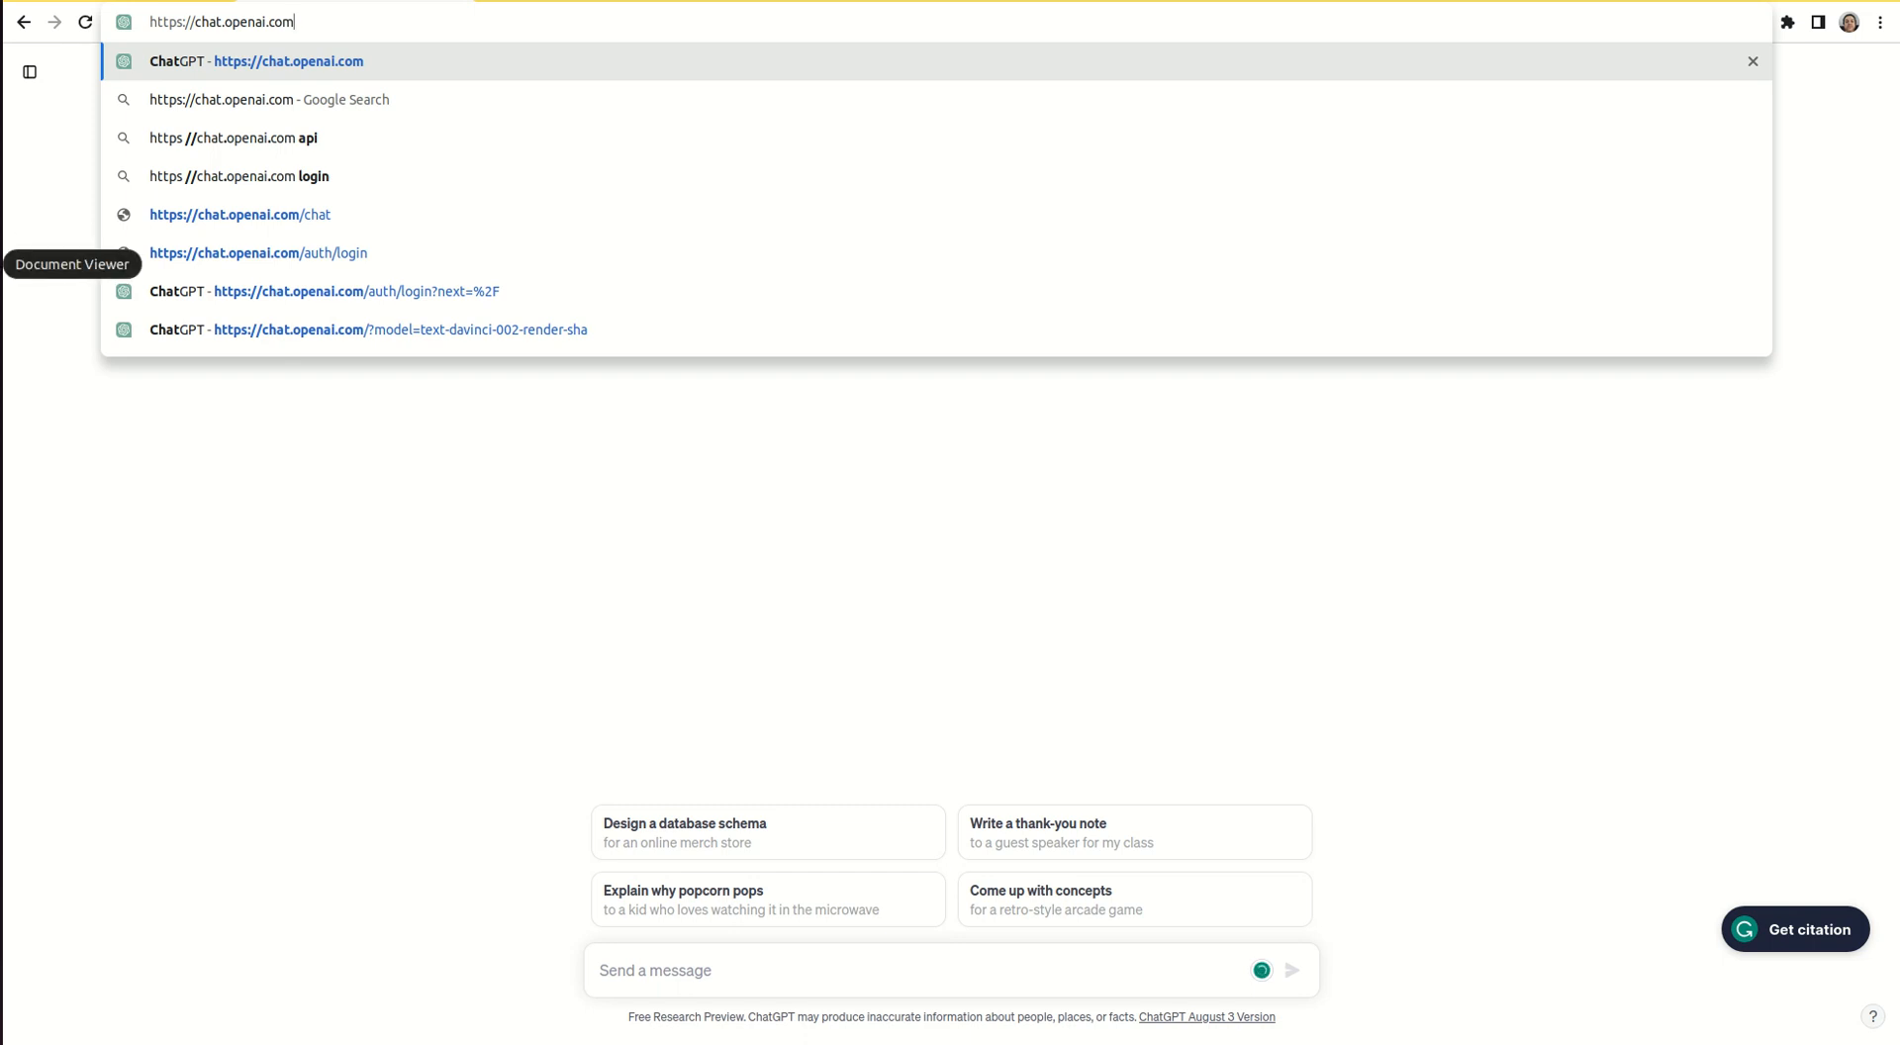
# Switch to Document Viewer, return to the cover of Cálculo Volume 2 and view it at 50% and 100% zoom
pyautogui.click(3, 264)
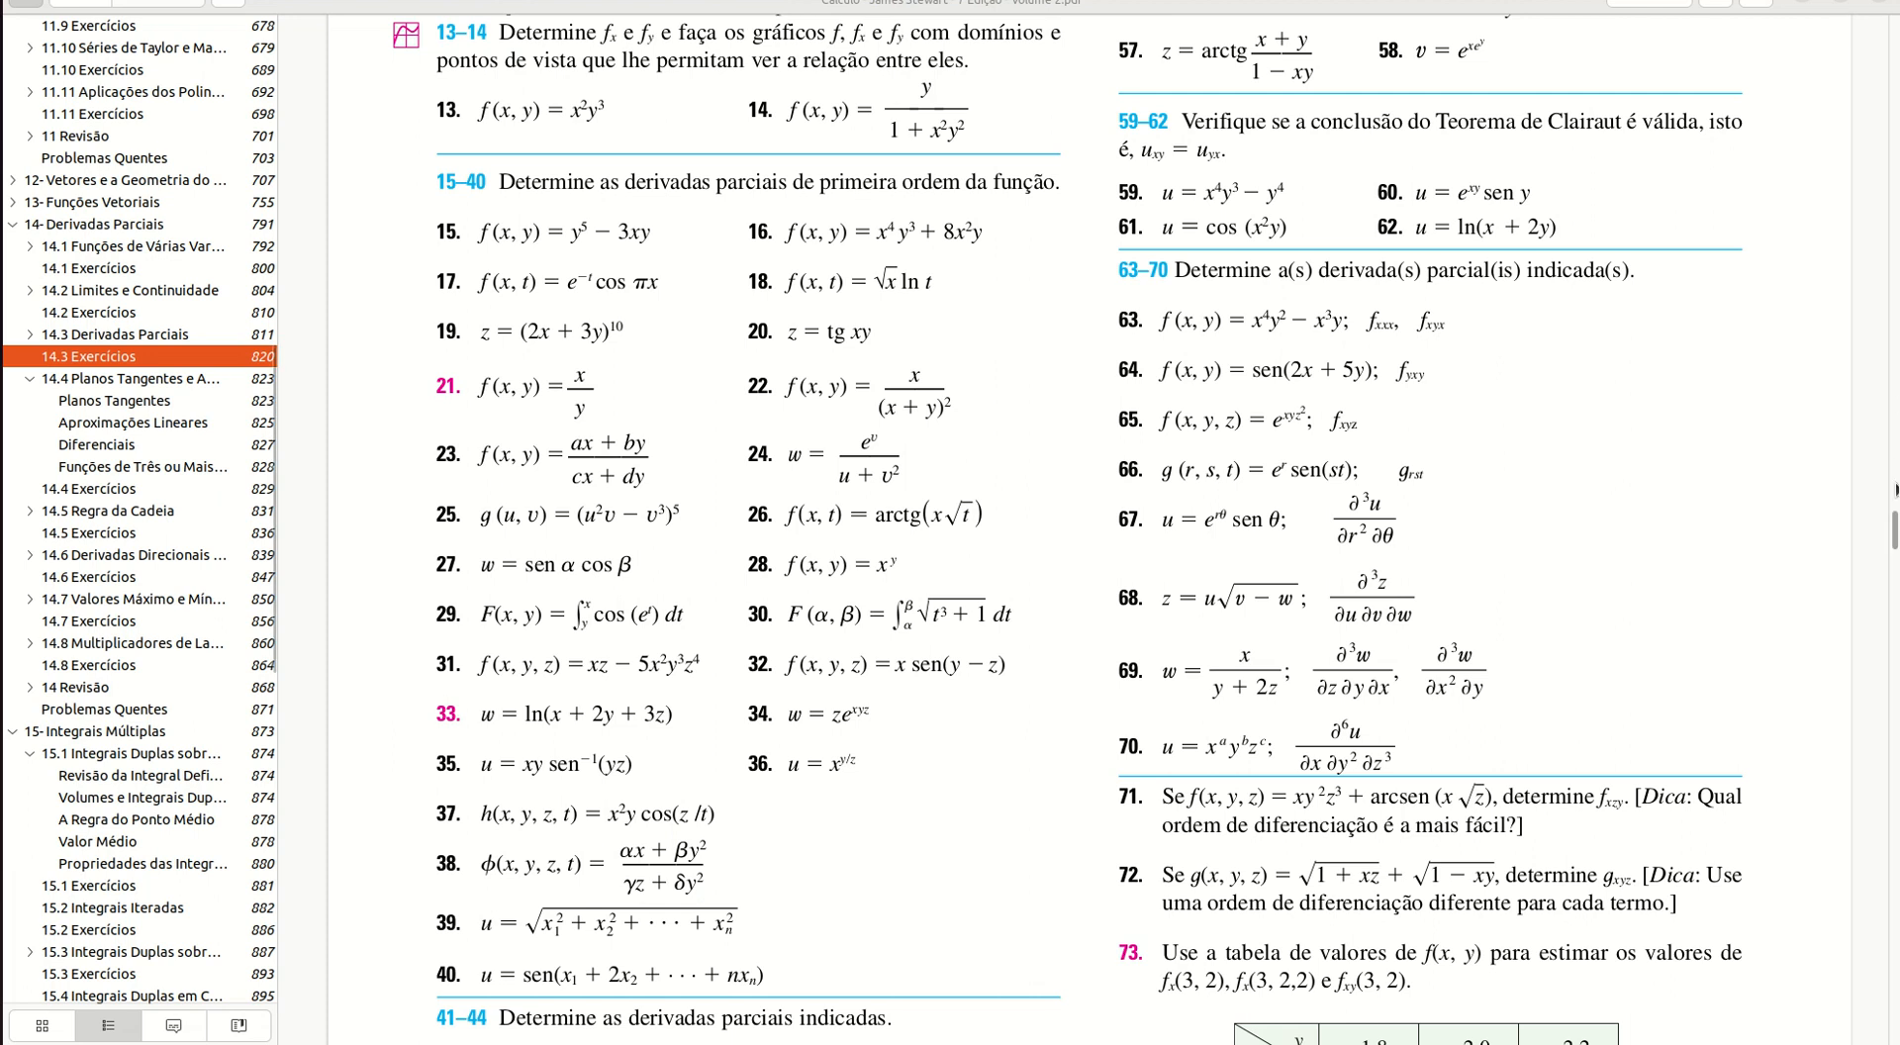
pyautogui.moveTo(1894, 525); pyautogui.dragTo(1887, 2)
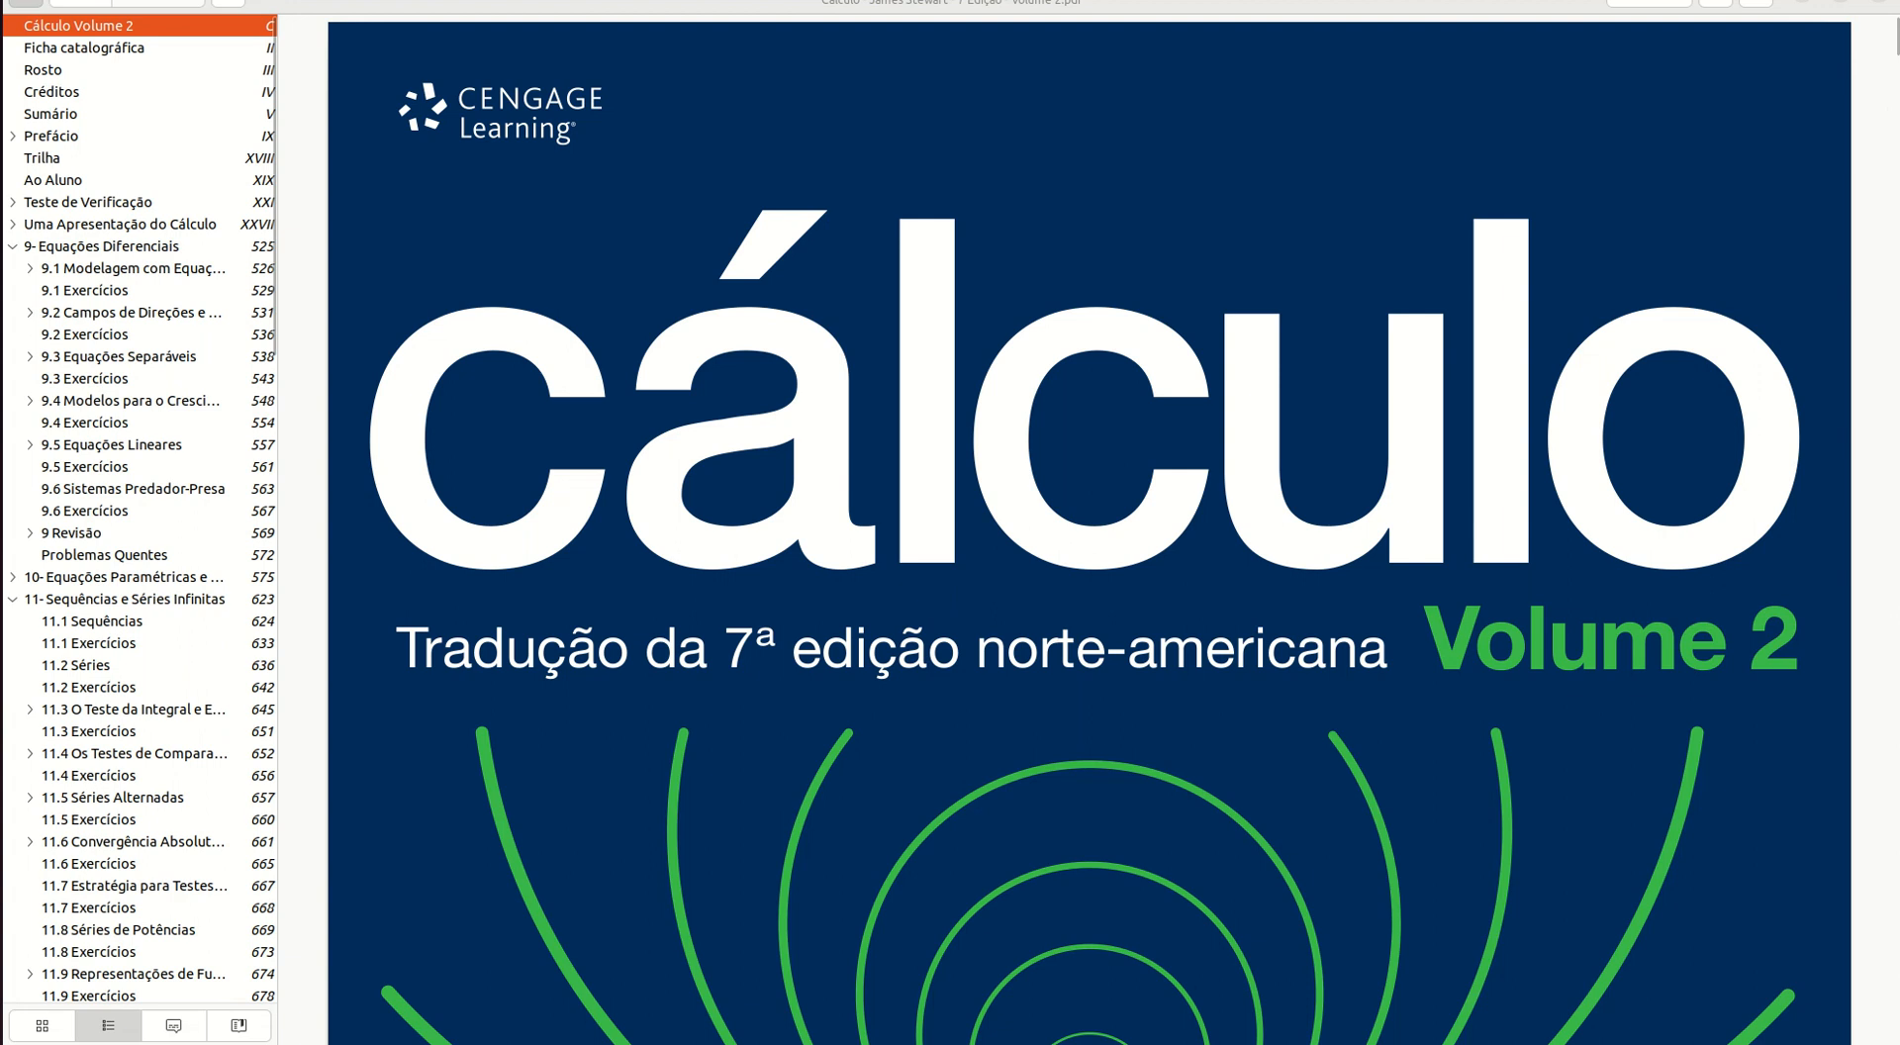
pyautogui.click(1650, 3)
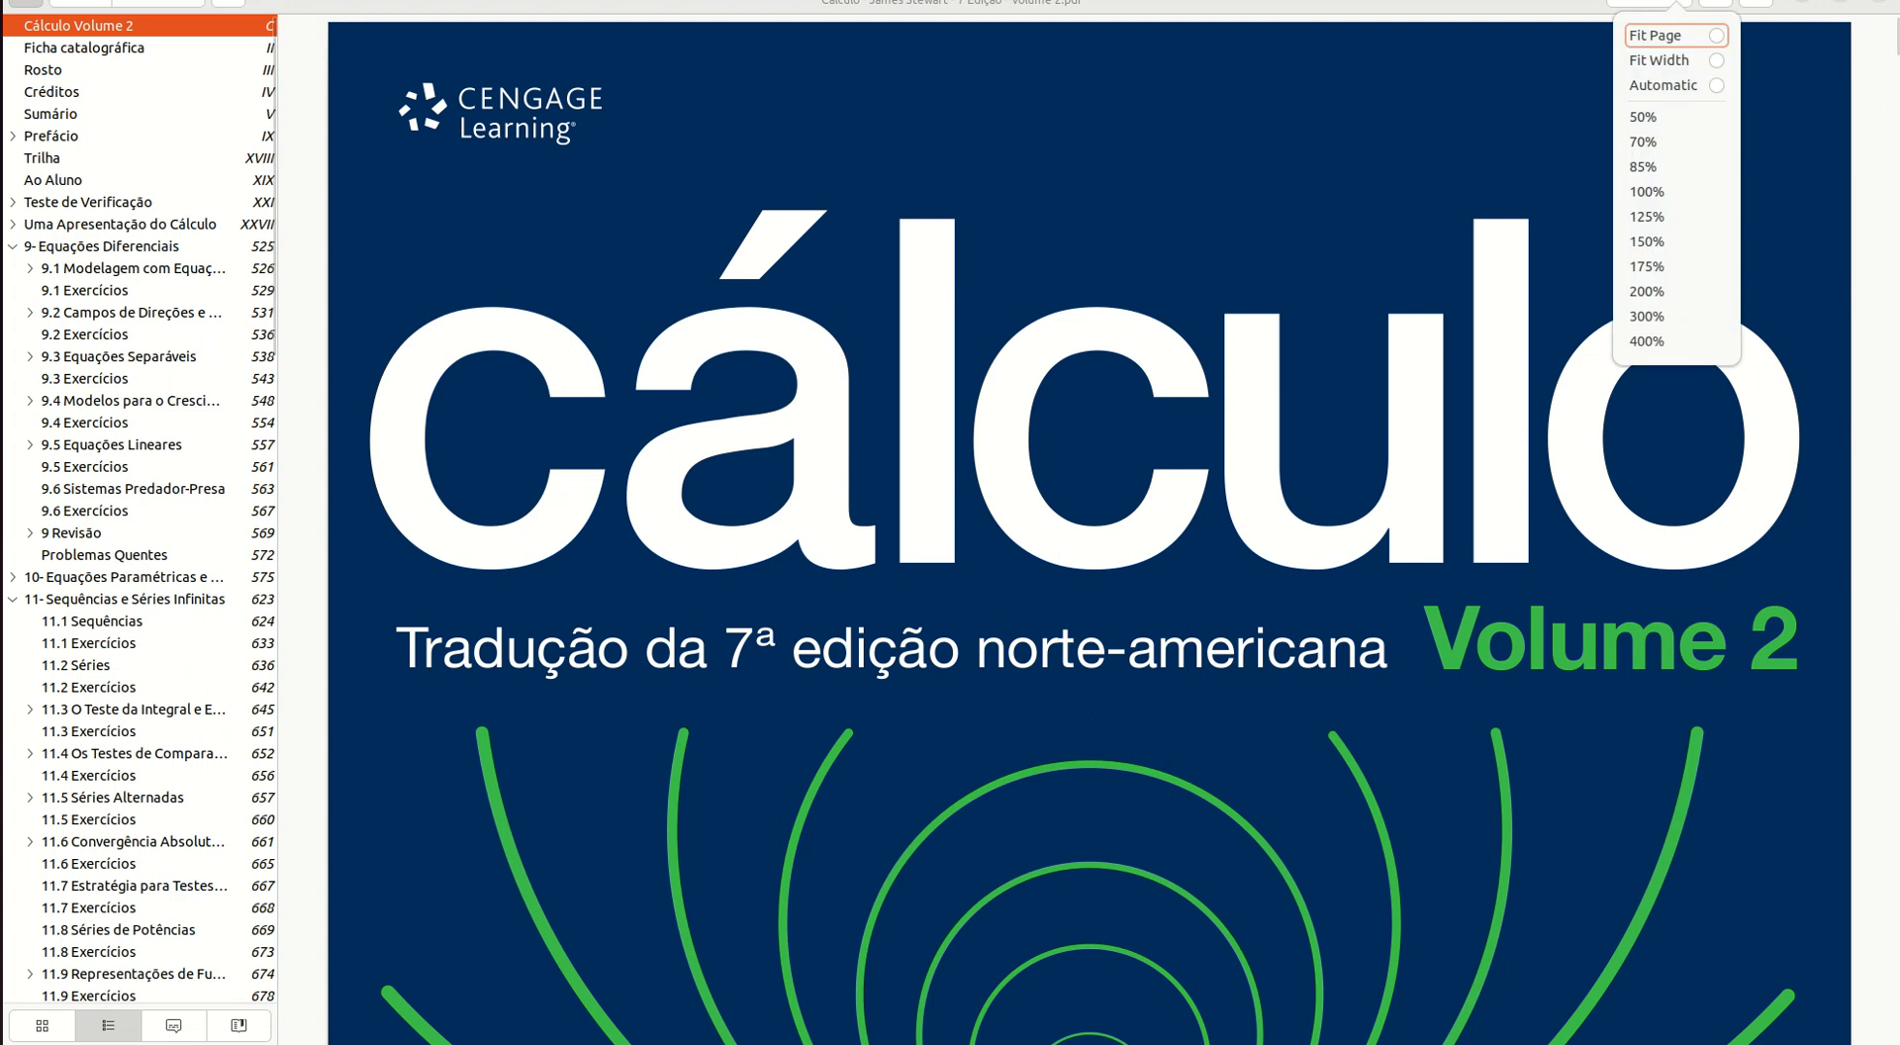
pyautogui.click(1641, 118)
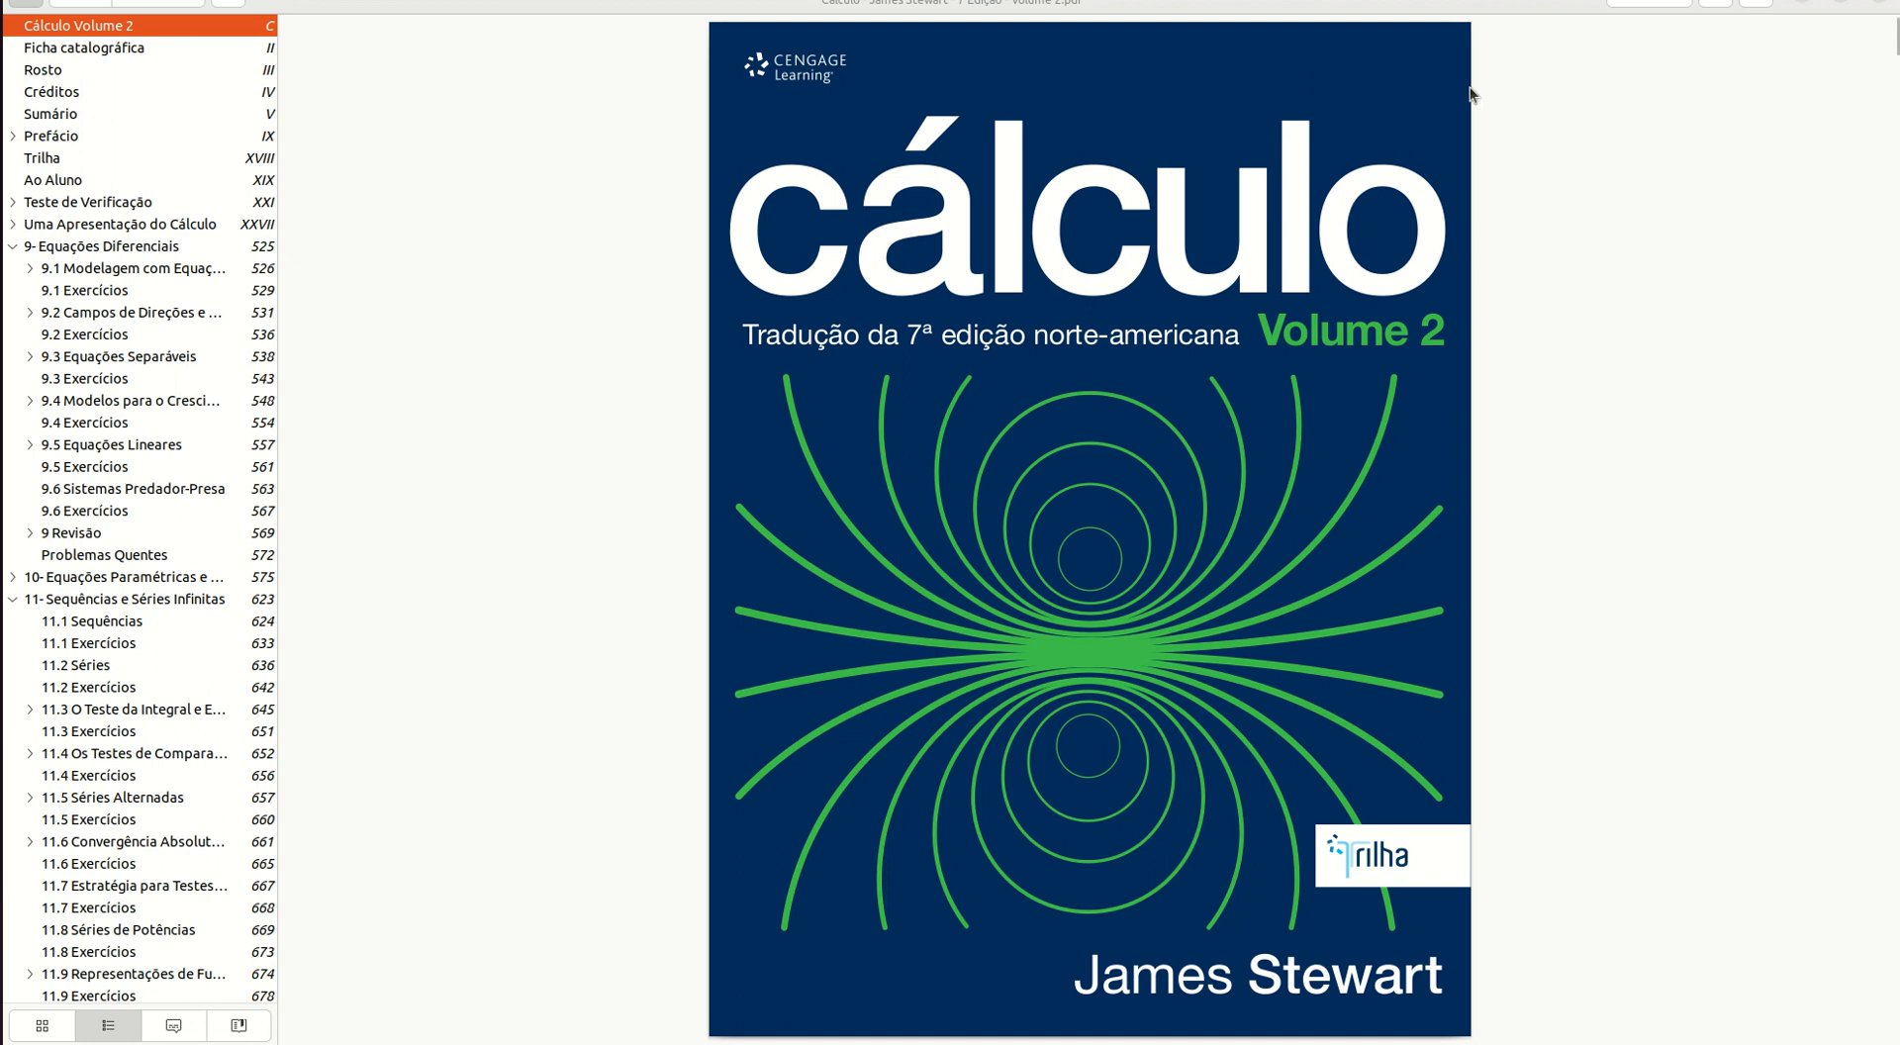
pyautogui.click(1643, 4)
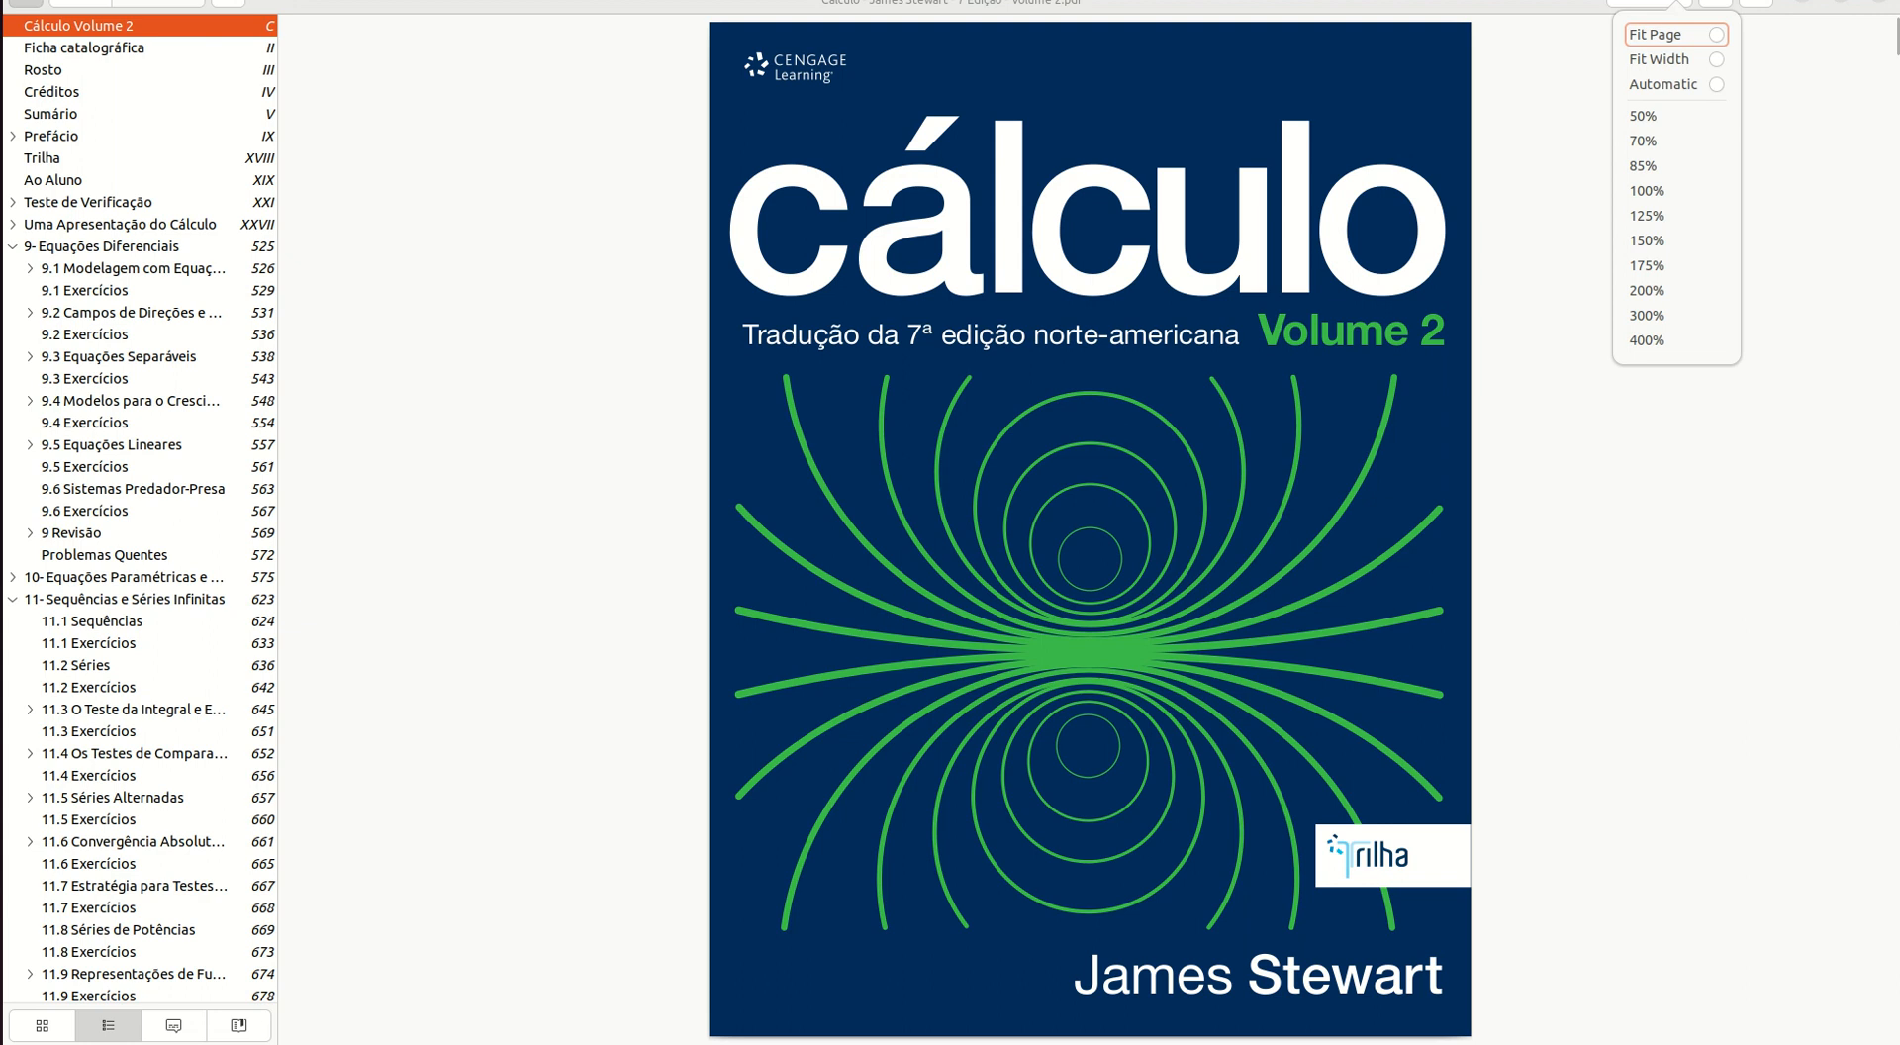
pyautogui.click(1642, 191)
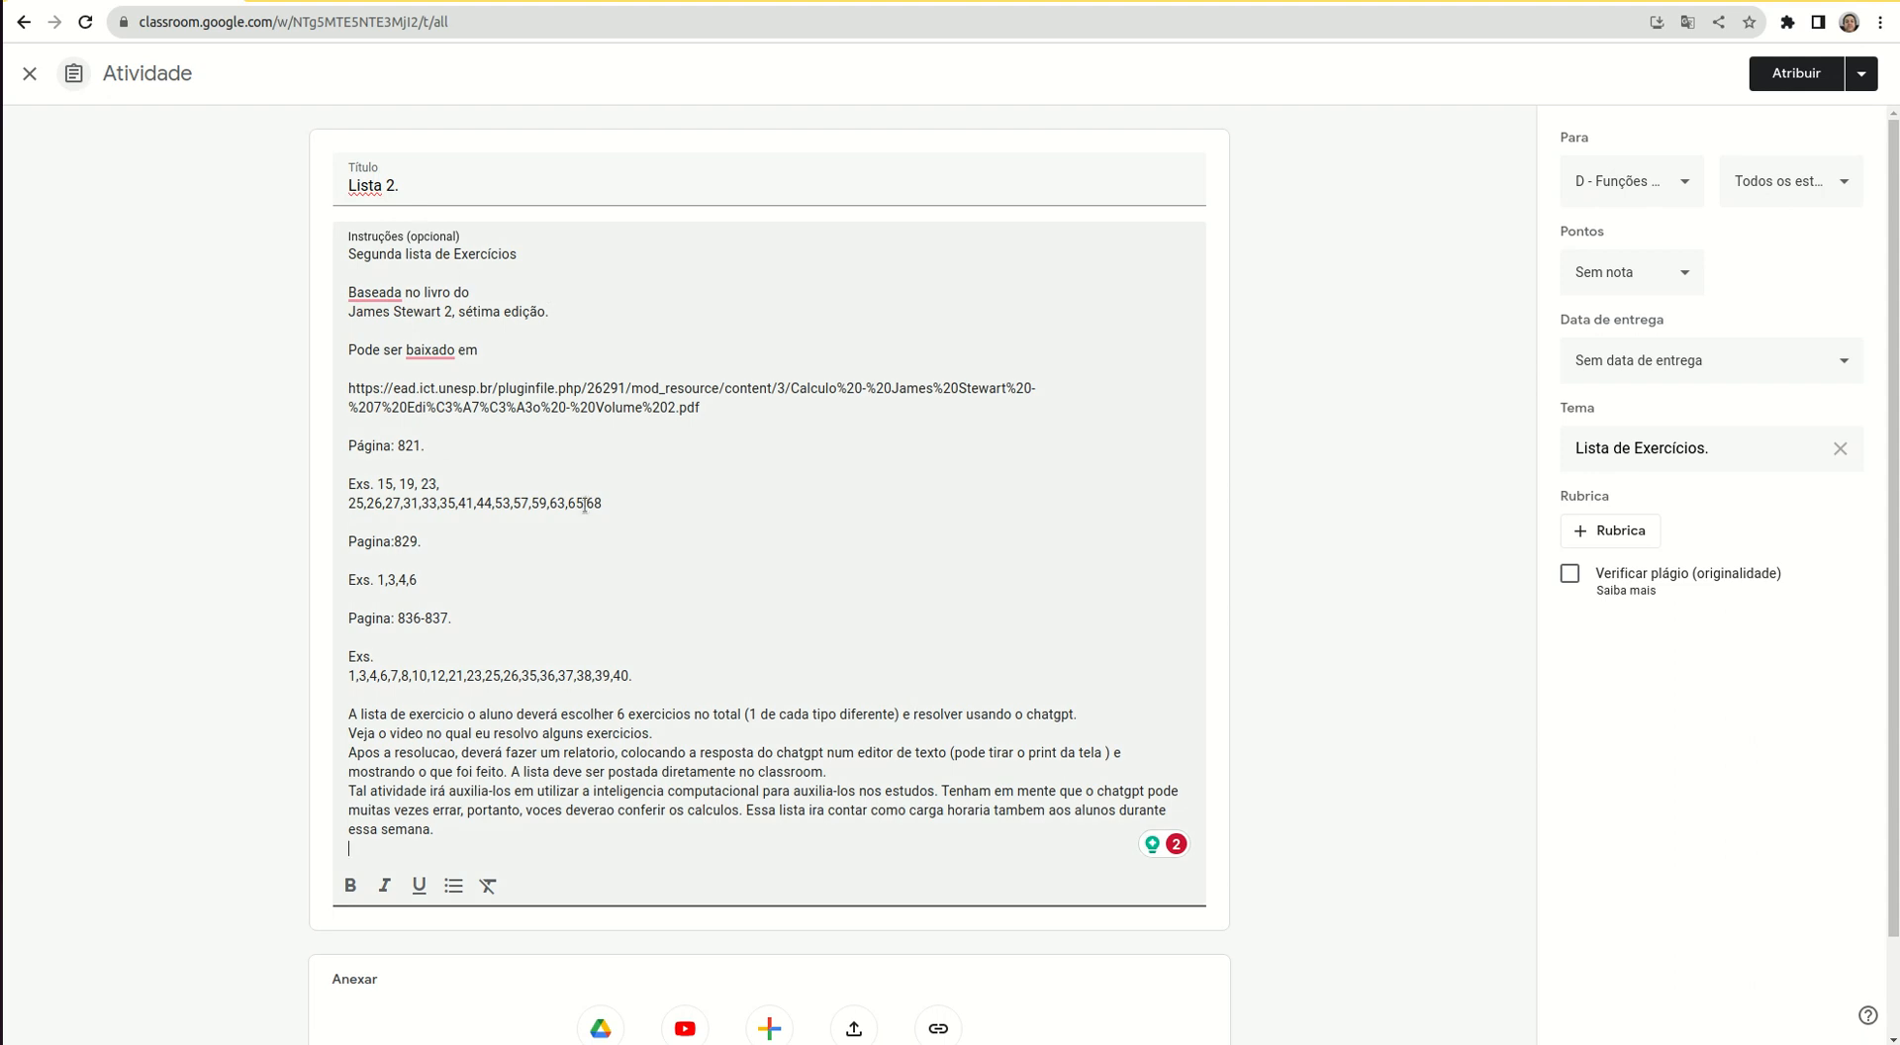
# Review the Lista 2 assignment instructions, and bring up exercises 15–40 of section 14.3 in the calculus PDF at 100% zoom
pyautogui.scroll(-1, 1893, 495)
pyautogui.scroll(-1, 1893, 495)
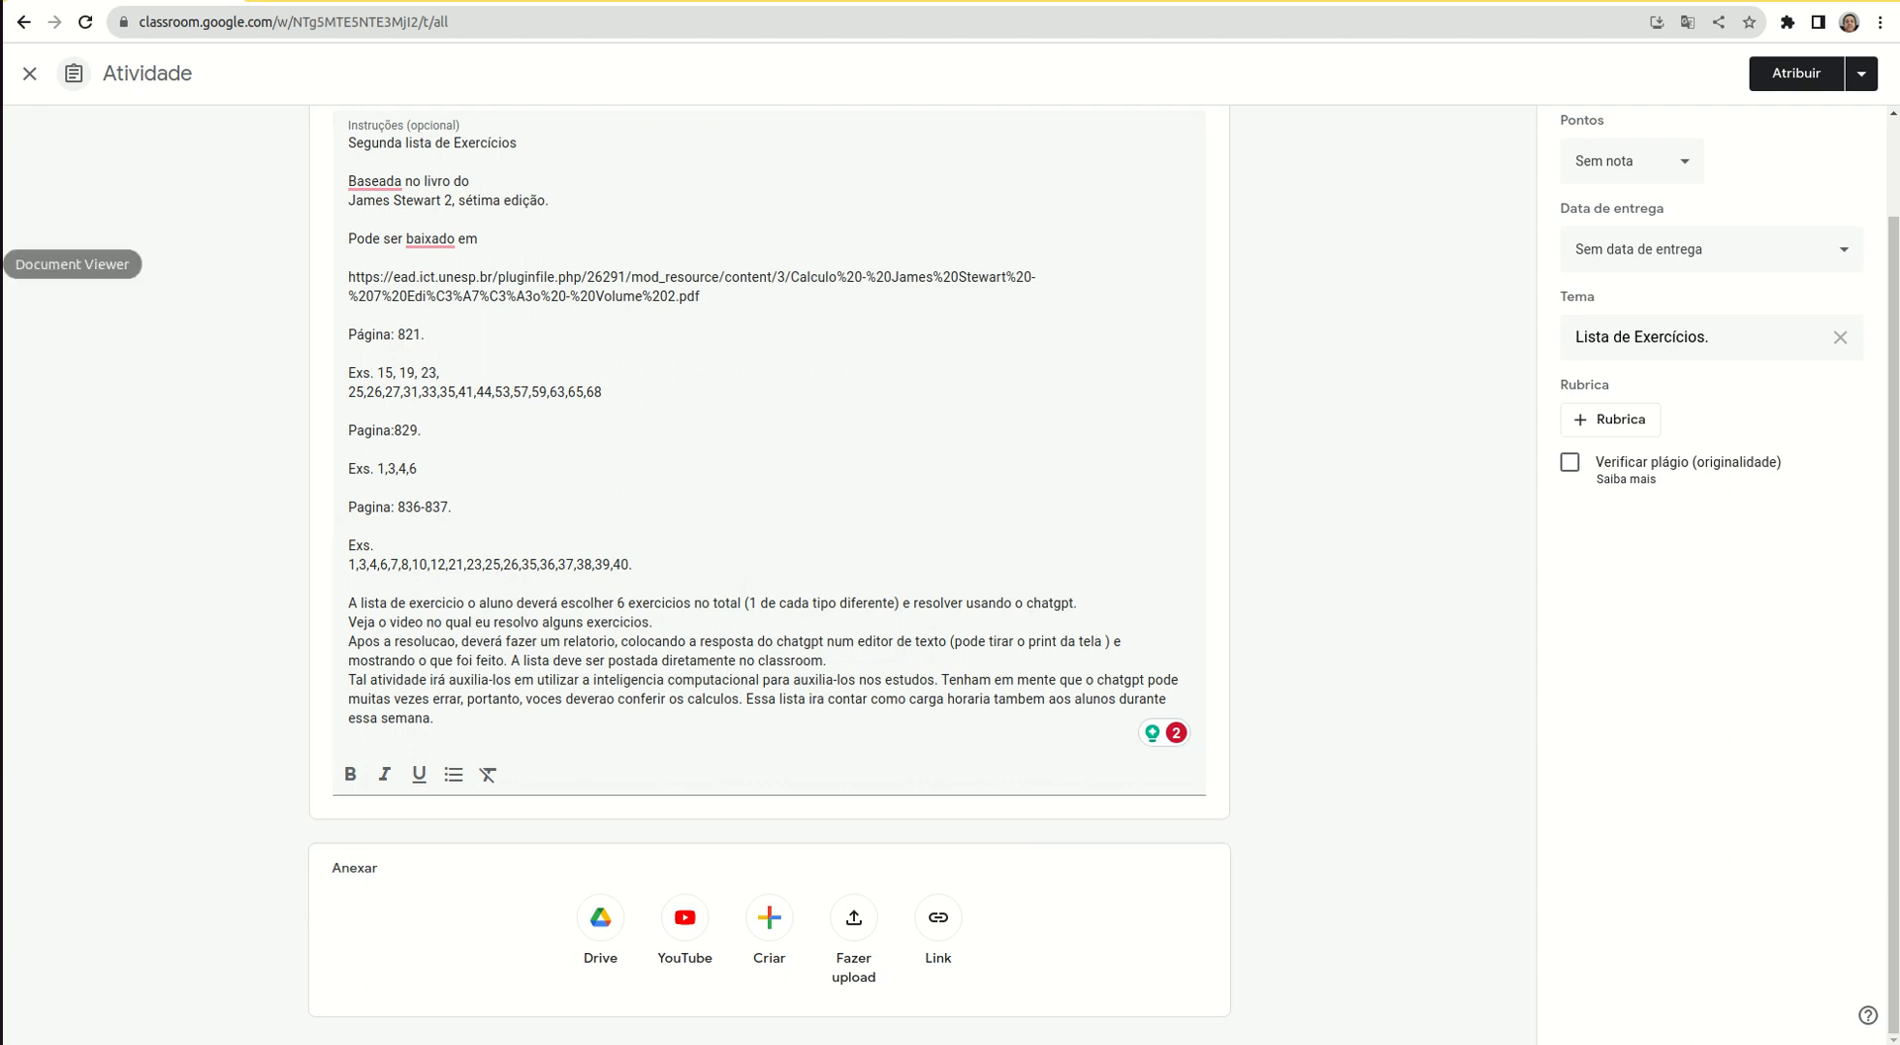
pyautogui.click(5, 264)
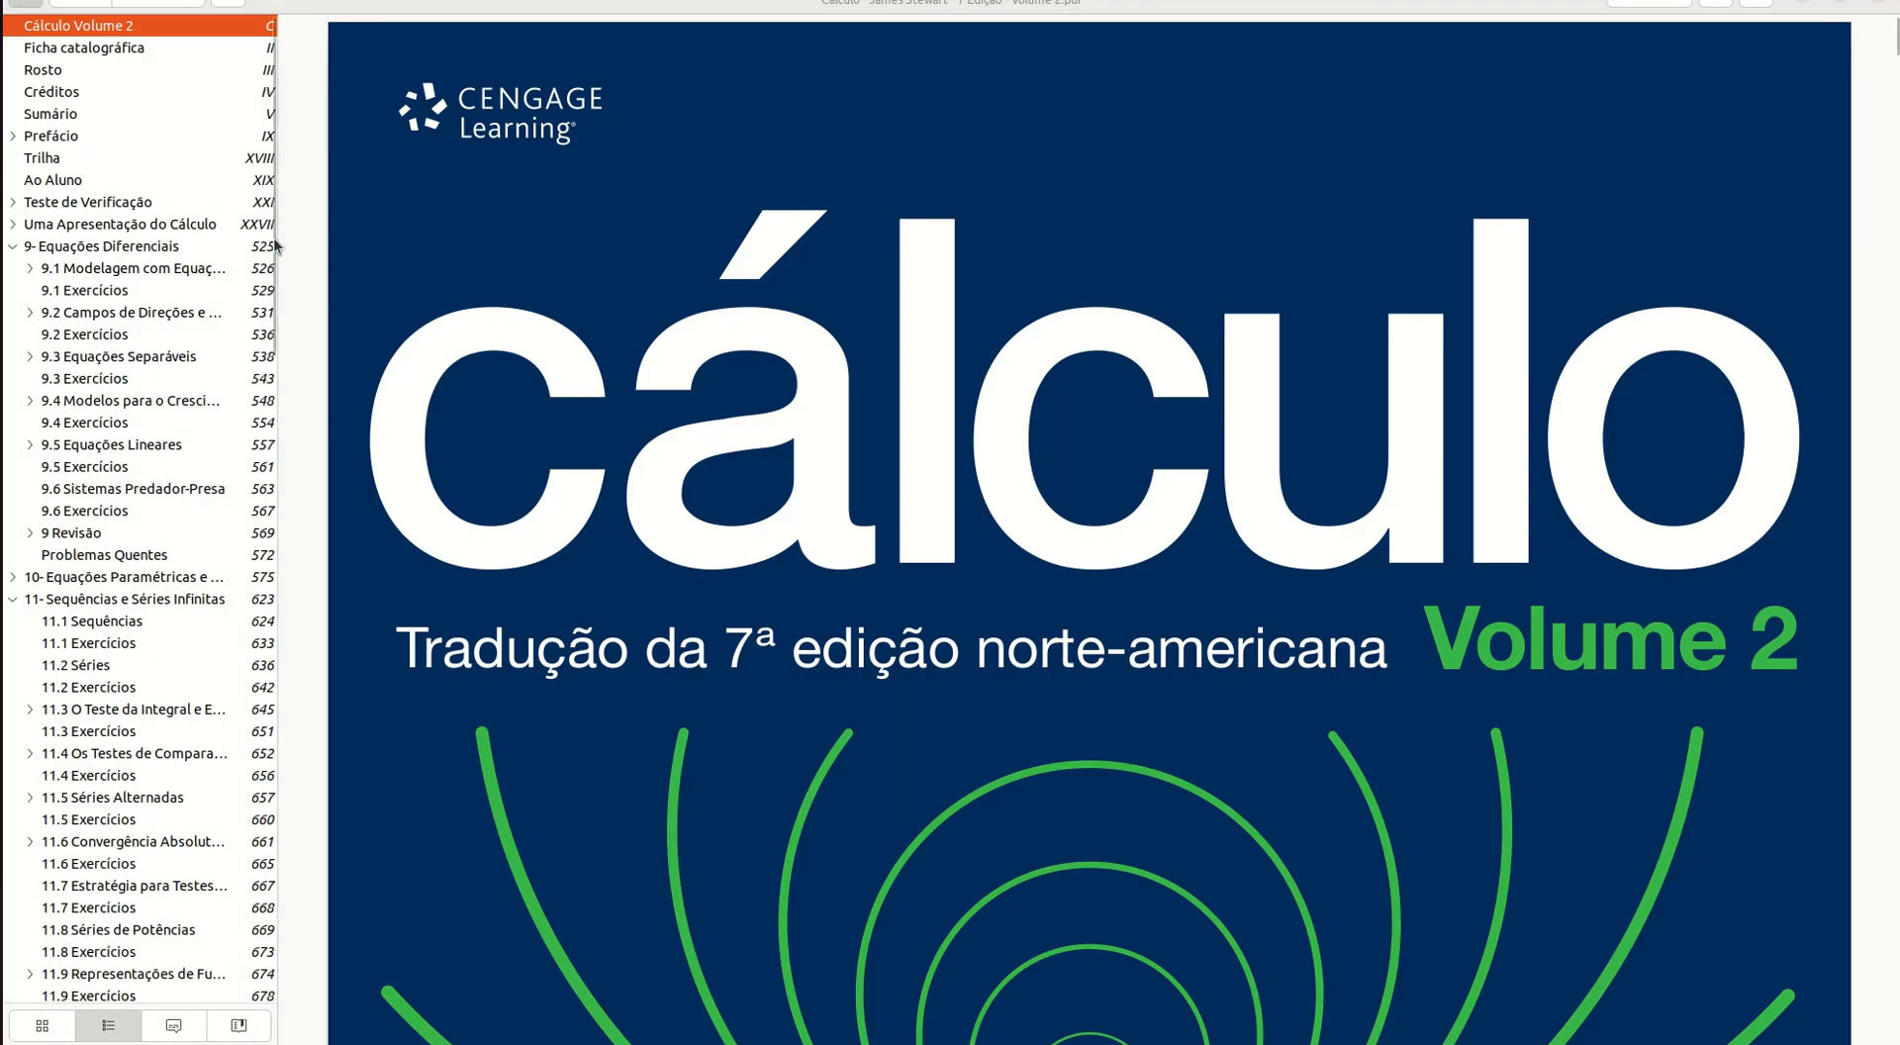
pyautogui.moveTo(274, 158); pyautogui.dragTo(279, 447)
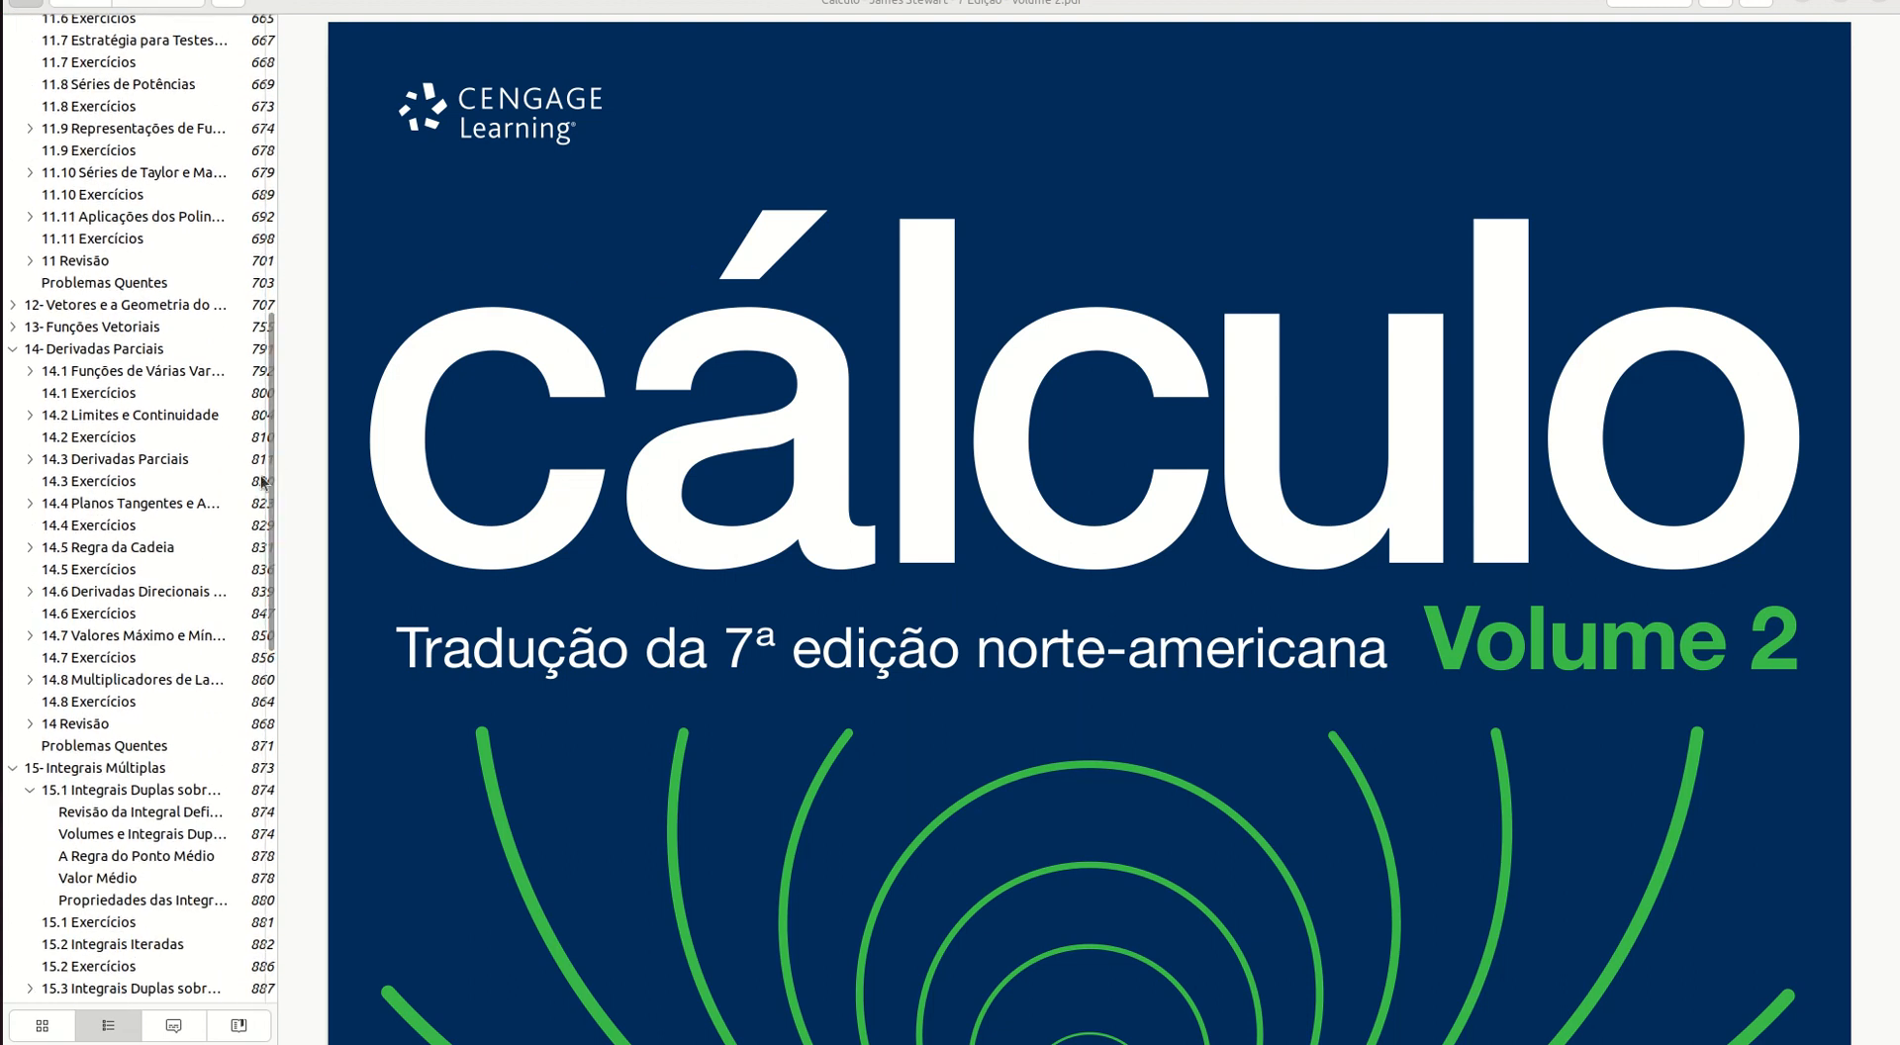
pyautogui.click(262, 482)
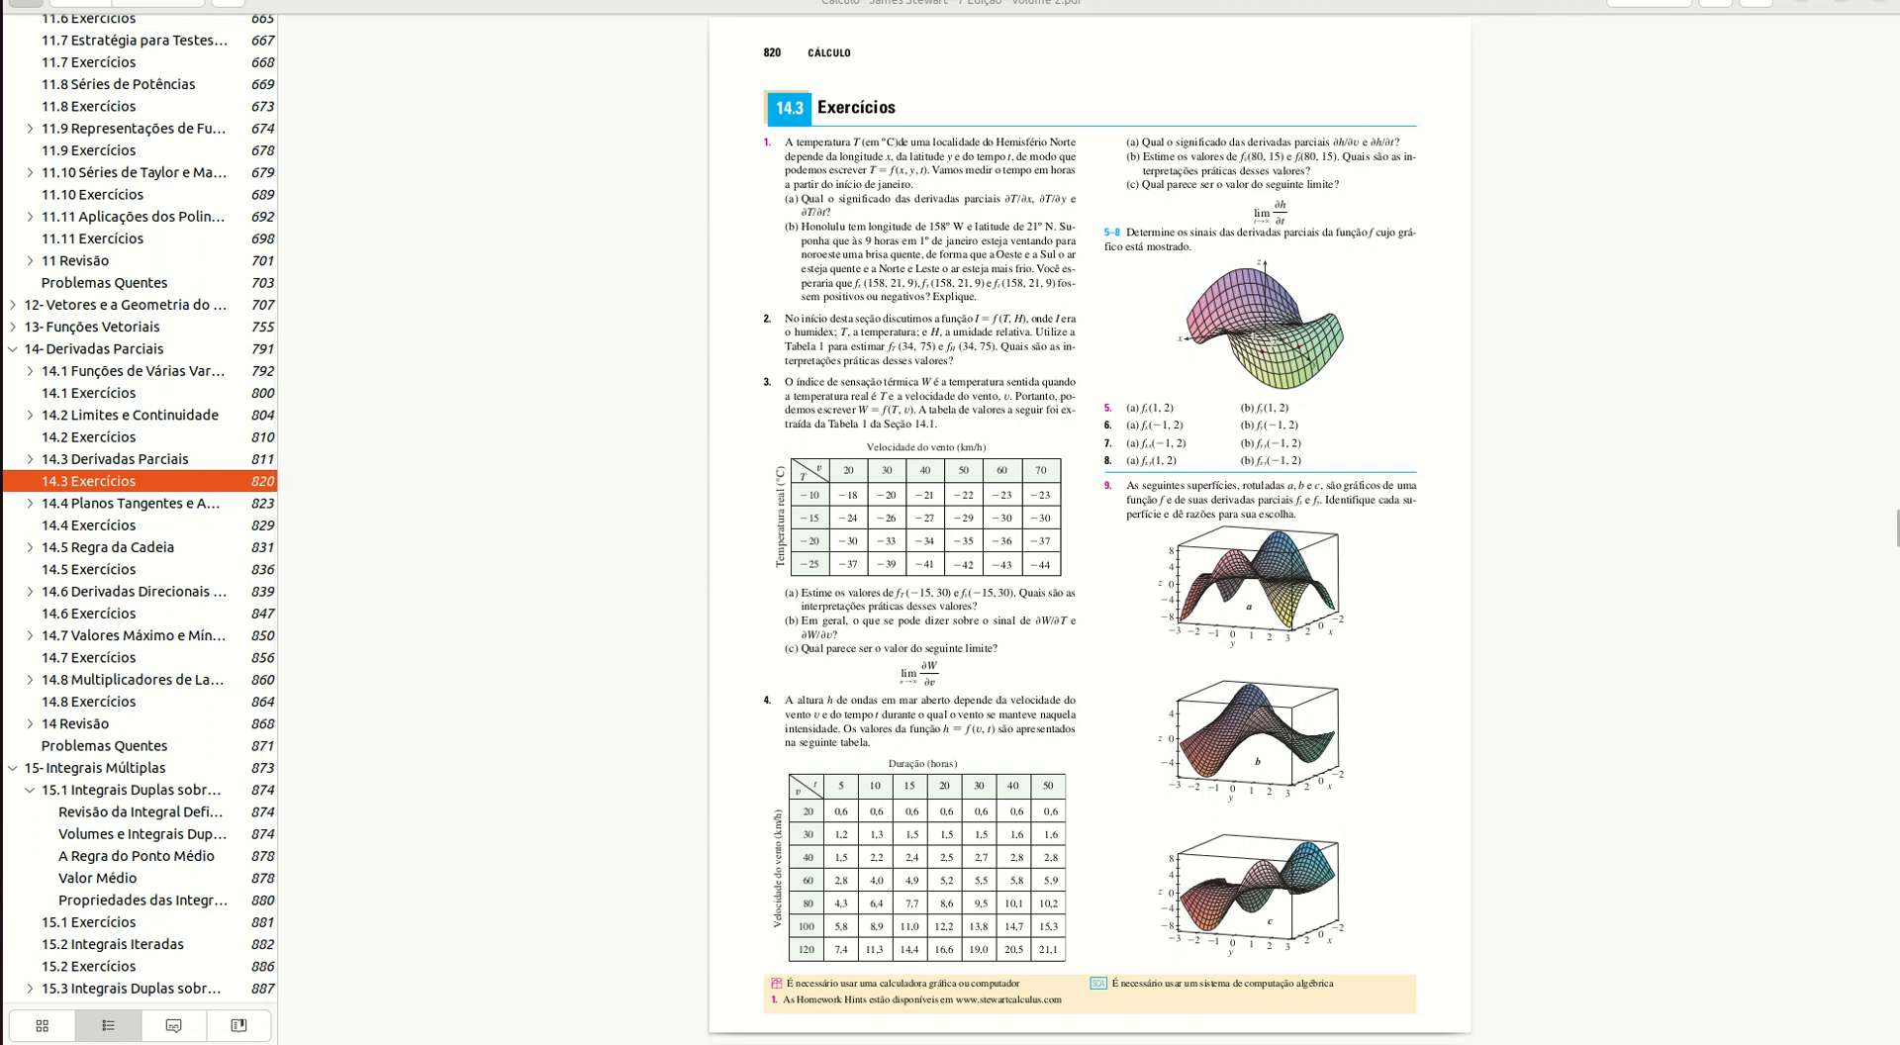
pyautogui.click(1648, 4)
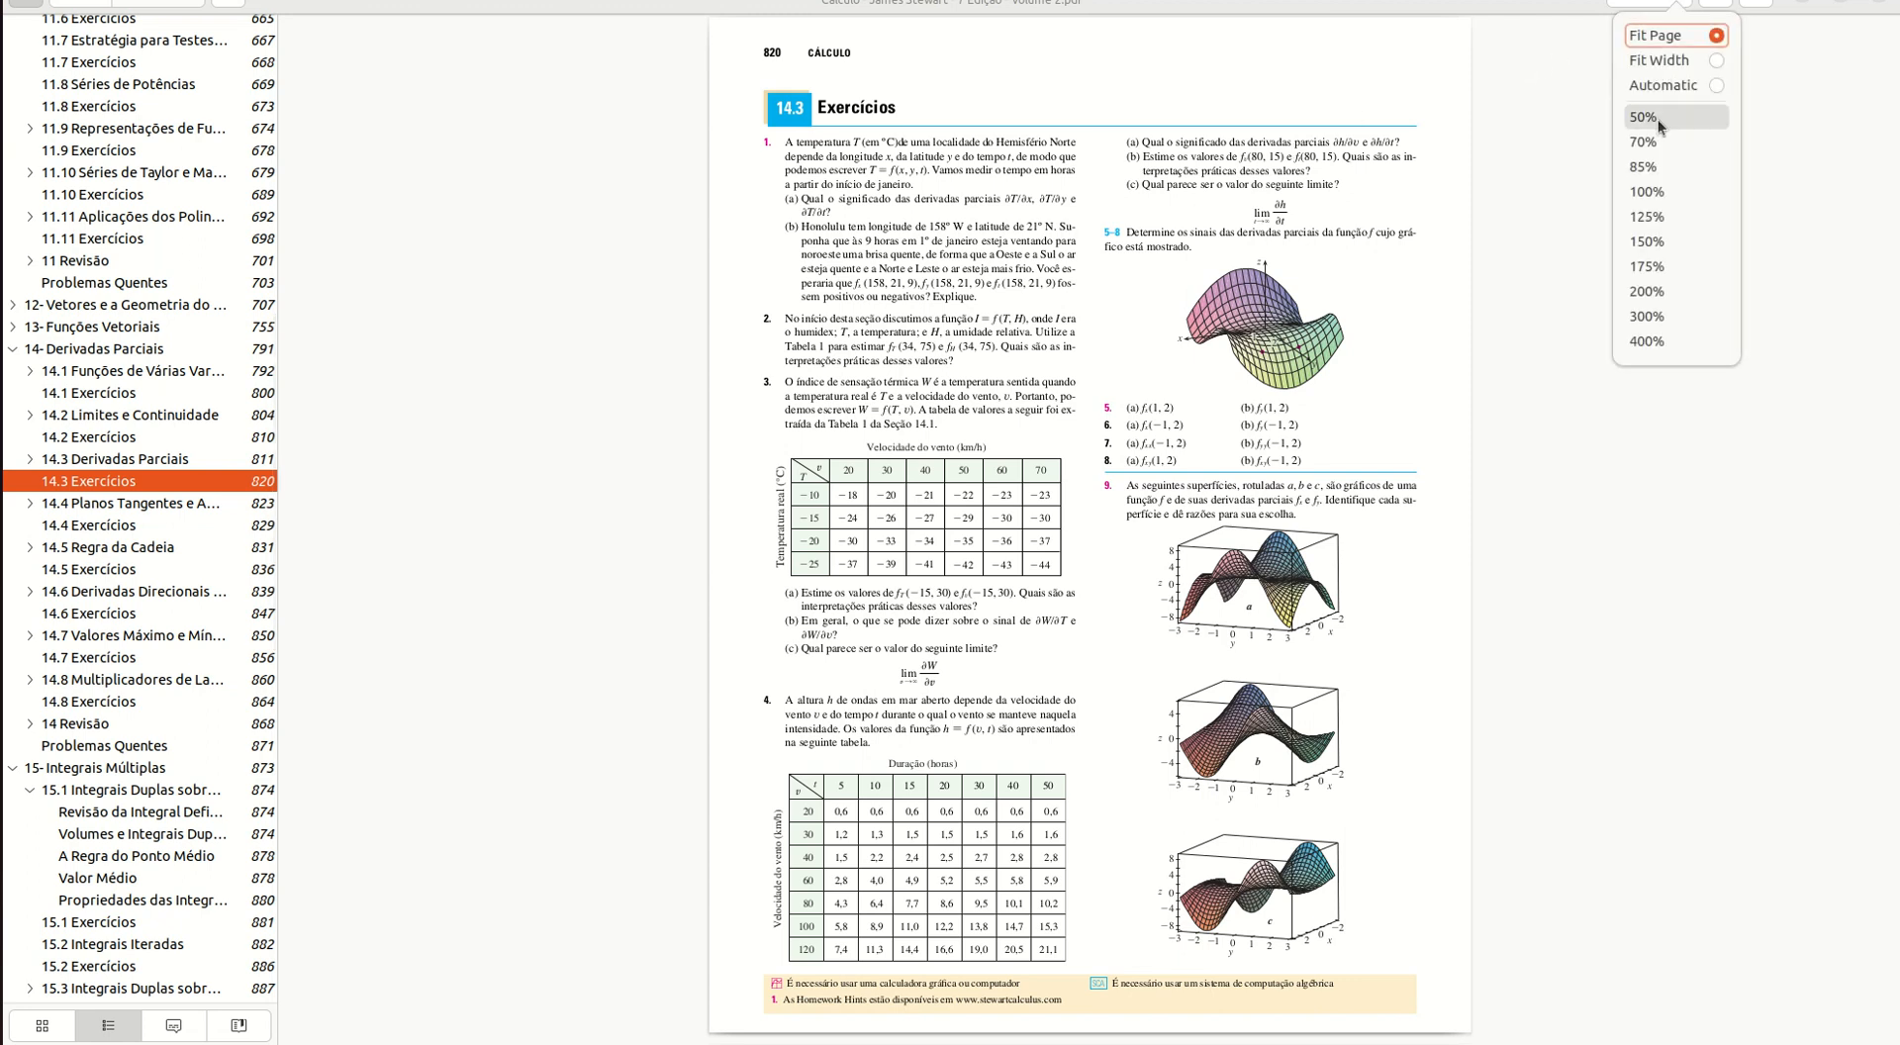
pyautogui.click(1649, 194)
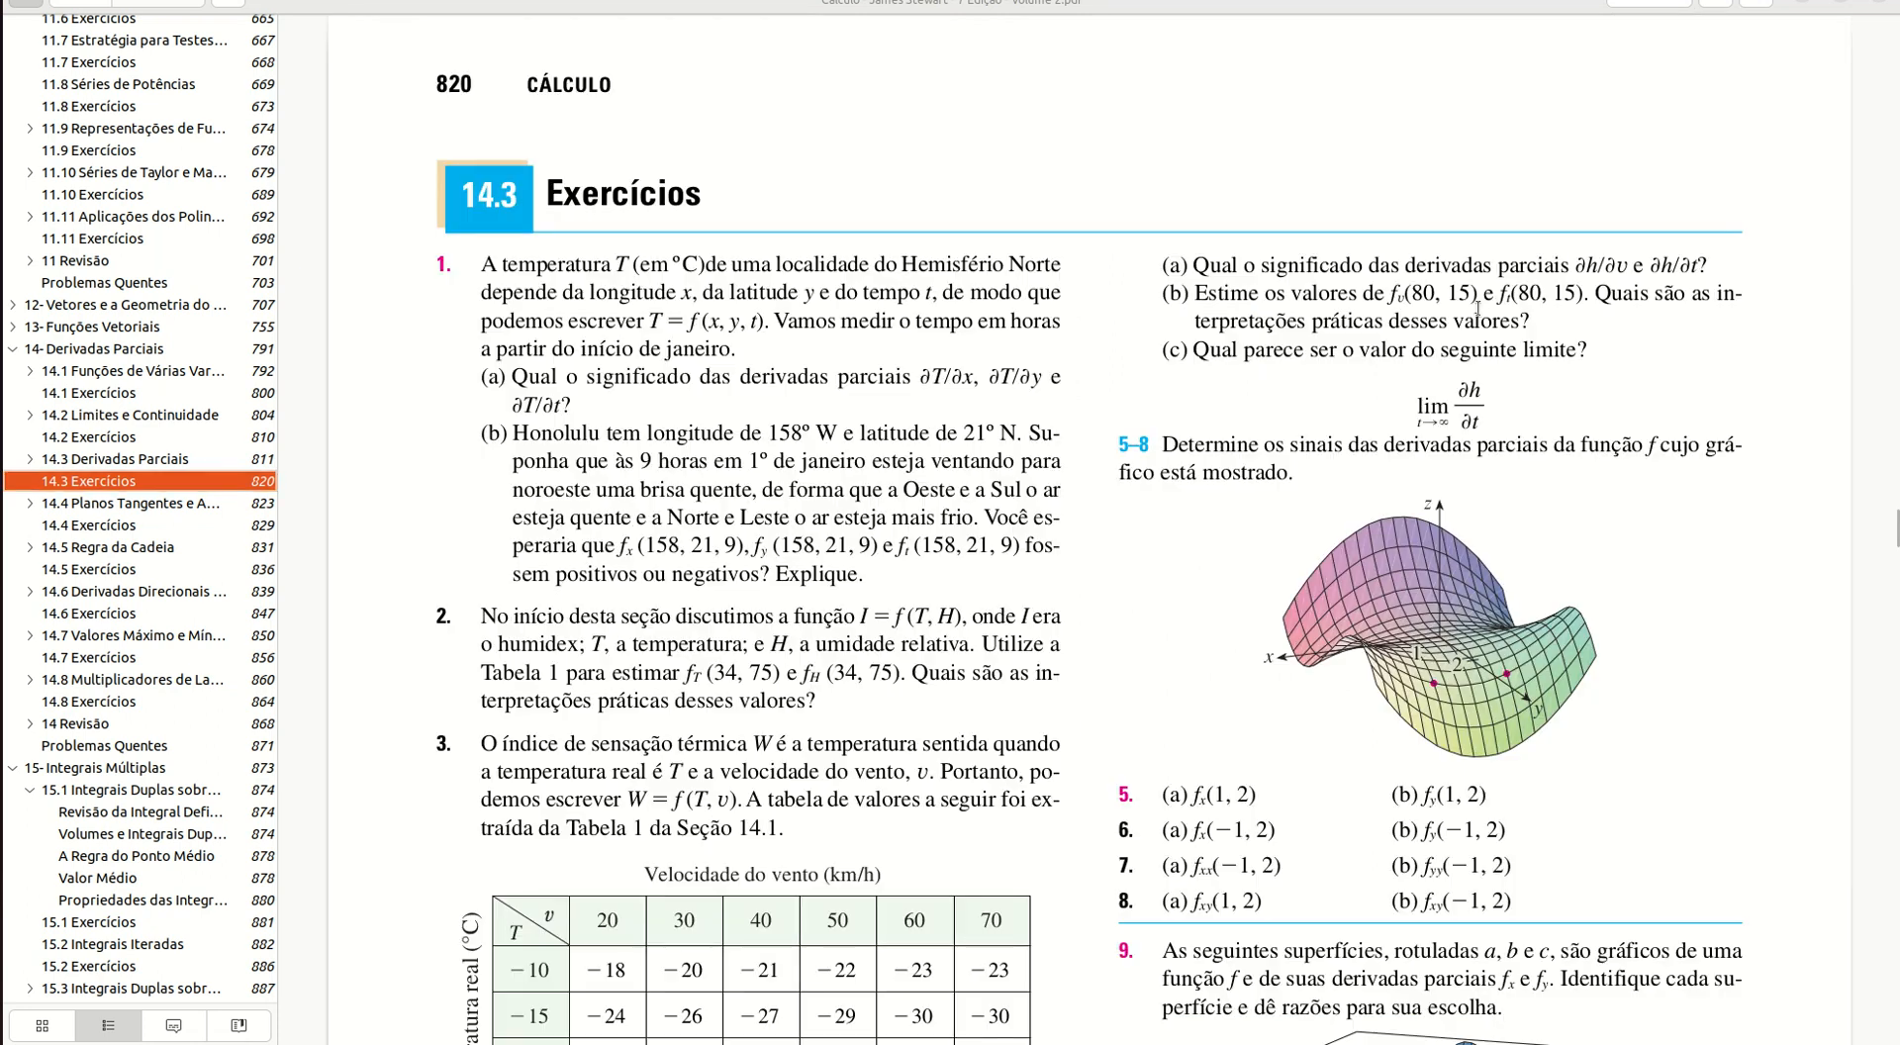
pyautogui.scroll(-15, 1282, 89)
pyautogui.scroll(-10, 1282, 89)
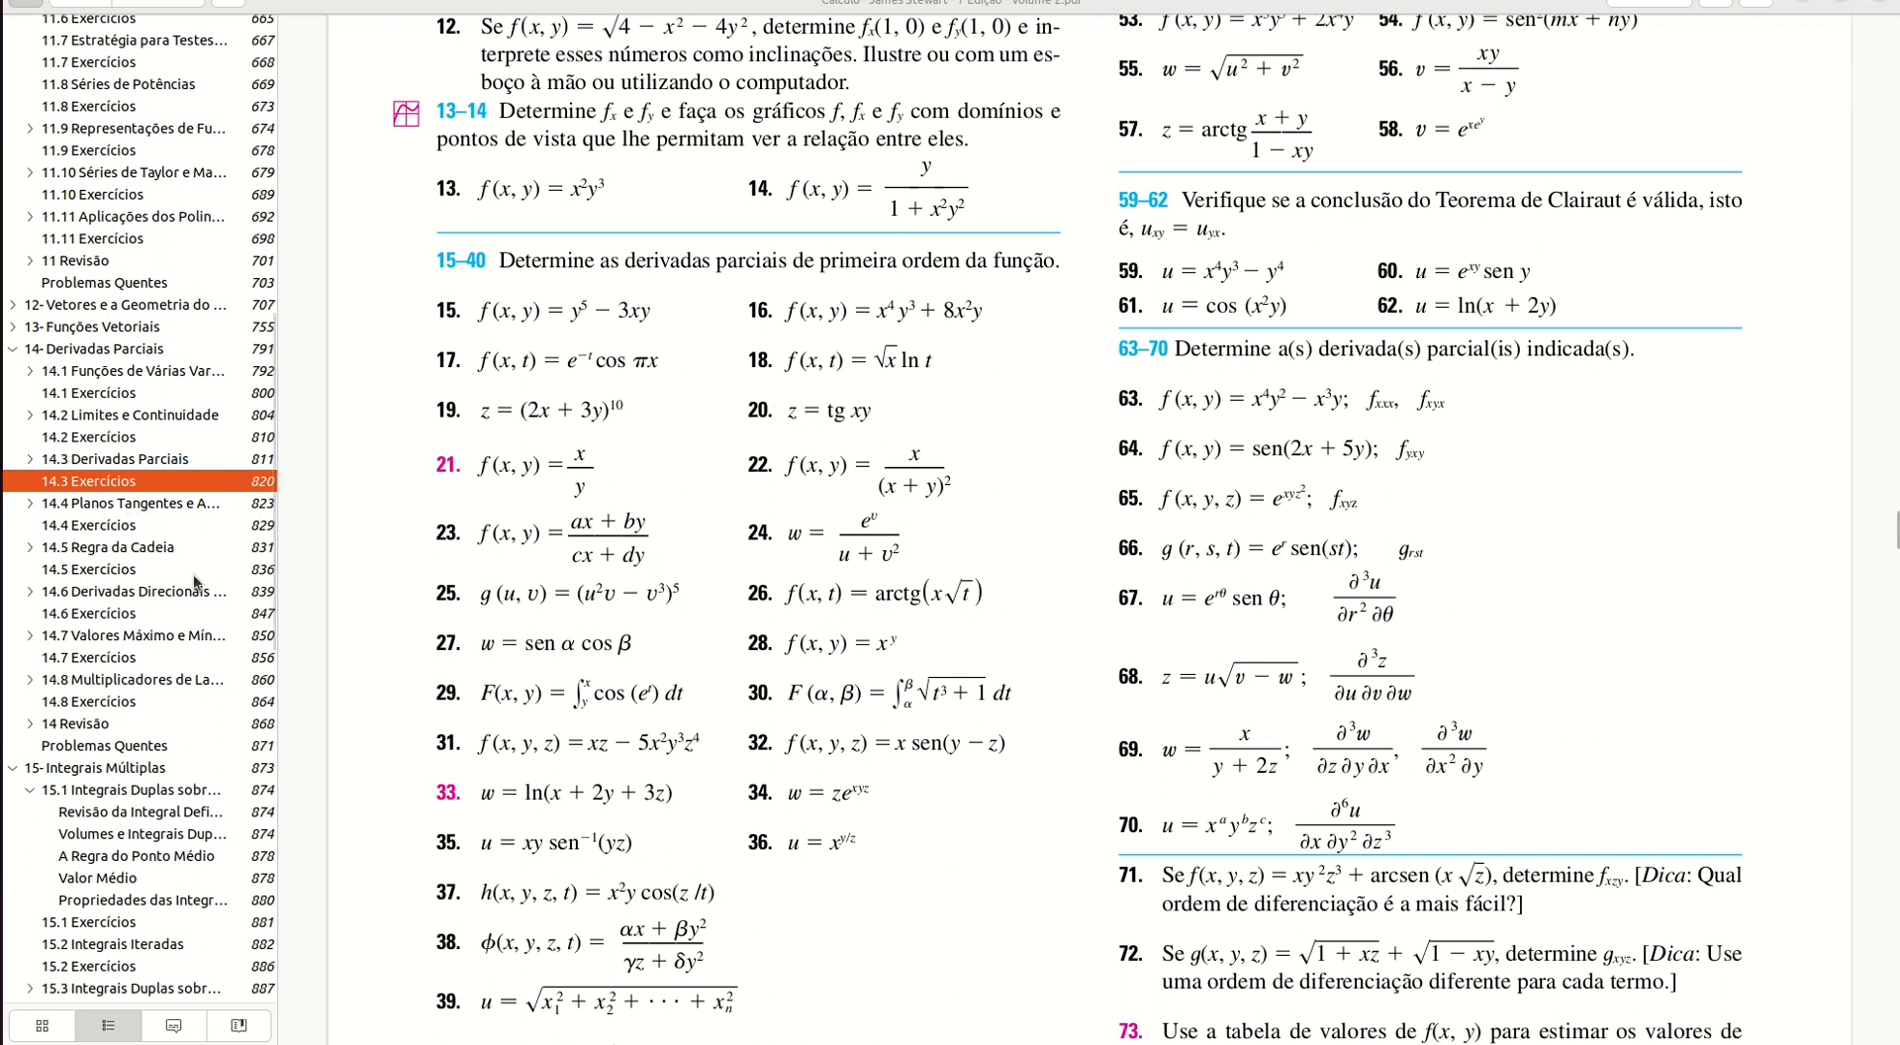
# Switch to ChatGPT in the browser and send "Encontre as derivadas parciais de primeira ordem da funcao f(x,y)=tan(xy). Explique"
pyautogui.click(3, 591)
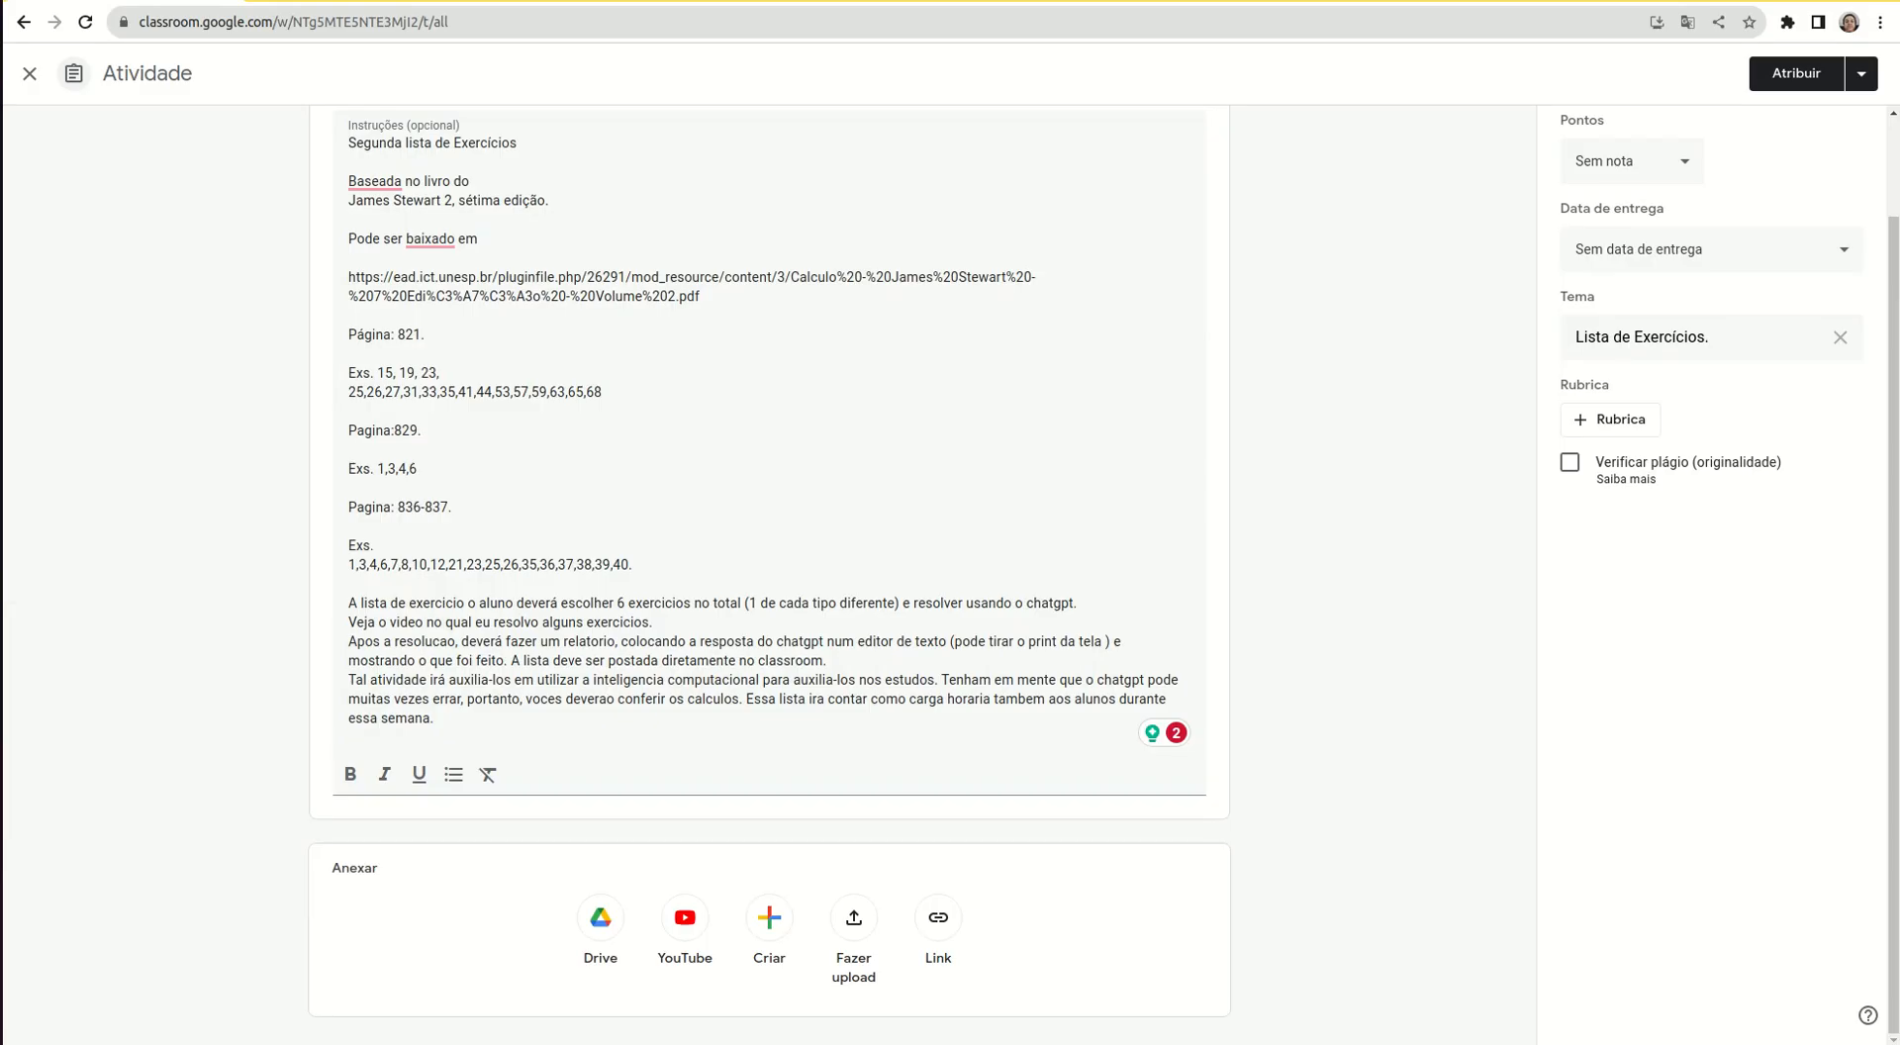
pyautogui.hotkey('ctrl', 'Tab')
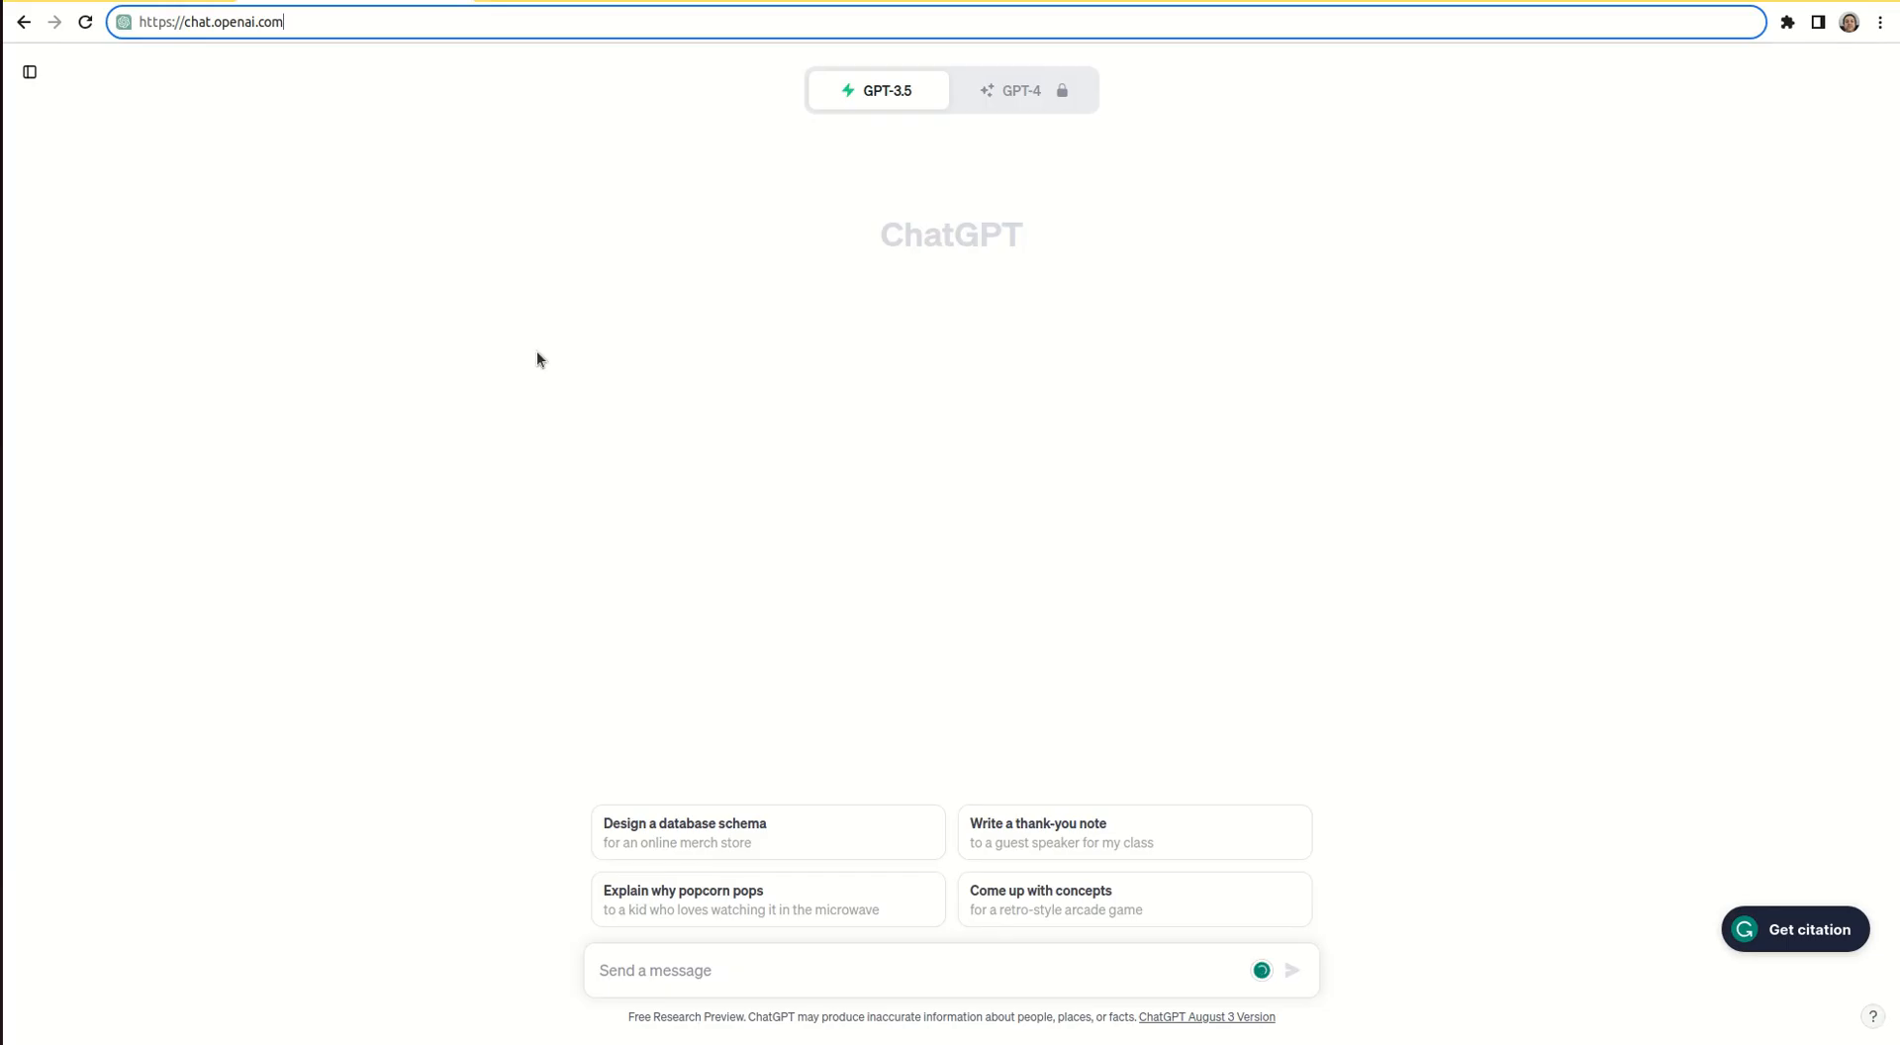
pyautogui.click(666, 958)
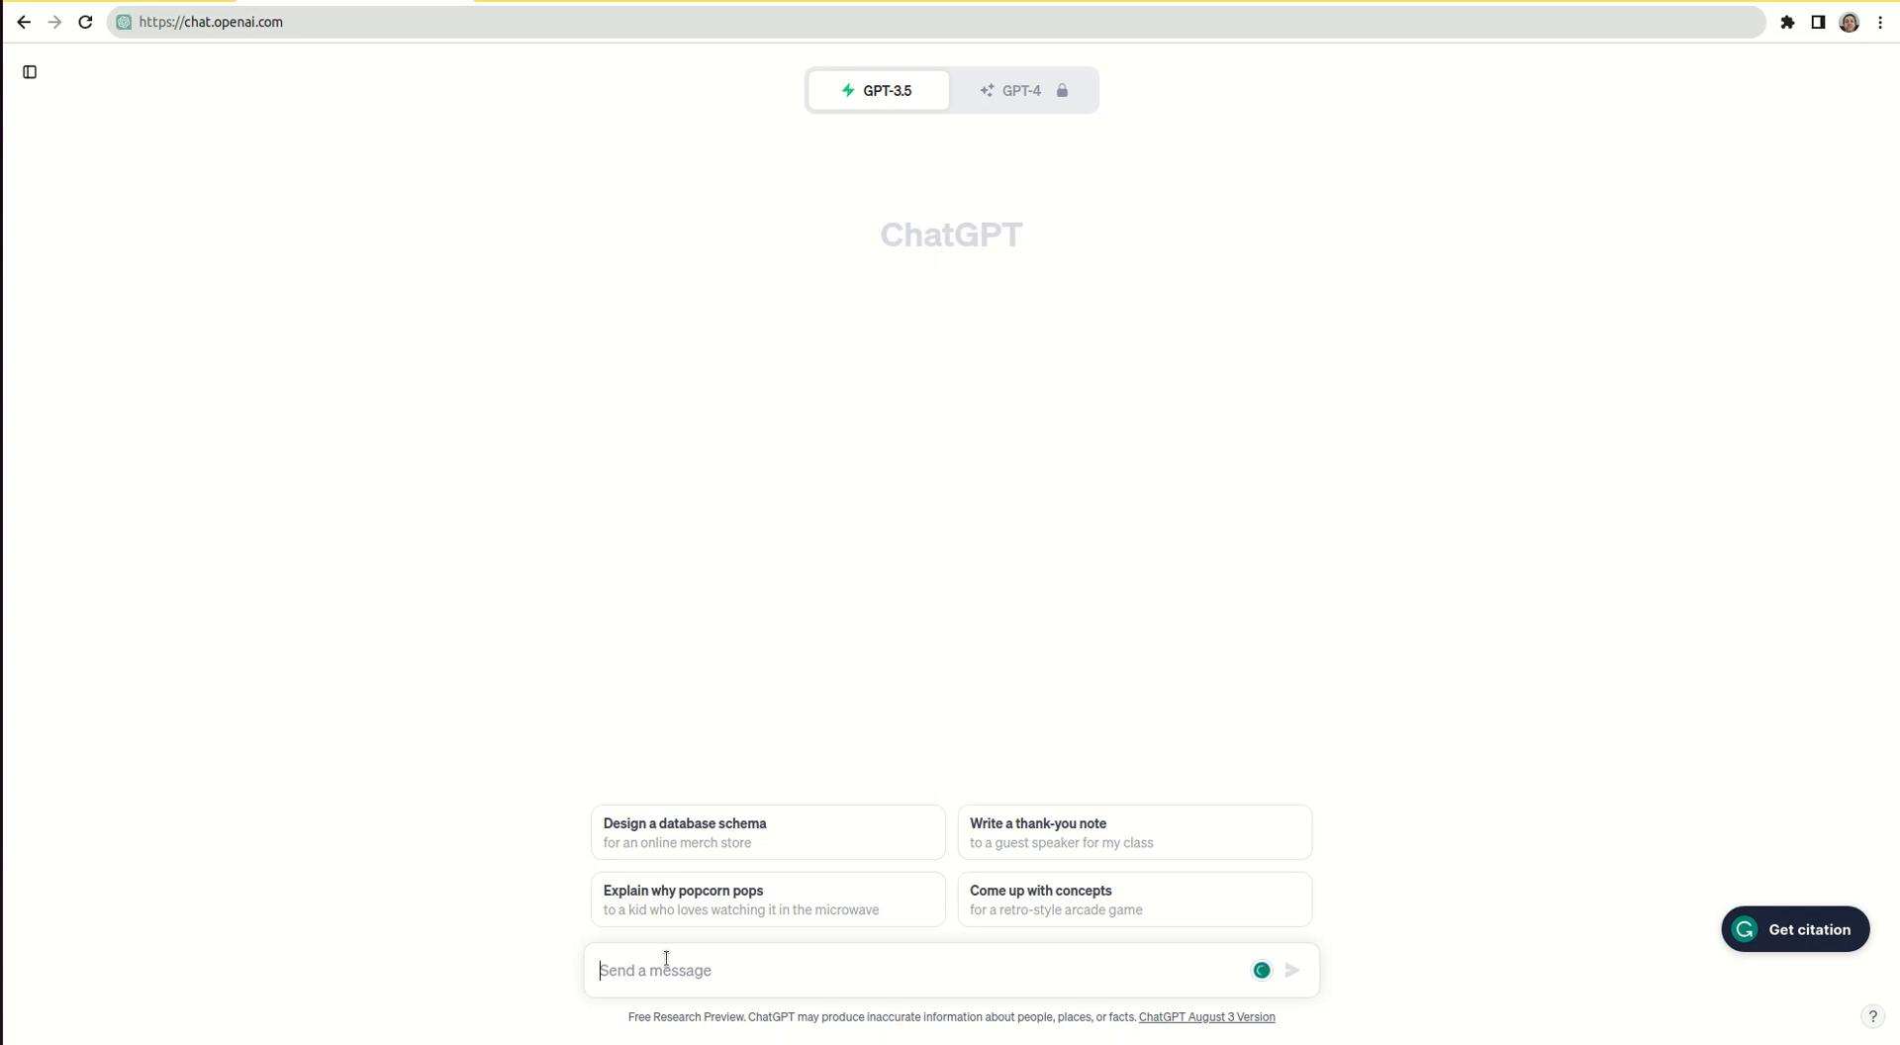
pyautogui.write('Encontre as derivadas parci')
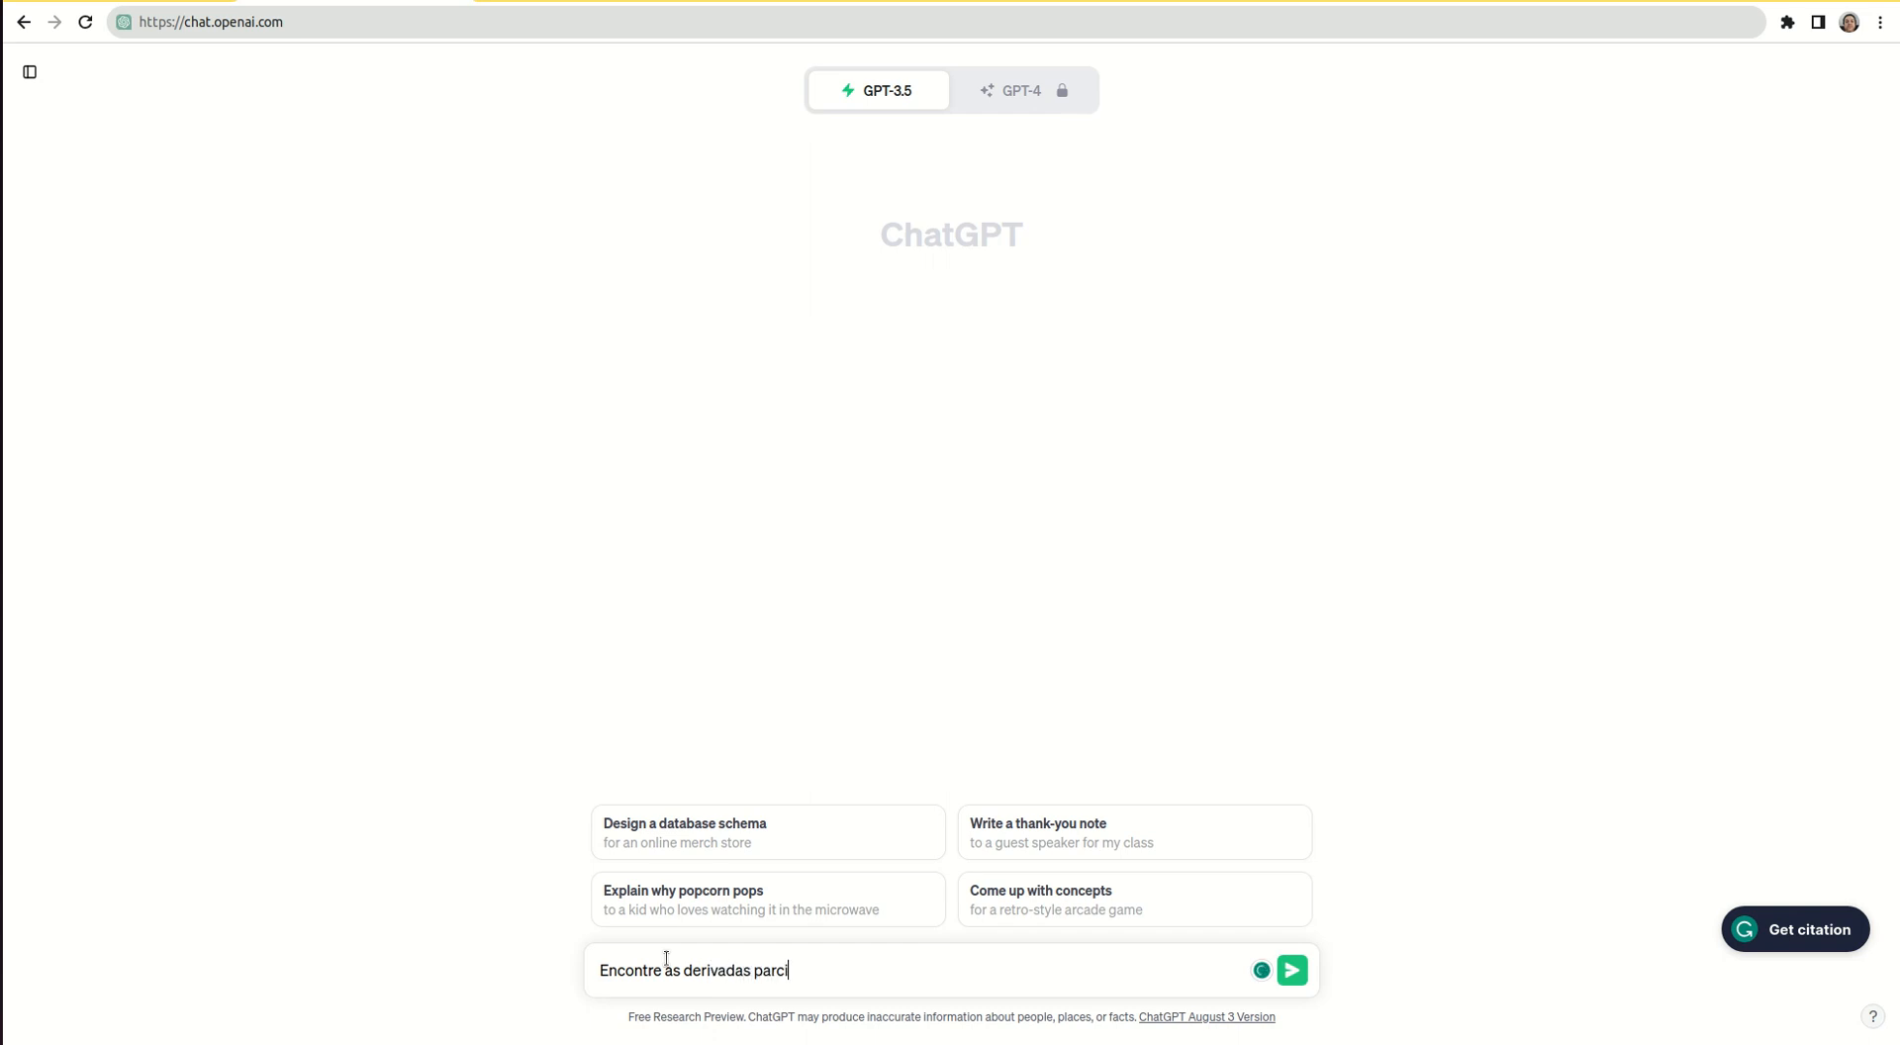
pyautogui.write('ais de primeira ordem da funcao ')
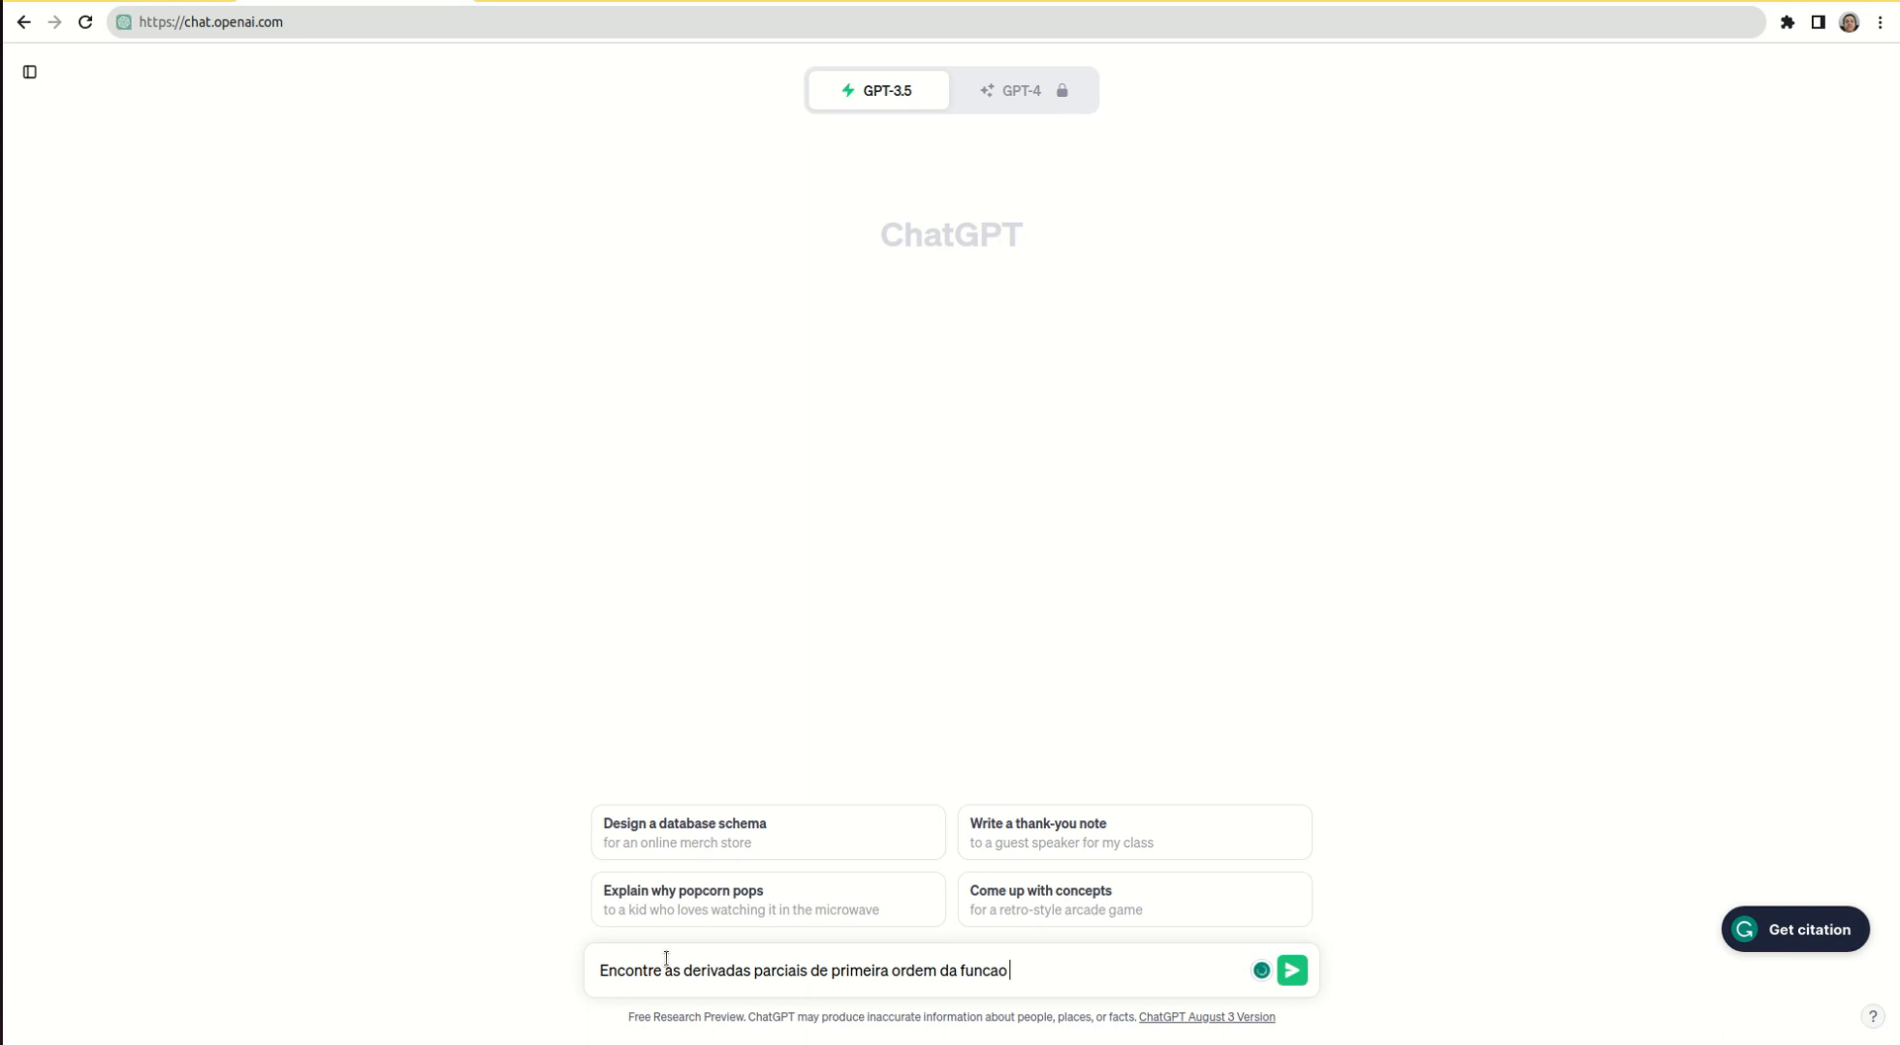
pyautogui.write('f(x,y)=tan(xy). Explique')
pyautogui.press('Return')
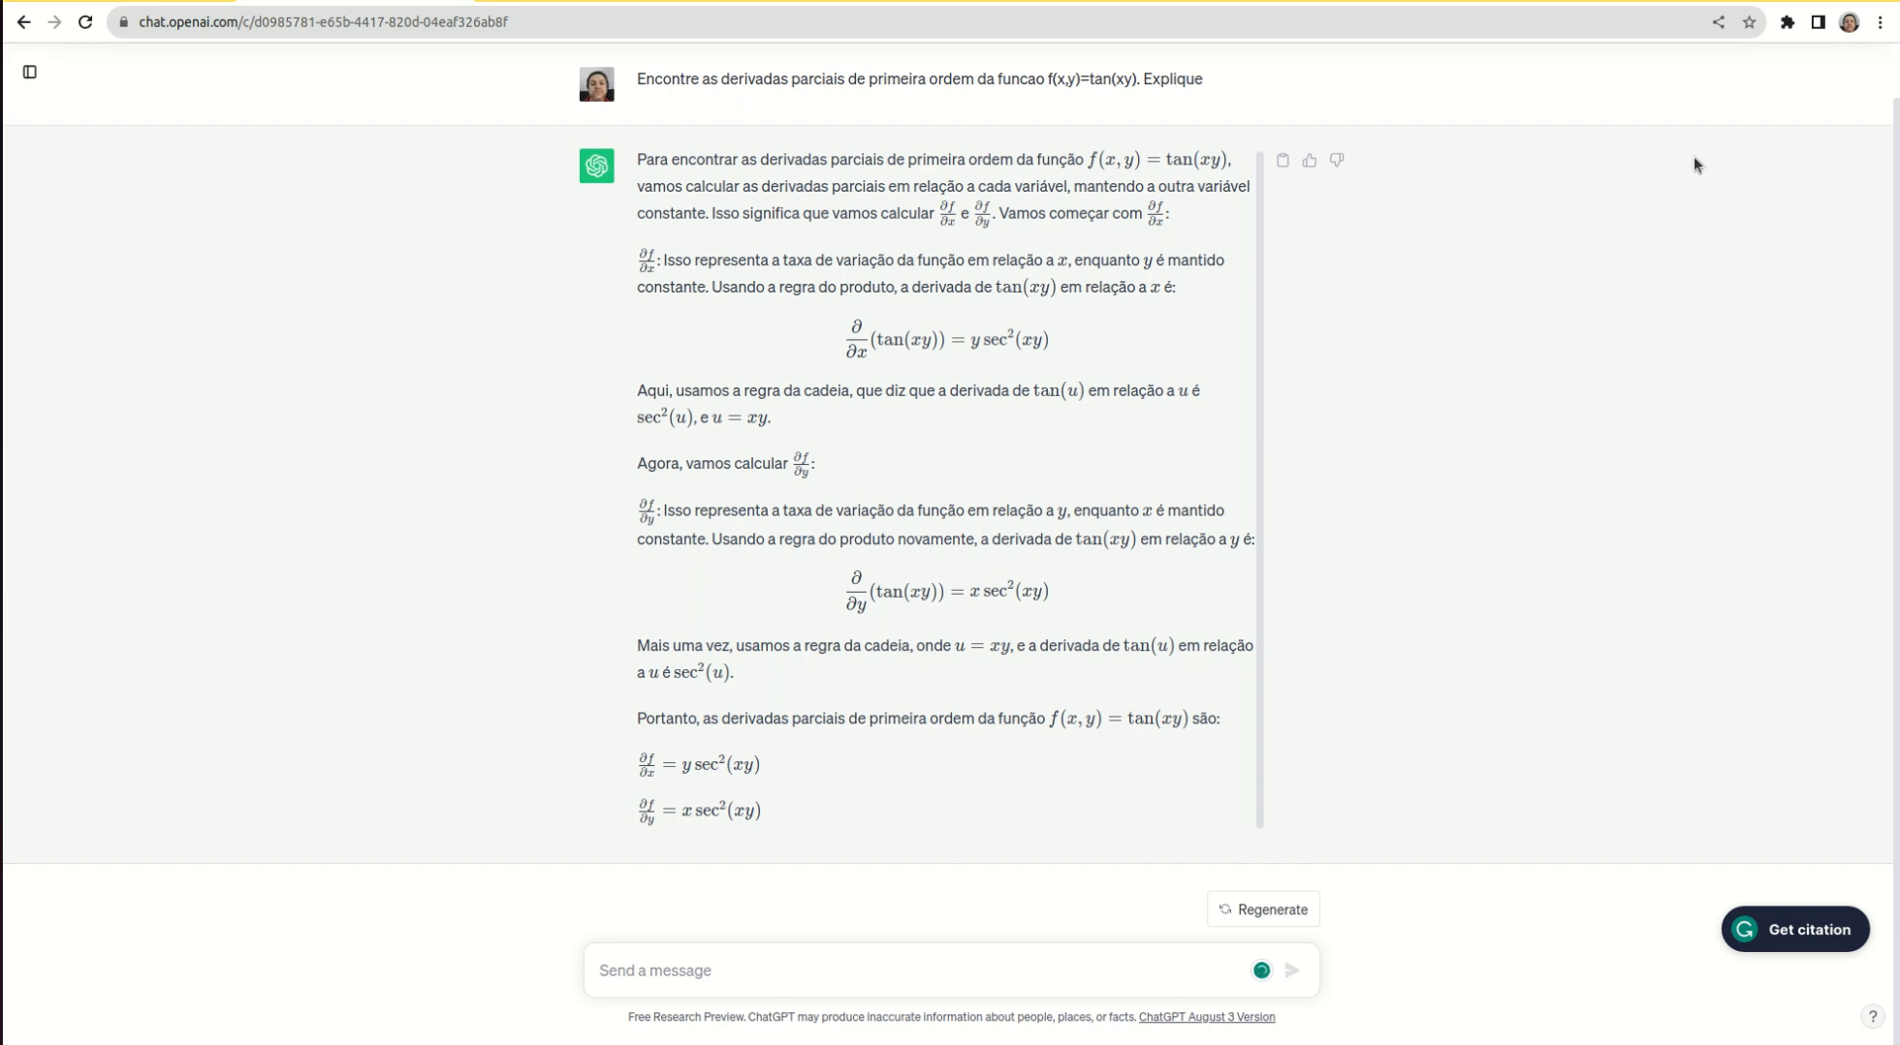
# Preview the ChatGPT conversation for printing with Save as PDF as destination, look through its pages and leave without saving
pyautogui.click(1881, 21)
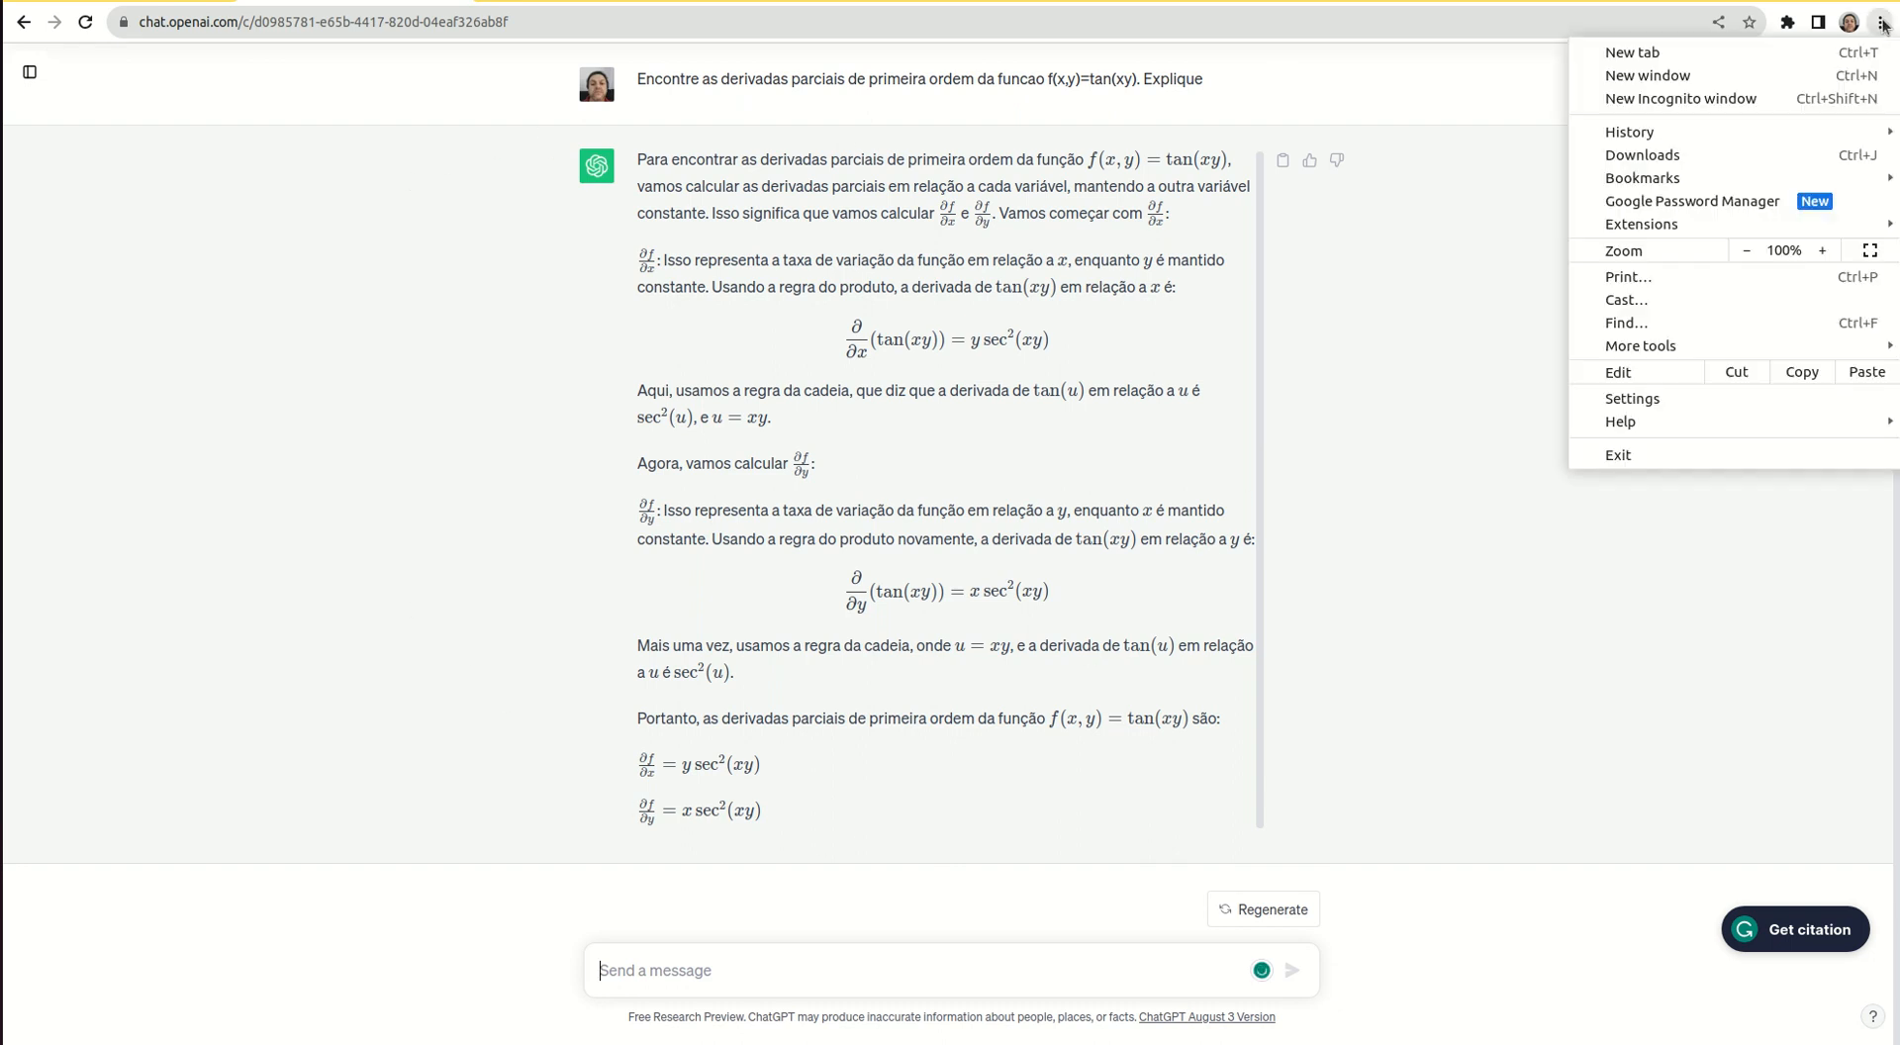
pyautogui.click(1629, 273)
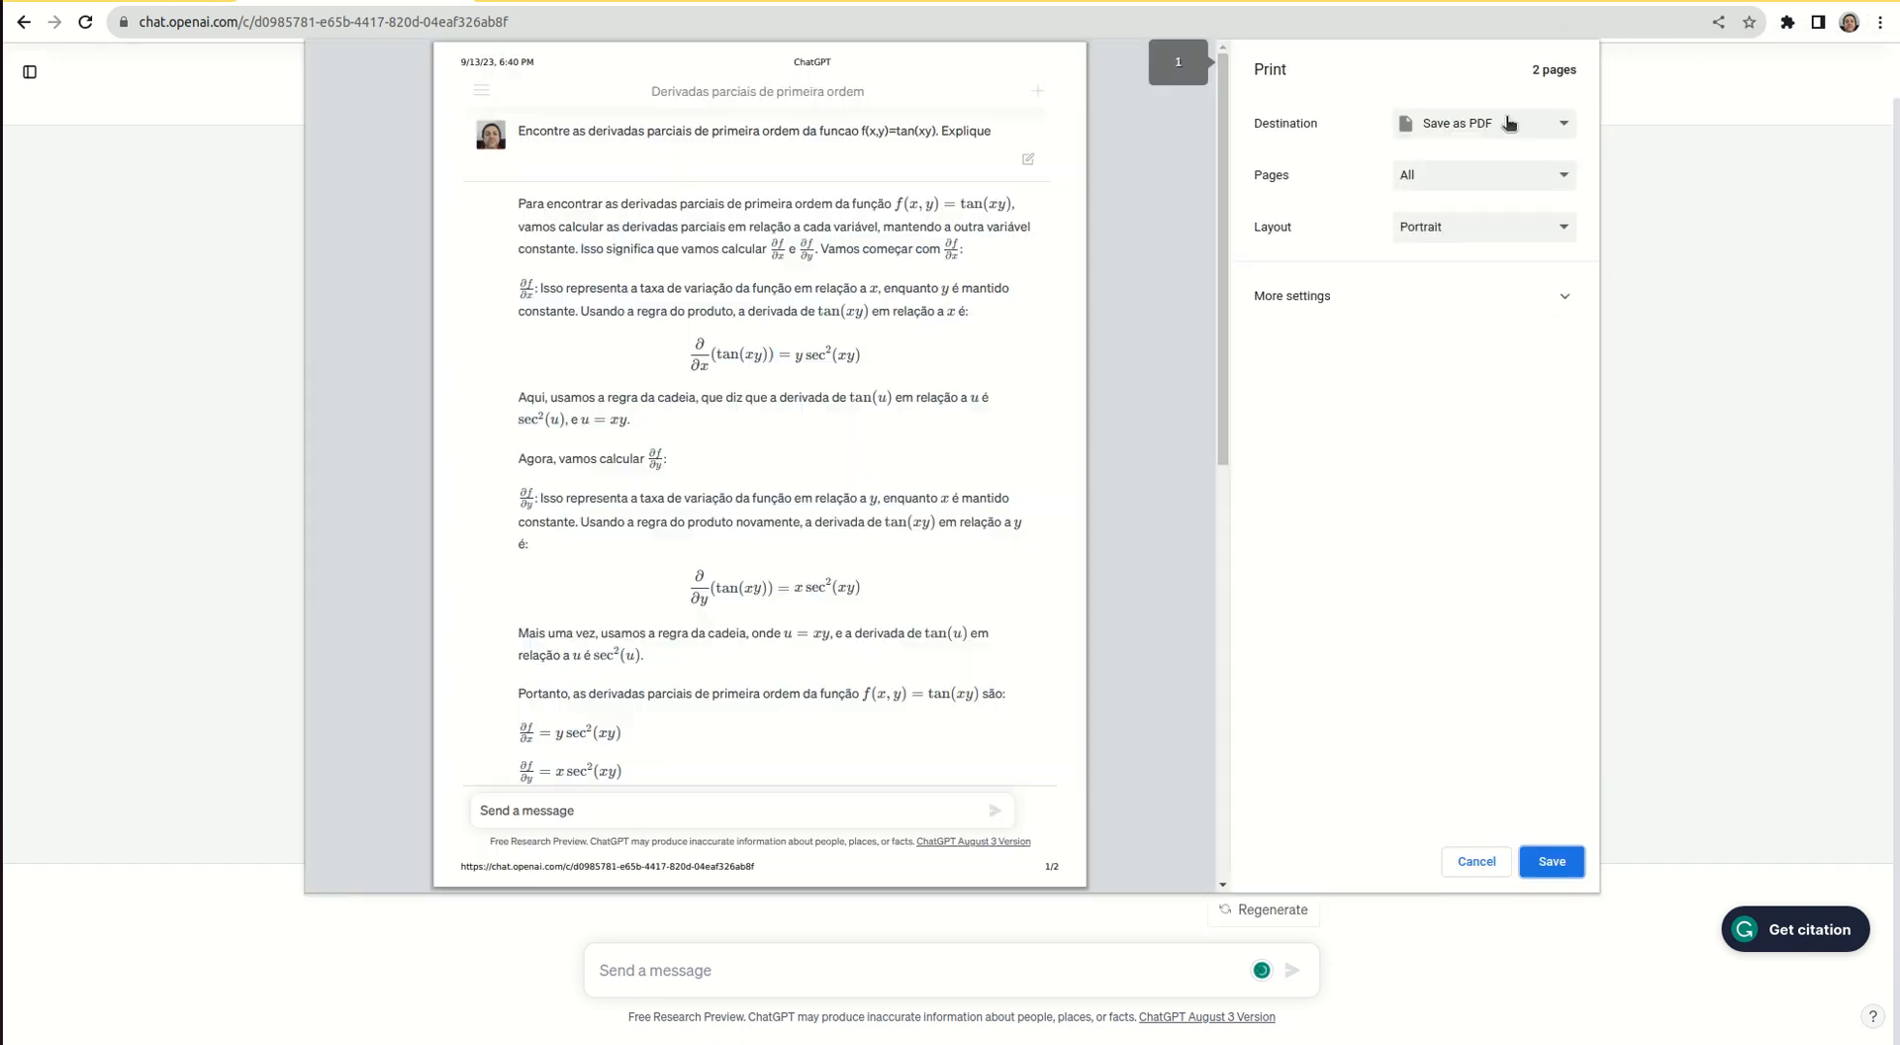
pyautogui.moveTo(1223, 128); pyautogui.dragTo(1244, 85)
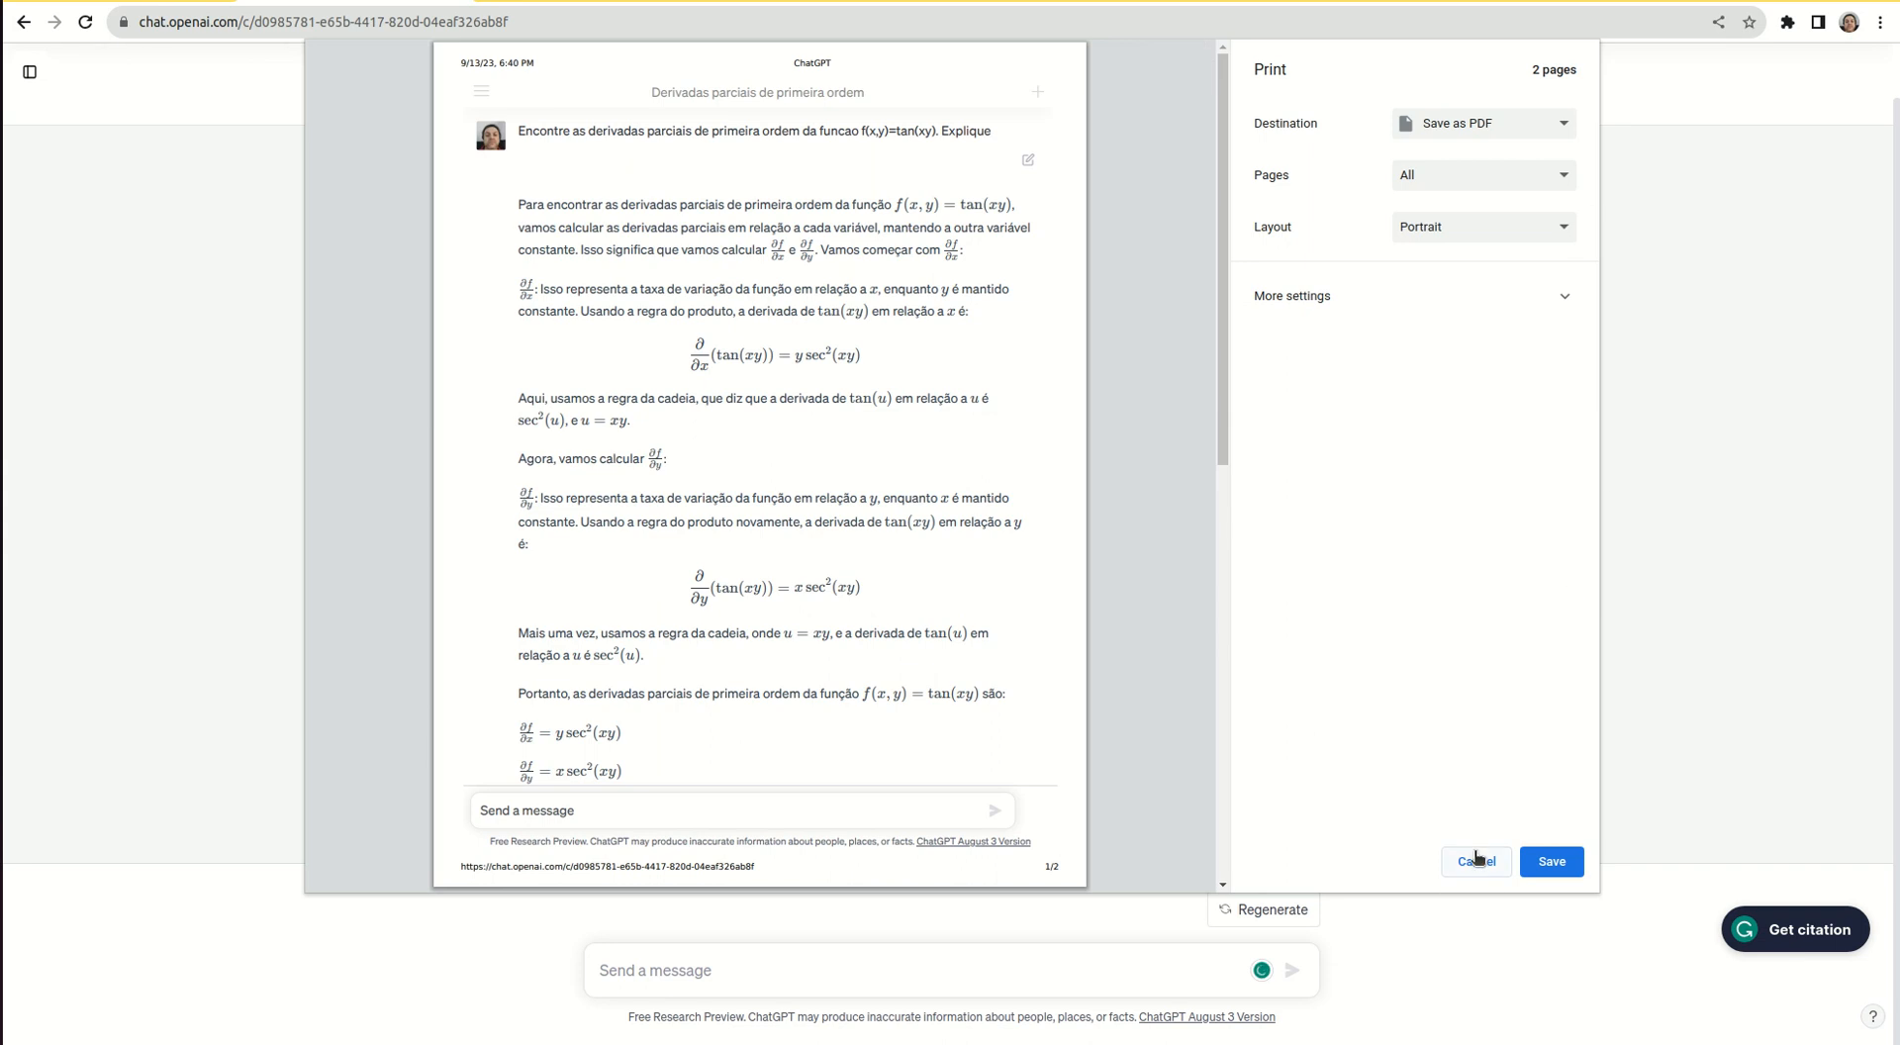
pyautogui.click(1477, 860)
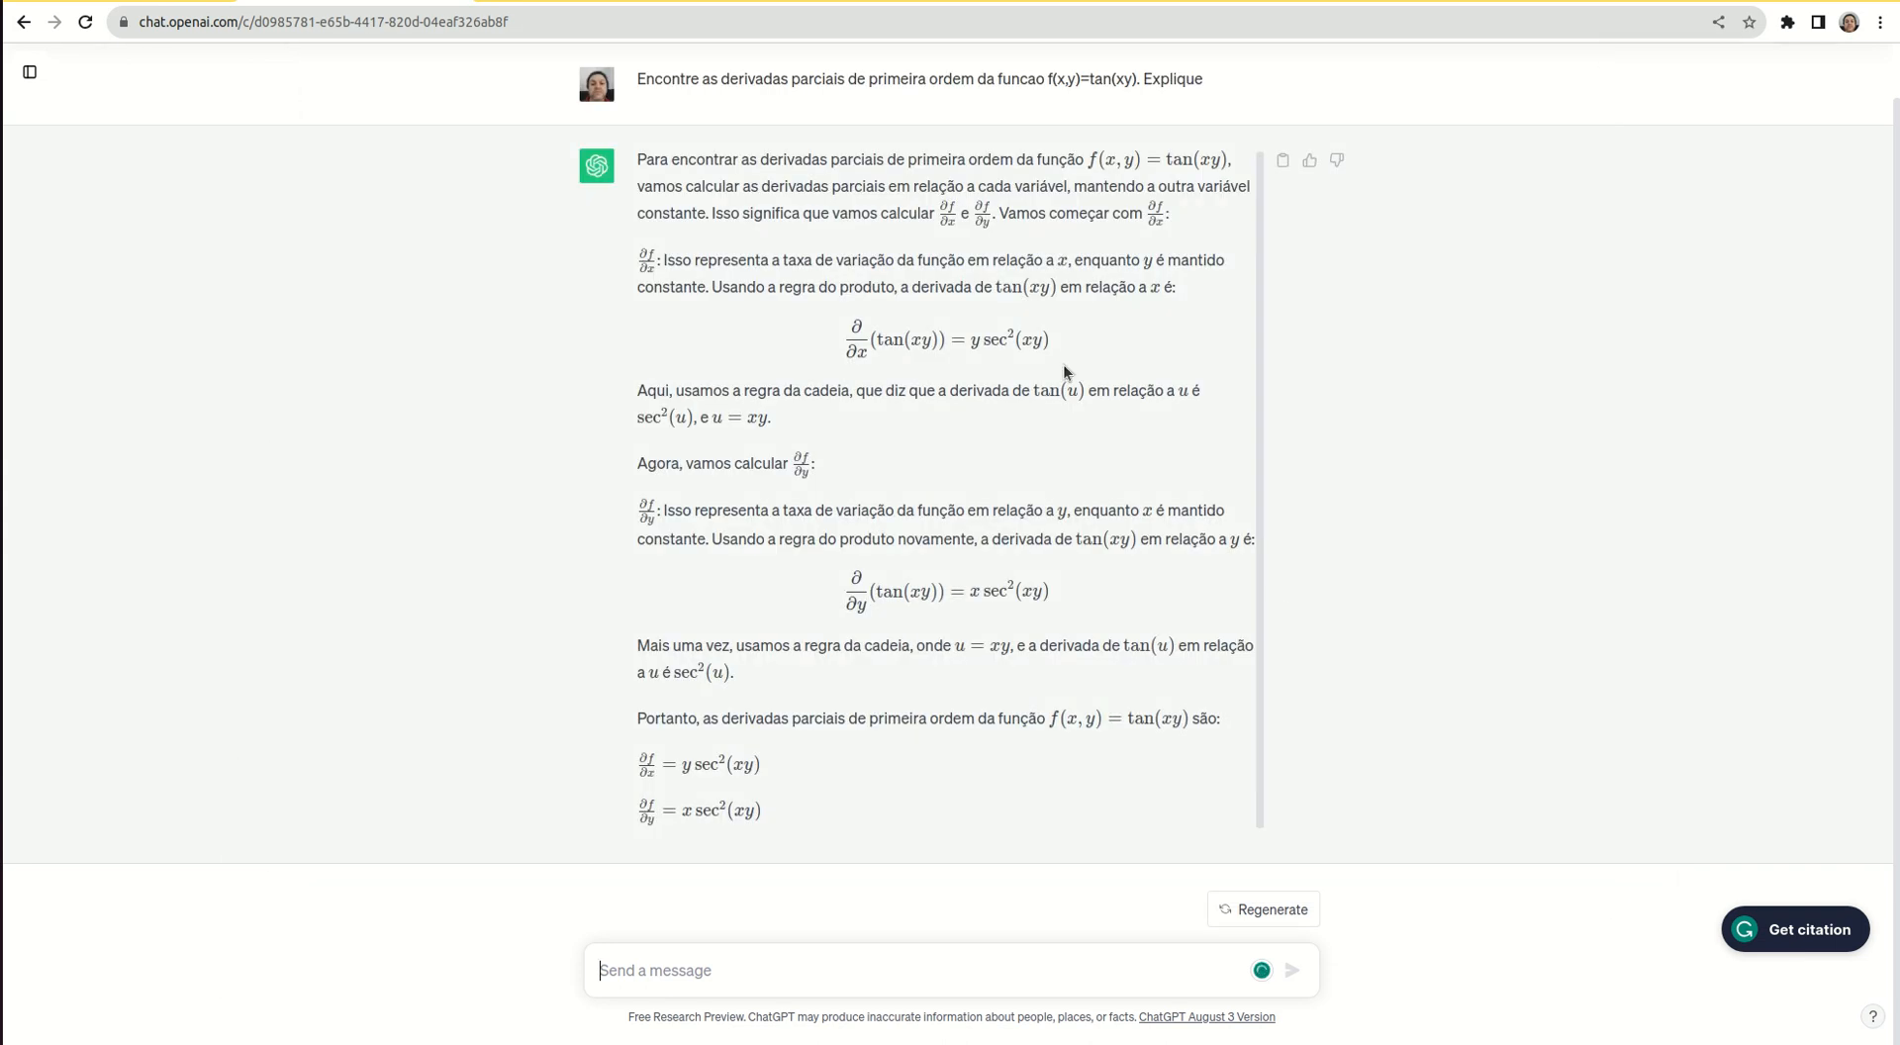
pyautogui.rightClick(1069, 370)
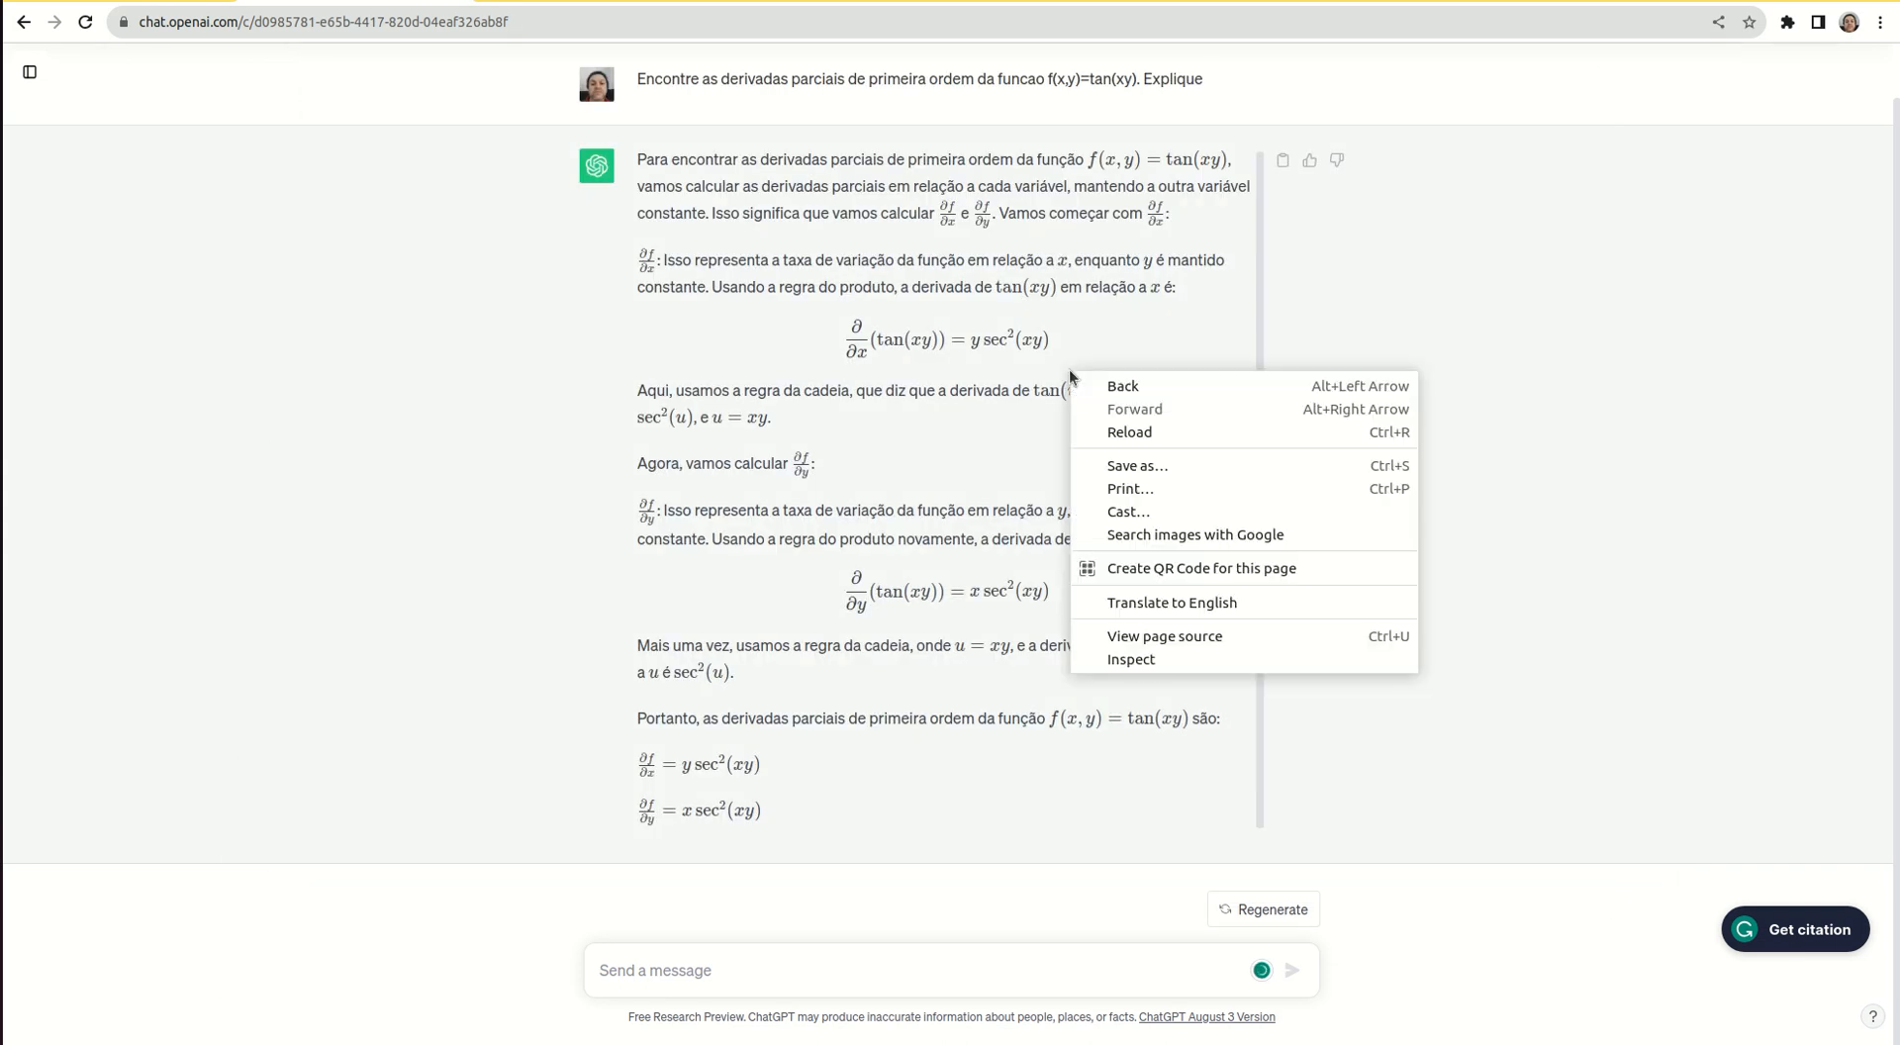
pyautogui.click(1136, 487)
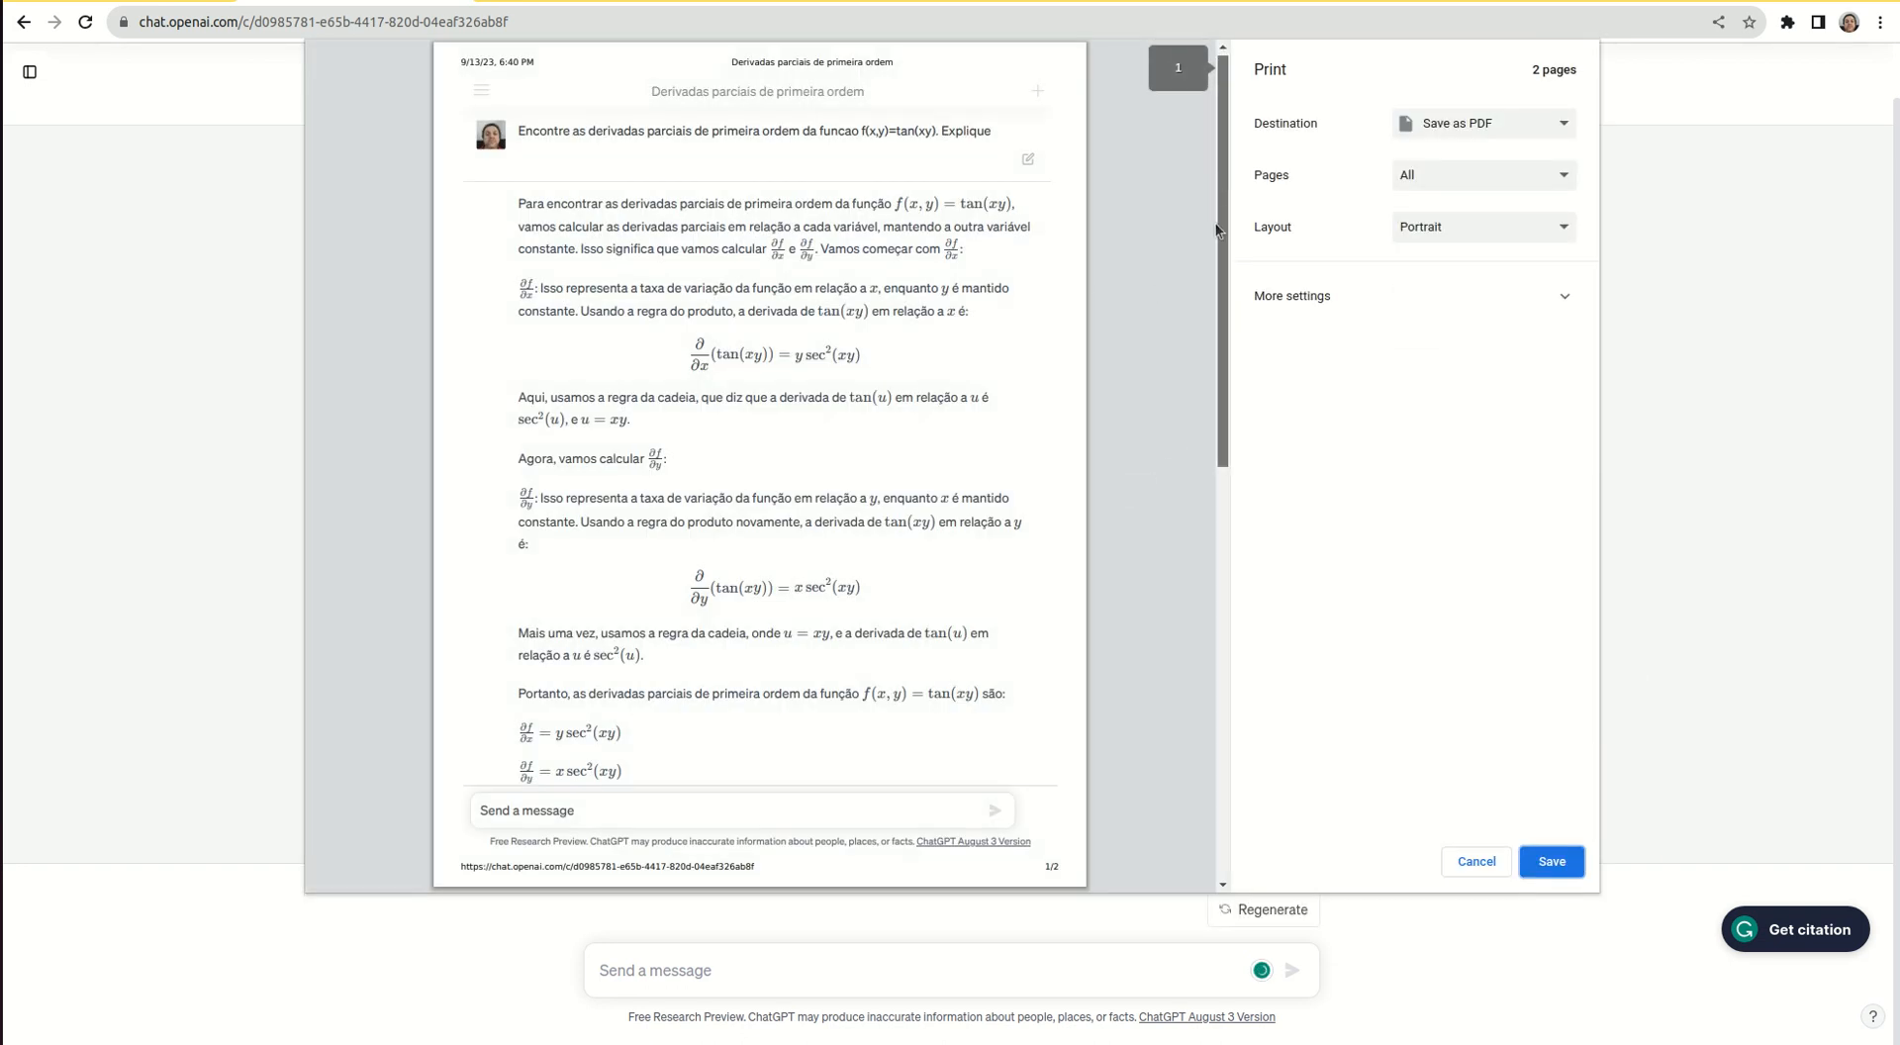
pyautogui.moveTo(1223, 181); pyautogui.dragTo(1225, 312)
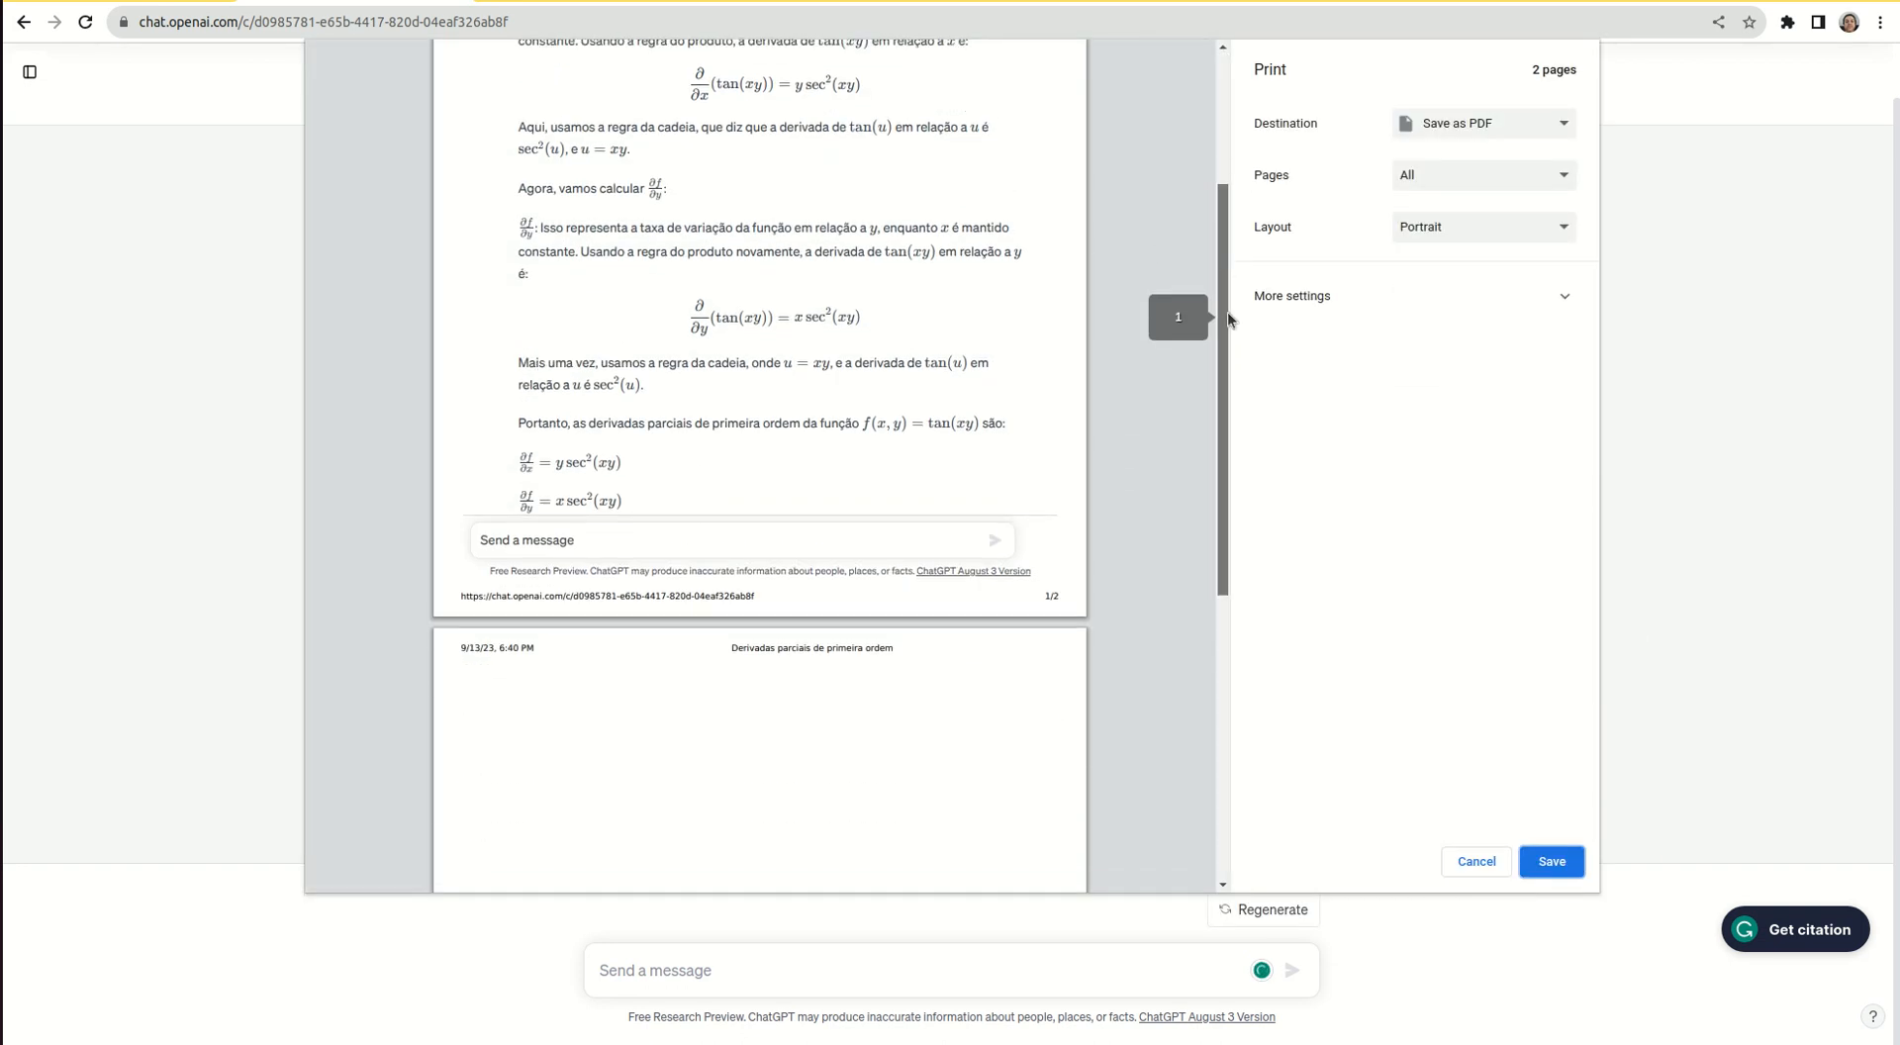
pyautogui.click(1476, 861)
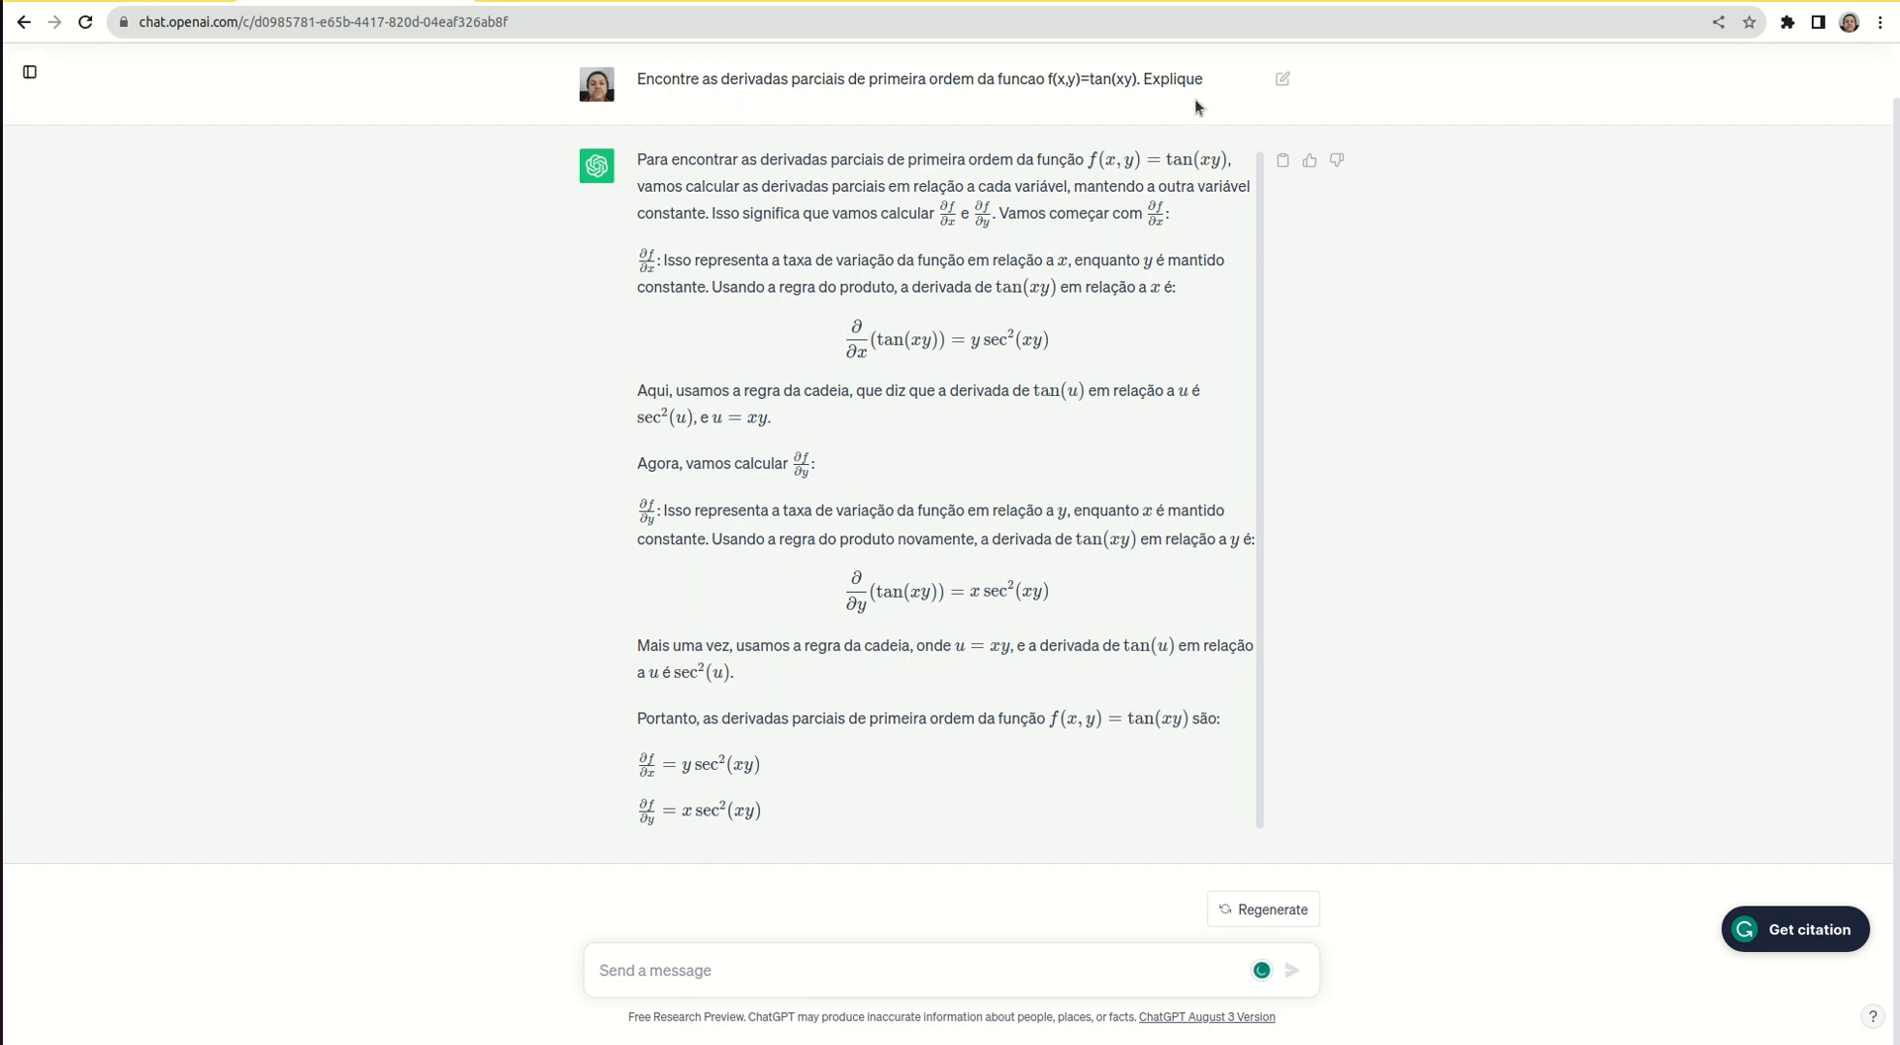
# Resend the copied f(x,y)=tan(xy) question to ChatGPT with ". Digite em latex" added at the end
pyautogui.moveTo(1201, 85); pyautogui.dragTo(637, 135)
pyautogui.hotkey('ctrl', 'c')
pyautogui.click(632, 958)
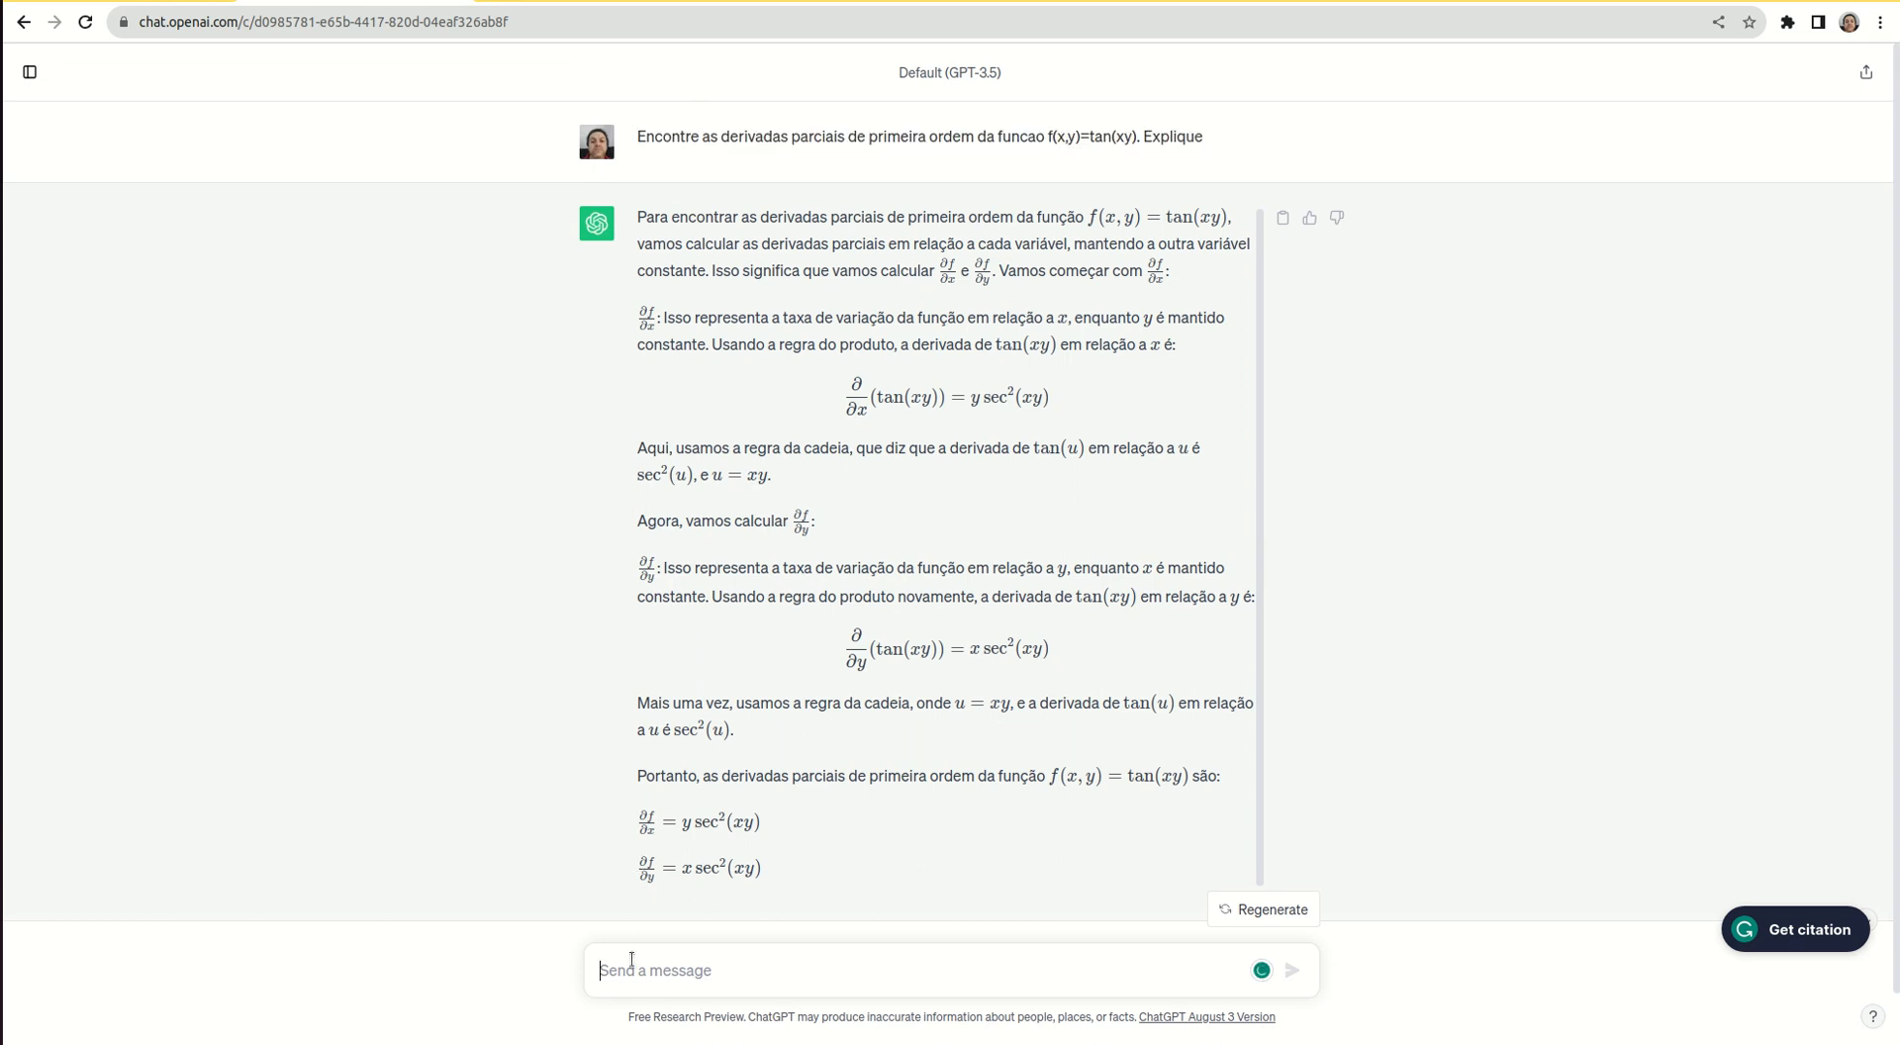
pyautogui.hotkey('ctrl', 'v')
pyautogui.write('. Digite em latex')
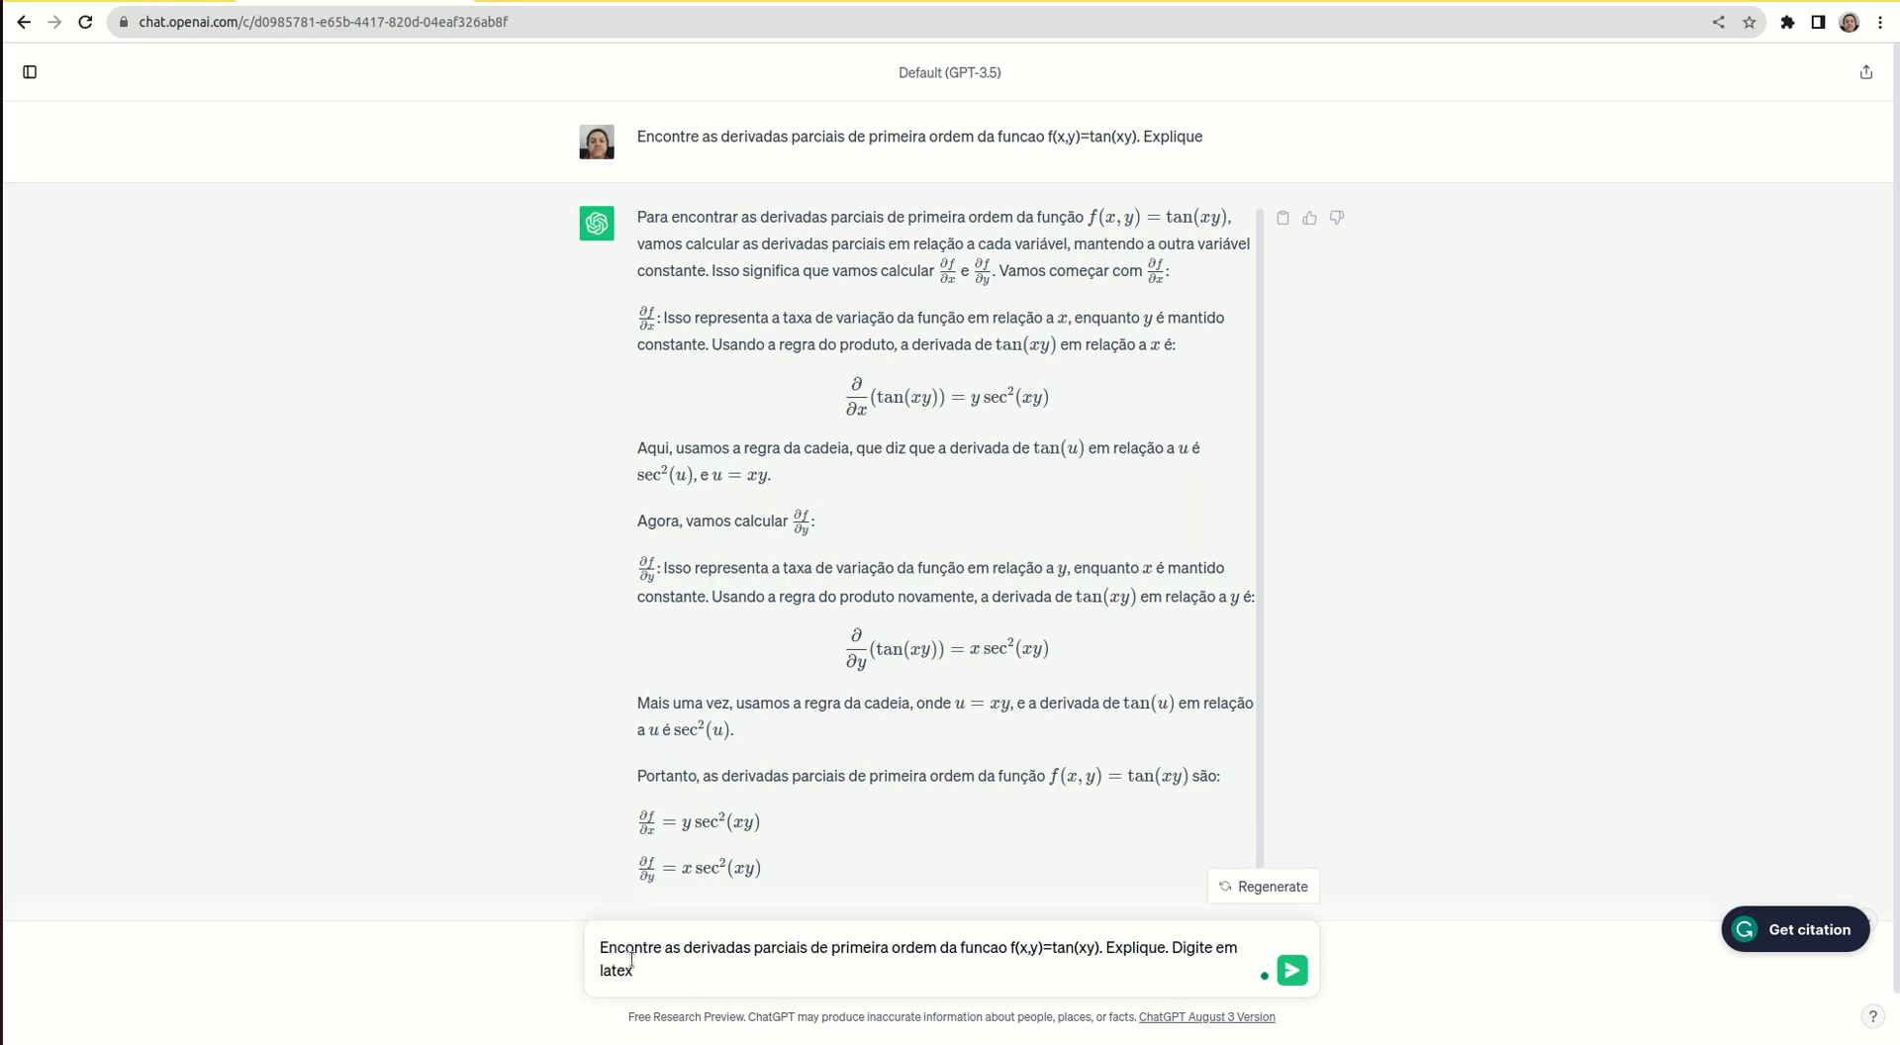
pyautogui.press('Return')
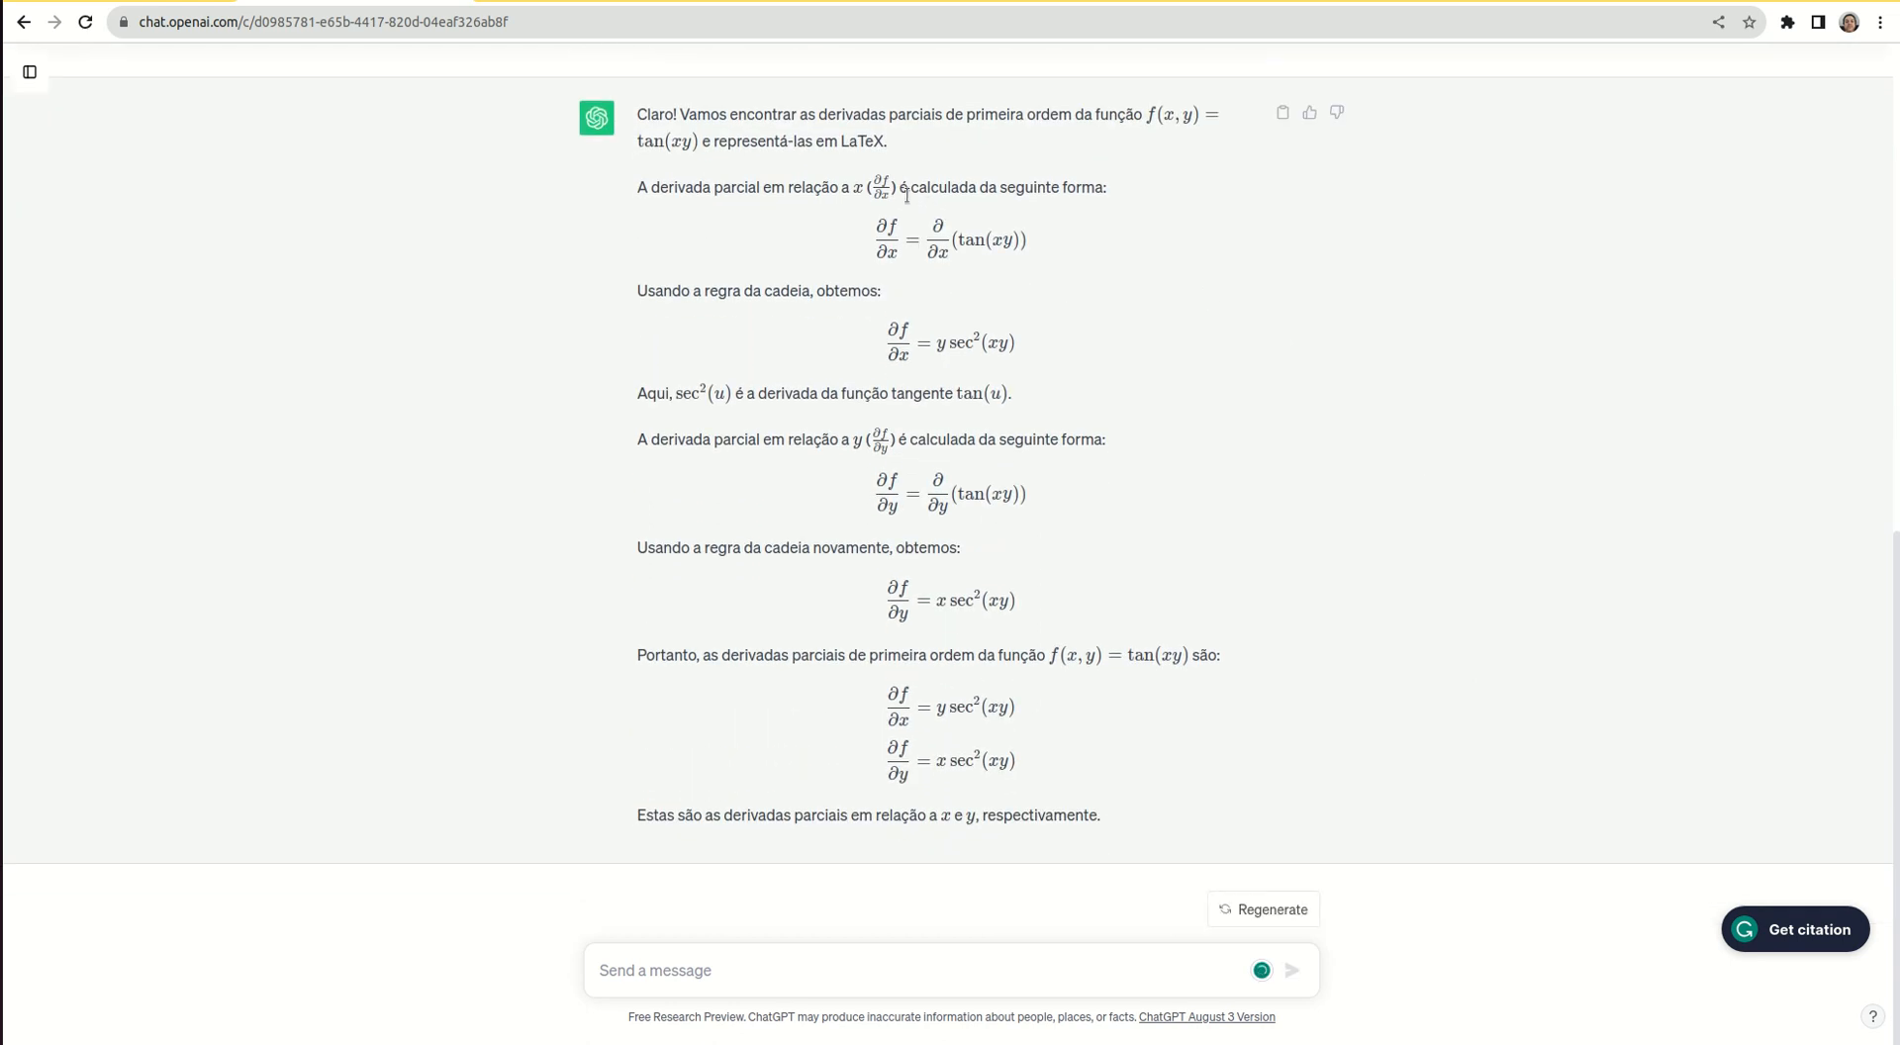
pyautogui.moveTo(887, 238)
pyautogui.mouseDown()
pyautogui.moveTo(1011, 251)
pyautogui.moveTo(857, 224)
pyautogui.mouseUp()
pyautogui.click(1012, 251)
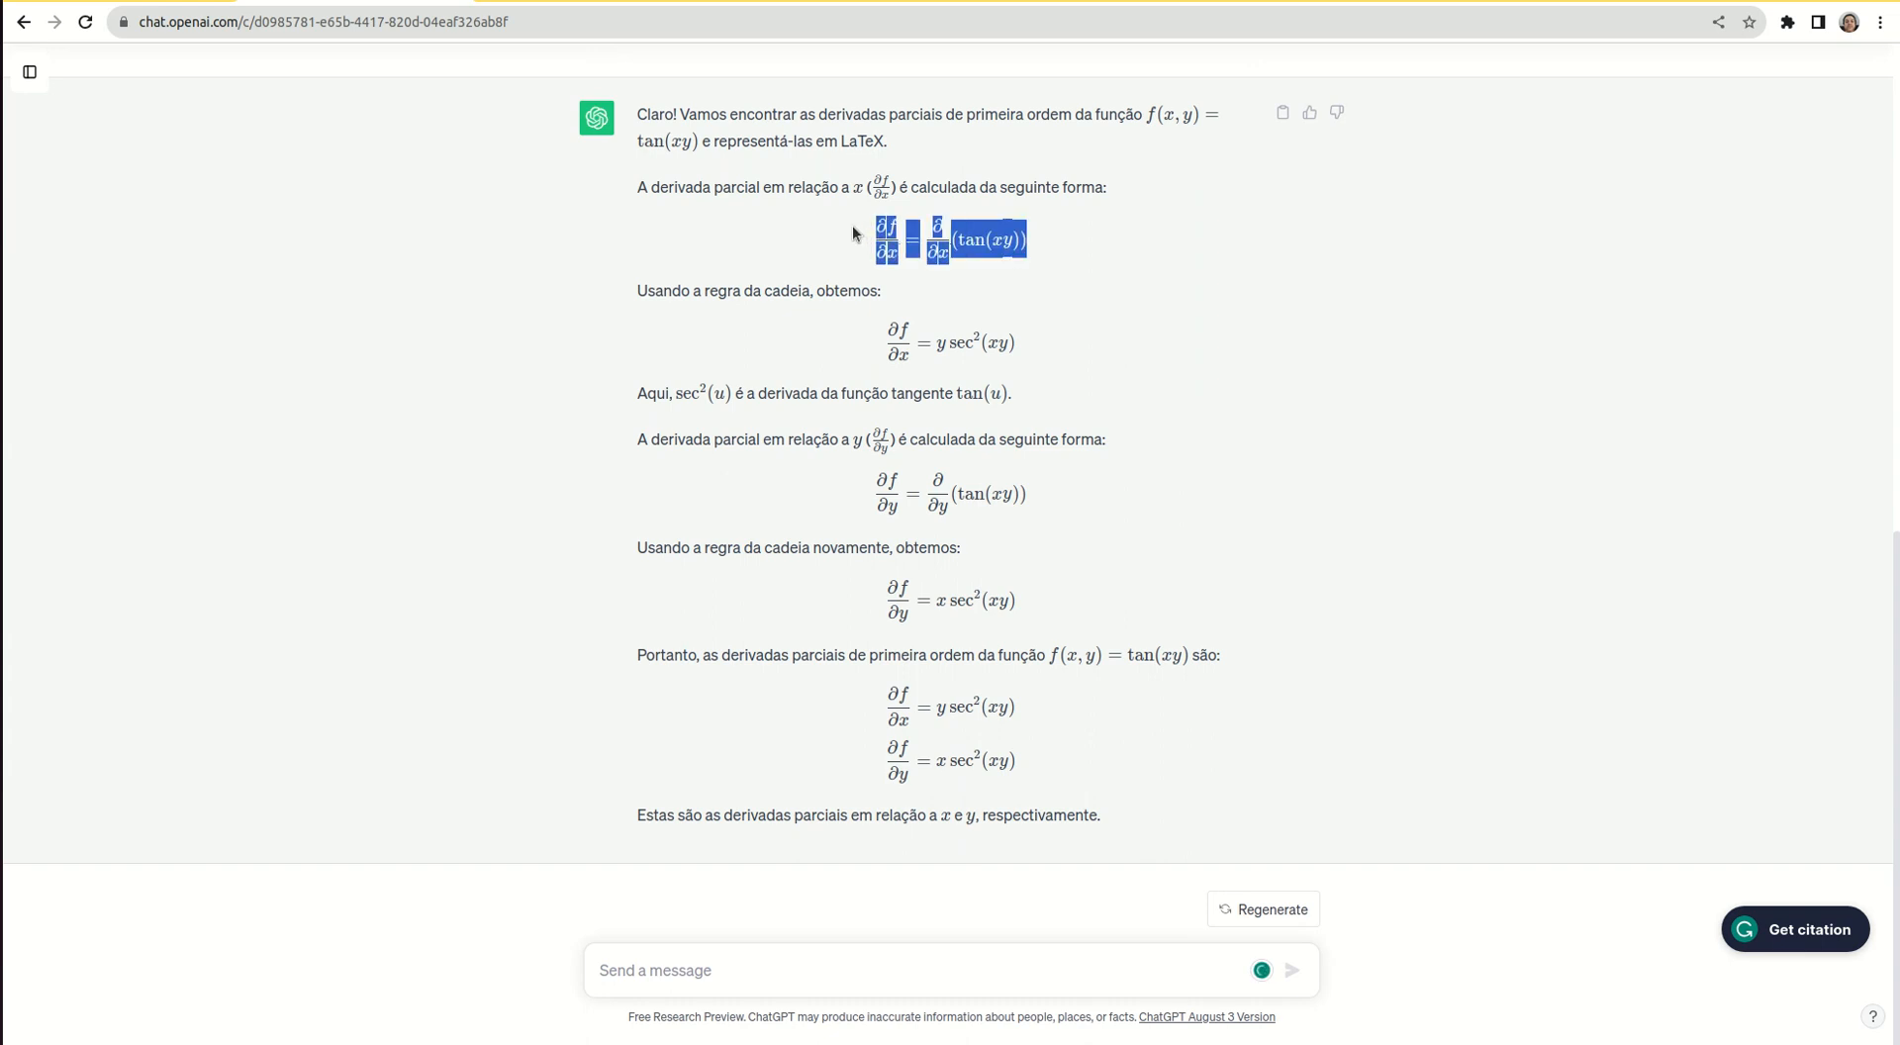
pyautogui.click(852, 223)
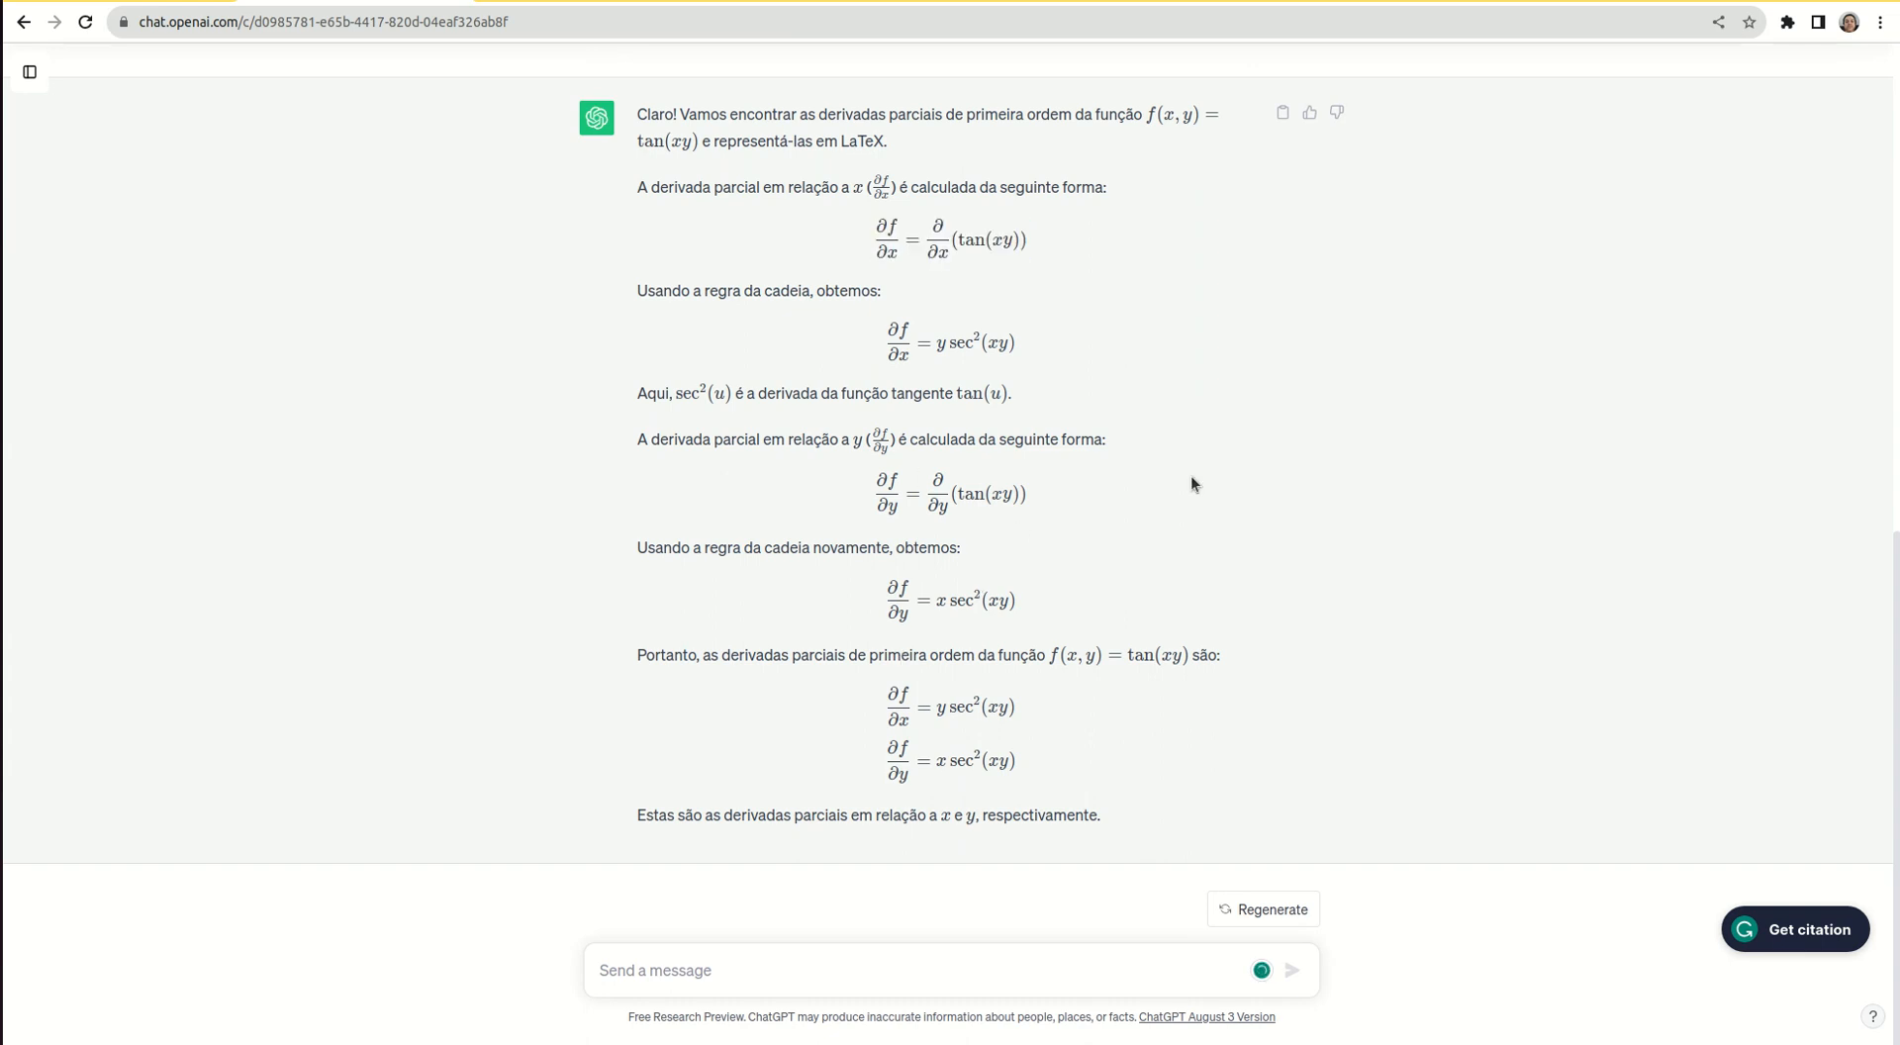
# Copy ChatGPT's LaTeX-rendered answer from "A derivada parcial em relação a x" to its end and paste it over the paragraph in LibreOffice Writer
pyautogui.scroll(3, 1191, 484)
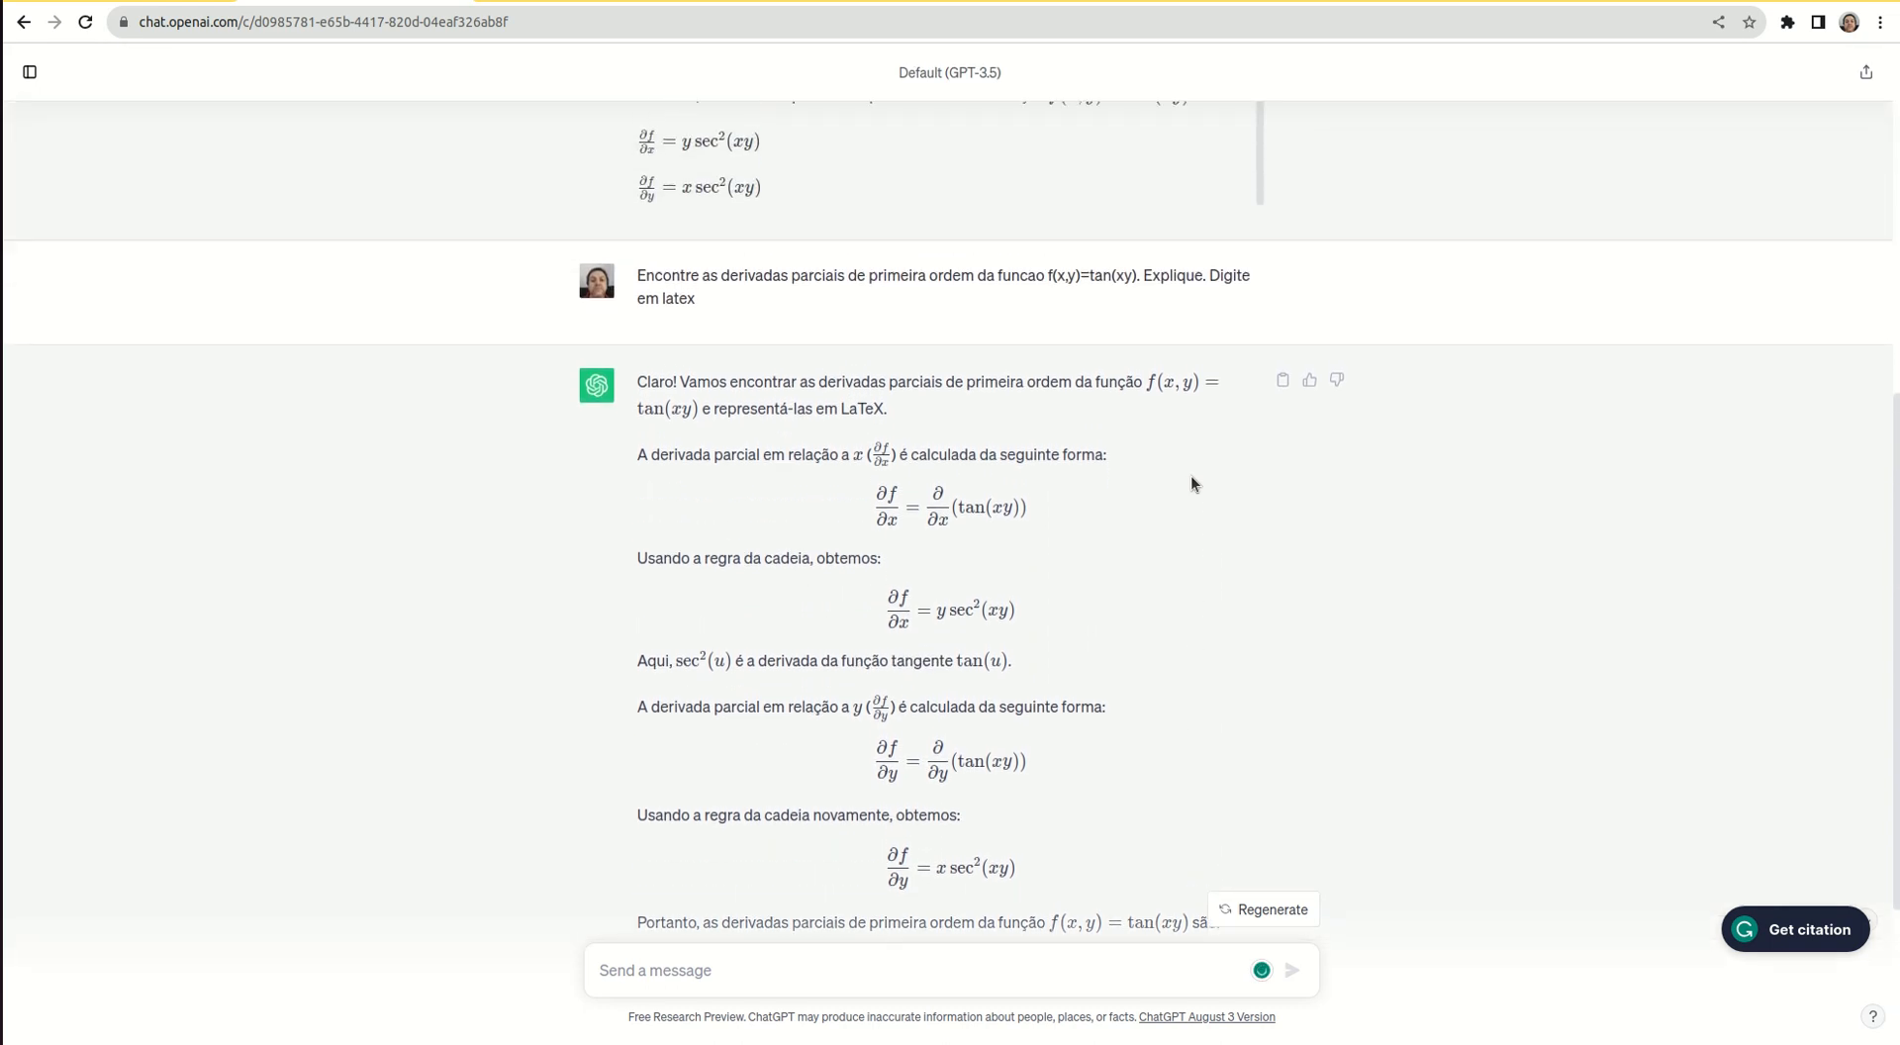
pyautogui.scroll(-3, 1193, 483)
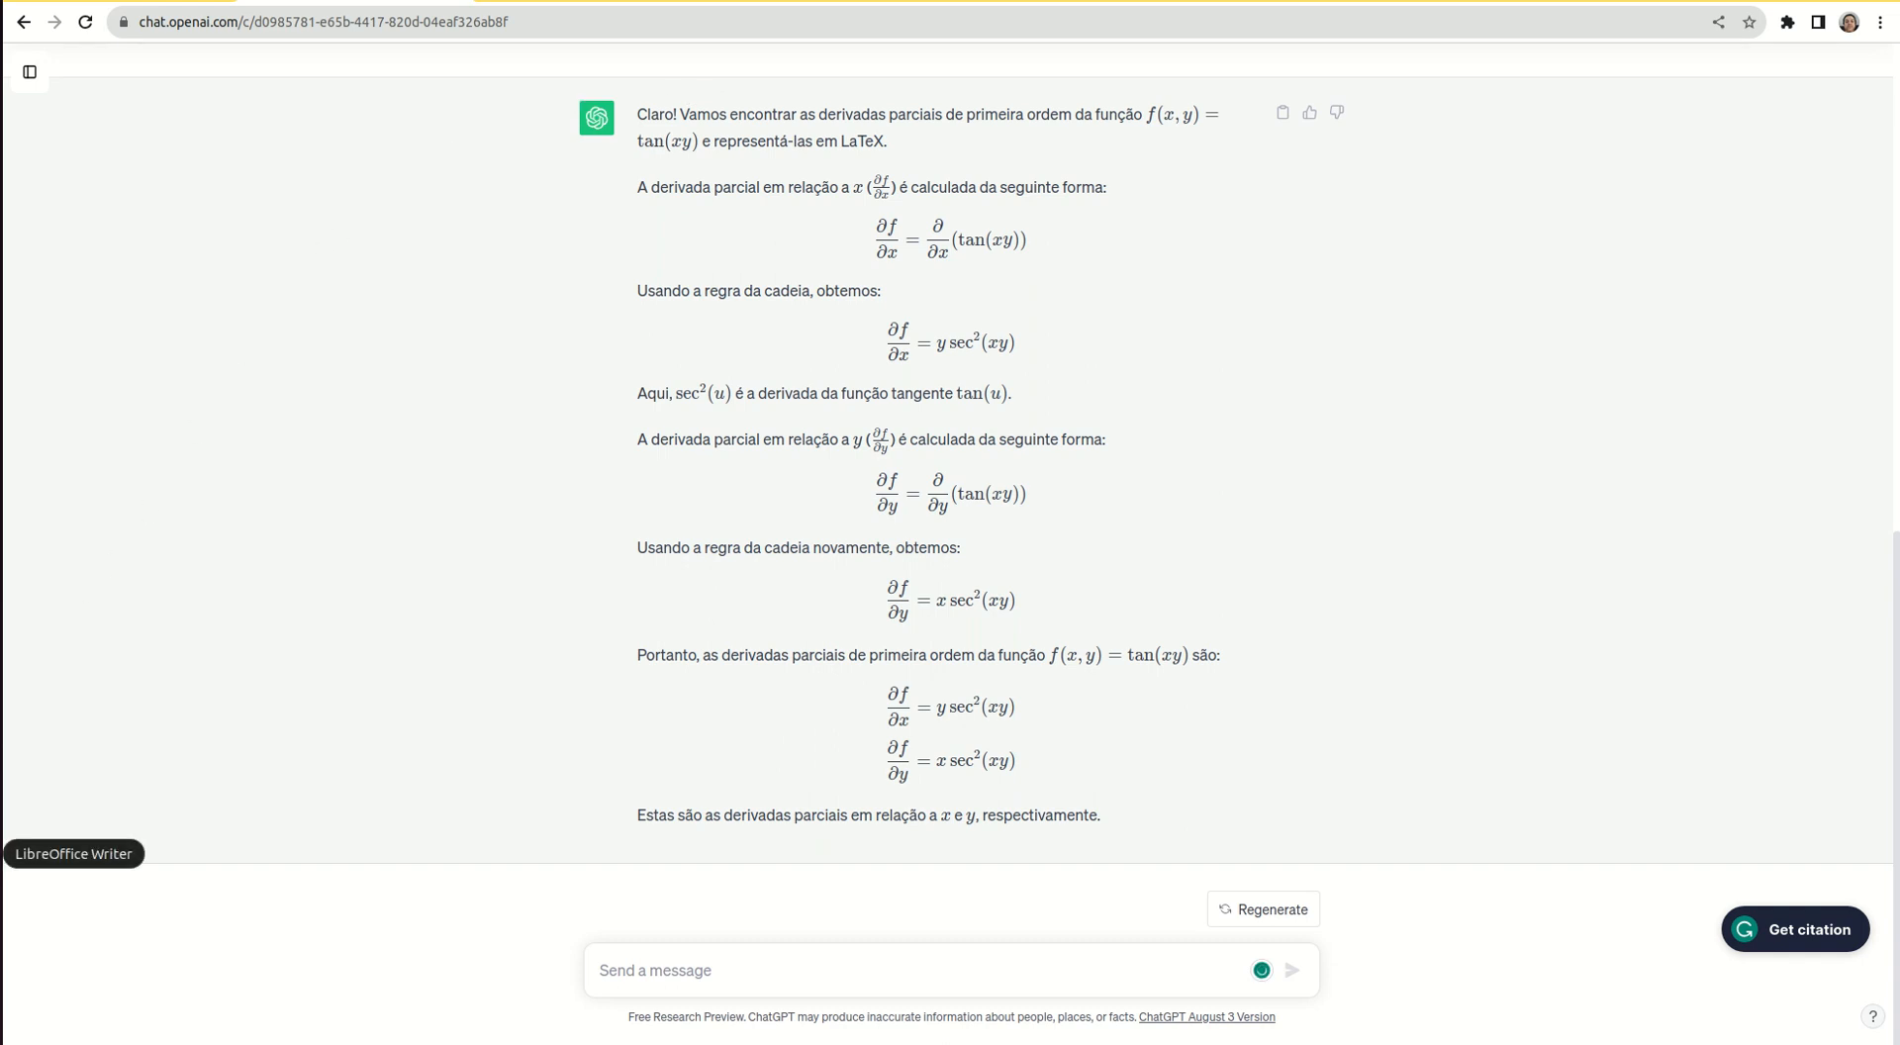
pyautogui.moveTo(1114, 836); pyautogui.dragTo(634, 184)
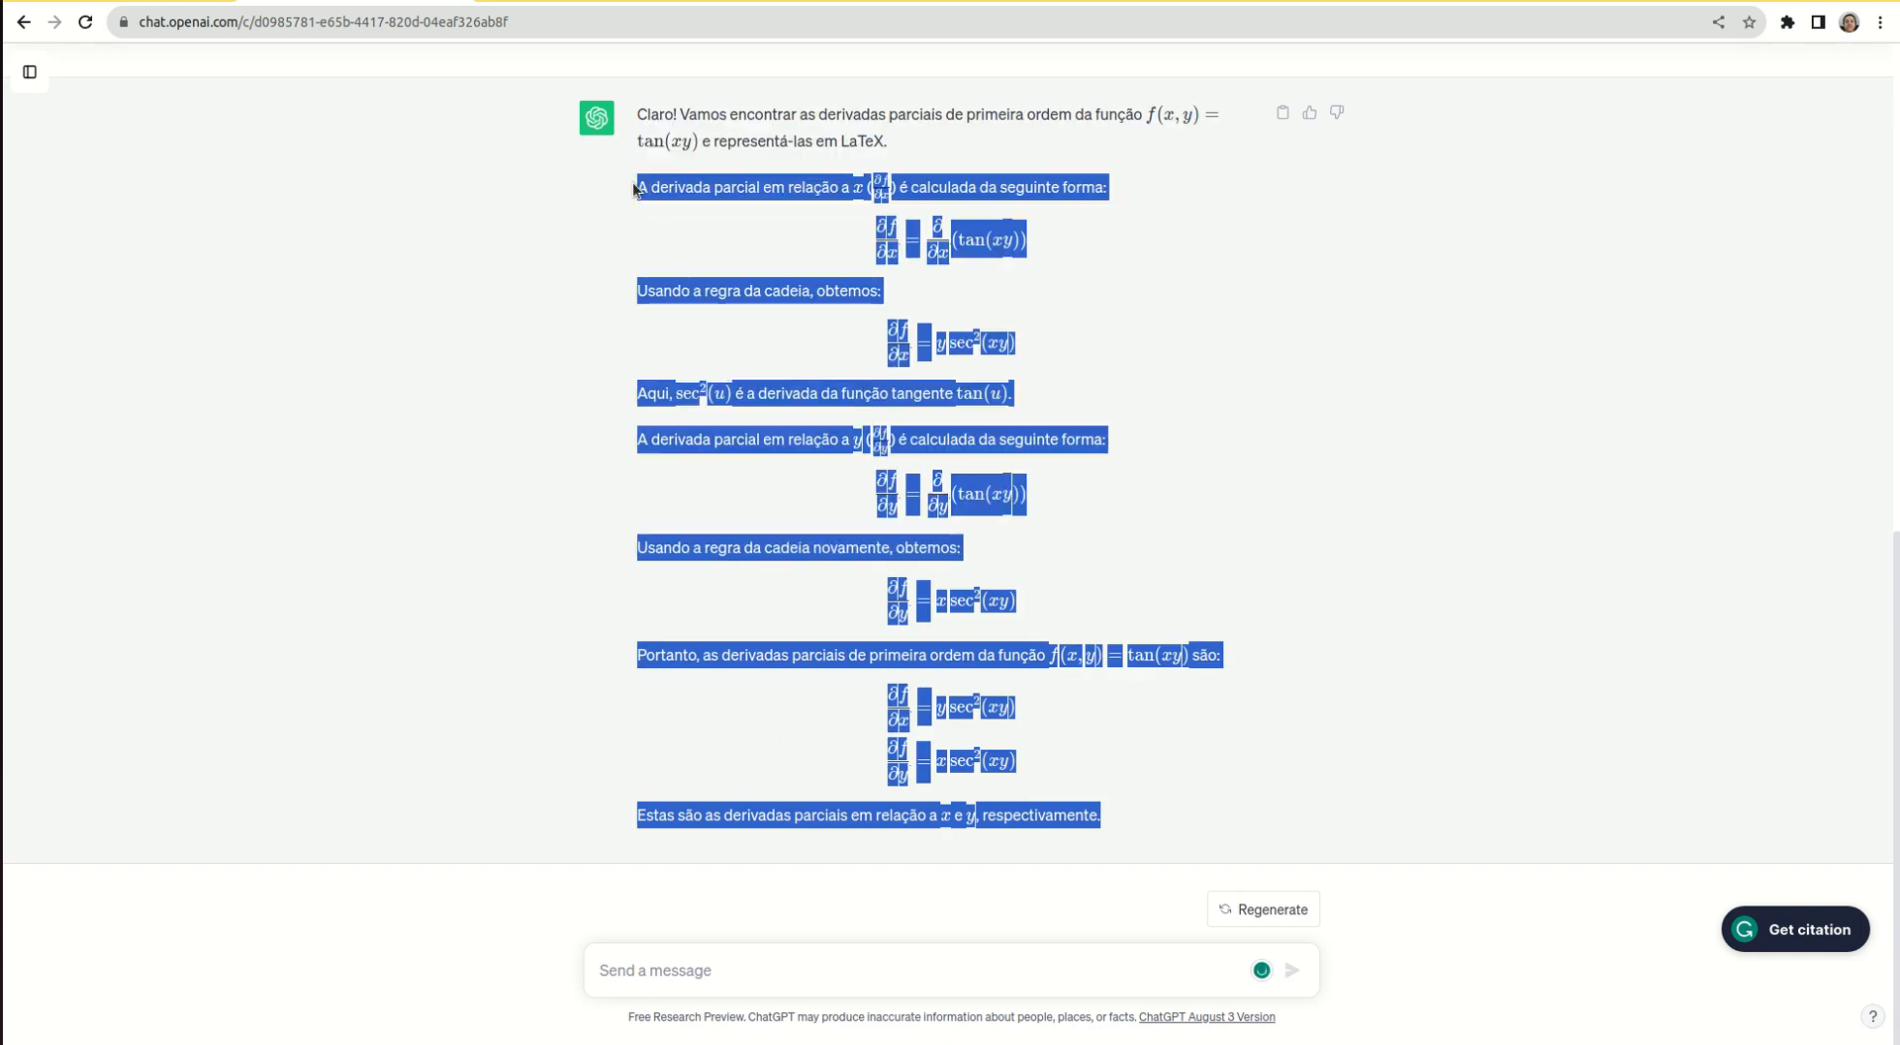
pyautogui.click(19, 853)
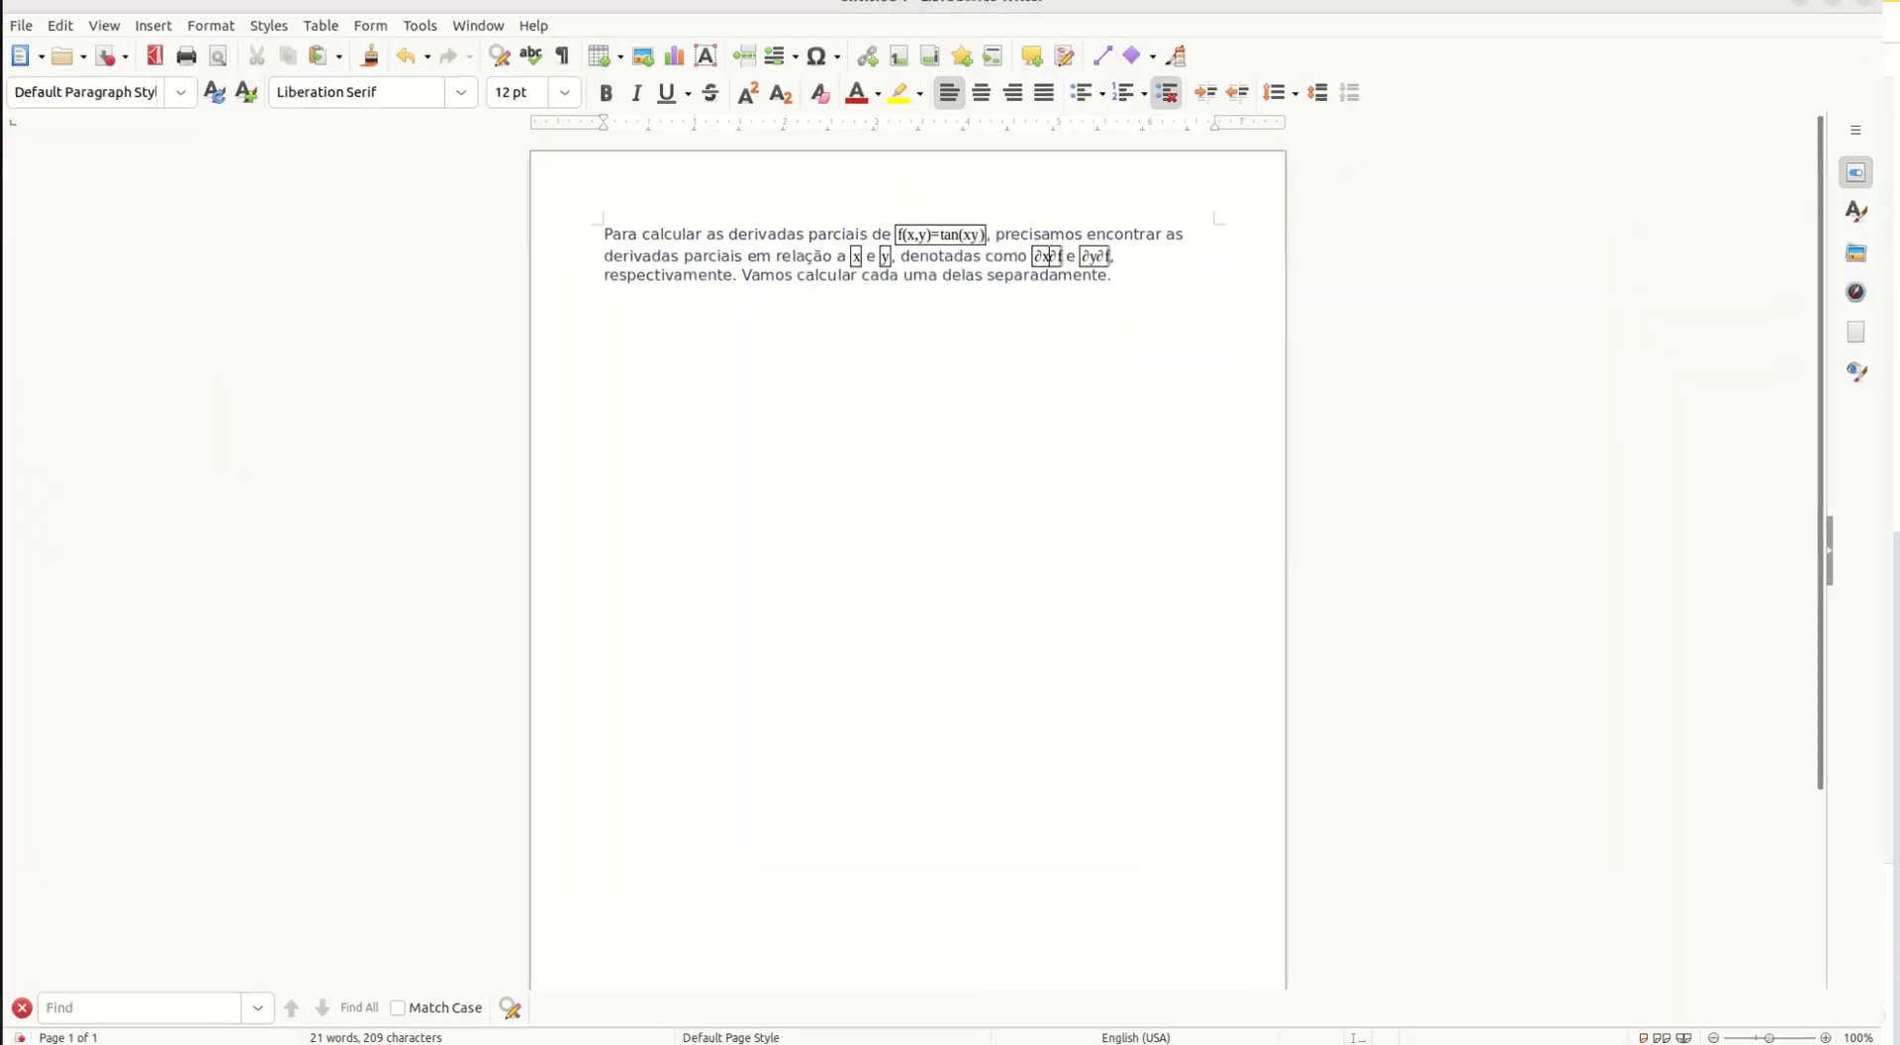
pyautogui.moveTo(1148, 293); pyautogui.dragTo(662, 179)
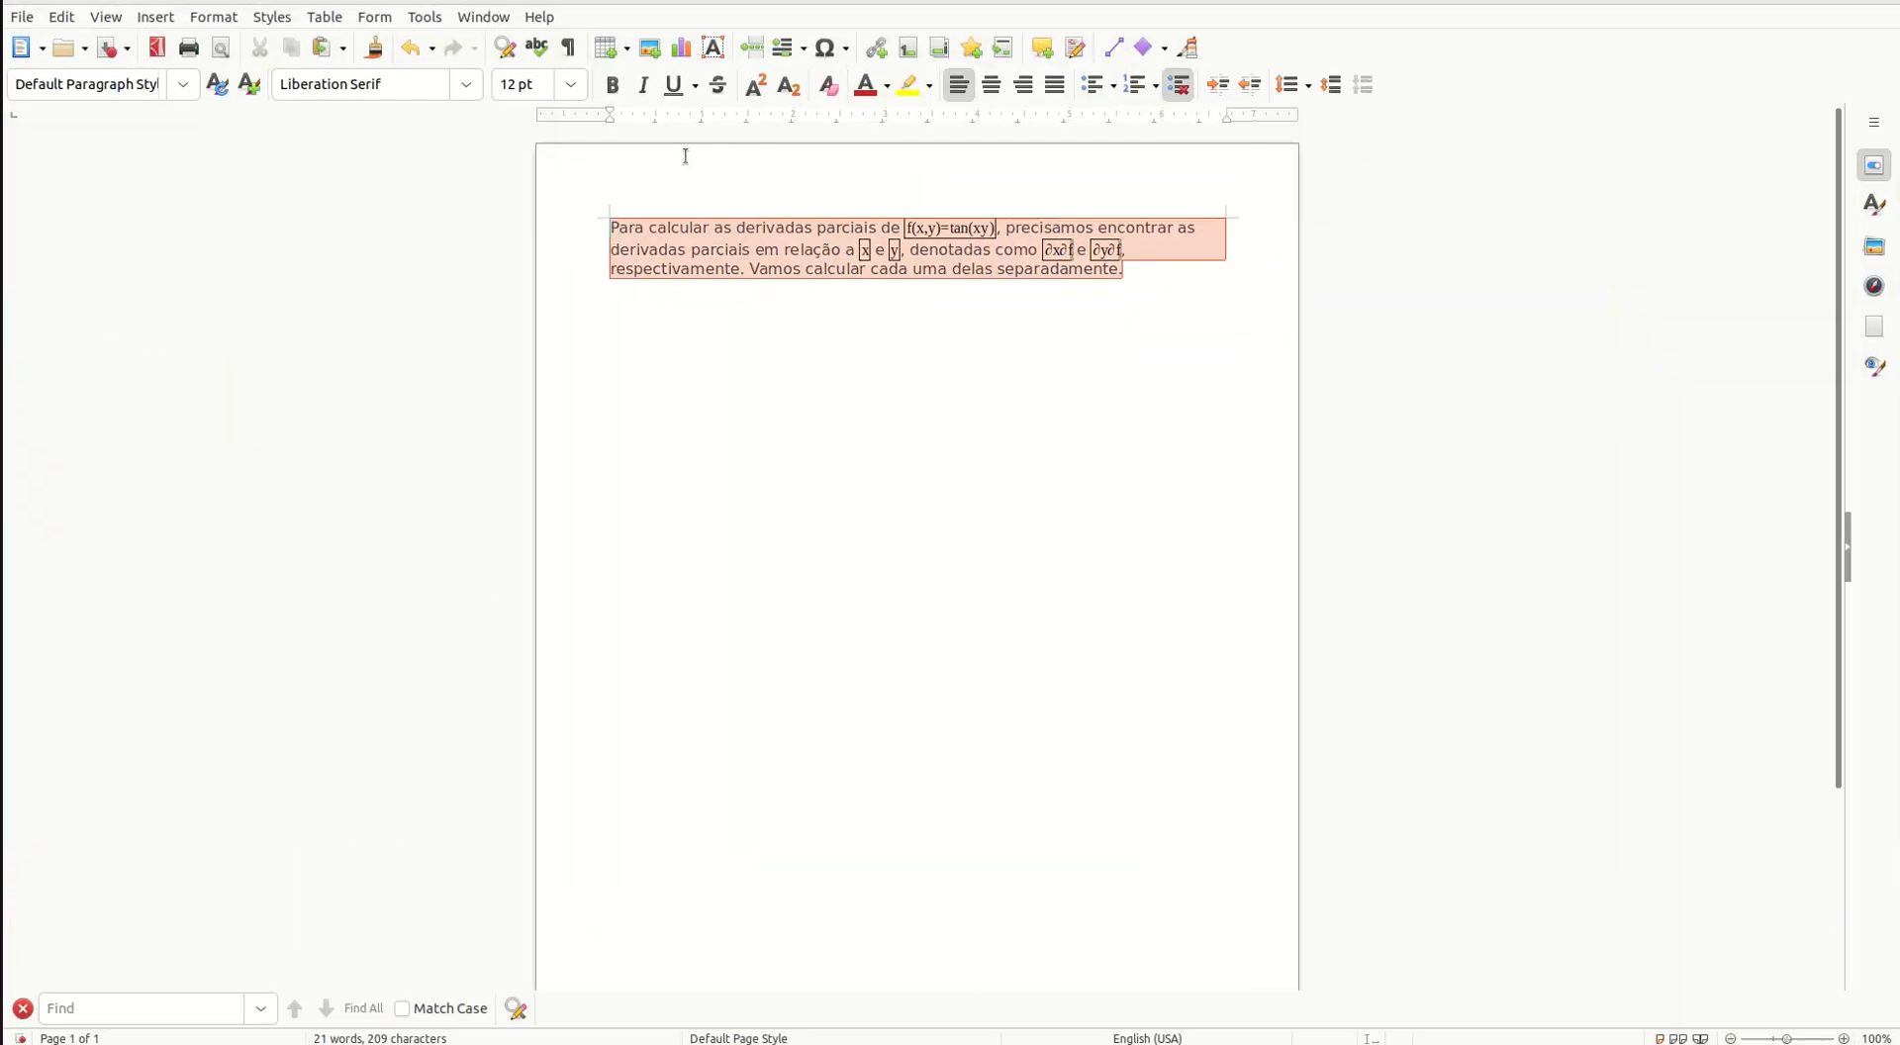
pyautogui.hotkey('ctrl', 'v')
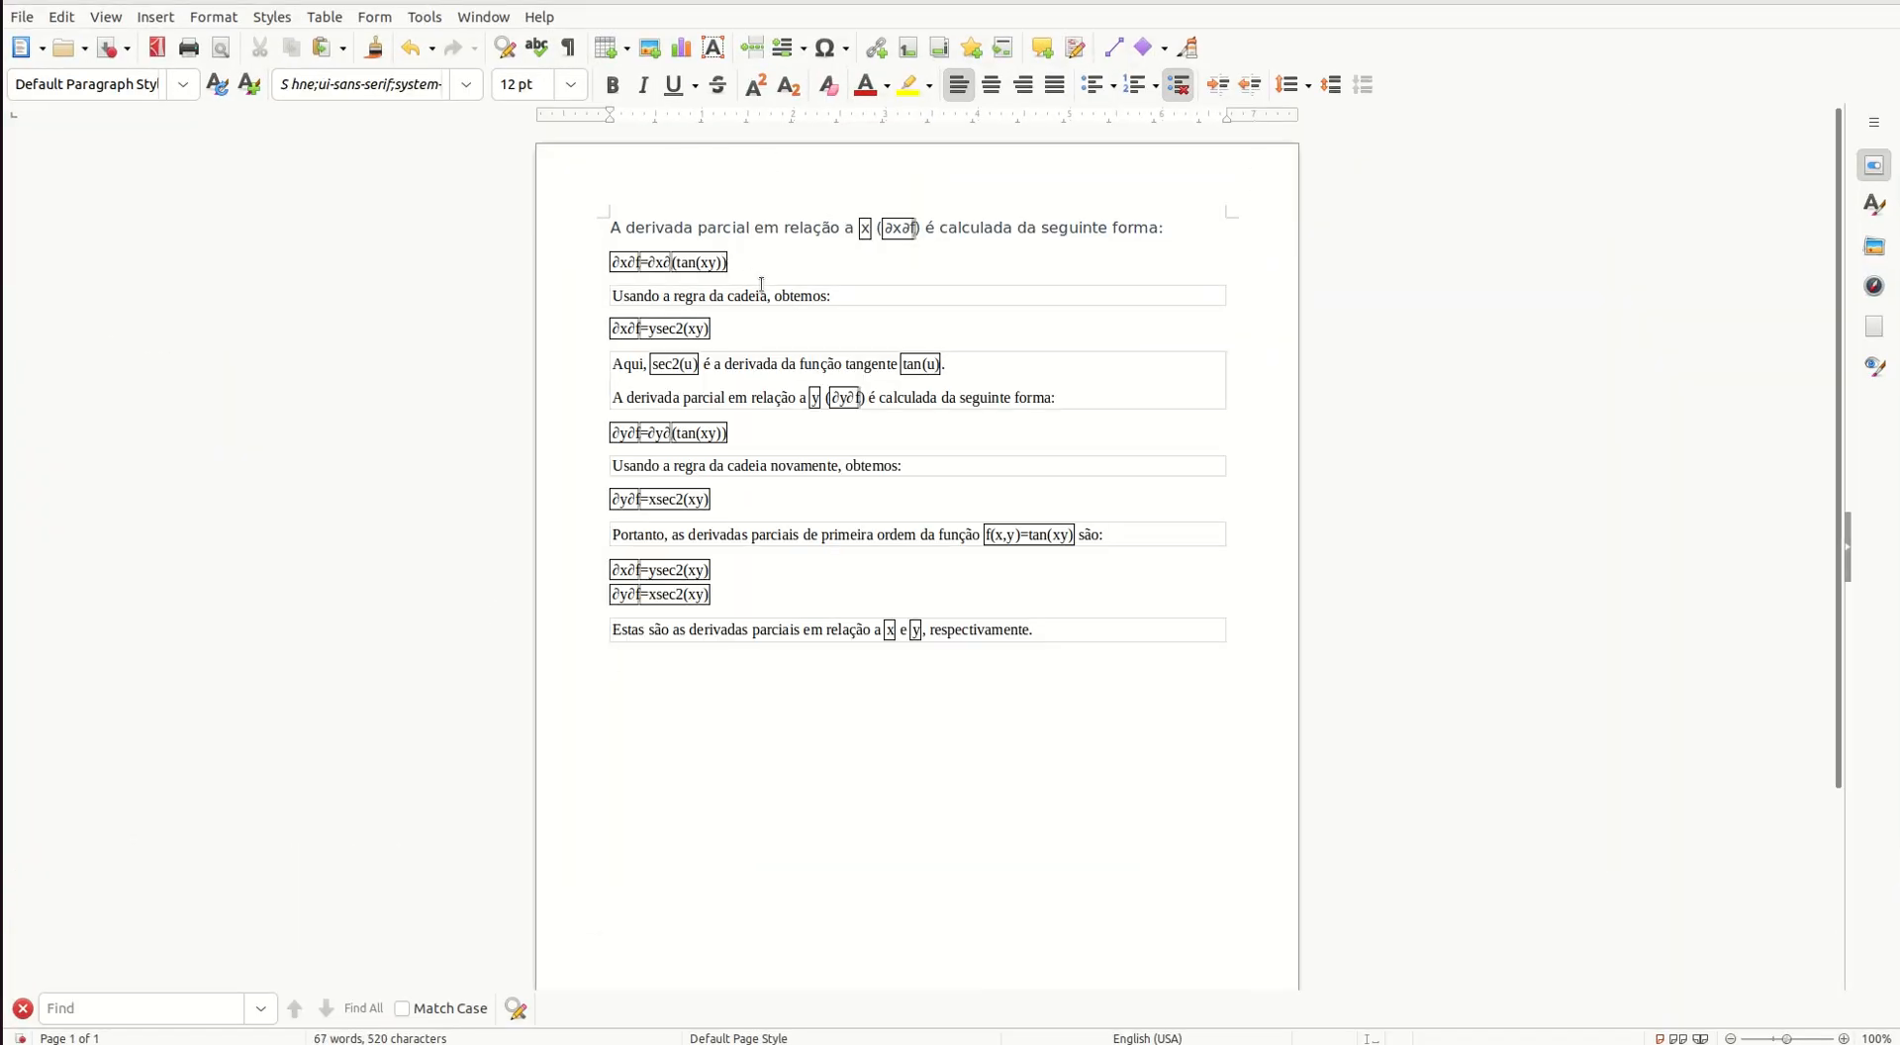
# Try to retype the derivative below "Usando a regra da cadeia, obtemos:" with \partial, and undo those edits
pyautogui.click(898, 228)
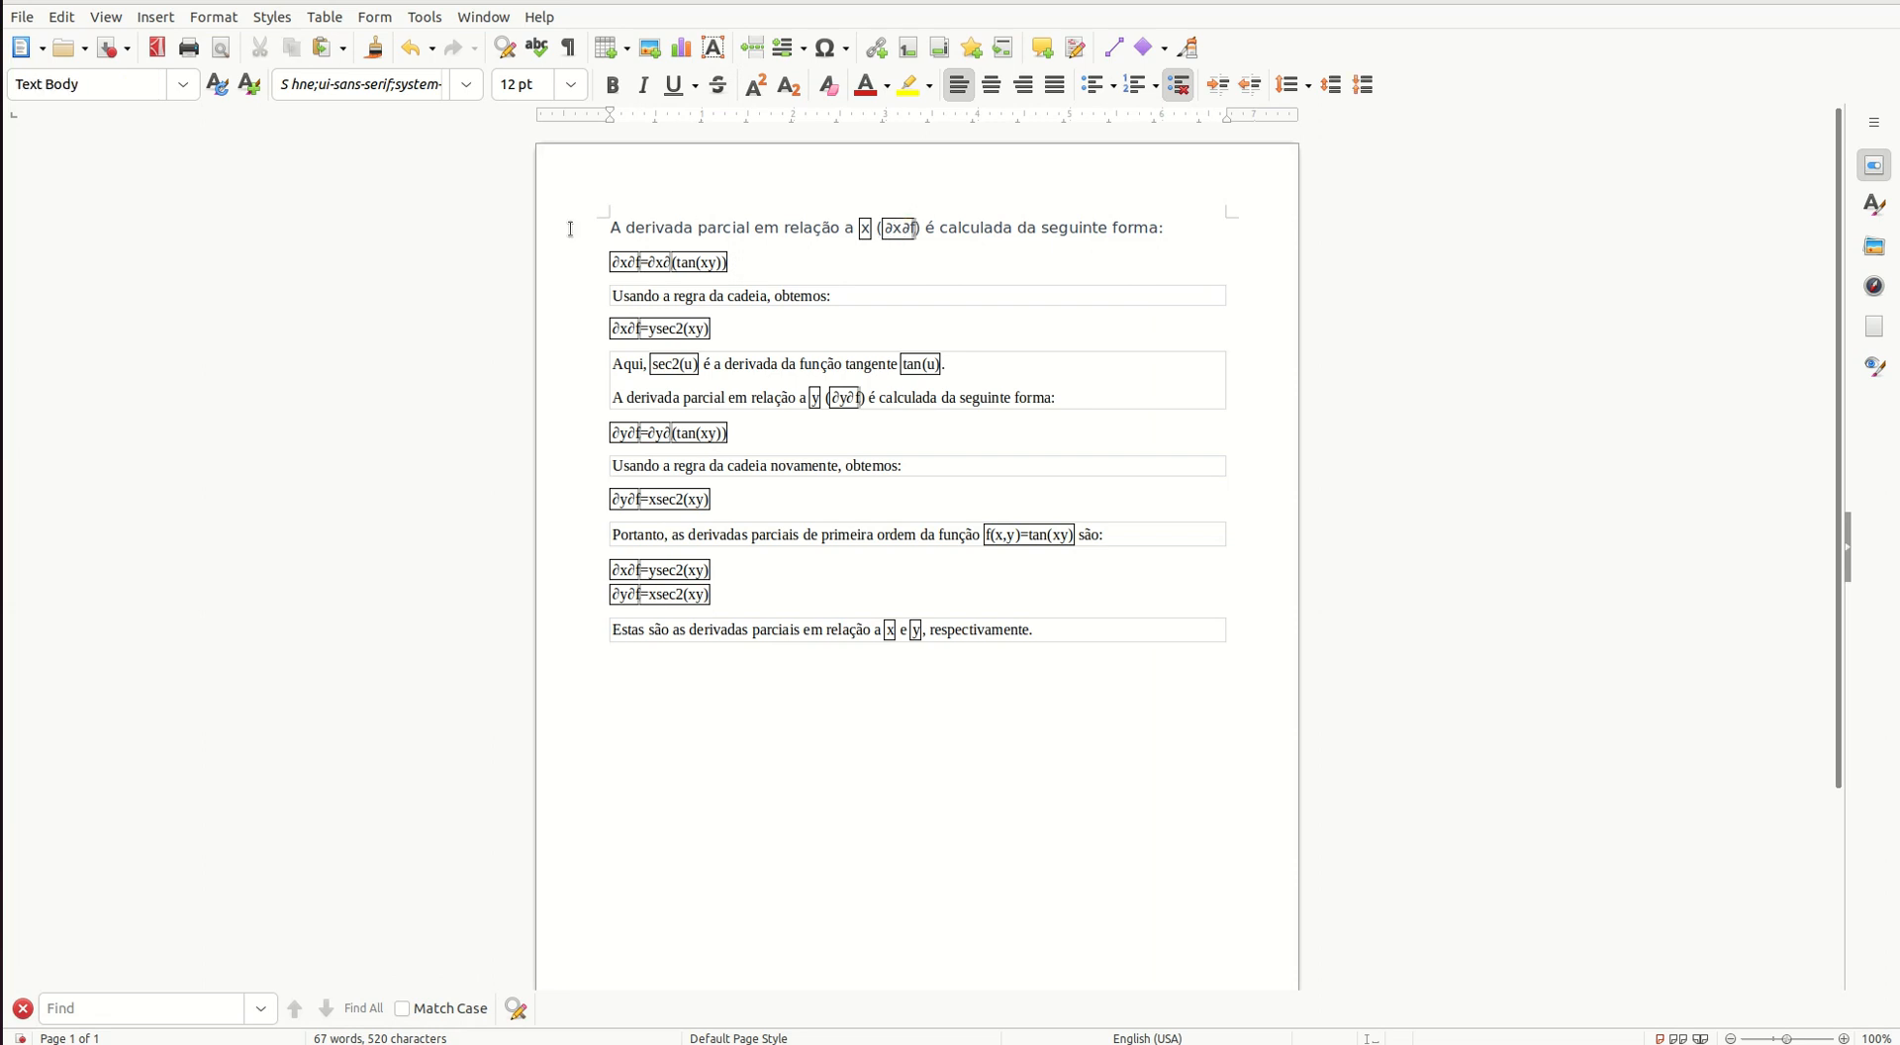
pyautogui.click(633, 327)
pyautogui.press('BackSpace')
pyautogui.press('BackSpace')
pyautogui.press('BackSpace')
pyautogui.press('BackSpace')
pyautogui.write('\\par')
pyautogui.press('BackSpace')
pyautogui.press('BackSpace')
pyautogui.press('BackSpace')
pyautogui.press('BackSpace')
pyautogui.write('\\partial')
pyautogui.hotkey('ctrl', 'shift', 'Left')
pyautogui.press('BackSpace')
pyautogui.press('BackSpace')
pyautogui.hotkey('ctrl', 'z')
pyautogui.hotkey('ctrl', 'z')
pyautogui.hotkey('ctrl', 'z')
pyautogui.hotkey('ctrl', 'z')
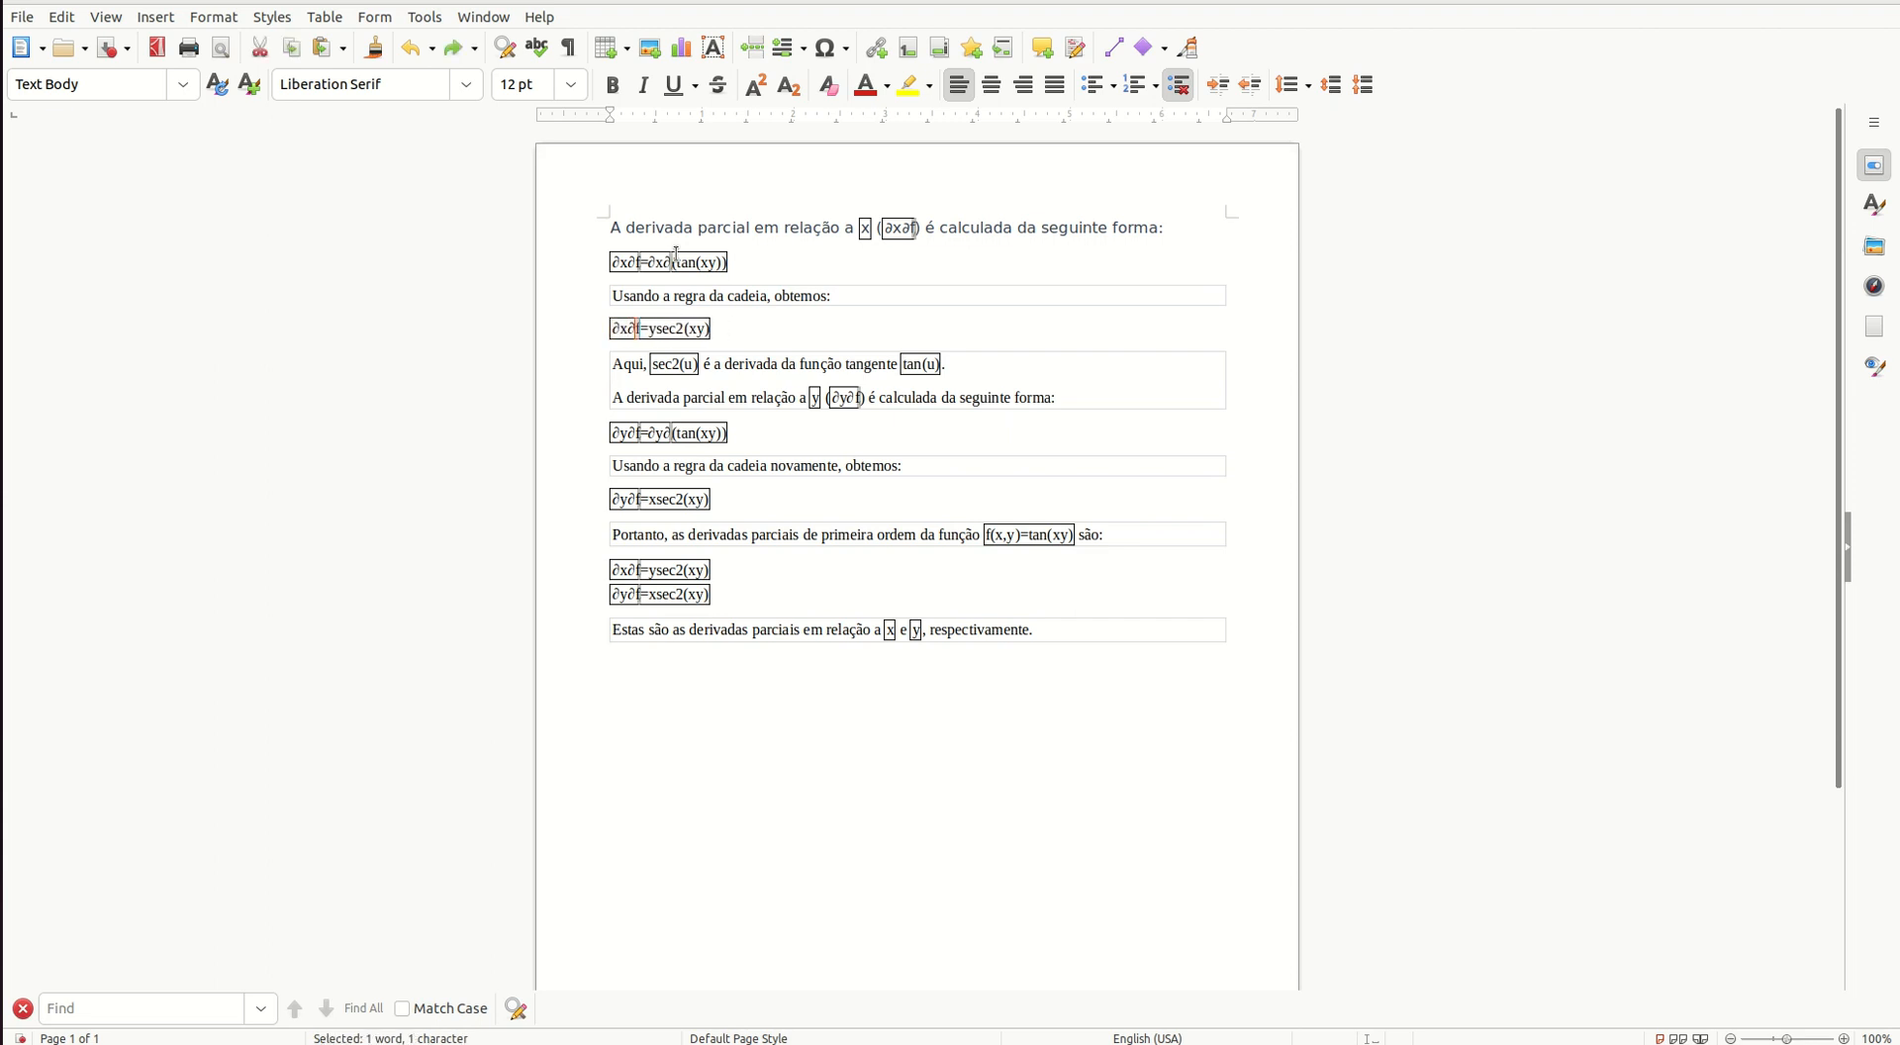
# Move ∂x behind ∂f in the equation below "Usando a regra da cadeia, obtemos:" so it reads ∂f∂x=ysec2(xy)
pyautogui.press('Left')
pyautogui.hotkey('shift', 'Left')
pyautogui.hotkey('shift', 'Left')
pyautogui.hotkey('ctrl', 'c')
pyautogui.press('BackSpace')
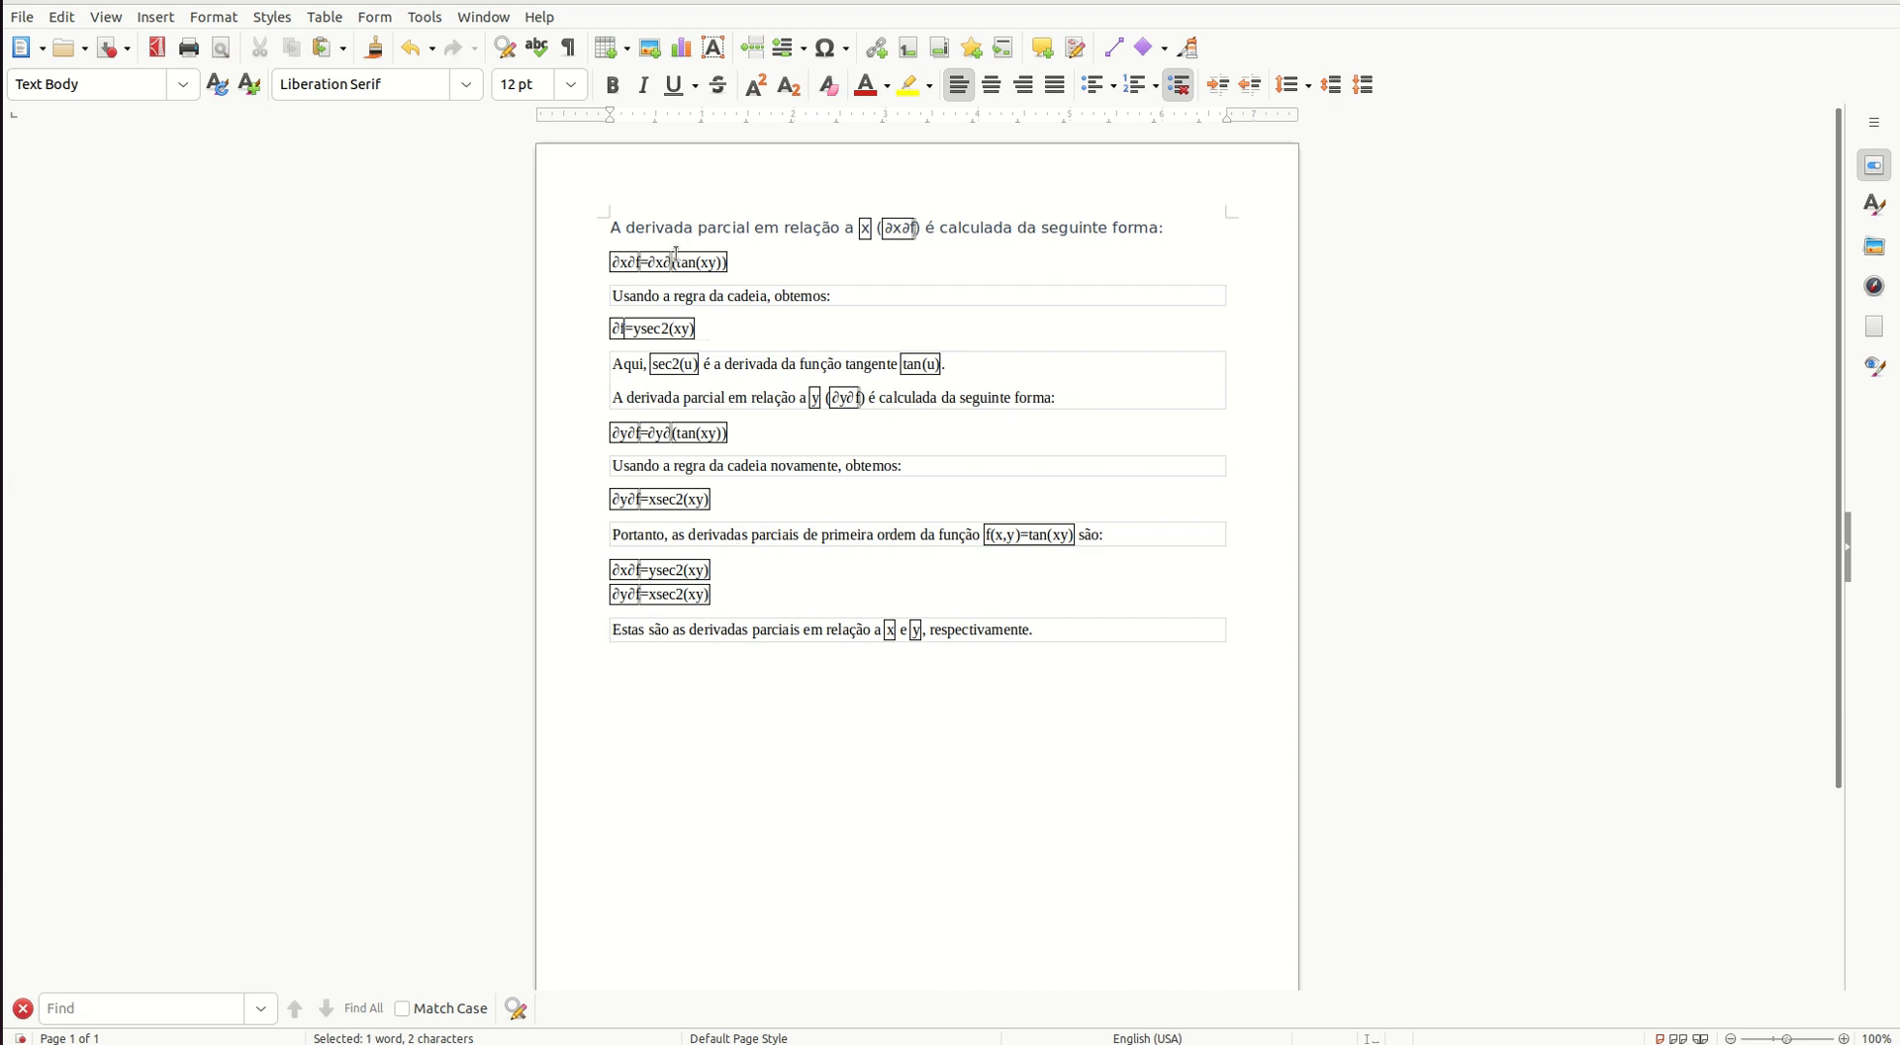
pyautogui.hotkey('ctrl', 'v')
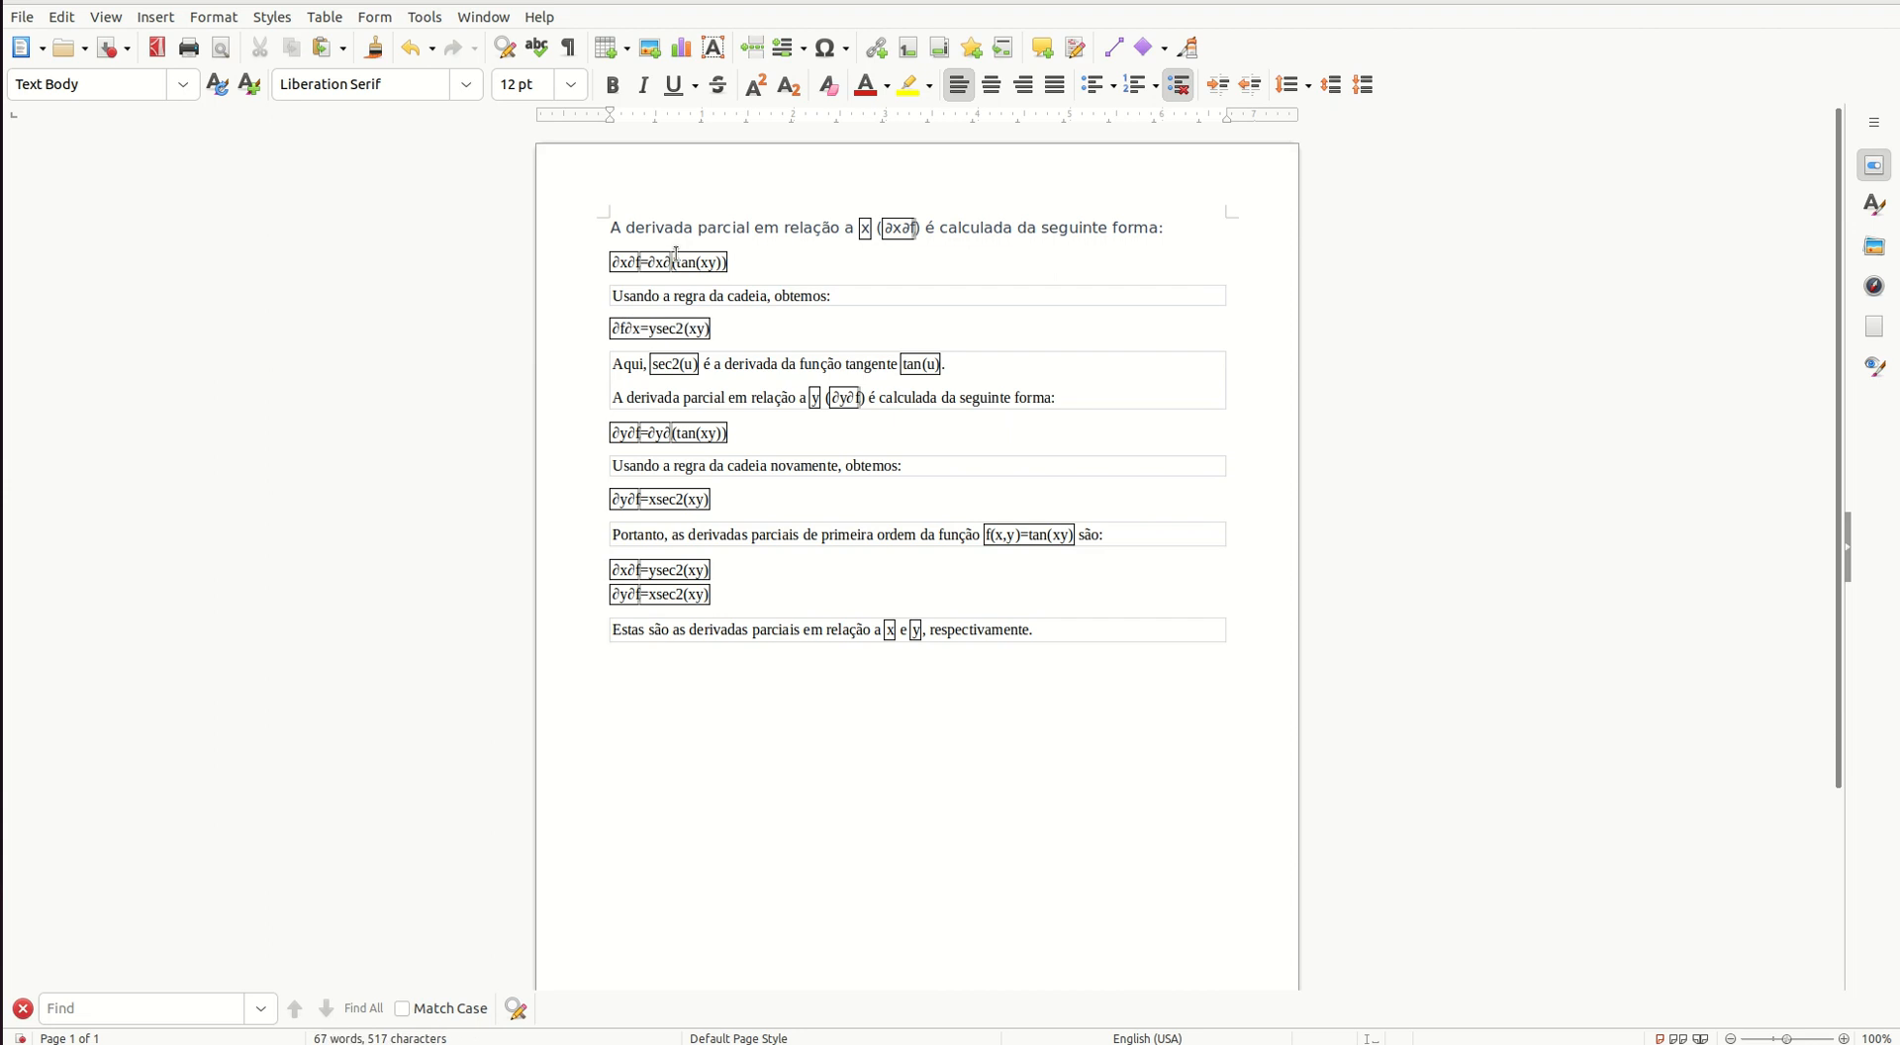
# Insert a formula object with a fraction template between ∂f∂x and =ysec2(xy), and open it for editing
pyautogui.click(152, 25)
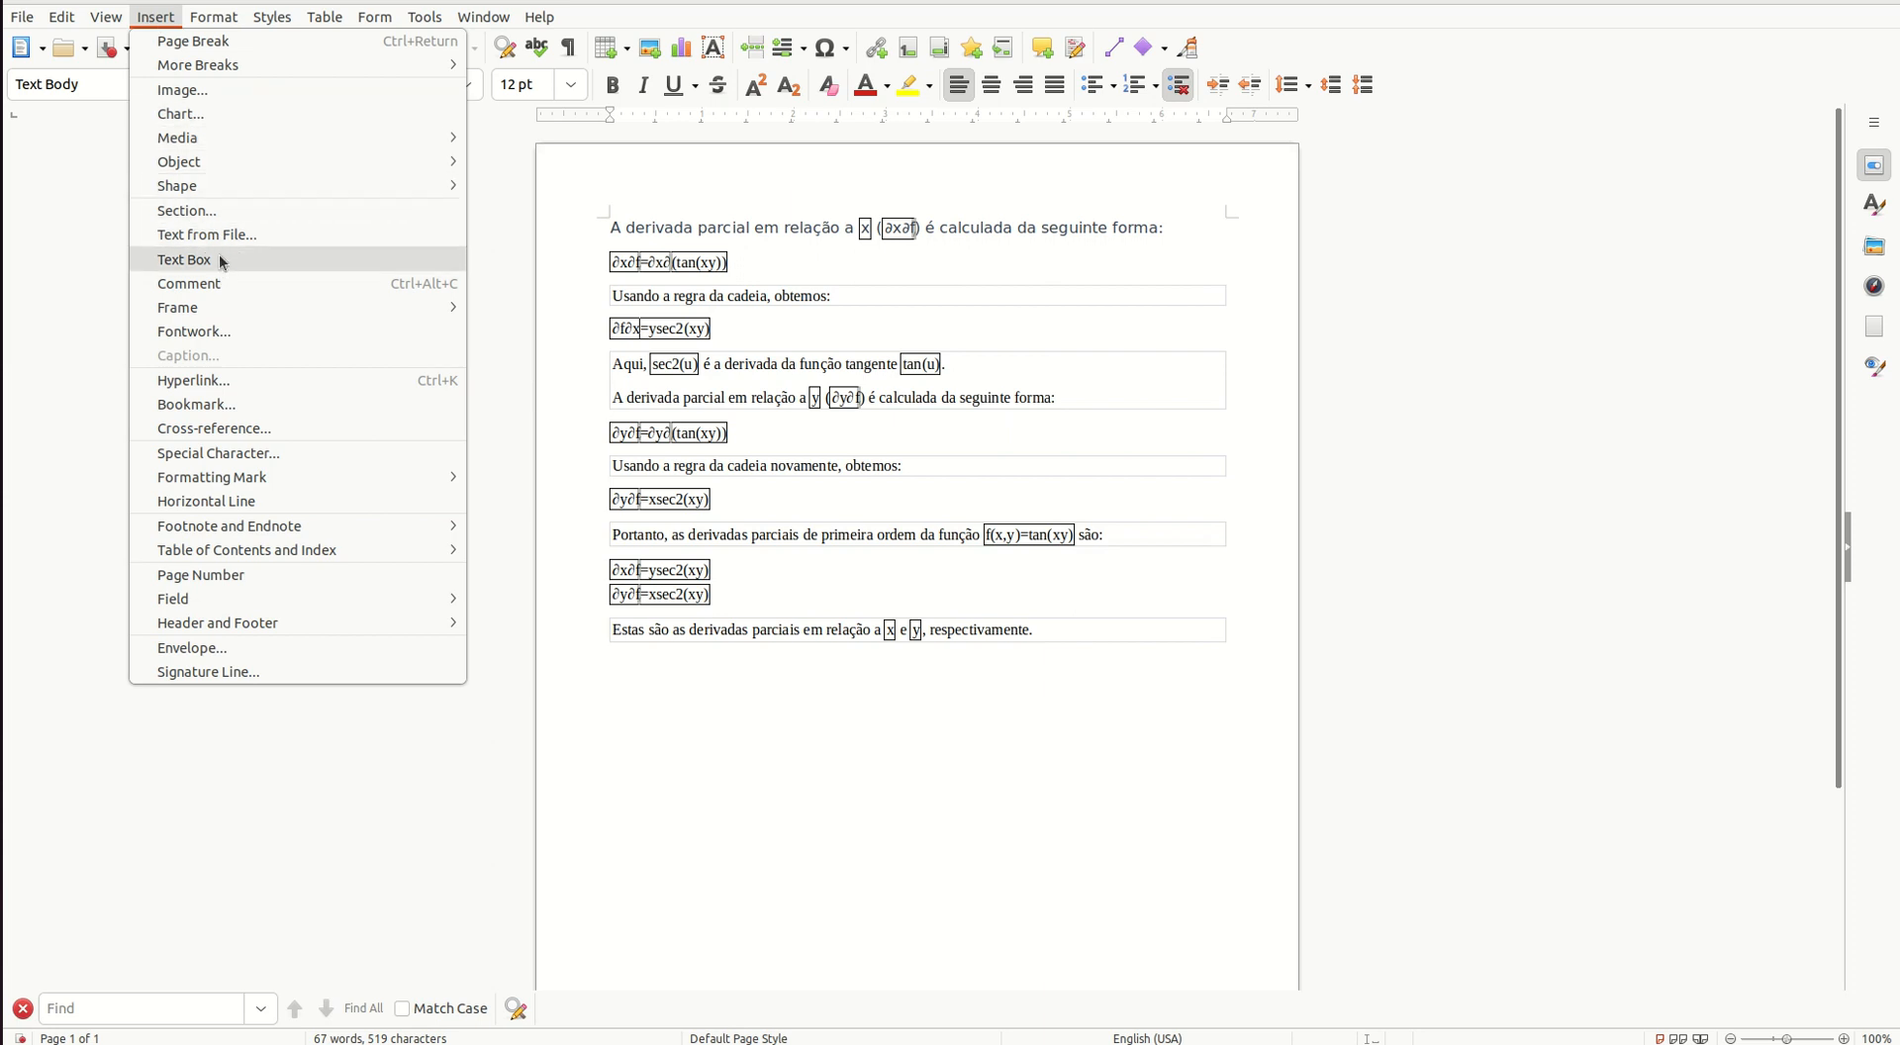
pyautogui.moveTo(223, 163)
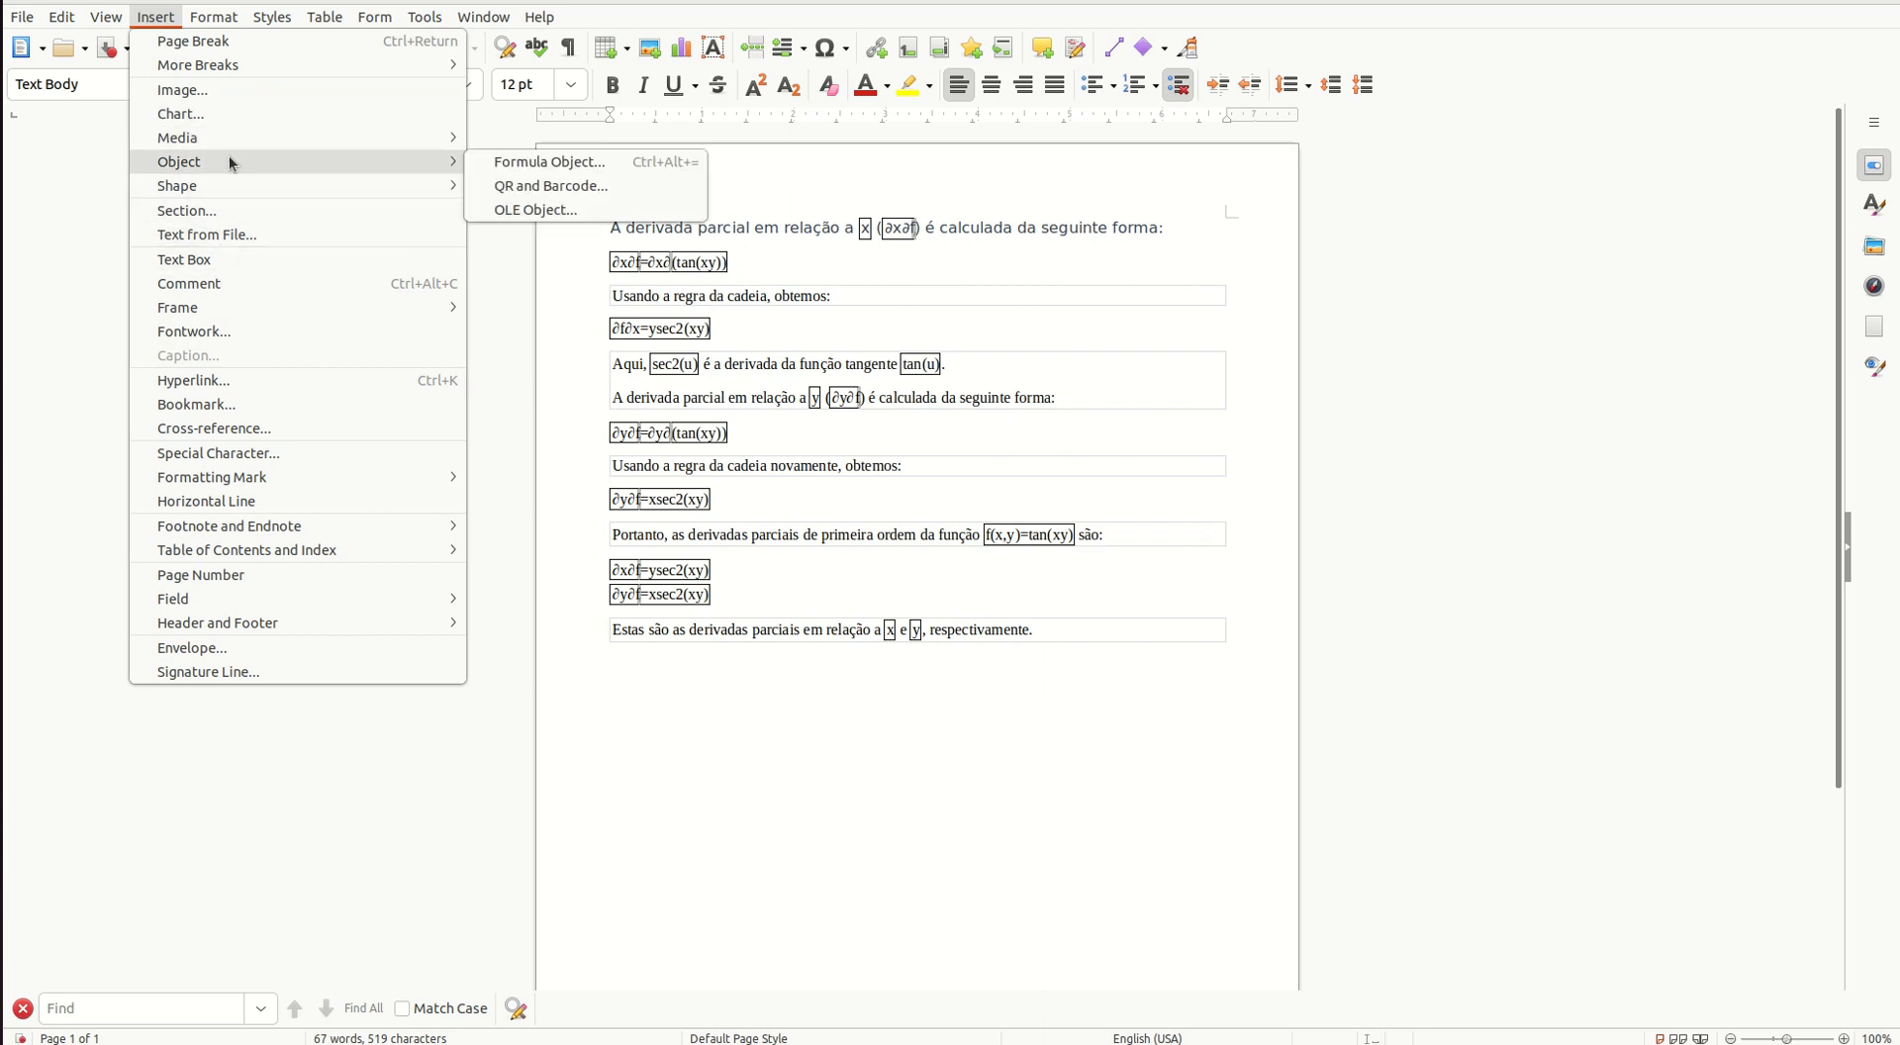
pyautogui.click(527, 164)
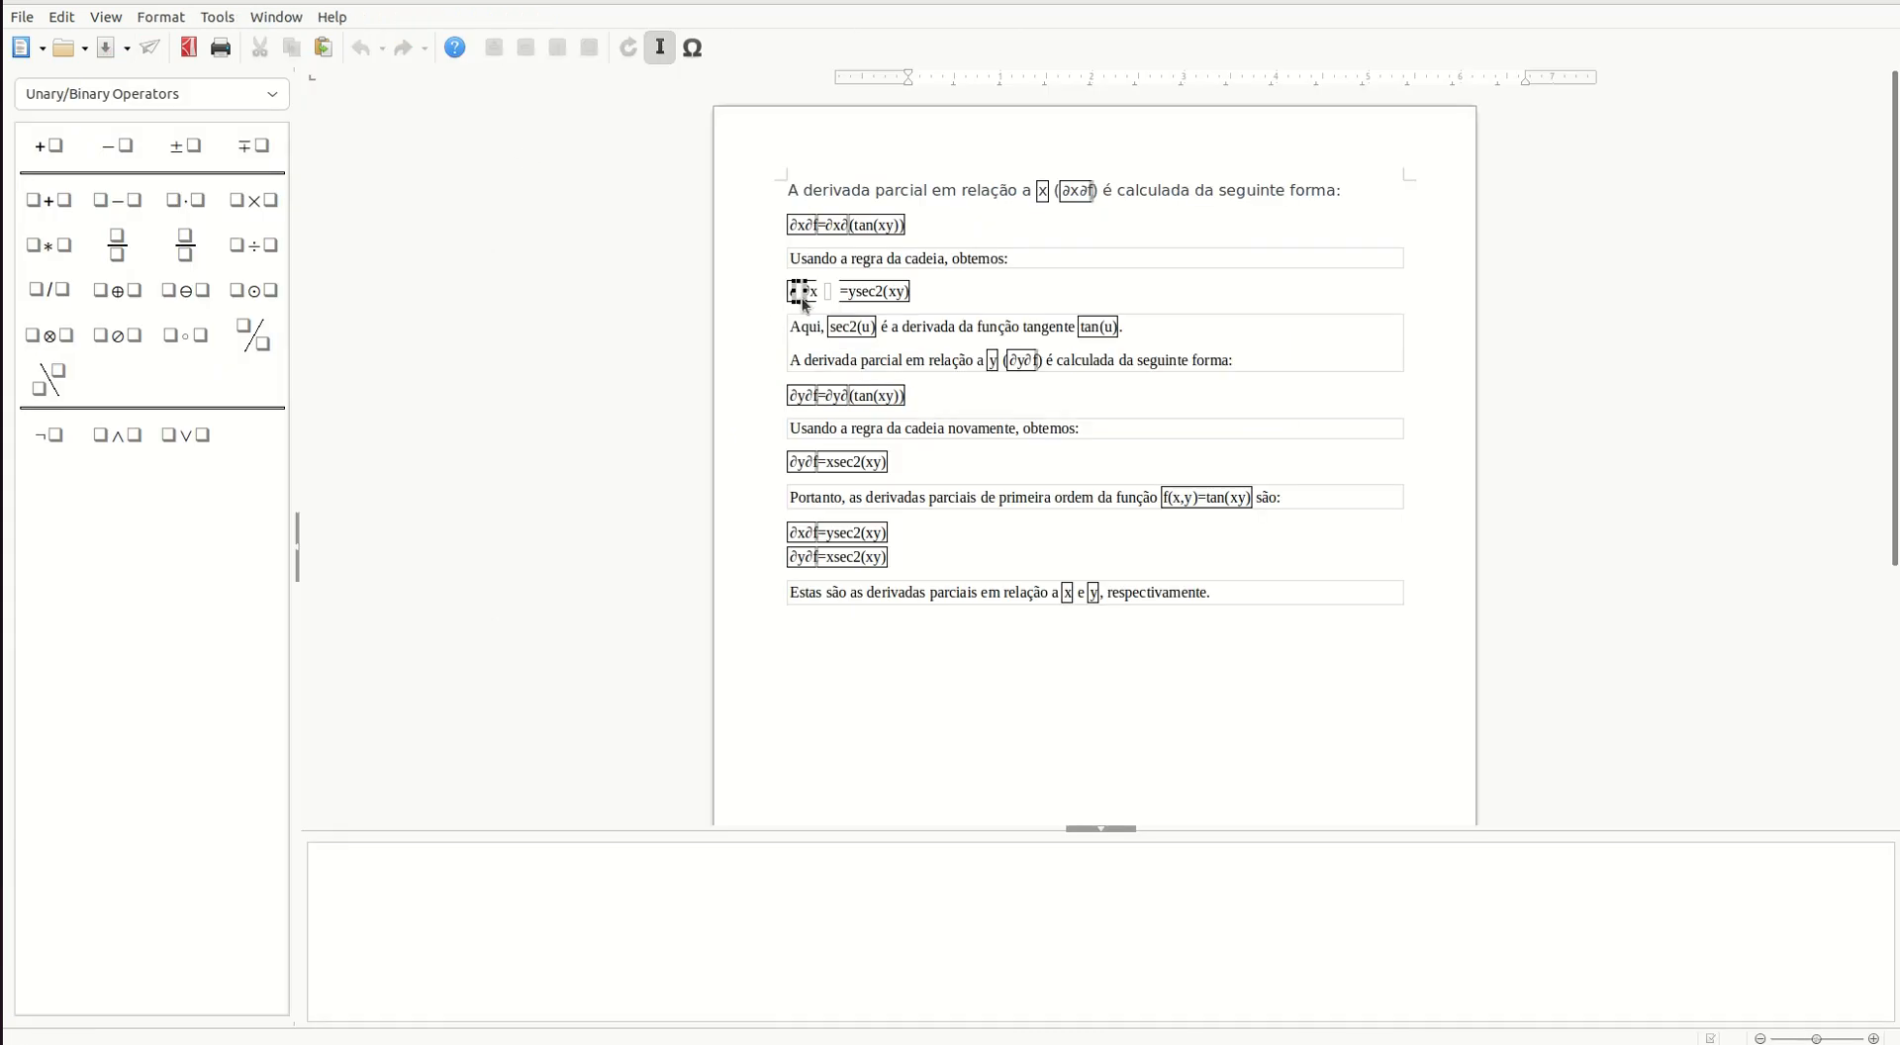
pyautogui.click(117, 245)
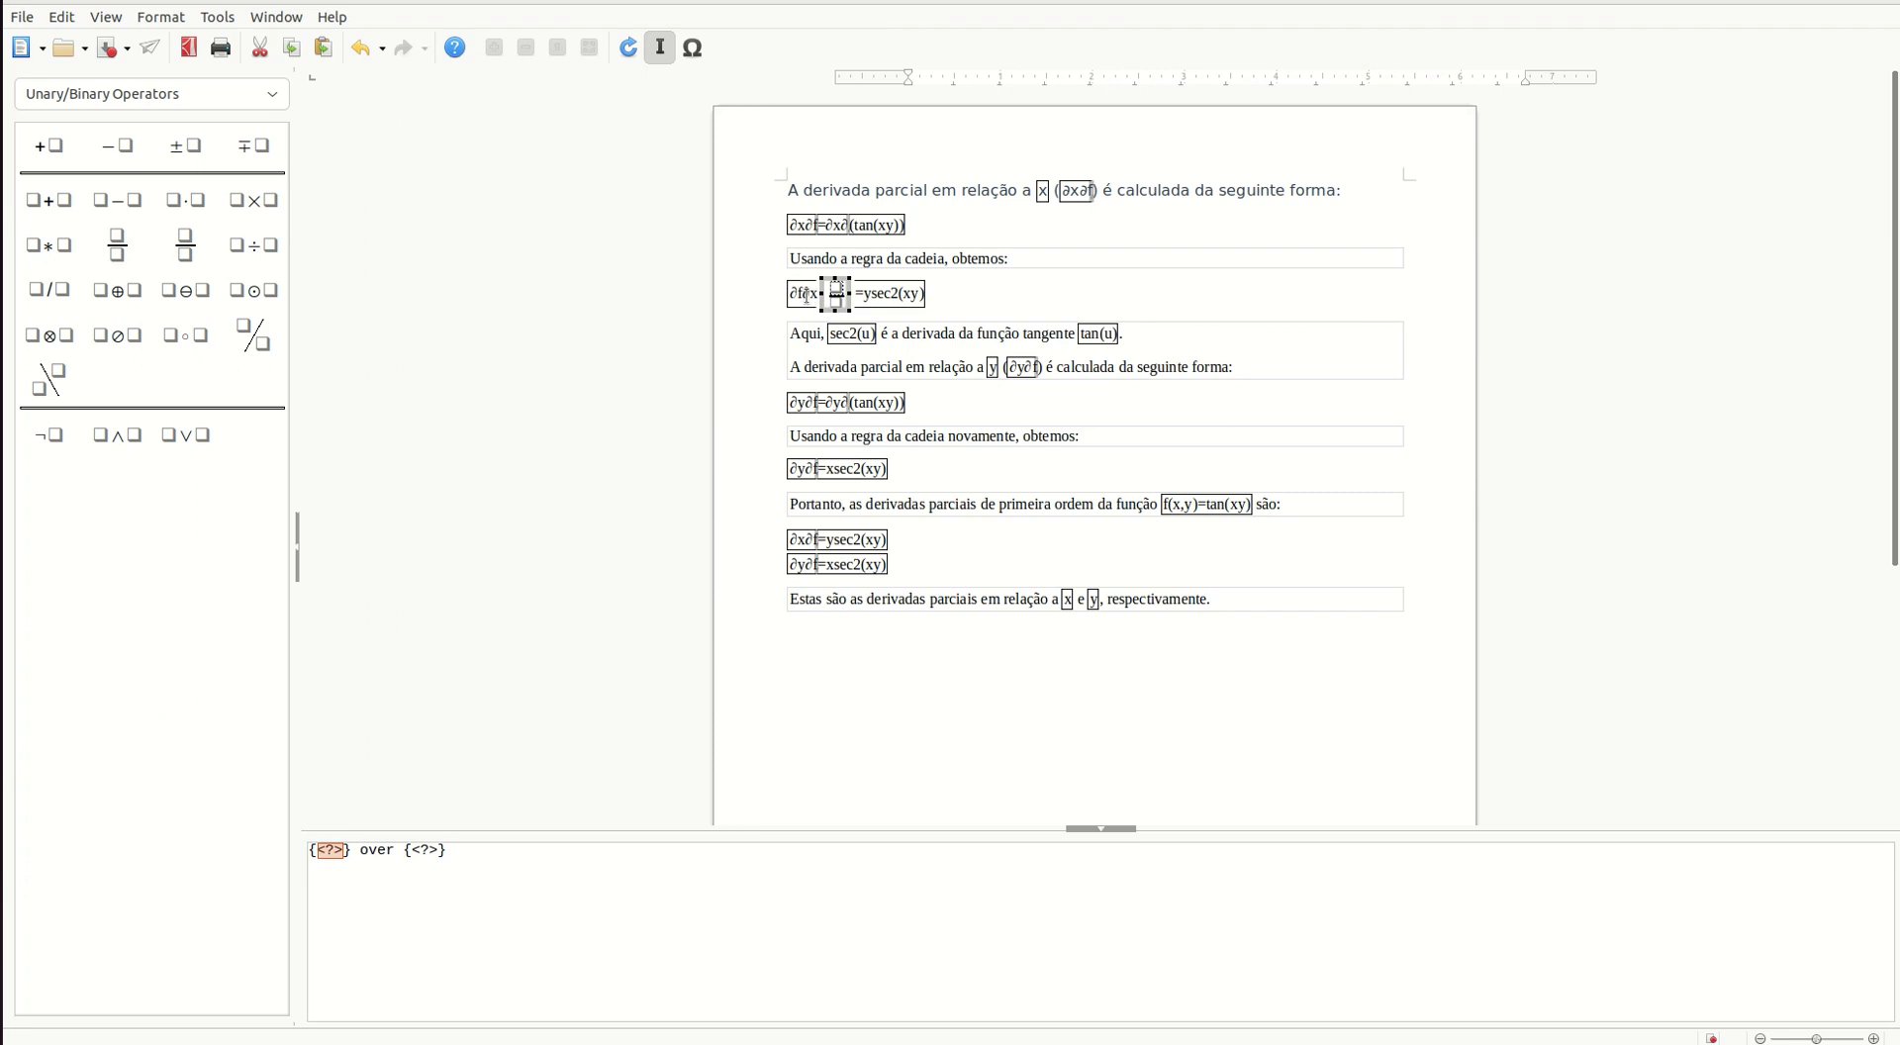
pyautogui.click(778, 292)
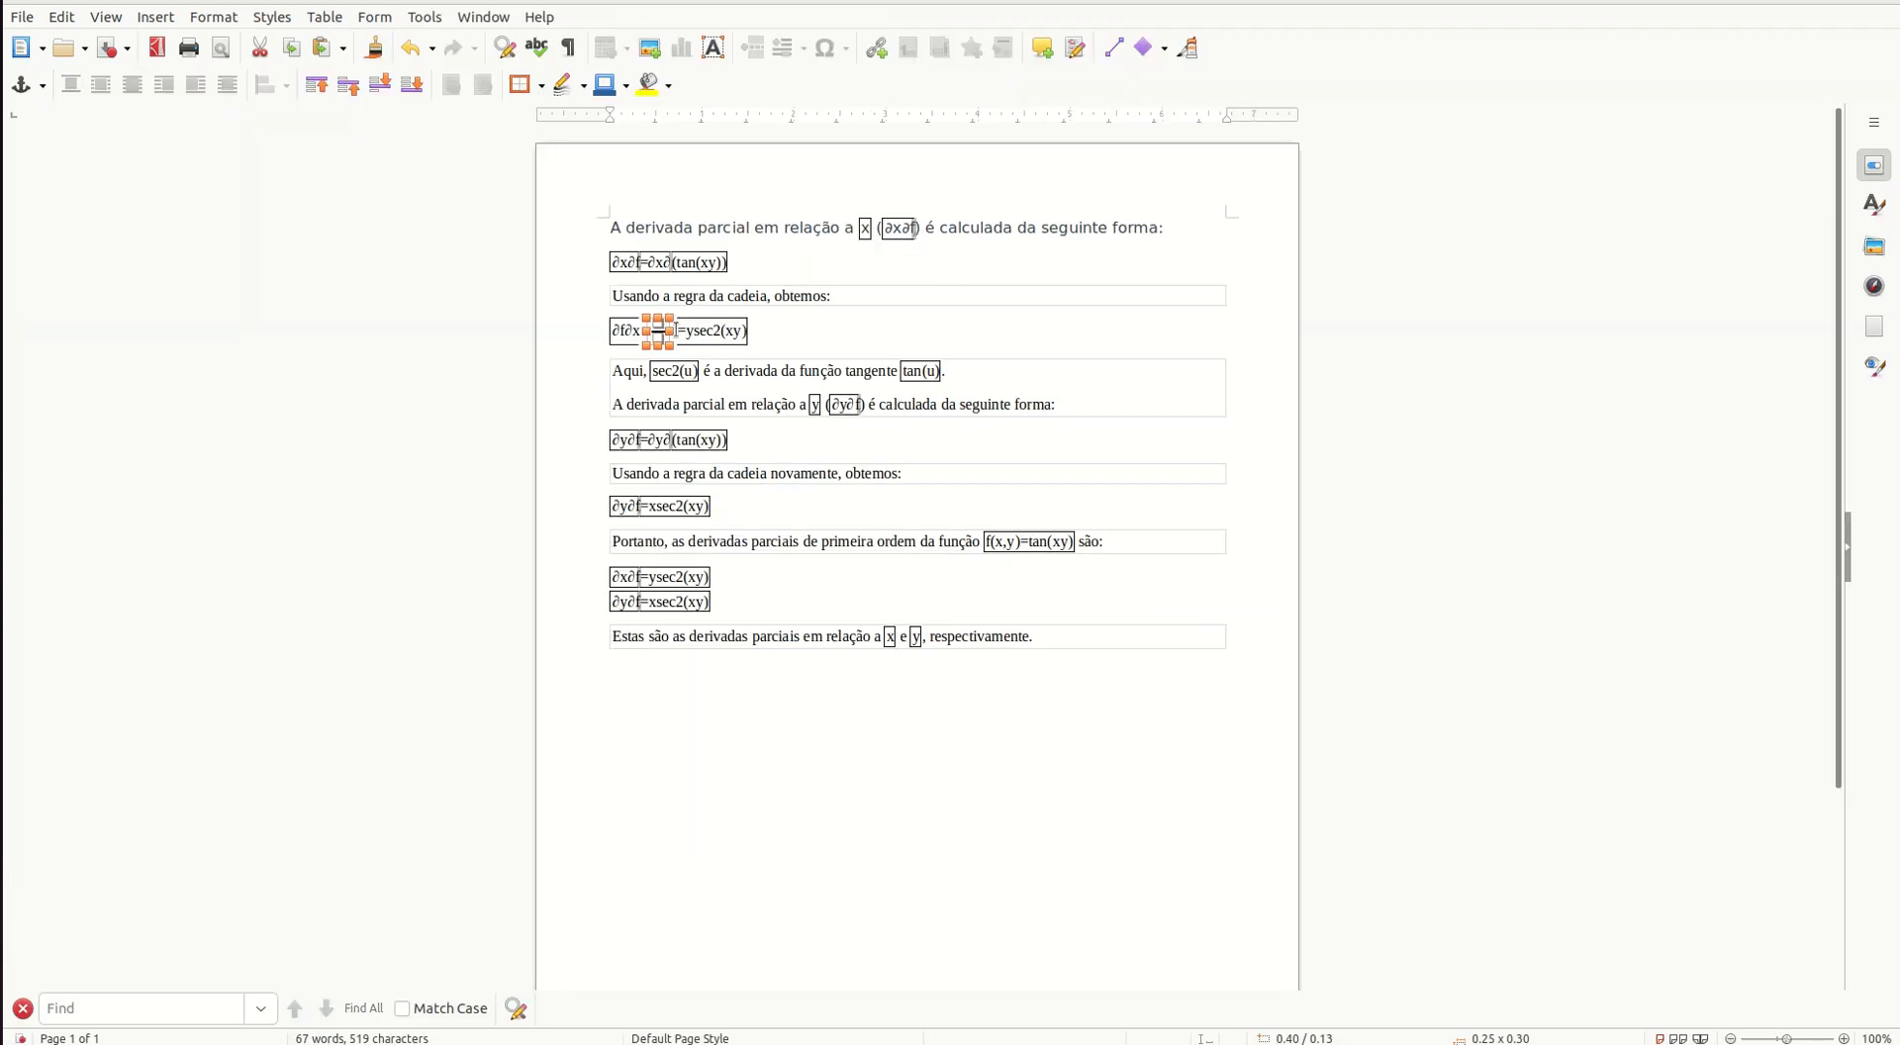
pyautogui.moveTo(628, 328); pyautogui.dragTo(591, 325)
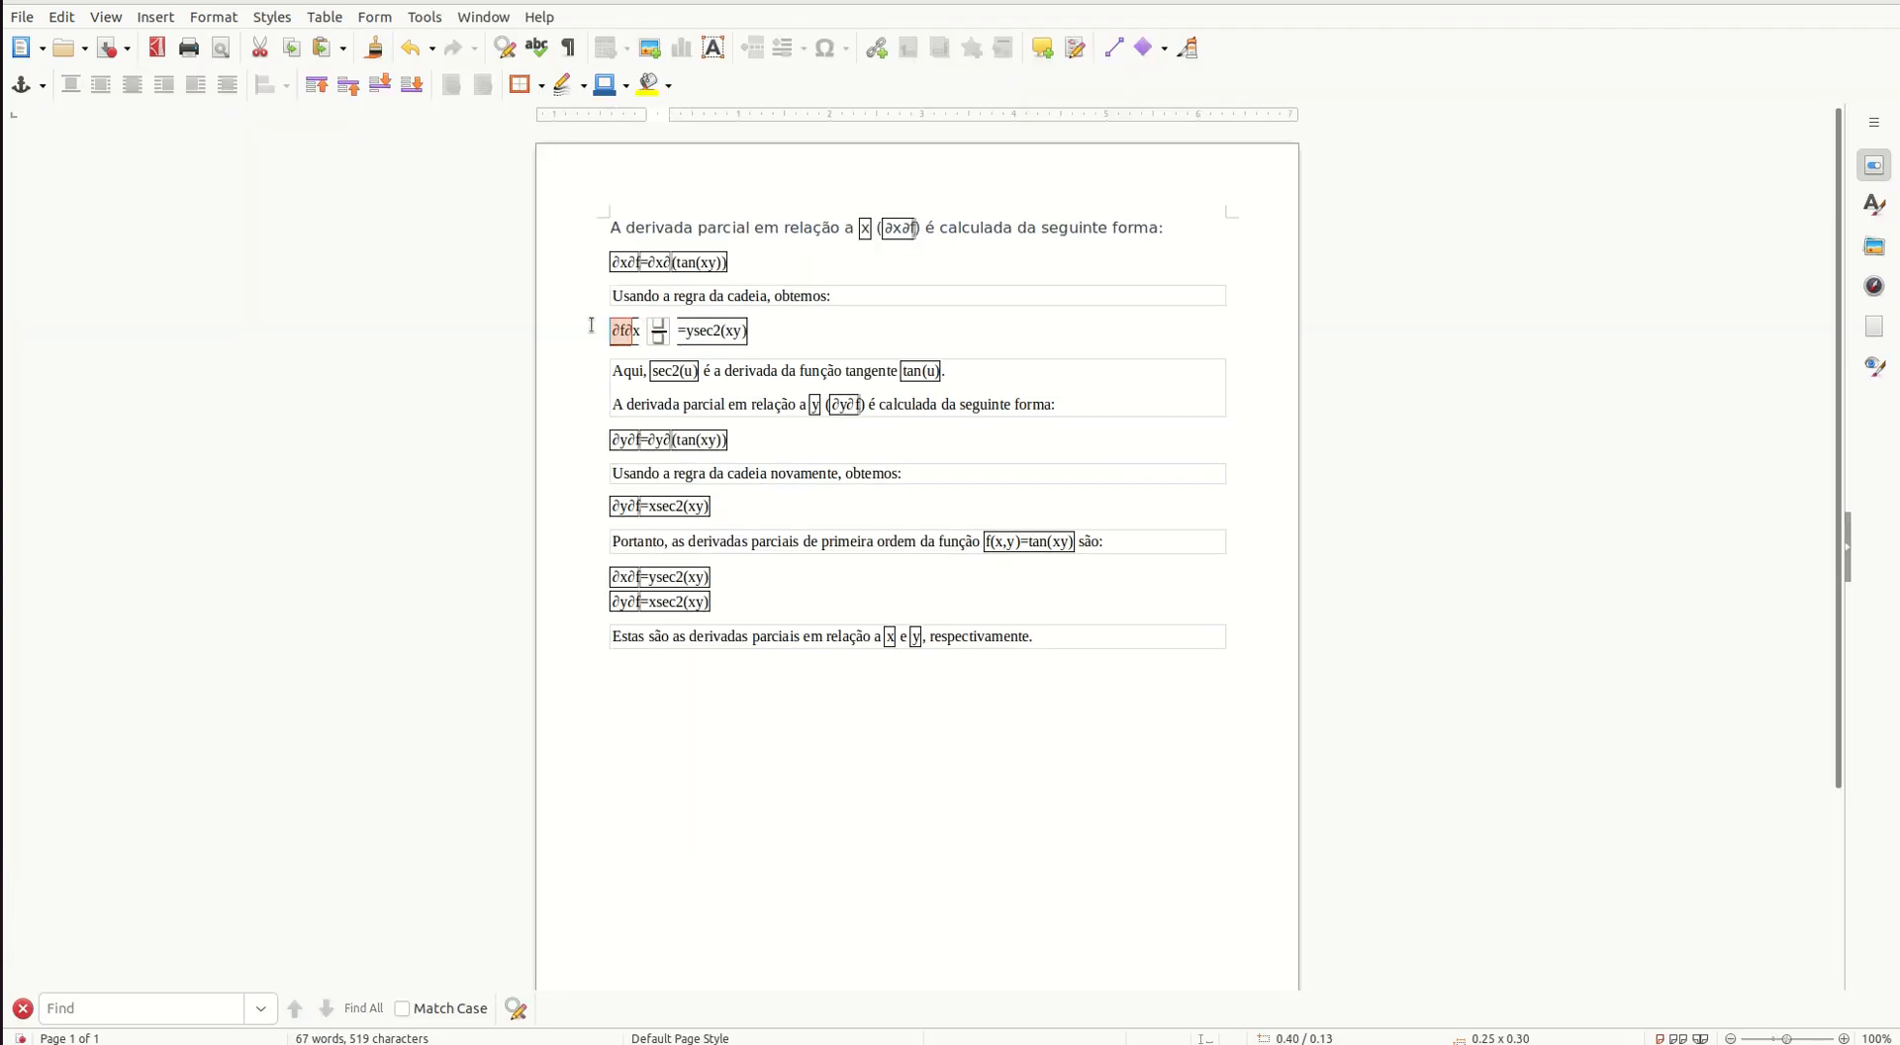
pyautogui.click(664, 336)
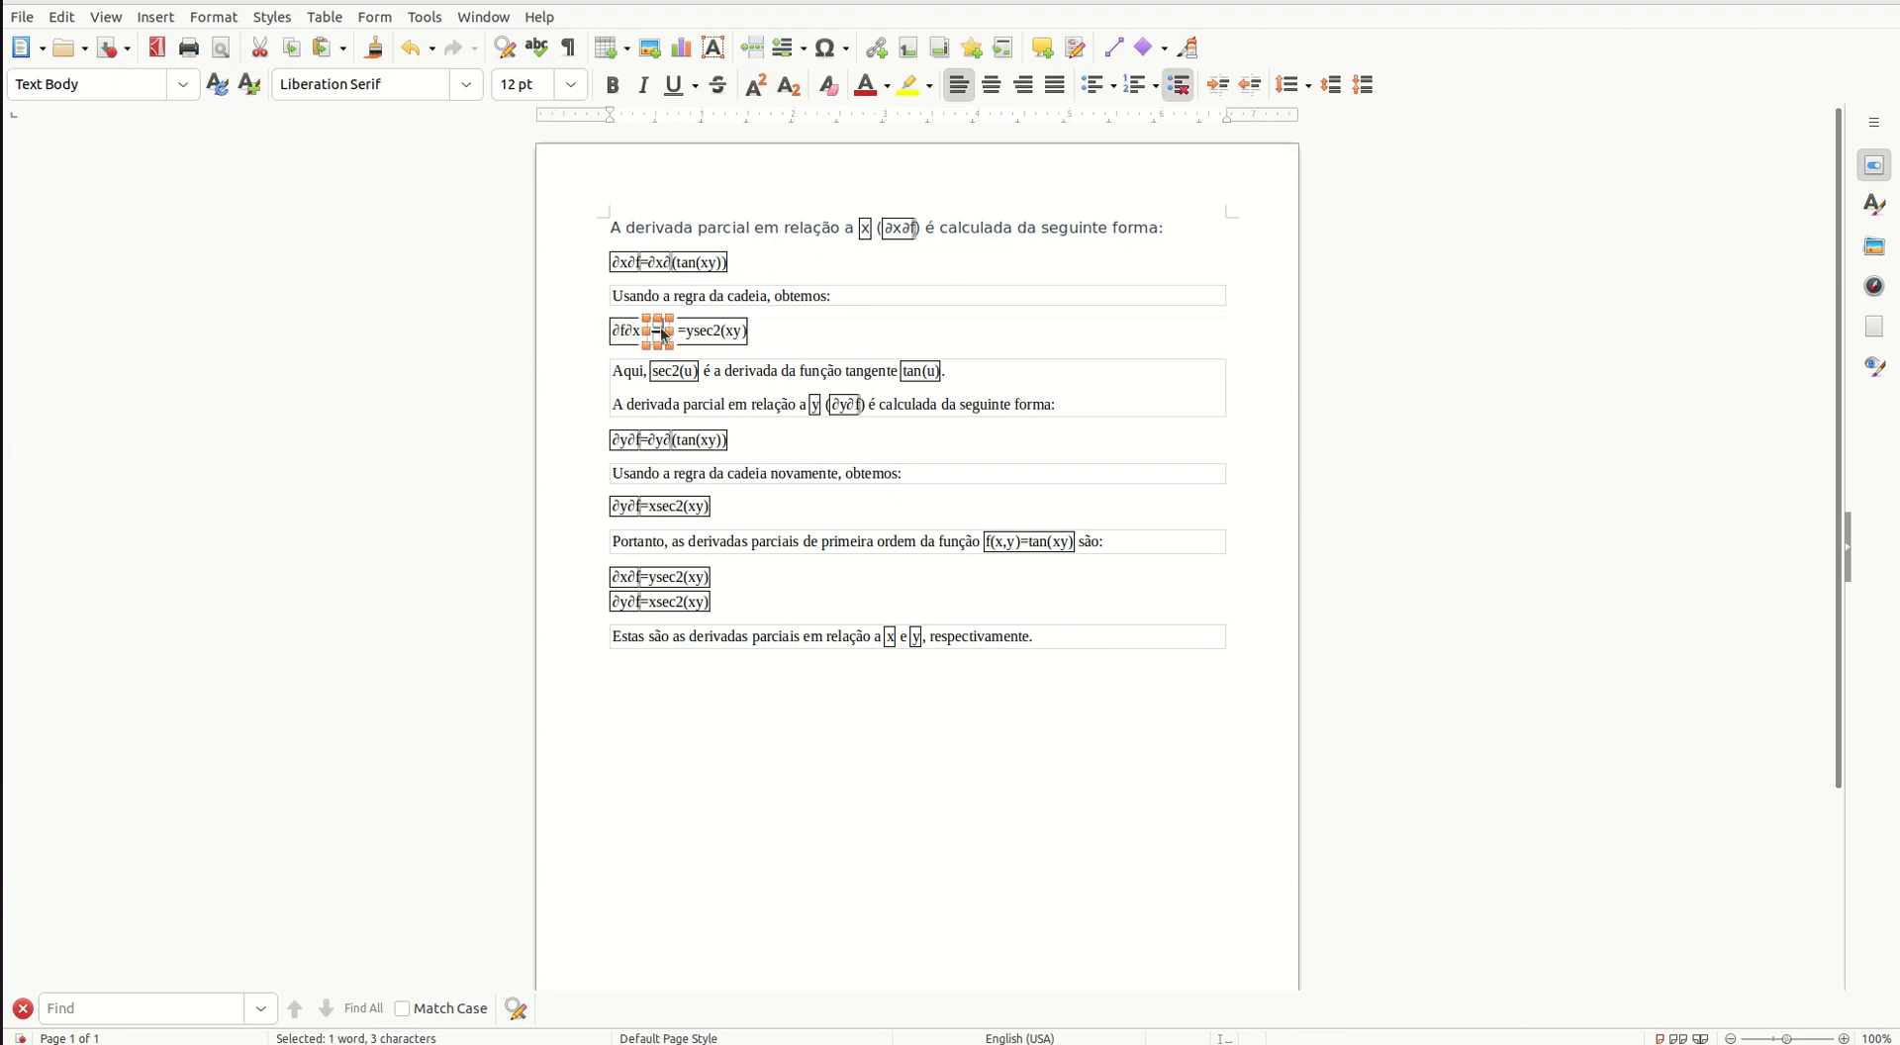
pyautogui.doubleClick(664, 336)
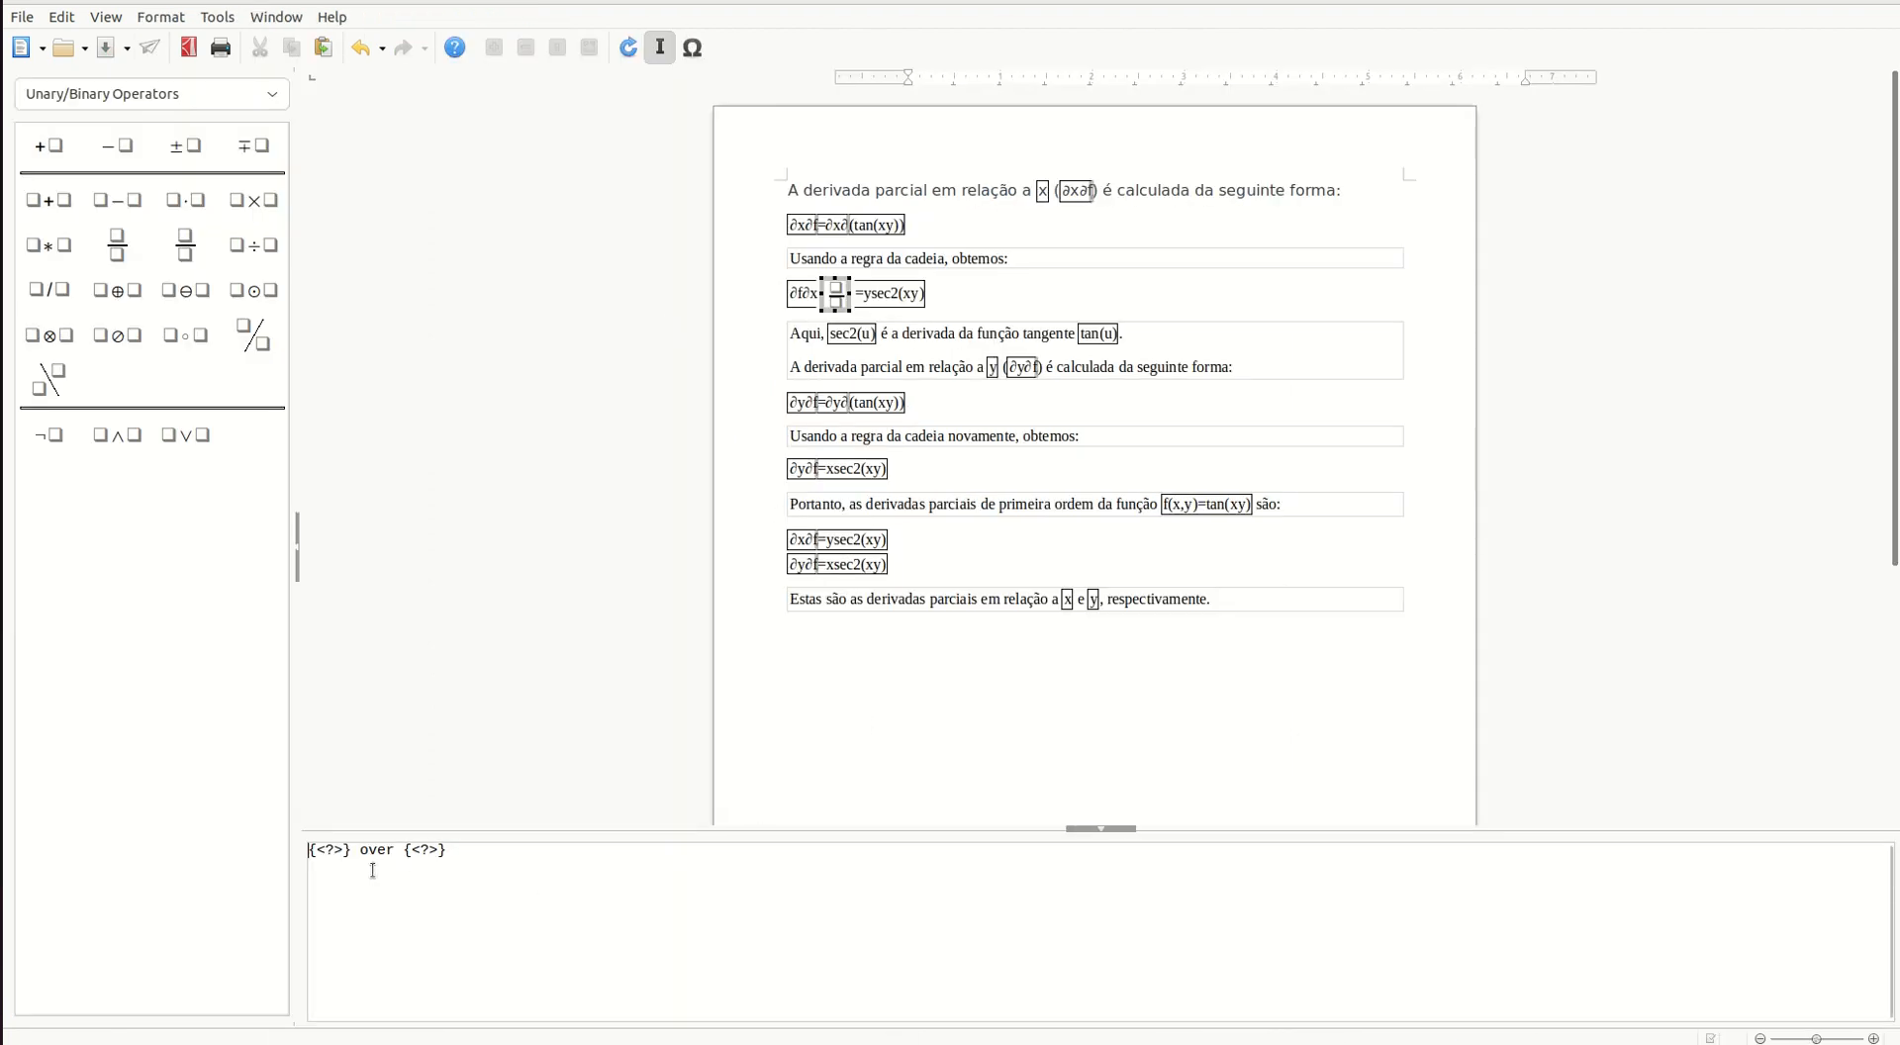
# Replace the fraction's placeholders so the formula code reads "partial f over partial x"
pyautogui.press('BackSpace')
pyautogui.press('BackSpace')
pyautogui.press('BackSpace')
pyautogui.press('BackSpace')
pyautogui.press('BackSpace')
pyautogui.write('partial ')
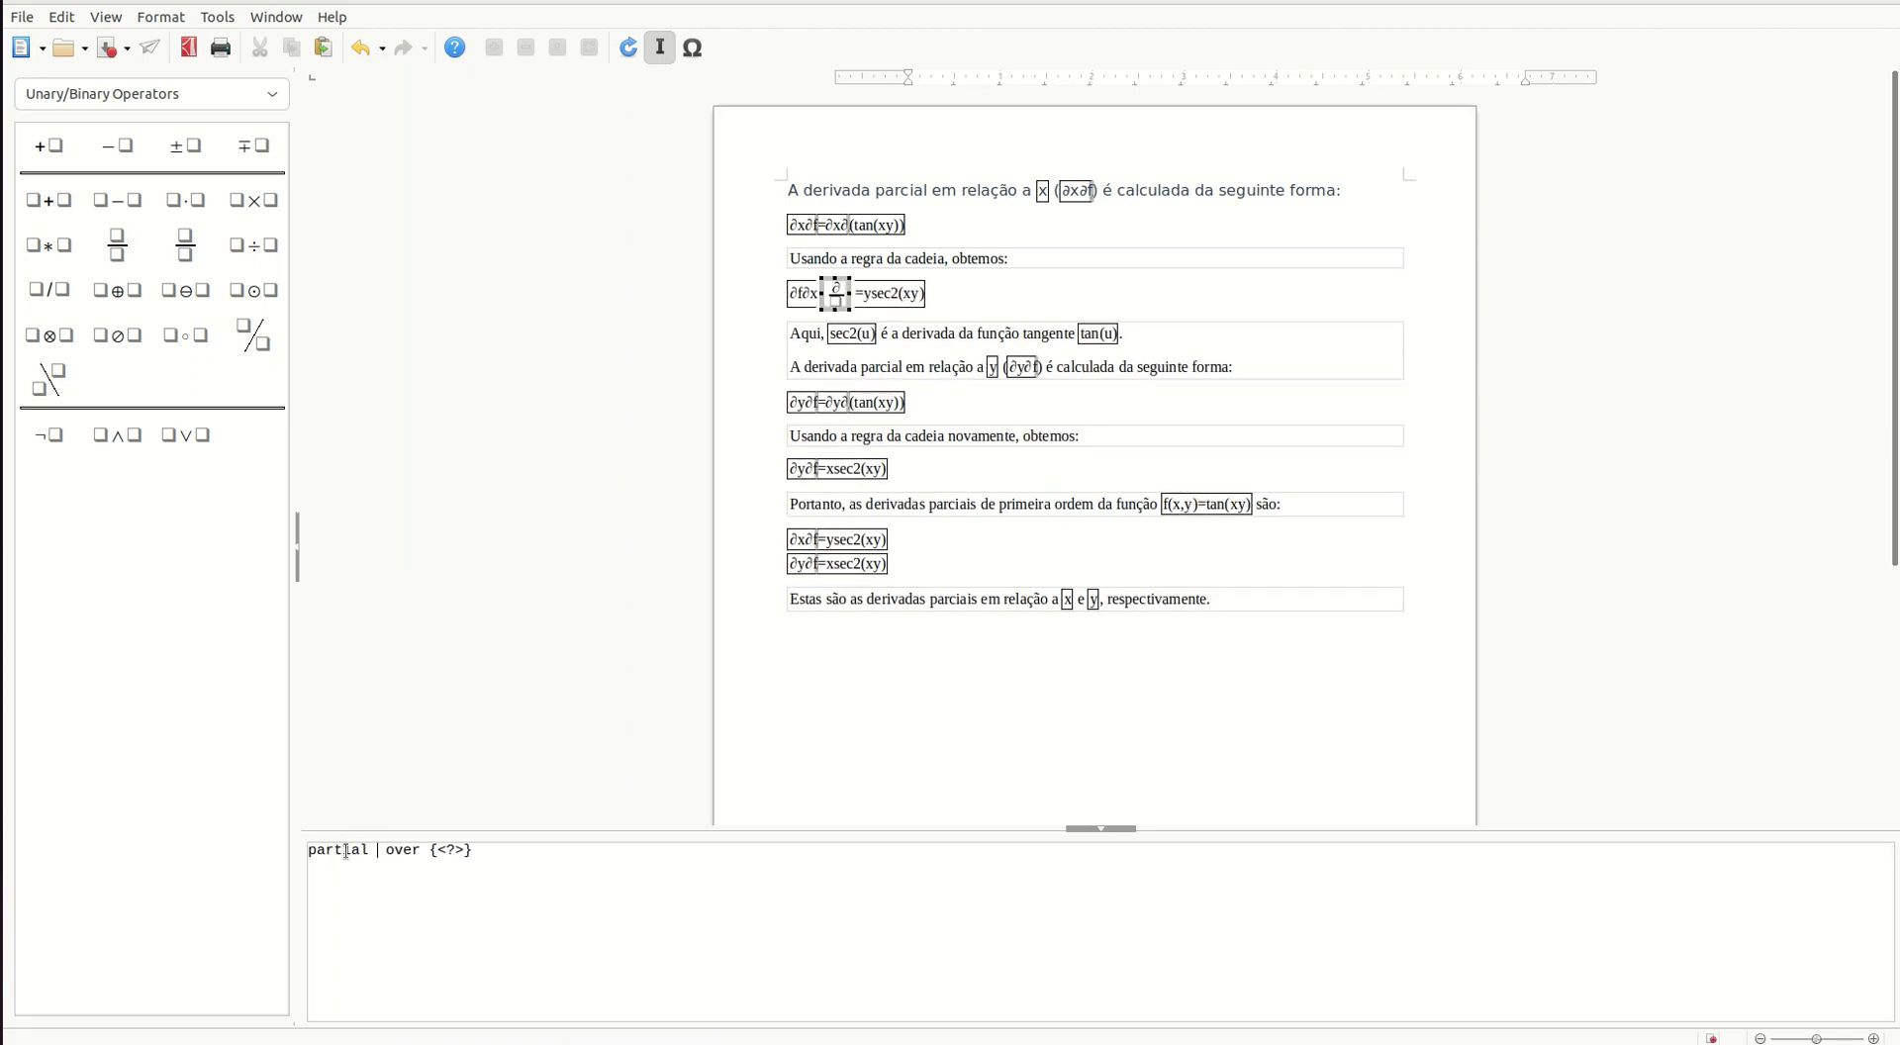
pyautogui.write('f')
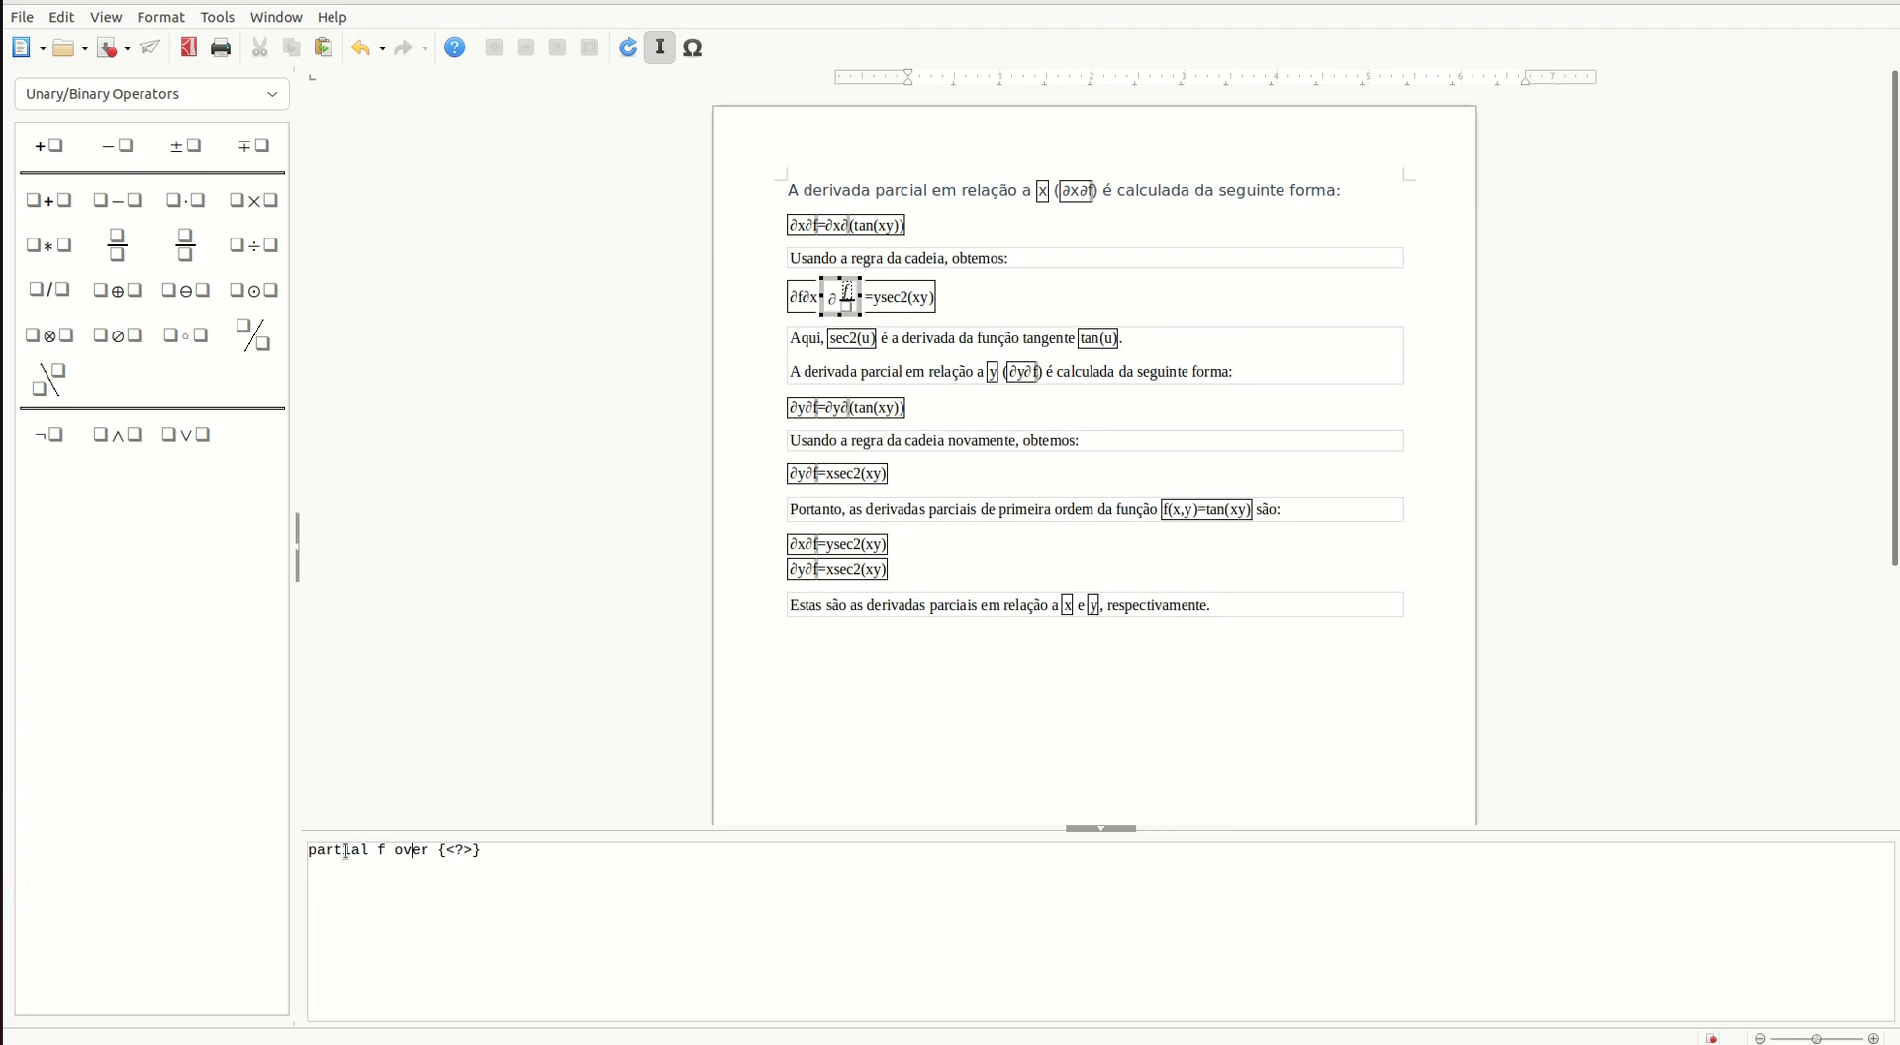
pyautogui.press('BackSpace')
pyautogui.press('BackSpace')
pyautogui.press('BackSpace')
pyautogui.press('BackSpace')
pyautogui.press('BackSpace')
pyautogui.write('partial x')
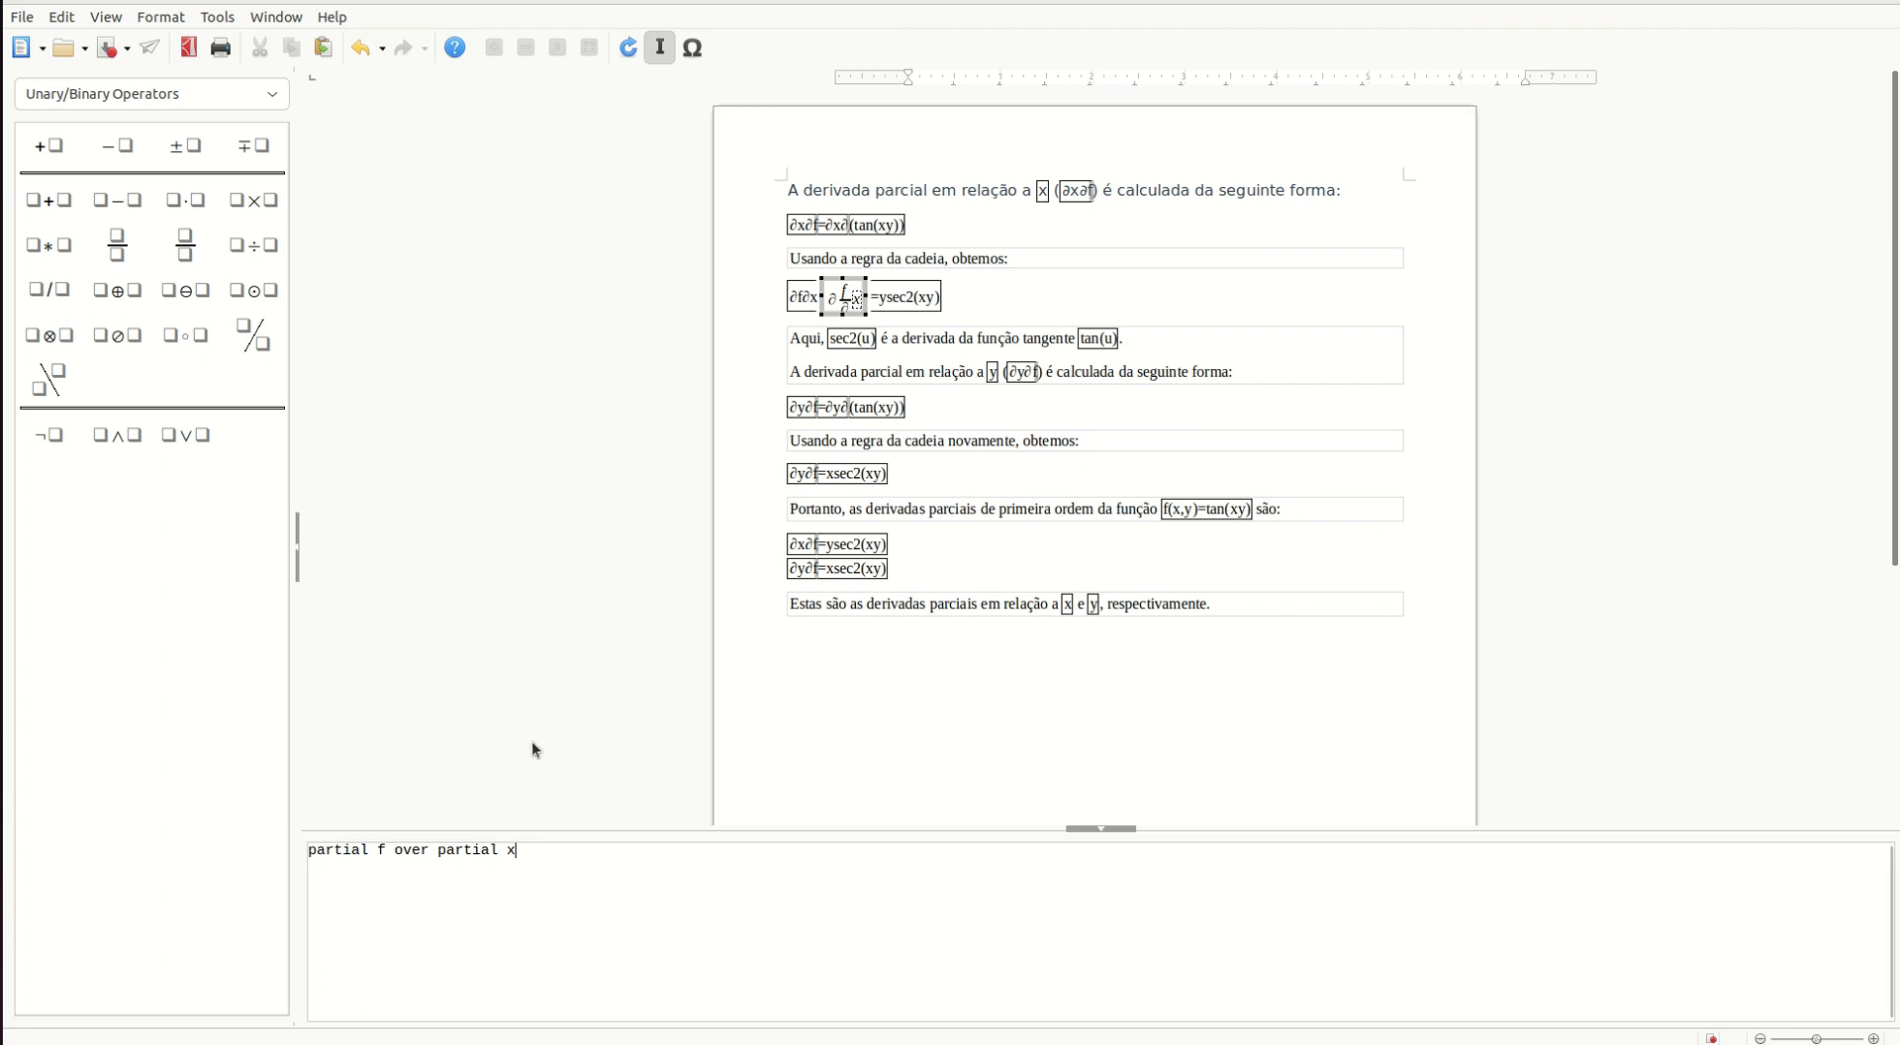
# Enclose the numerator and denominator in braces as {partial f} over {partial x}, and leave the formula editor
pyautogui.press('Left')
pyautogui.press('Left')
pyautogui.press('Left')
pyautogui.press('Left')
pyautogui.press('Left')
pyautogui.press('Left')
pyautogui.press('Left')
pyautogui.press('Left')
pyautogui.write('{')
pyautogui.write('}')
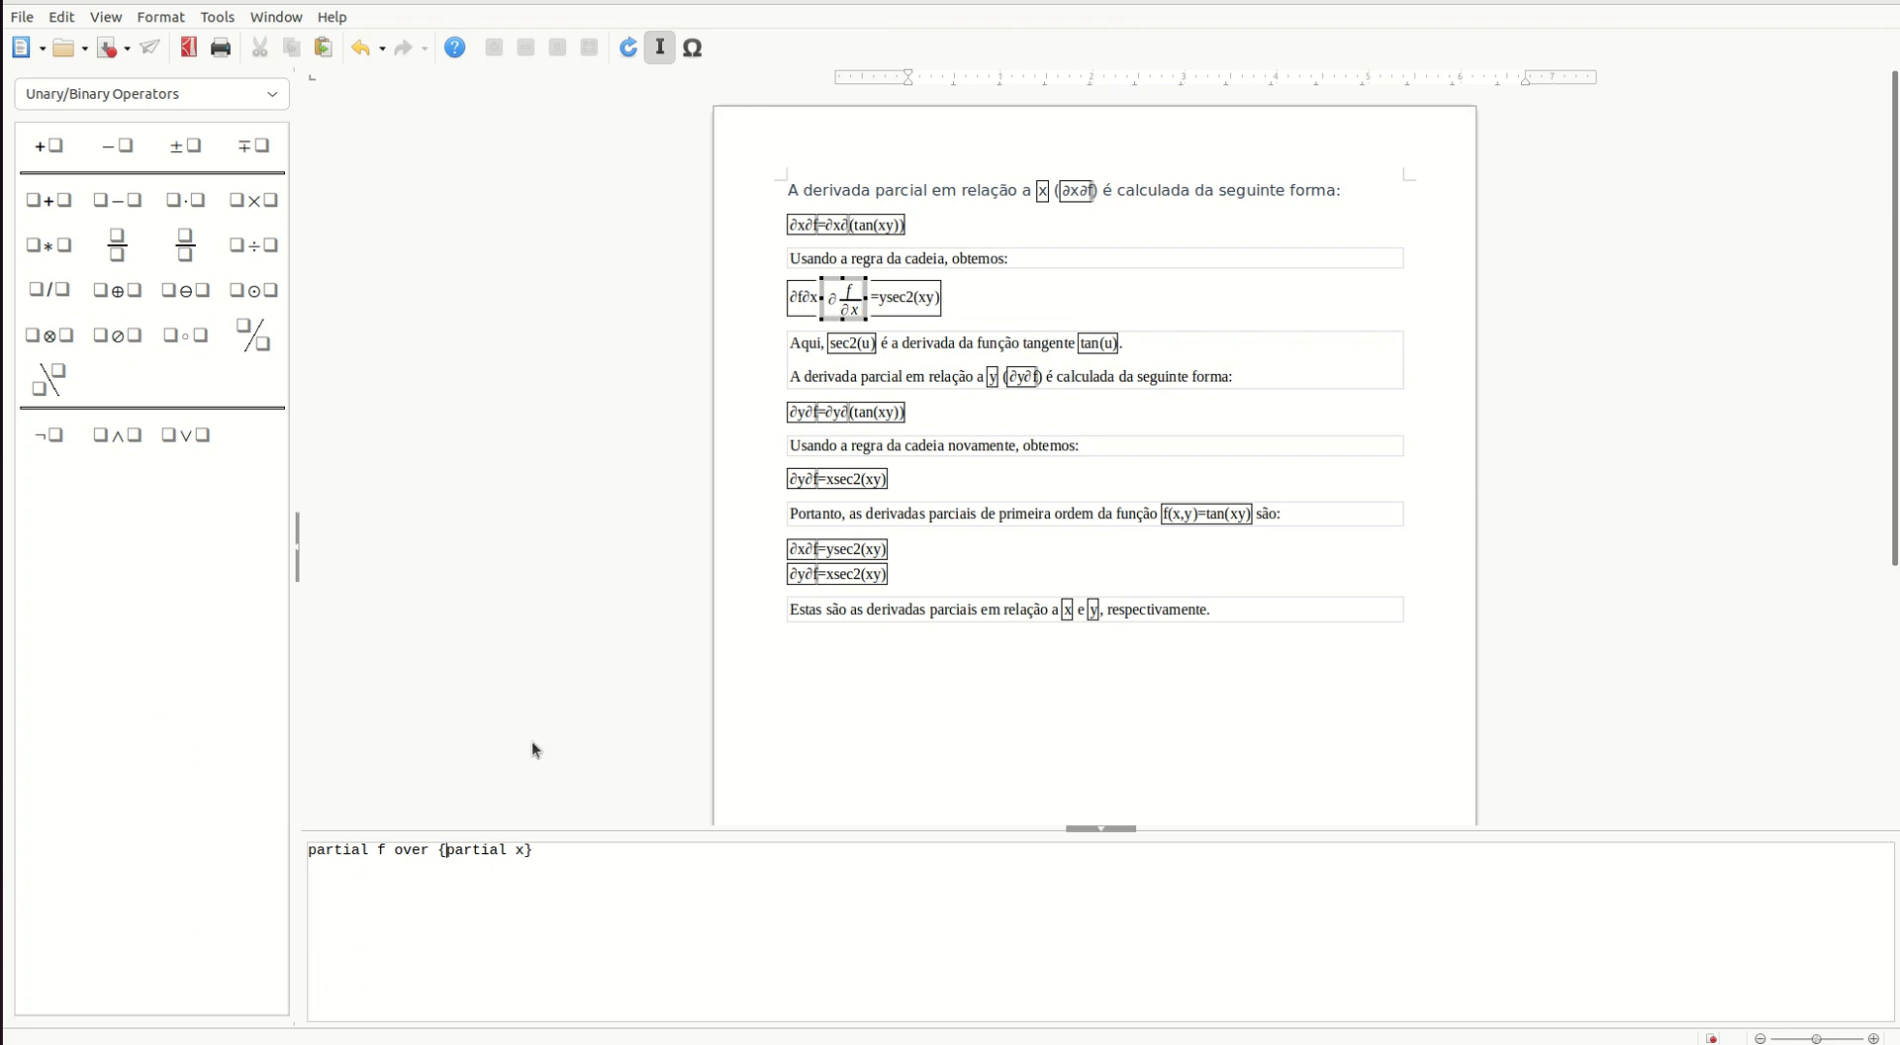
pyautogui.write('{')
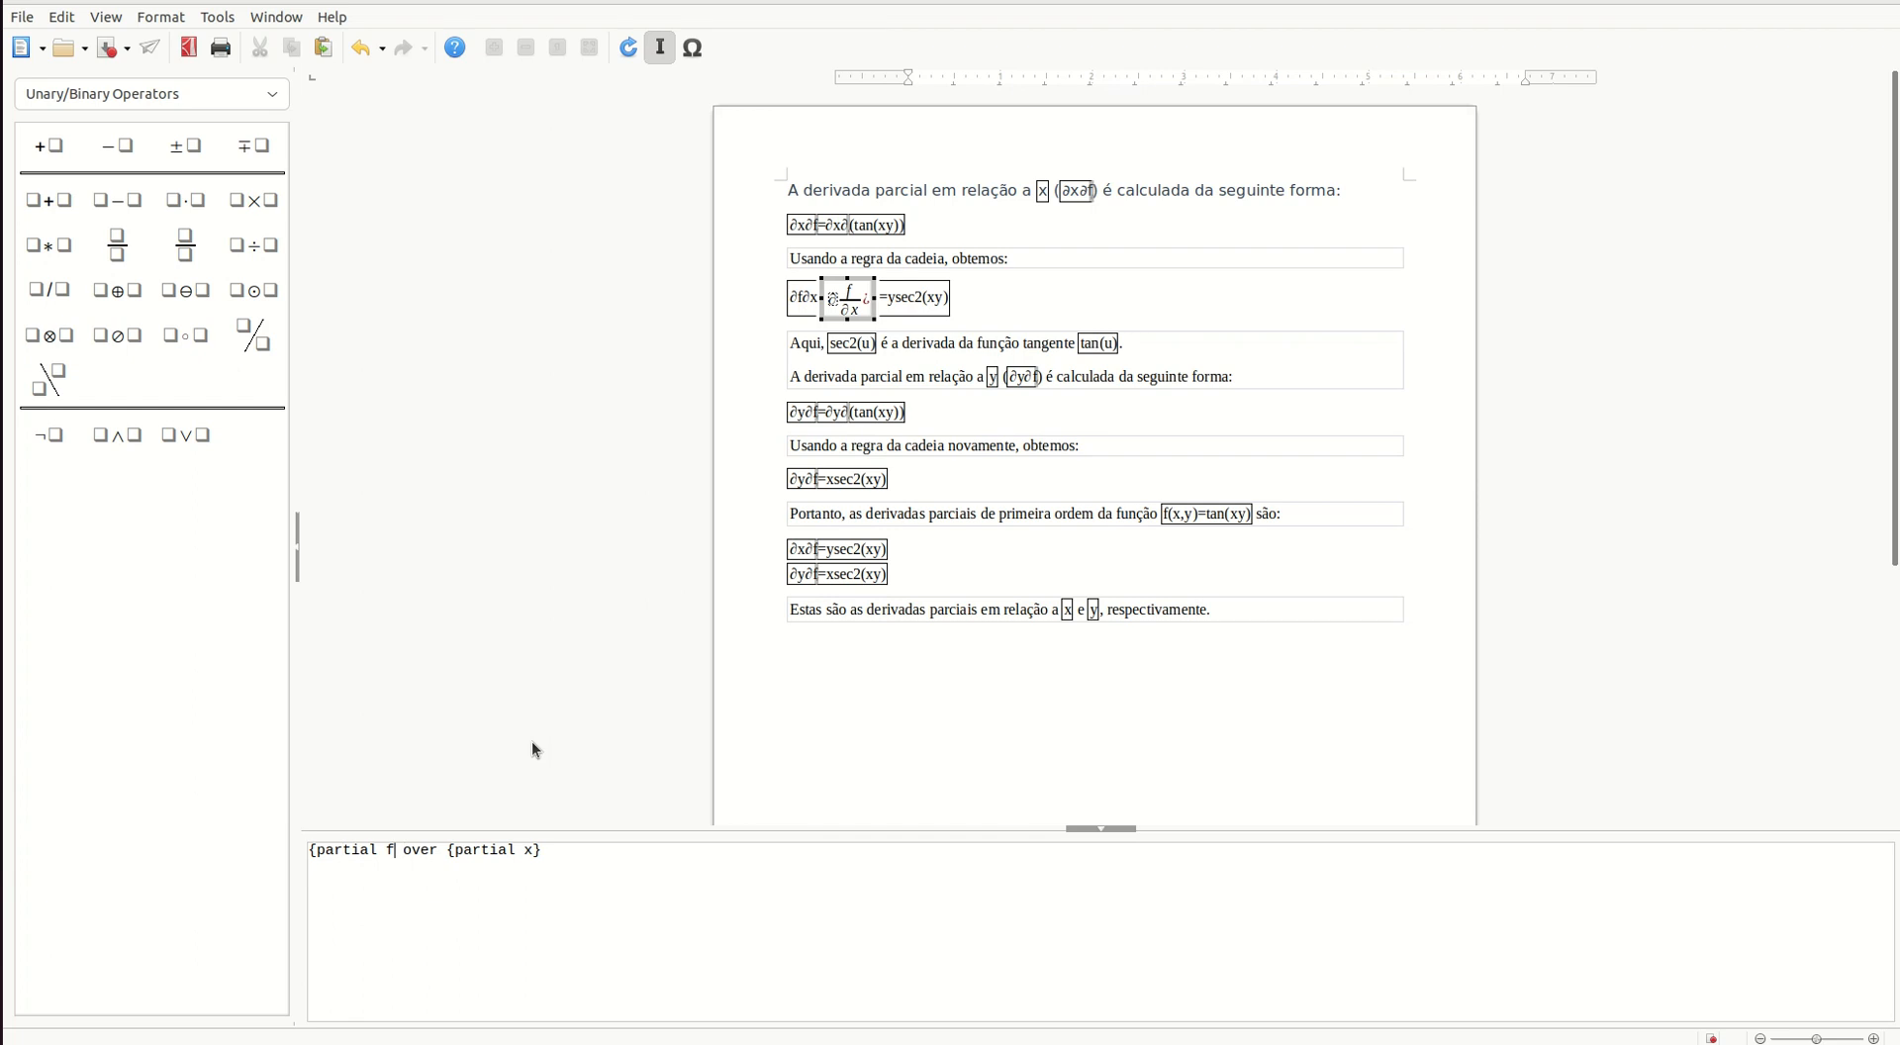
pyautogui.write('}')
pyautogui.press('Return')
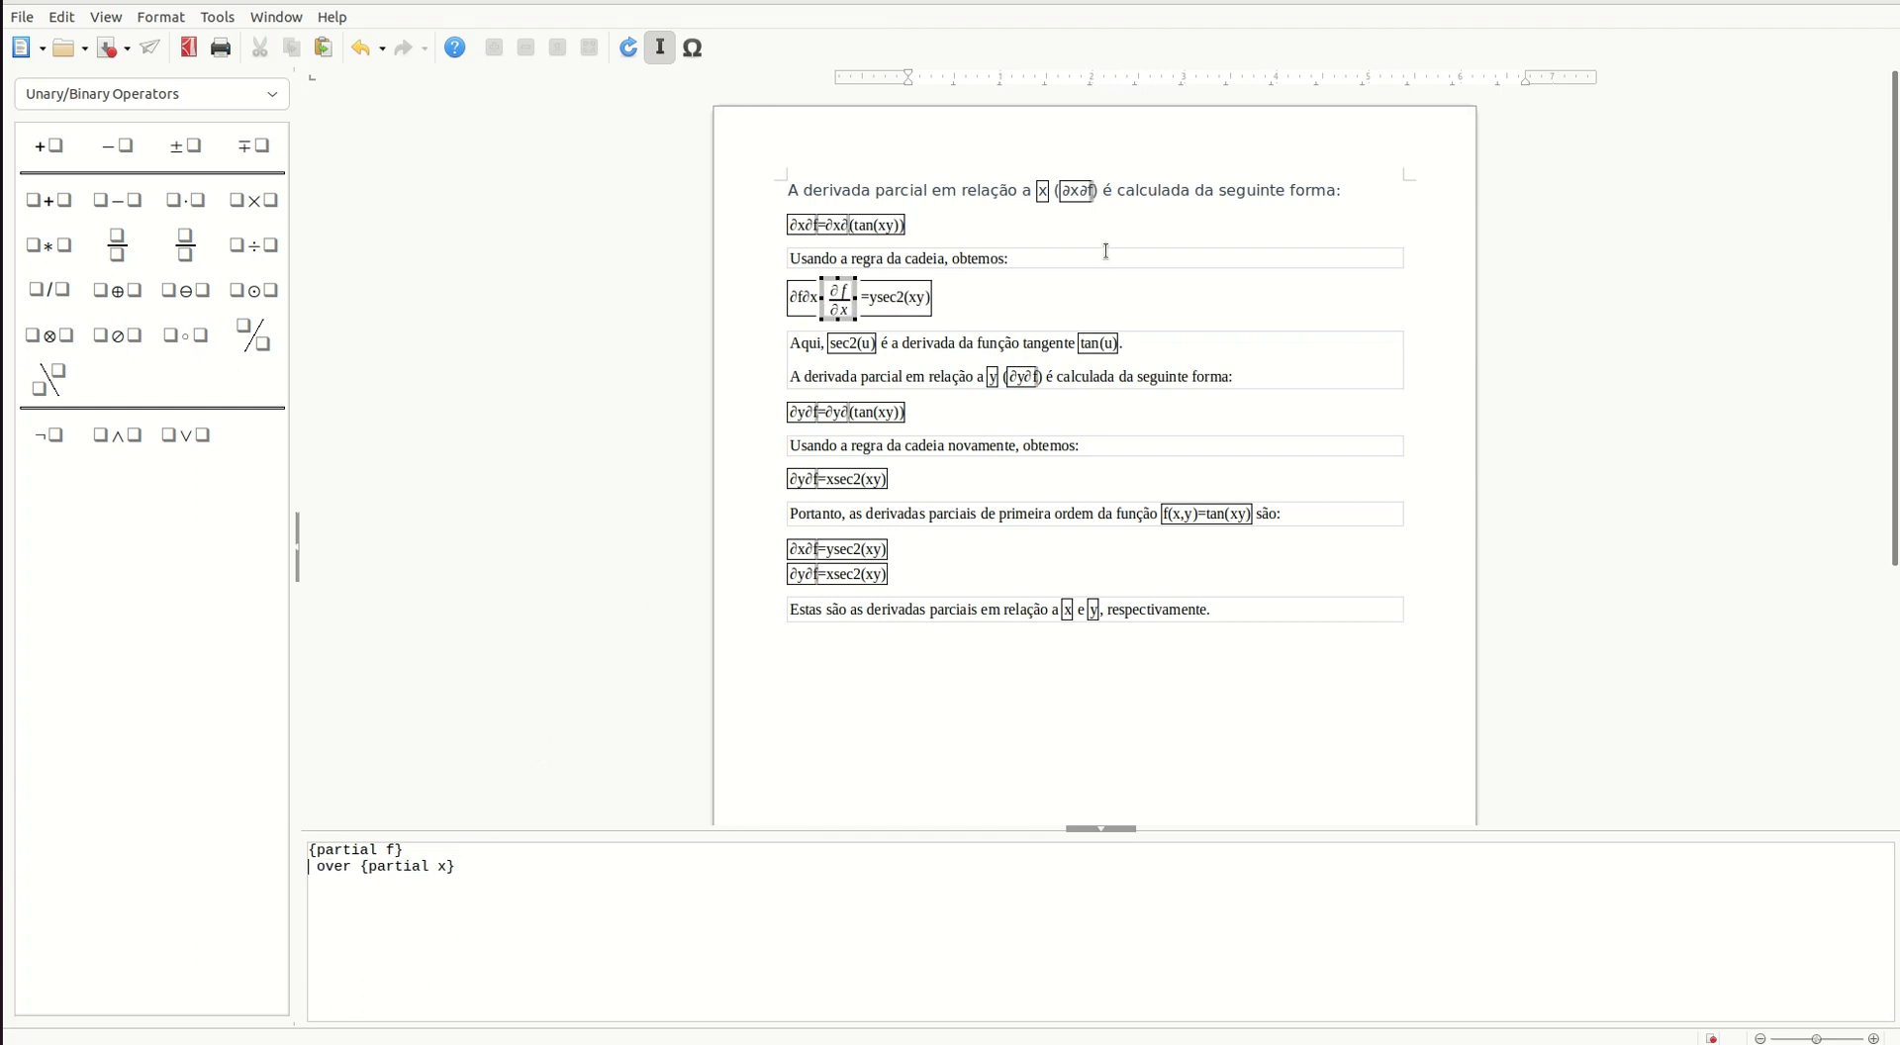
pyautogui.press('Escape')
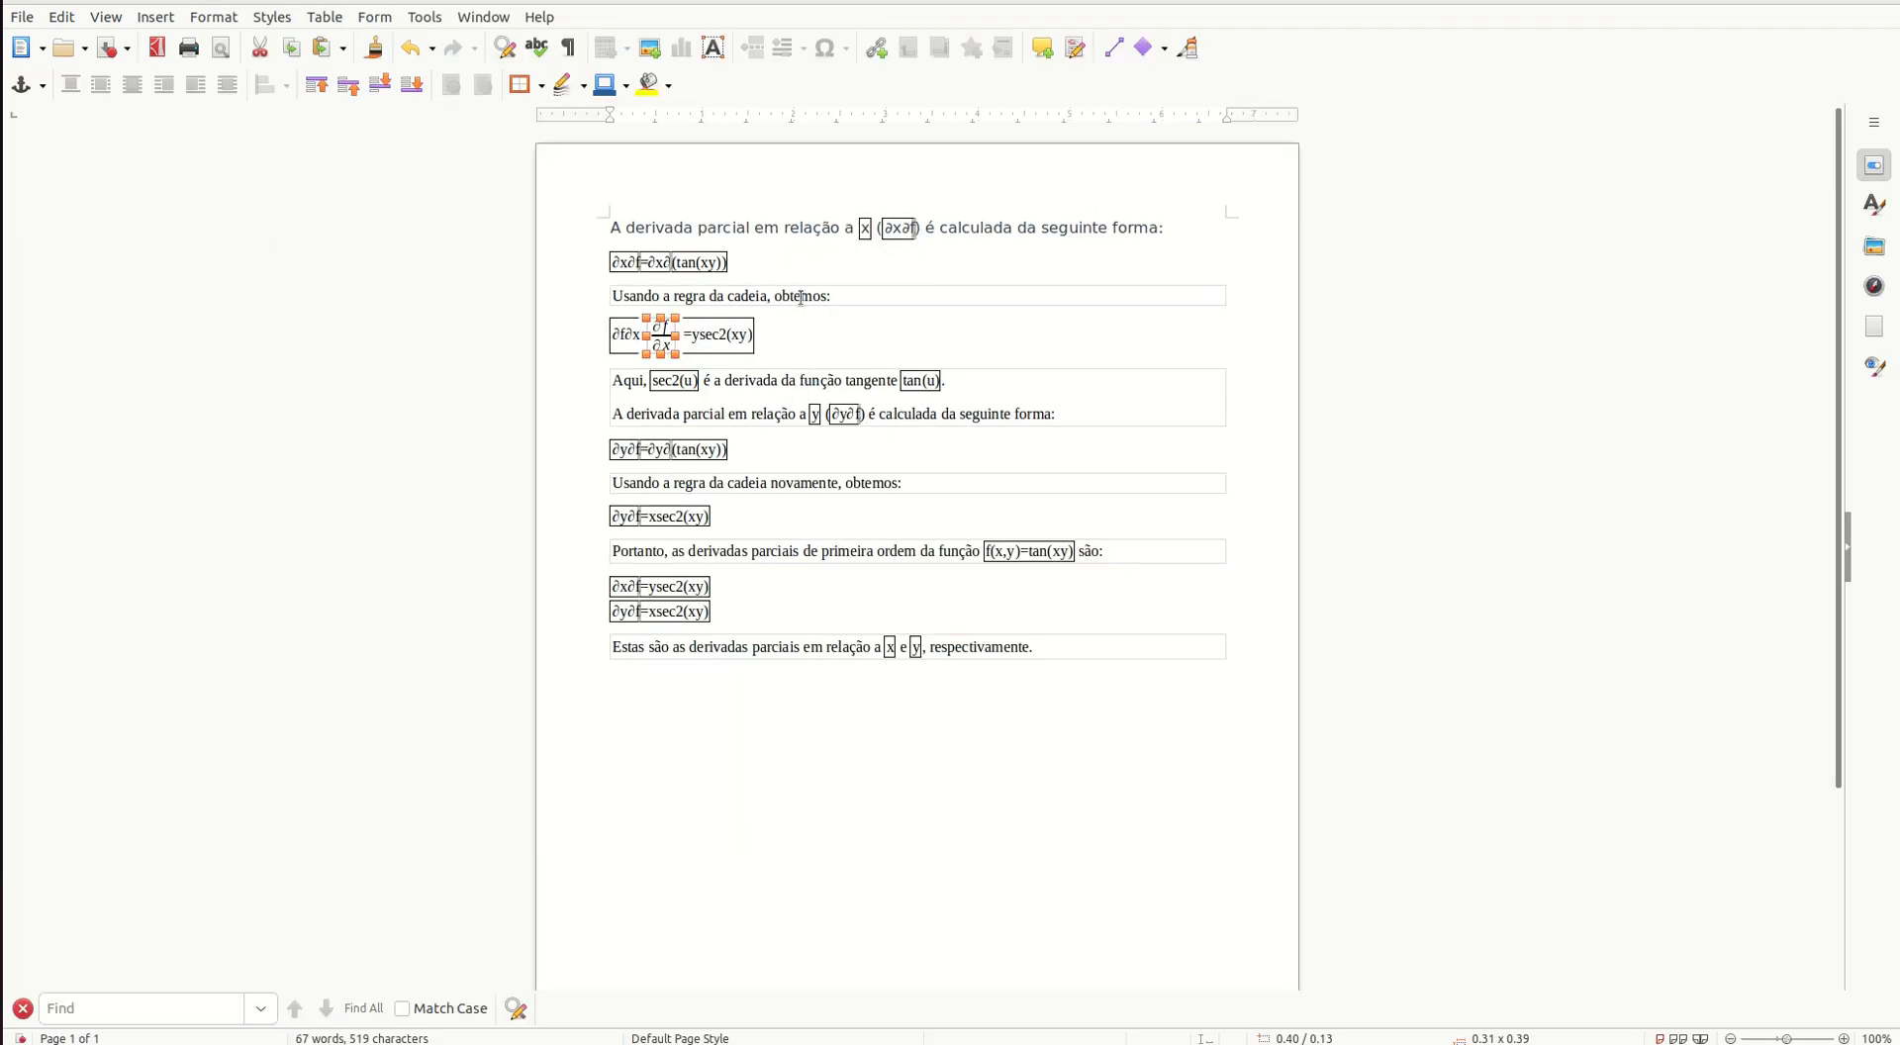
# Delete the plain-text ∂f∂x in front of the new fraction
pyautogui.click(755, 338)
pyautogui.press('Escape')
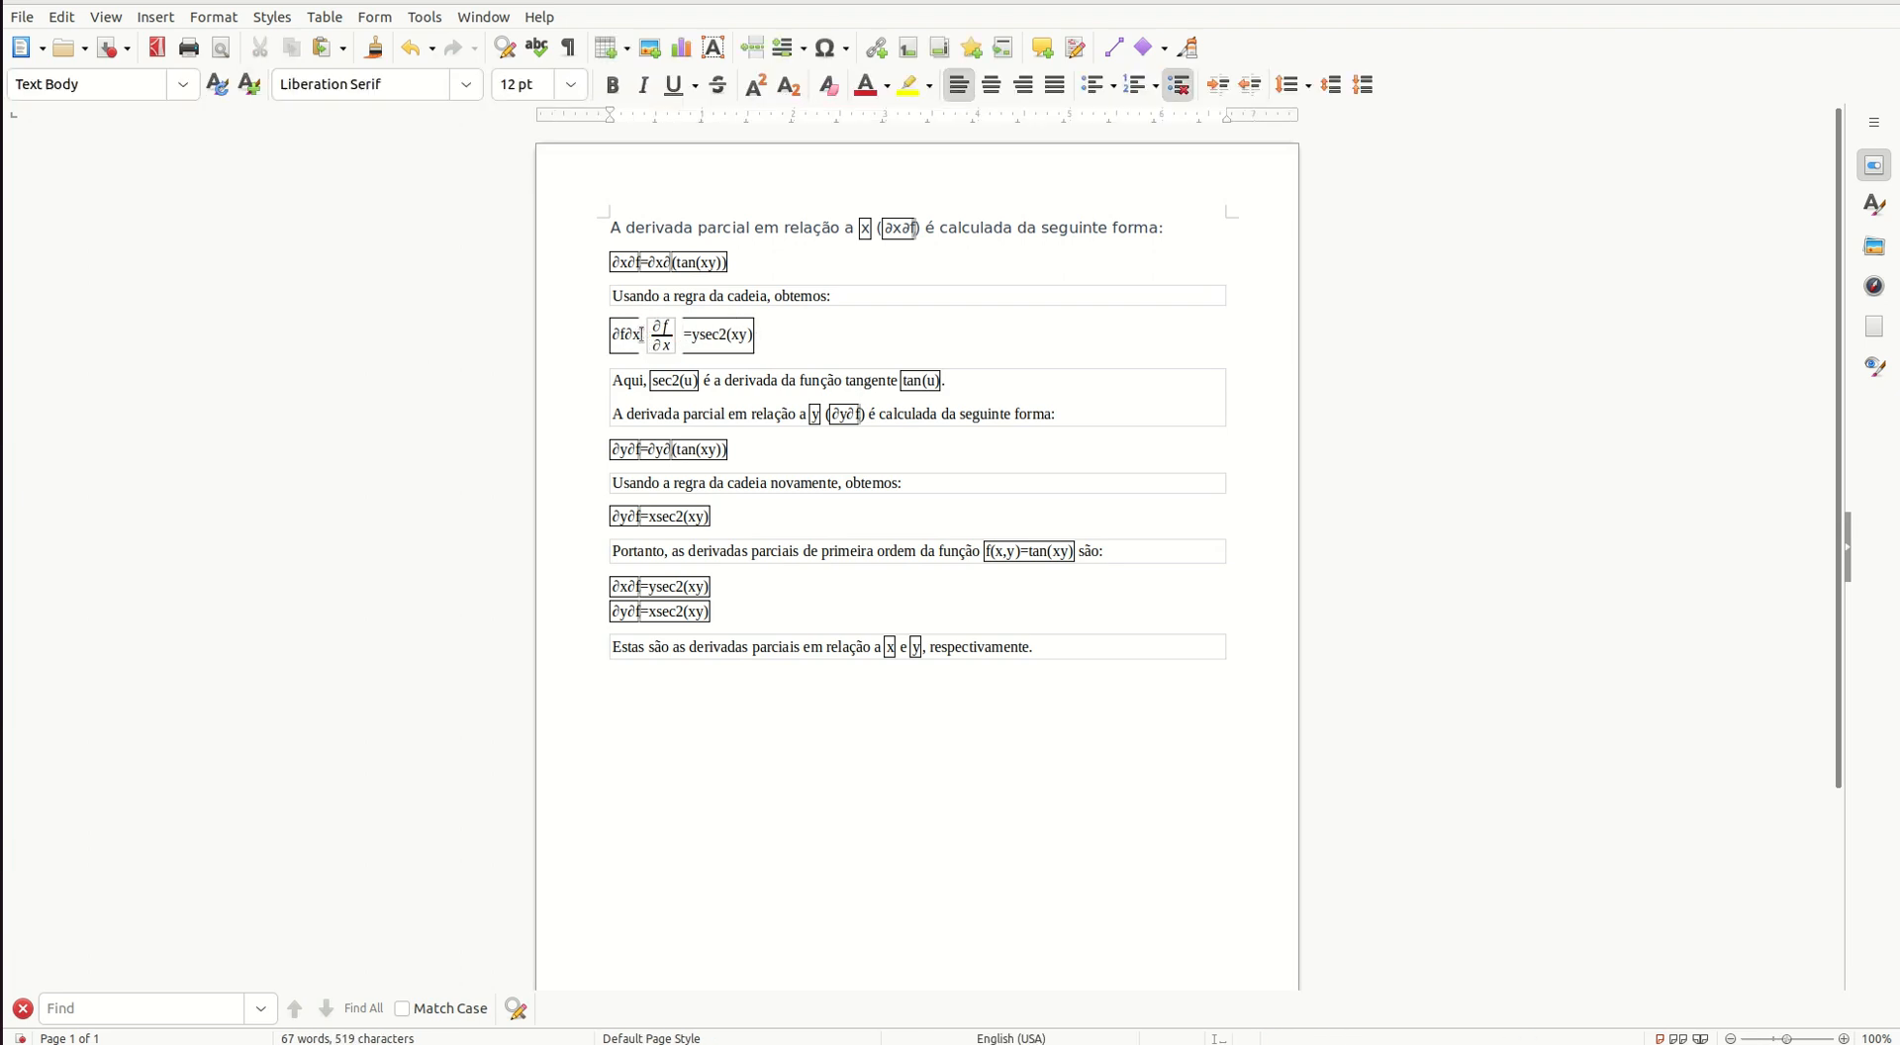
pyautogui.click(642, 334)
pyautogui.press('BackSpace')
pyautogui.press('BackSpace')
pyautogui.press('BackSpace')
pyautogui.press('BackSpace')
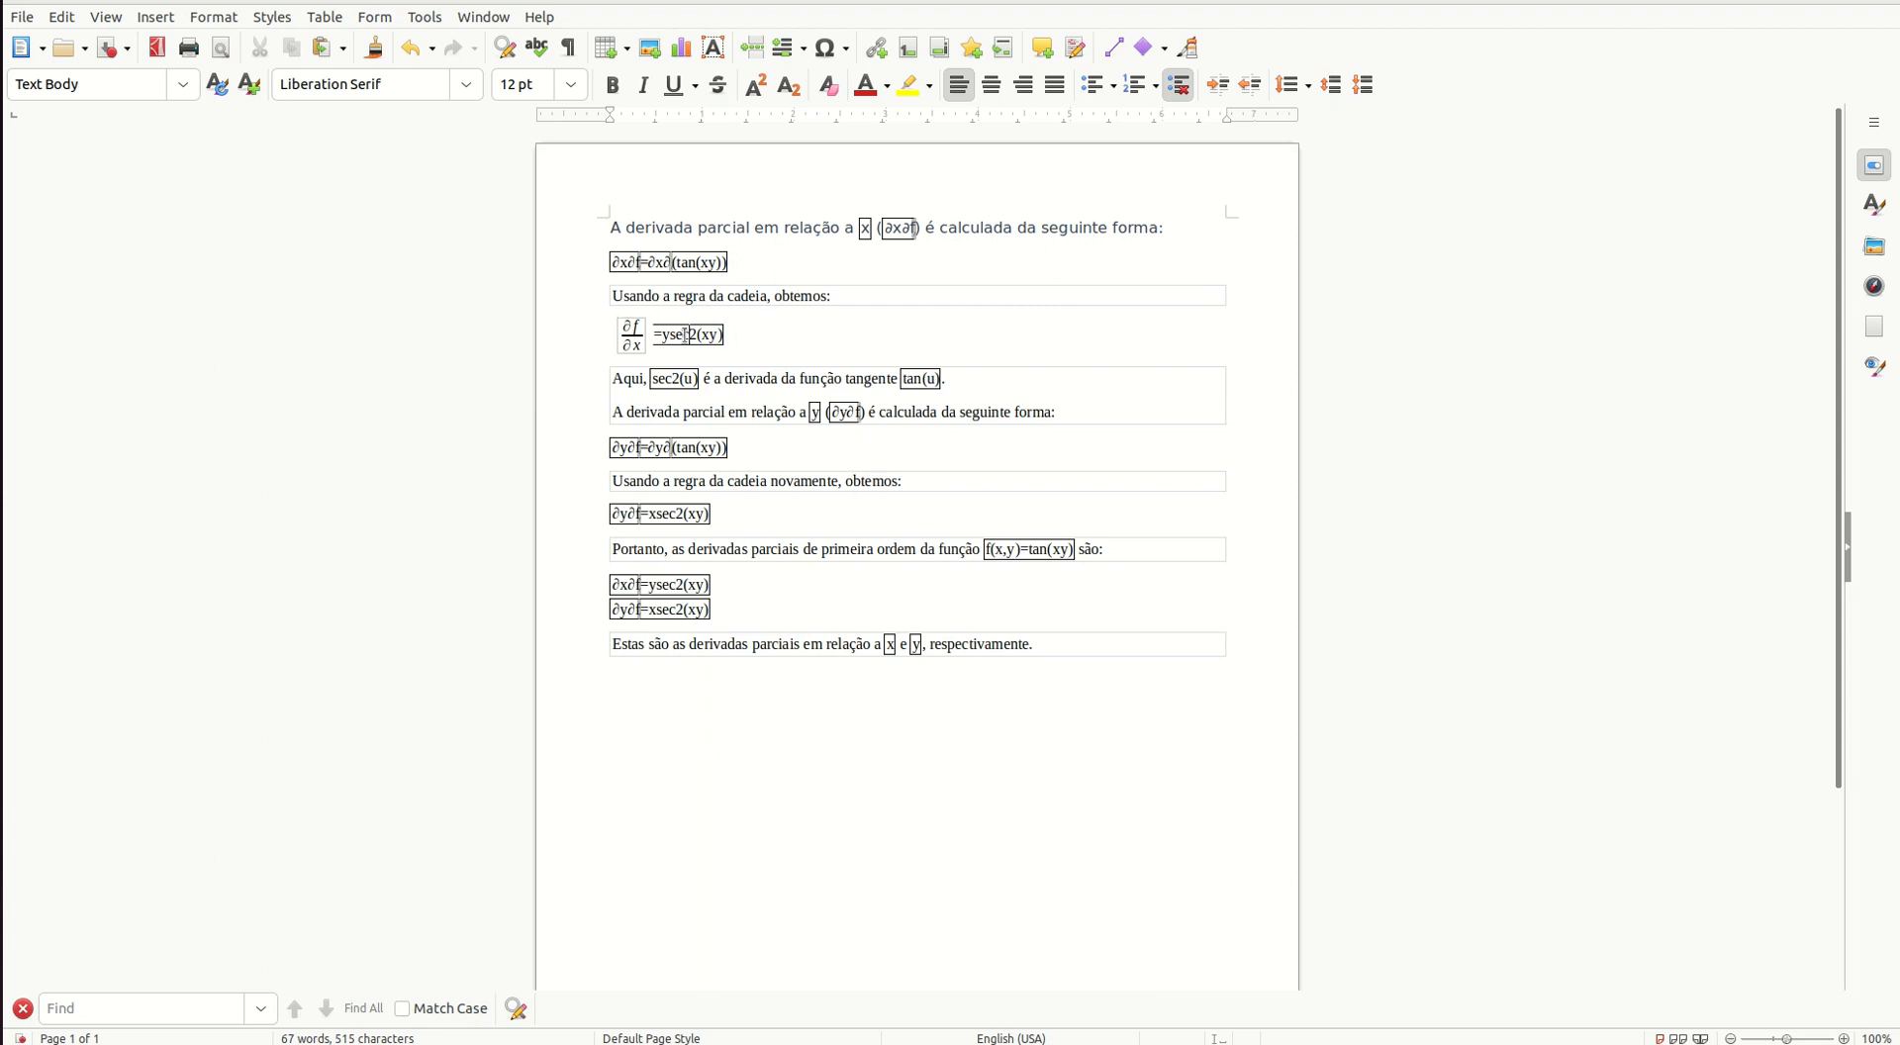
# Move the plain text =ysec2(xy) into the formula object so its code reads {partial f} over {partial x} = ysec2(xy)
pyautogui.click(659, 261)
pyautogui.press('Escape')
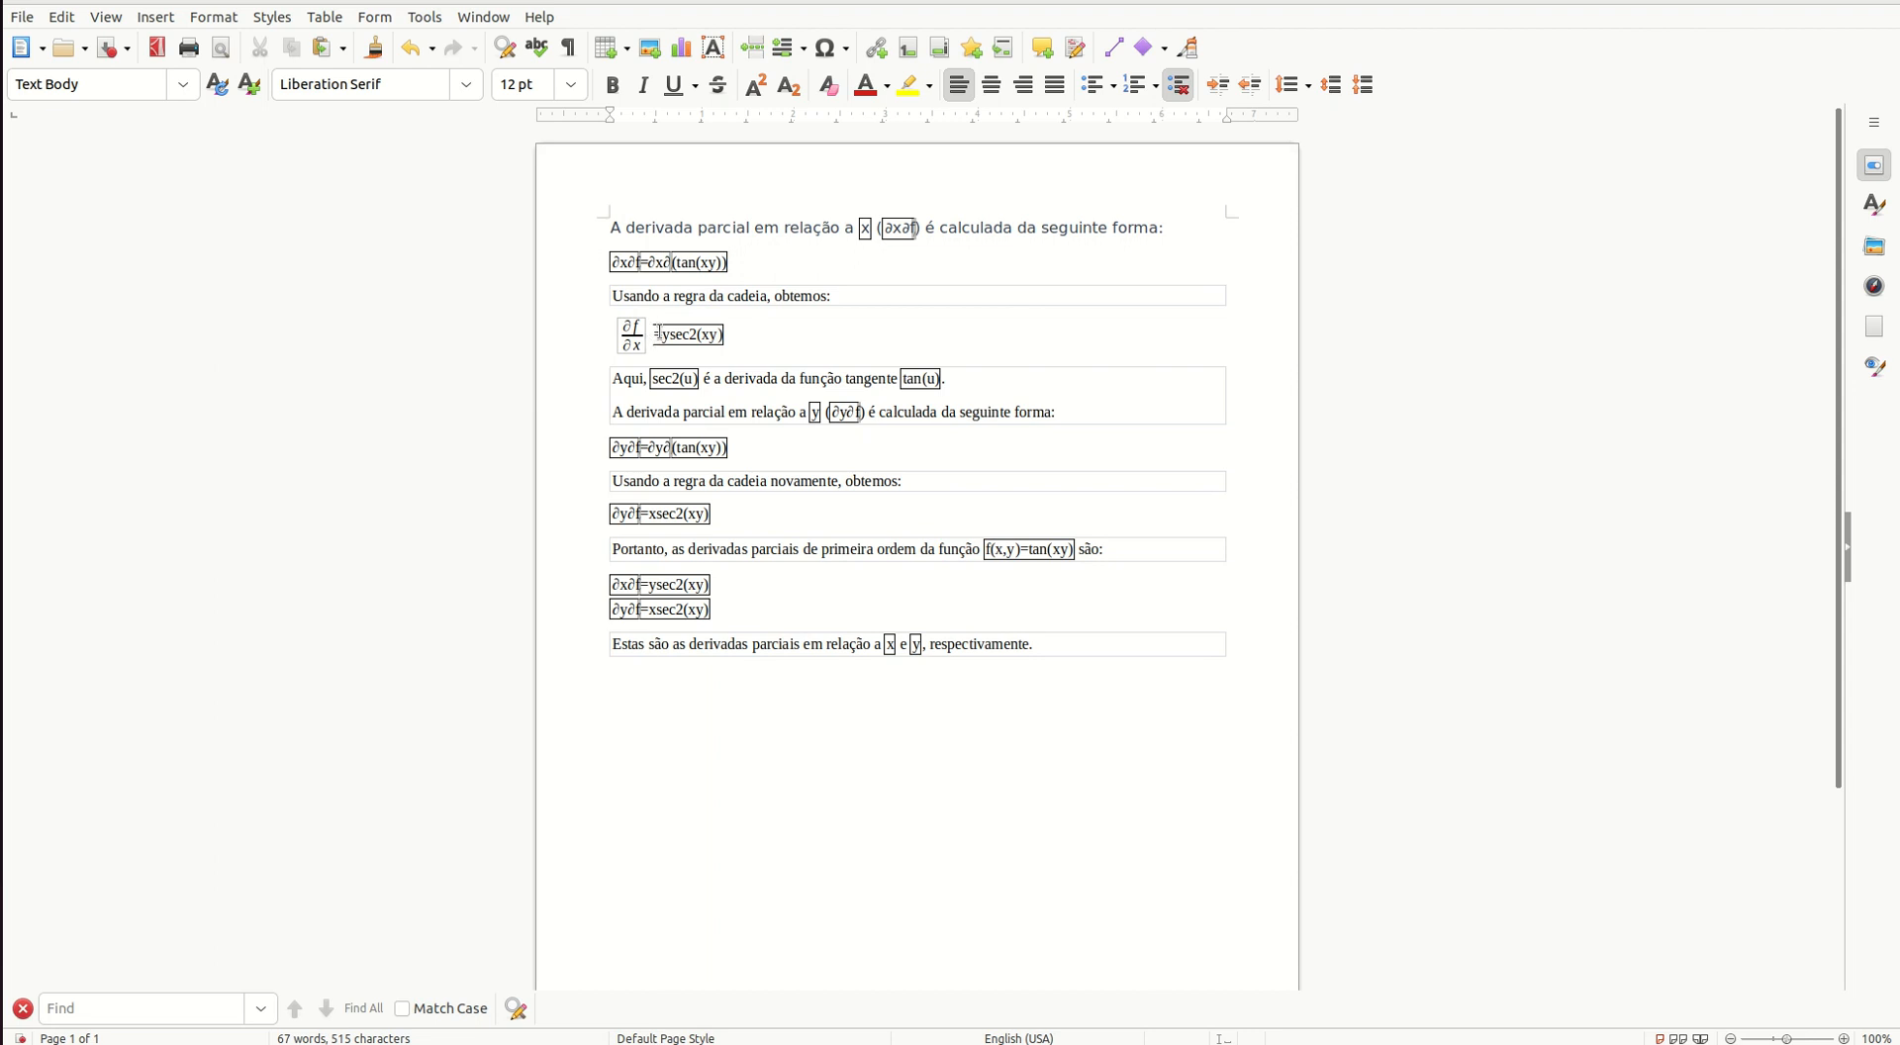
pyautogui.moveTo(655, 327); pyautogui.dragTo(723, 335)
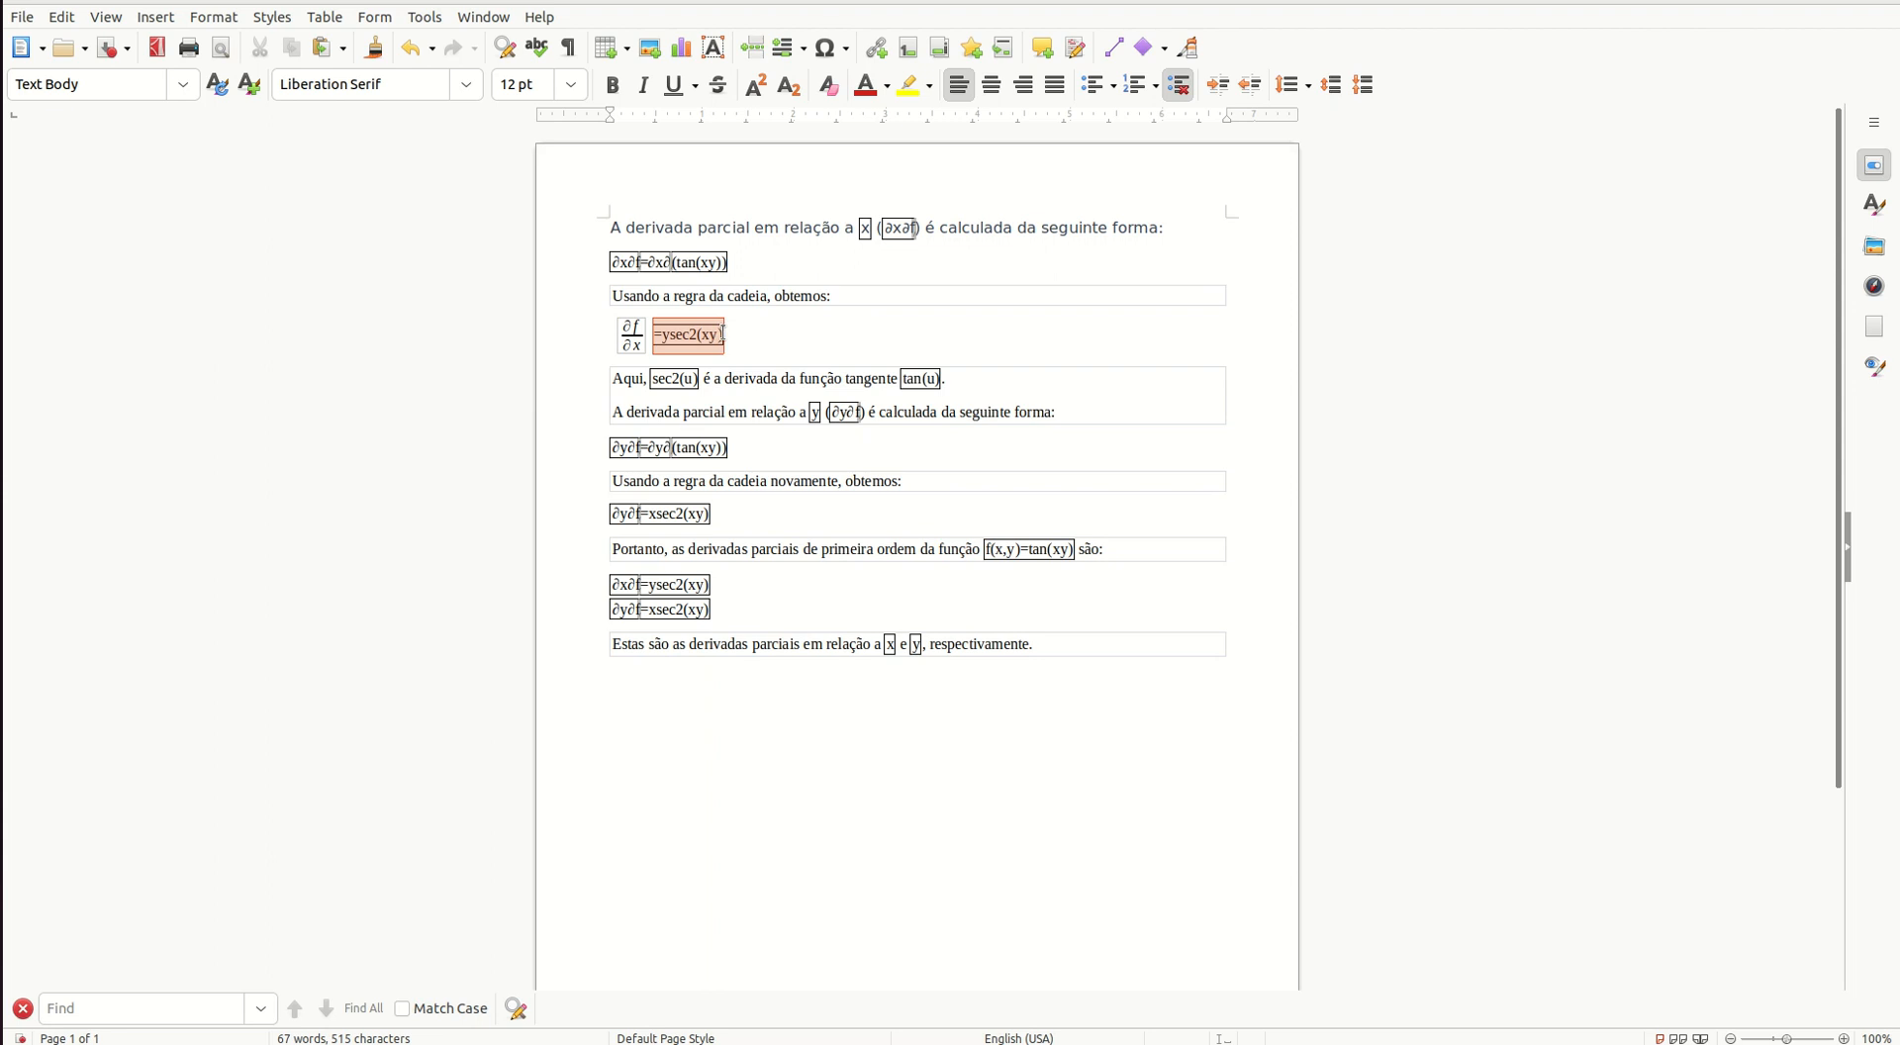
pyautogui.press('Delete')
pyautogui.click(636, 340)
pyautogui.doubleClick(637, 340)
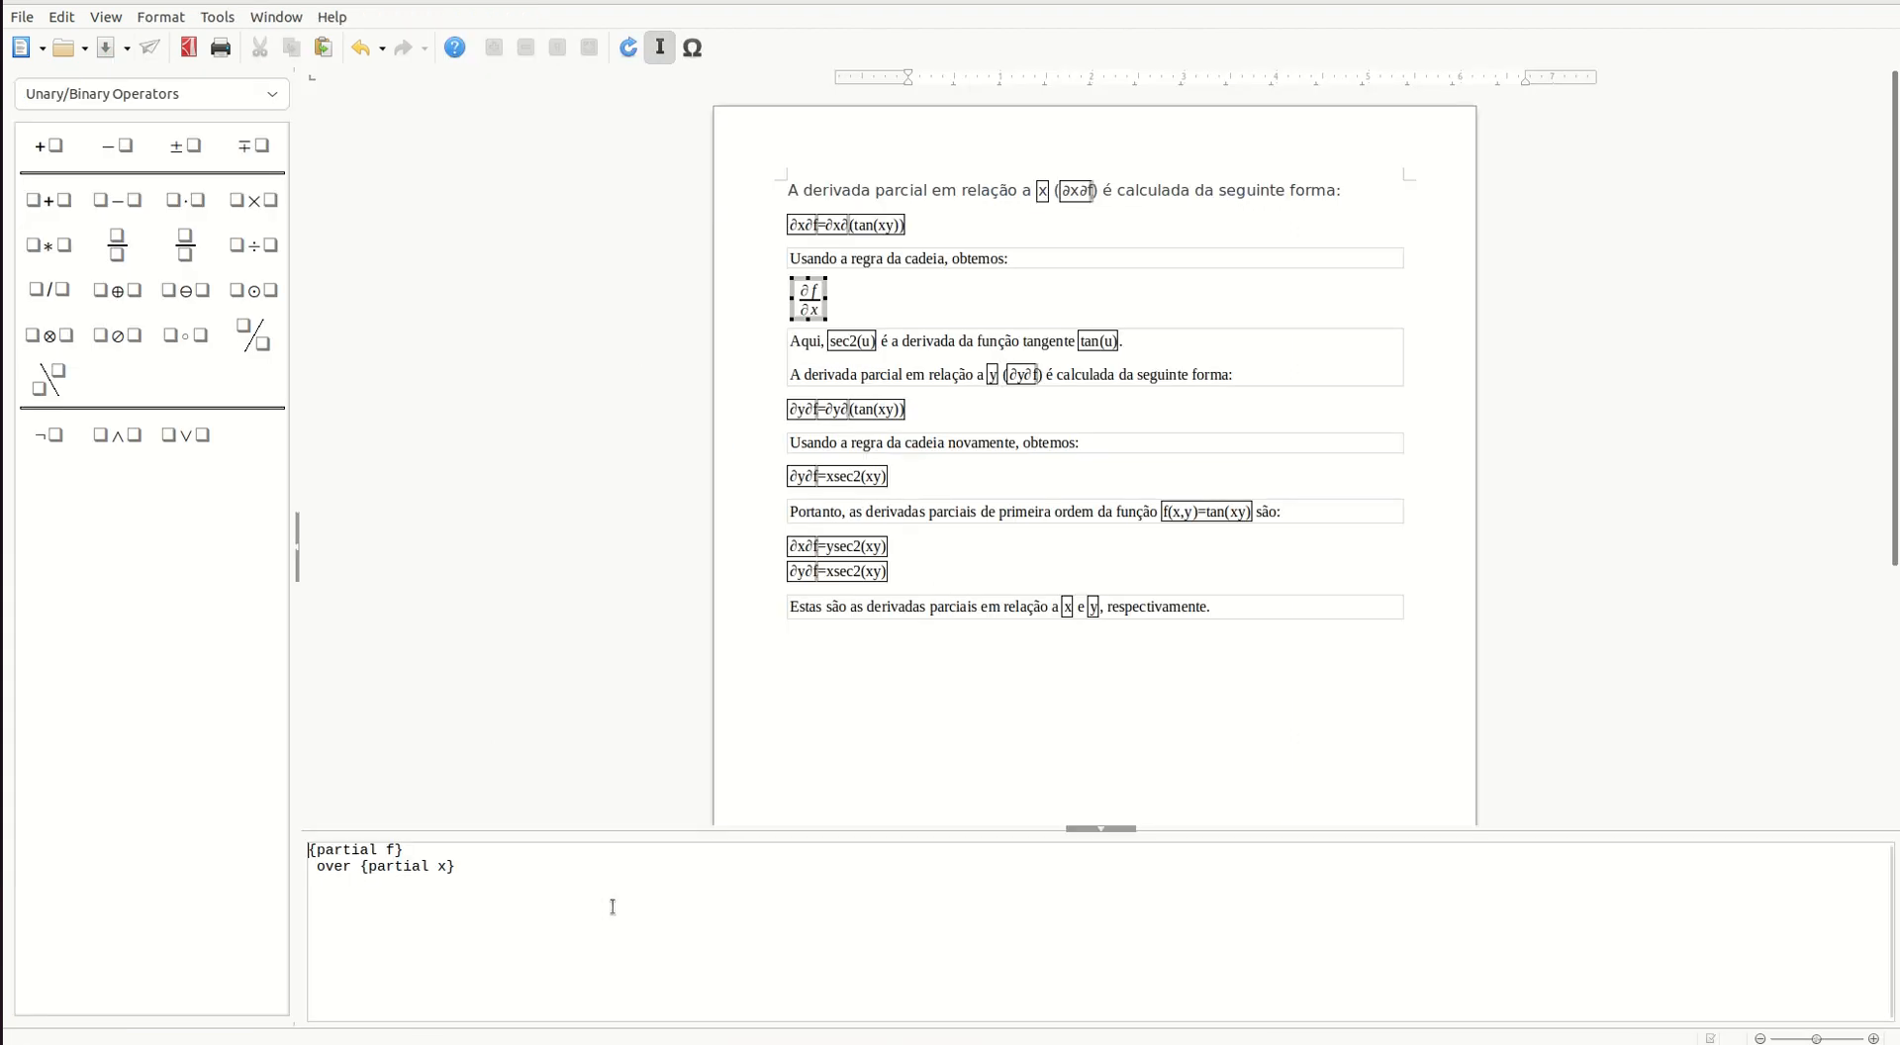
pyautogui.click(474, 865)
pyautogui.write('==ysec2(xy)')
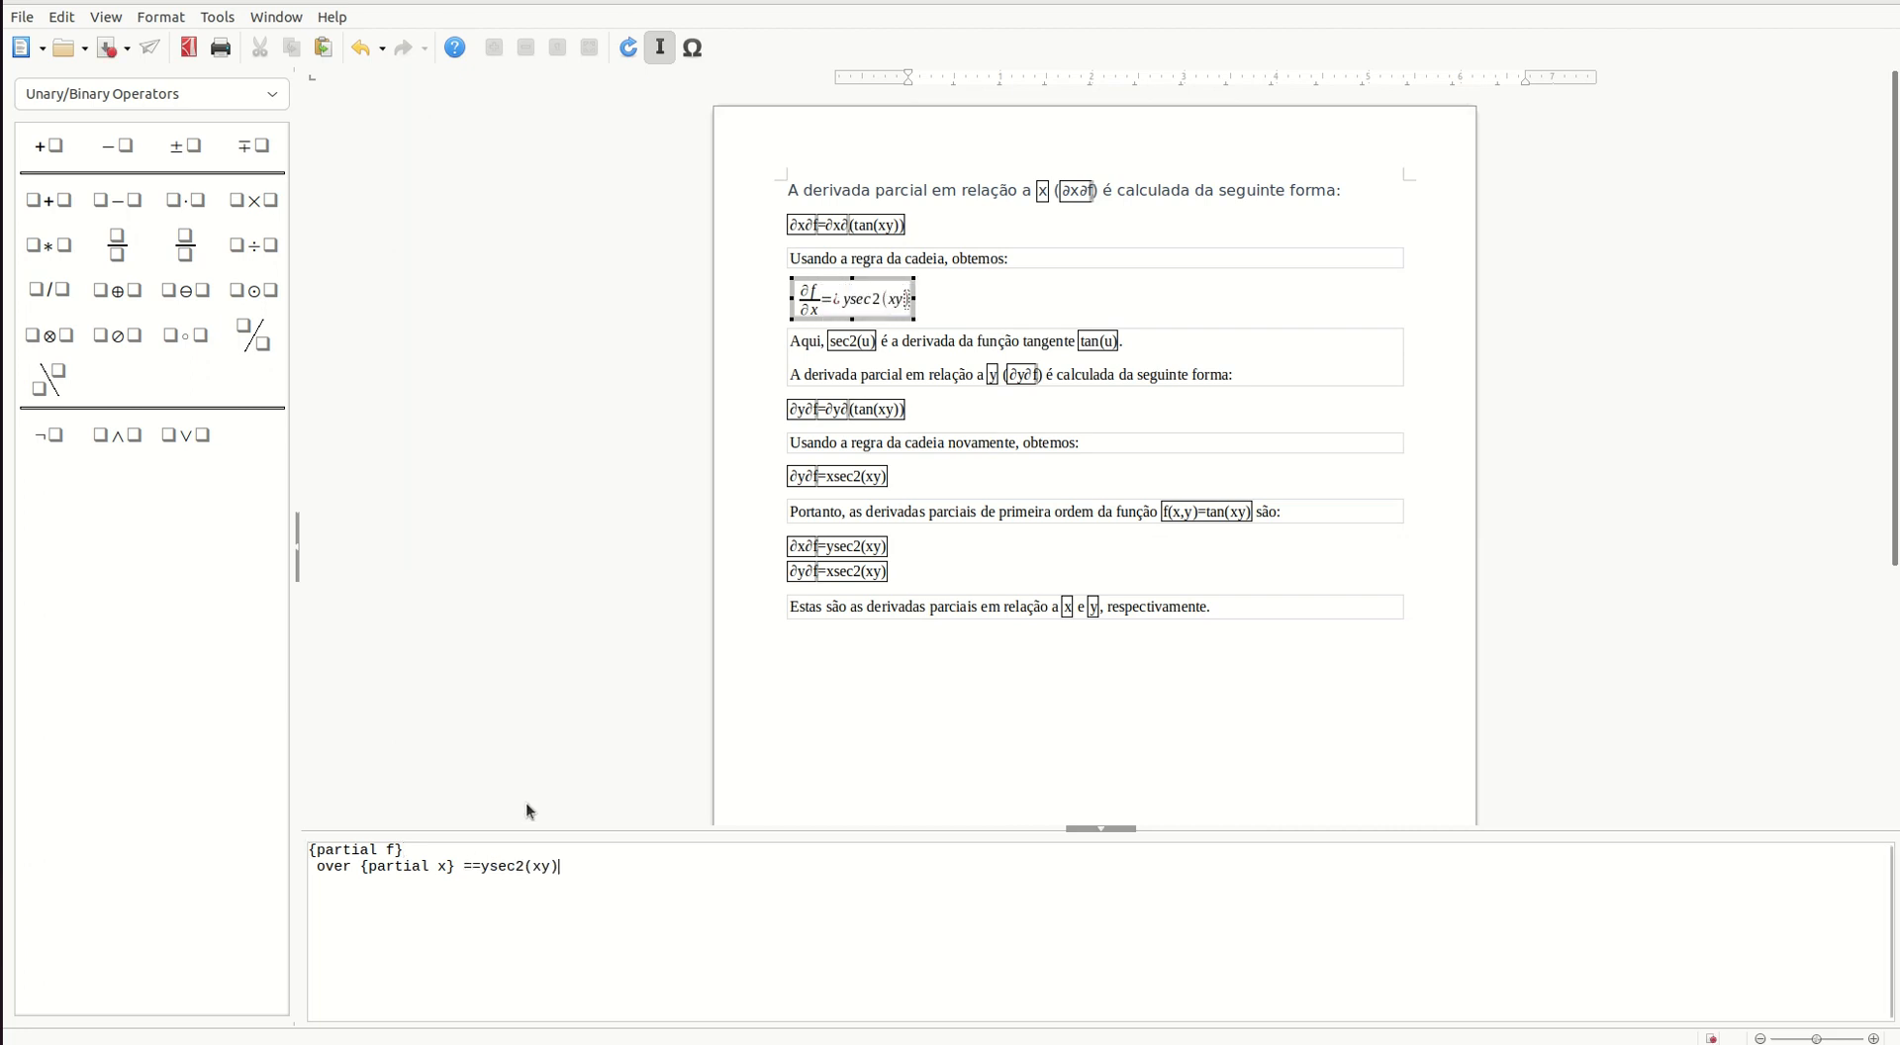
pyautogui.press('BackSpace')
pyautogui.press('Return')
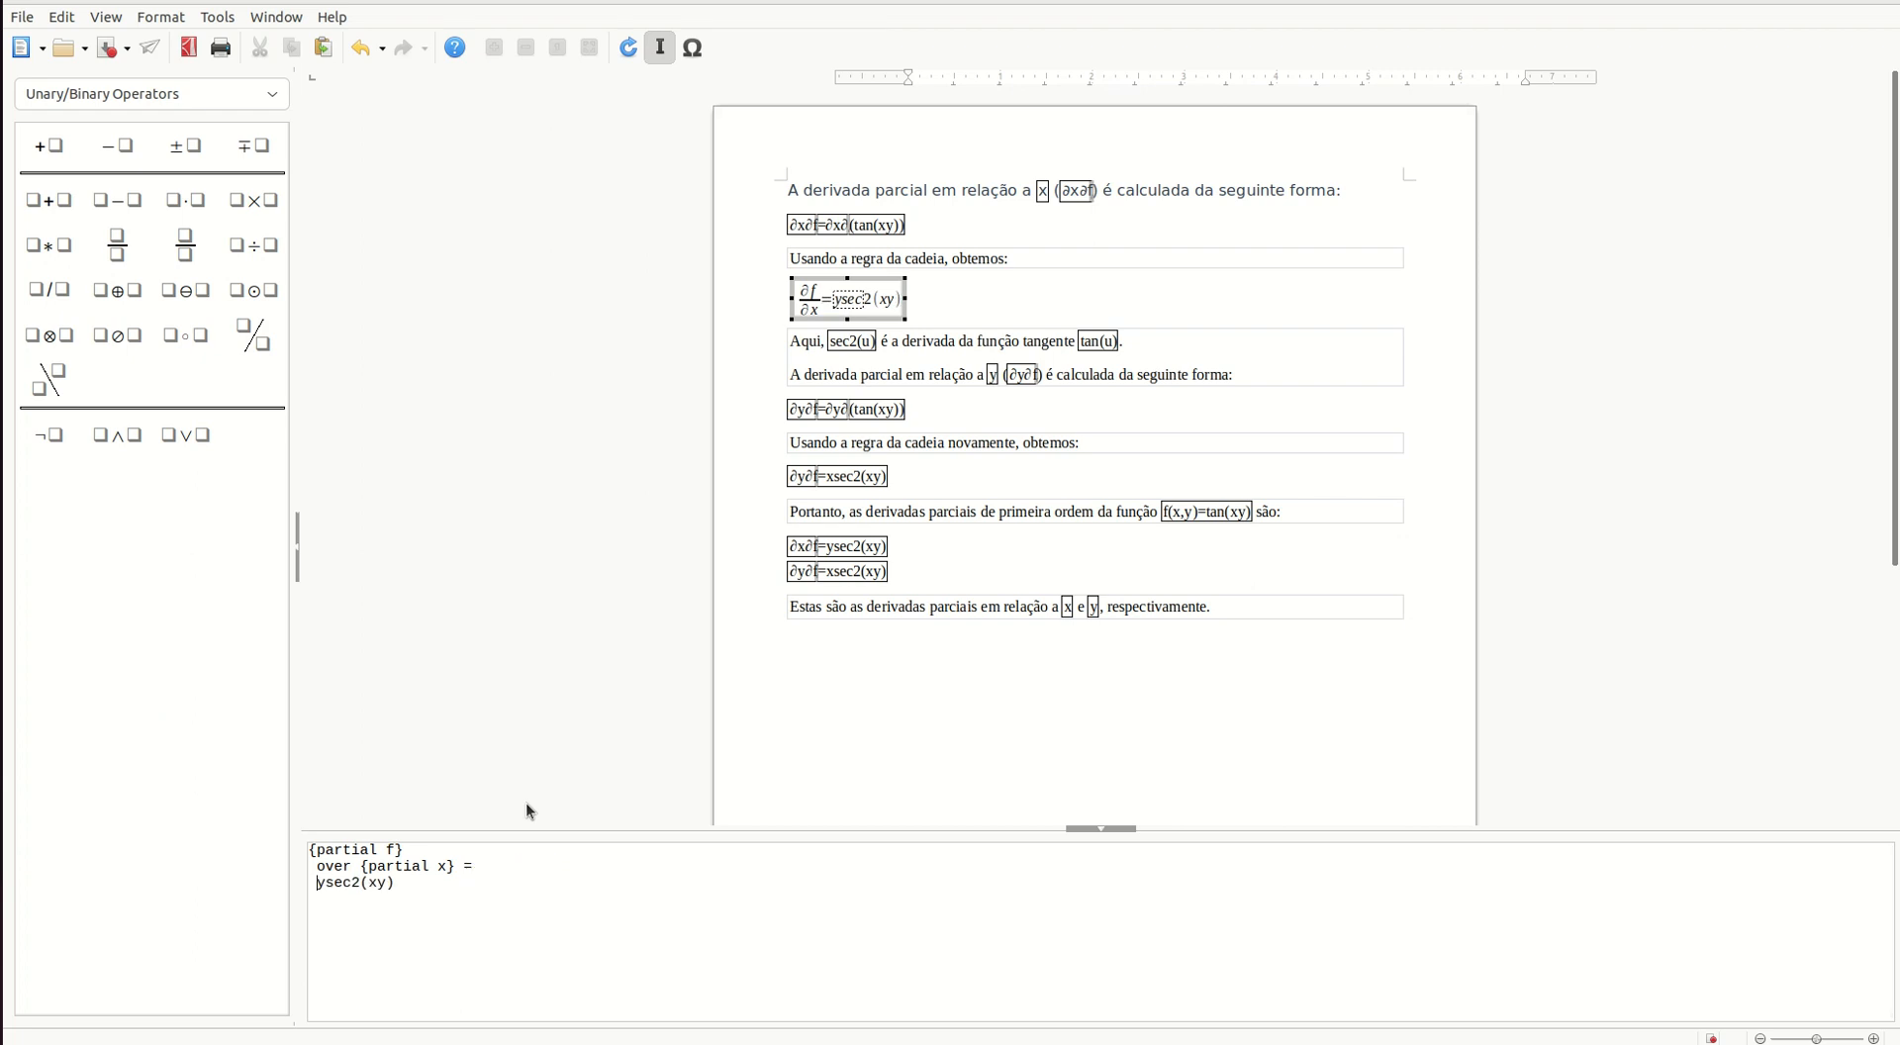
pyautogui.click(961, 283)
pyautogui.click(797, 327)
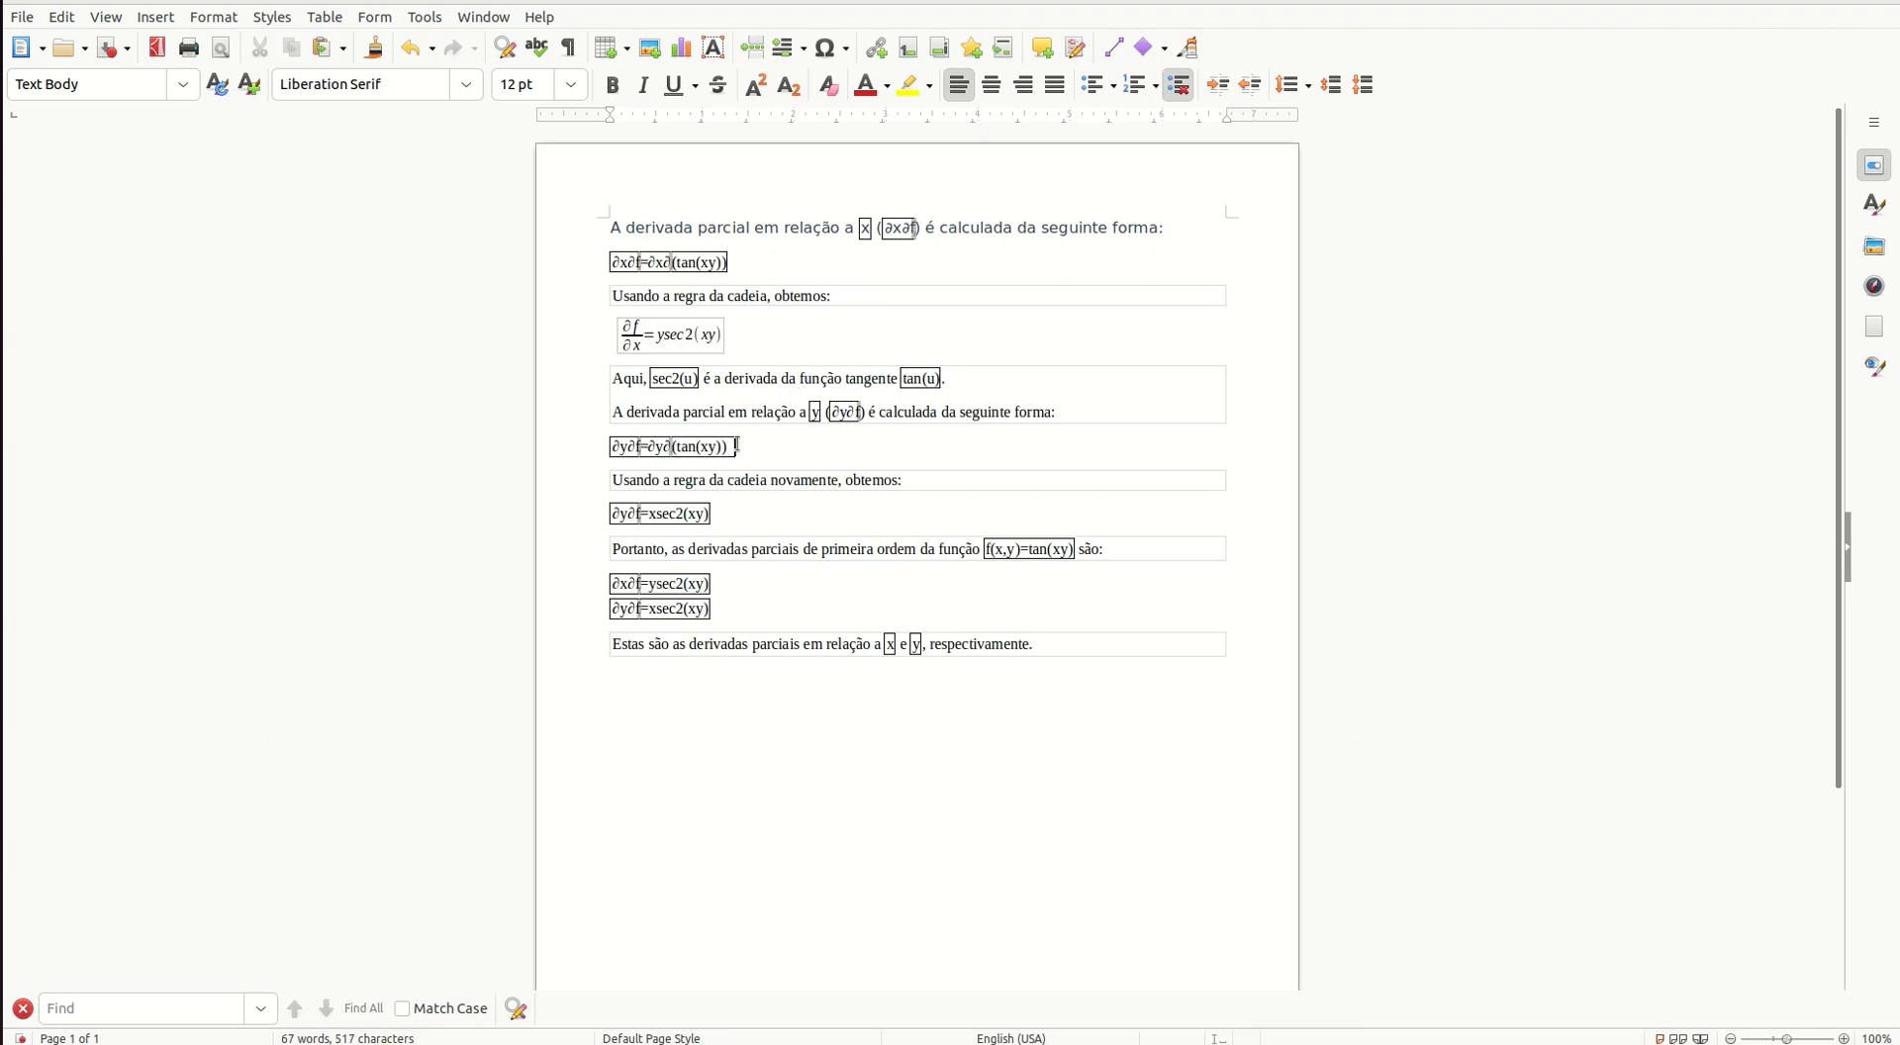
# Insert a formula object after the plain-text ∂y∂f=∂y∂(tan(xy)) line, containing a fraction with partial f as numerator
pyautogui.click(154, 17)
pyautogui.moveTo(205, 161)
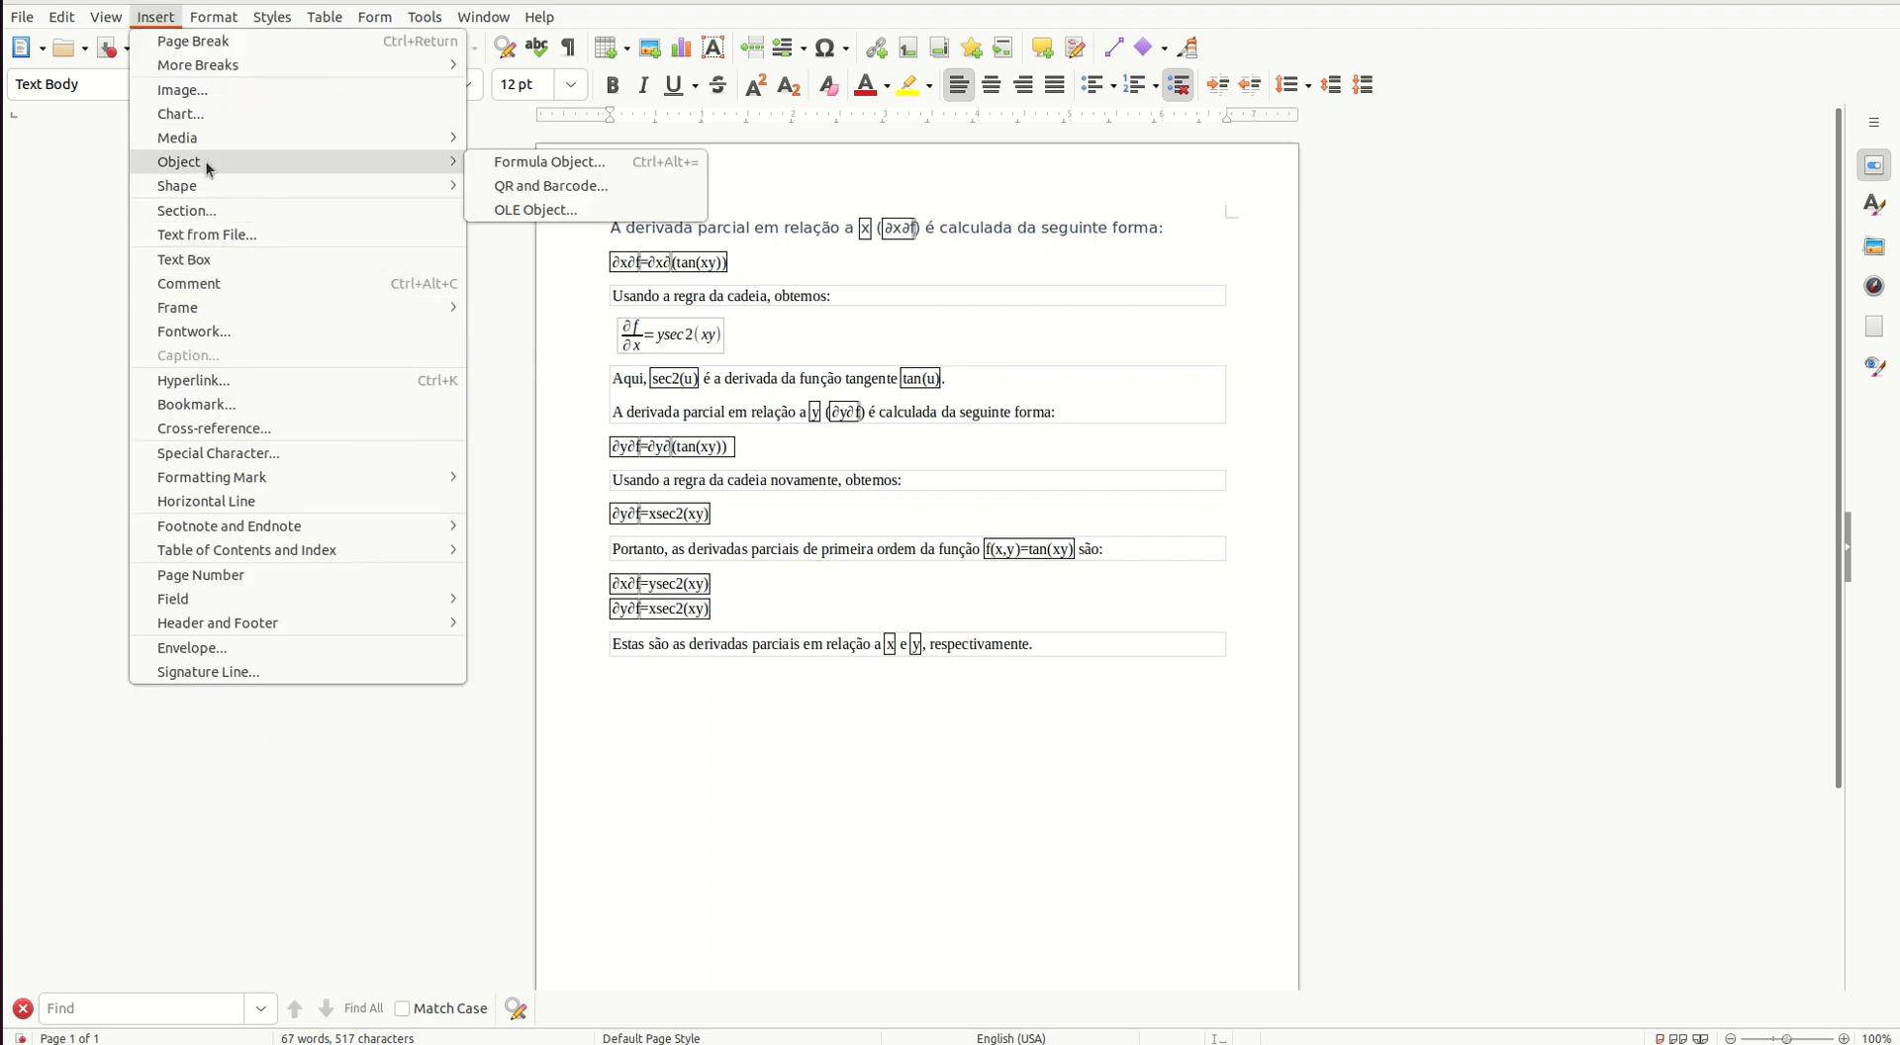
pyautogui.click(519, 162)
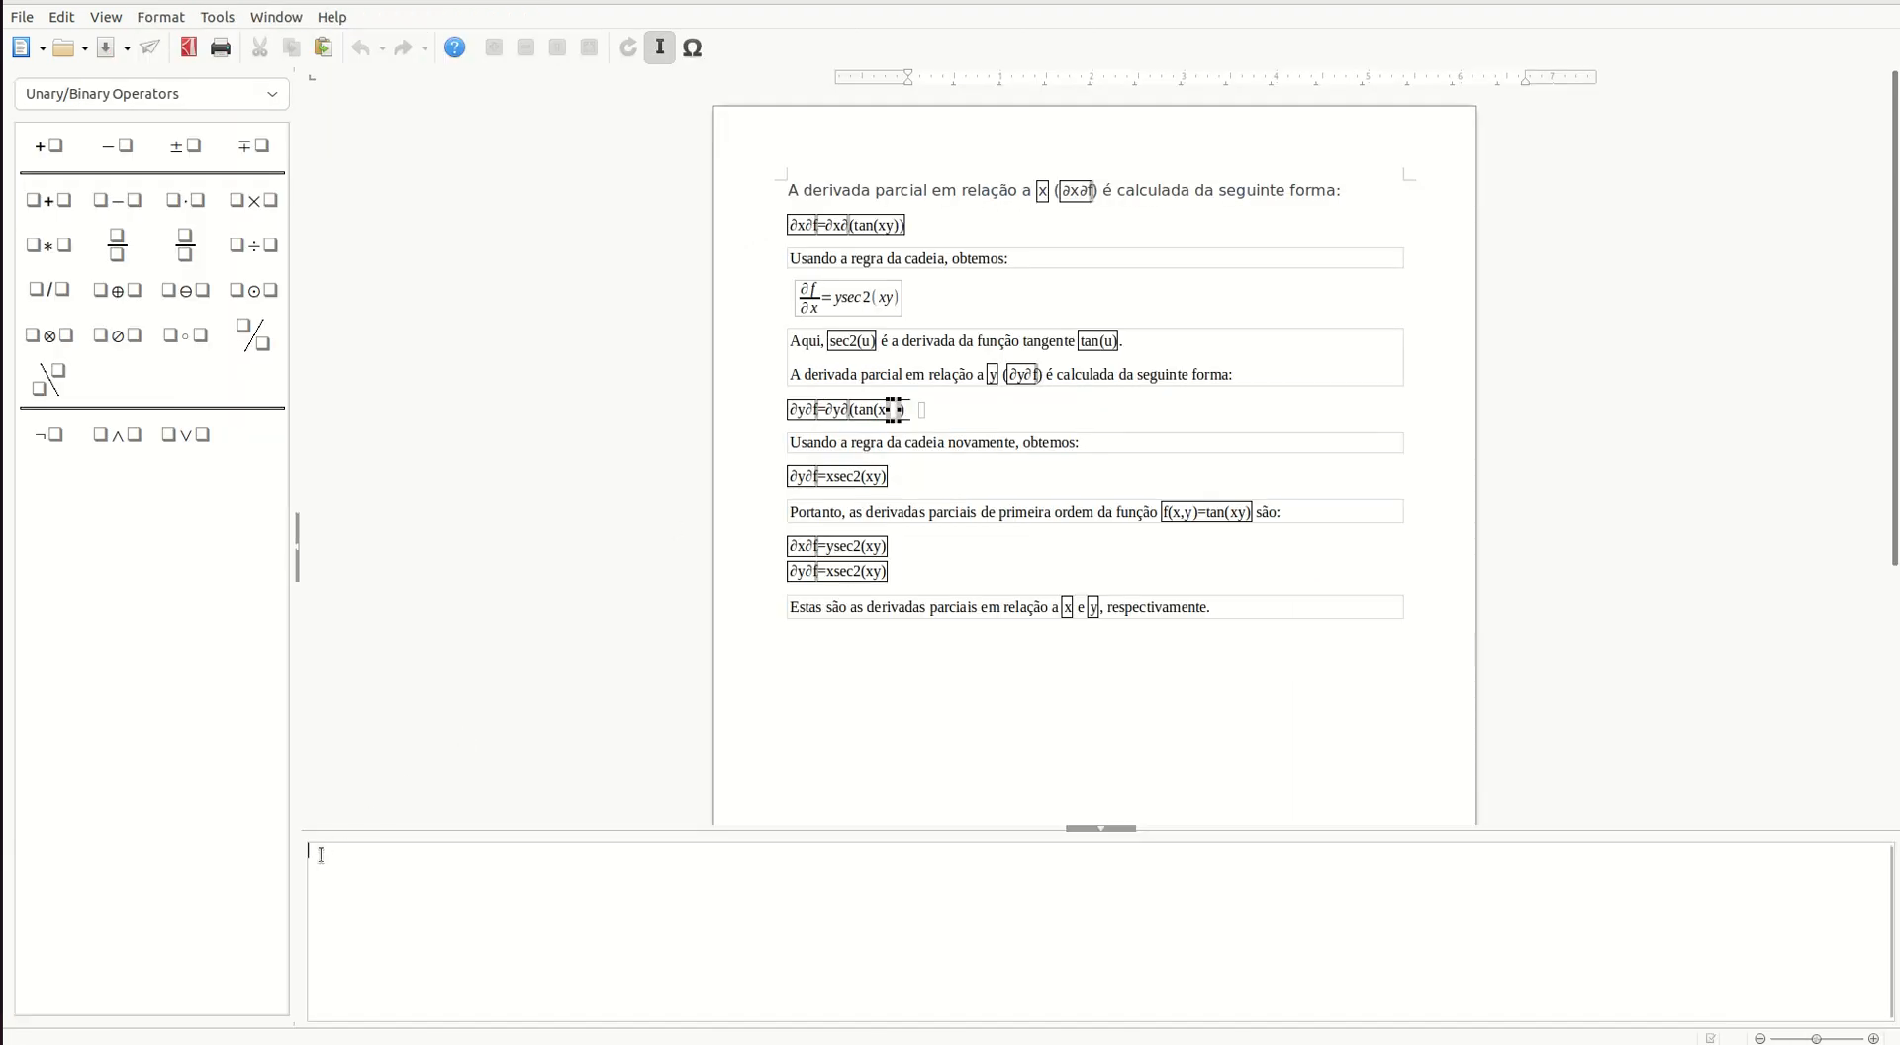
pyautogui.click(117, 244)
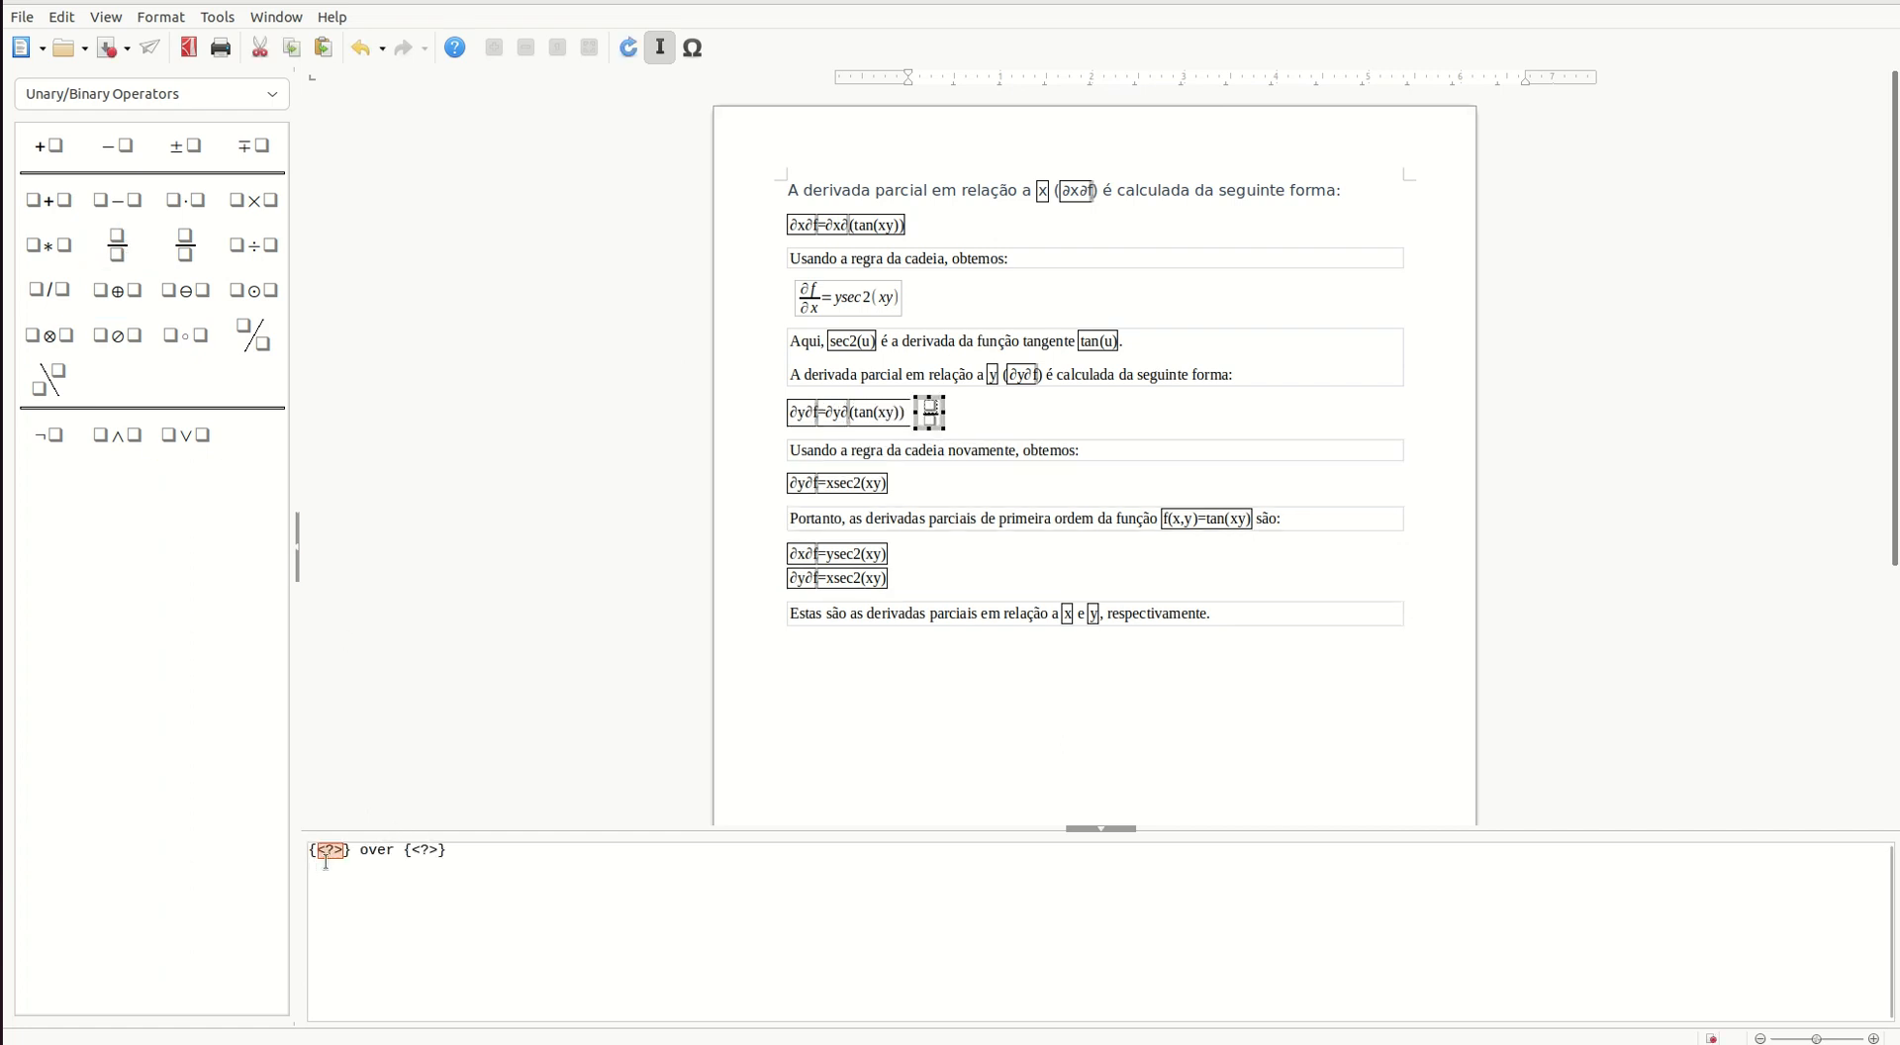
pyautogui.press('BackSpace')
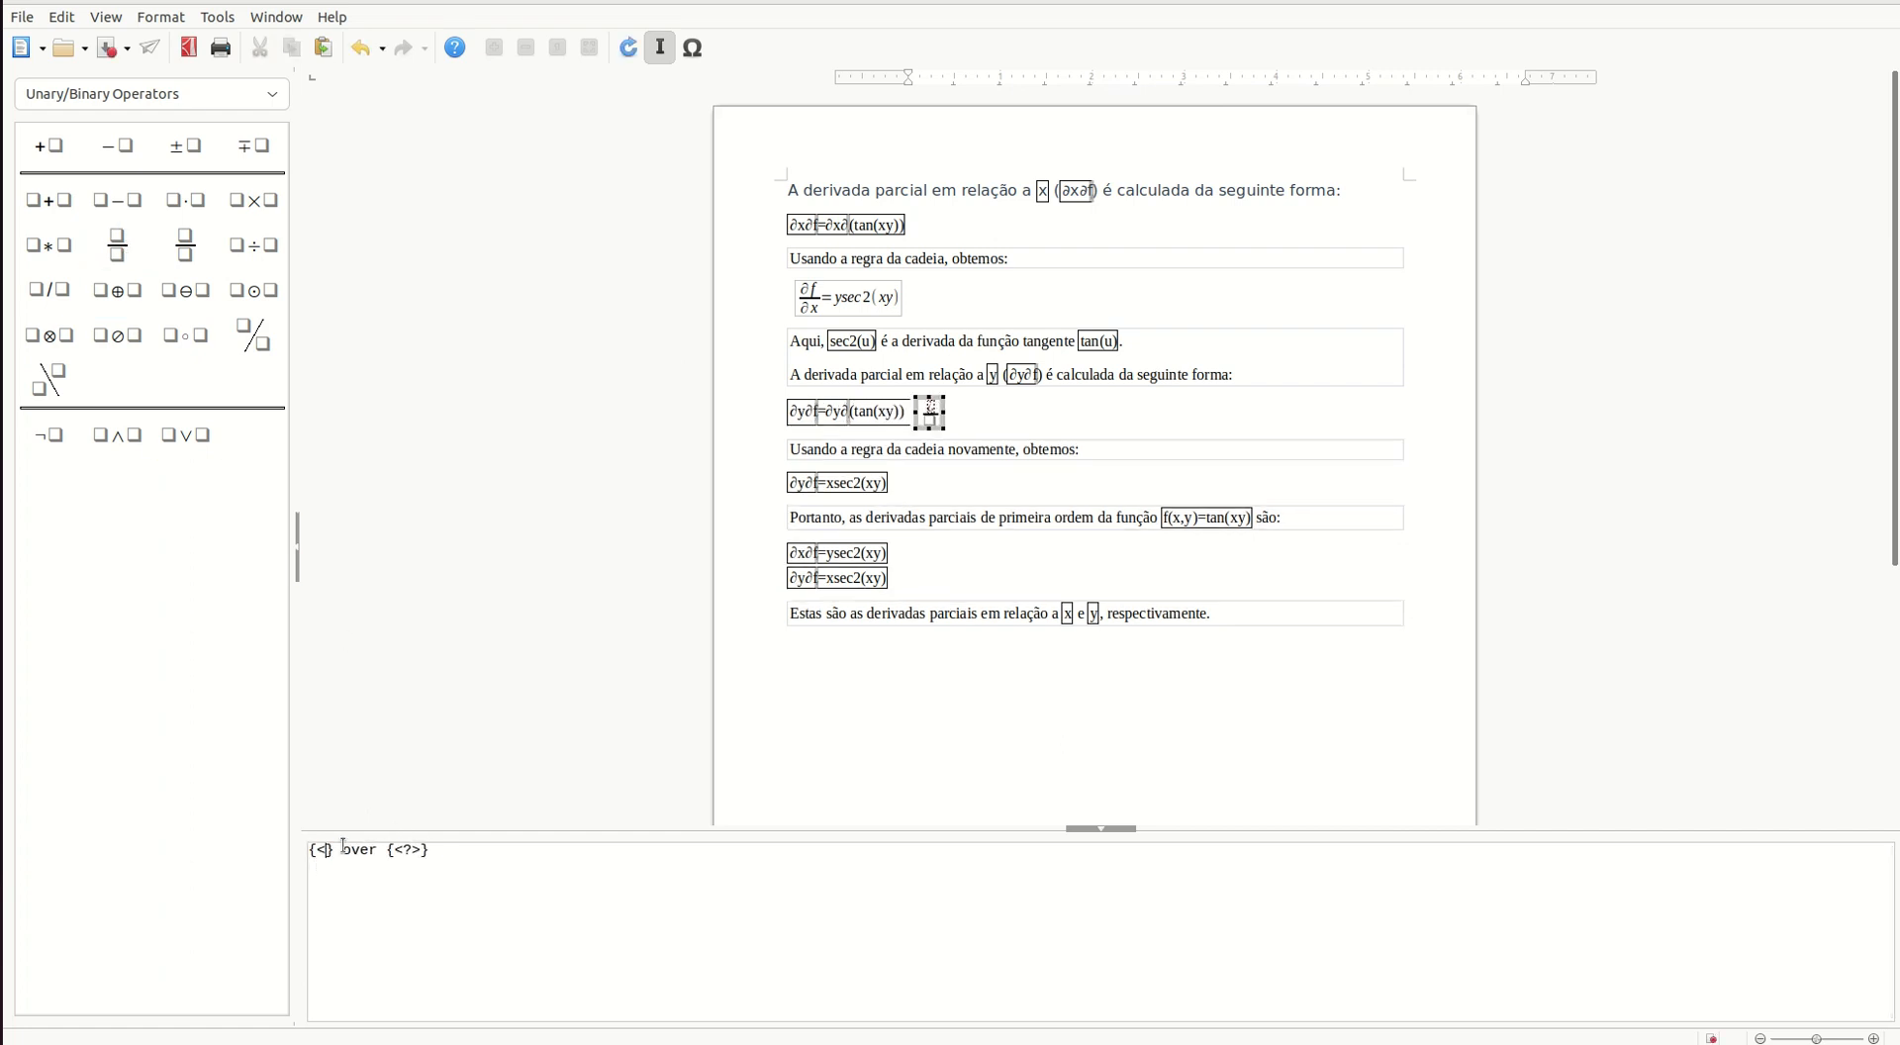
pyautogui.write('partial ')
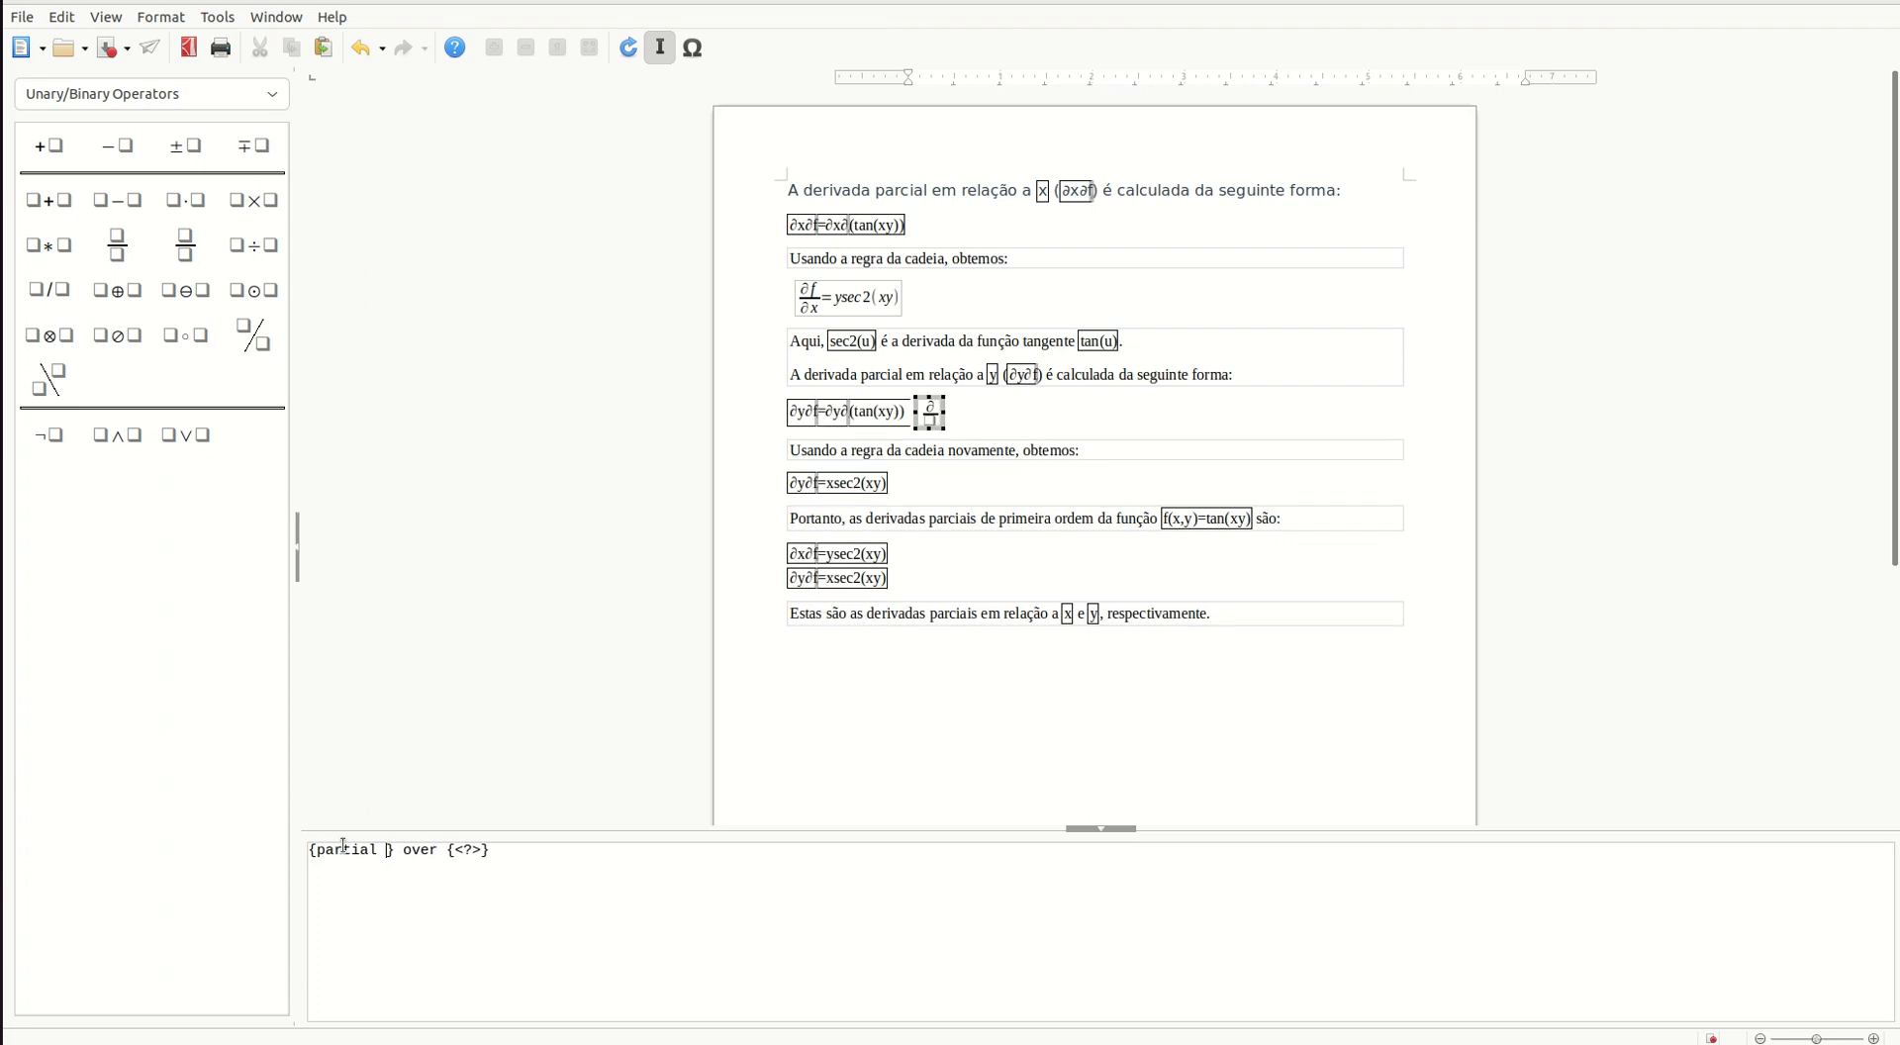
pyautogui.write('f')
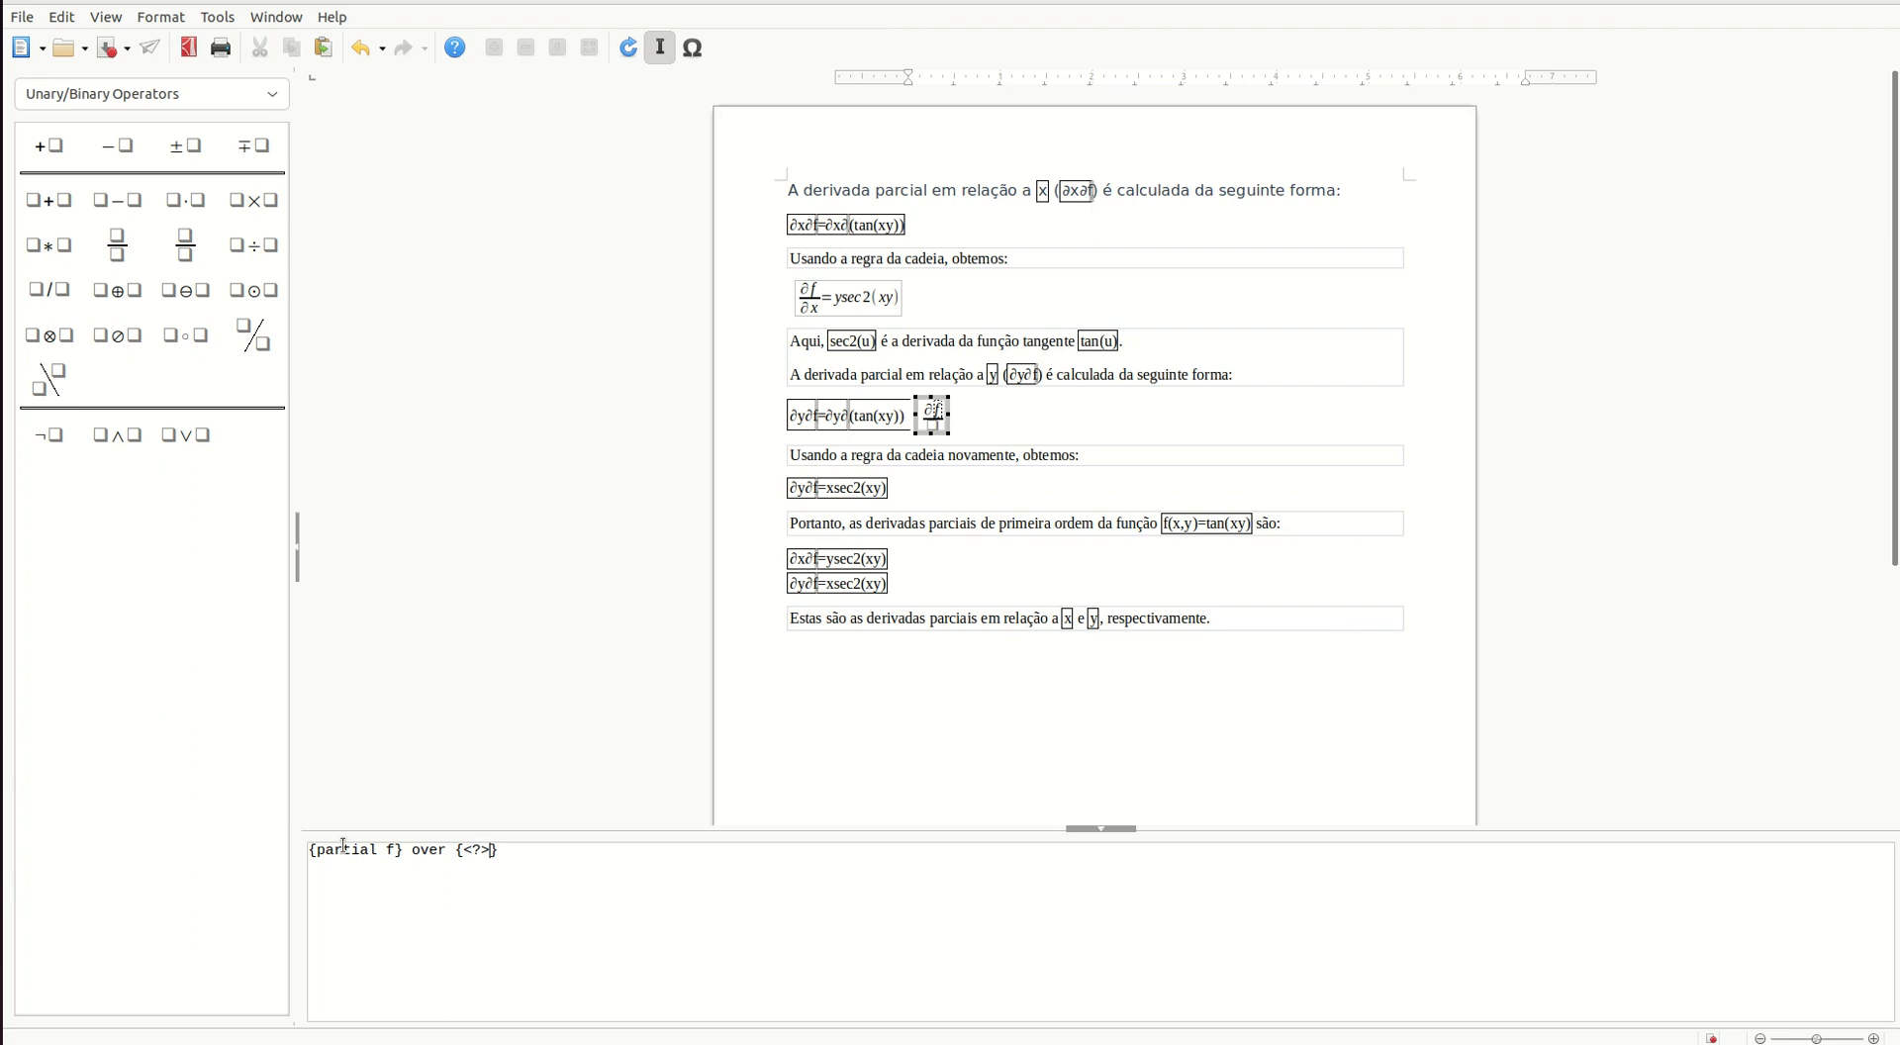
# Replace the fraction's denominator placeholder with partial y
pyautogui.press('BackSpace')
pyautogui.press('BackSpace')
pyautogui.press('BackSpace')
pyautogui.write('partial')
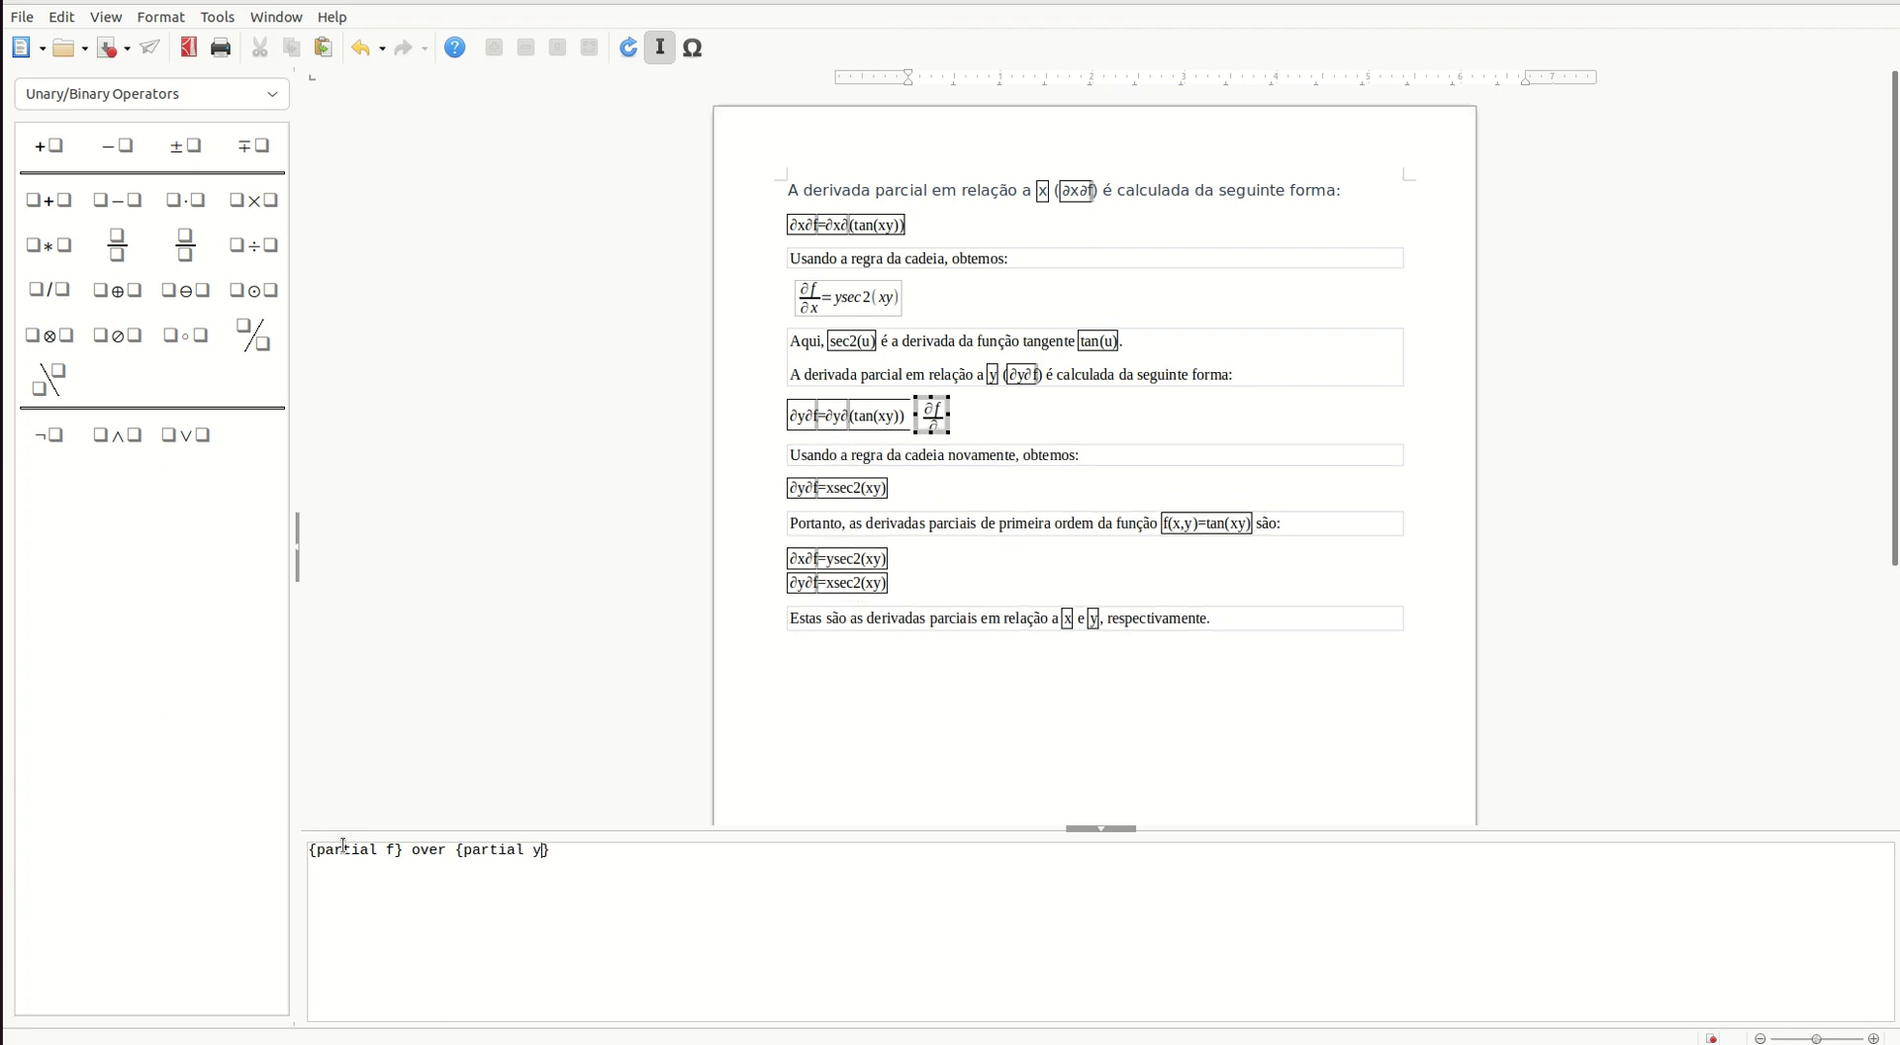
pyautogui.write(' y} =')
# Complete the formula code as {partial f} over {partial y} = tan(xy) and leave the formula editor
pyautogui.press('BackSpace')
pyautogui.write('tan(')
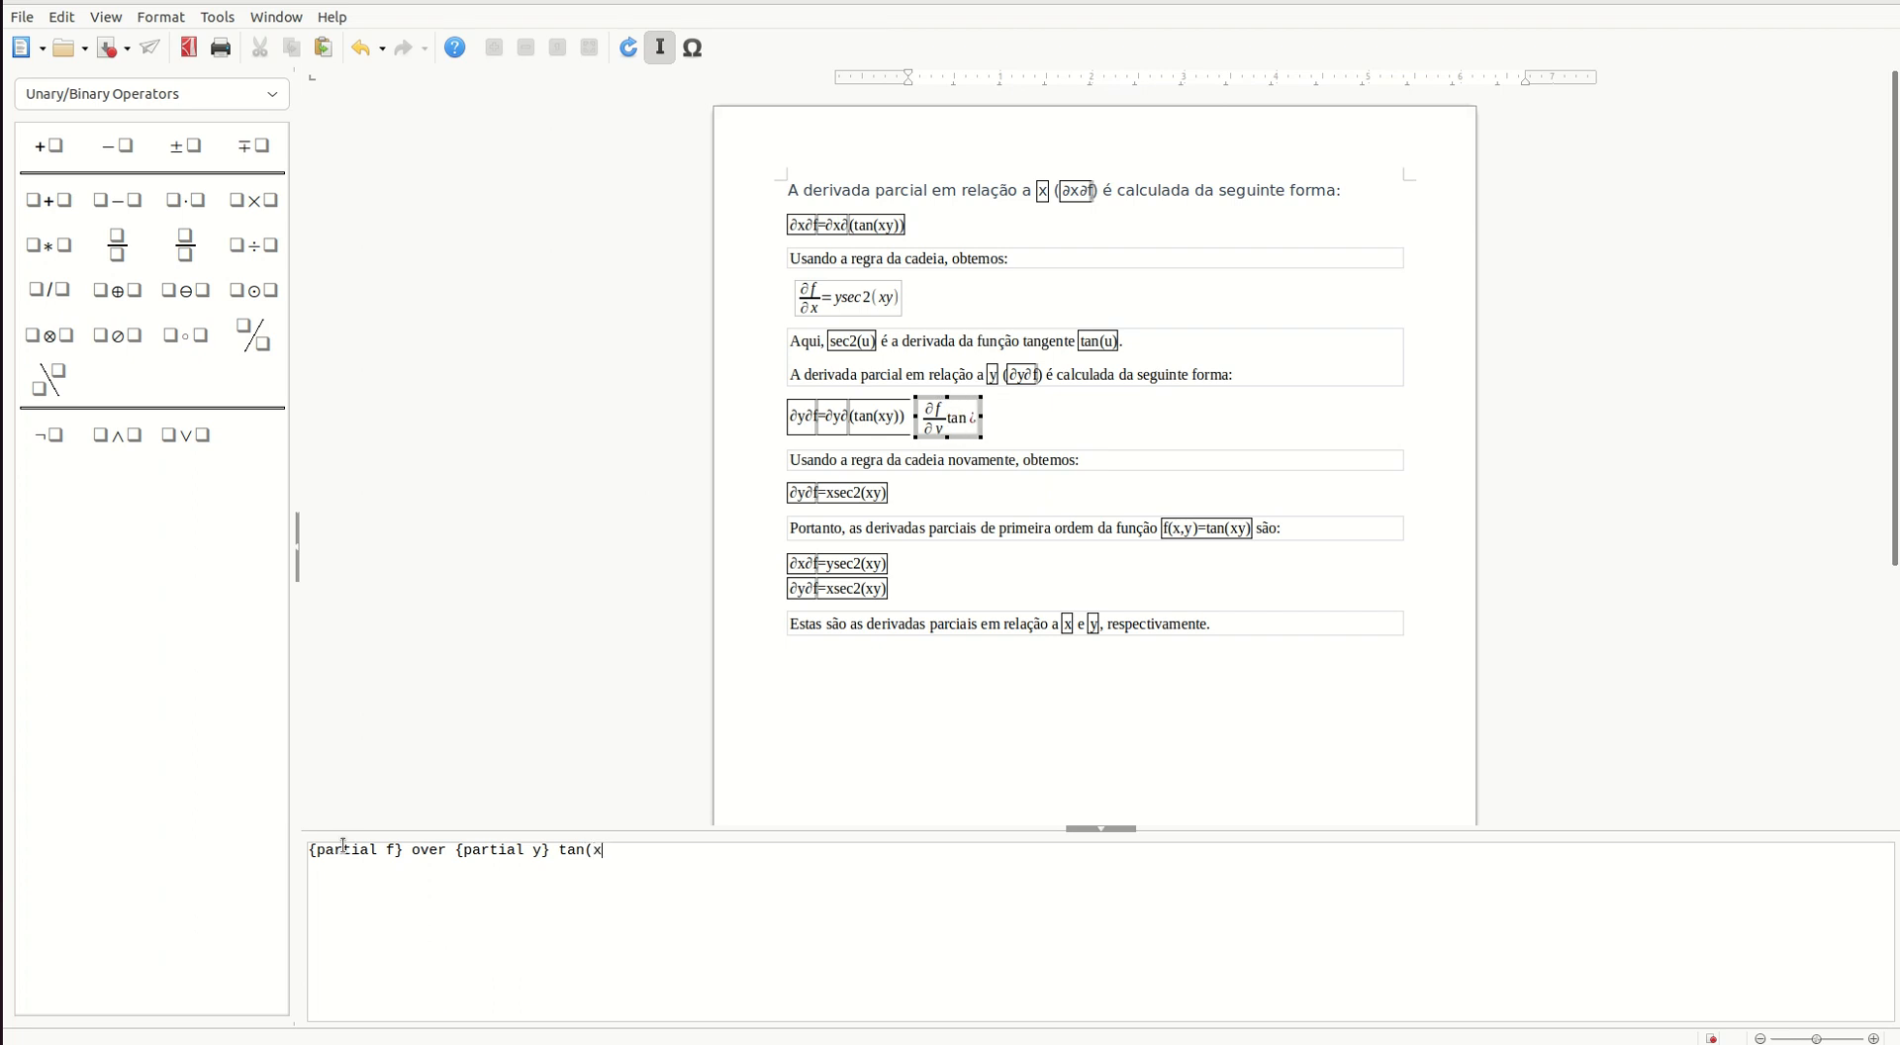
pyautogui.write('xy)')
pyautogui.write('=')
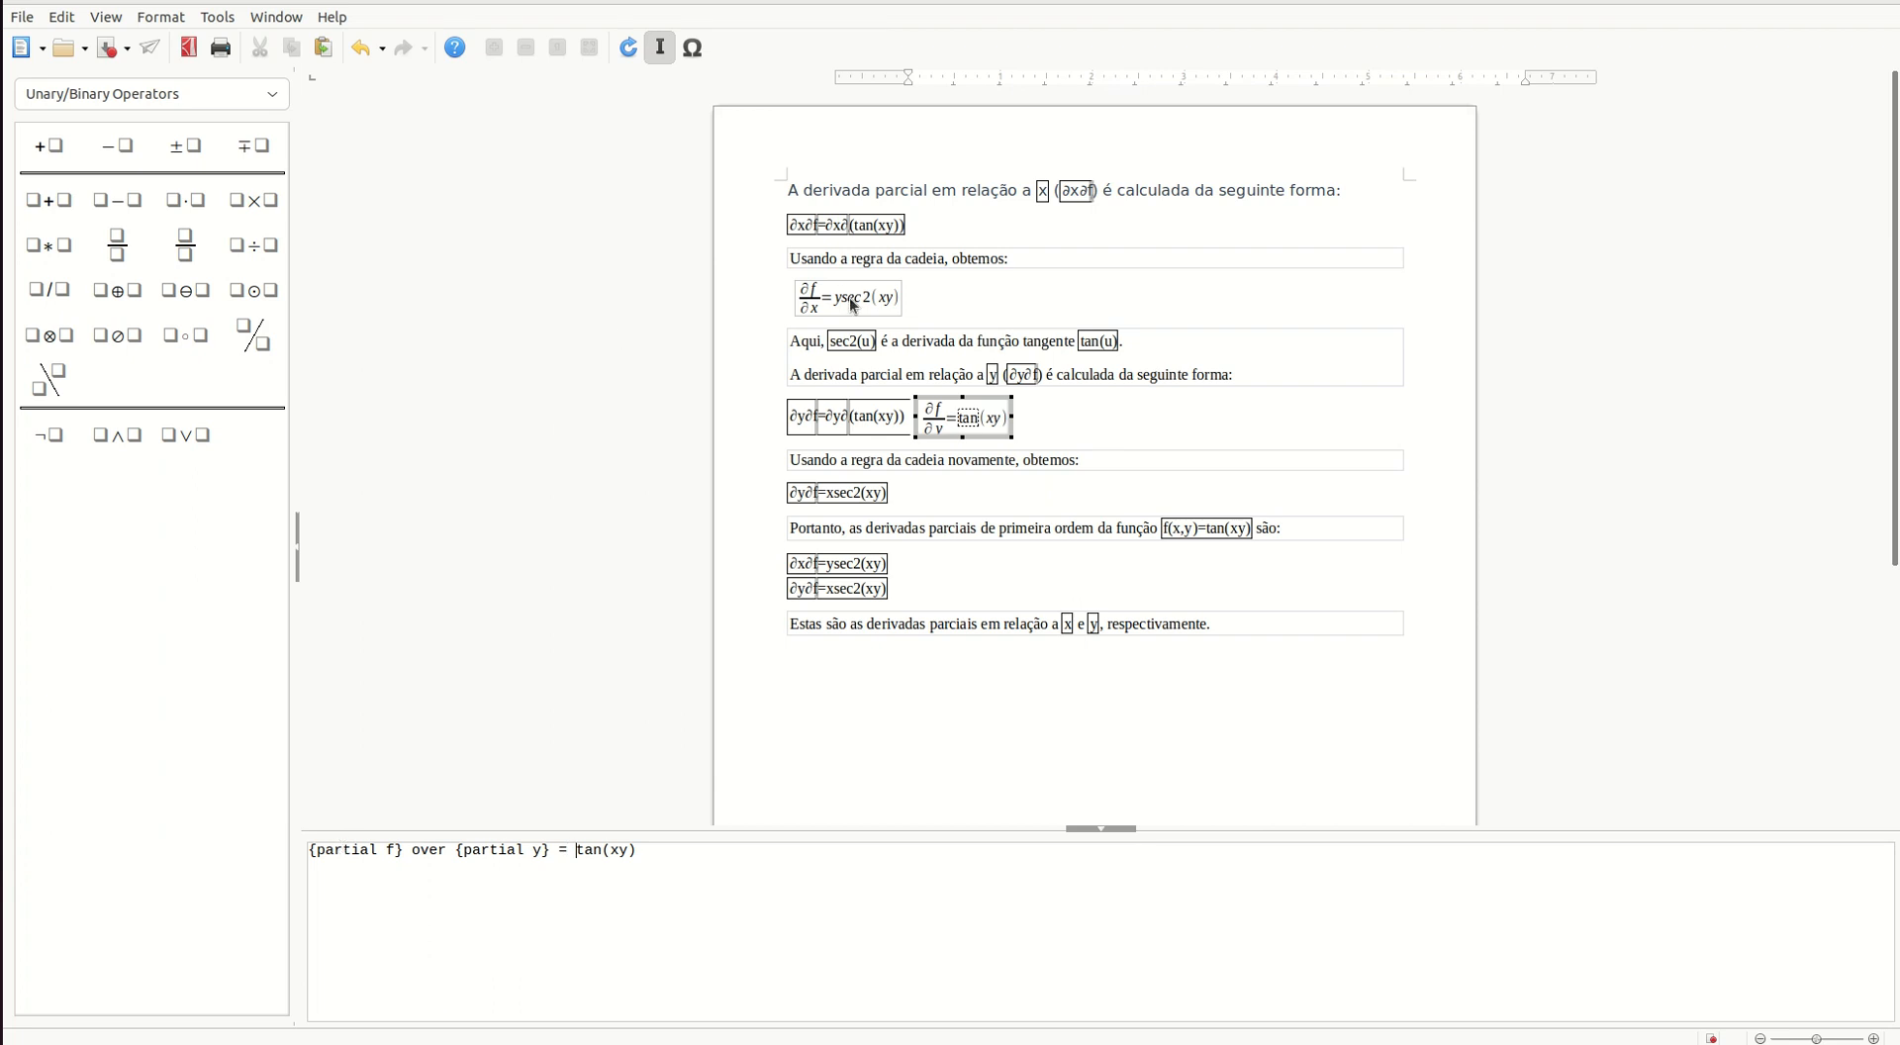
pyautogui.press('Escape')
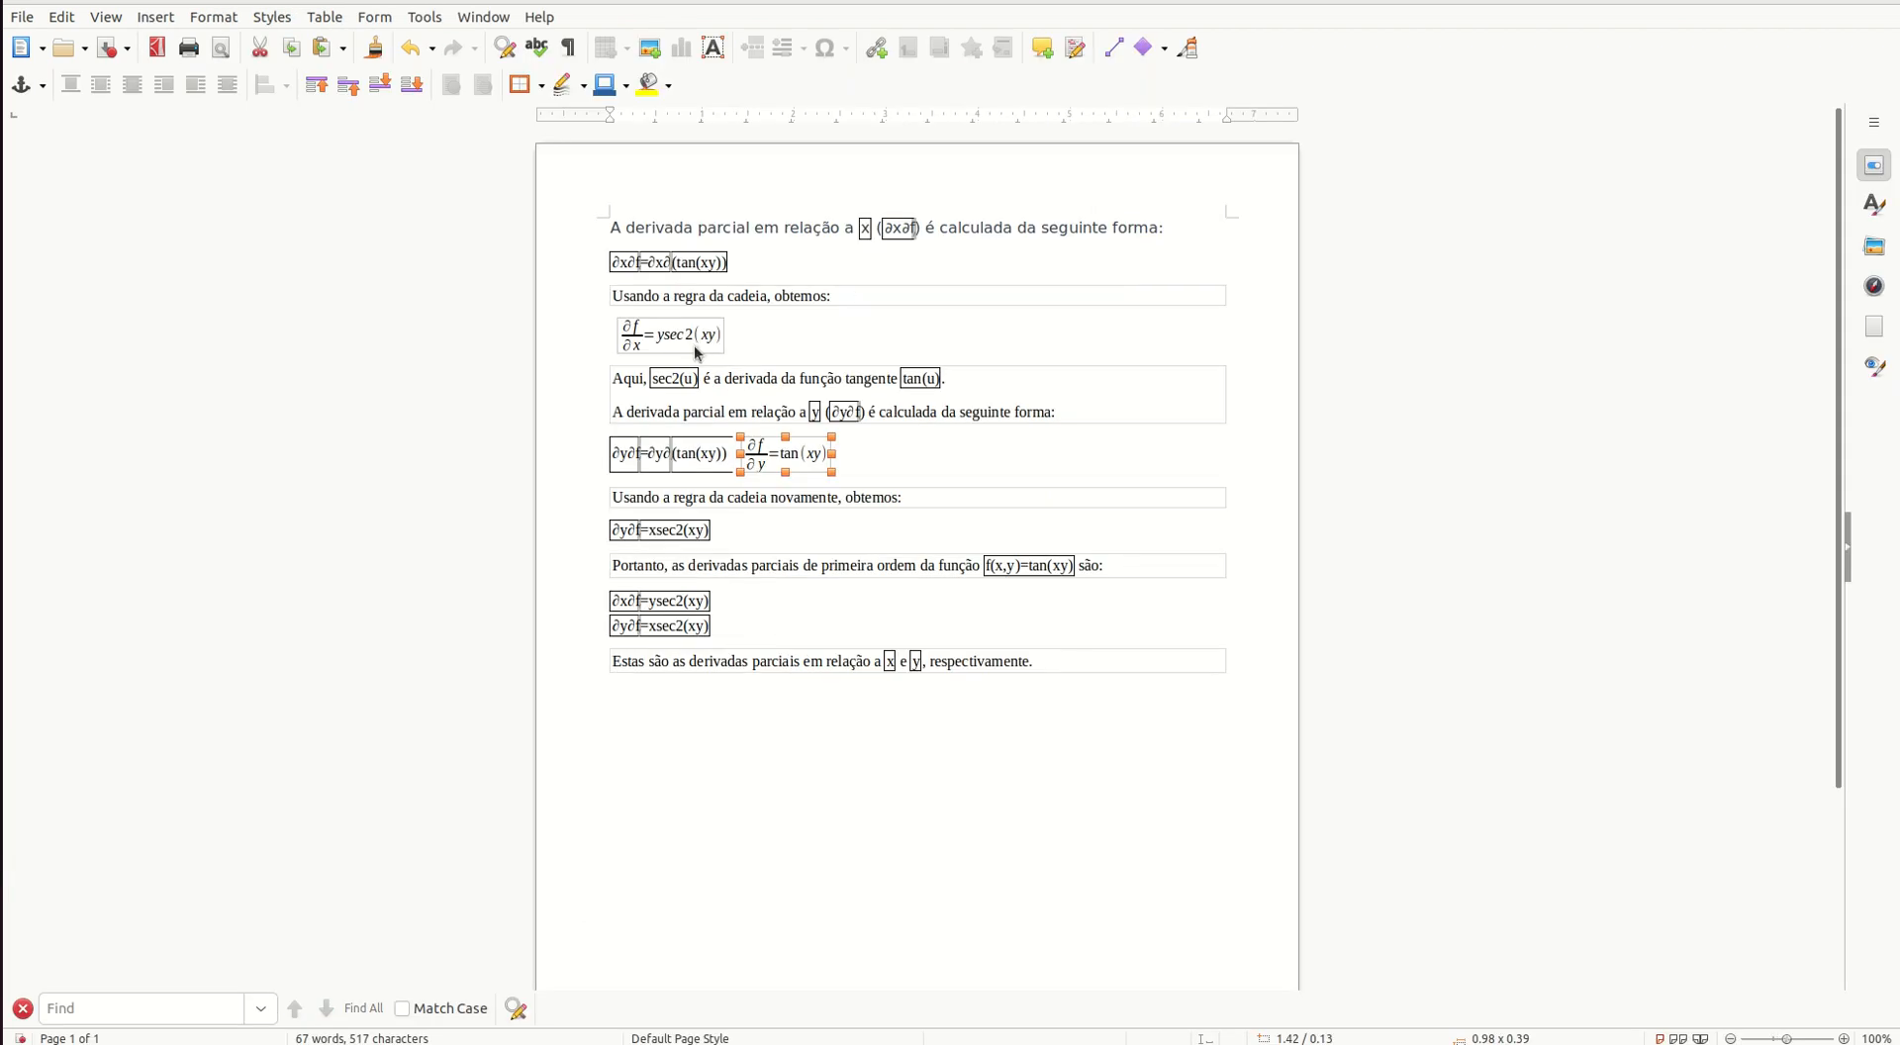
# Edit the ∂f/∂x formula so the 2 becomes an exponent, ysec^2(xy), and leave the formula editor
pyautogui.doubleClick(690, 341)
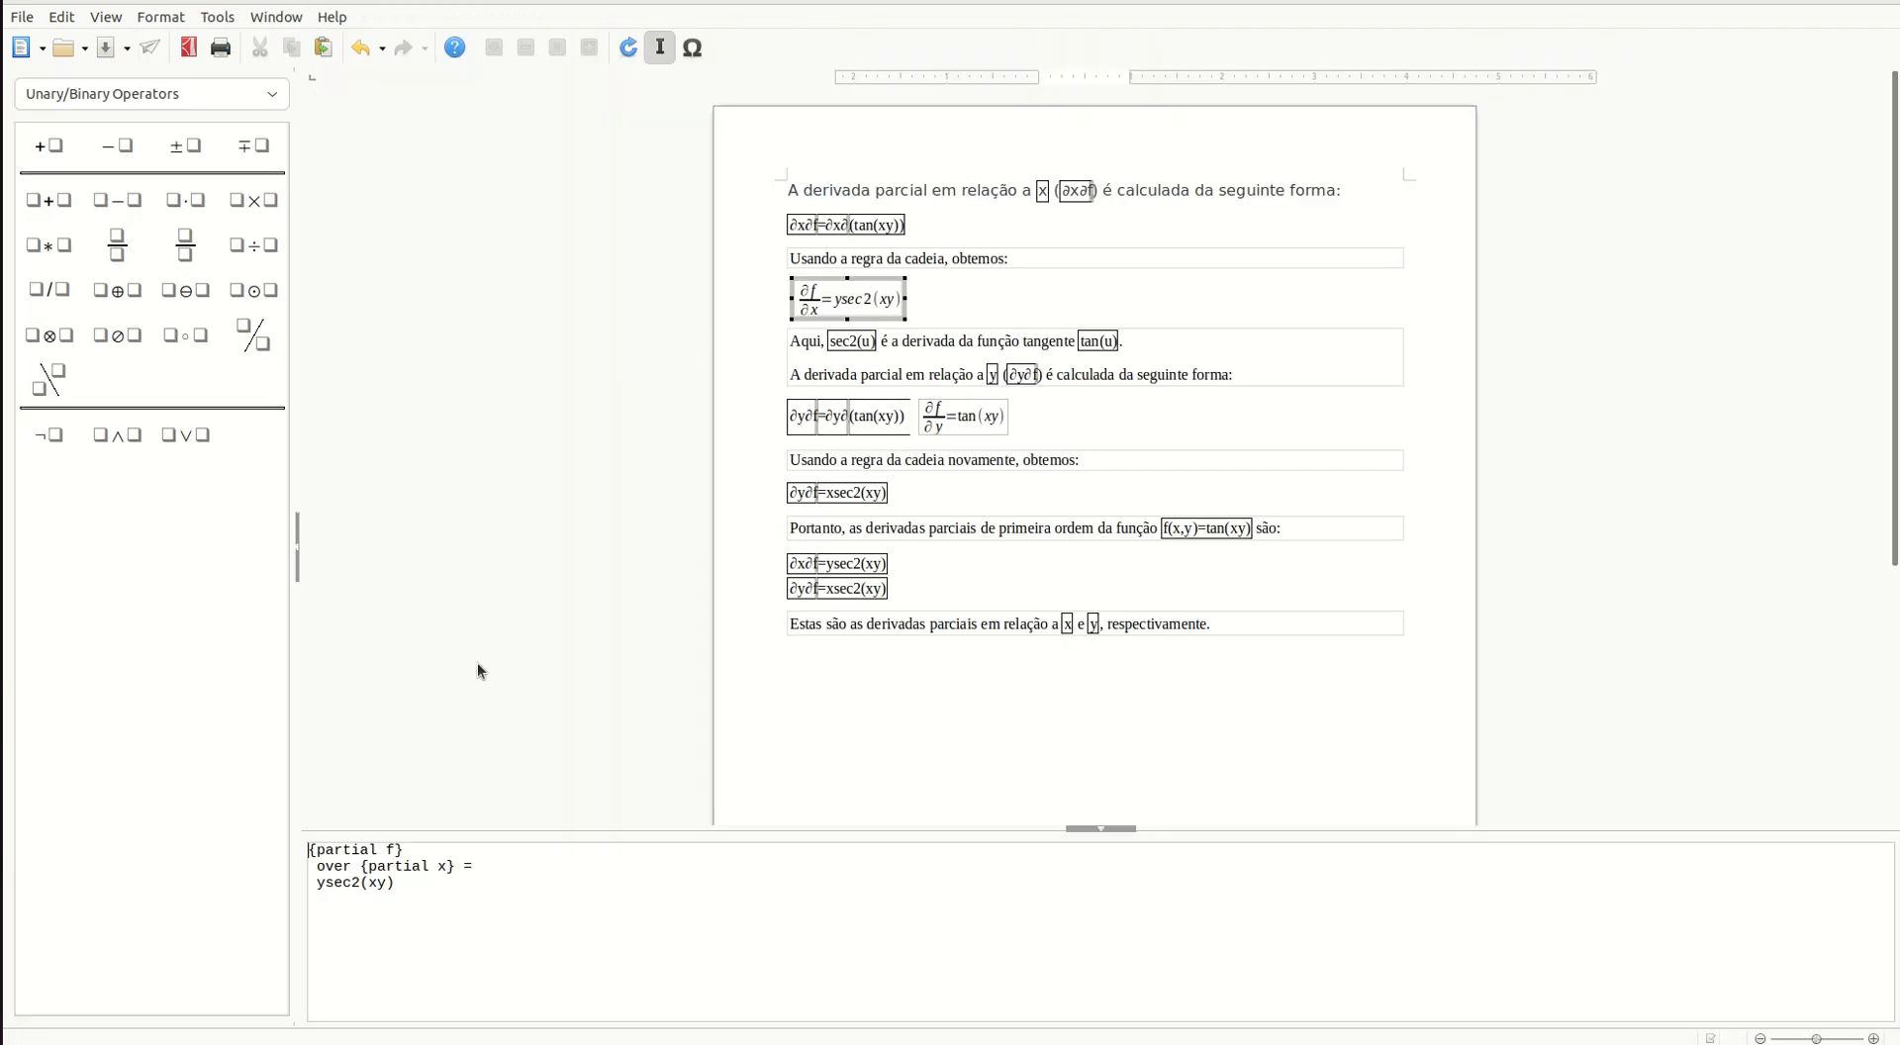
pyautogui.click(359, 881)
pyautogui.press('BackSpace')
pyautogui.write('^2')
pyautogui.press('Return')
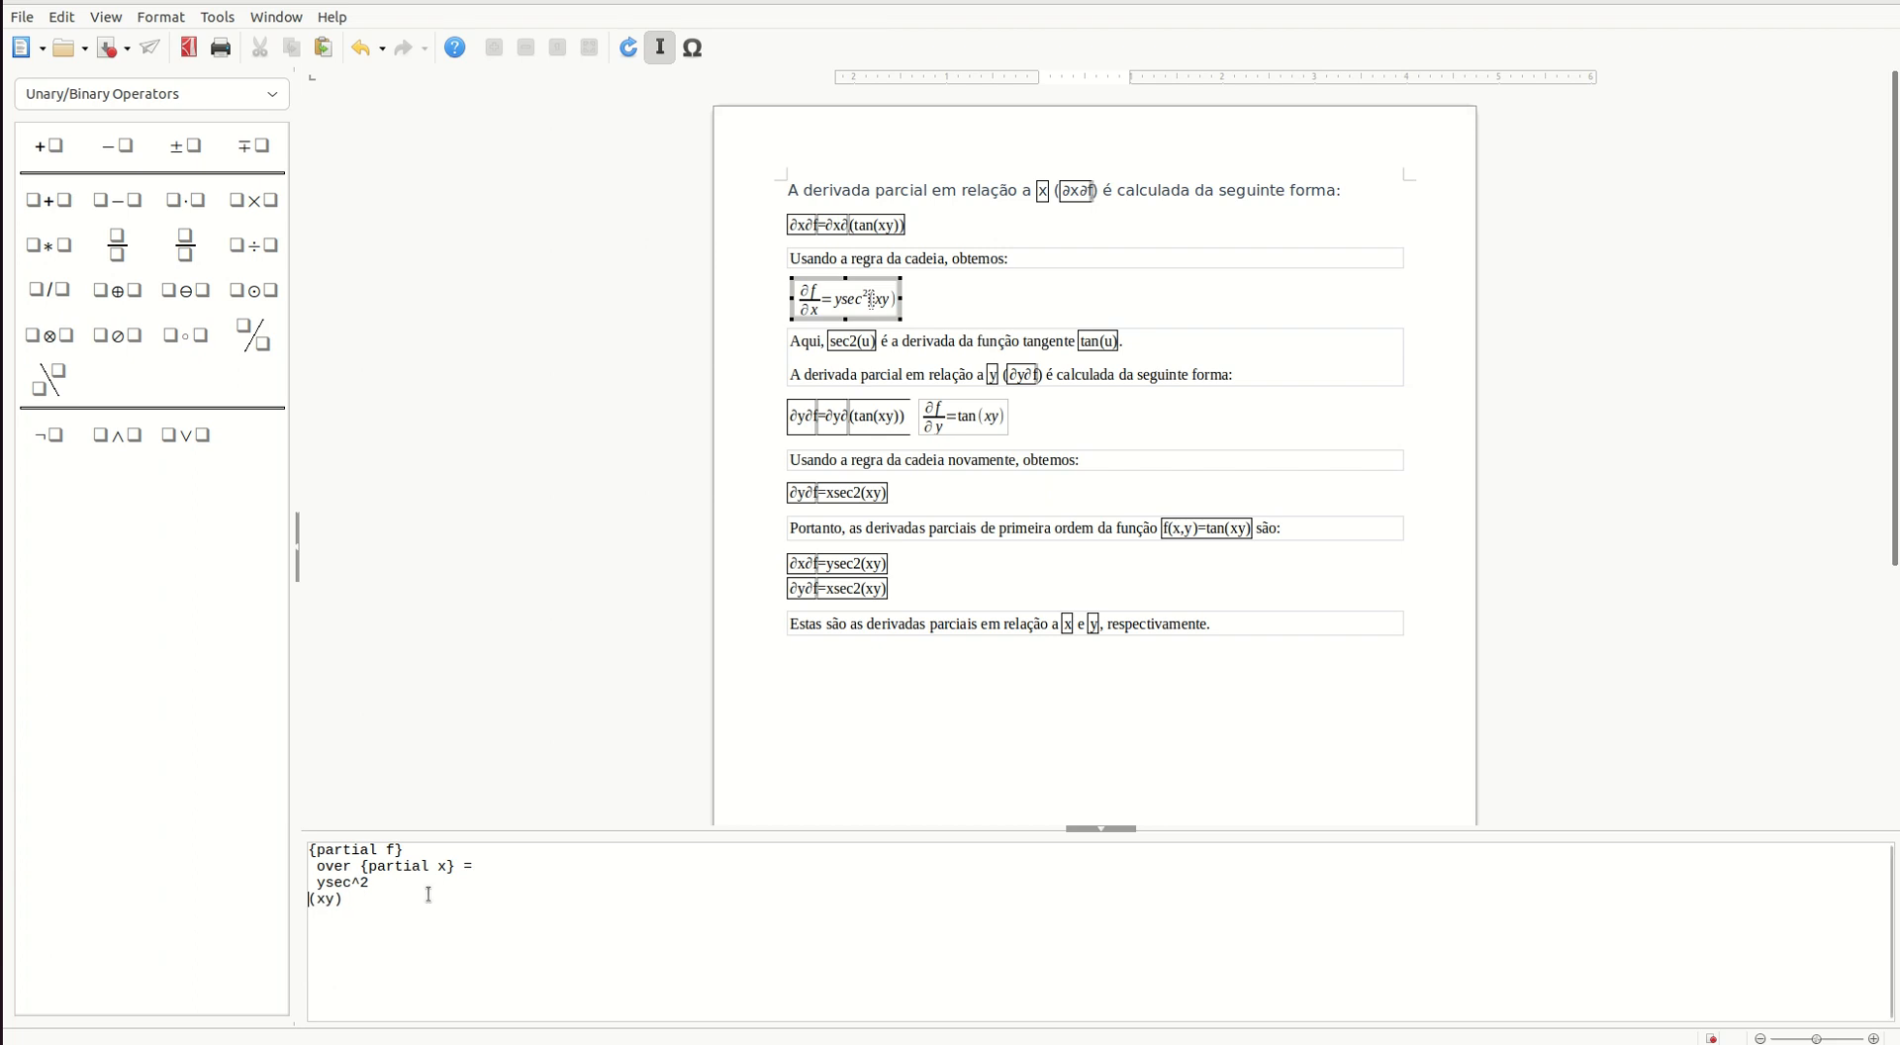
pyautogui.press('BackSpace')
pyautogui.click(945, 286)
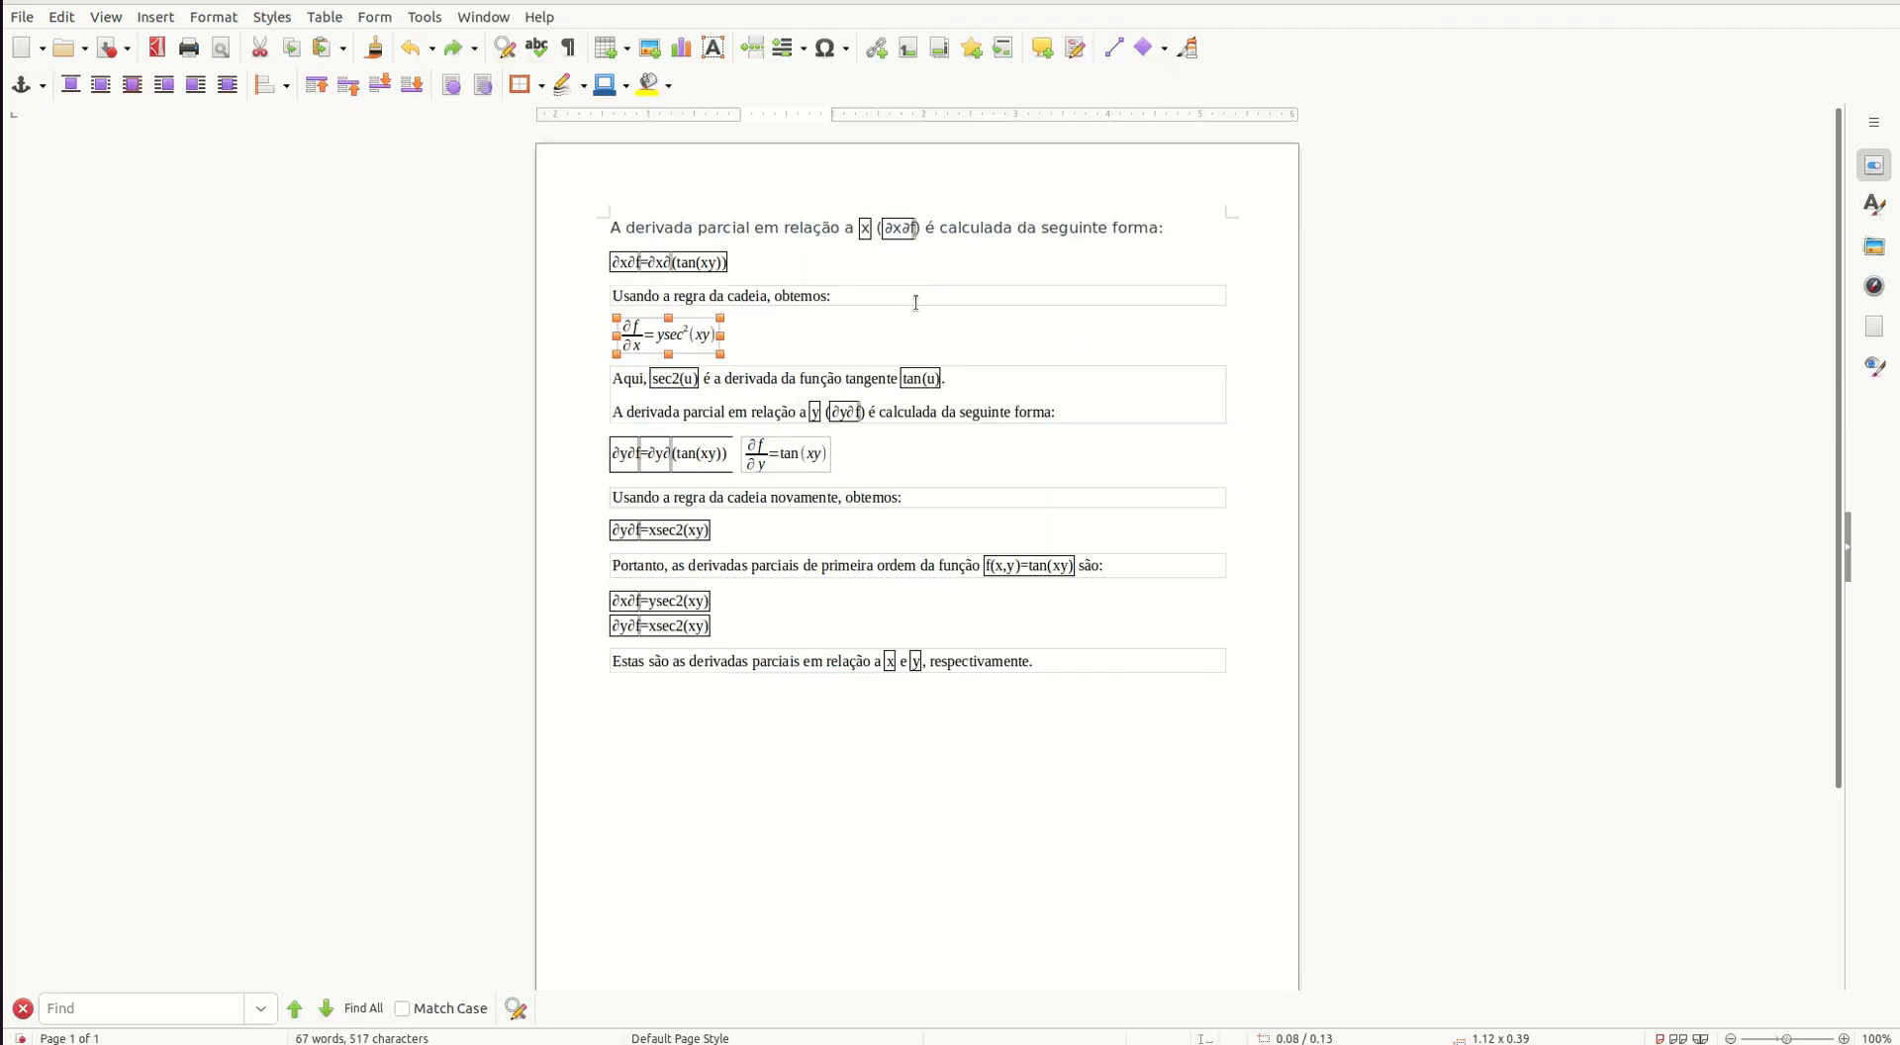
pyautogui.click(810, 337)
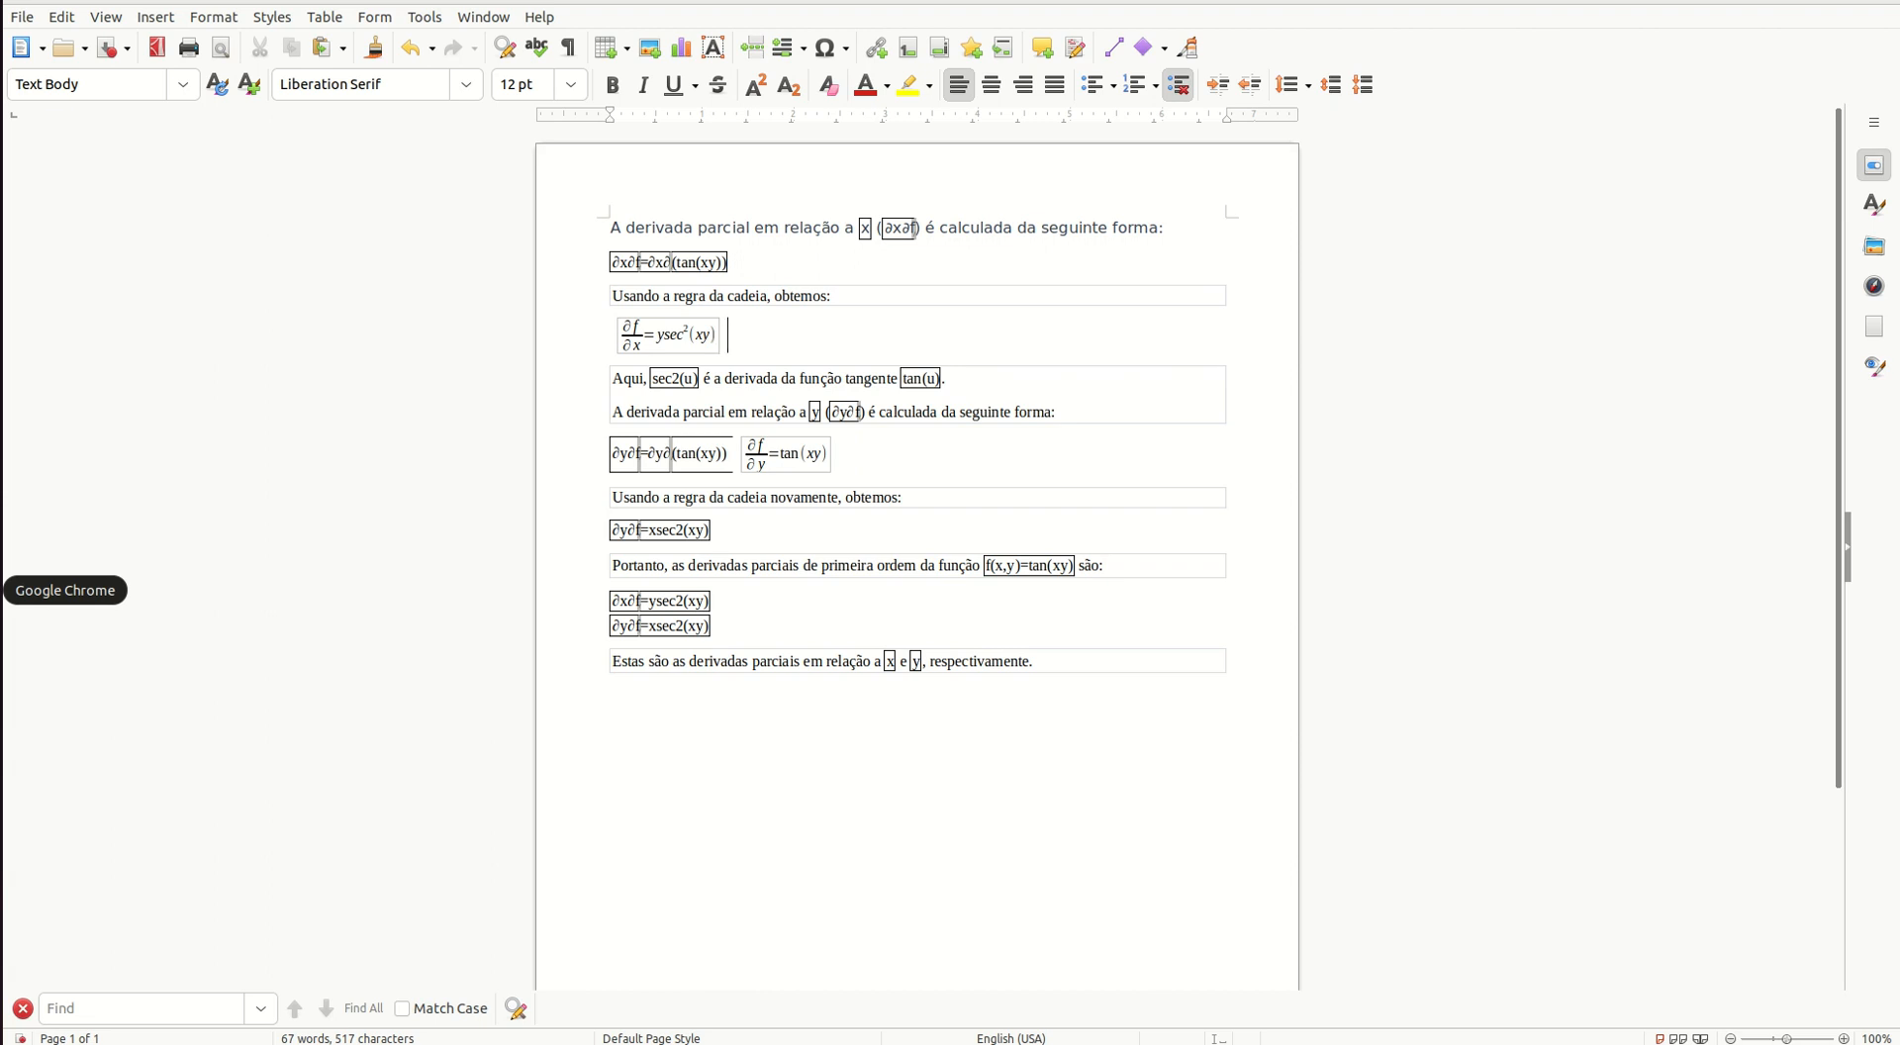
# Switch to ChatGPT in Chrome and send the prompt "Calcule as segundas derivadas."
pyautogui.click(24, 590)
pyautogui.click(678, 805)
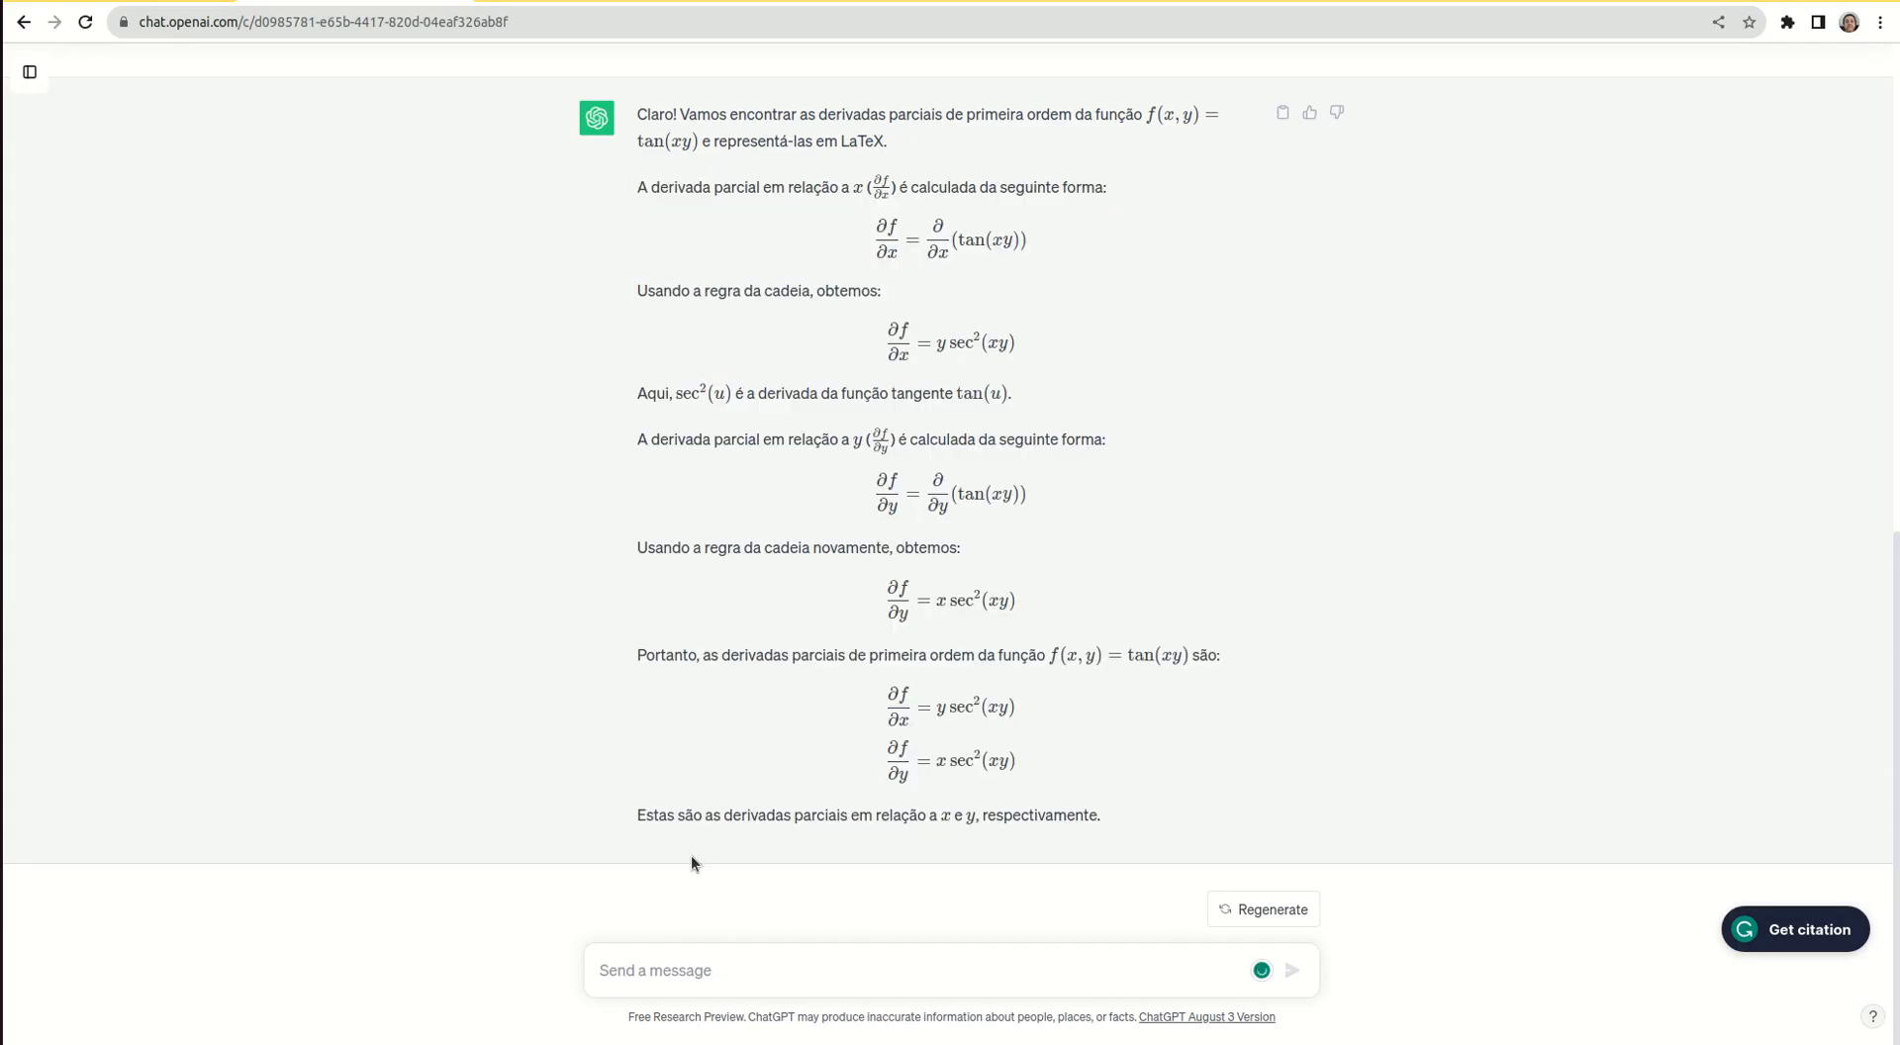
pyautogui.write('Calcule as segundas deria')
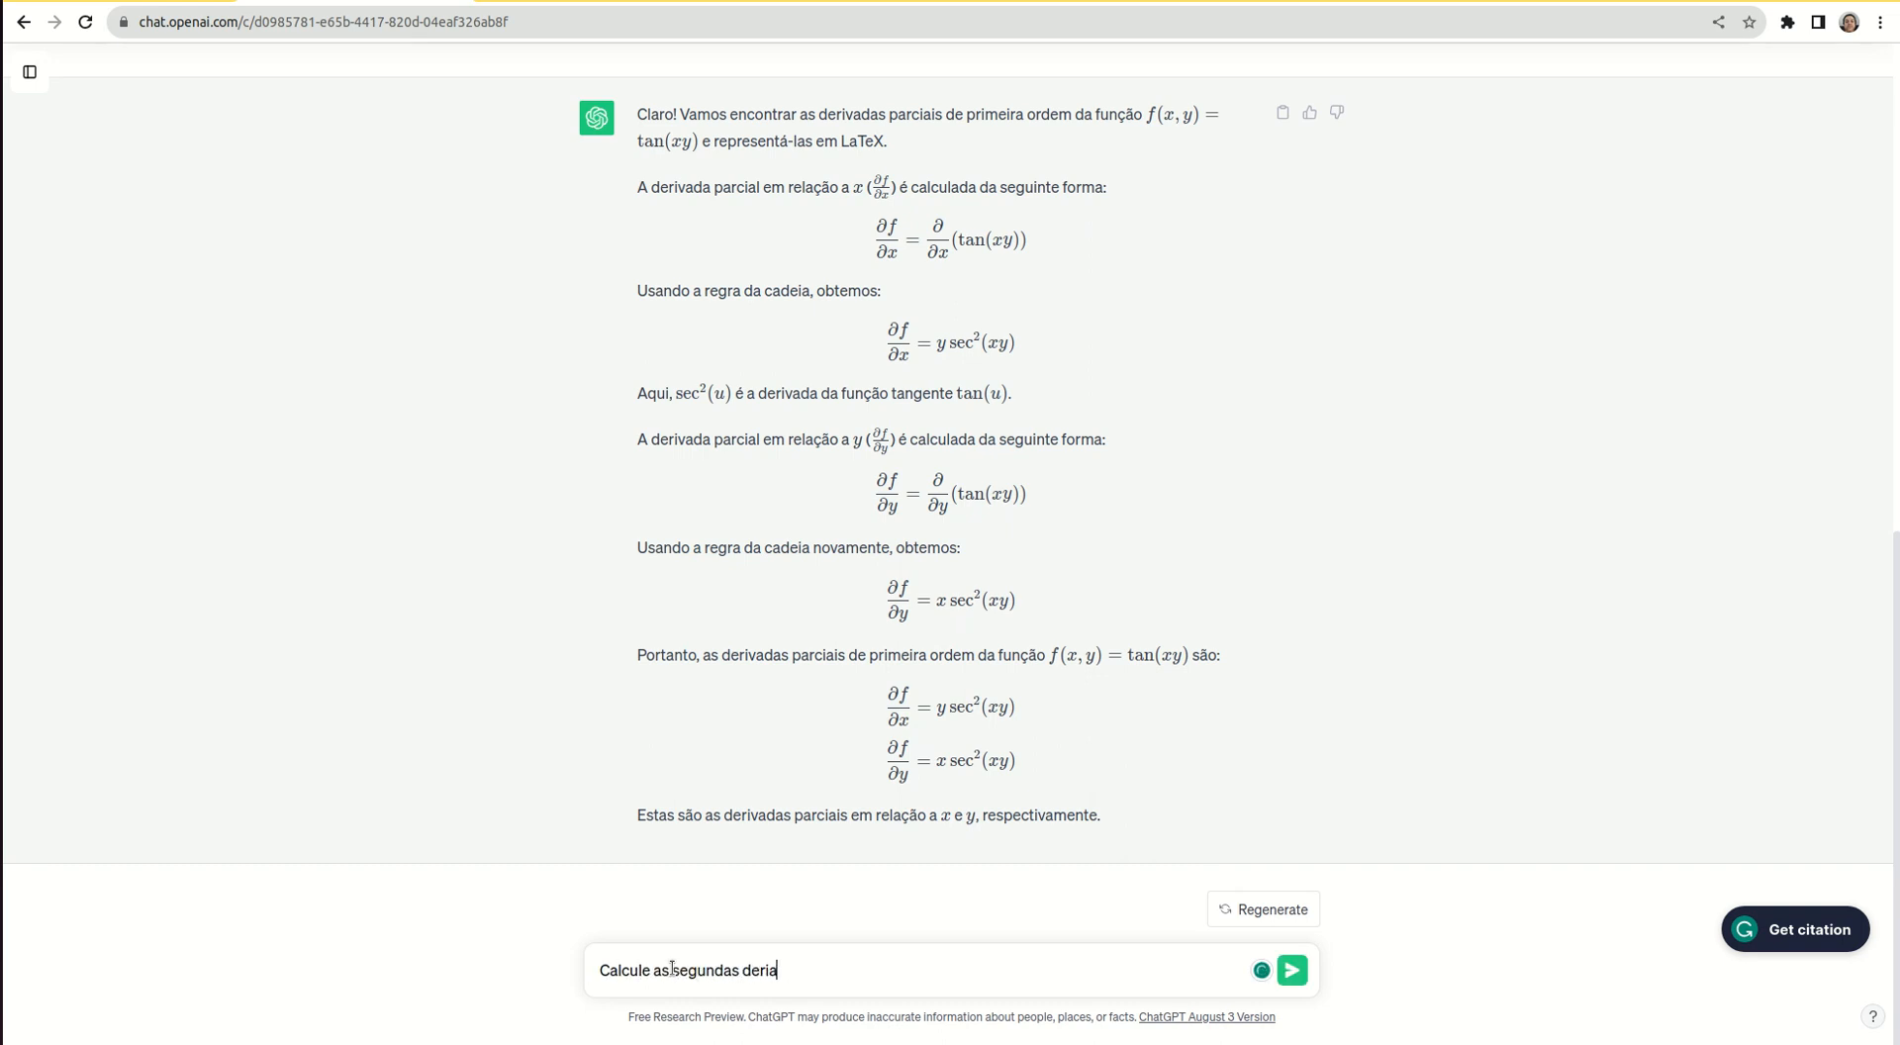
pyautogui.press('BackSpace')
pyautogui.write('vadas.')
pyautogui.press('Return')
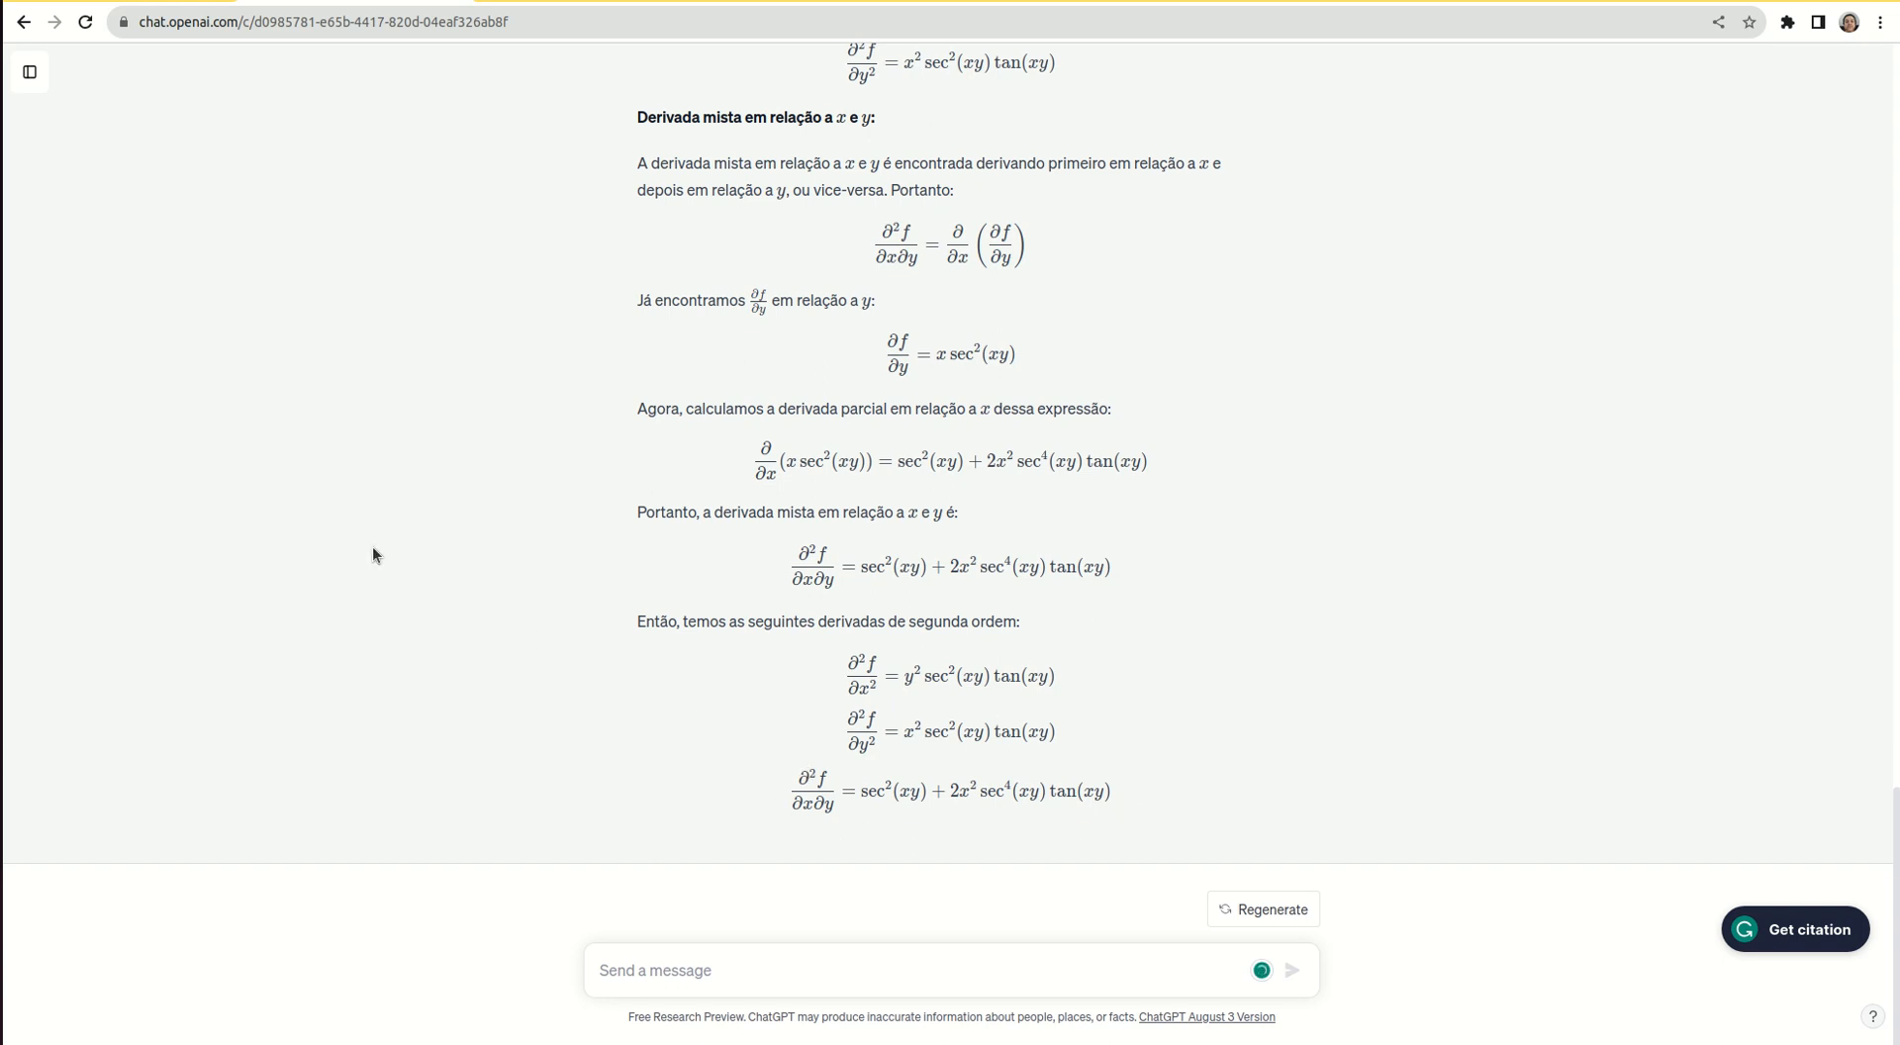
# Check the textbook PDF and the exercise list in the Classroom assignment for the next exercises to solve
pyautogui.click(1, 264)
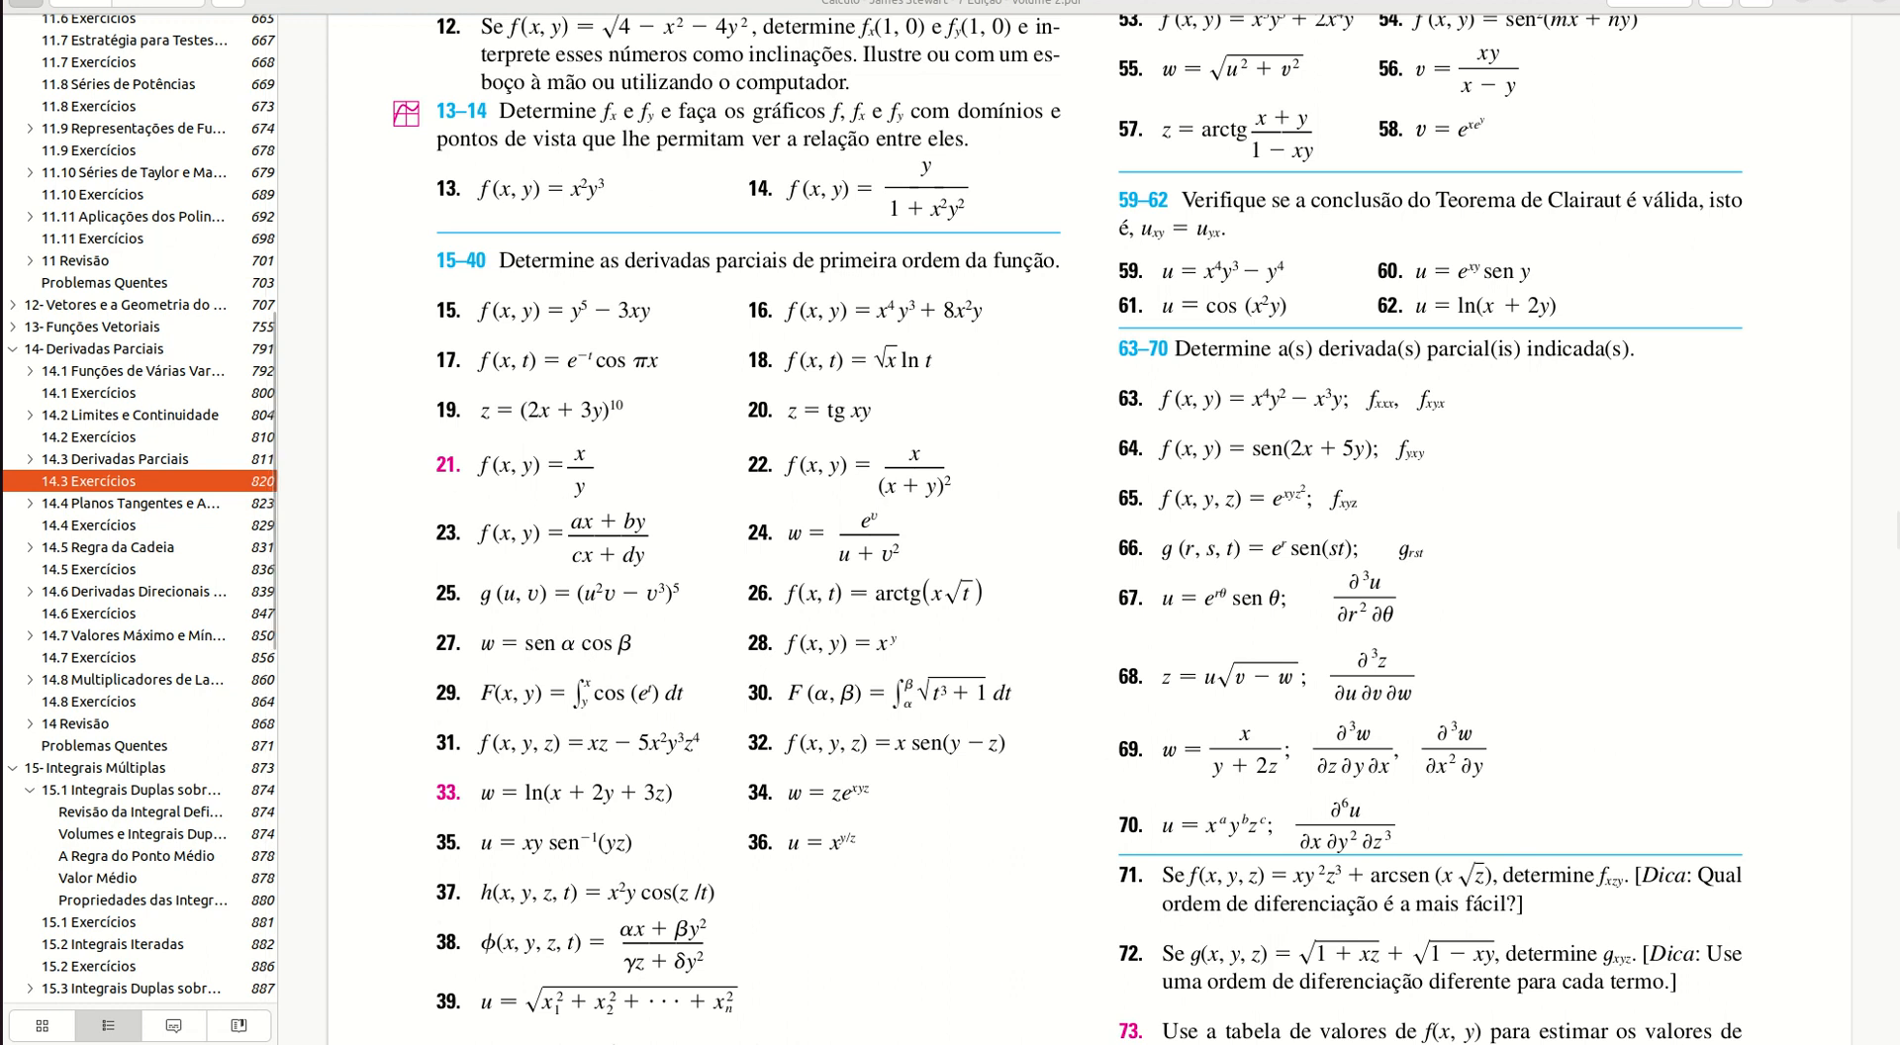
pyautogui.click(1, 589)
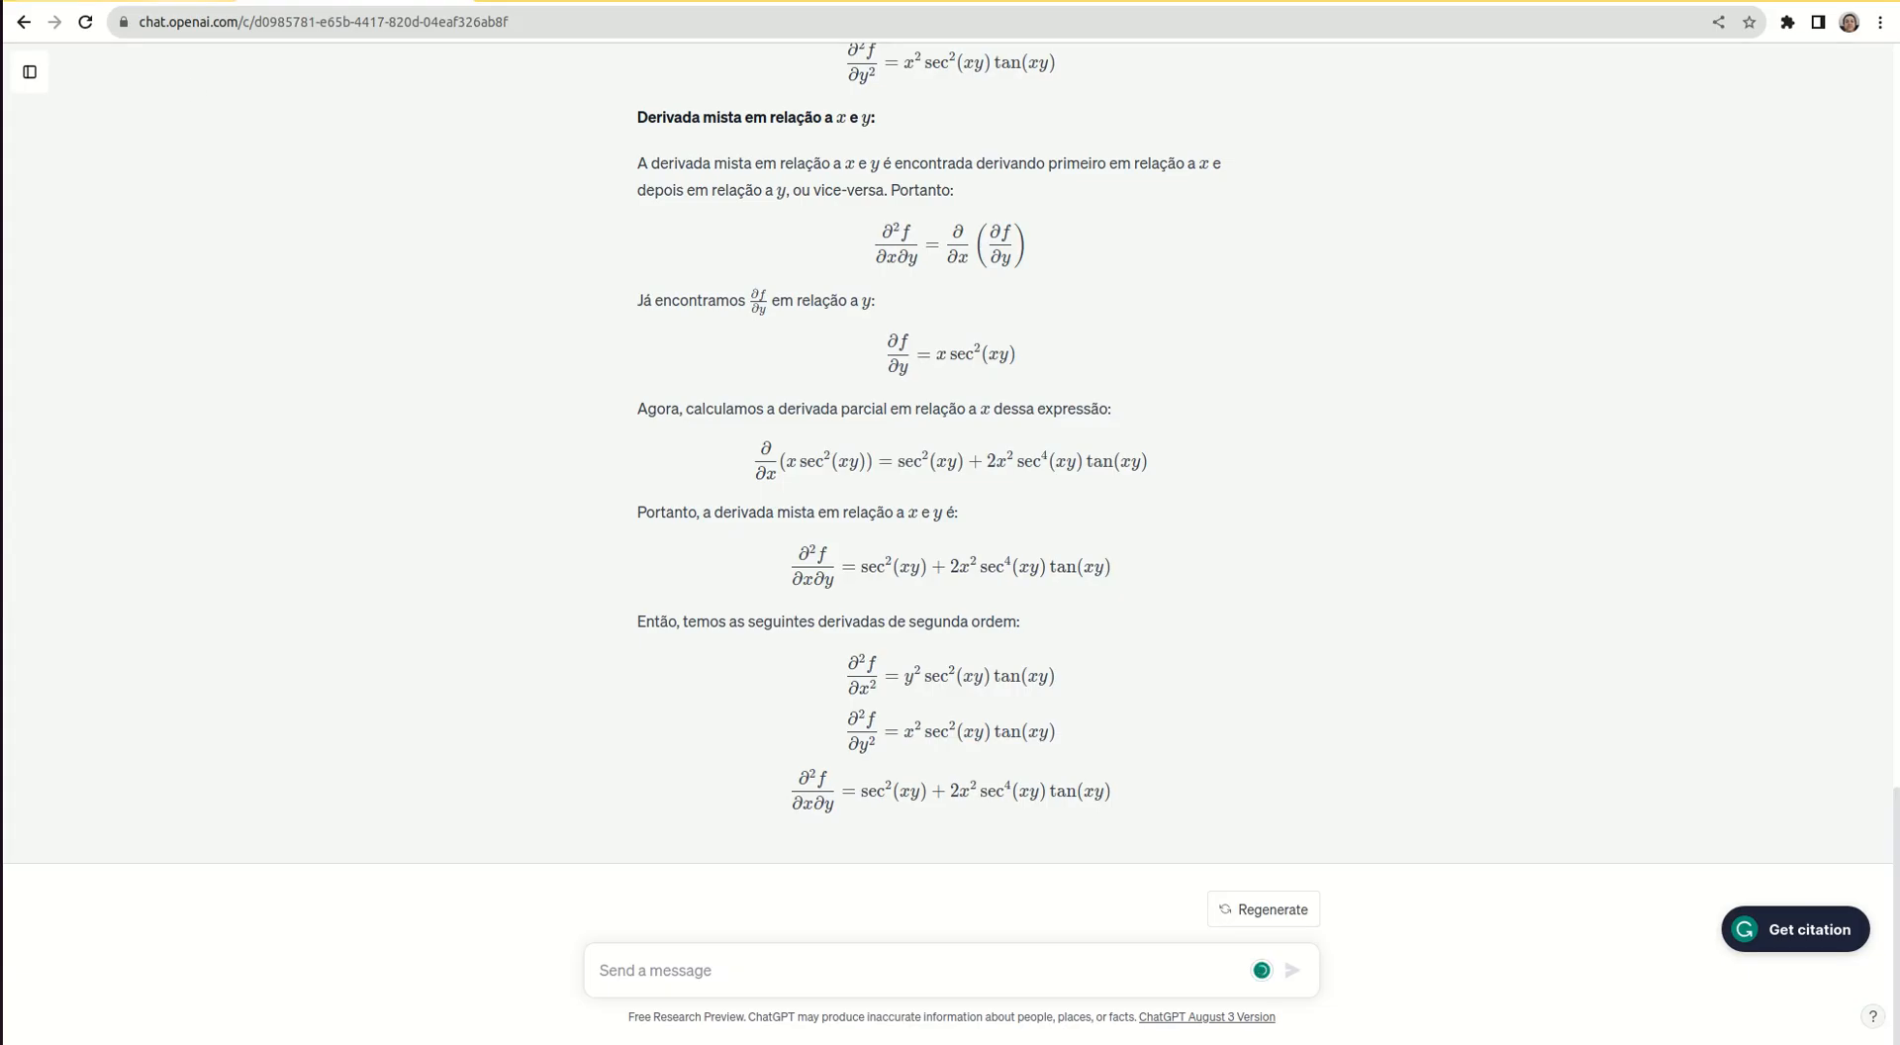
pyautogui.click(138, 1)
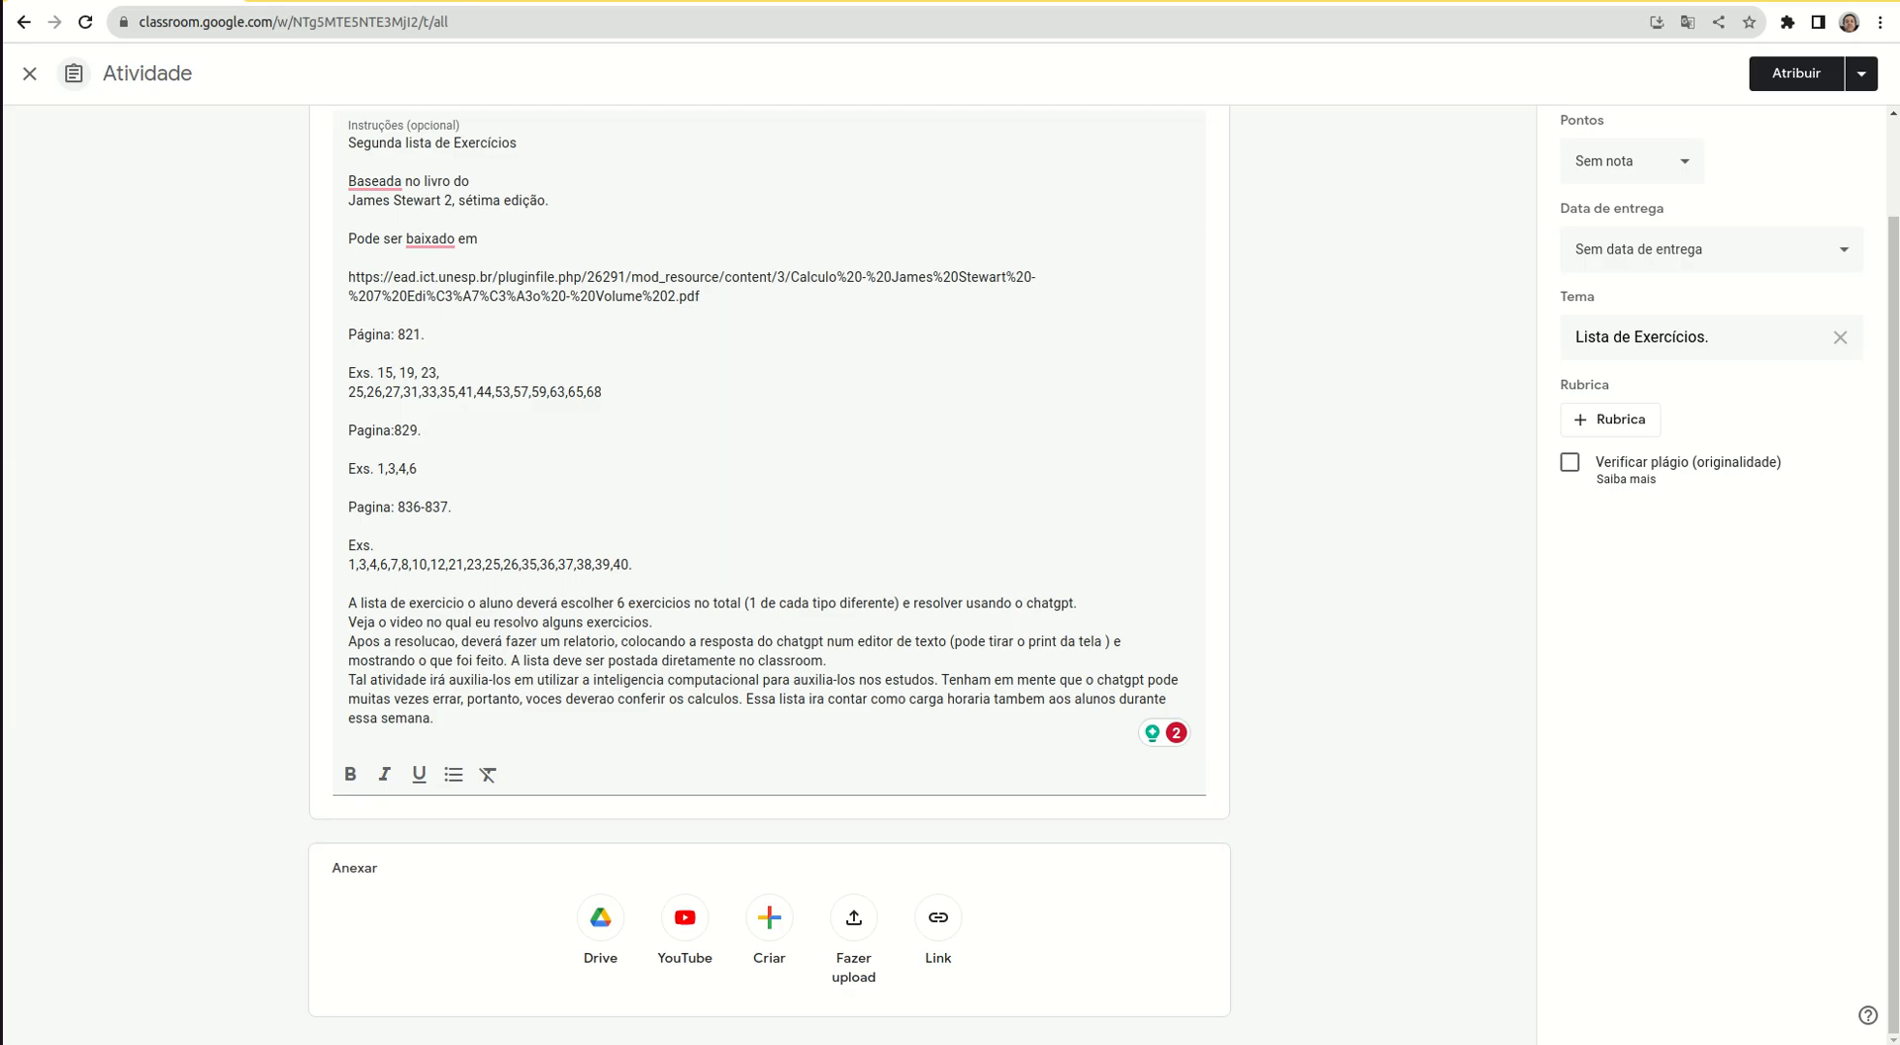
pyautogui.click(354, 1)
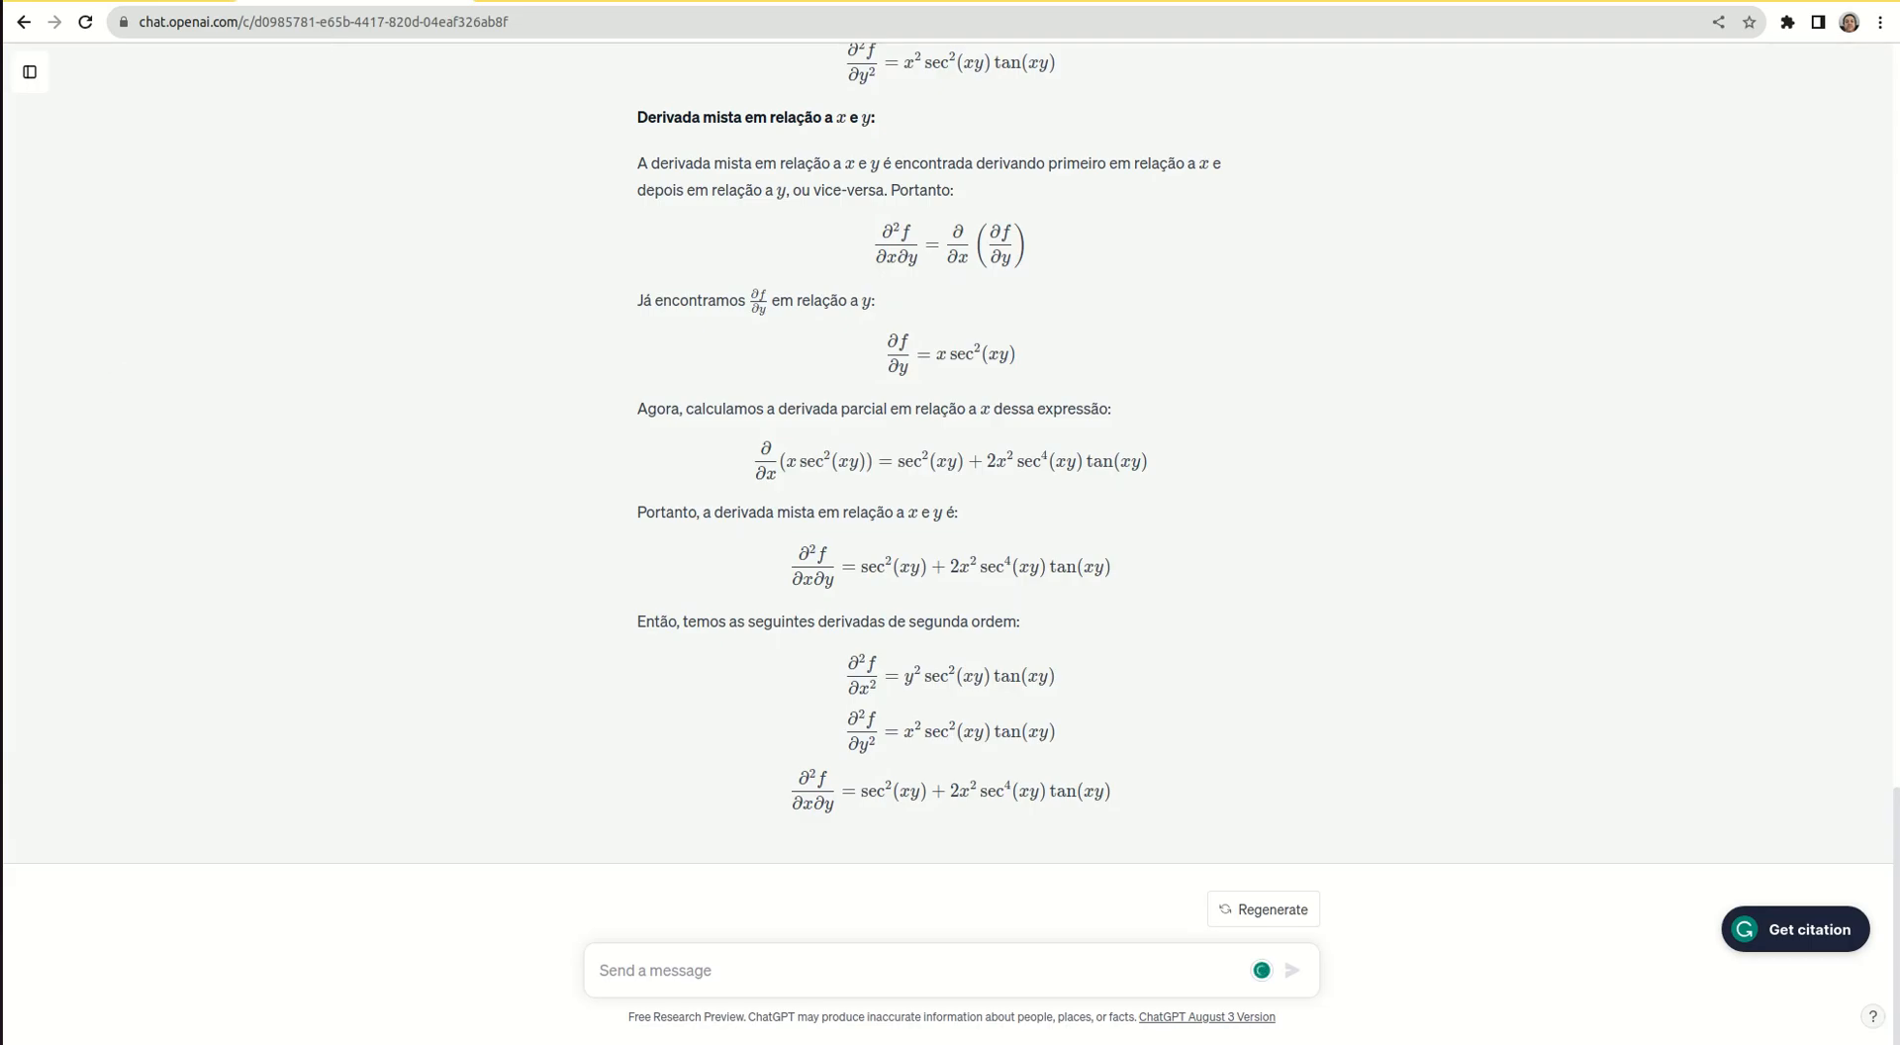
# Switch to the Stewart textbook PDF and find the section 14.4 exercises on page 829
pyautogui.hotkey('alt', 'Tab')
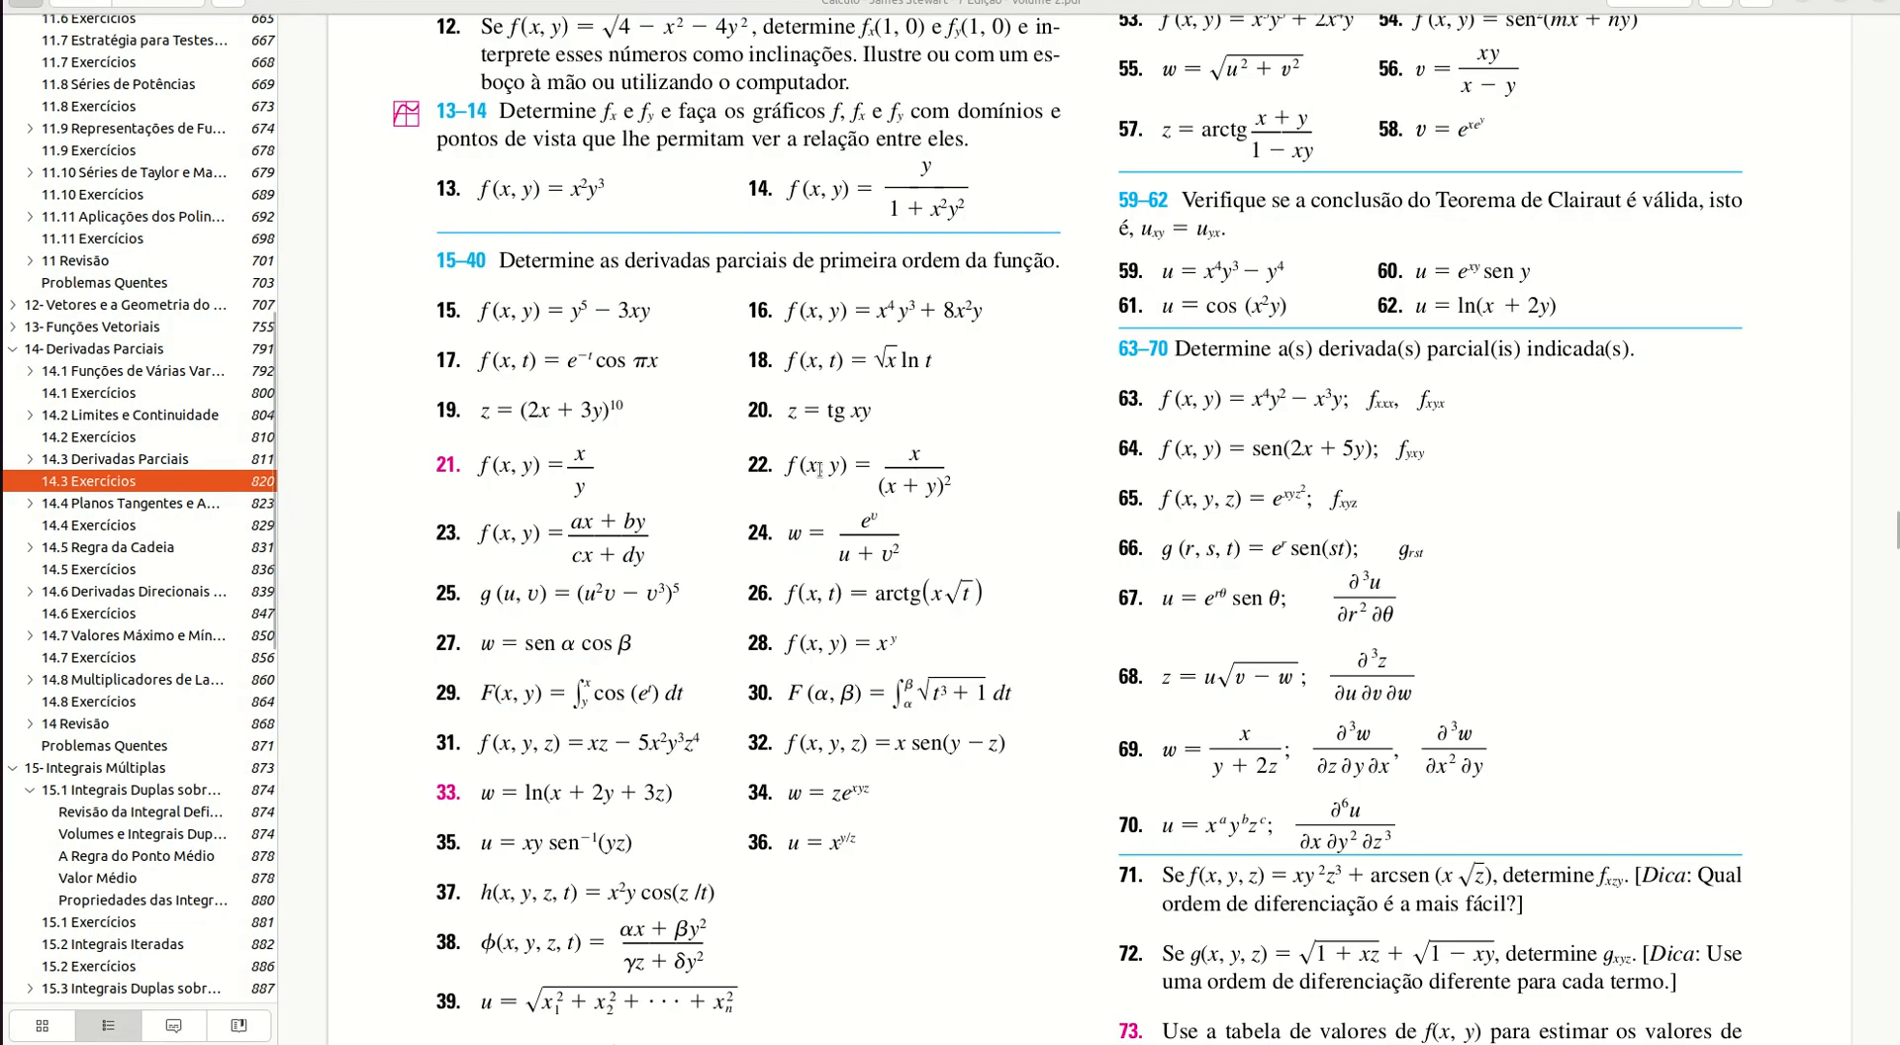
pyautogui.scroll(-20, 819, 467)
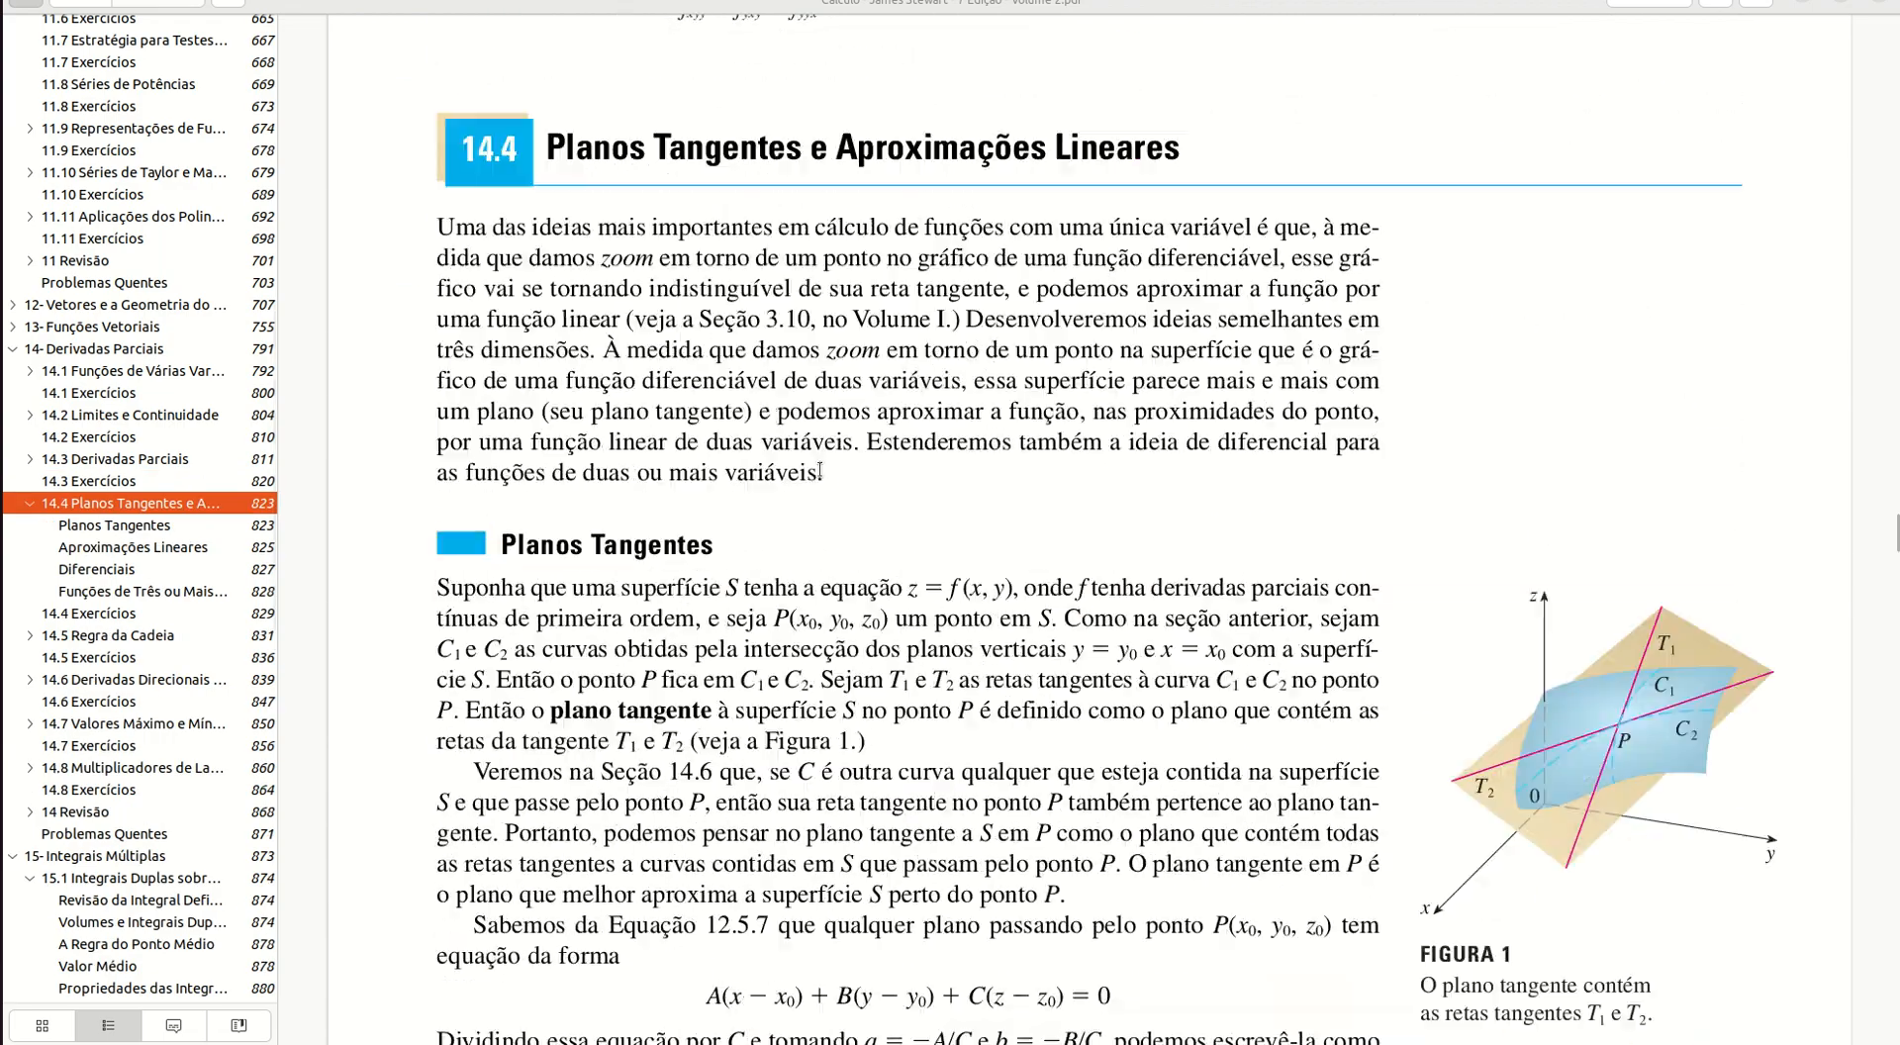
pyautogui.scroll(-20, 819, 467)
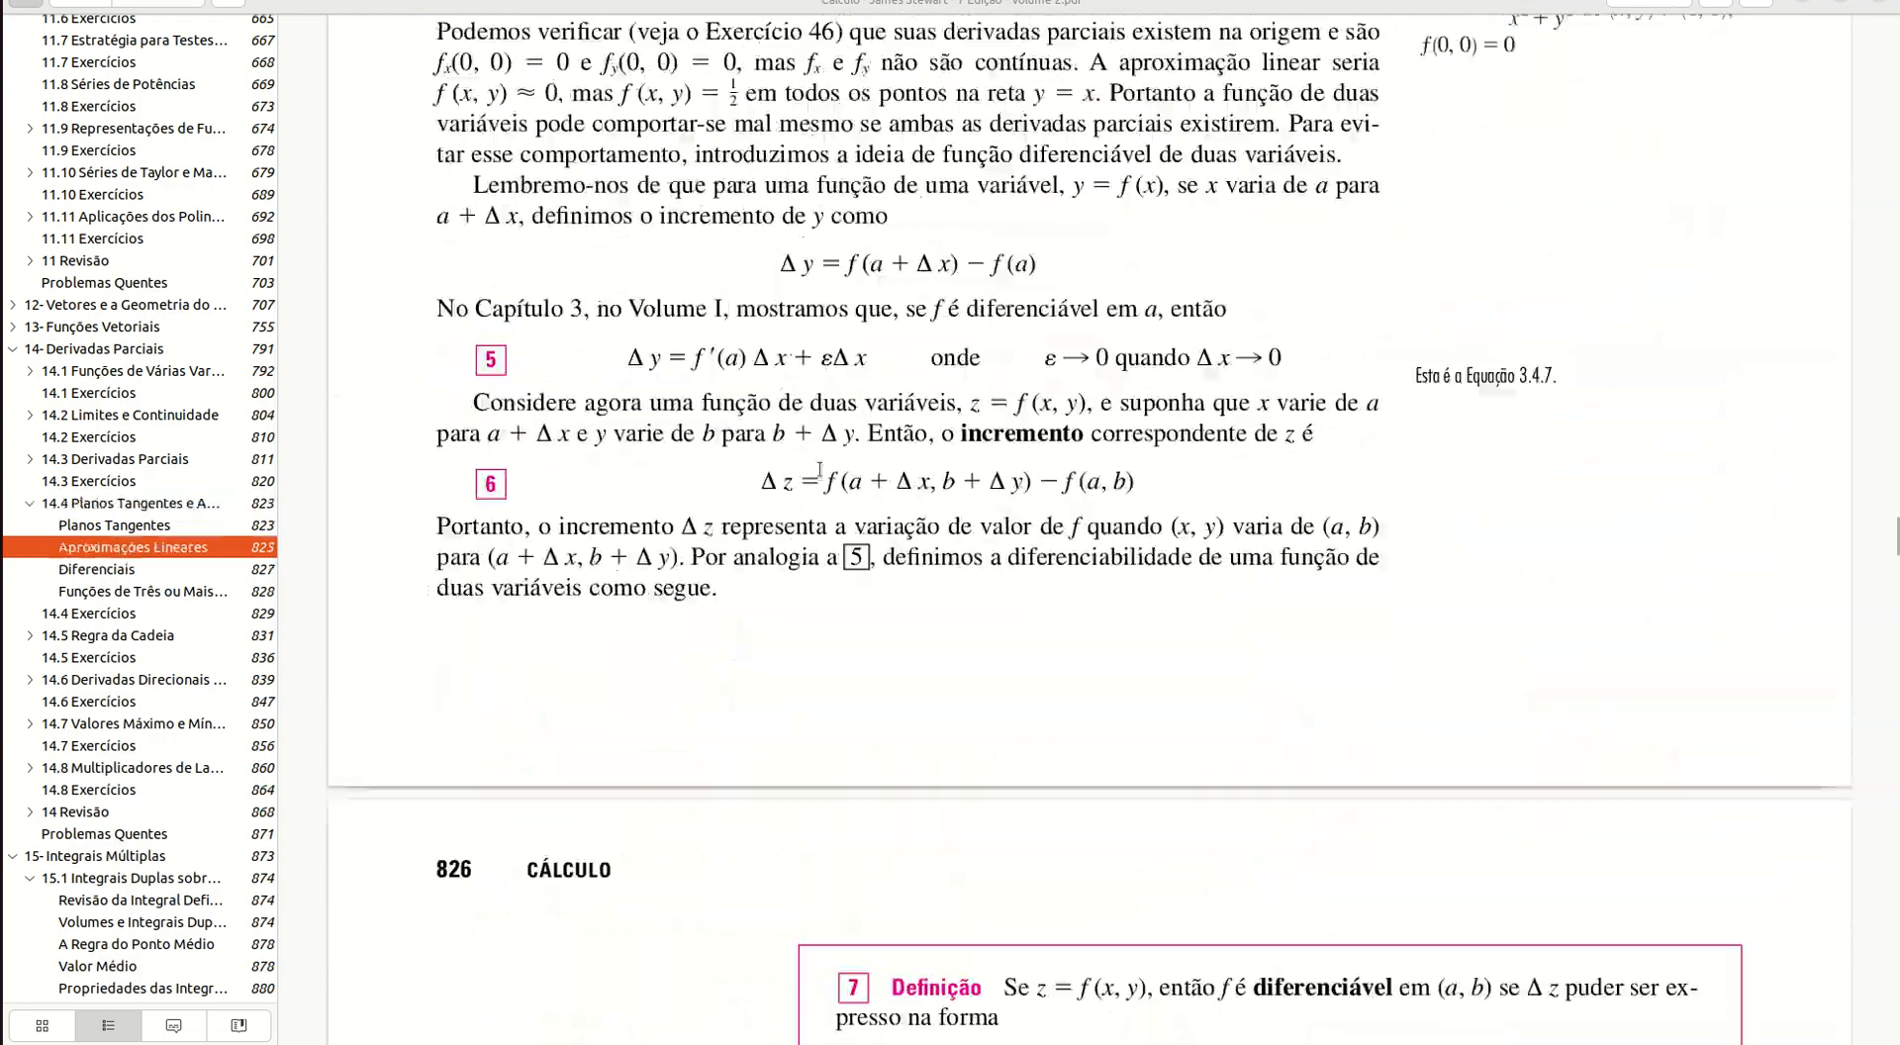
pyautogui.scroll(-20, 820, 467)
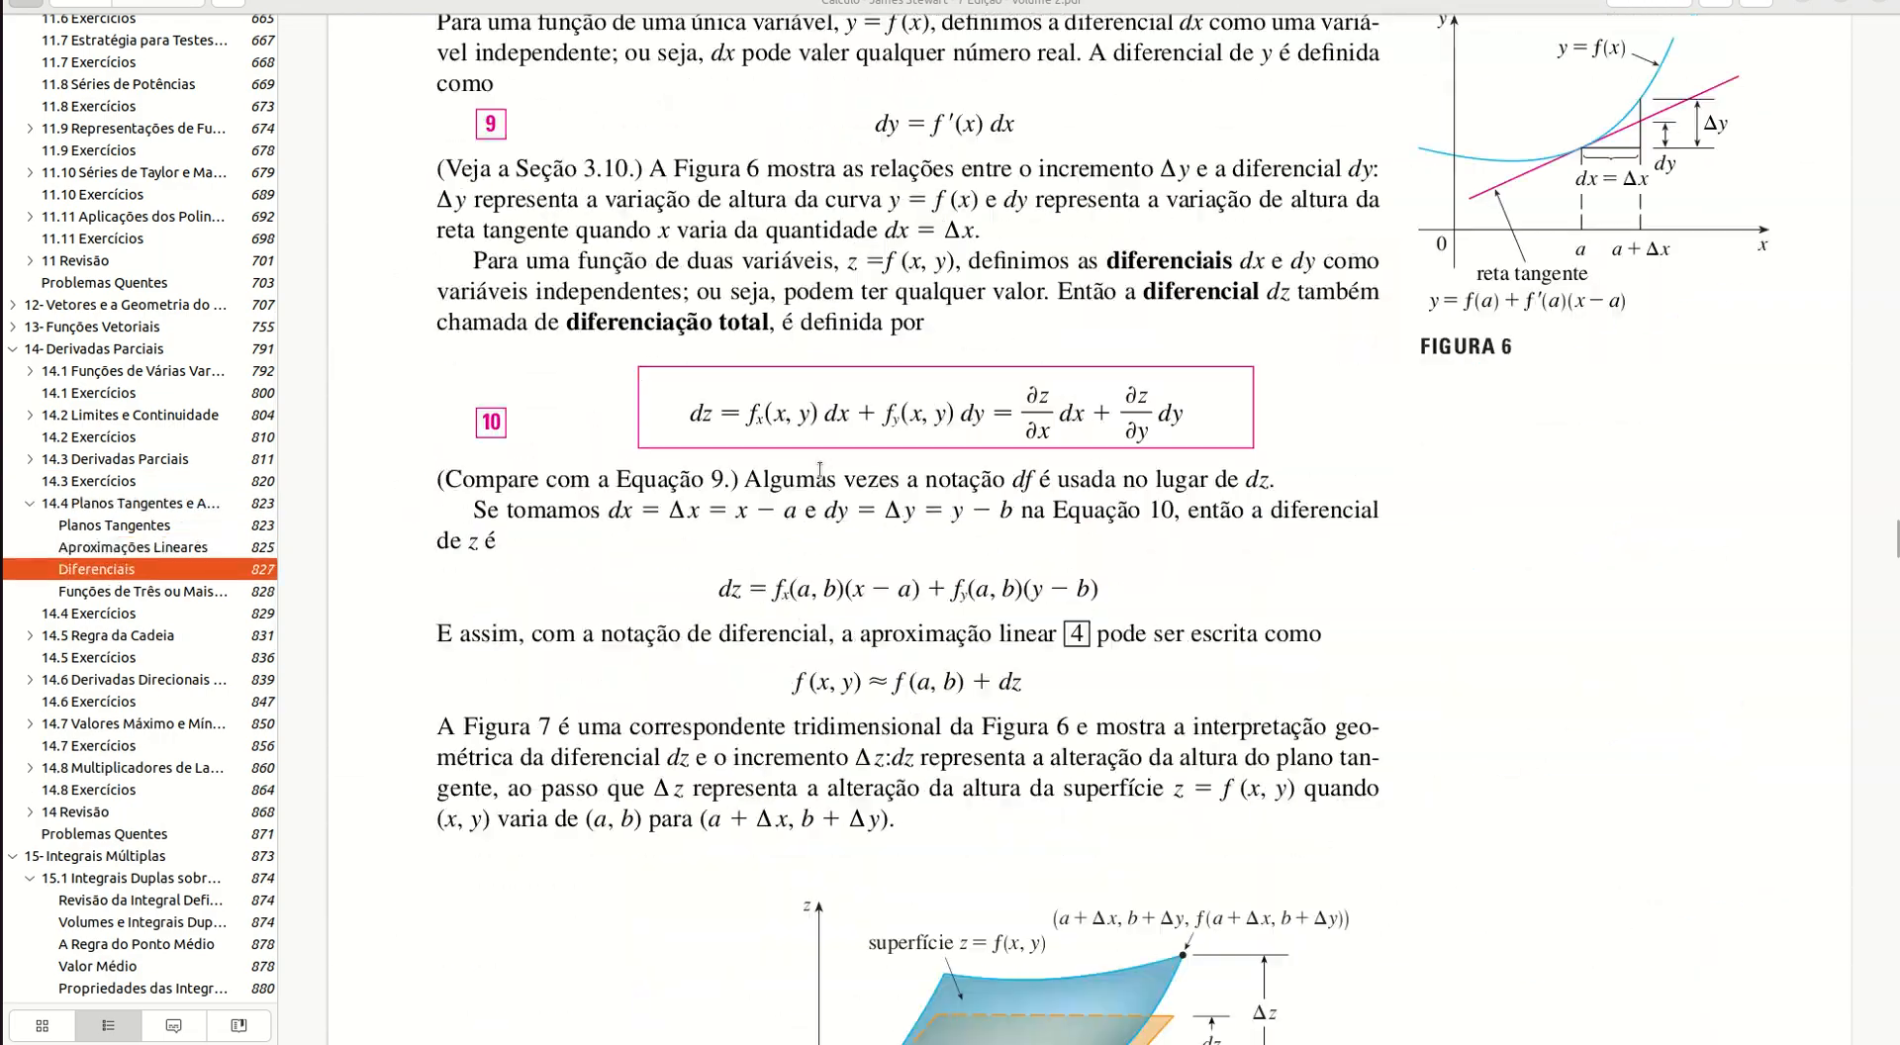
pyautogui.scroll(-20, 820, 467)
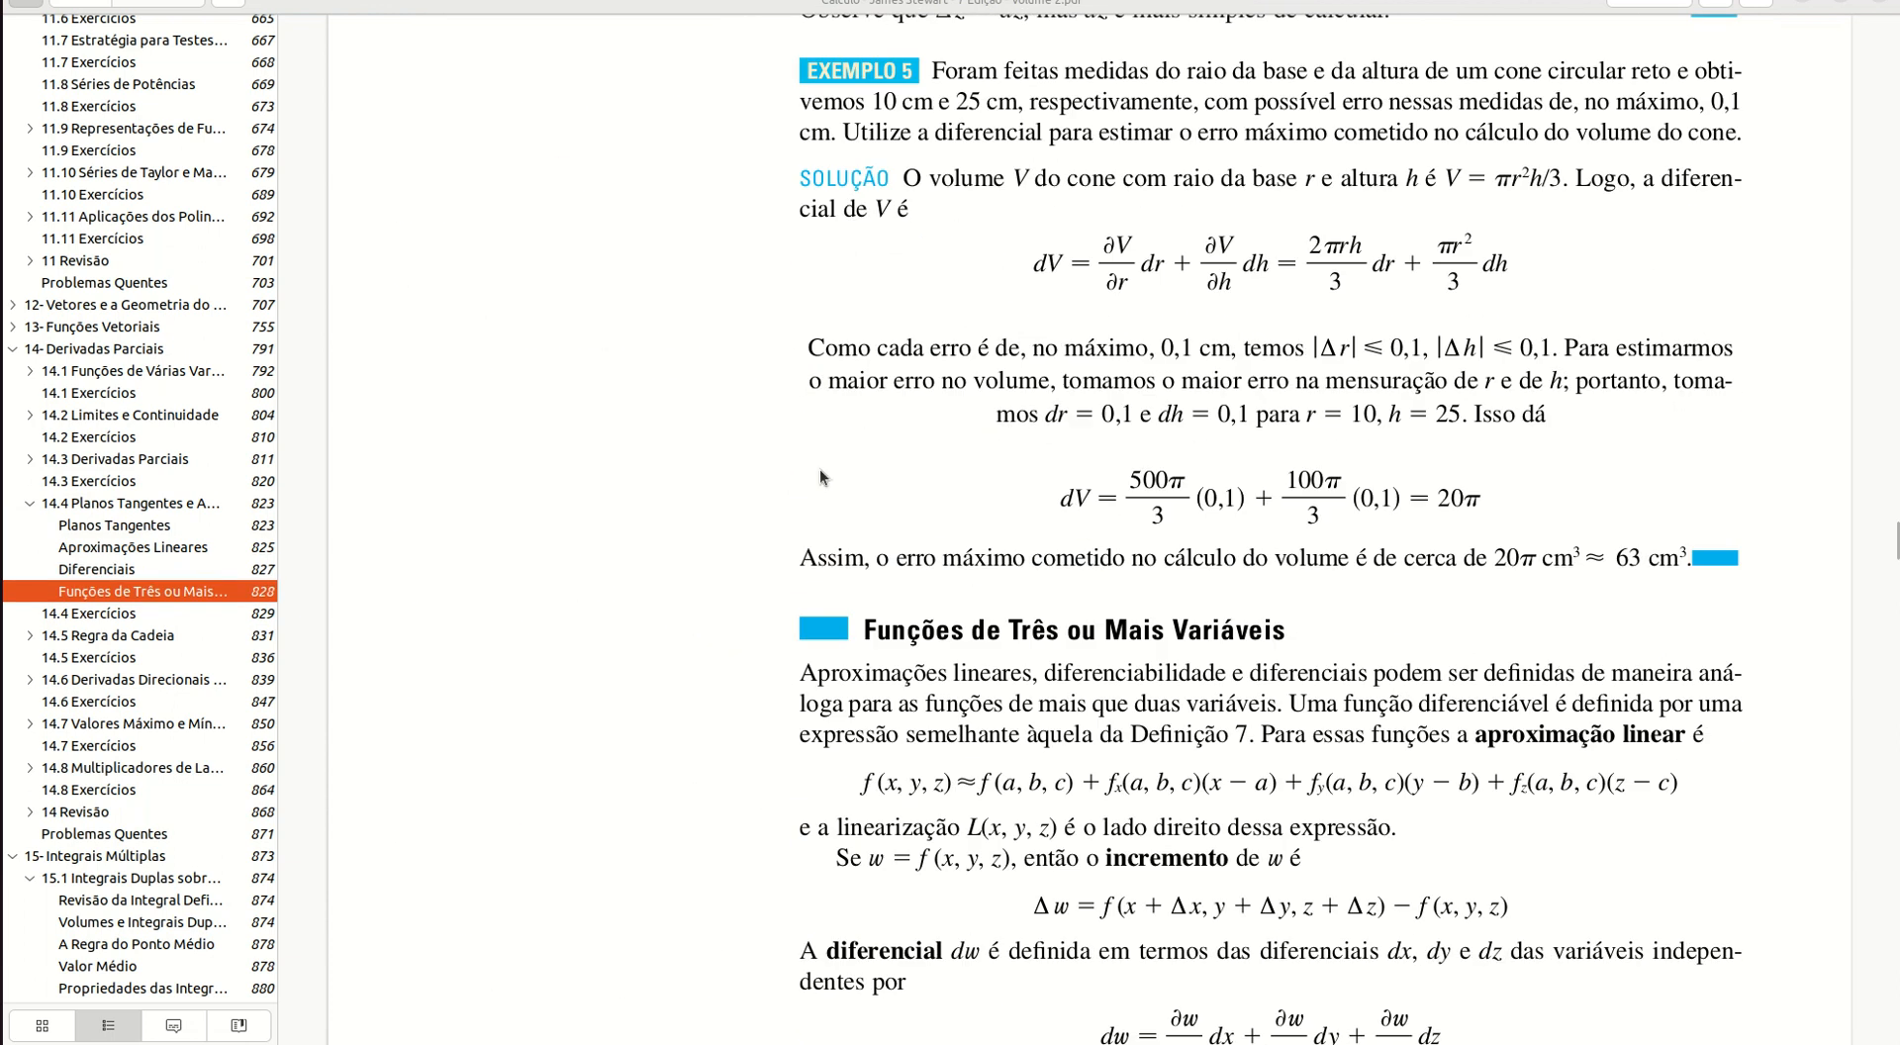
pyautogui.scroll(-10, 819, 467)
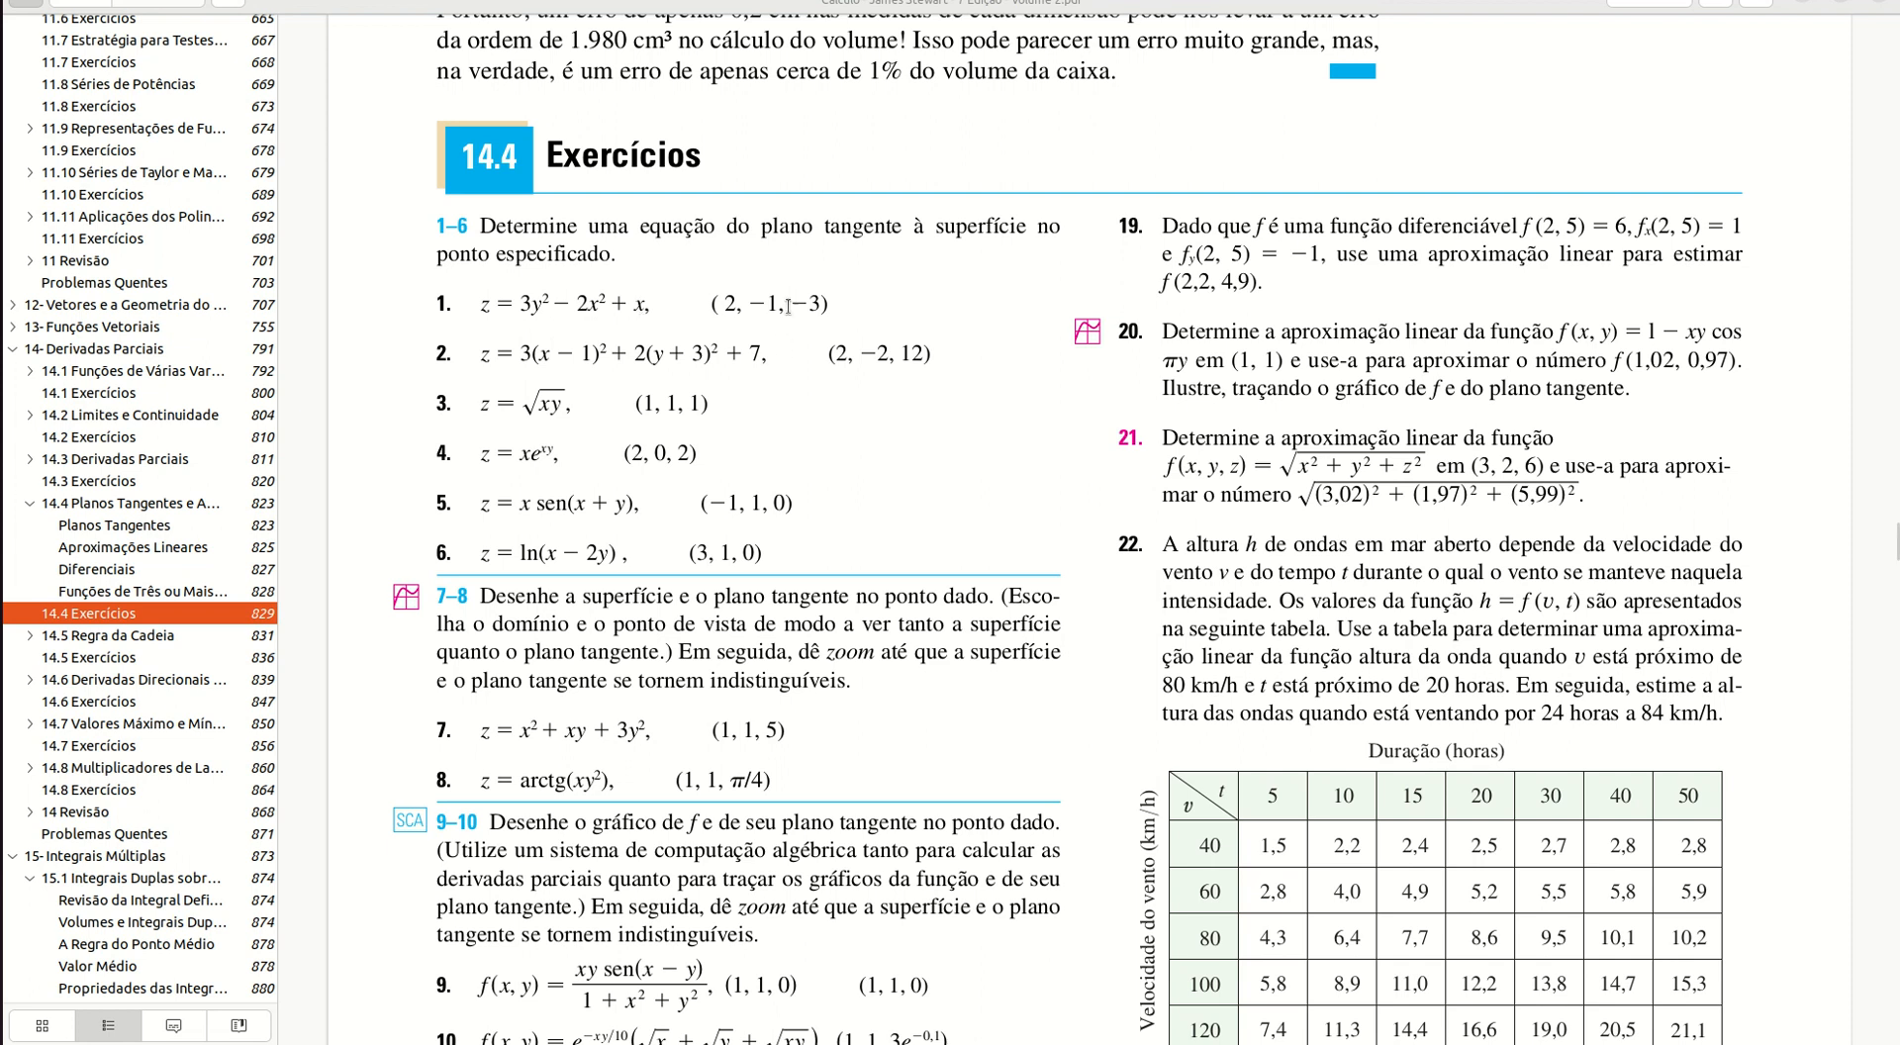
# Write the ChatGPT prompt "Encontre o plano tangente a z=3y^2-2x^2", taking the function from exercise 1 of section 14.4
pyautogui.click(3, 590)
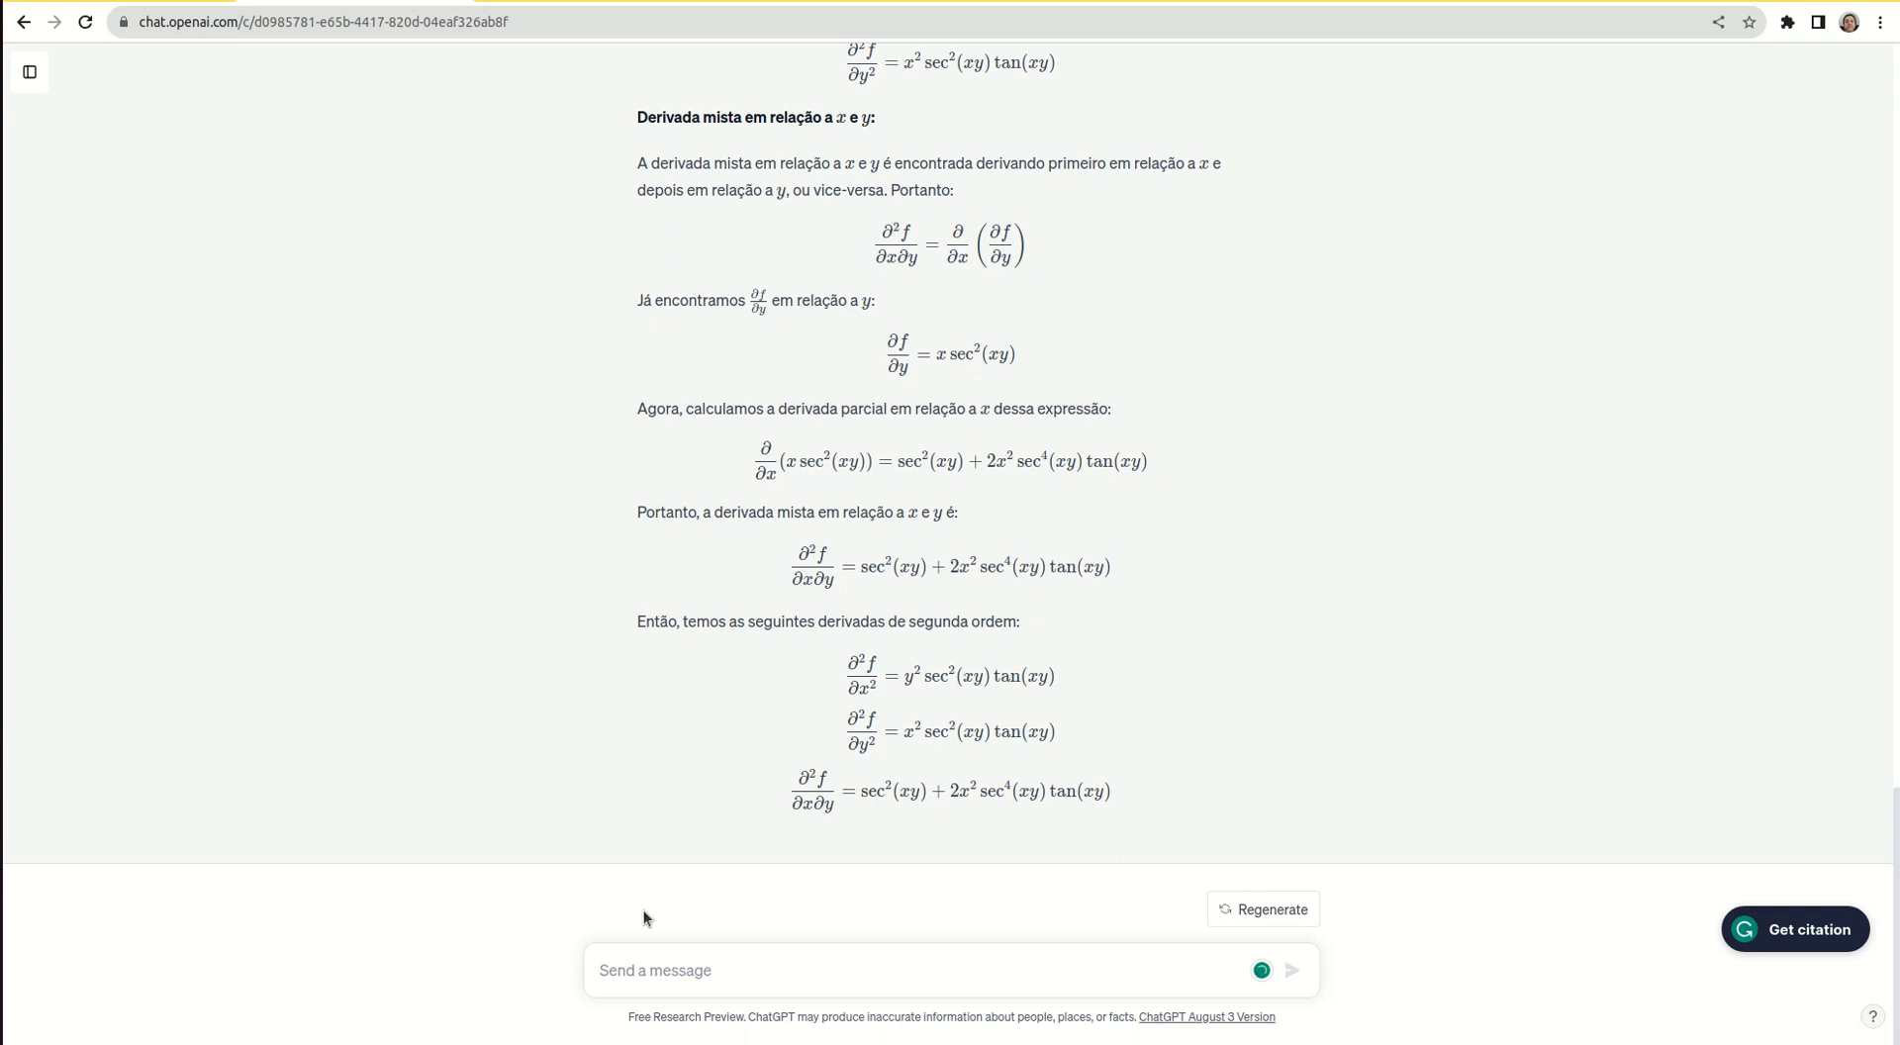
pyautogui.write('Encontre')
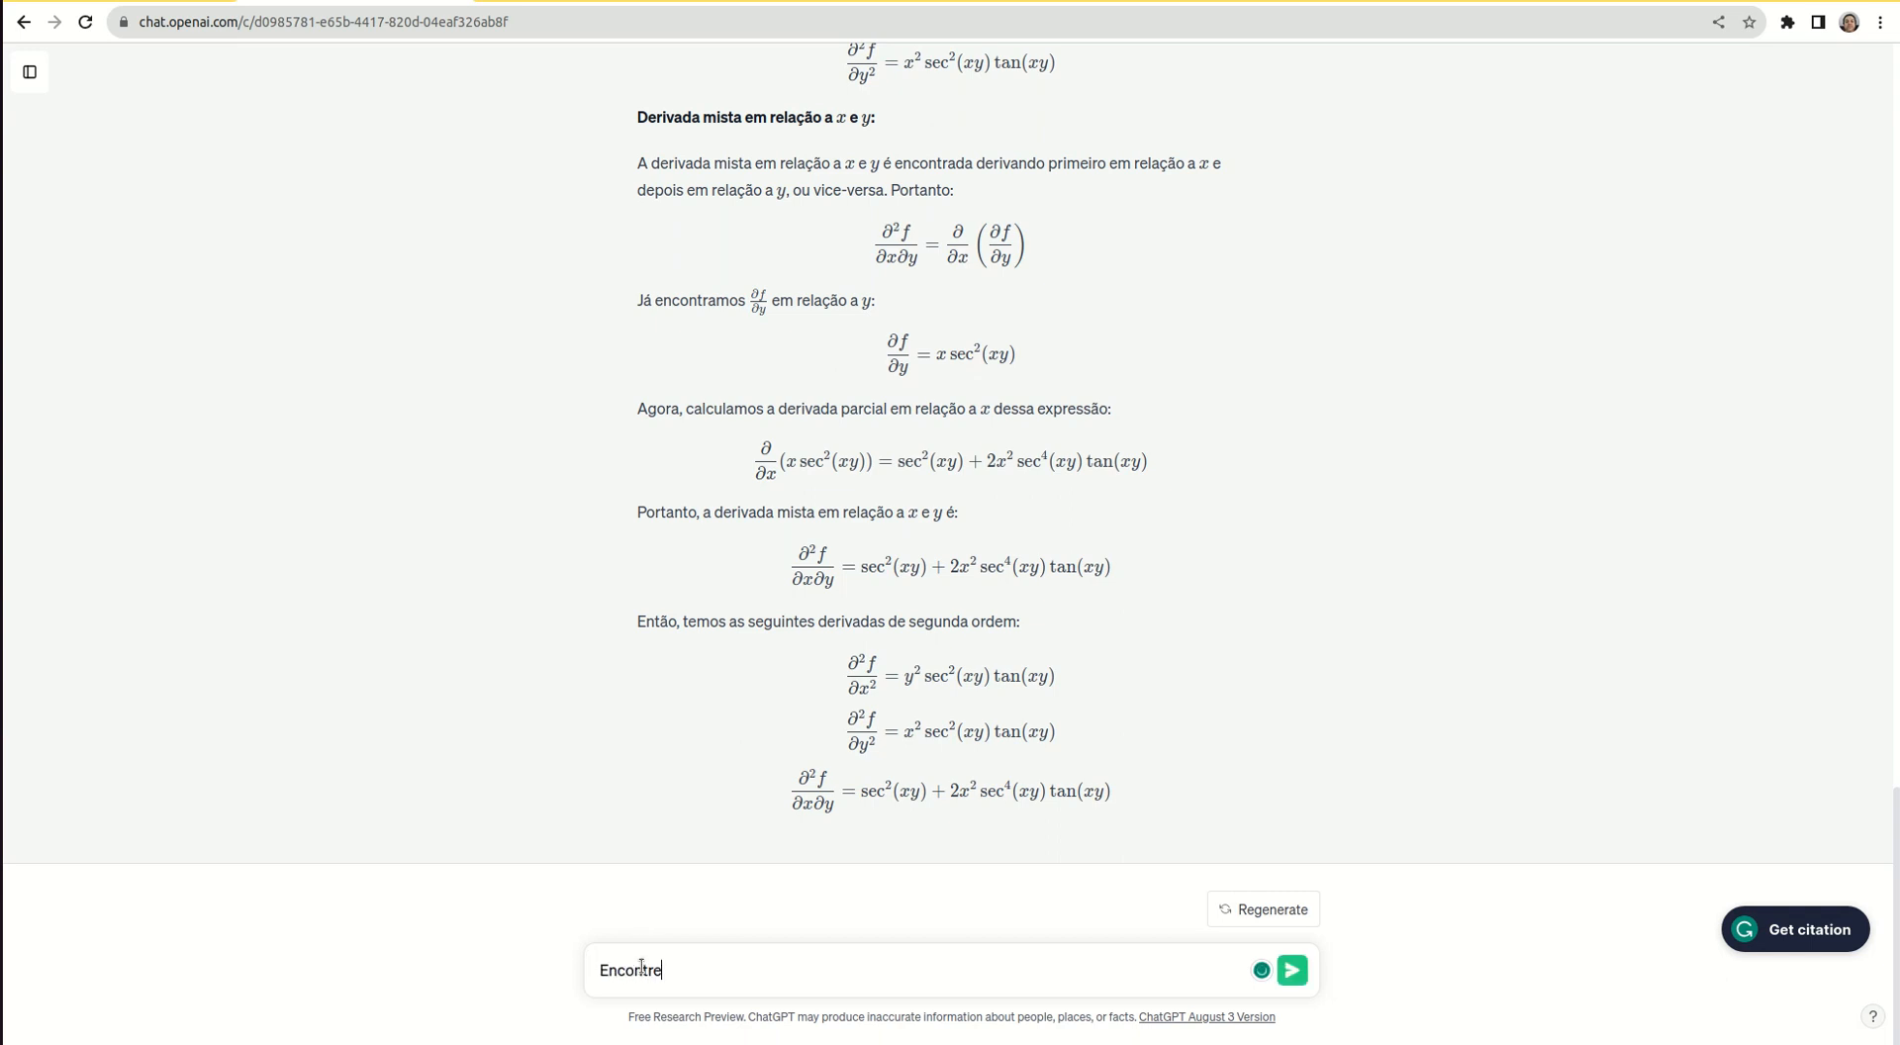
pyautogui.write(' o plano tangente a z=')
pyautogui.click(3, 264)
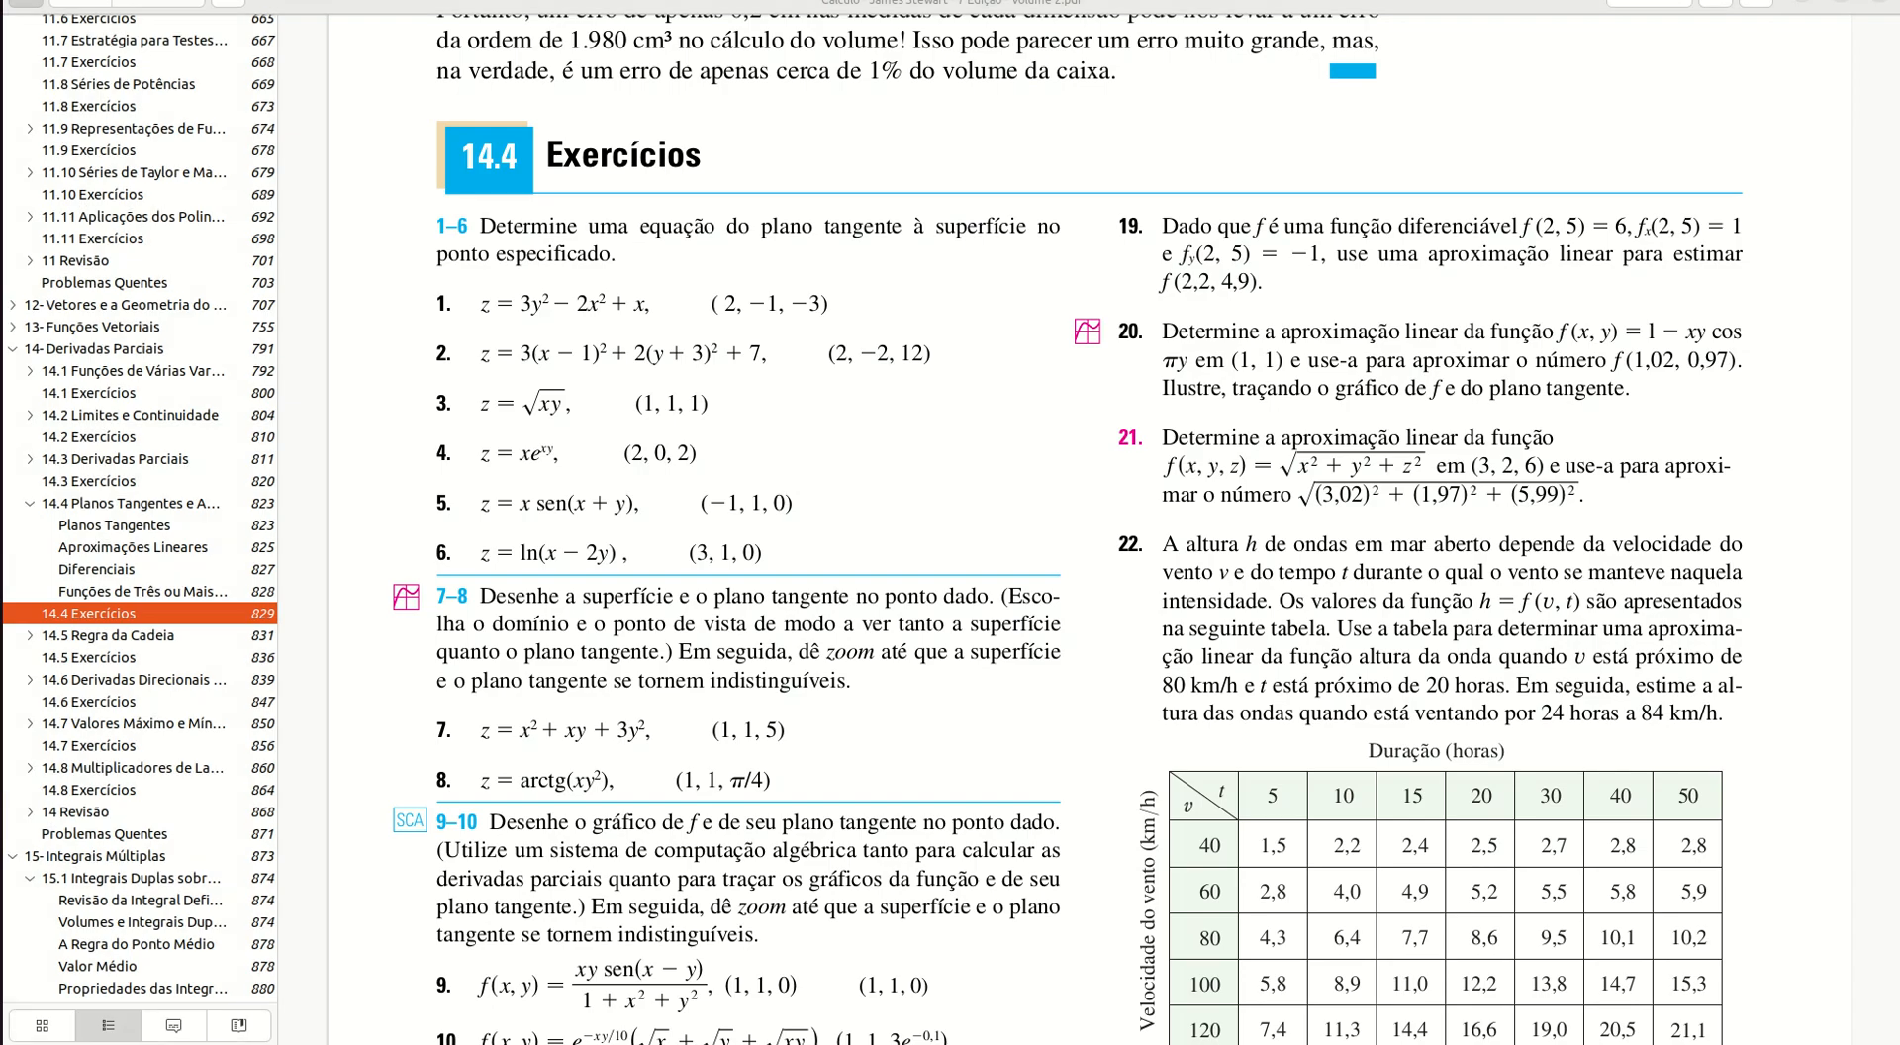
pyautogui.click(3, 589)
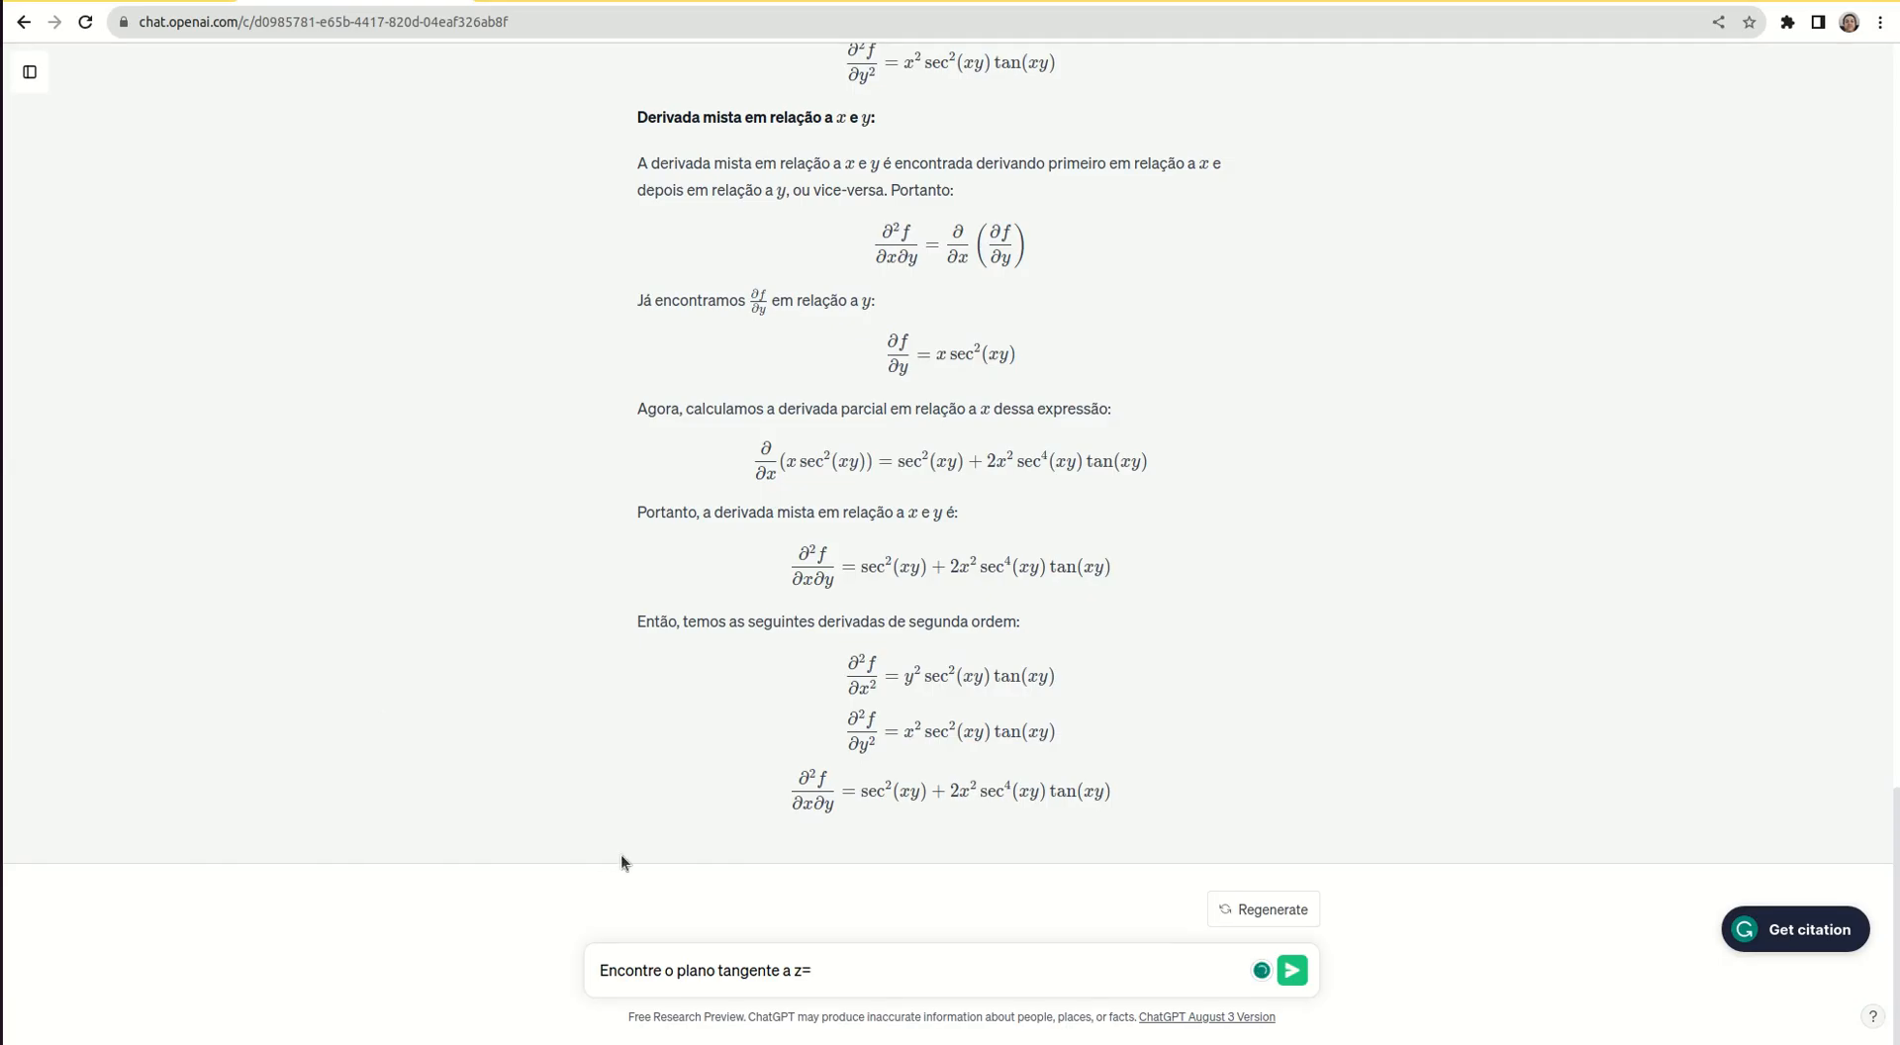
pyautogui.write('3y^2-')
pyautogui.press('BackSpace')
pyautogui.write('2x^2')
# Complete the tangent-plane prompt from the textbook as "Encontre o plano tangente a z=3y^2-2x^2+x no ponto (2,-1,-3)" and send it to ChatGPT
pyautogui.hotkey('alt', 'Tab')
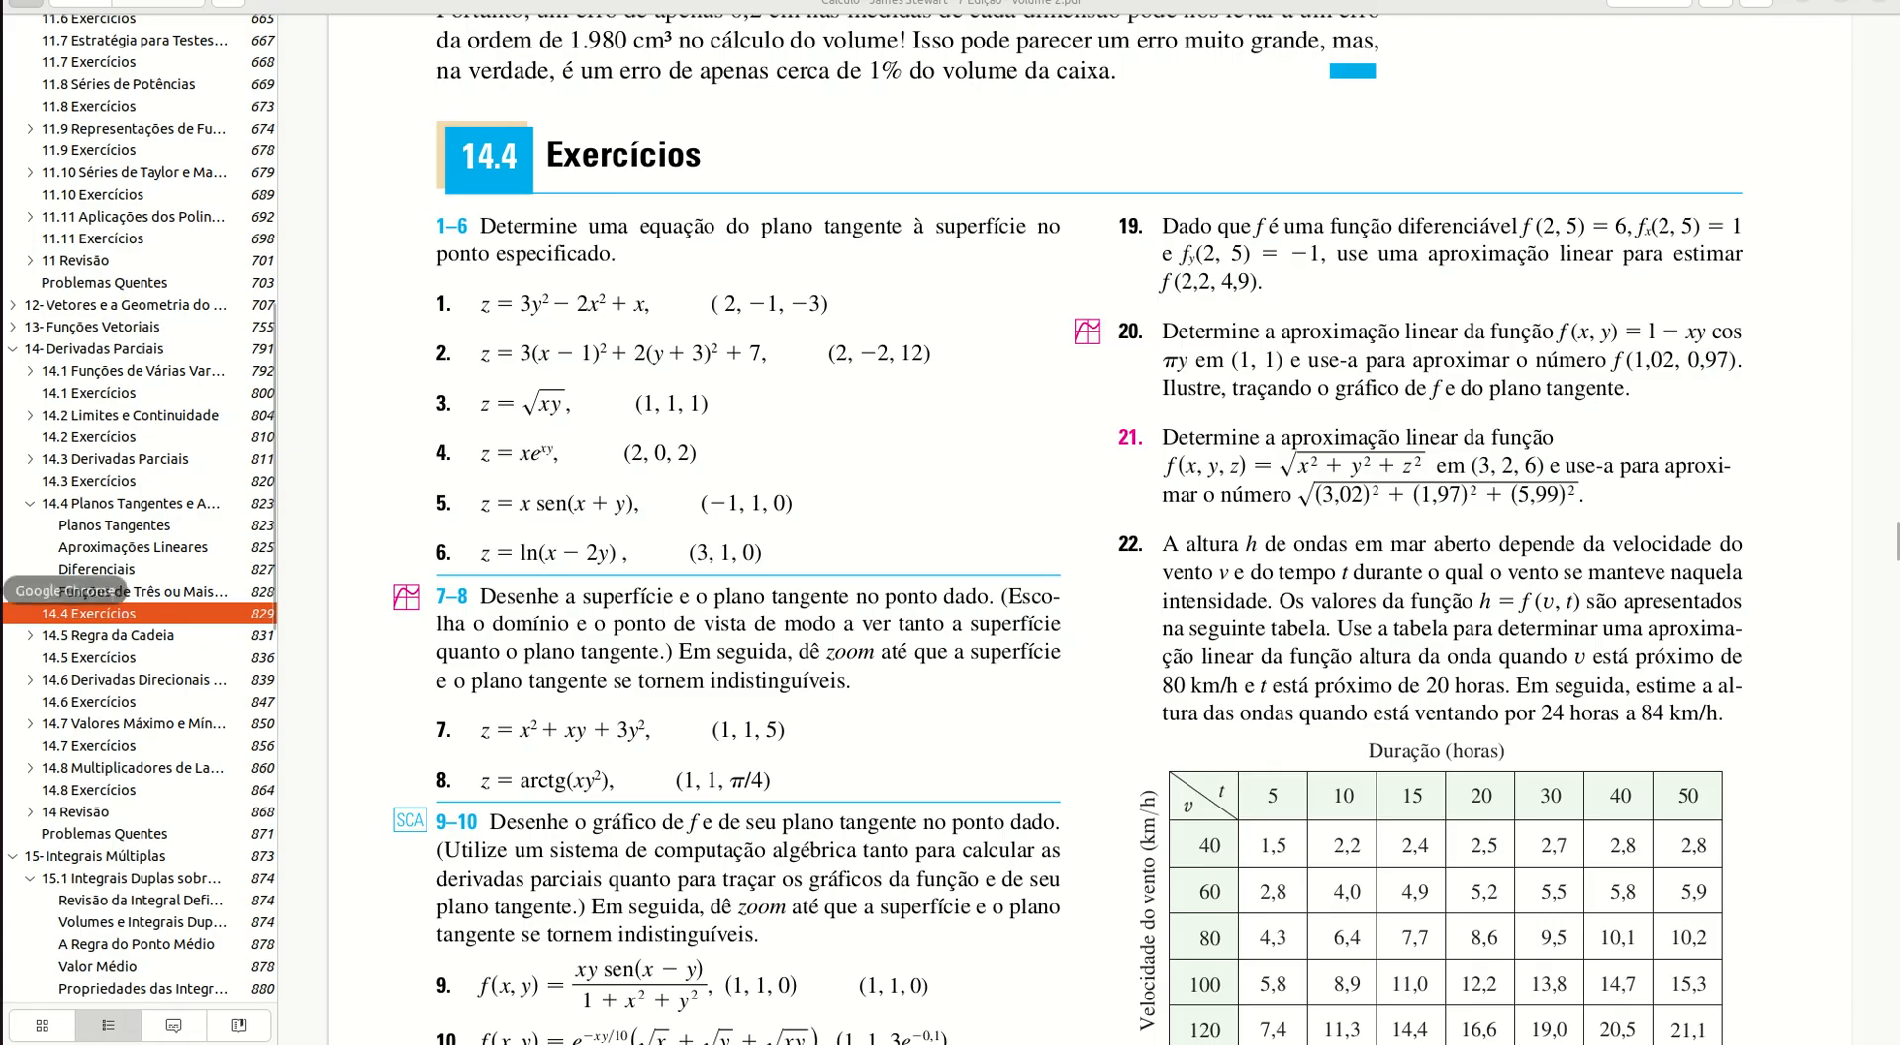
pyautogui.hotkey('alt', 'Tab')
pyautogui.write('+x no ponto (2,-')
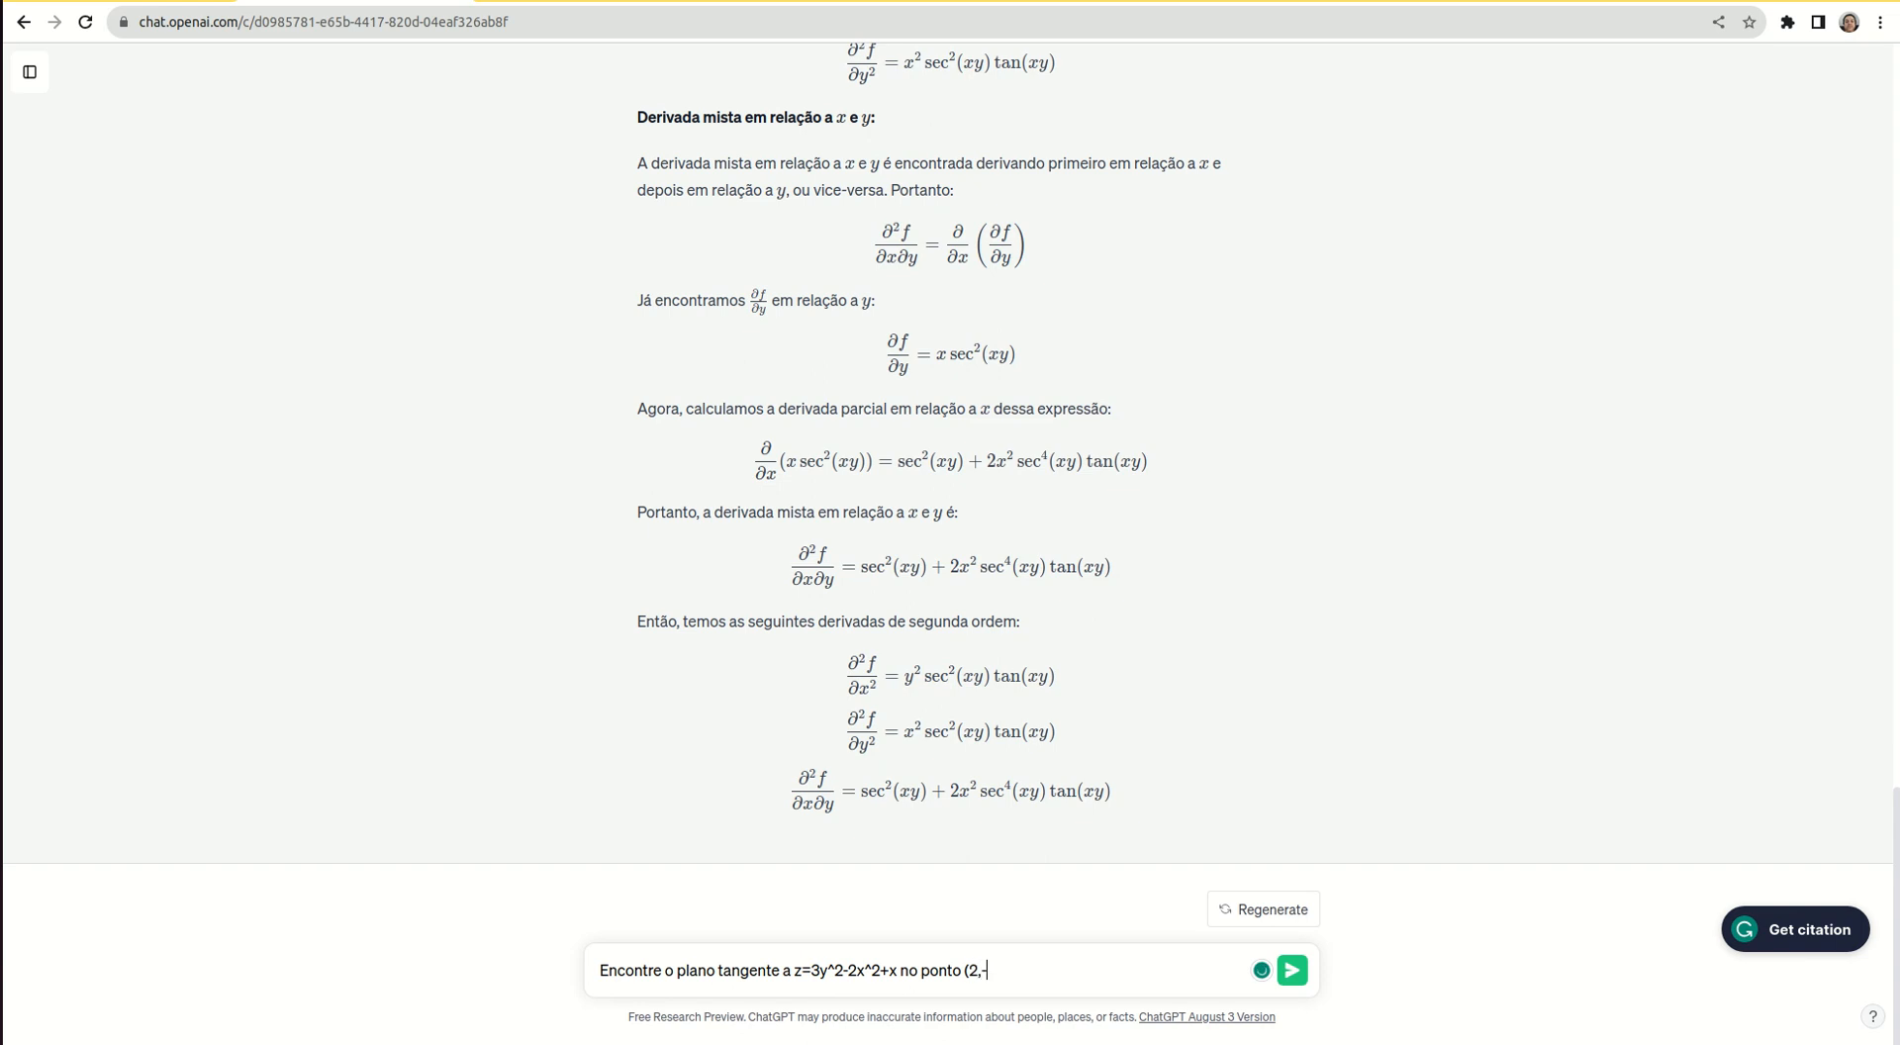
pyautogui.write('1,-3)')
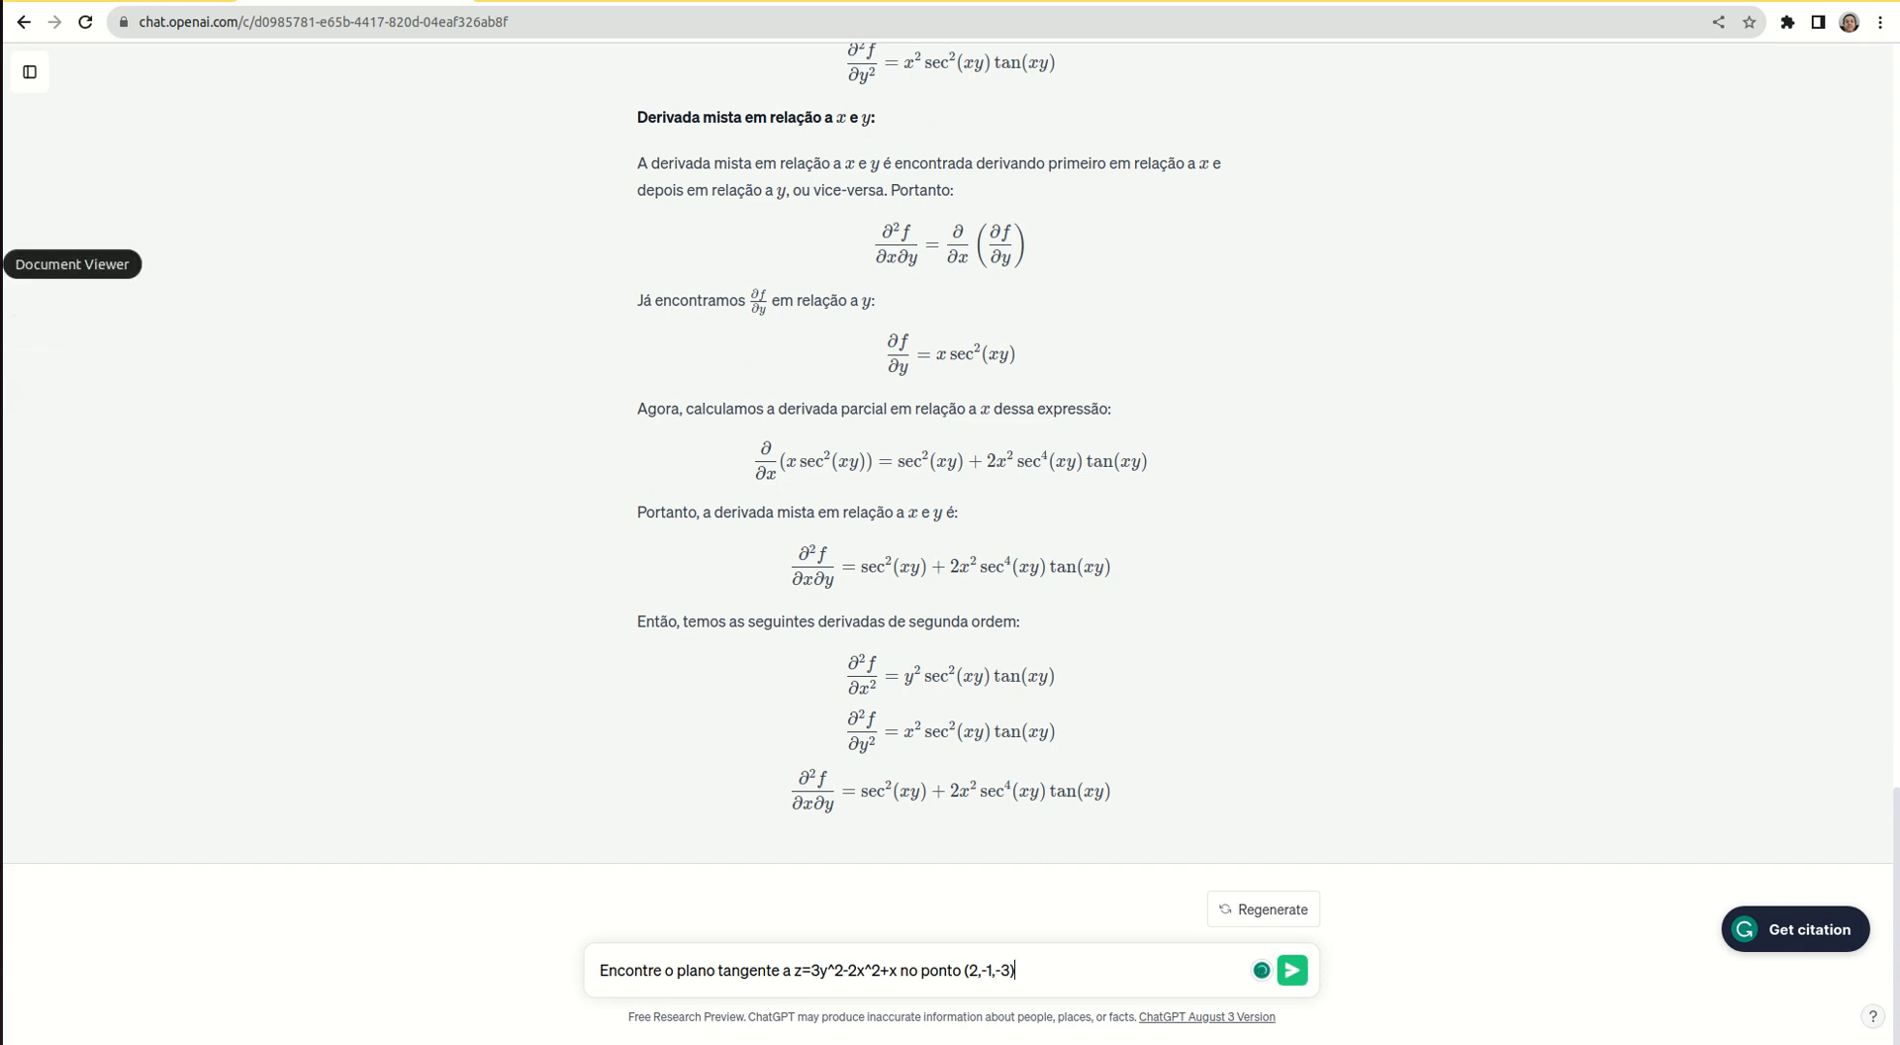
pyautogui.click(14, 265)
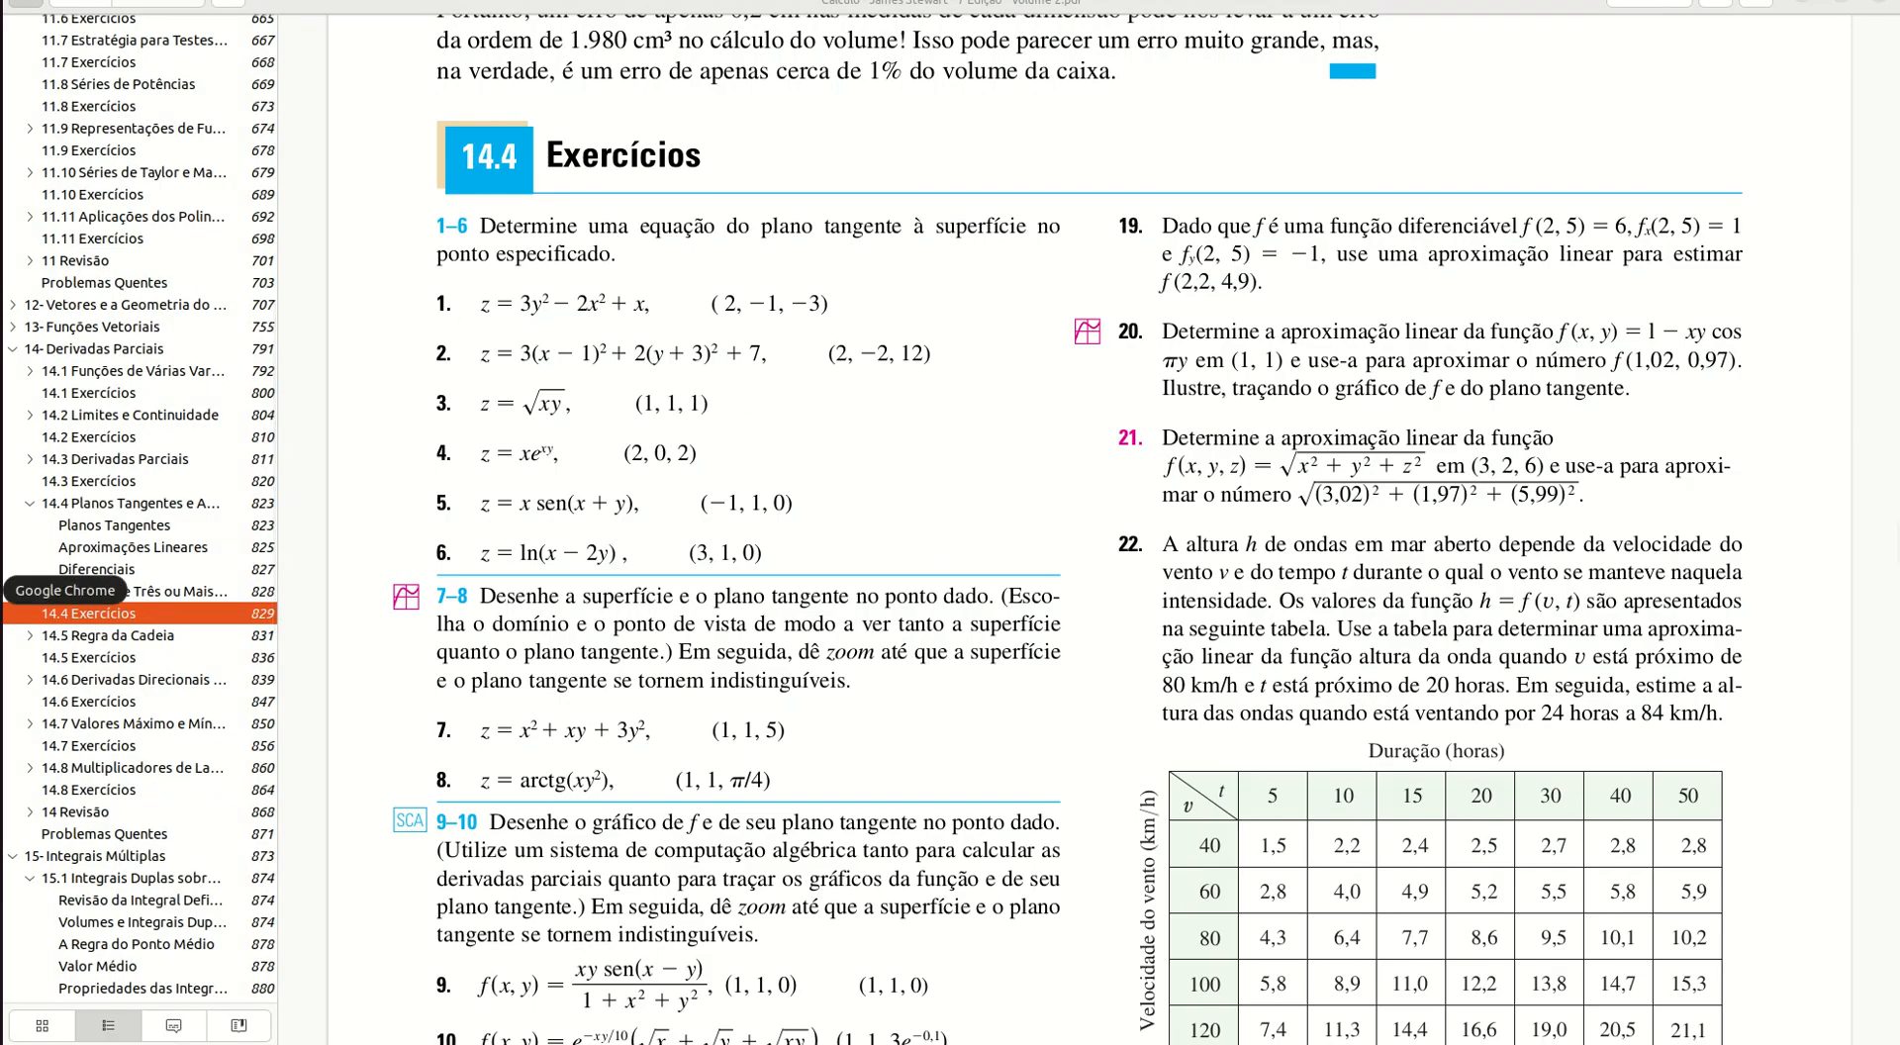
pyautogui.click(12, 590)
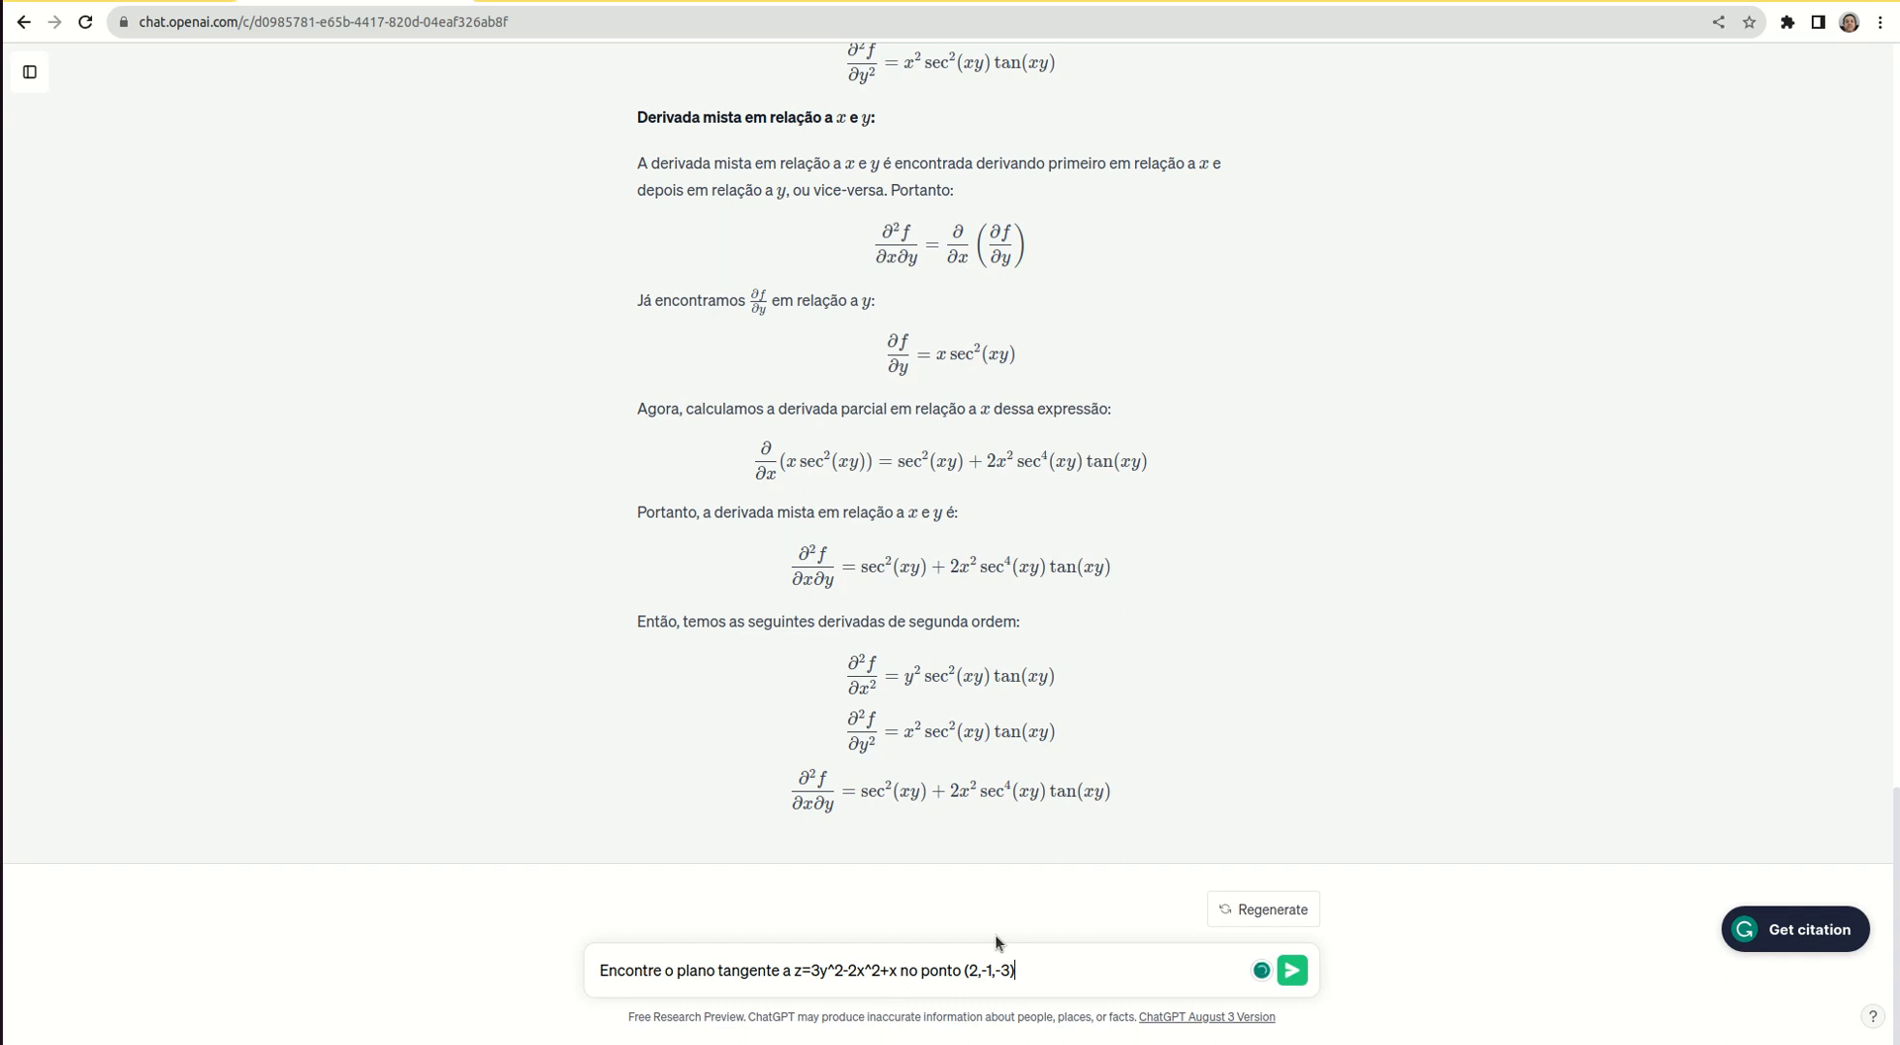
pyautogui.press('Return')
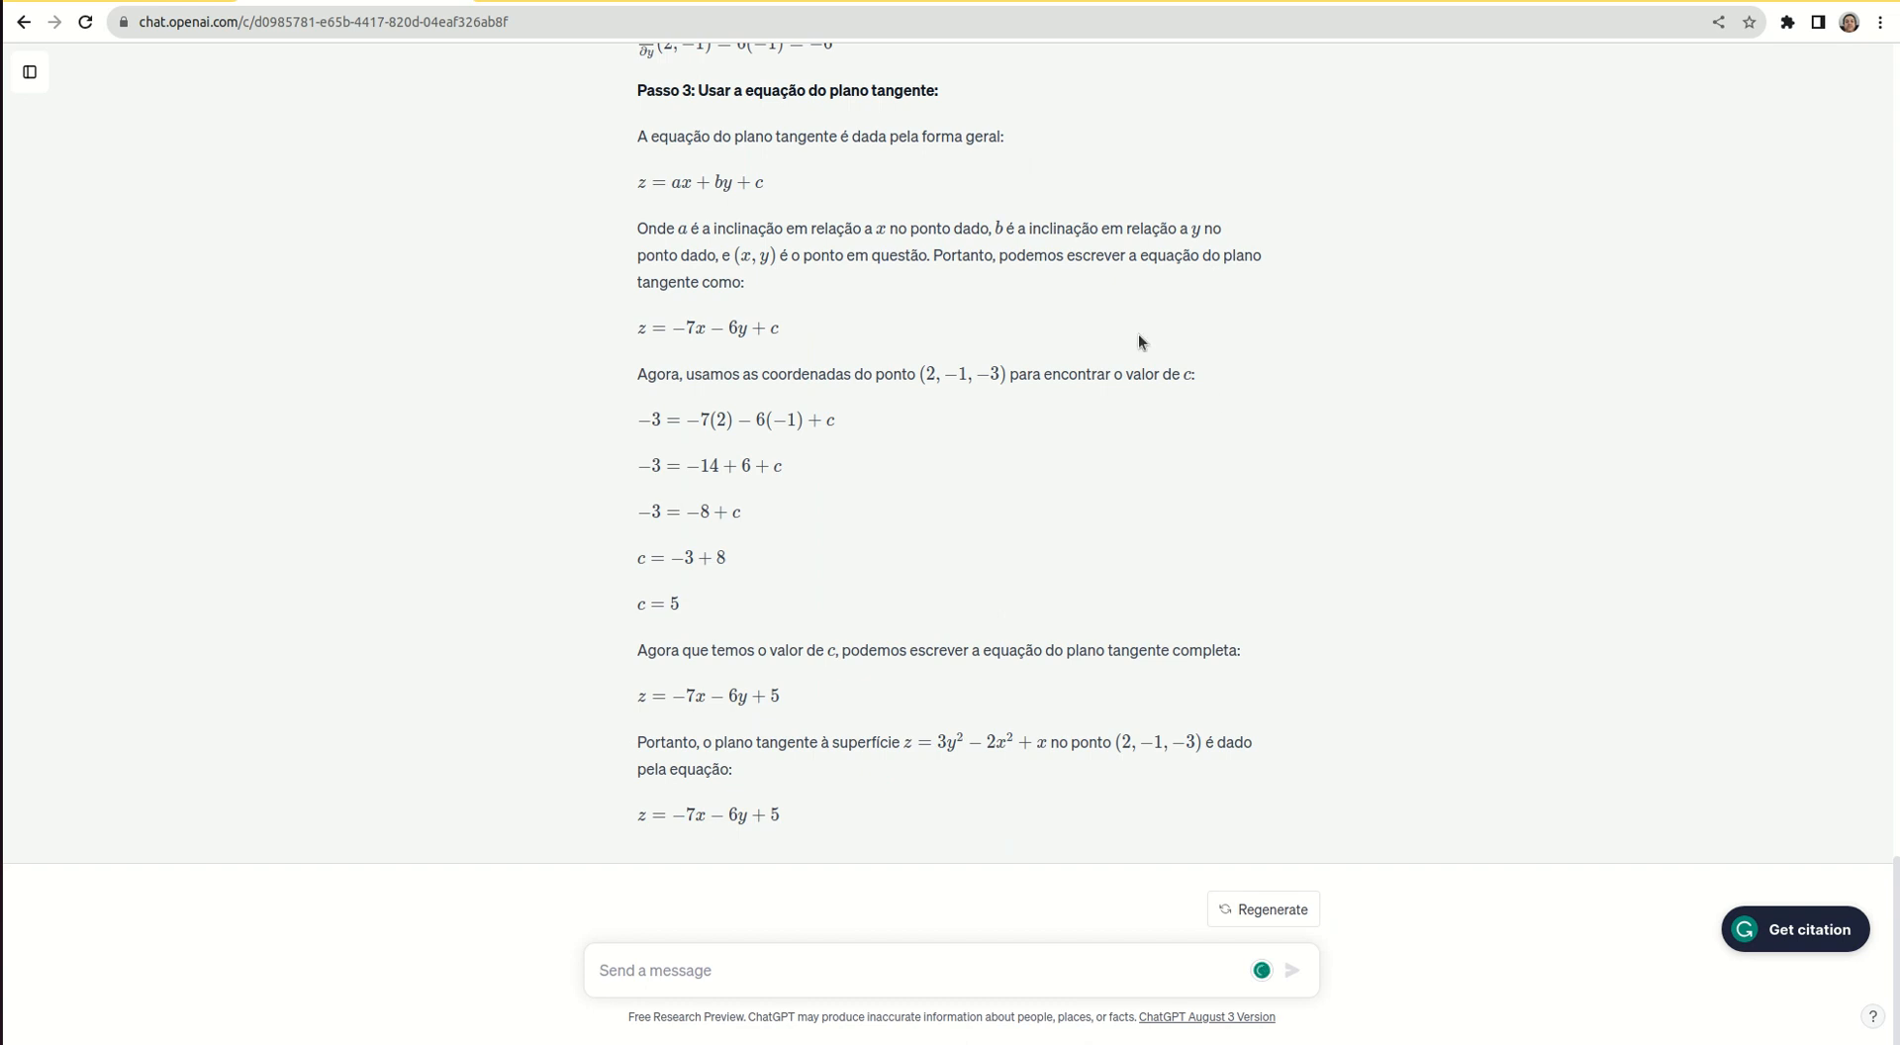
# Review ChatGPT's tangent-plane solution from the given point through the partial derivatives to the final plane equation
pyautogui.scroll(7, 1138, 335)
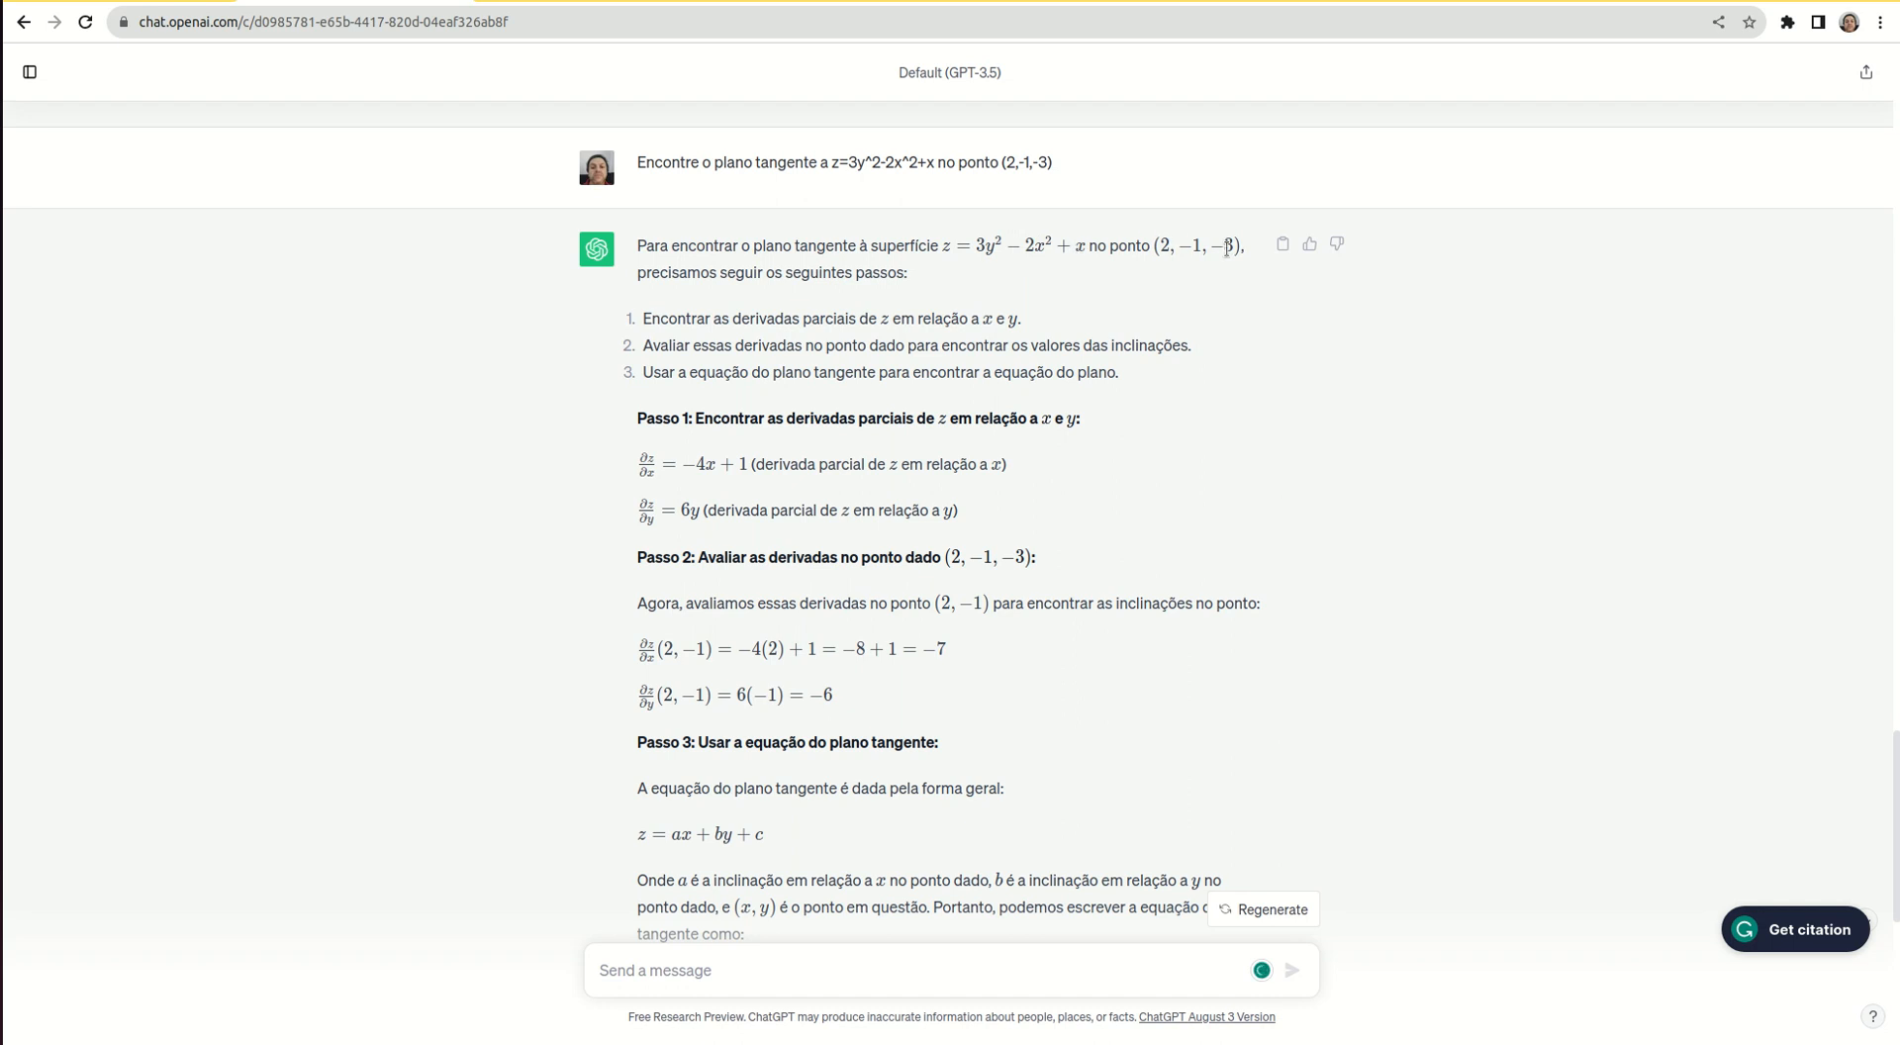
pyautogui.moveTo(1209, 246); pyautogui.dragTo(1232, 246)
pyautogui.click(1227, 247)
pyautogui.scroll(-1, 653, 530)
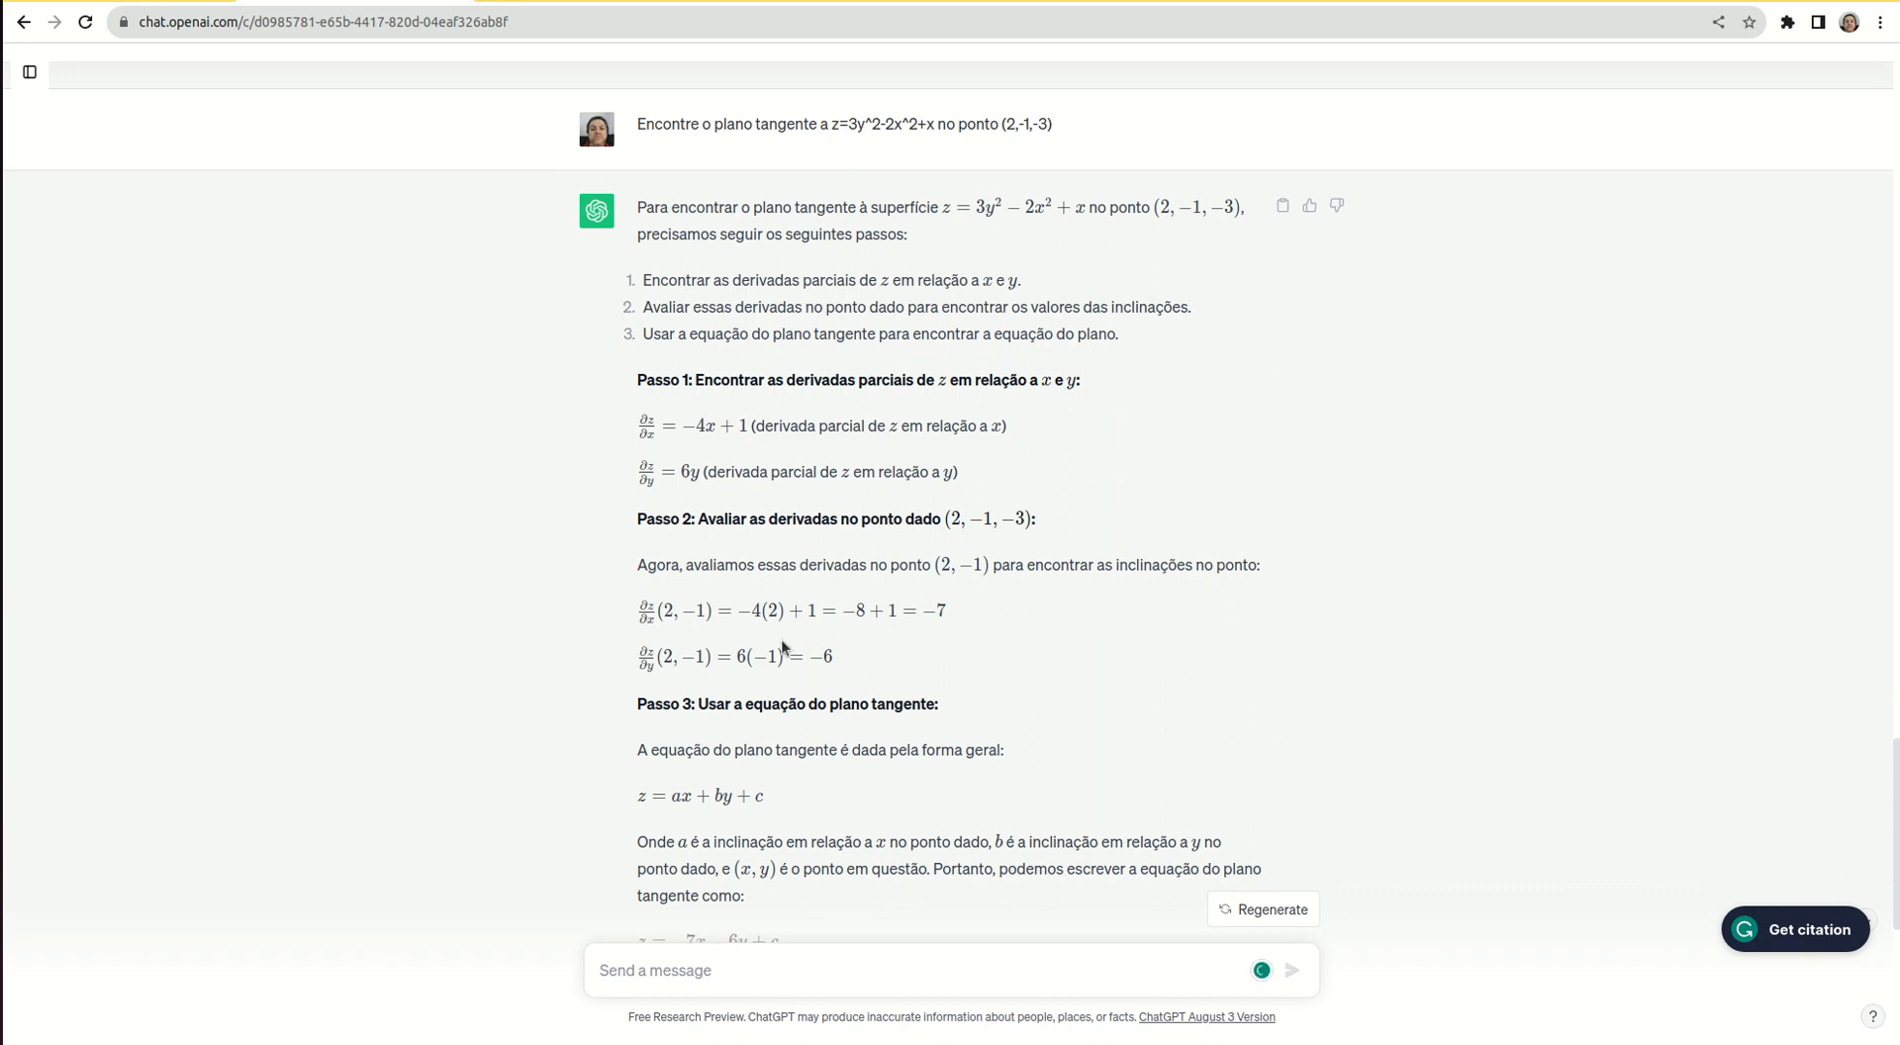
pyautogui.scroll(-3, 798, 639)
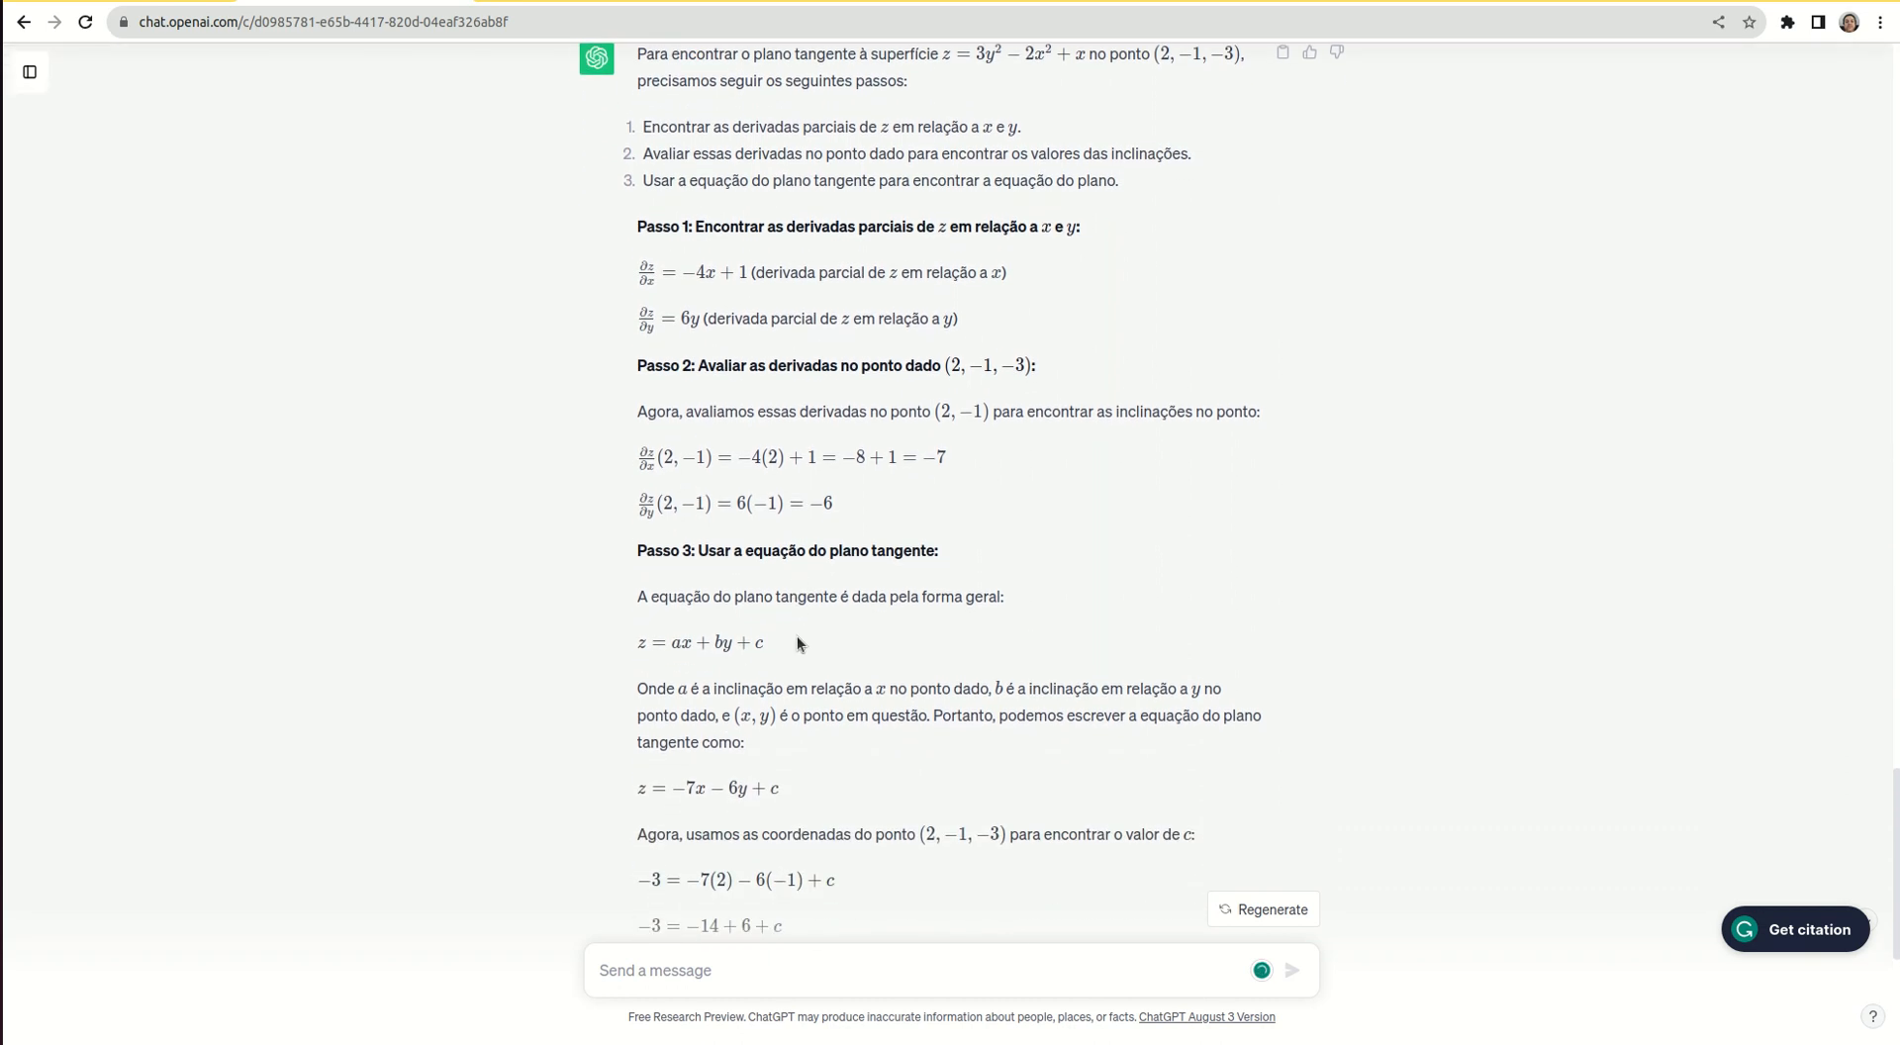
pyautogui.scroll(-1, 798, 635)
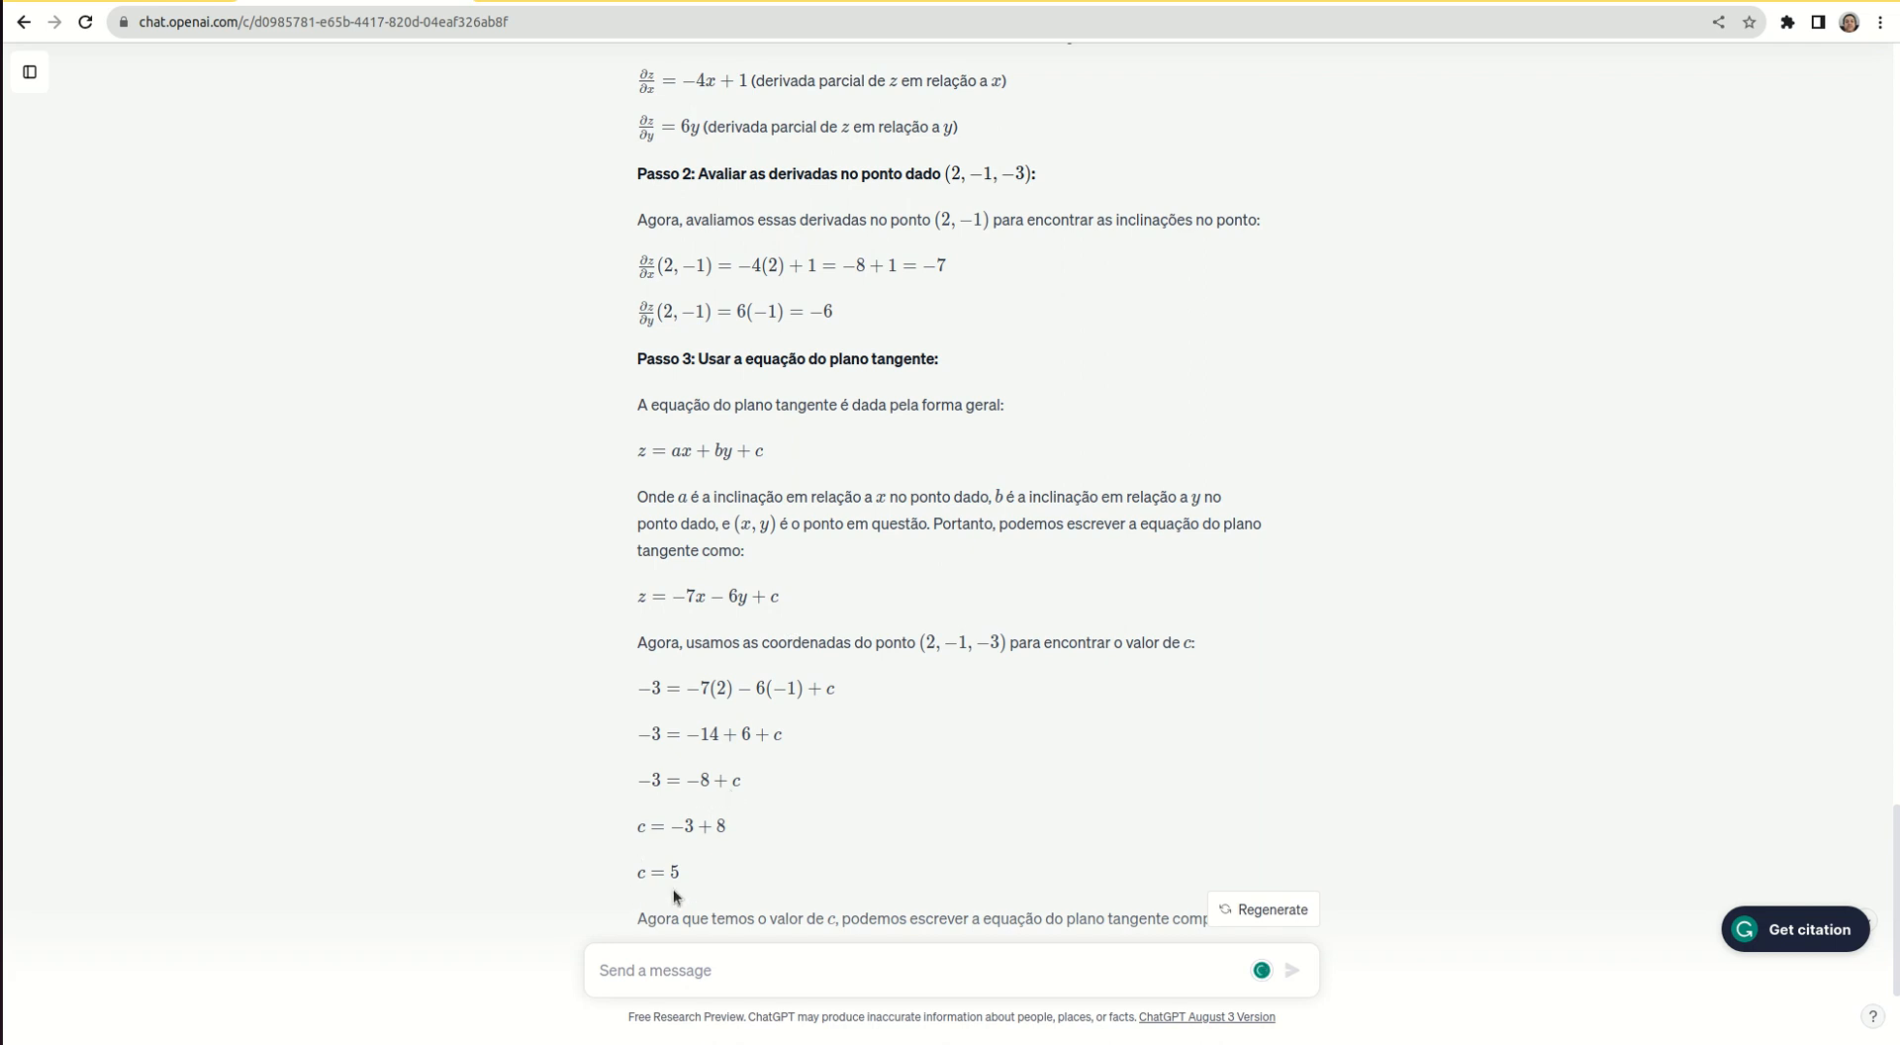
pyautogui.scroll(-5, 680, 857)
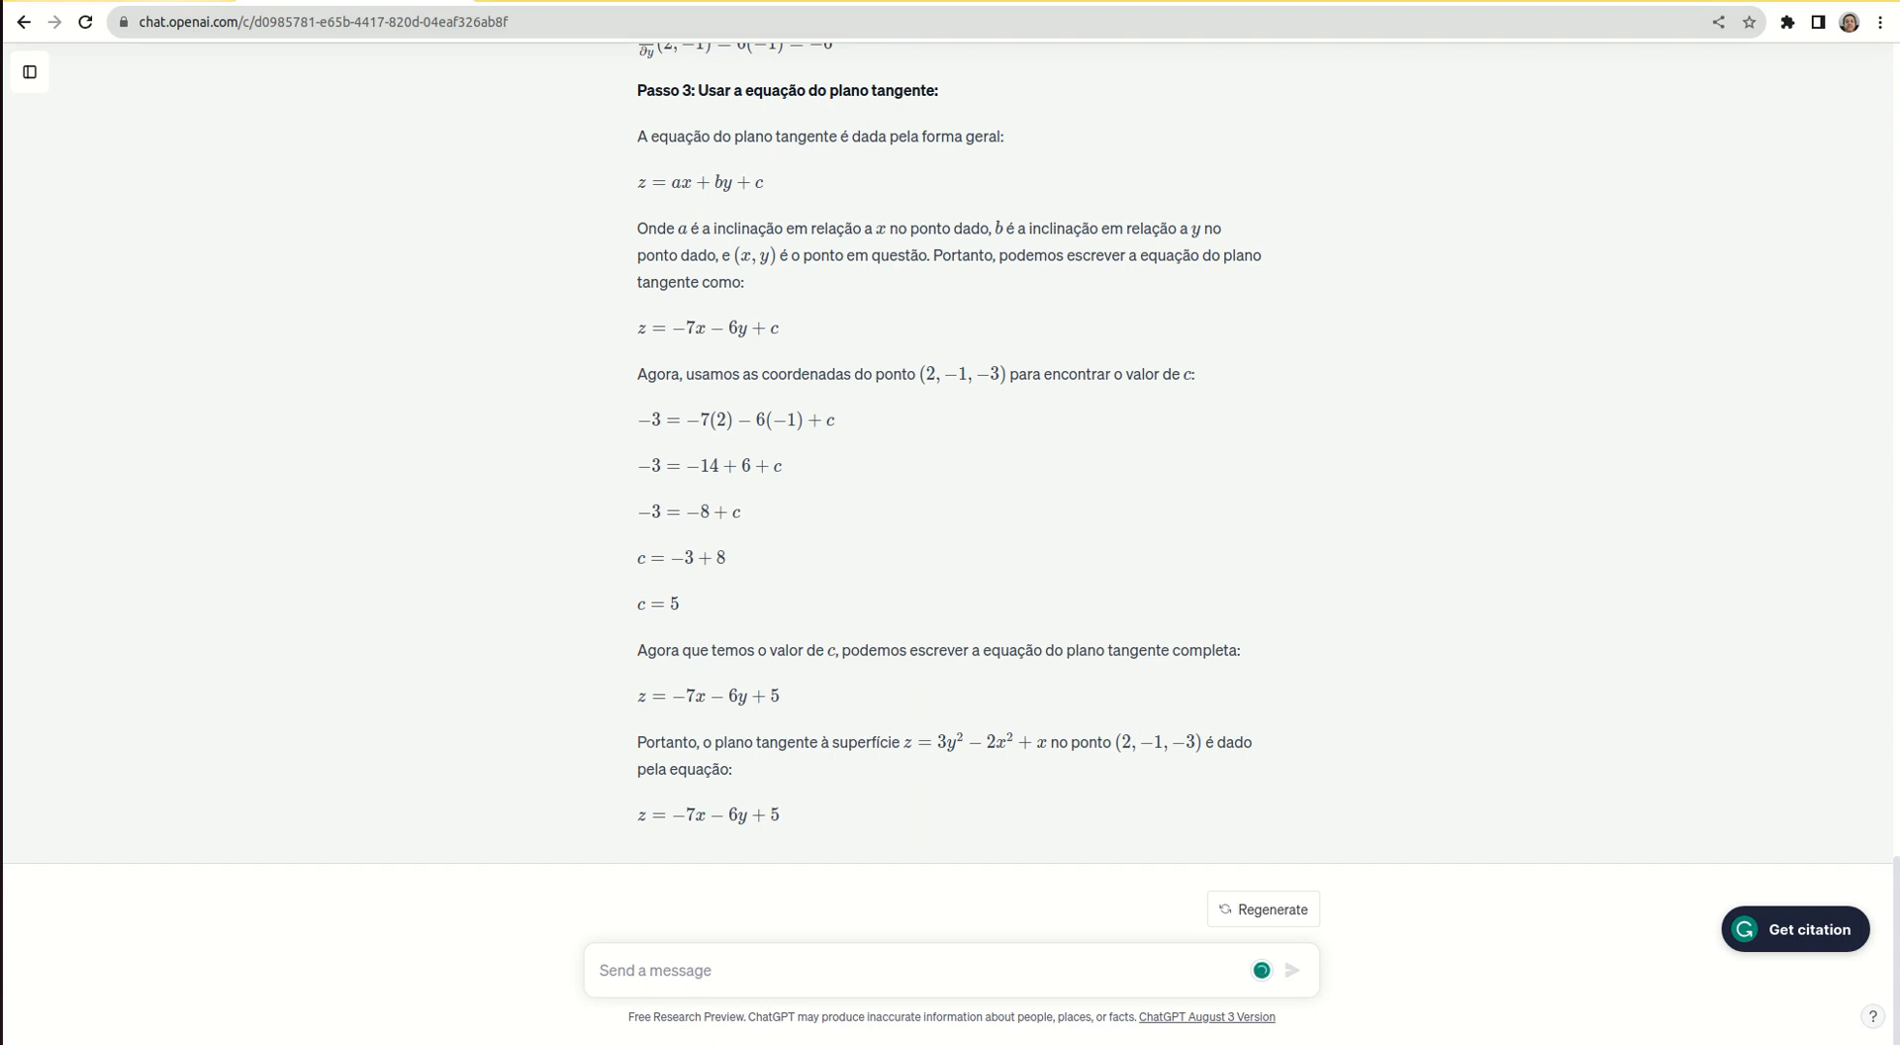
# Check the exercise list in the Classroom assignment and find the section 14.5 exercises on page 836 of the textbook PDF
pyautogui.click(149, 1)
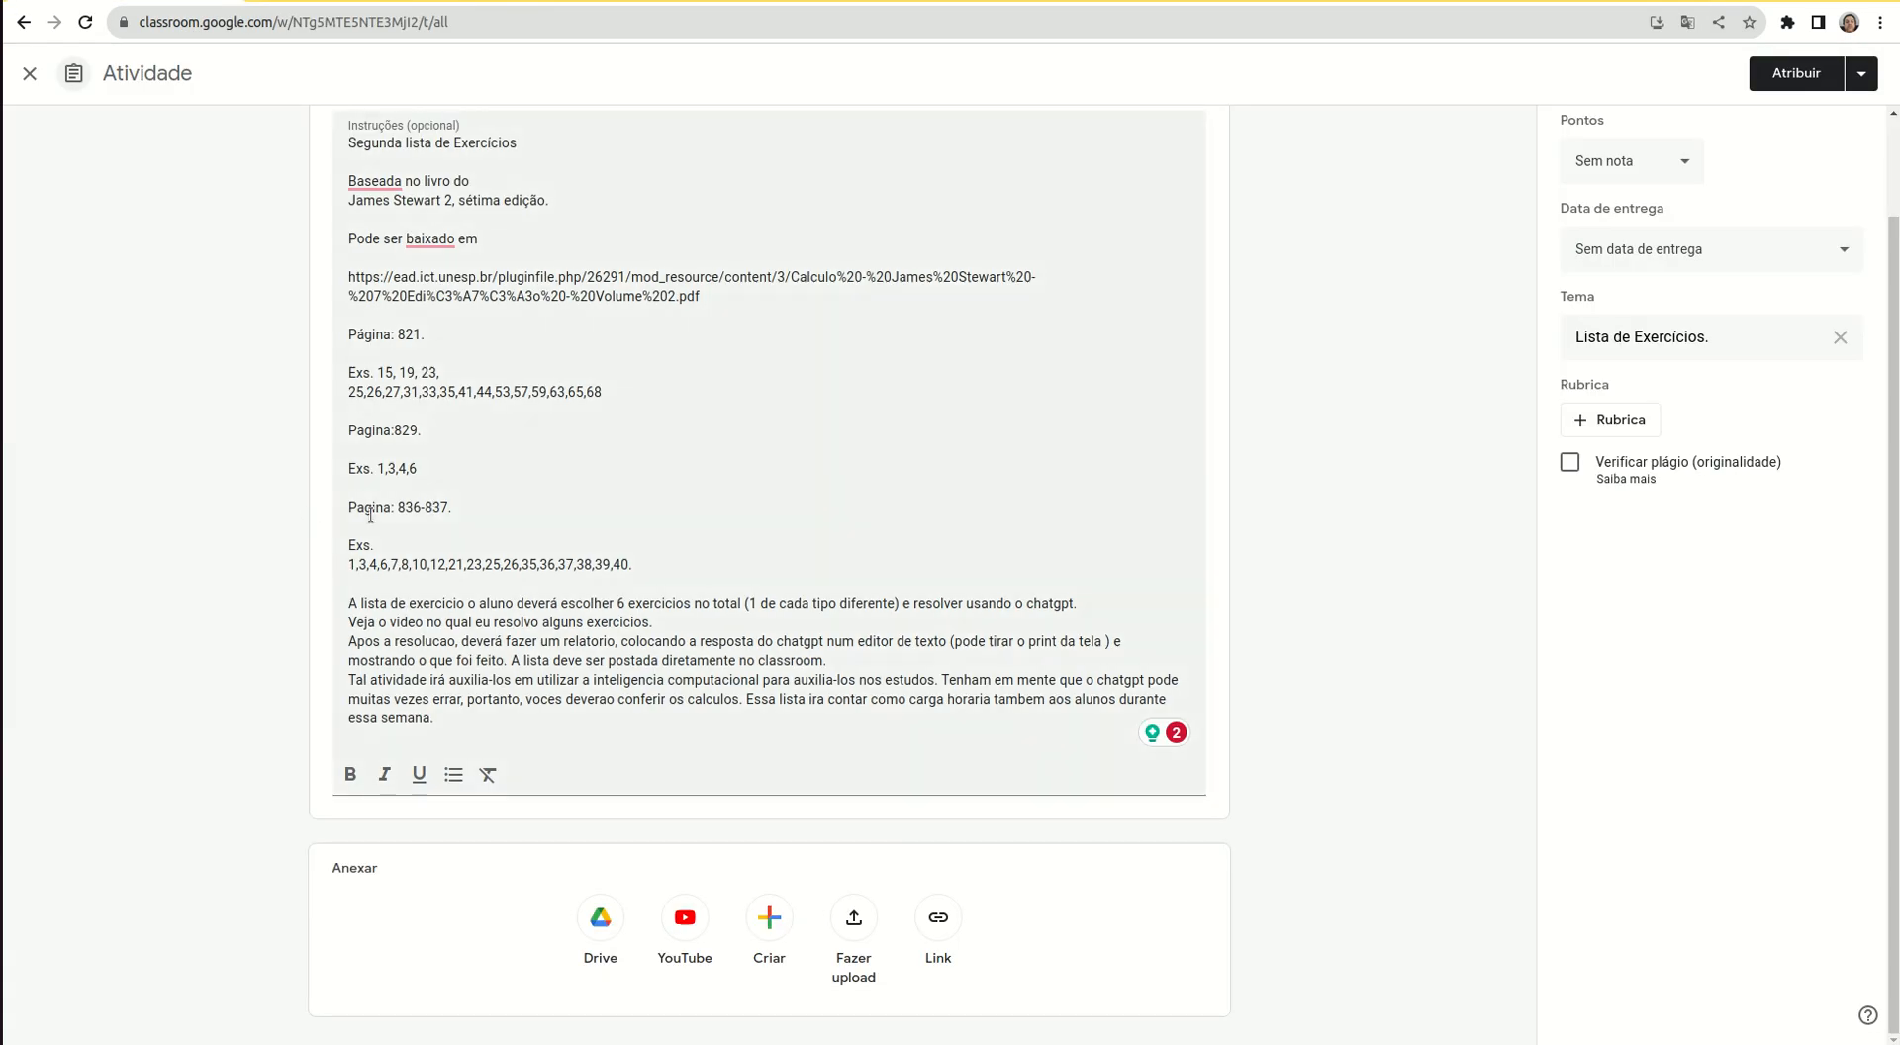
pyautogui.click(1, 264)
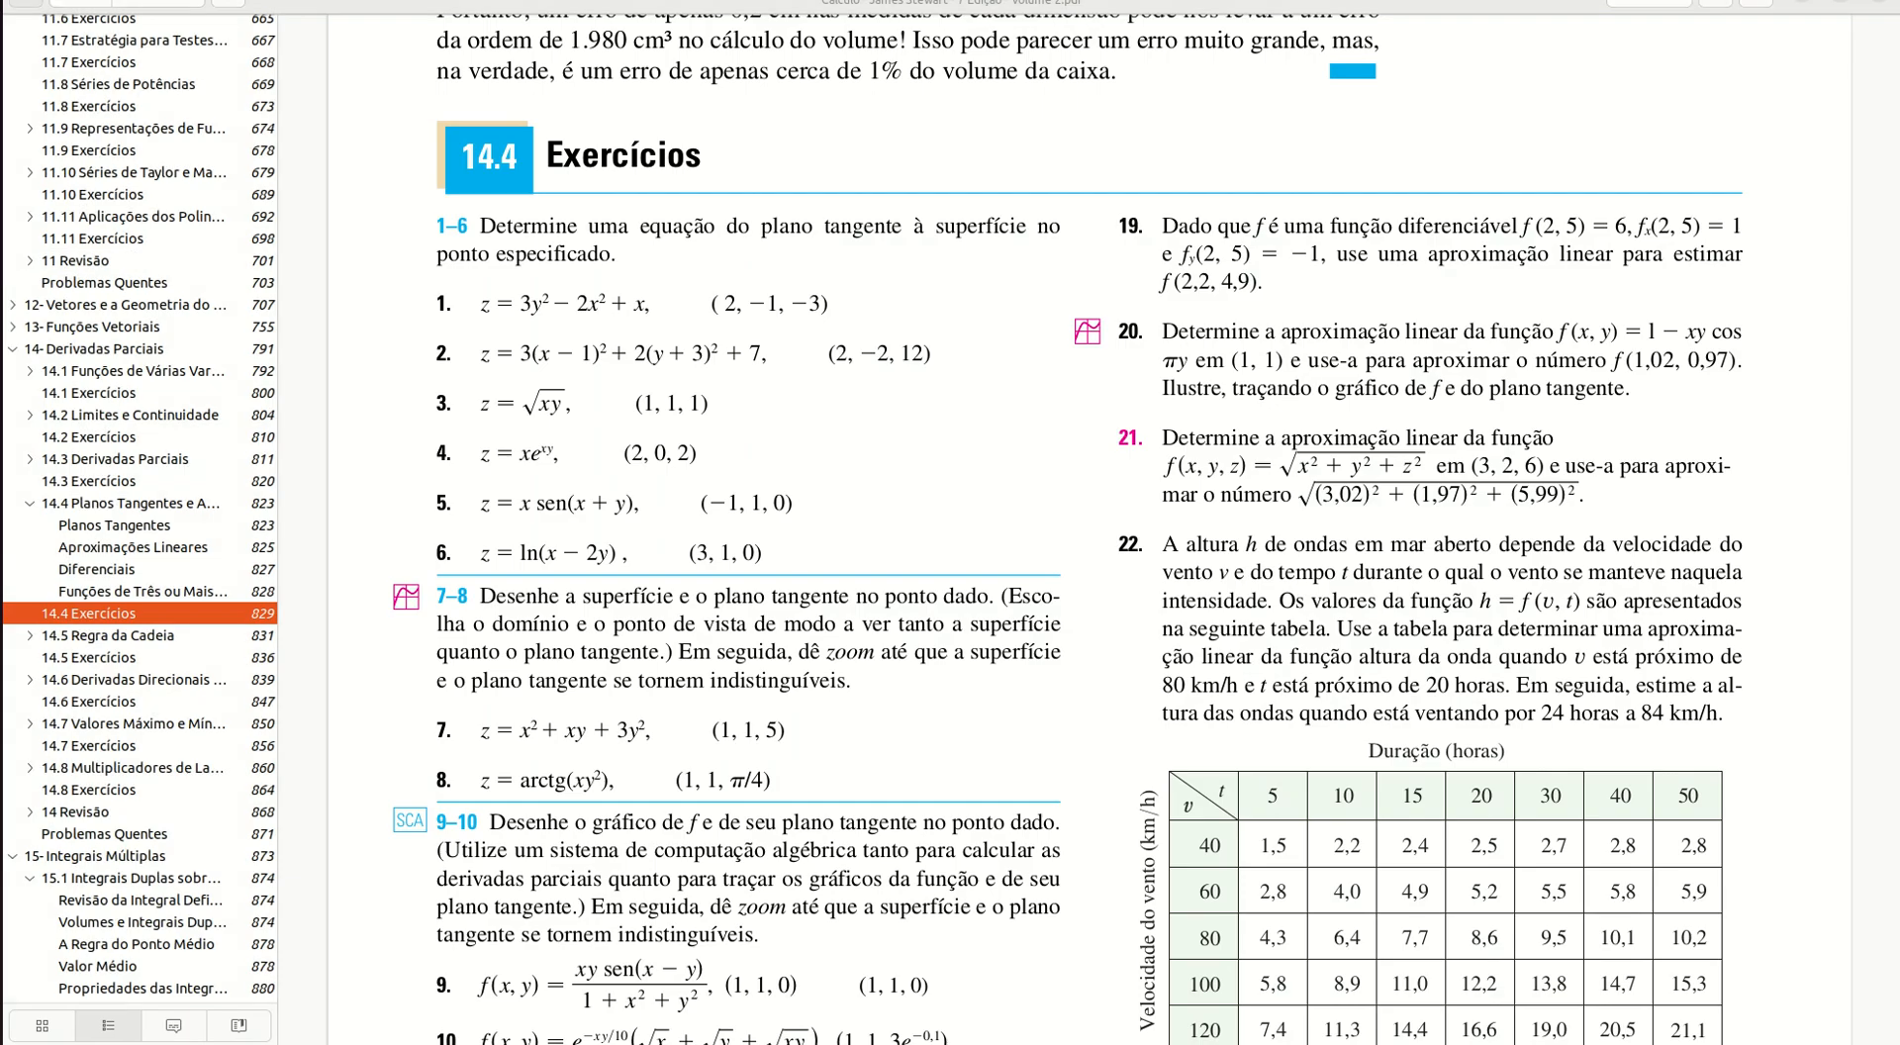
pyautogui.scroll(-1, 611, 402)
pyautogui.scroll(-15, 611, 401)
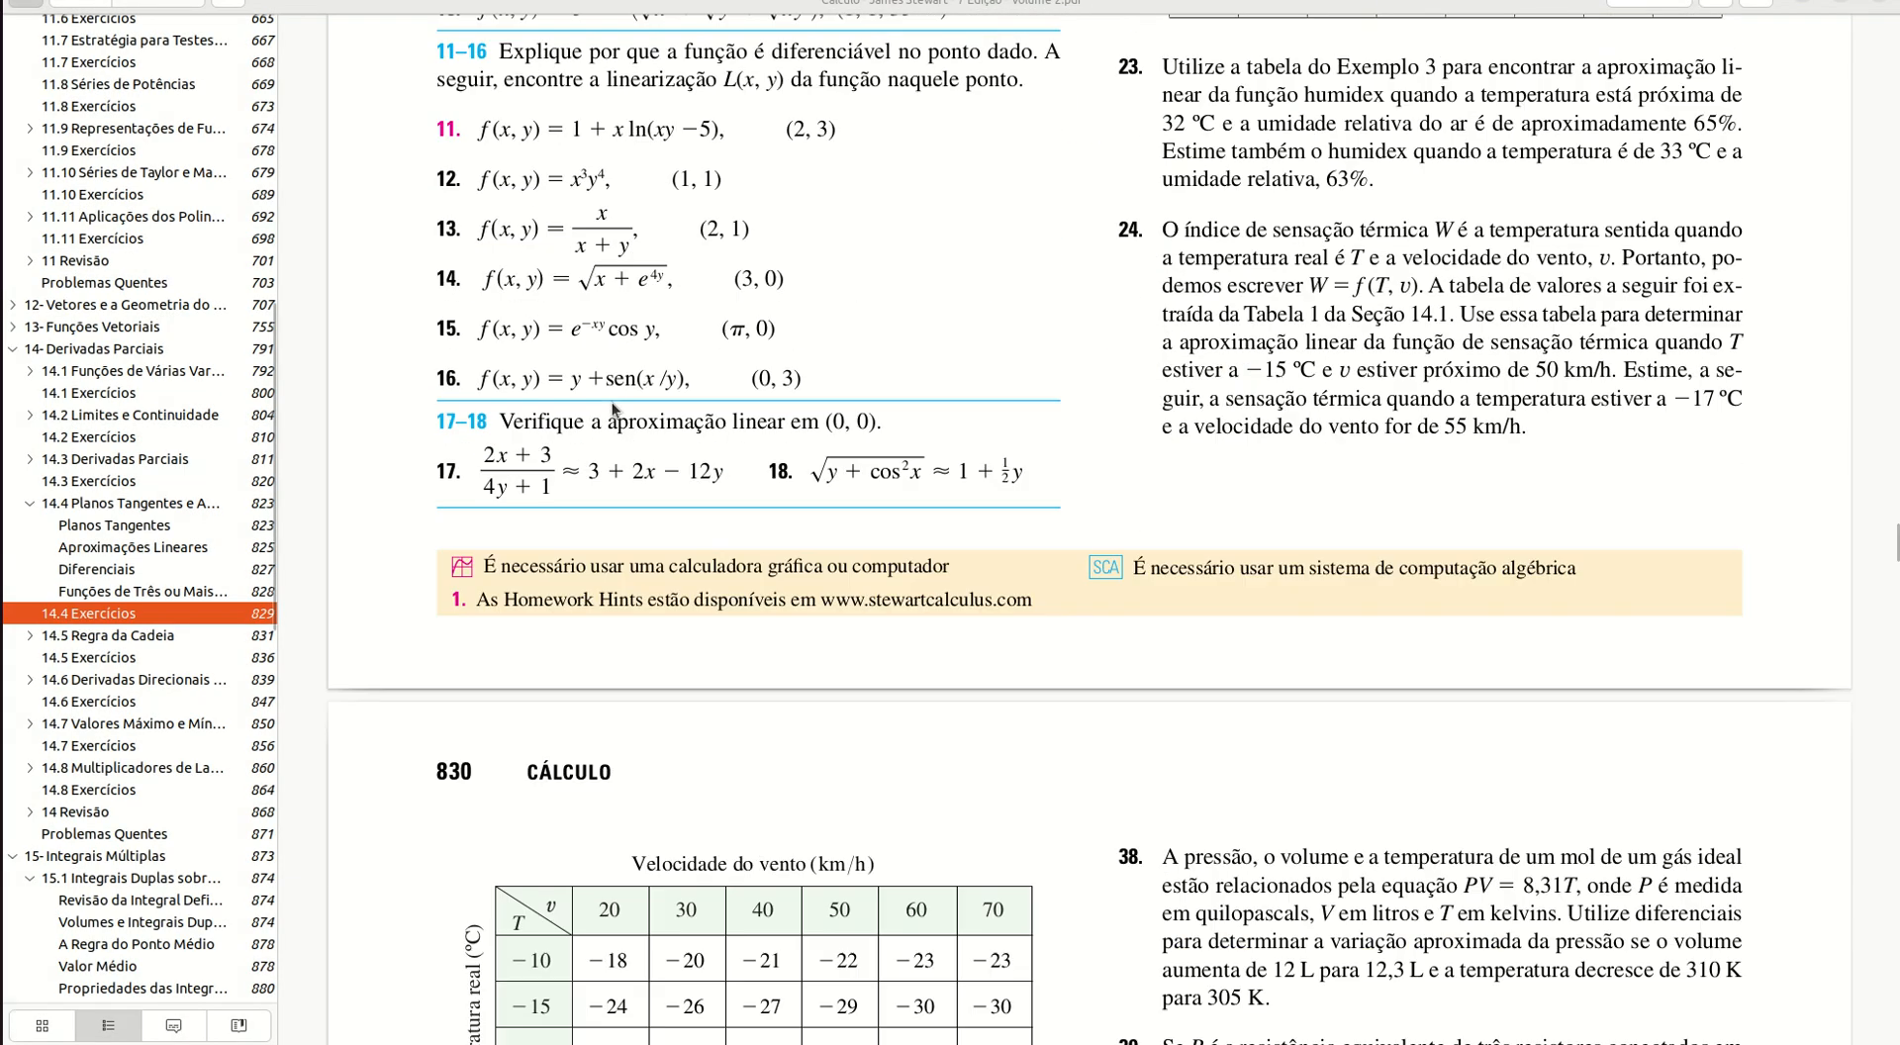
pyautogui.scroll(-11, 611, 402)
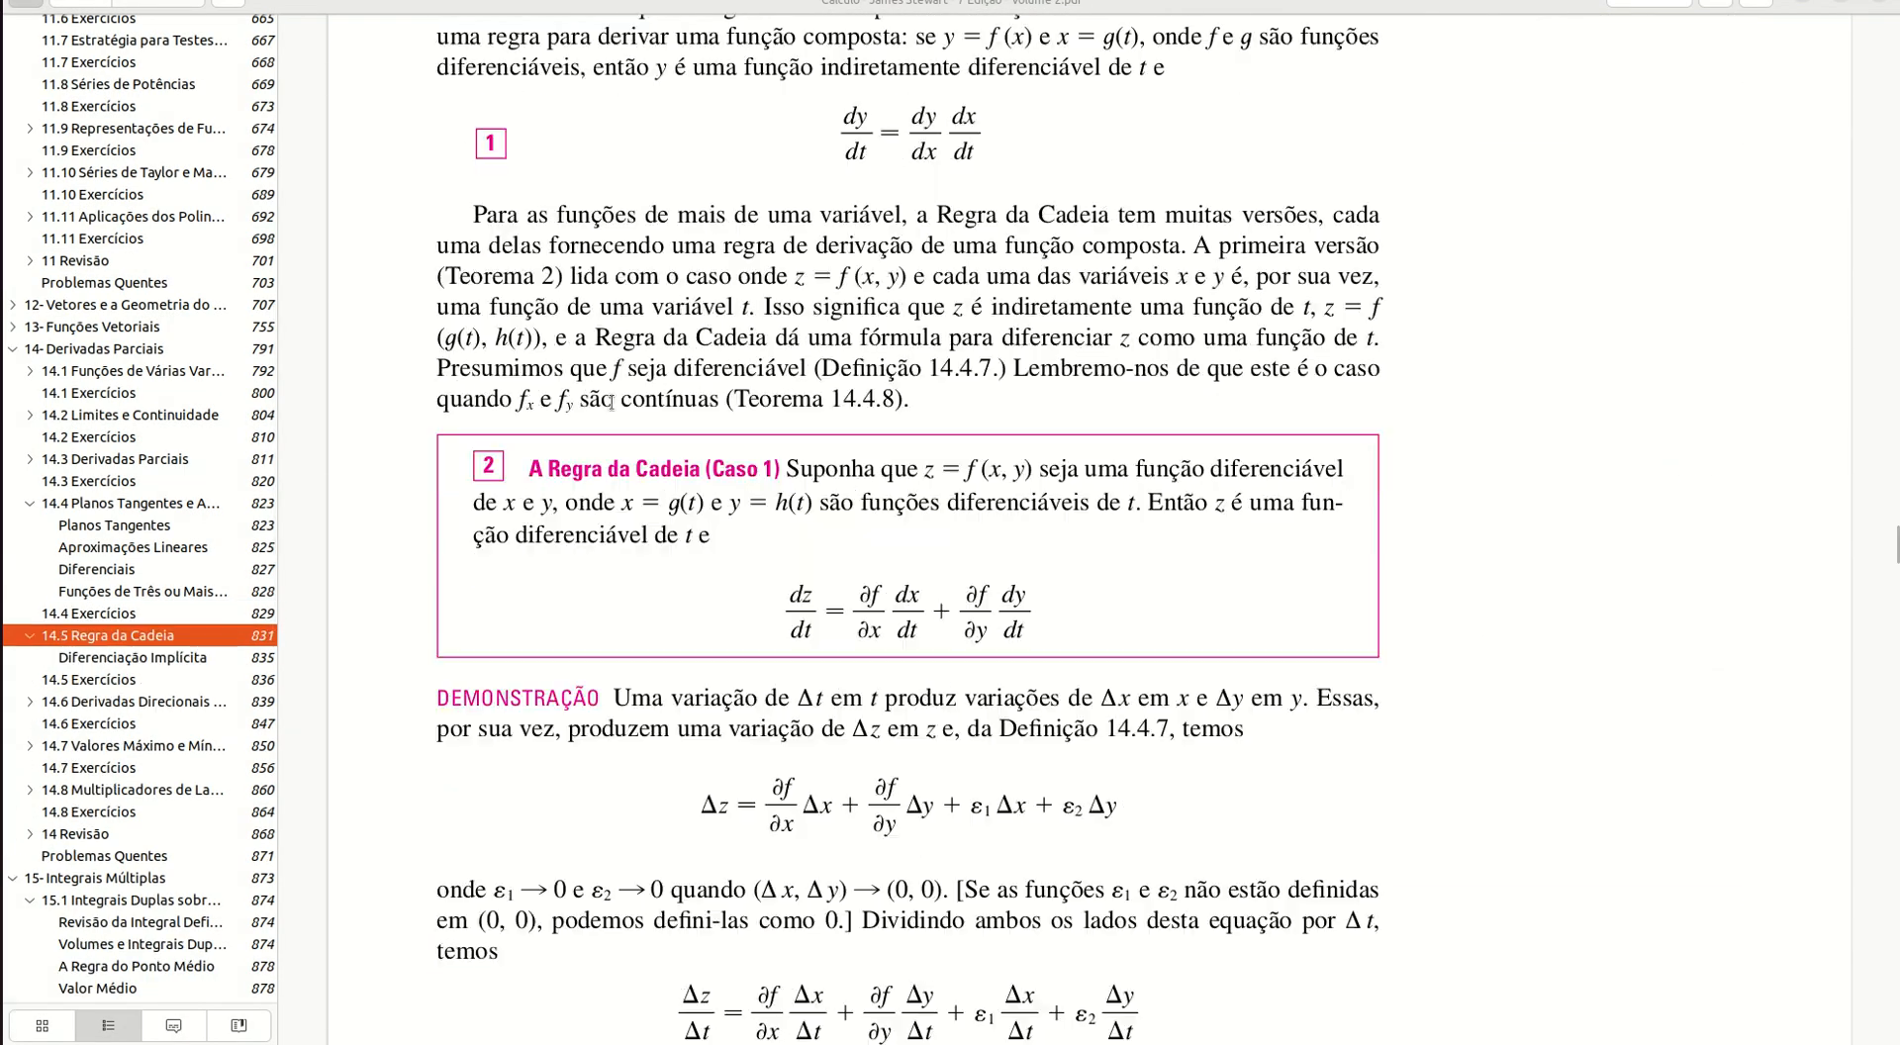
pyautogui.scroll(-12, 612, 402)
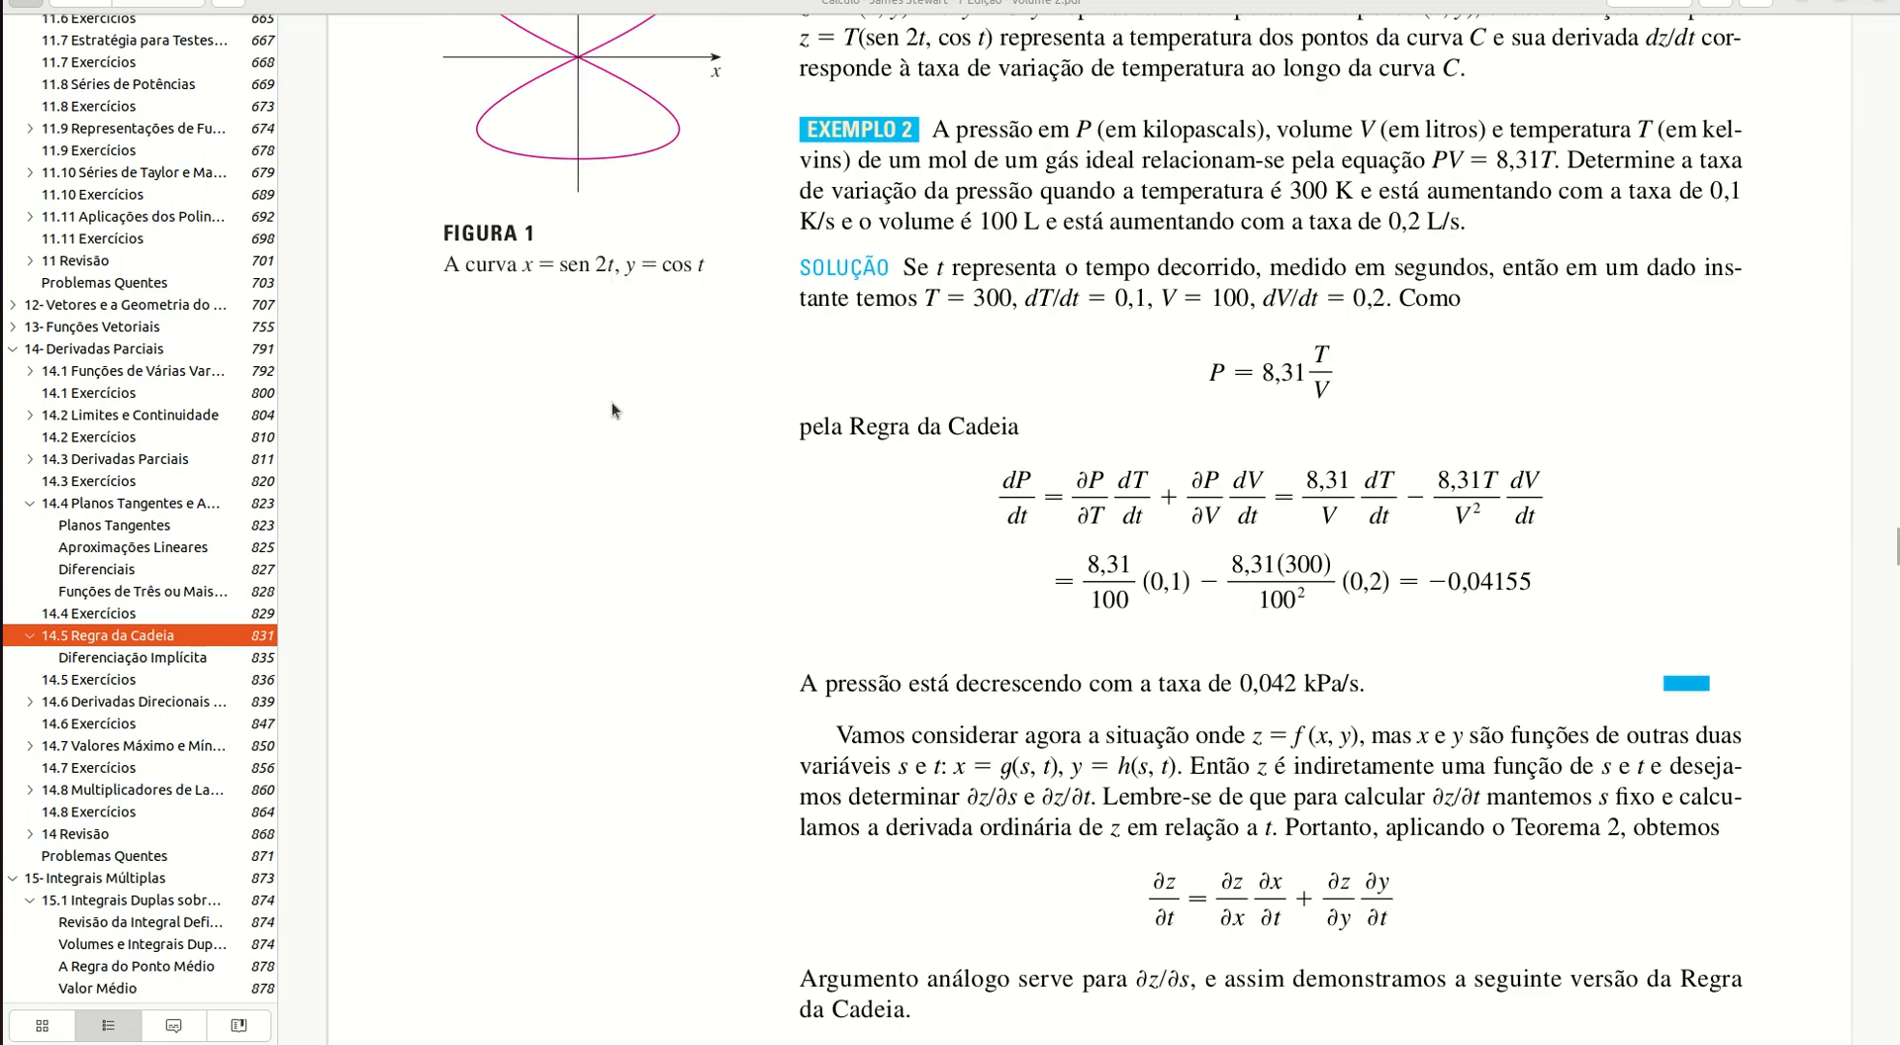
pyautogui.scroll(-15, 613, 408)
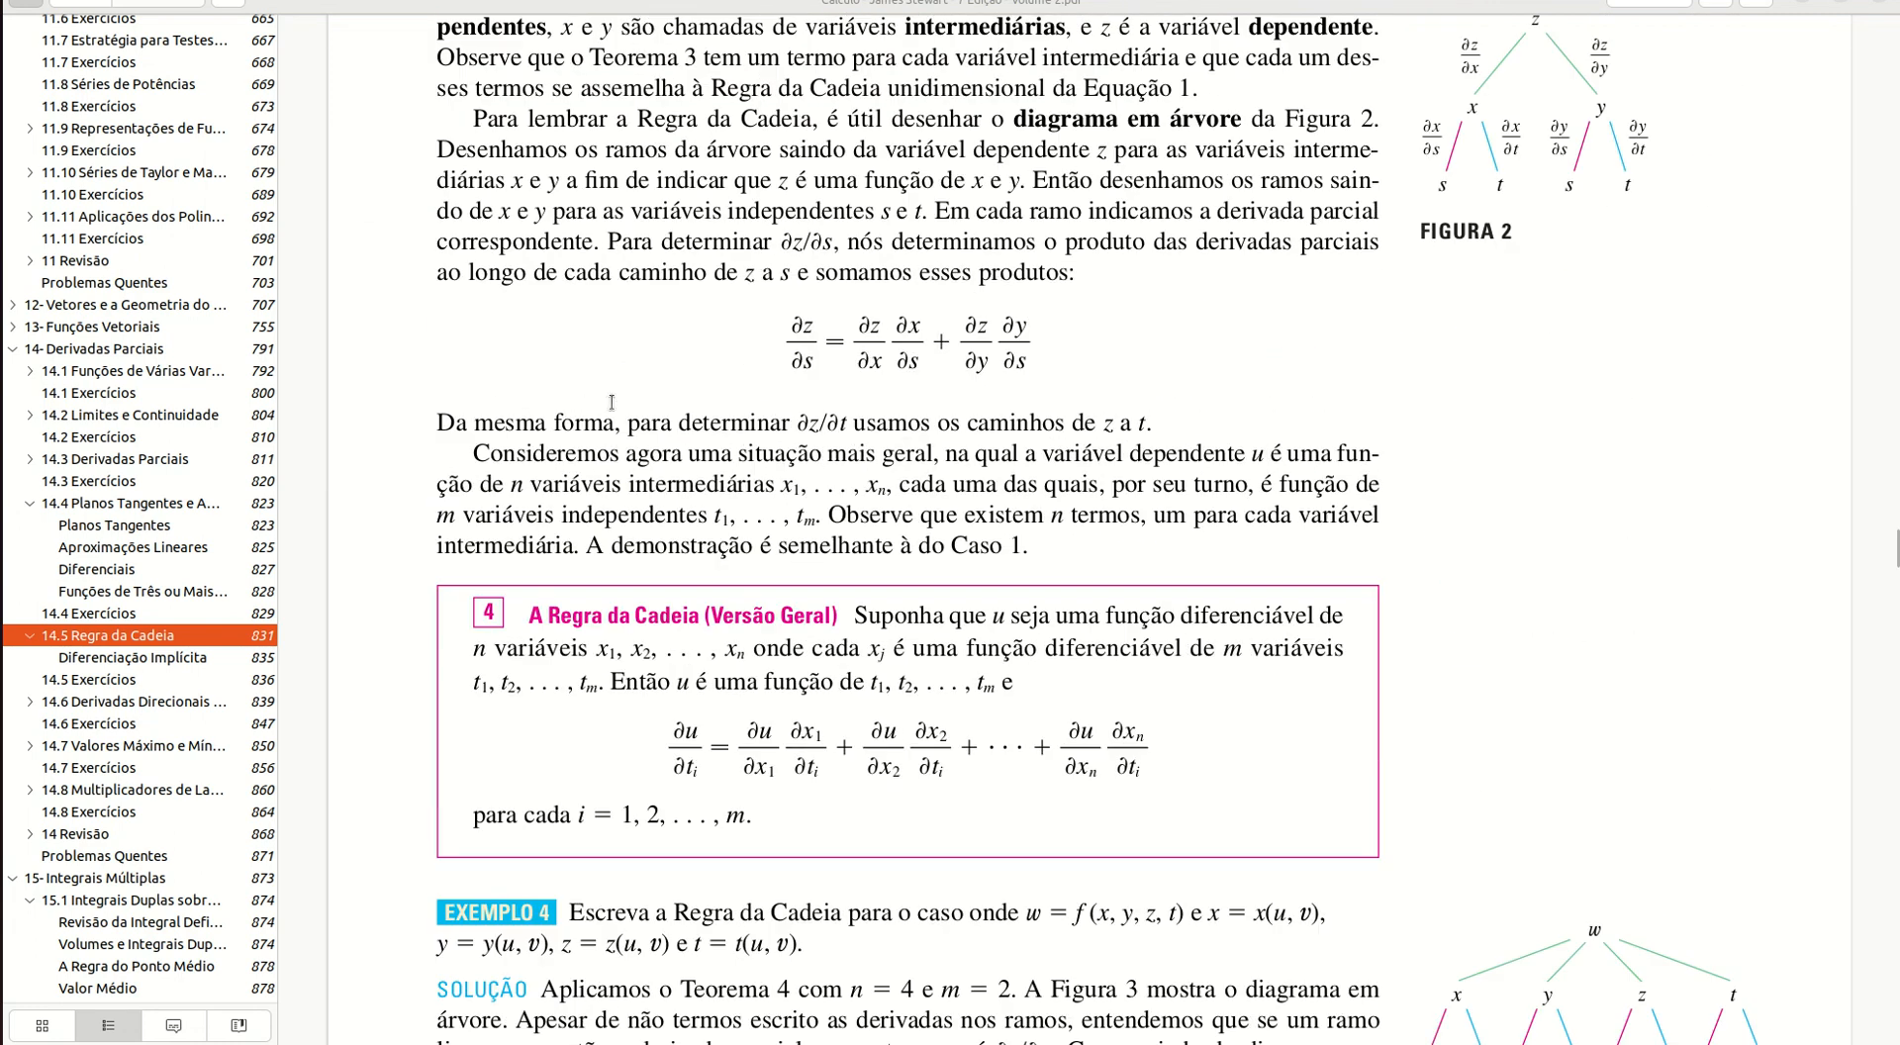
pyautogui.scroll(-15, 612, 405)
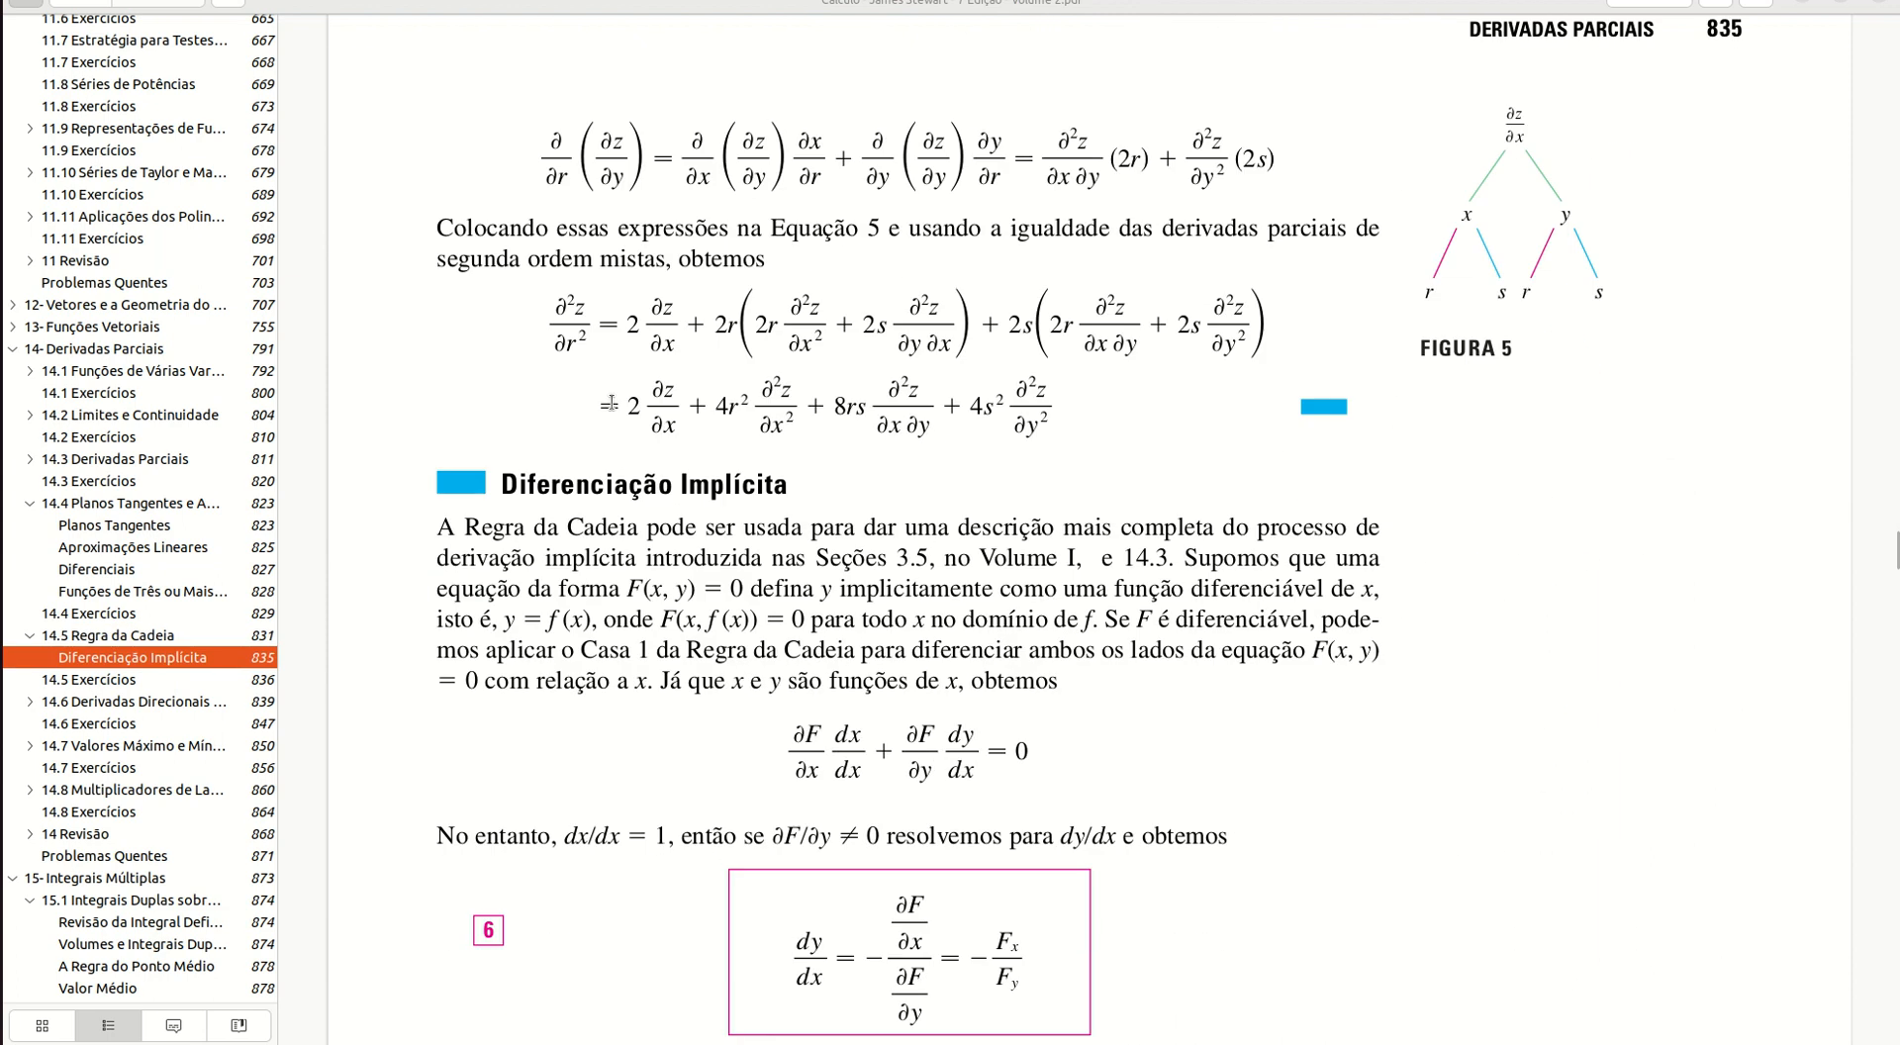
pyautogui.scroll(-15, 611, 402)
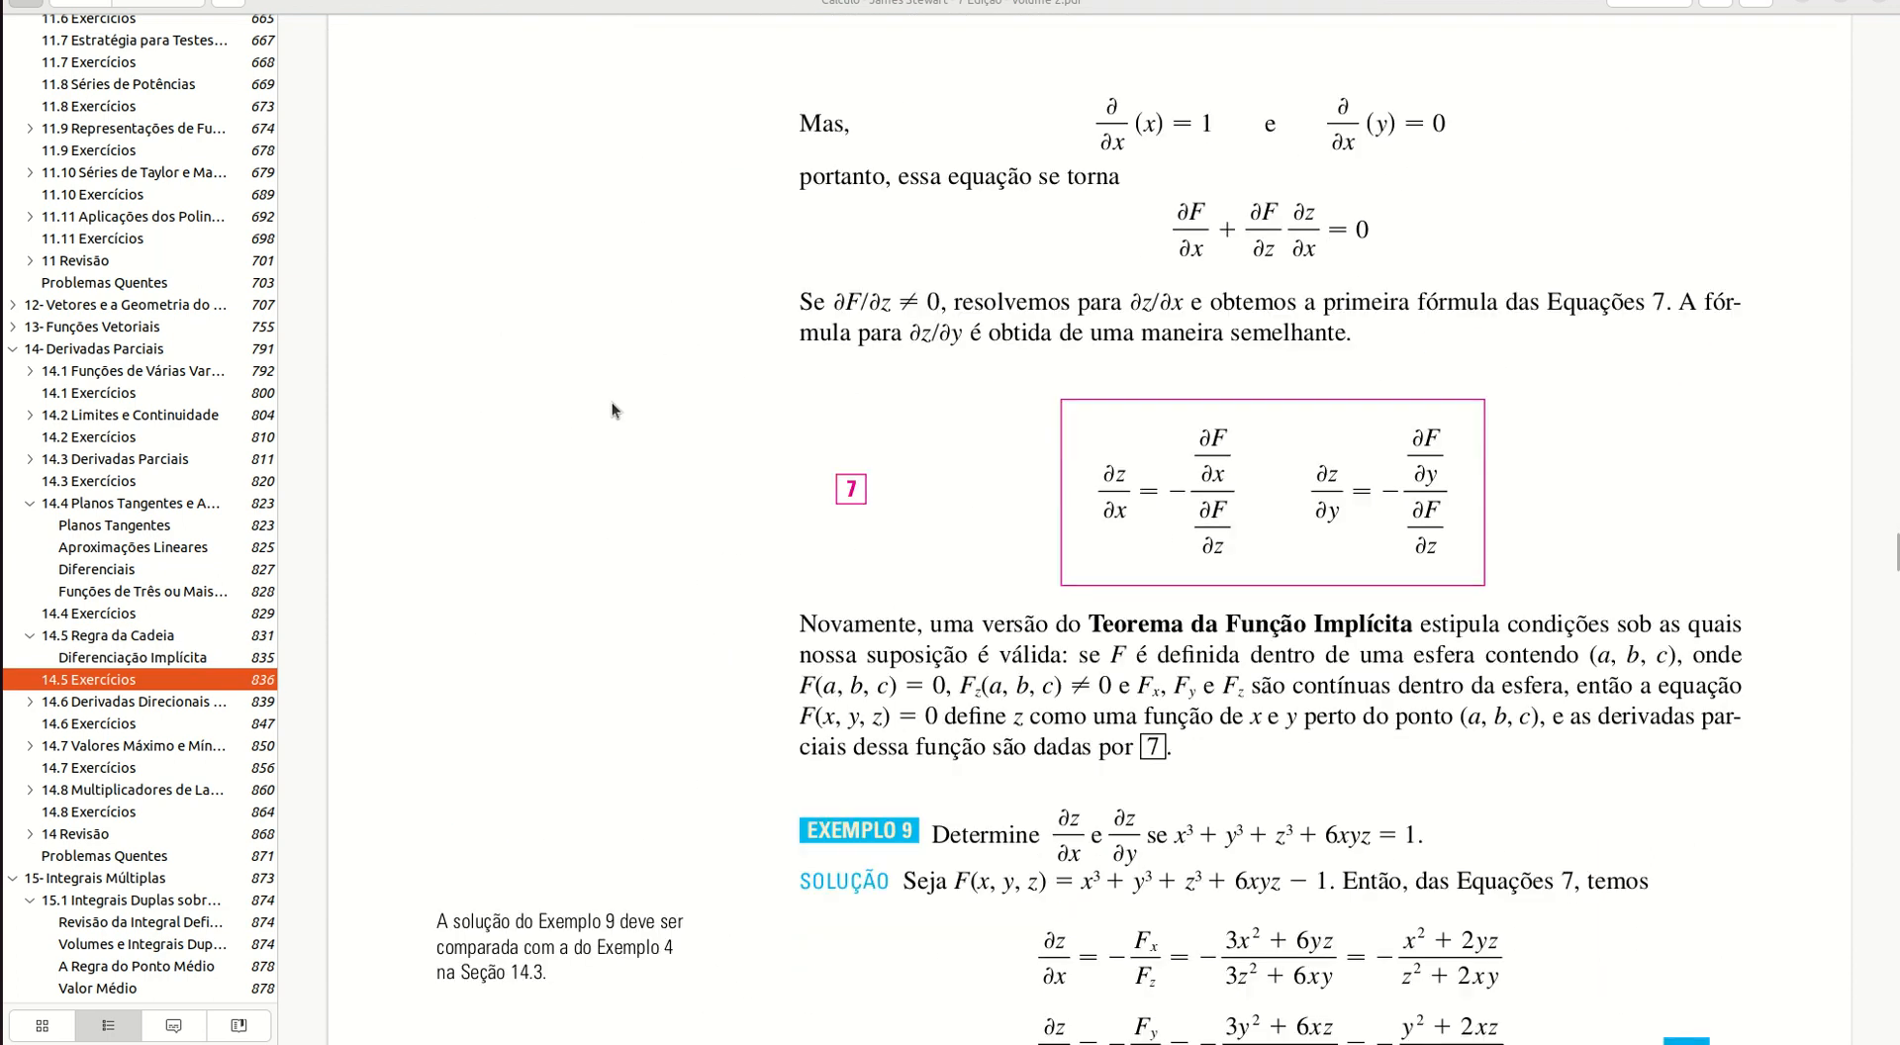
pyautogui.scroll(3, 611, 400)
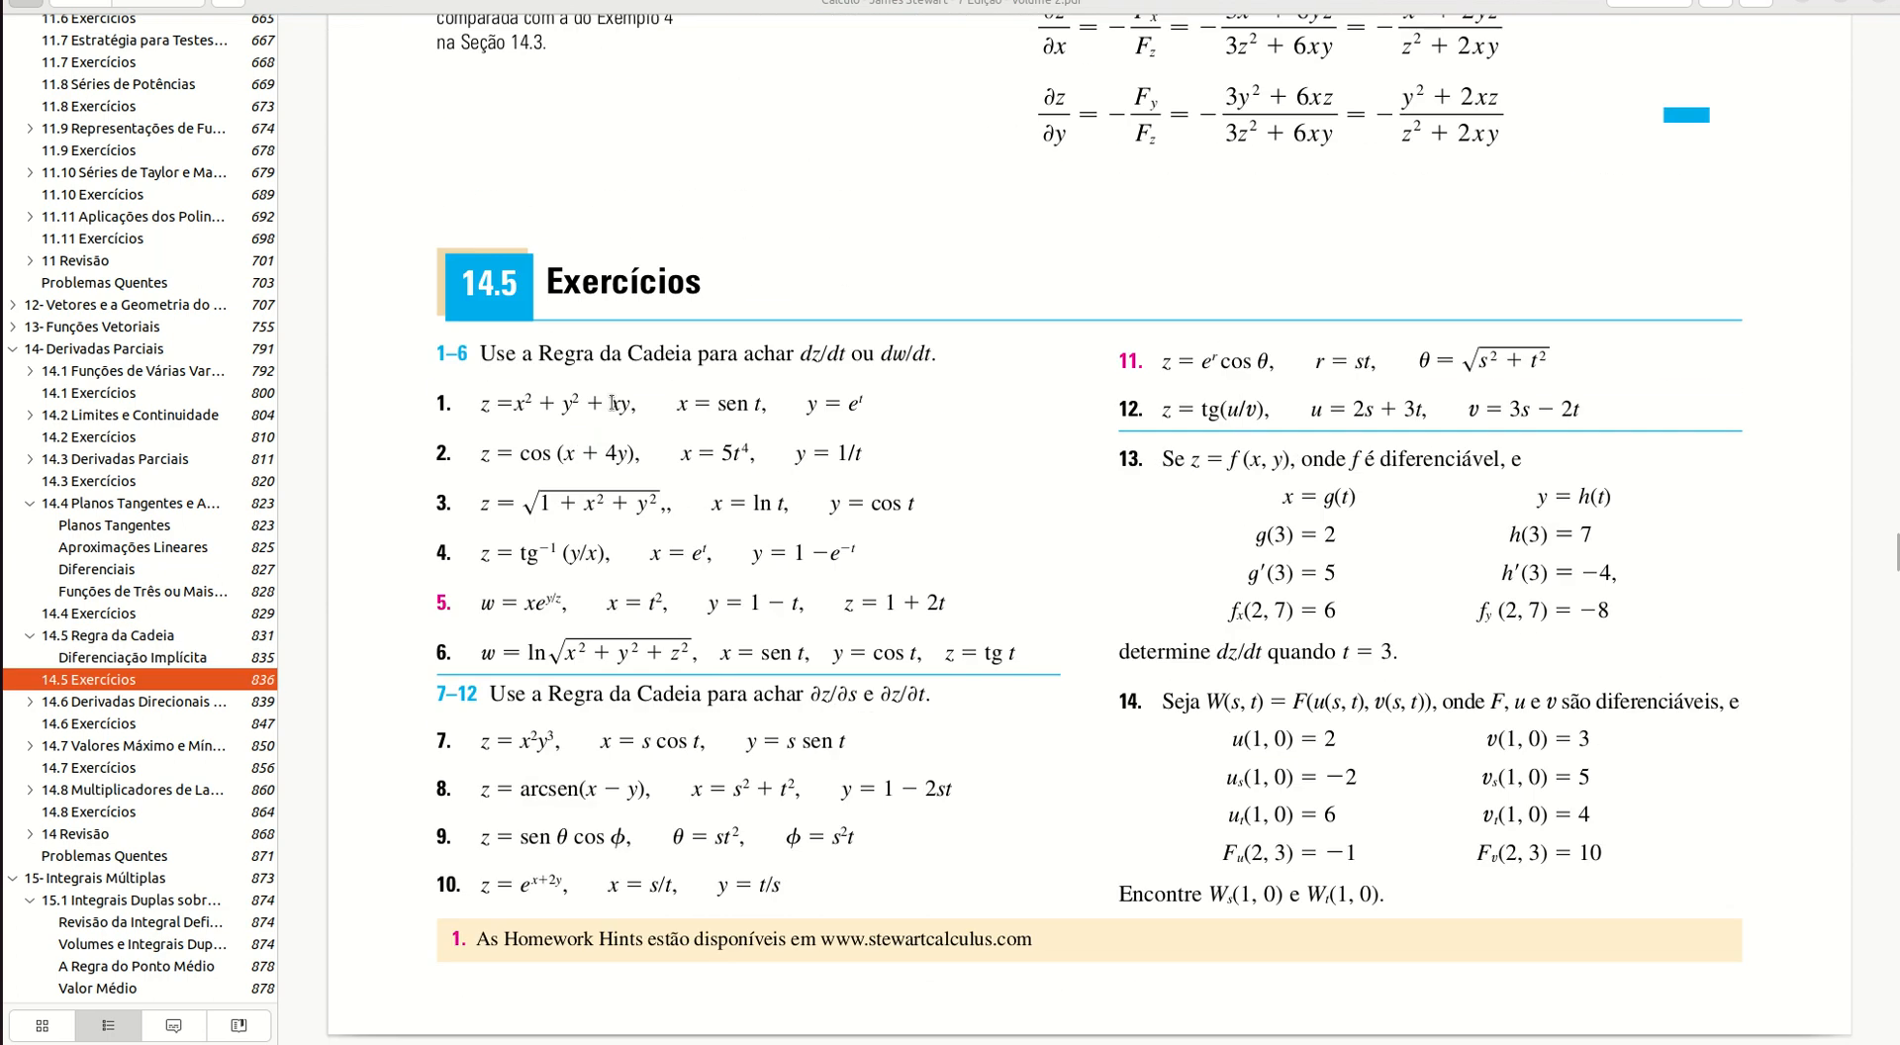
pyautogui.scroll(-2, 612, 402)
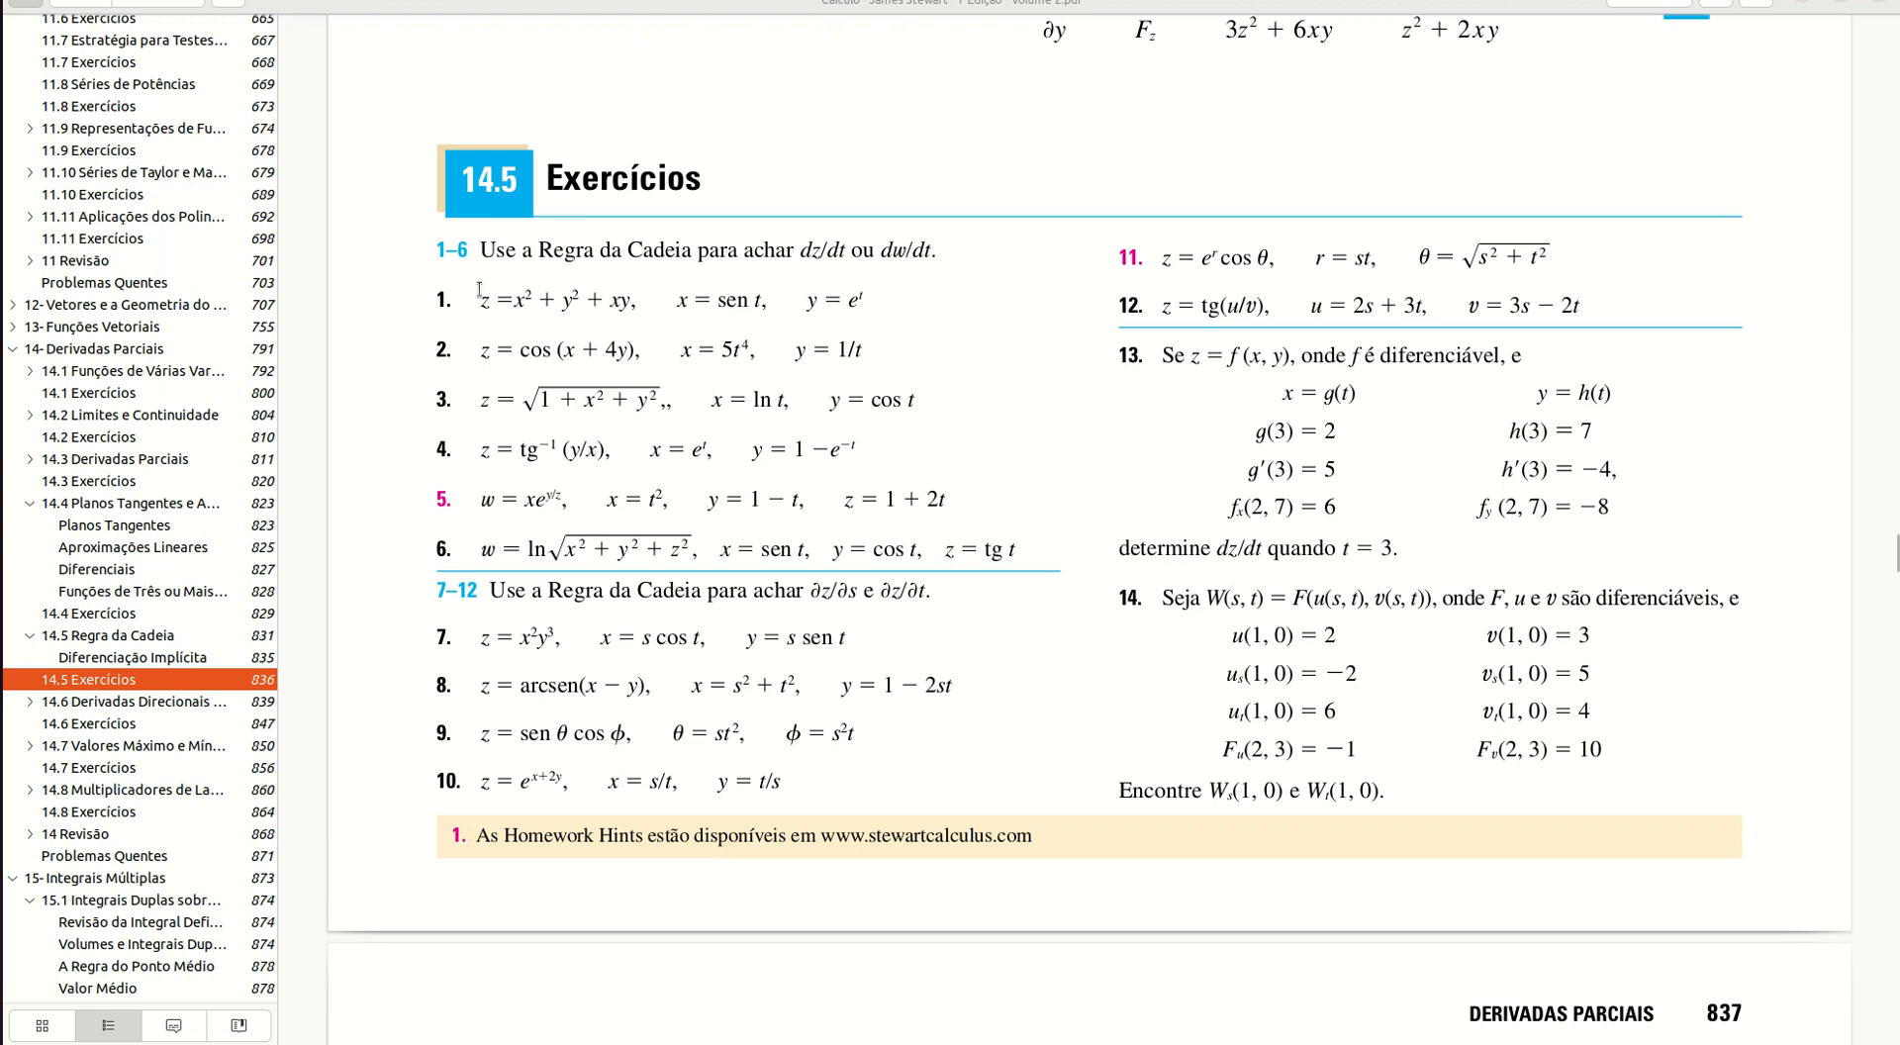
# Copy exercise 1's function into a ChatGPT prompt, erase the garbled paste and leave "Use a regra da cadeia para calcular a derivada de z="
pyautogui.moveTo(479, 302); pyautogui.dragTo(645, 300)
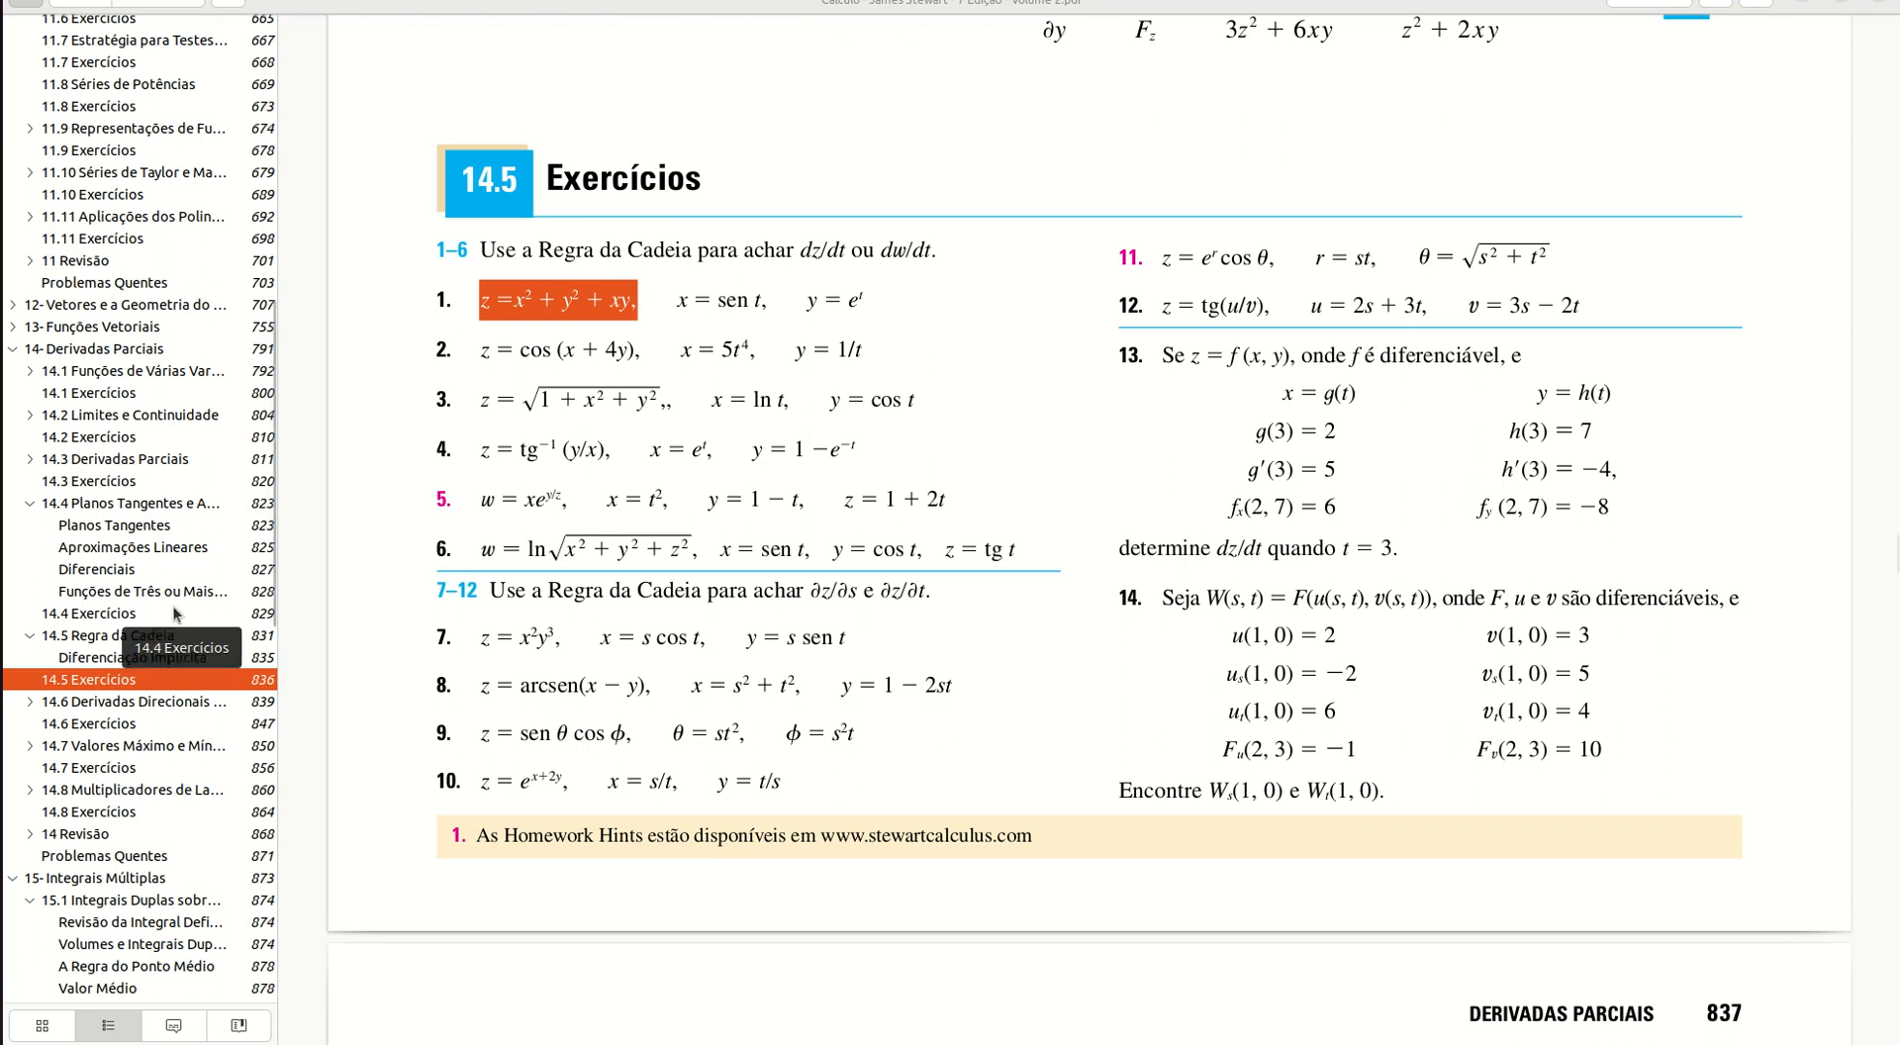
pyautogui.hotkey('alt', 'Tab')
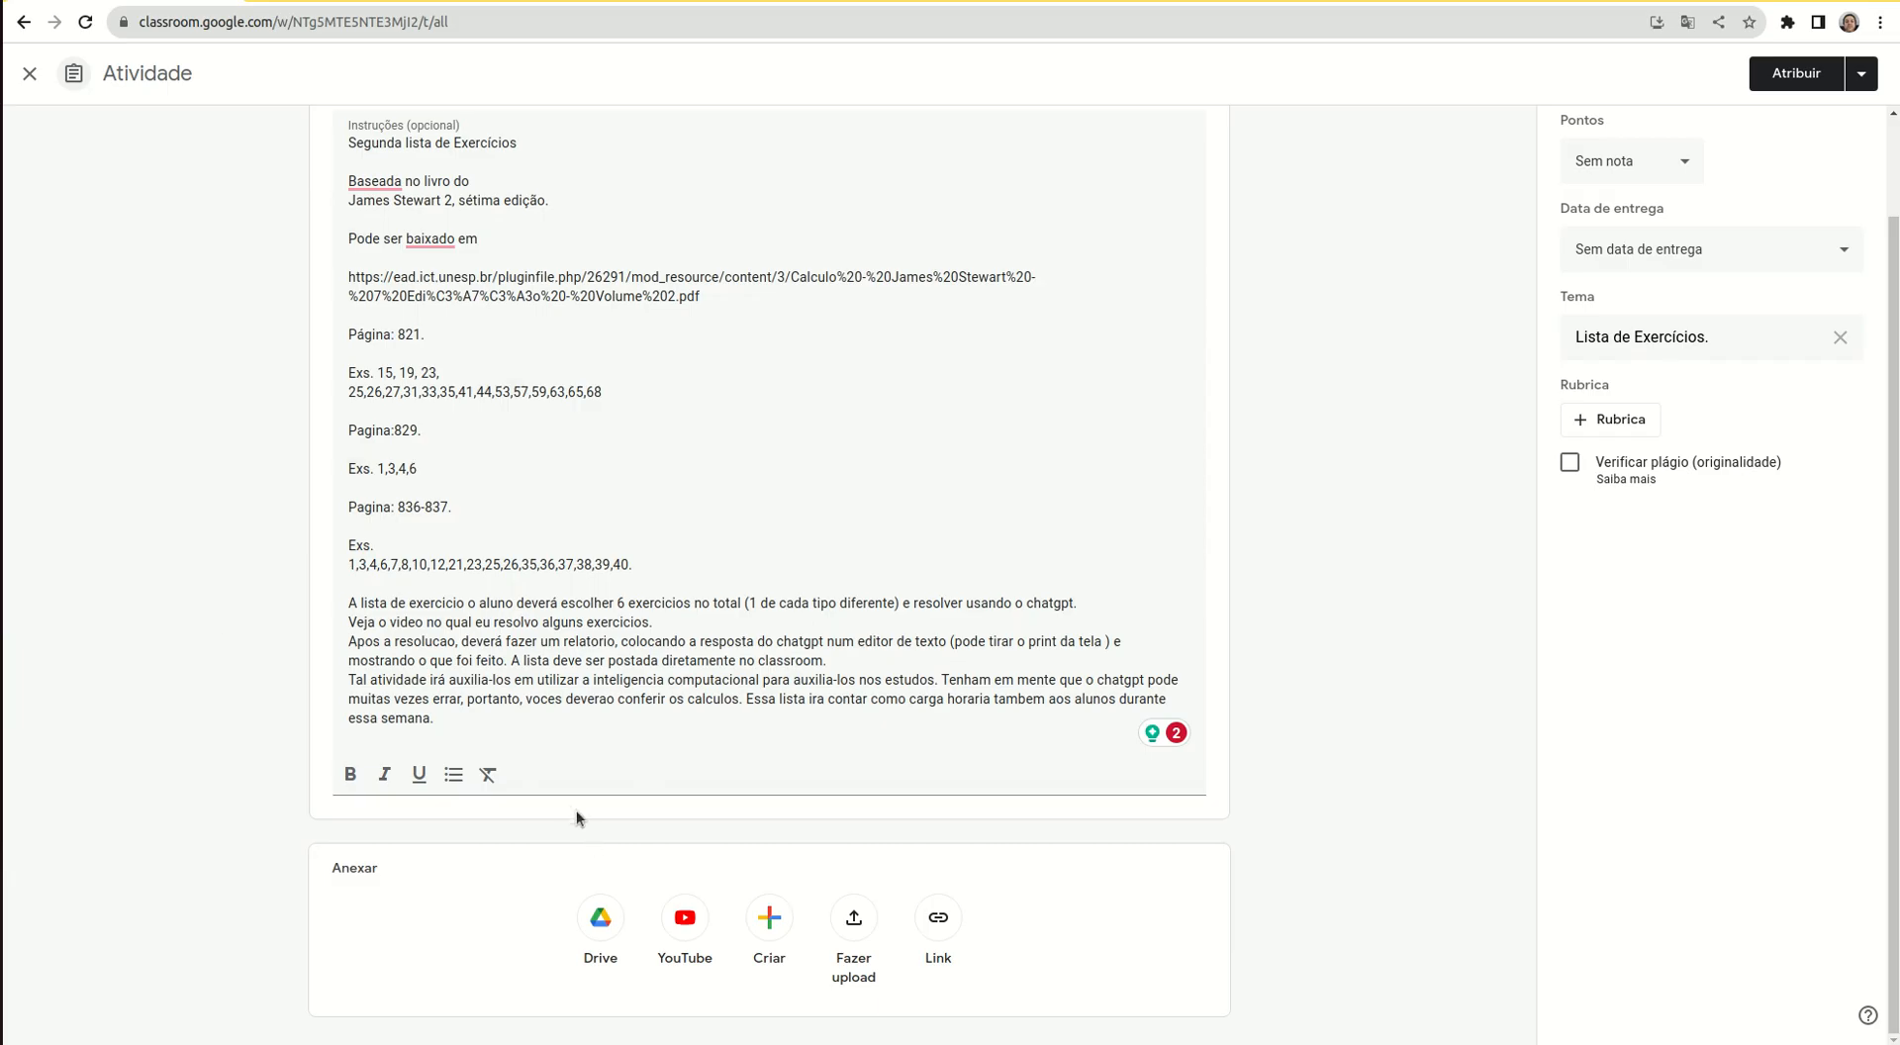
pyautogui.hotkey('alt', 'Tab')
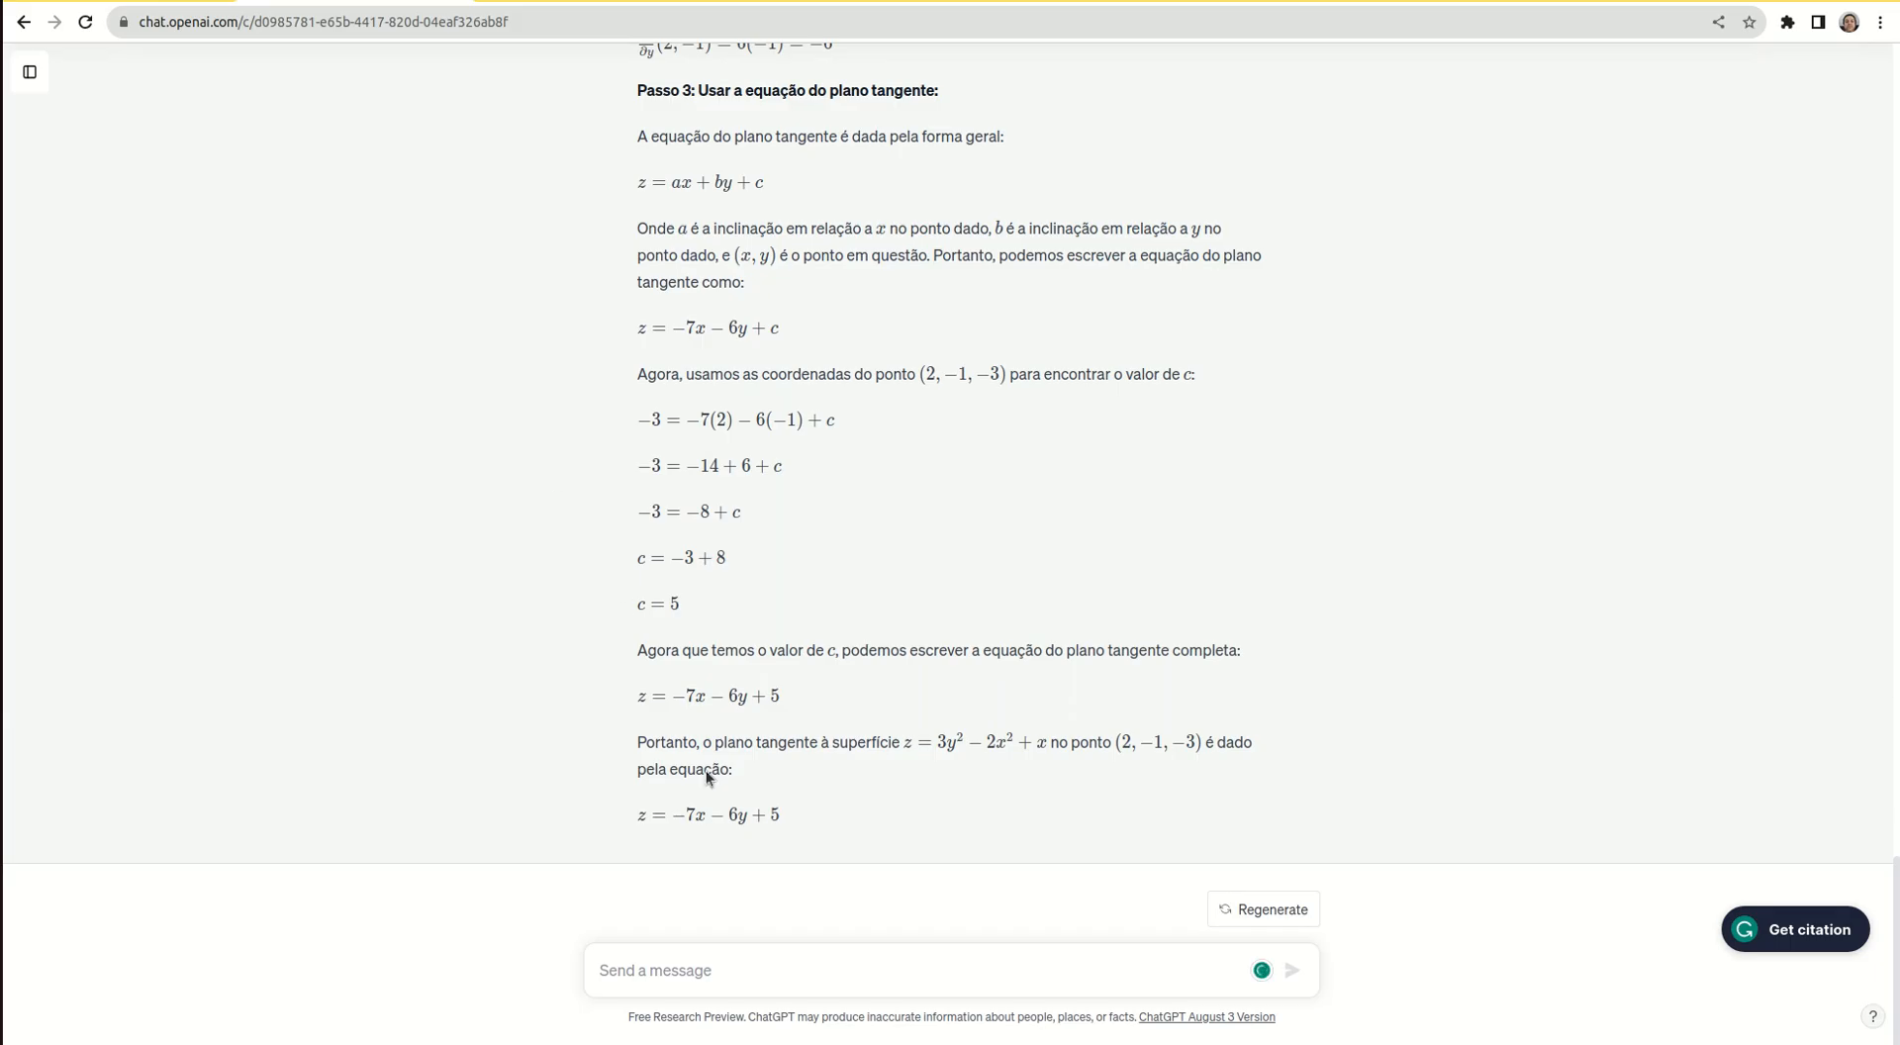
pyautogui.write('Use a regra da cadeia para calcular z x2 ▷ y2 ▷ xy,')
pyautogui.press('BackSpace')
pyautogui.press('BackSpace')
pyautogui.press('BackSpace')
pyautogui.press('BackSpace')
pyautogui.press('BackSpace')
pyautogui.press('BackSpace')
pyautogui.press('BackSpace')
pyautogui.press('BackSpace')
pyautogui.press('BackSpace')
pyautogui.press('BackSpace')
pyautogui.press('BackSpace')
pyautogui.press('BackSpace')
pyautogui.press('BackSpace')
pyautogui.press('BackSpace')
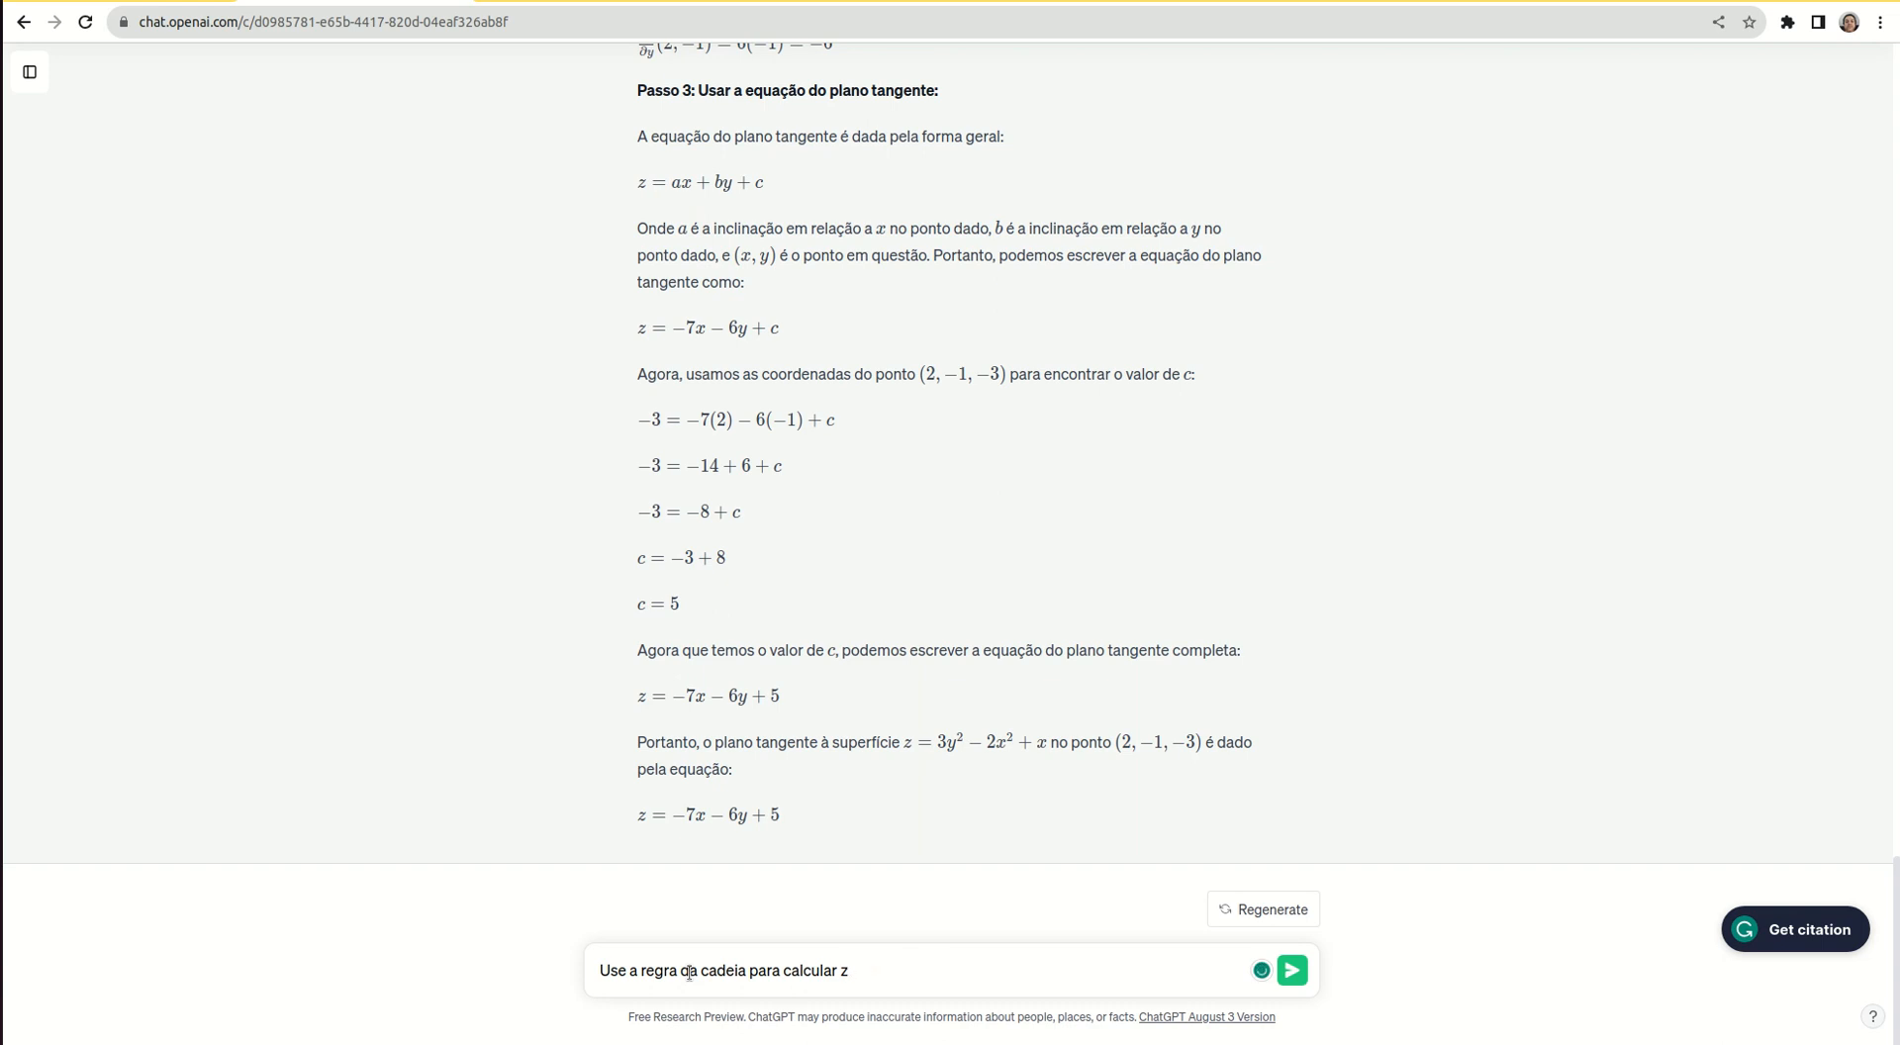
pyautogui.write('a derivada de z=')
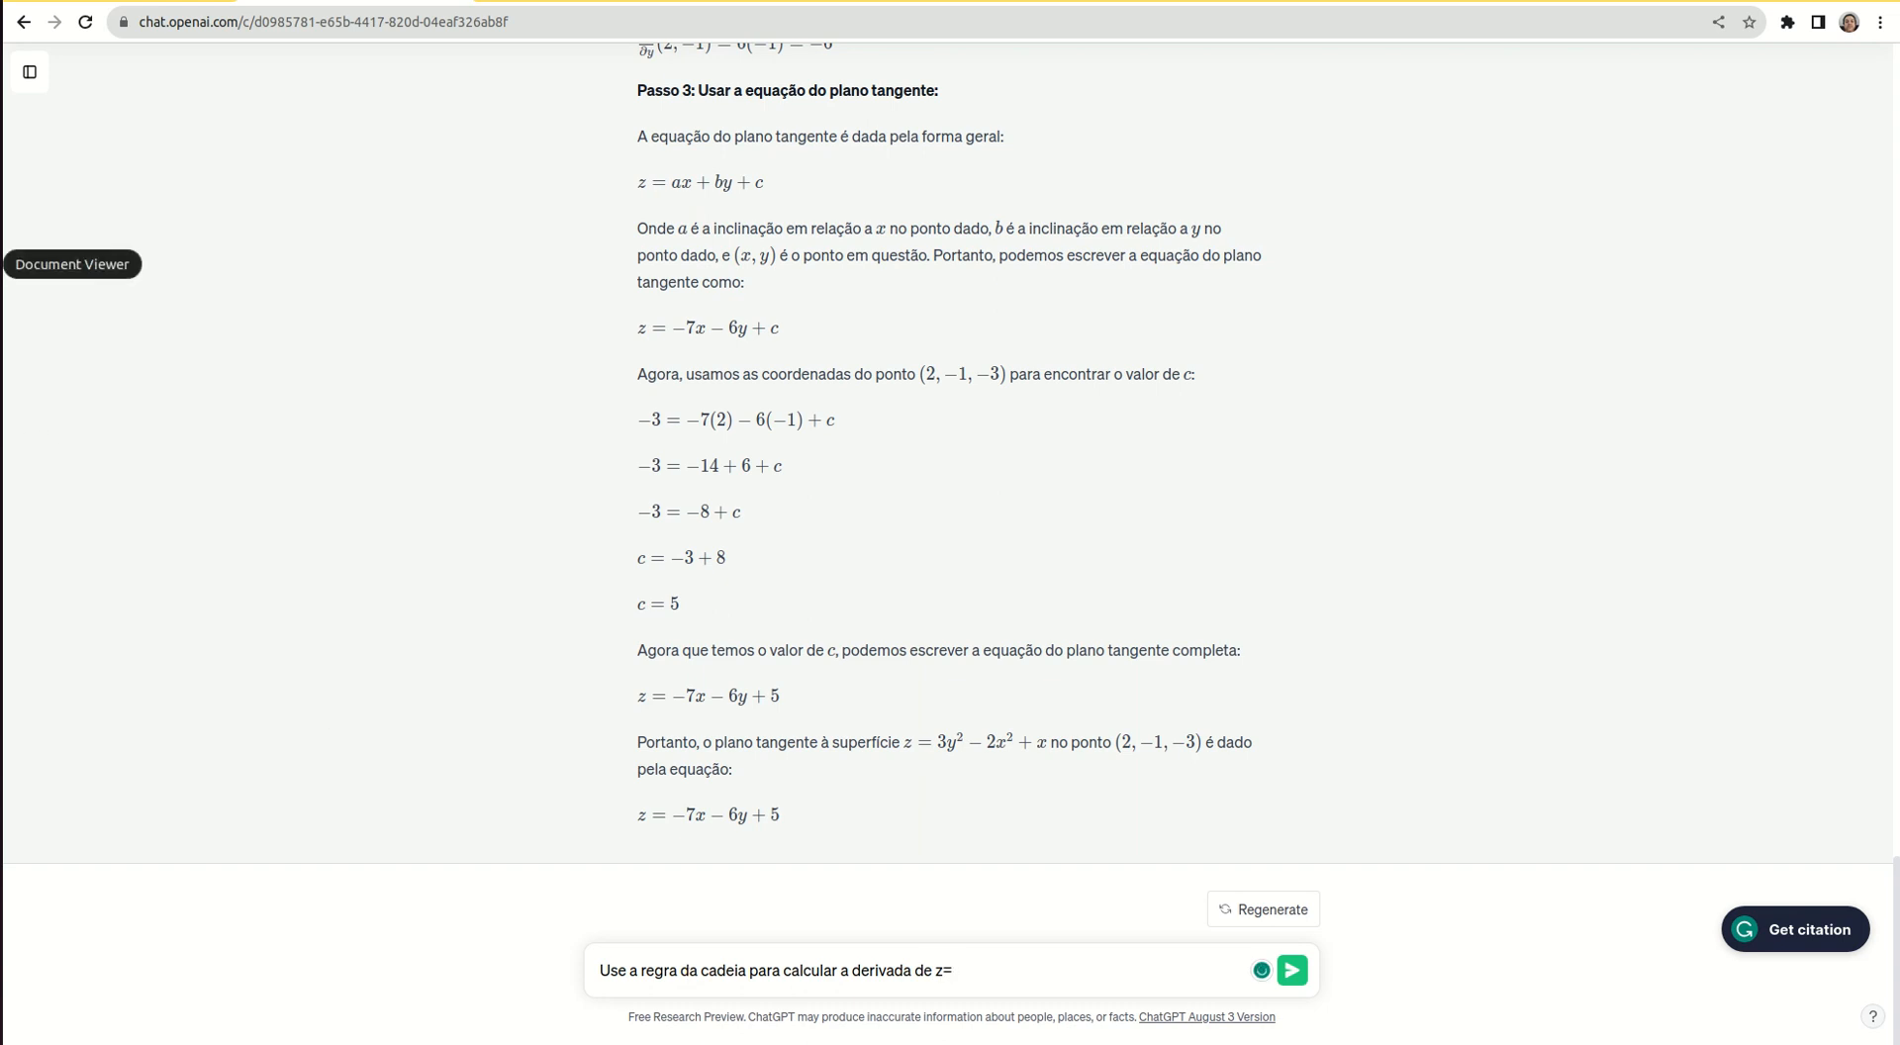
# Check the function in the textbook, complete the prompt with "x^2+y^2+xy, onde x=sen(t) e y=cos(2t), e quero a derivada dz/dt" and send it
pyautogui.click(2, 264)
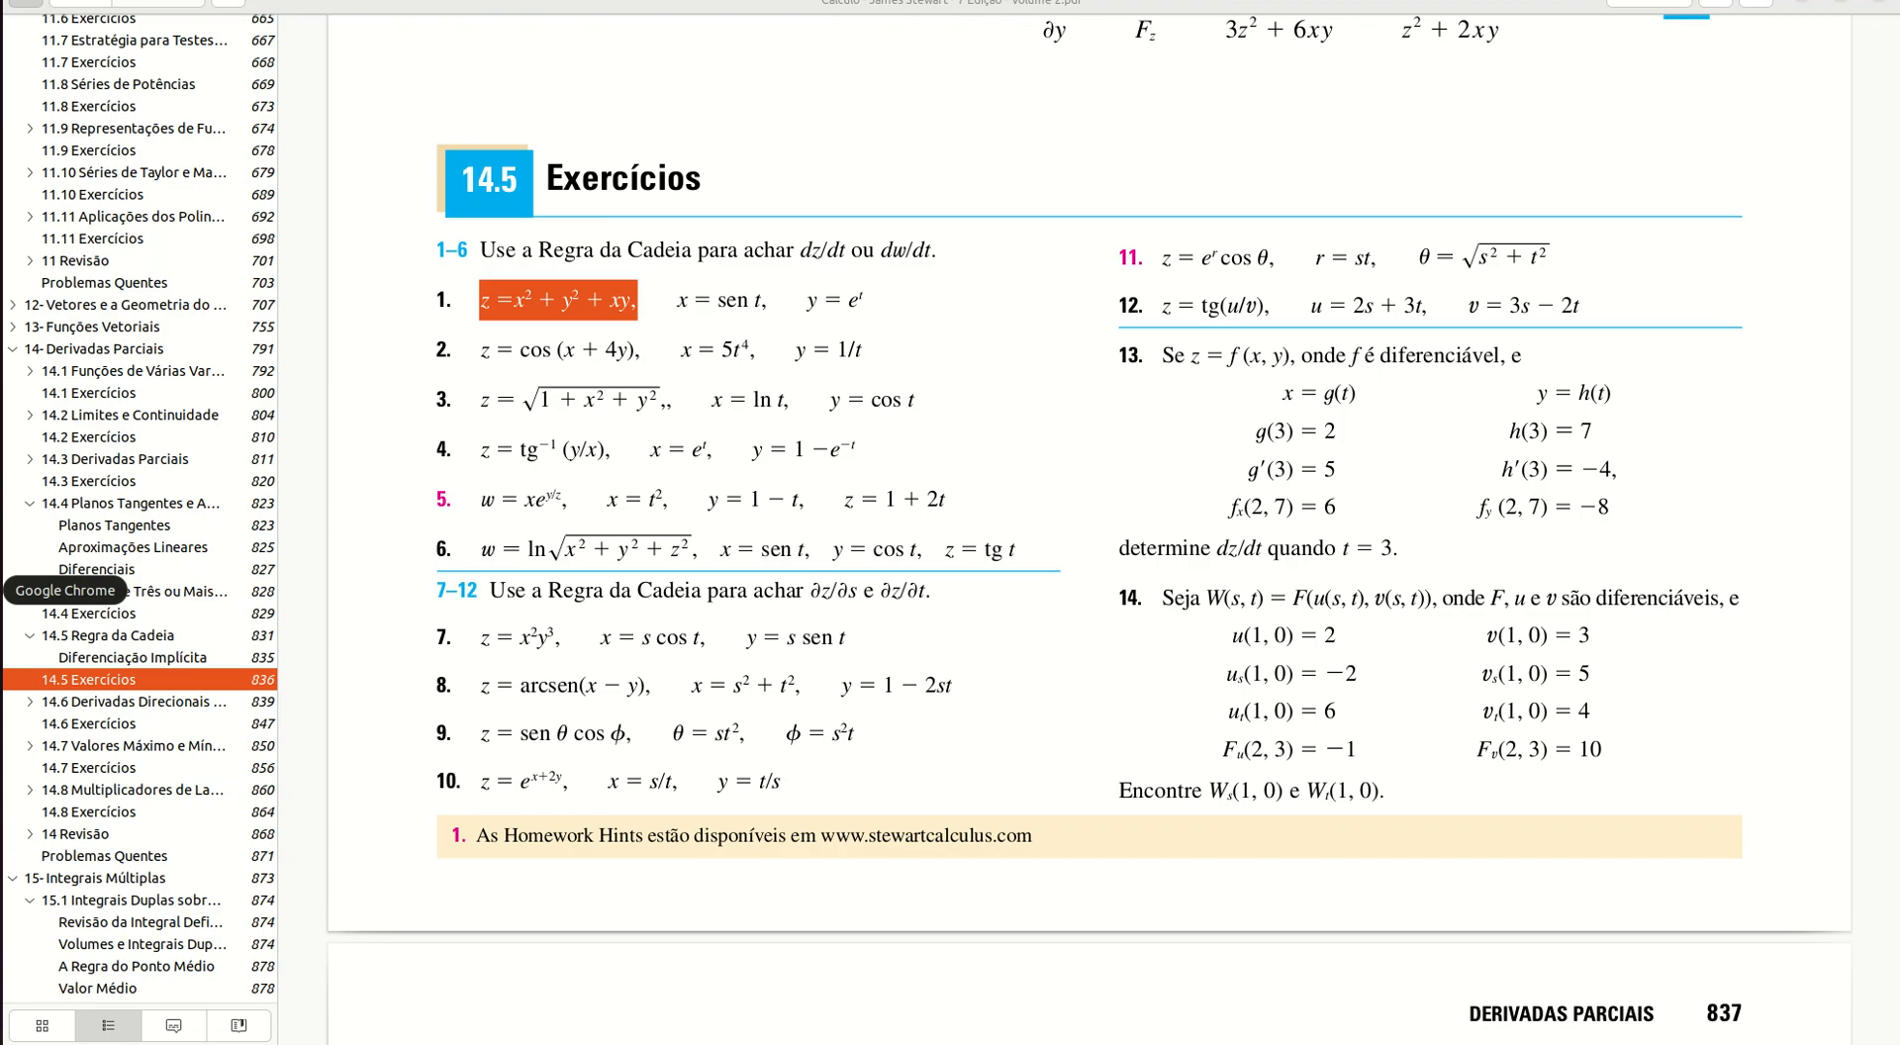
pyautogui.click(2, 590)
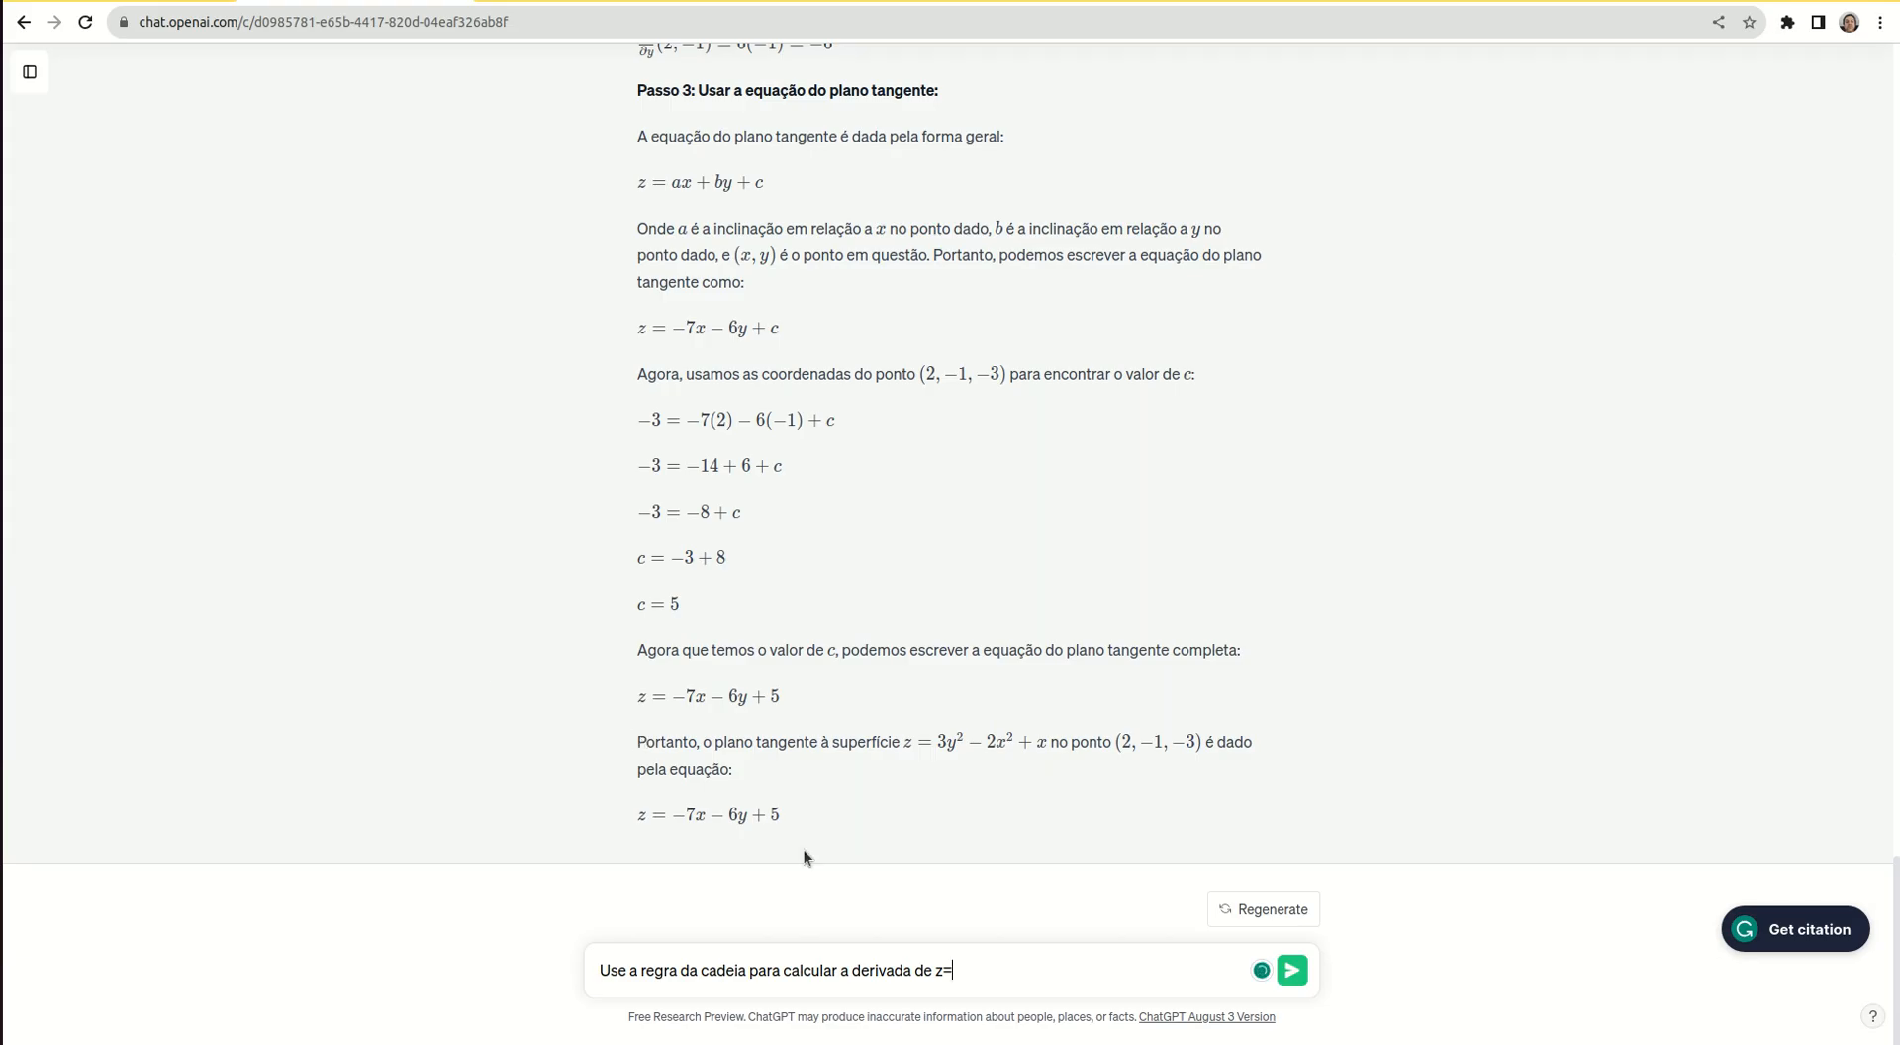
pyautogui.write('x^2+y^2+xy,  onde x=sen(T)t) e y=s')
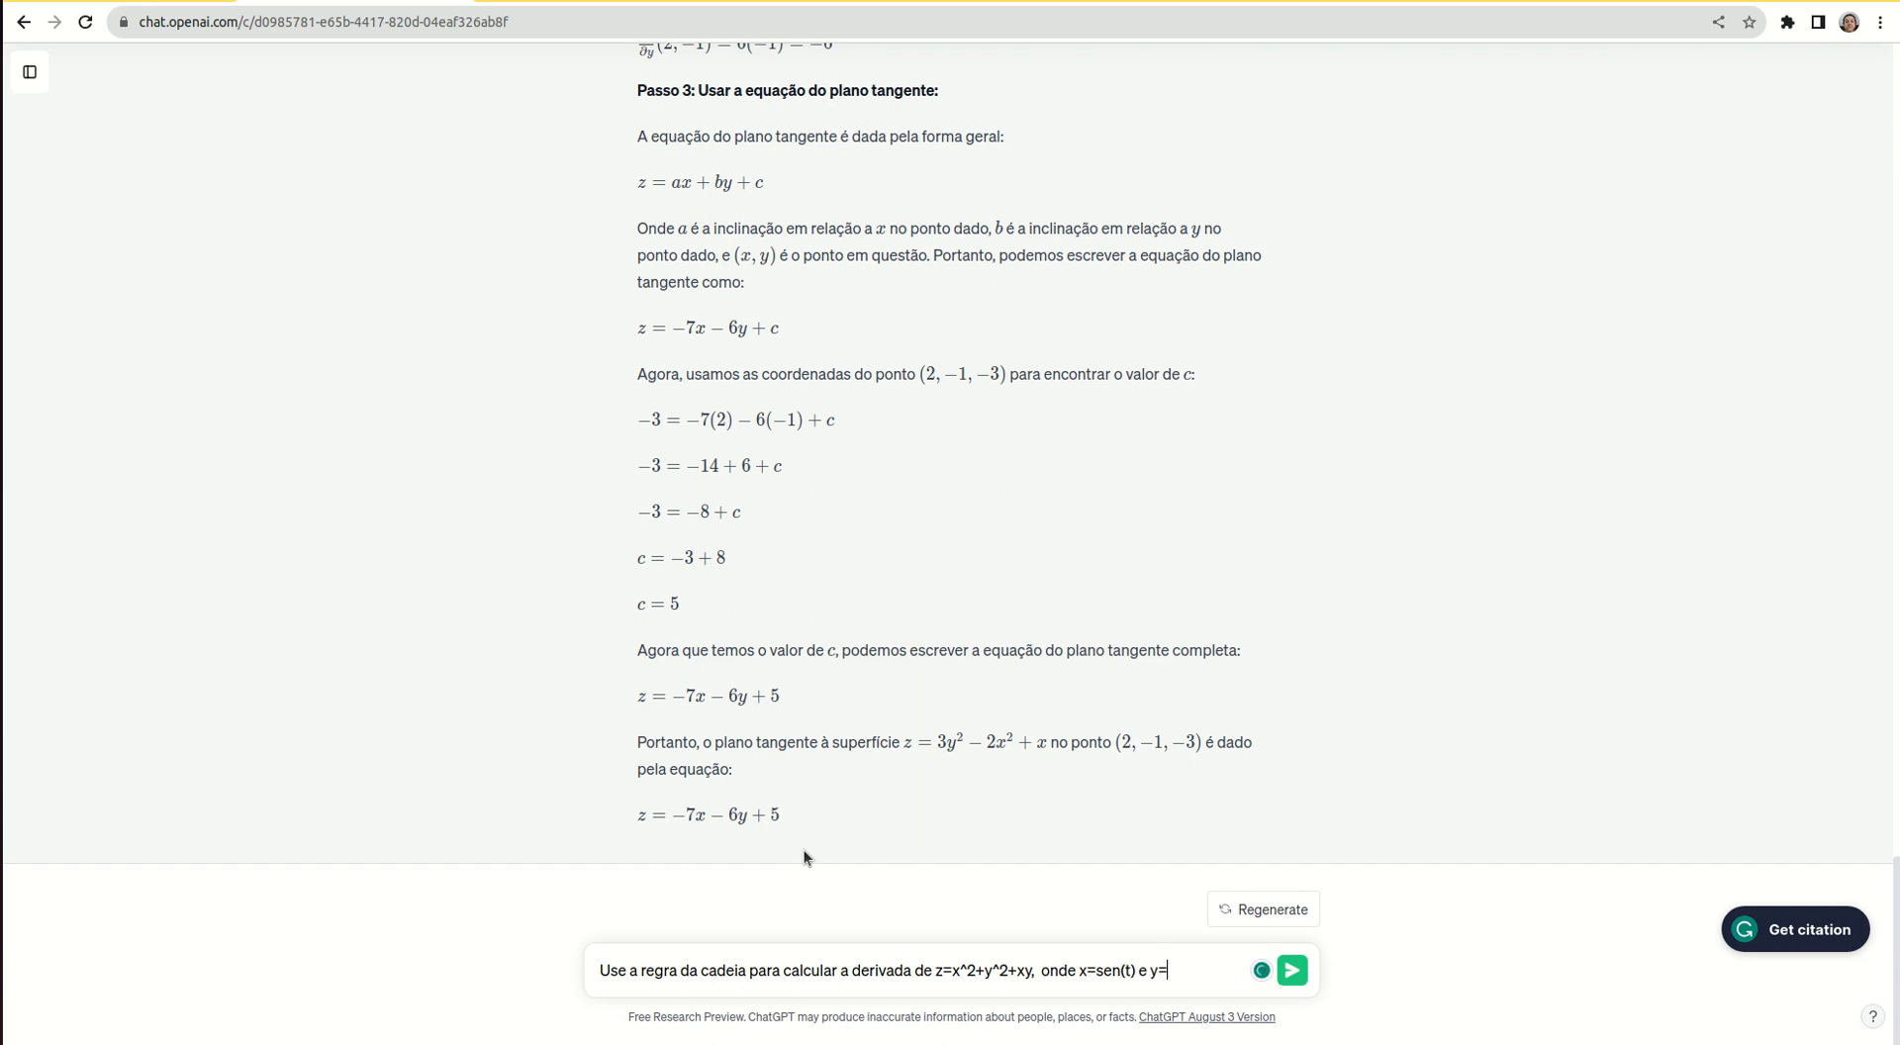
pyautogui.write('os(2t), e quero a derivada')
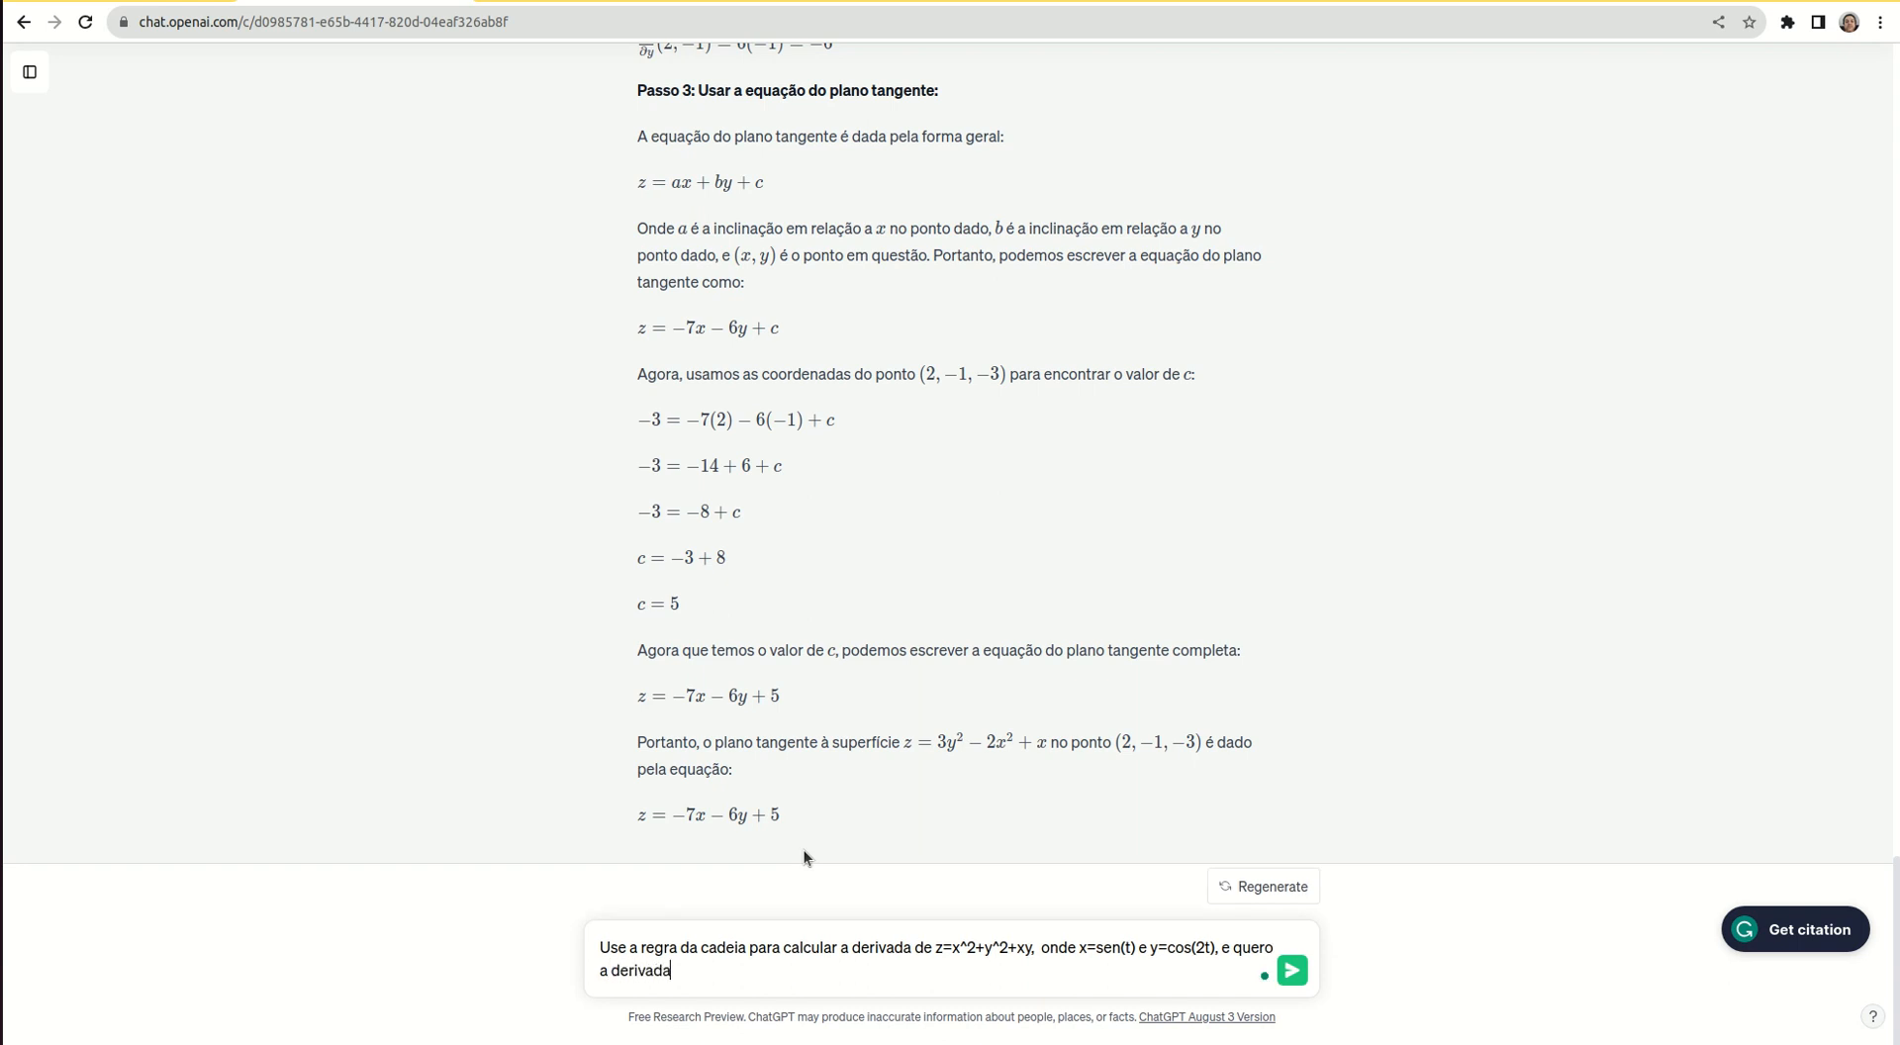
pyautogui.write(' dz/dt')
pyautogui.press('Return')
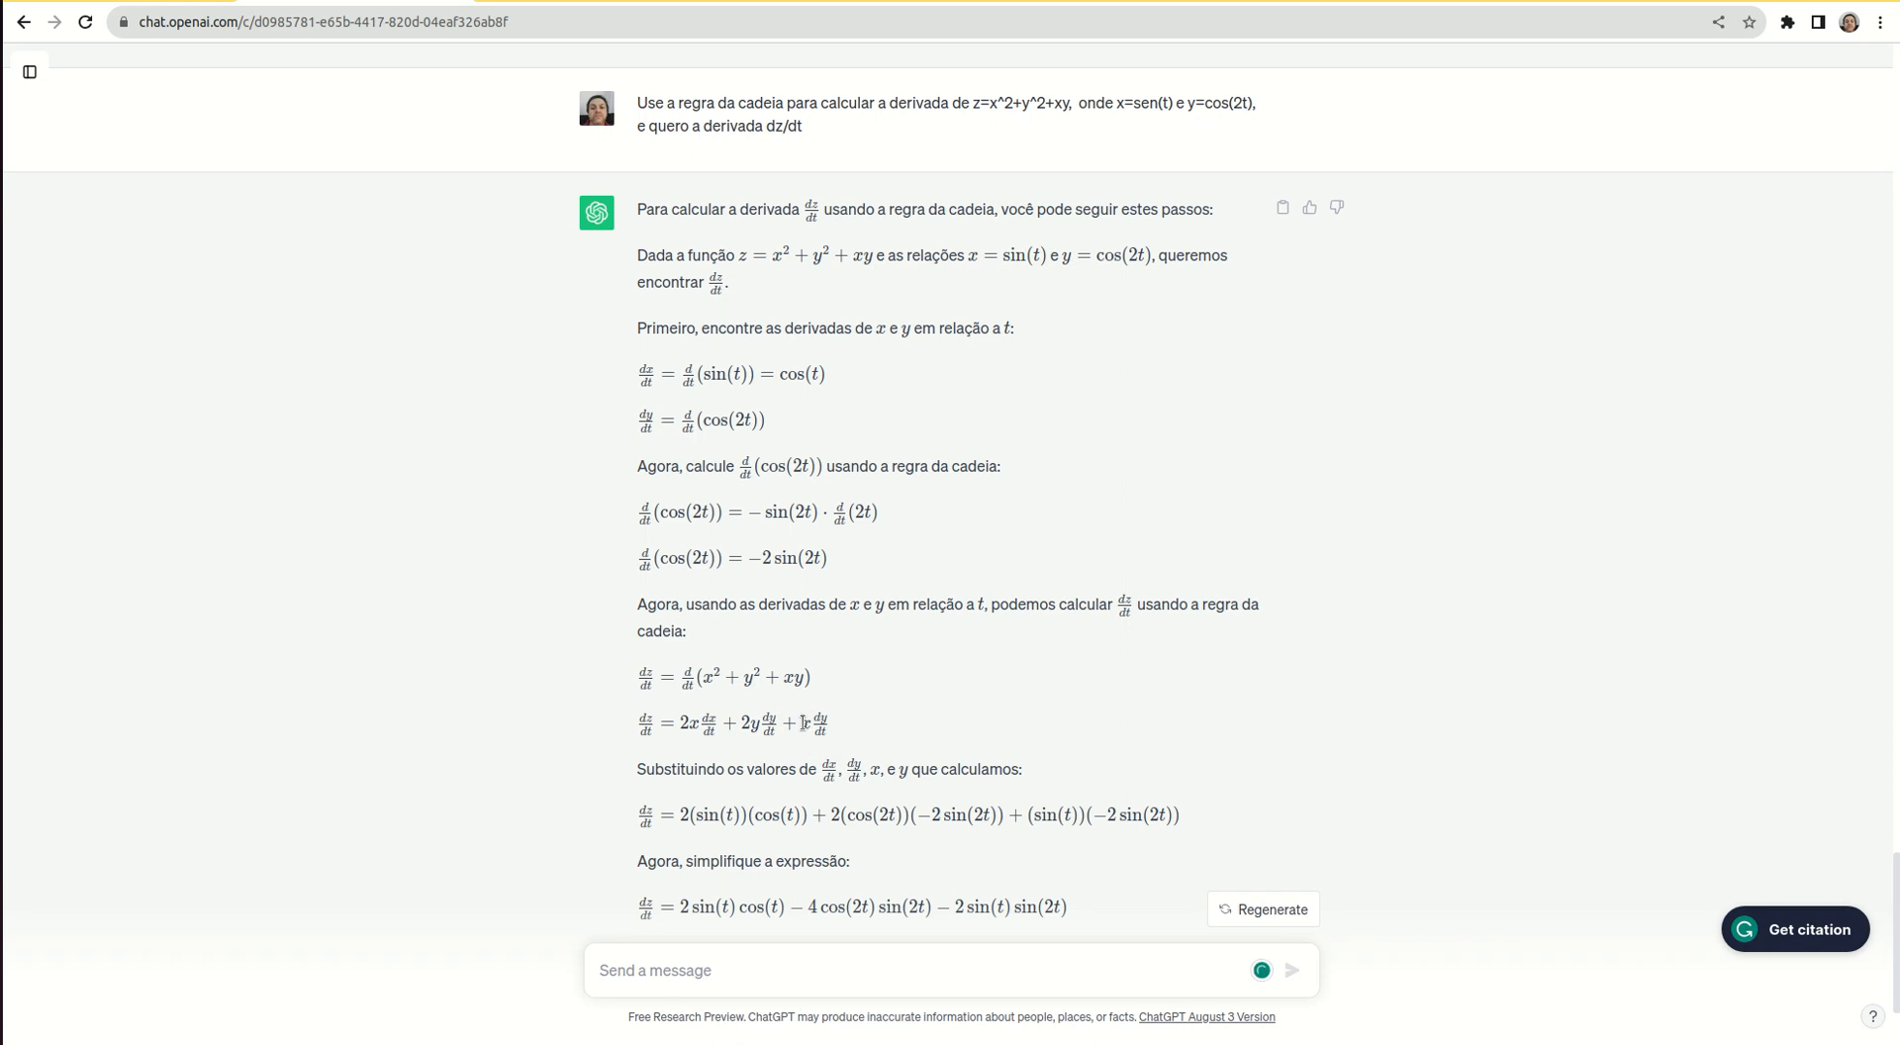
# Review the chain-rule answer and send the correction "o calculo da derivada pela regra da cadeia esta errado. Faca novamente."
pyautogui.scroll(-4, 857, 713)
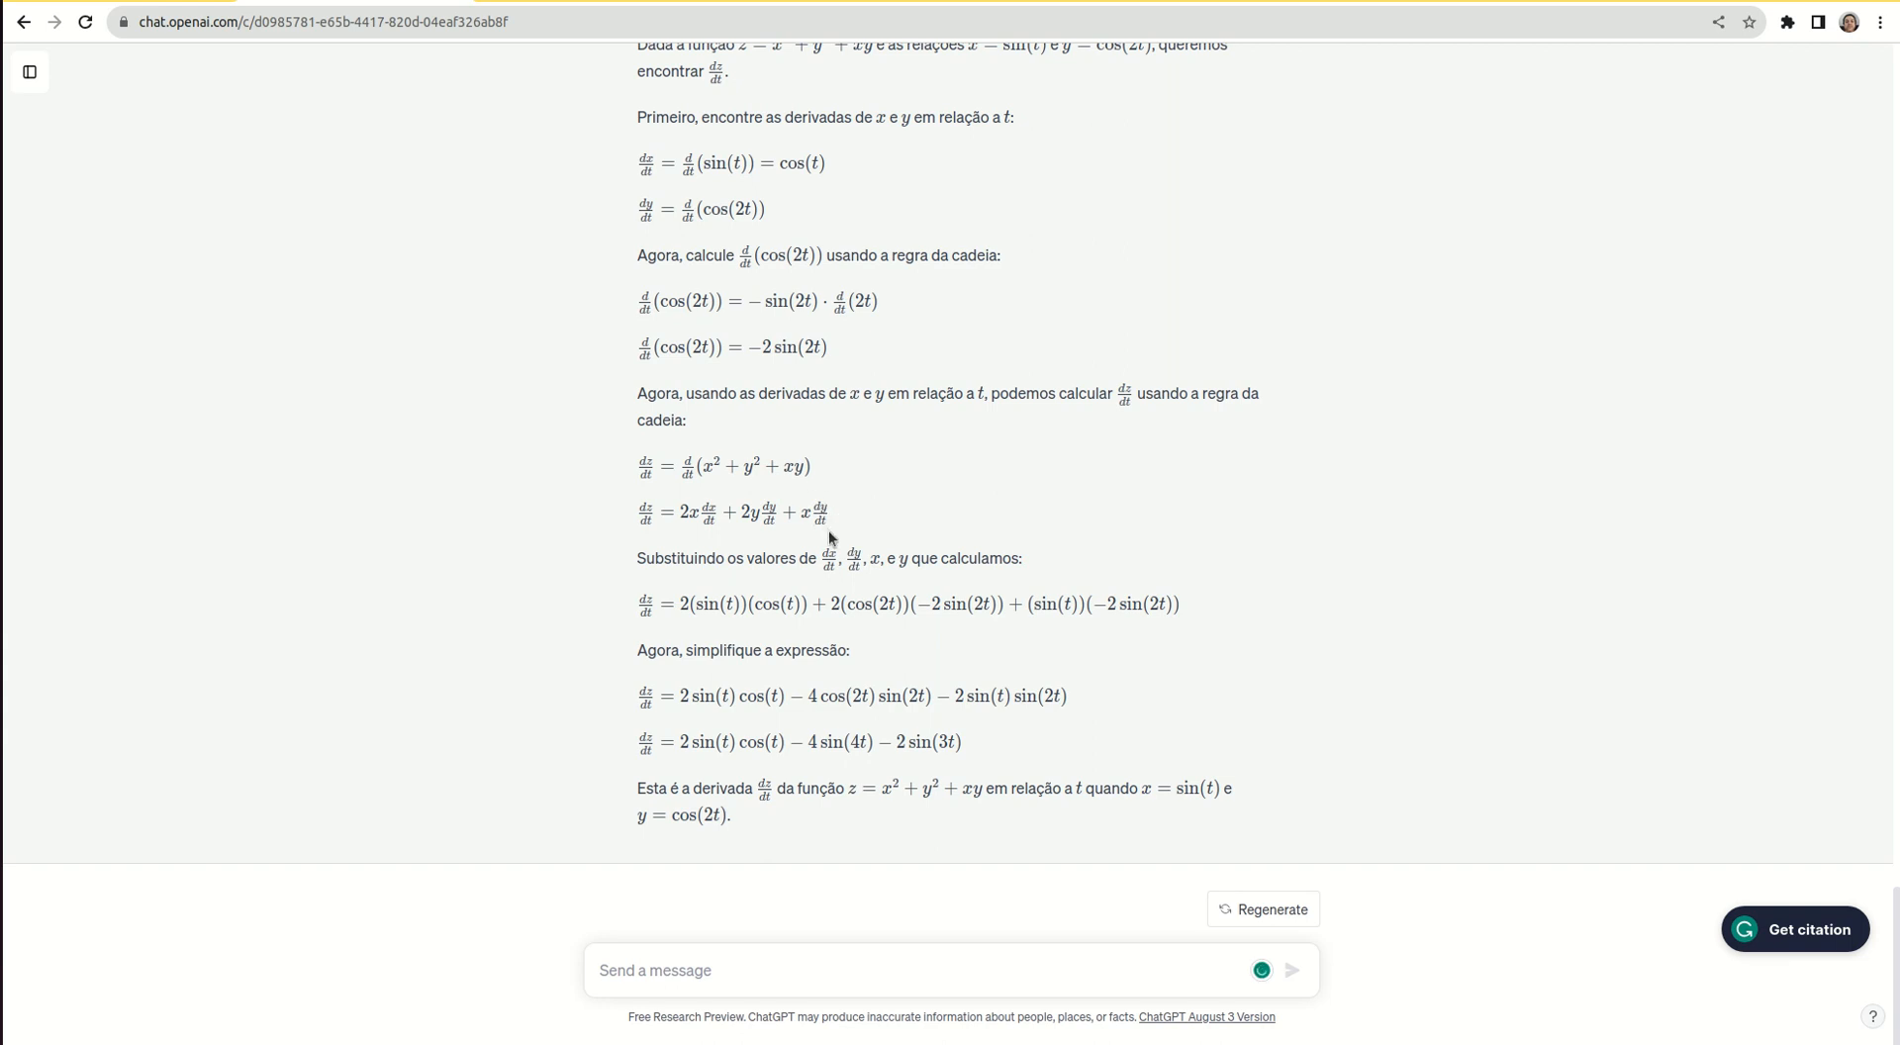
pyautogui.click(693, 970)
pyautogui.write('culo da derivada ')
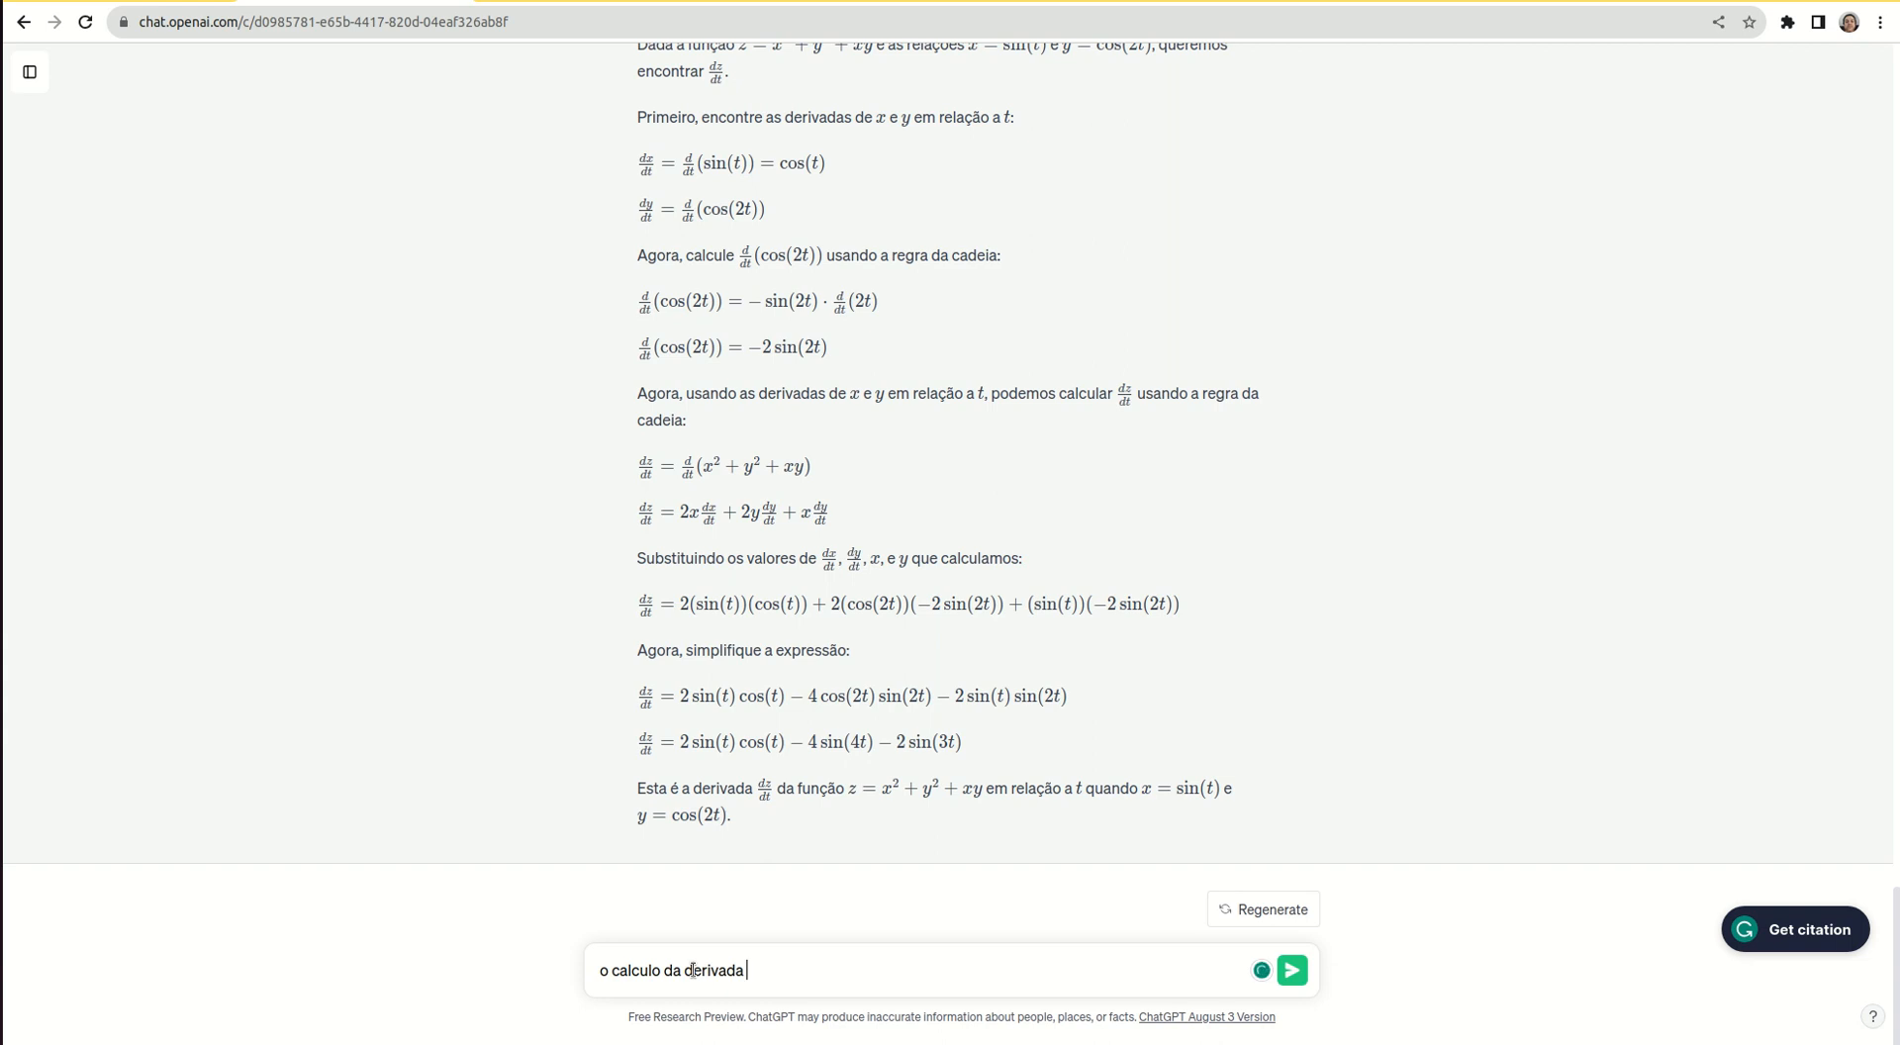
pyautogui.write('pela regra da cadeia esta errado. Faca n')
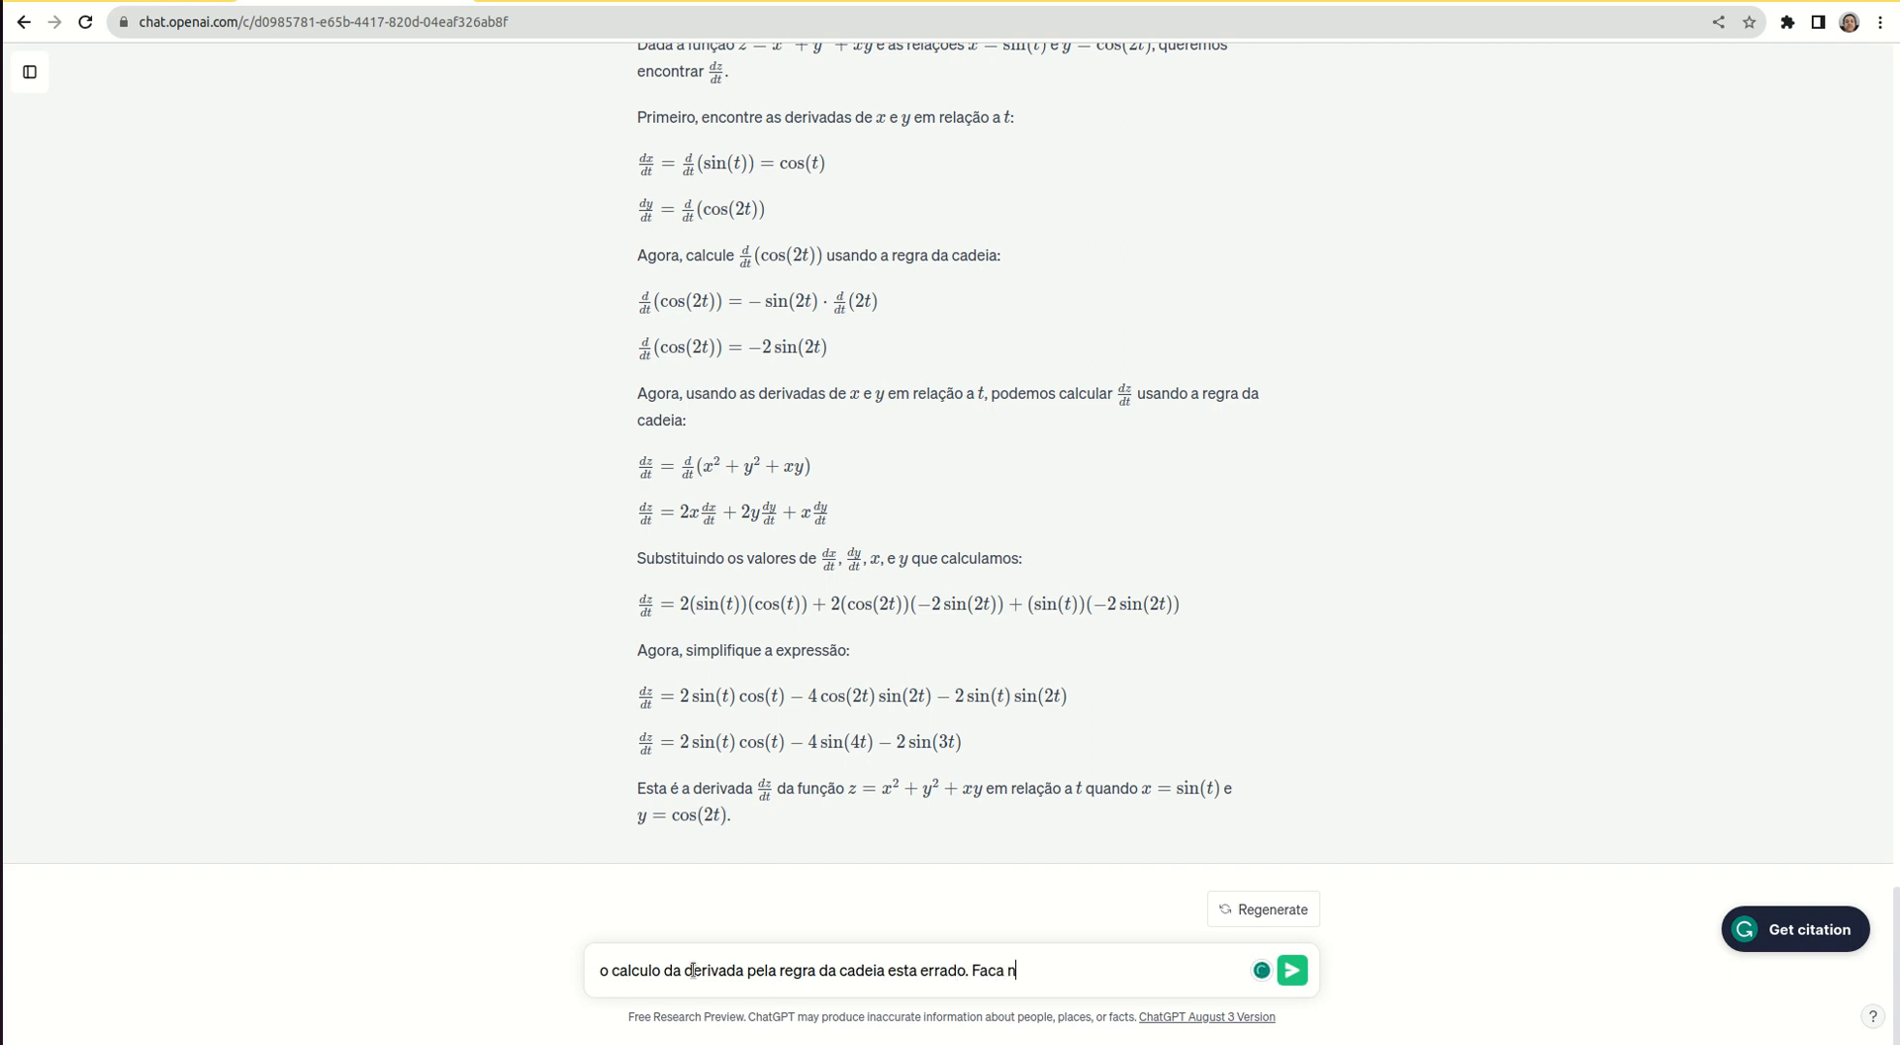
pyautogui.write('ovamente.')
pyautogui.press('Return')
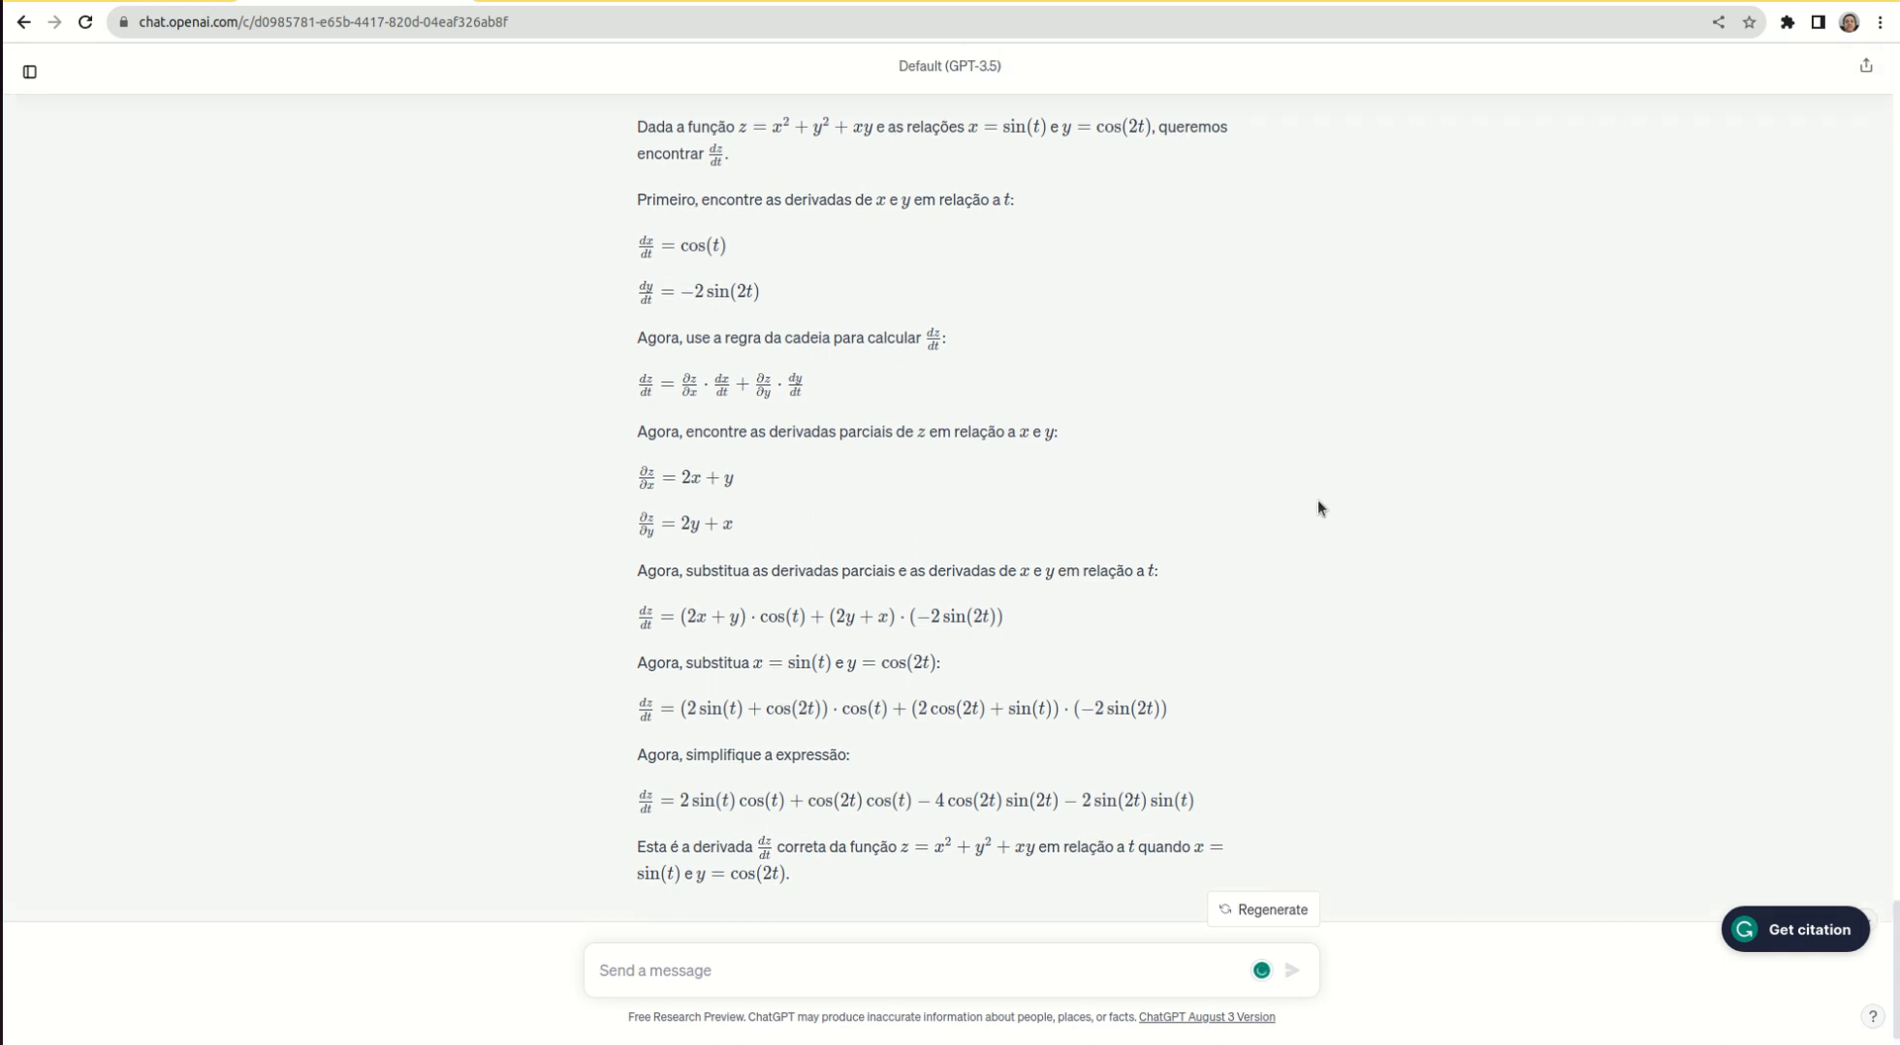
# Review ChatGPT's corrected chain-rule solution for dz/dt from the correction message down to the simplified result
pyautogui.scroll(2, 1316, 498)
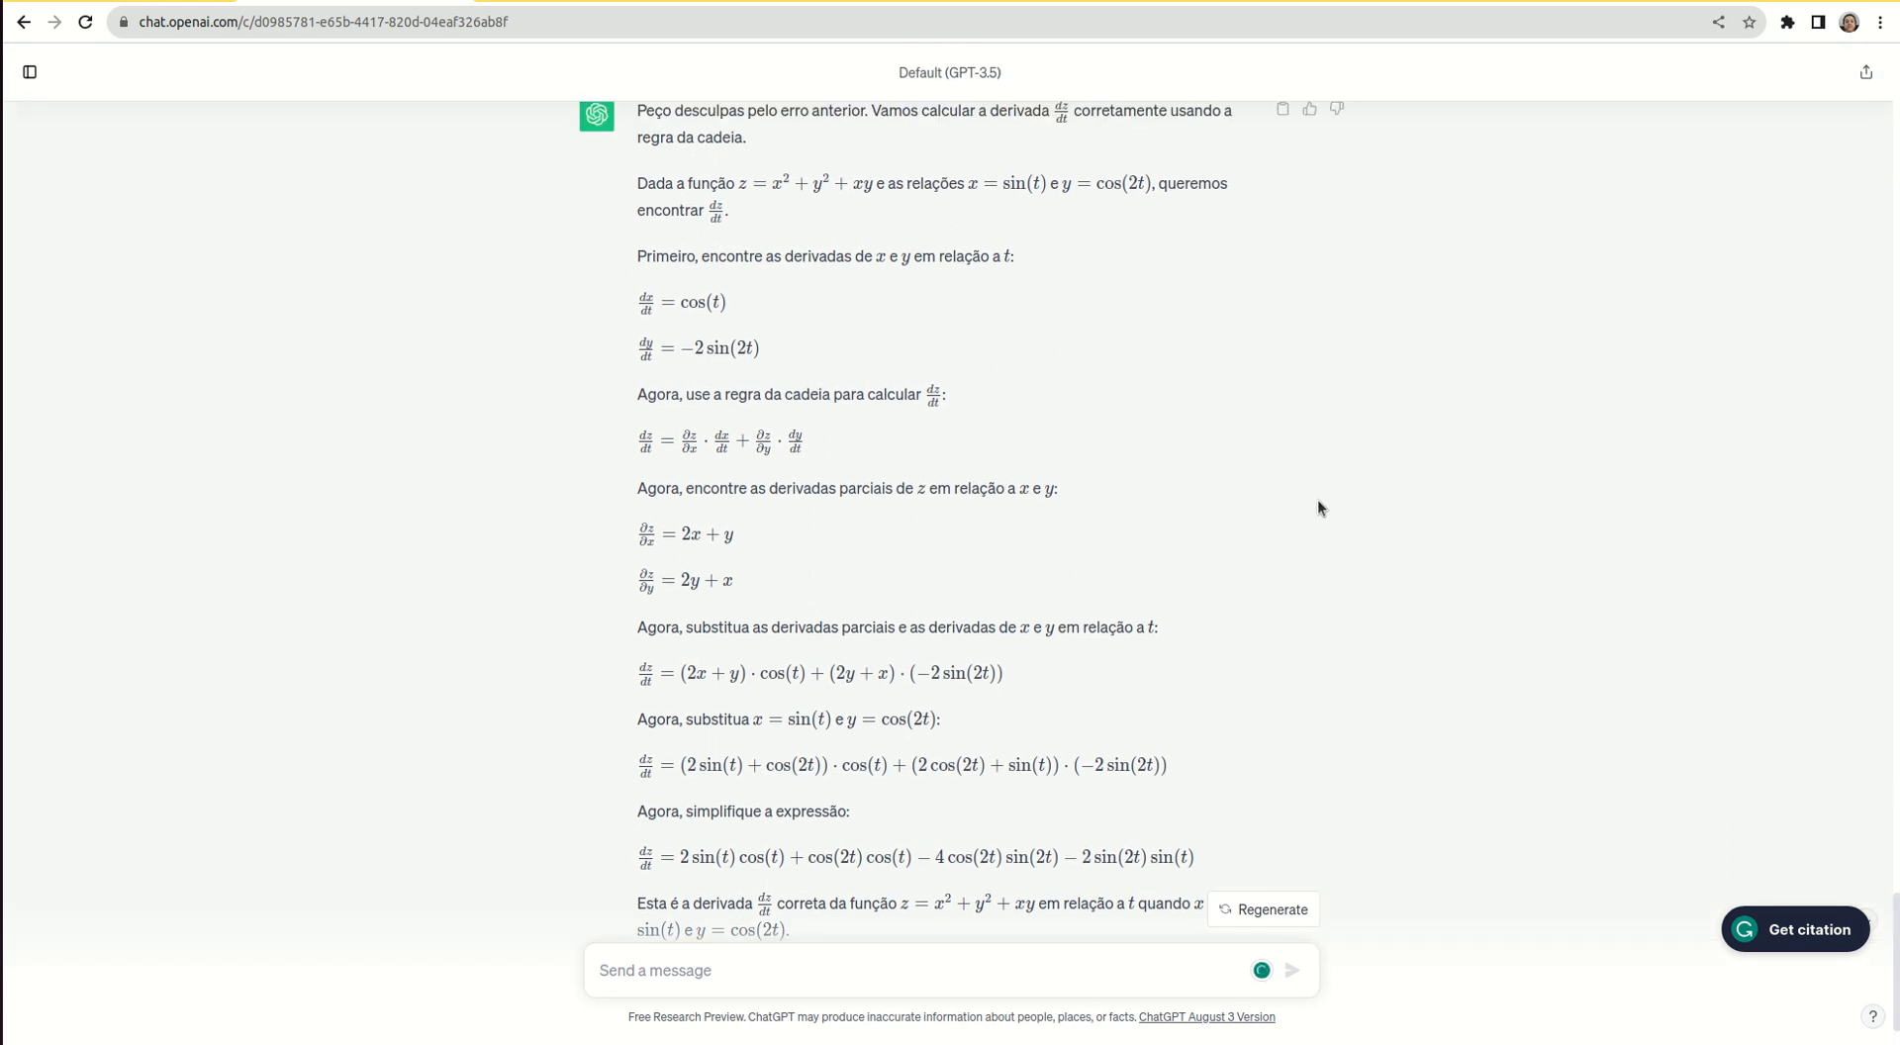
pyautogui.scroll(3, 1316, 499)
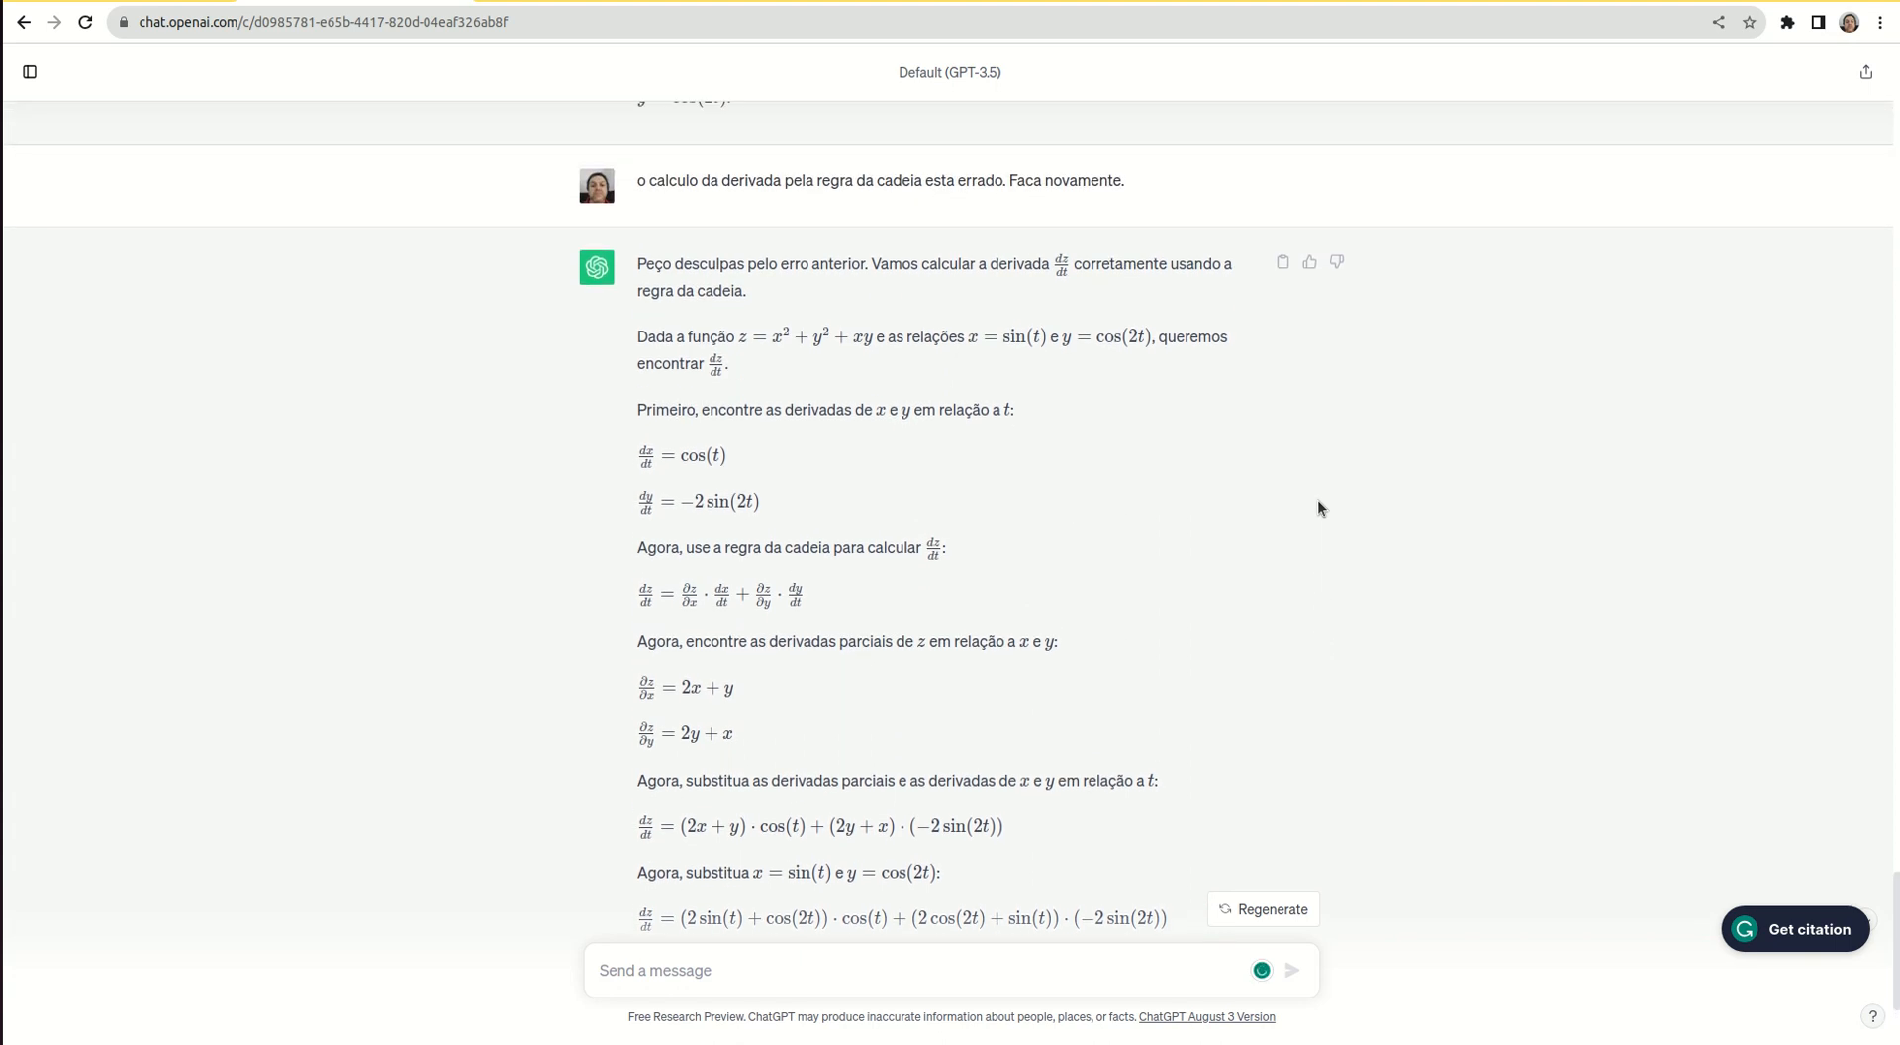
pyautogui.scroll(1, 1316, 499)
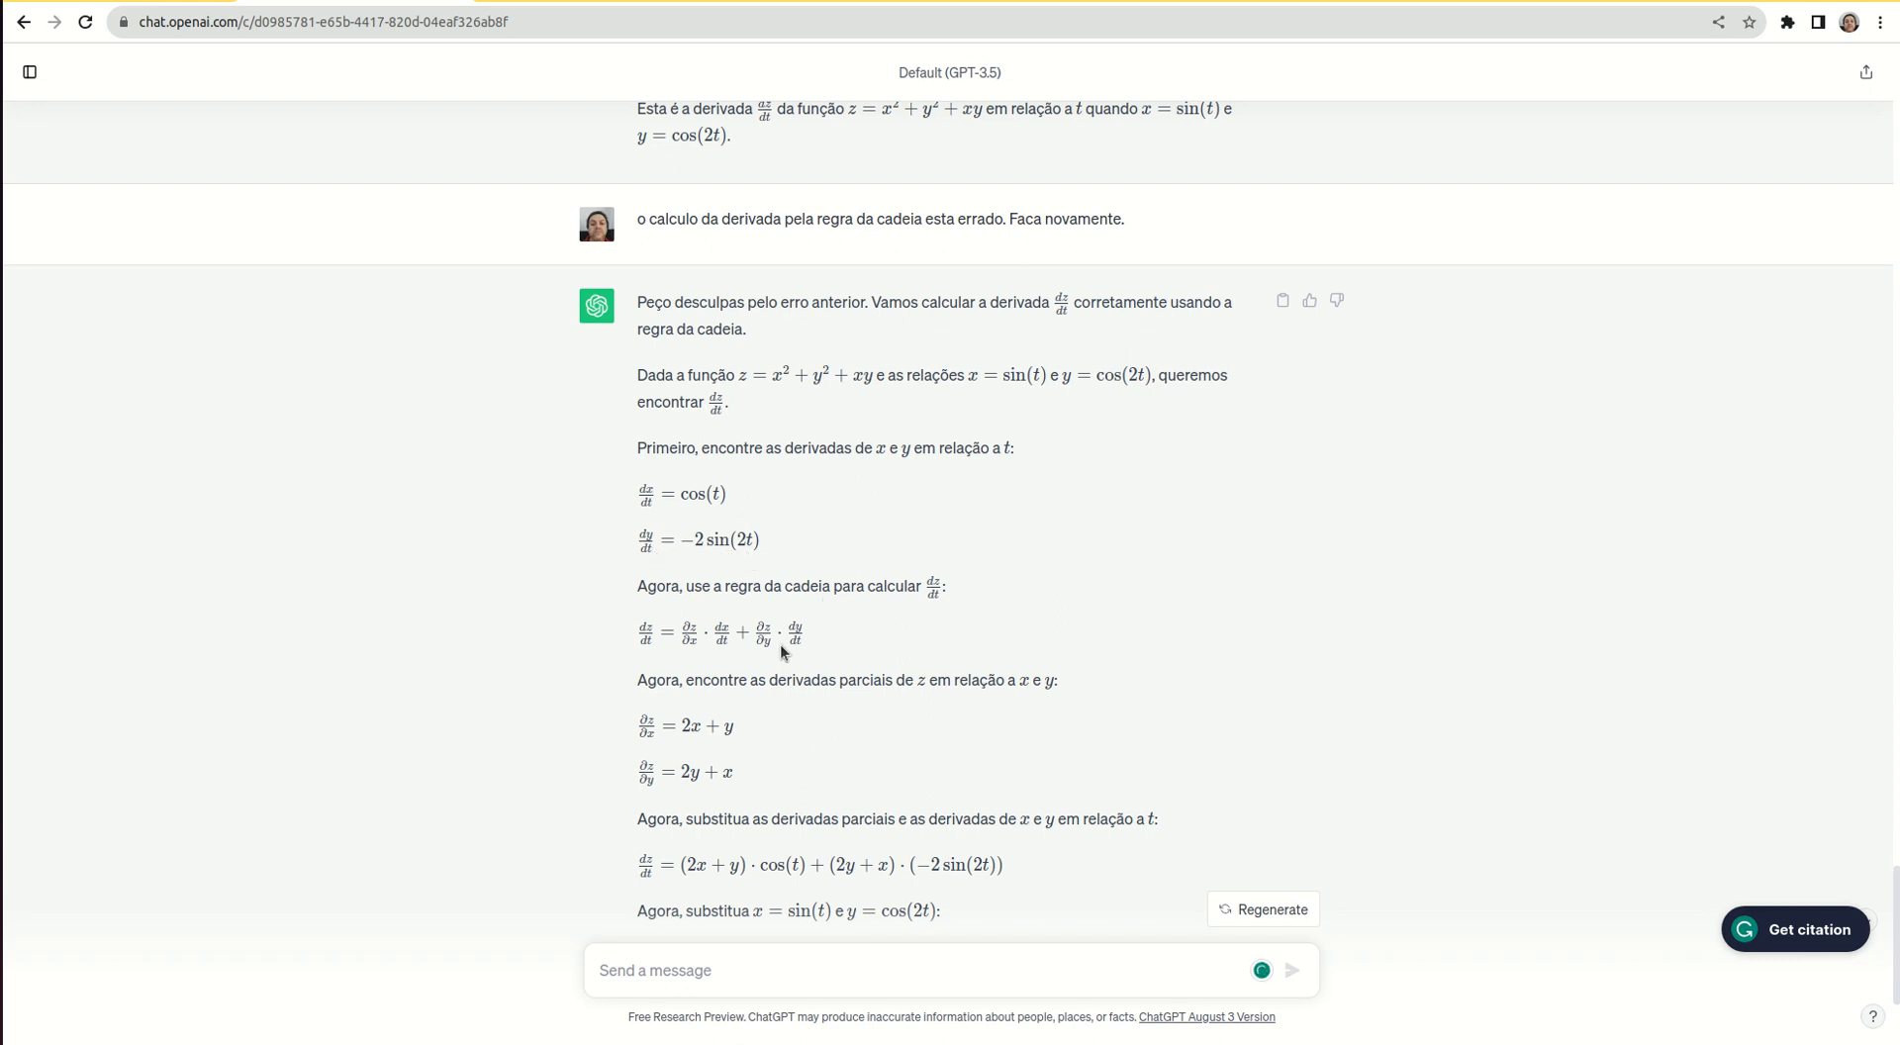
pyautogui.scroll(-3, 875, 843)
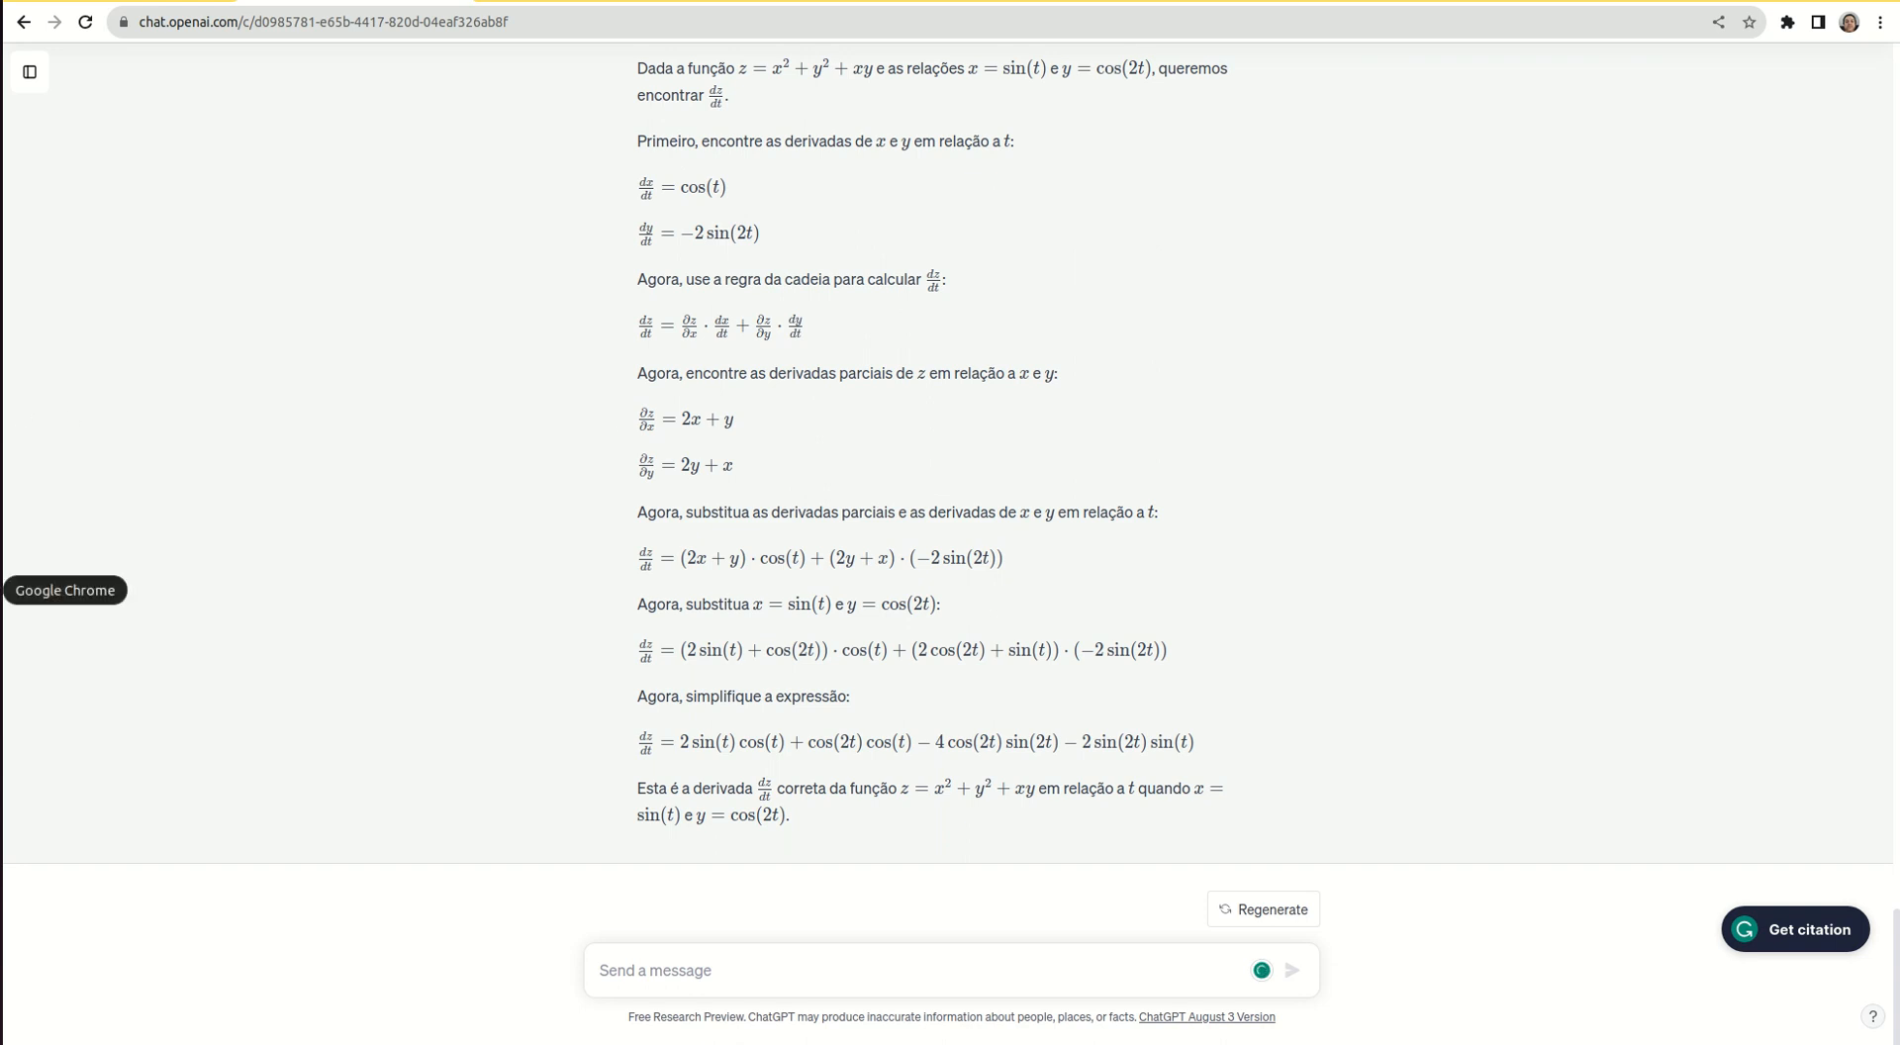
# Check the exercise list in the Classroom assignment and find exercise 35 of section 14.5 on page 837 of the textbook PDF
pyautogui.click(170, 1)
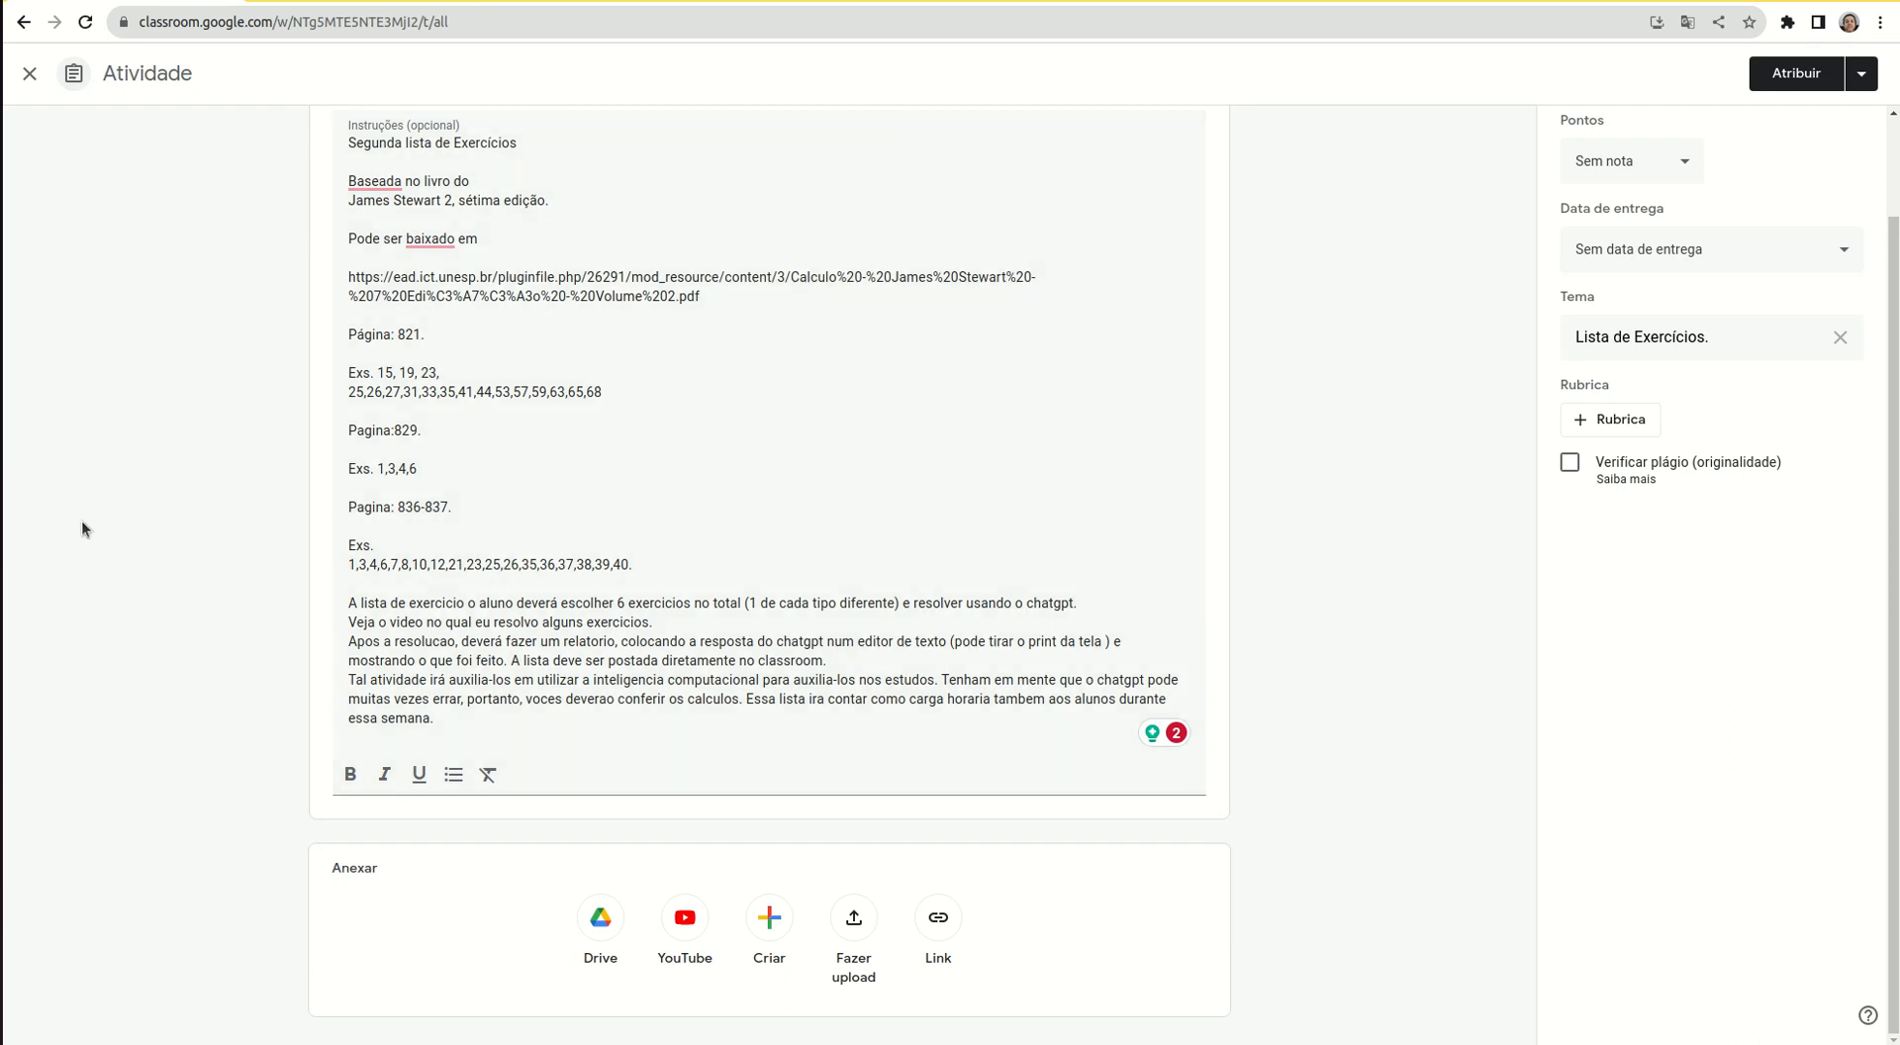
pyautogui.hotkey('alt', 'Tab')
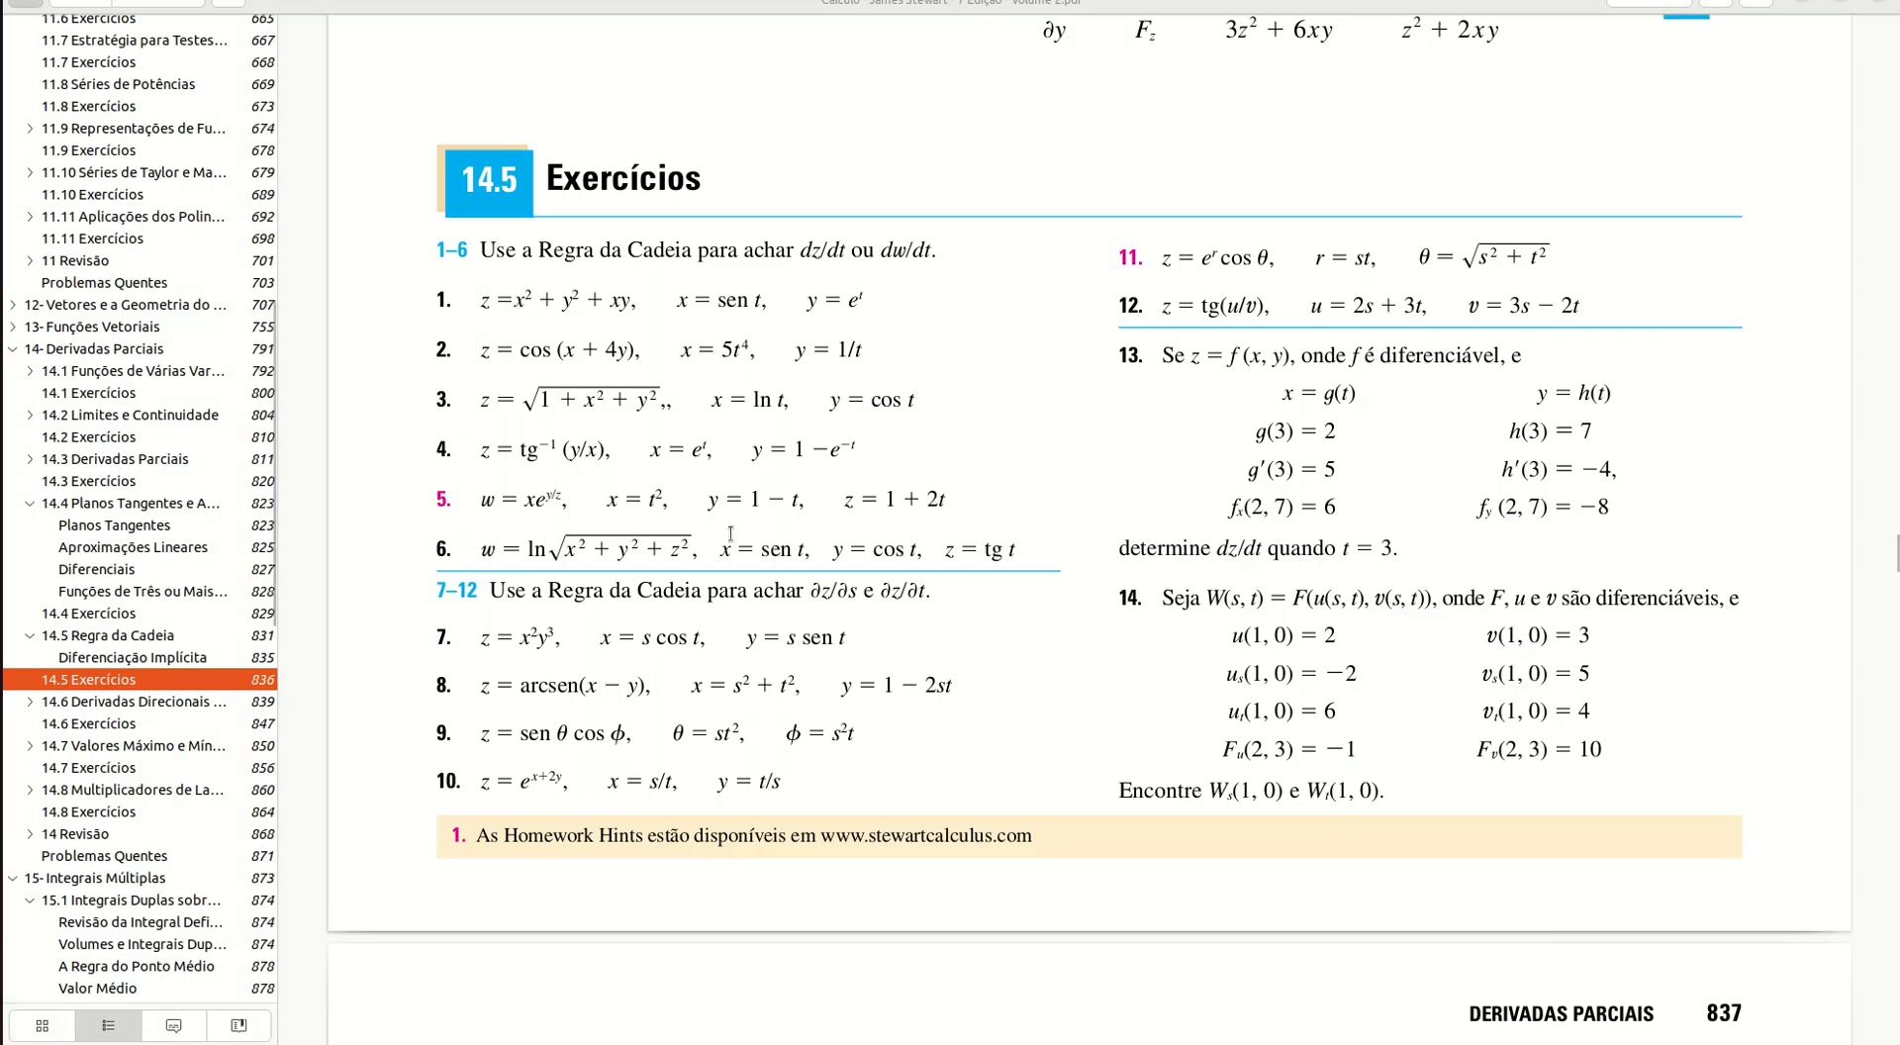
pyautogui.scroll(-10, 730, 534)
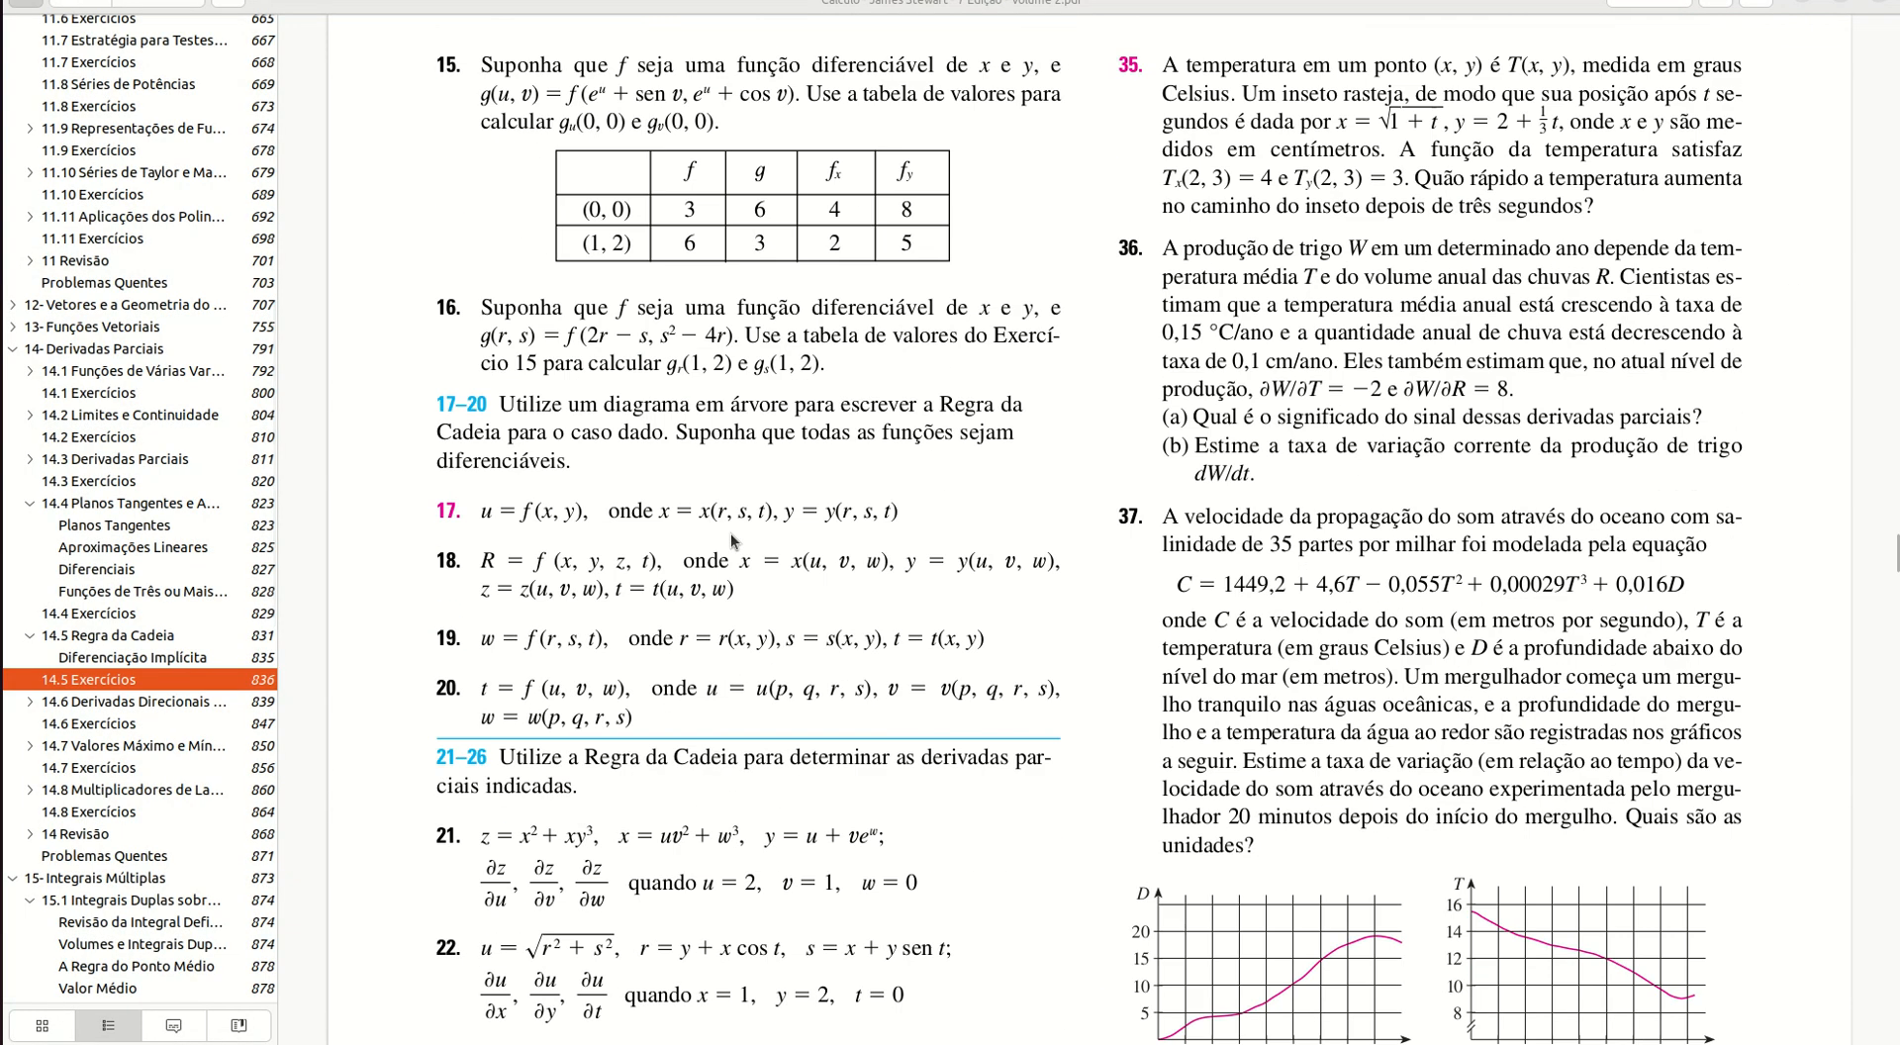
pyautogui.scroll(-3, 730, 535)
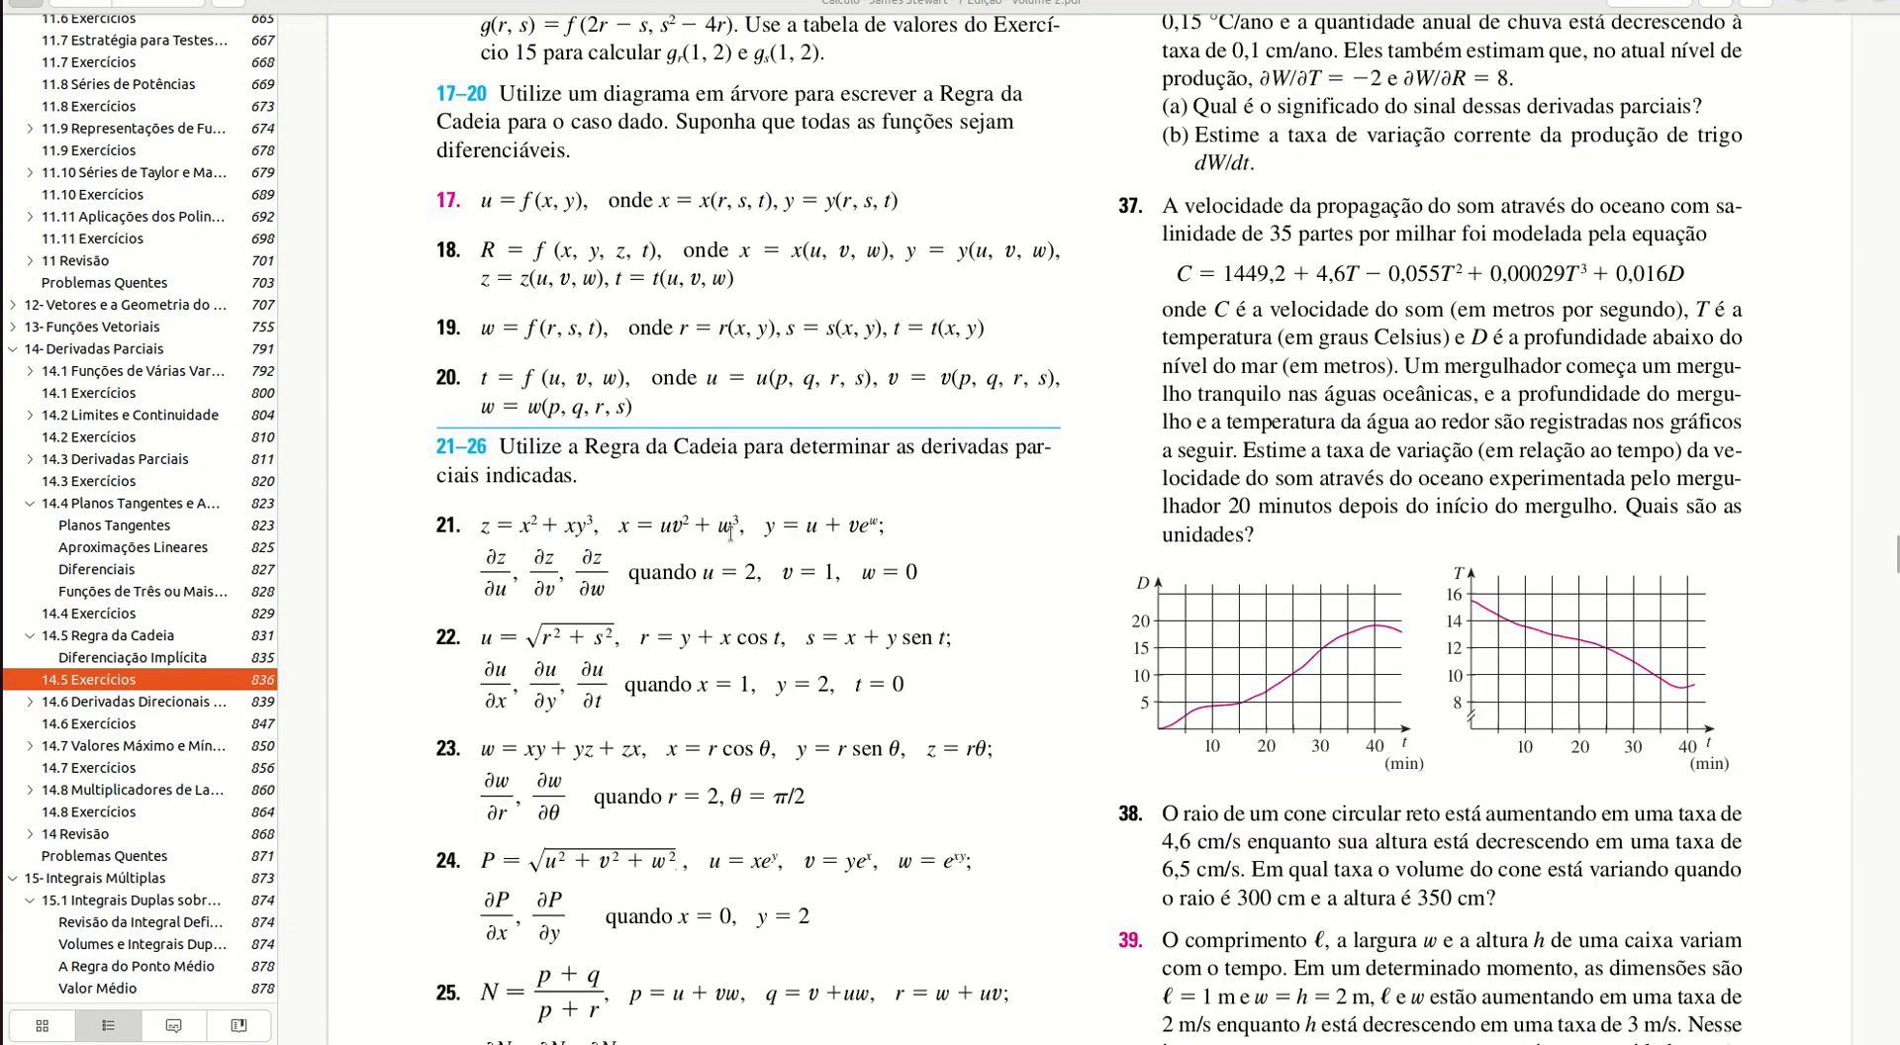
pyautogui.scroll(-1, 731, 534)
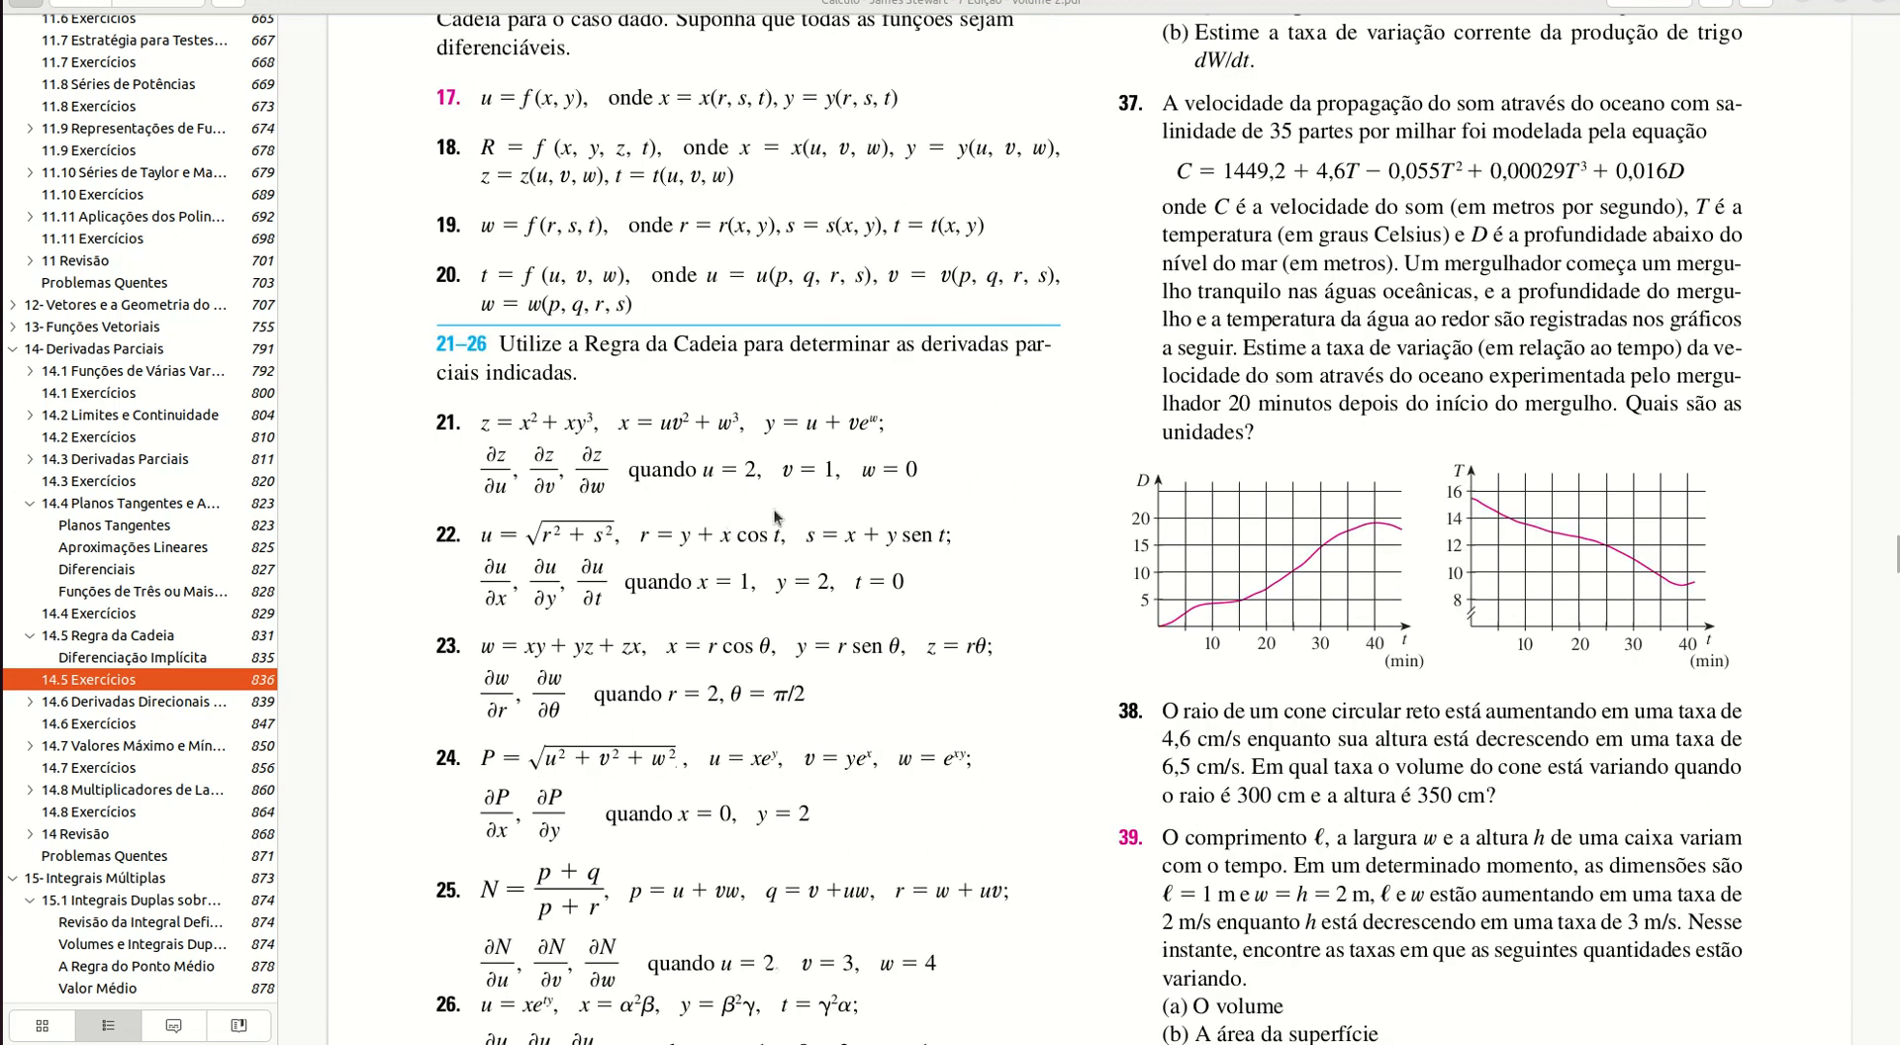
pyautogui.scroll(5, 777, 516)
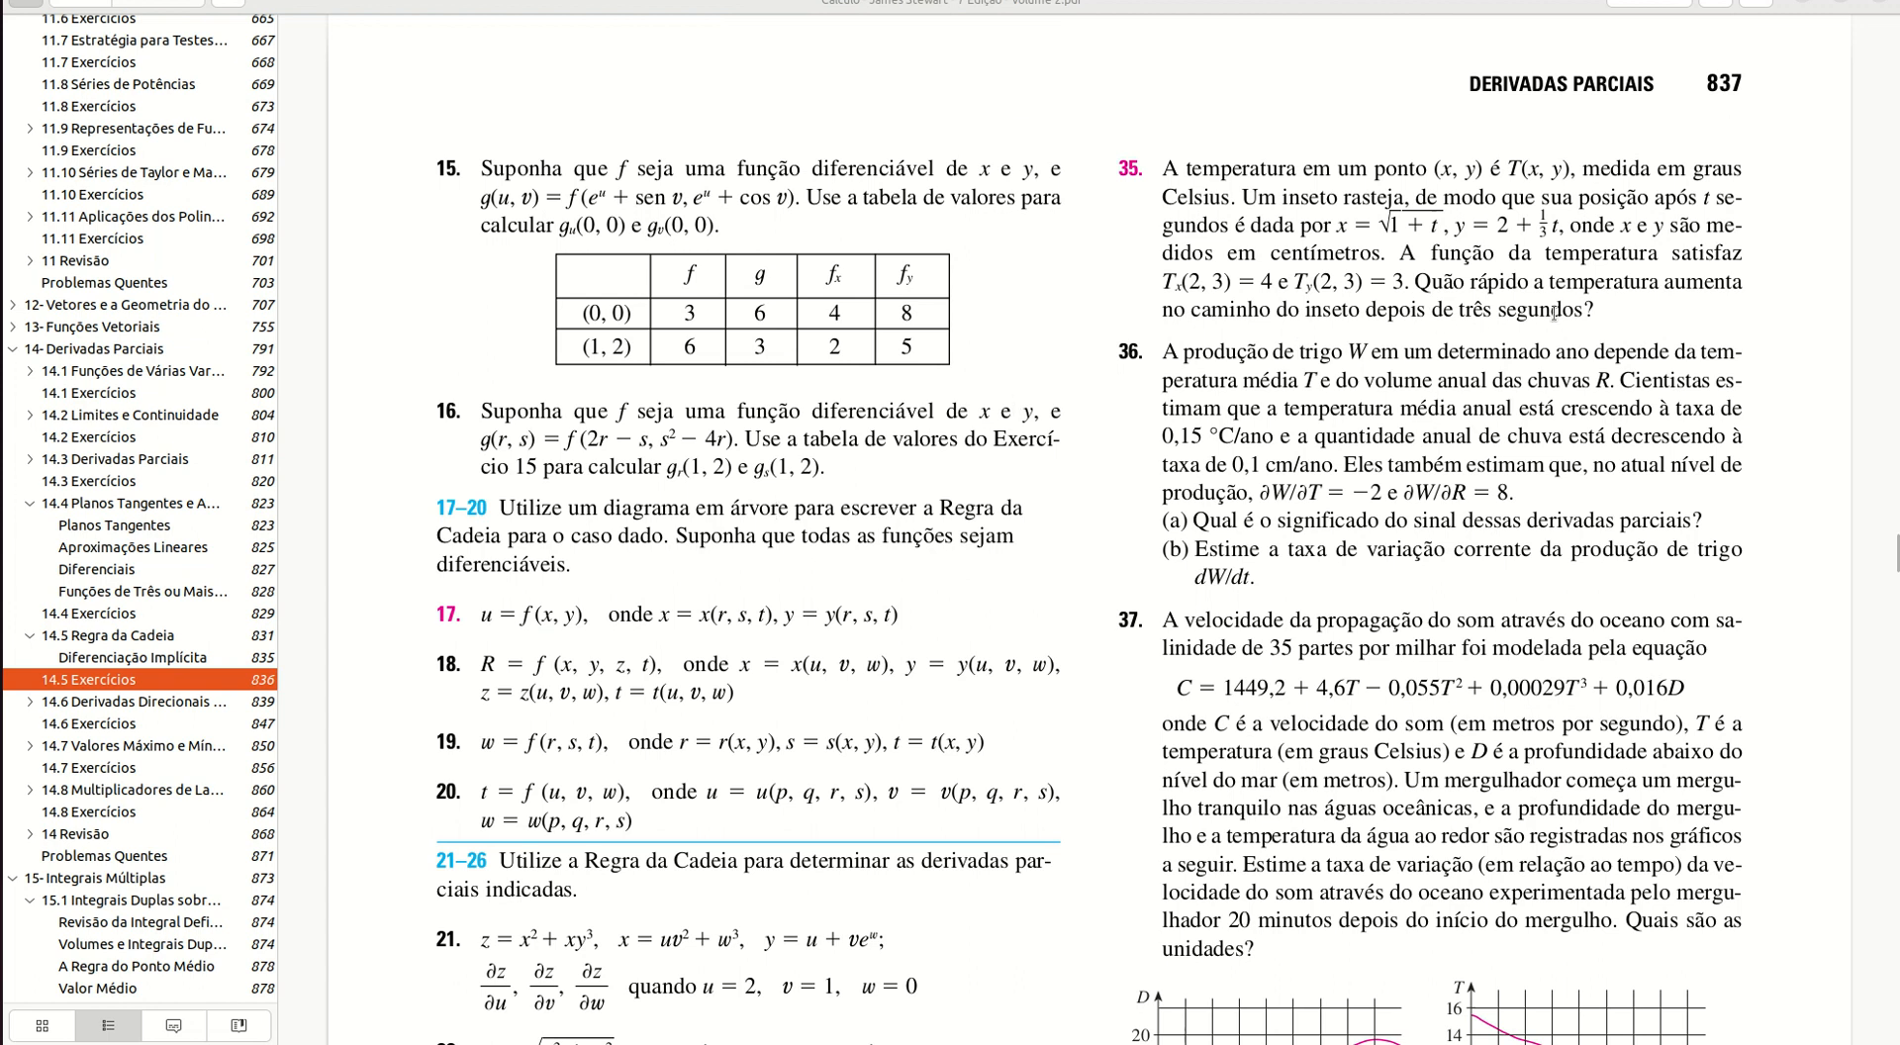
# Select exercise 35's statement from "Celsius. Um inseto rasteja" through "depois de três segundos?" for copying
pyautogui.moveTo(1620, 311); pyautogui.dragTo(1456, 285)
pyautogui.click(1171, 188)
pyautogui.rightClick(1456, 285)
pyautogui.press('Escape')
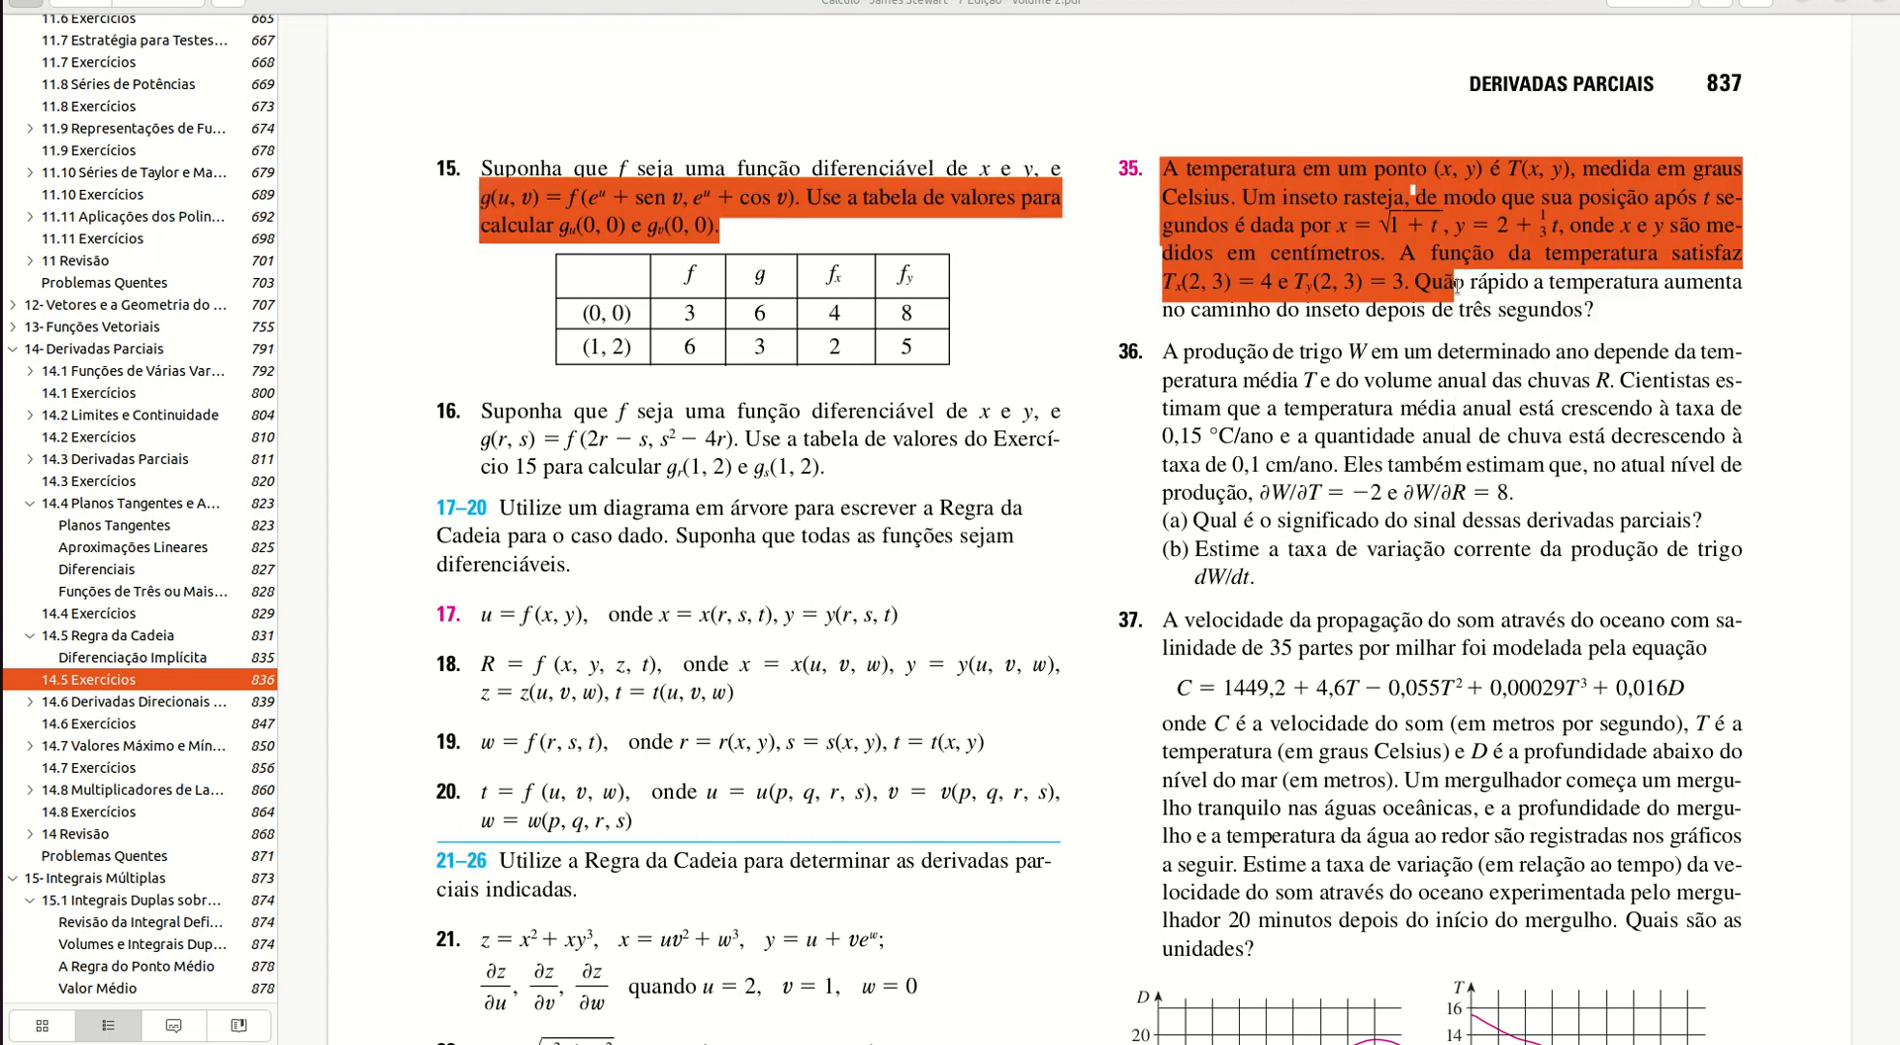
pyautogui.click(1573, 314)
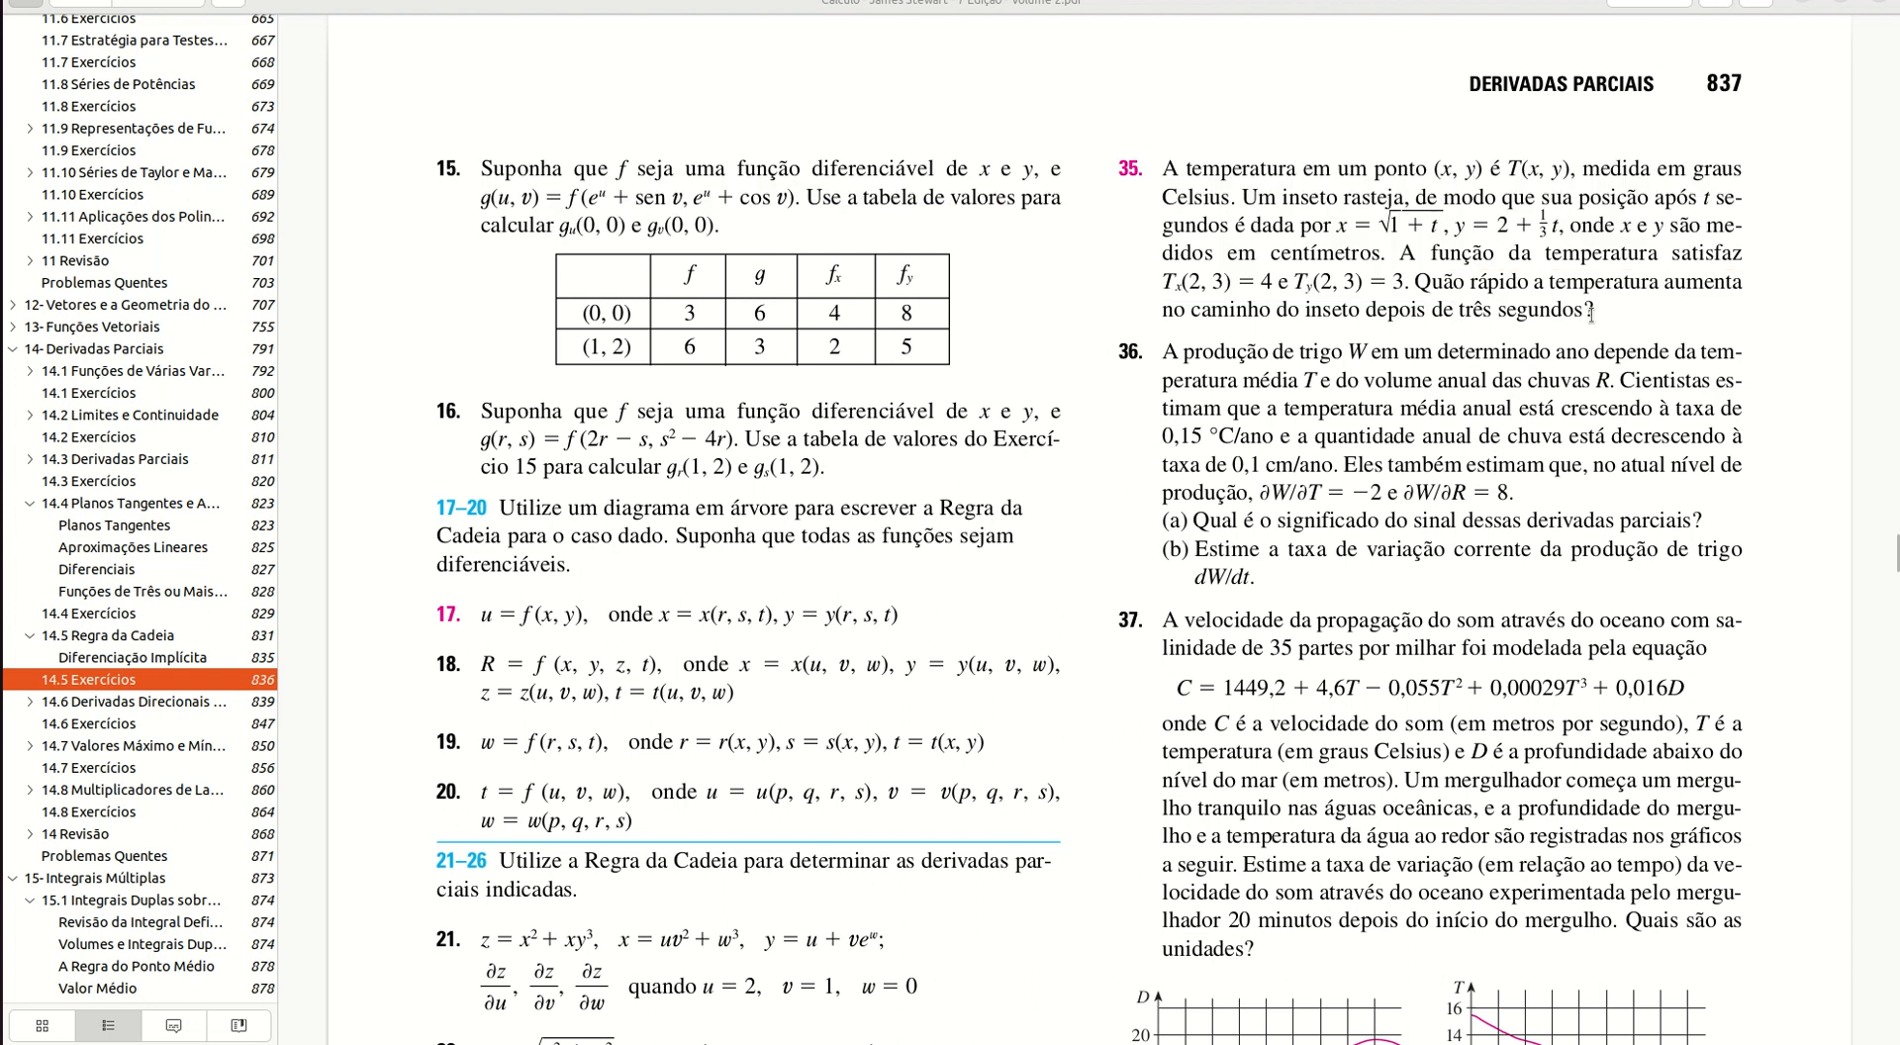
pyautogui.moveTo(1591, 315); pyautogui.dragTo(1164, 199)
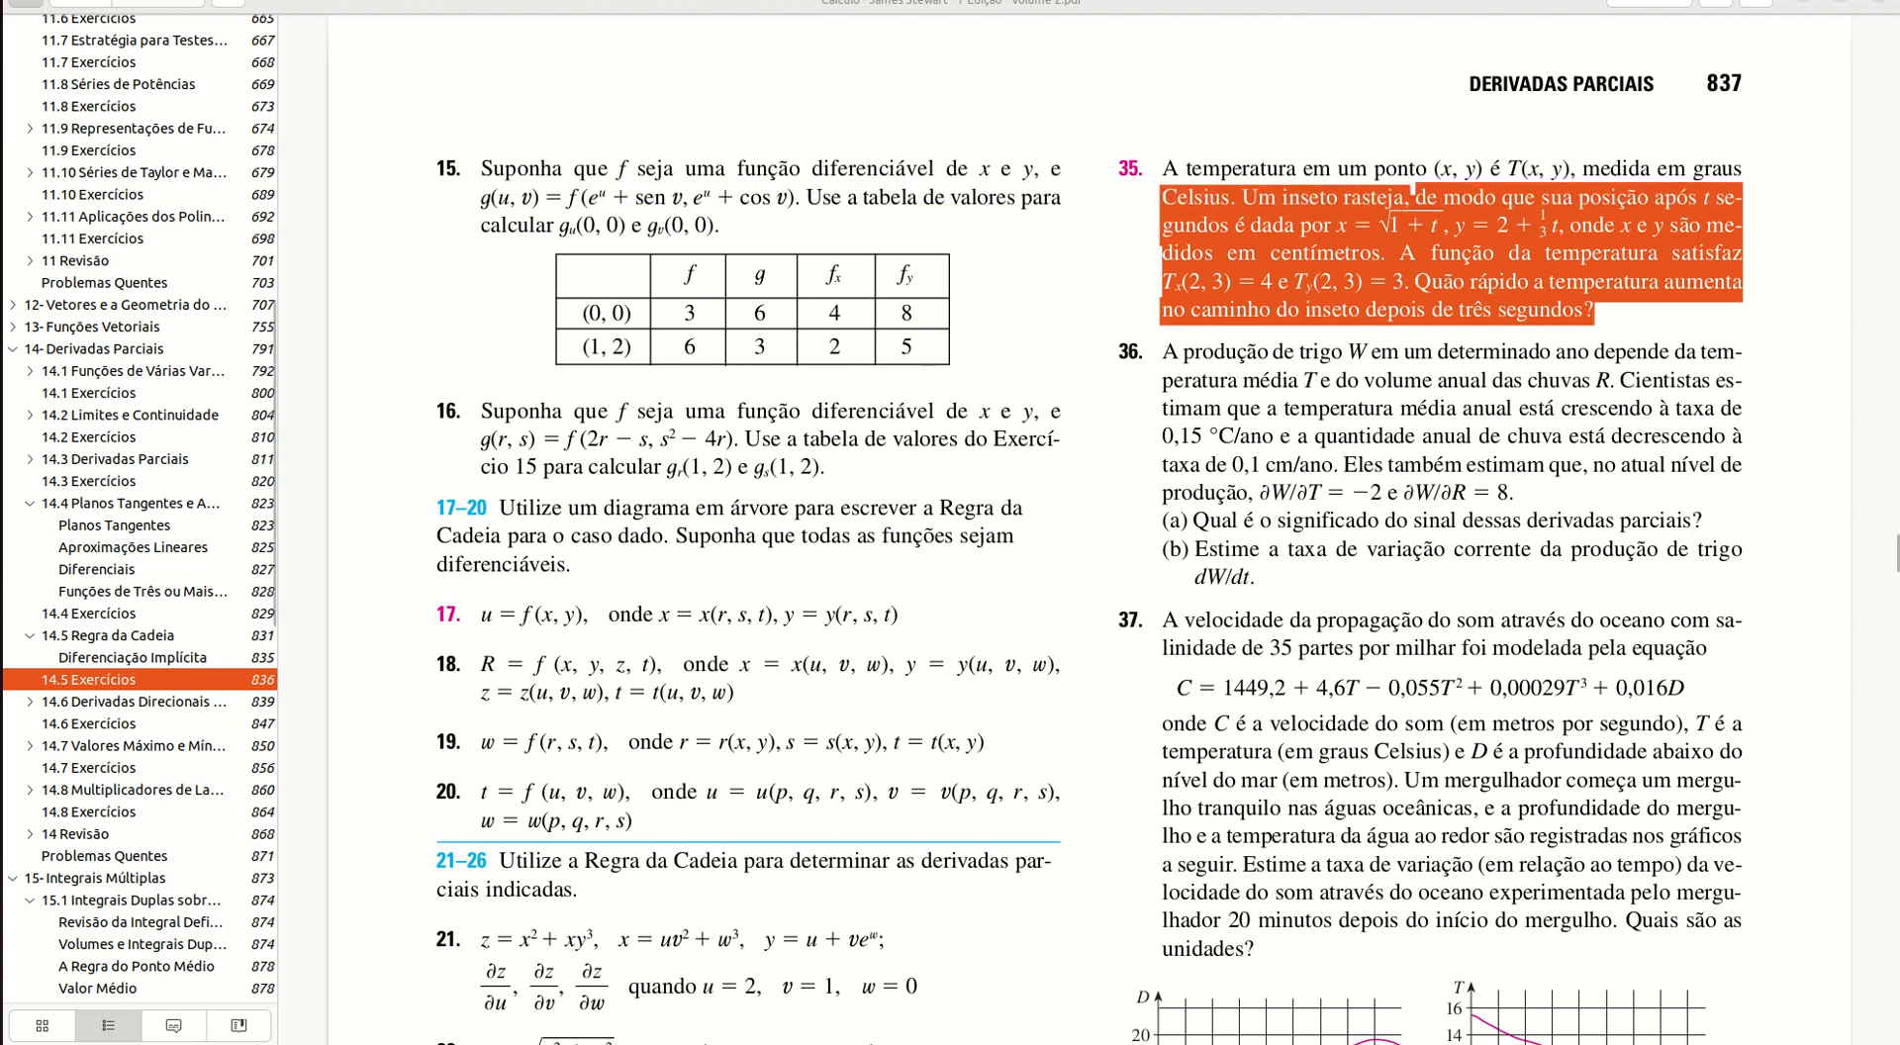
# Write the ChatGPT prompt "Resolva o seguinte problema: A temperatura de um ponto (x,y) é T(x,y) medida em Celsius" and paste the copied exercise text after it
pyautogui.click(3, 590)
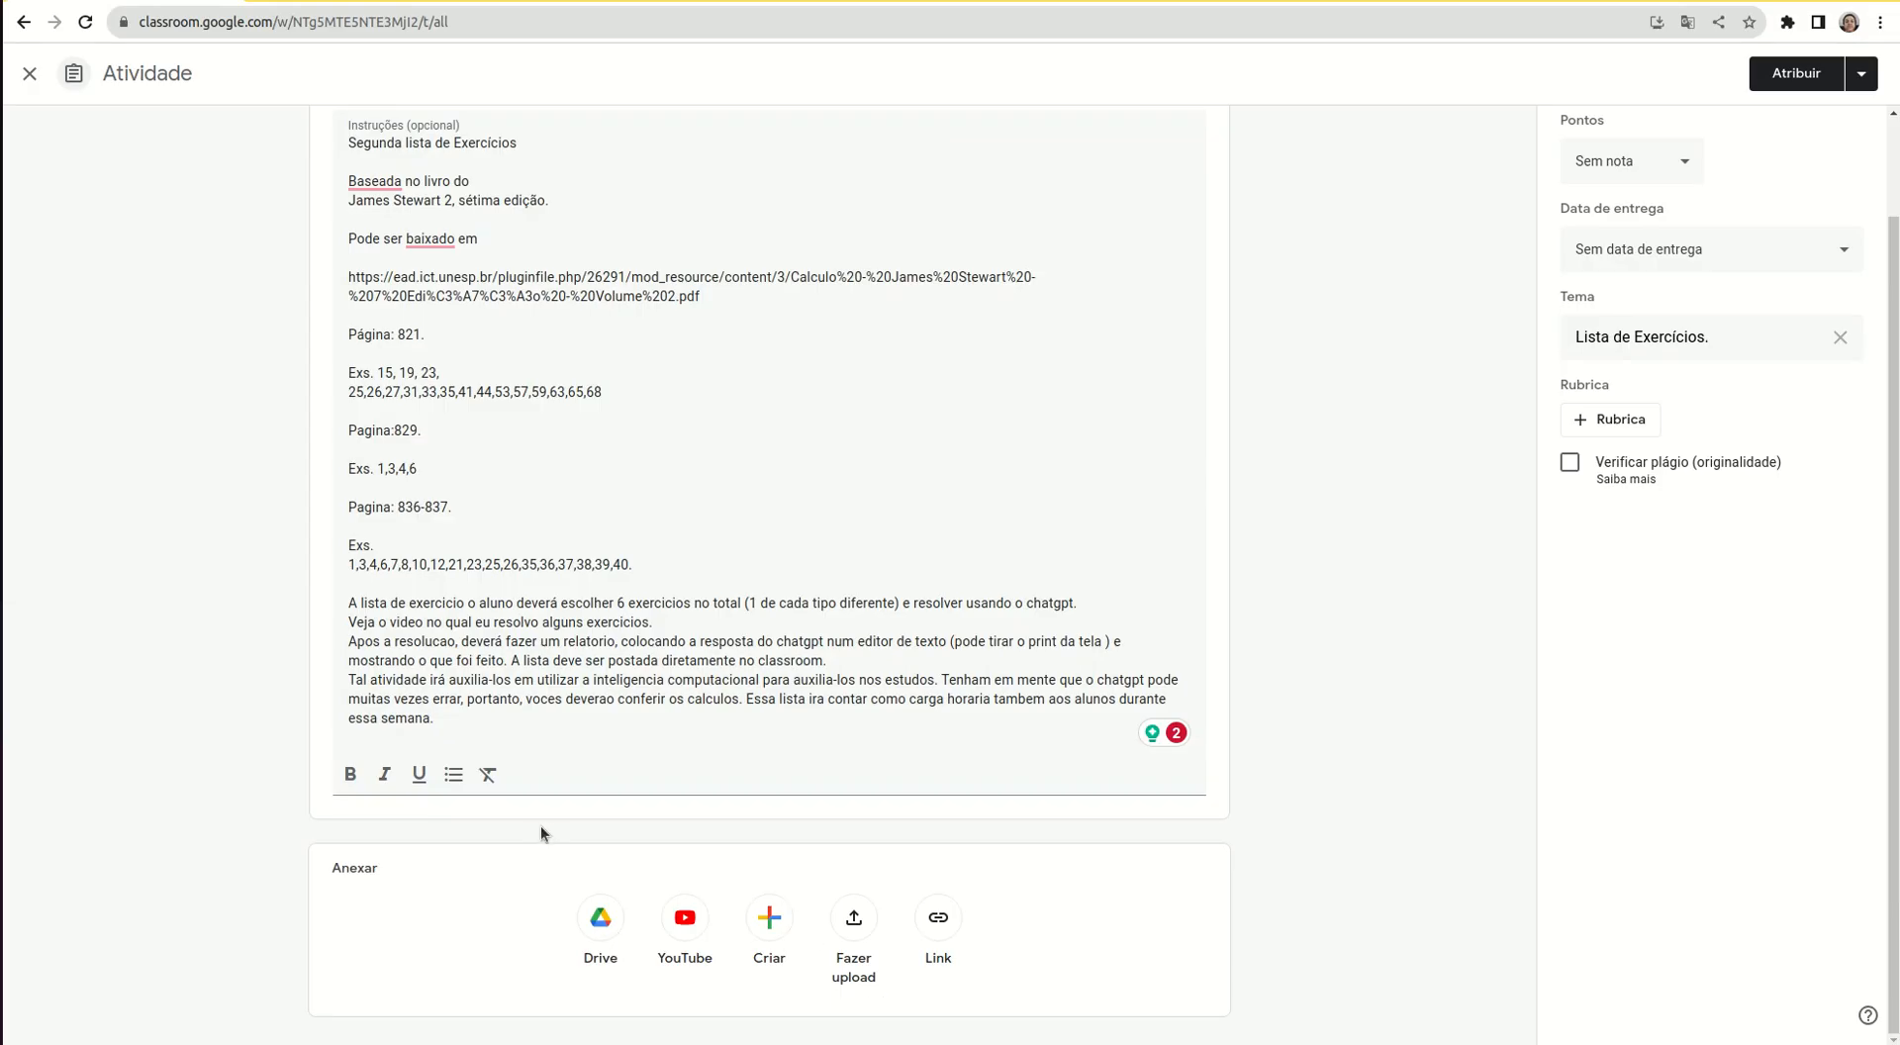
pyautogui.click(358, 1)
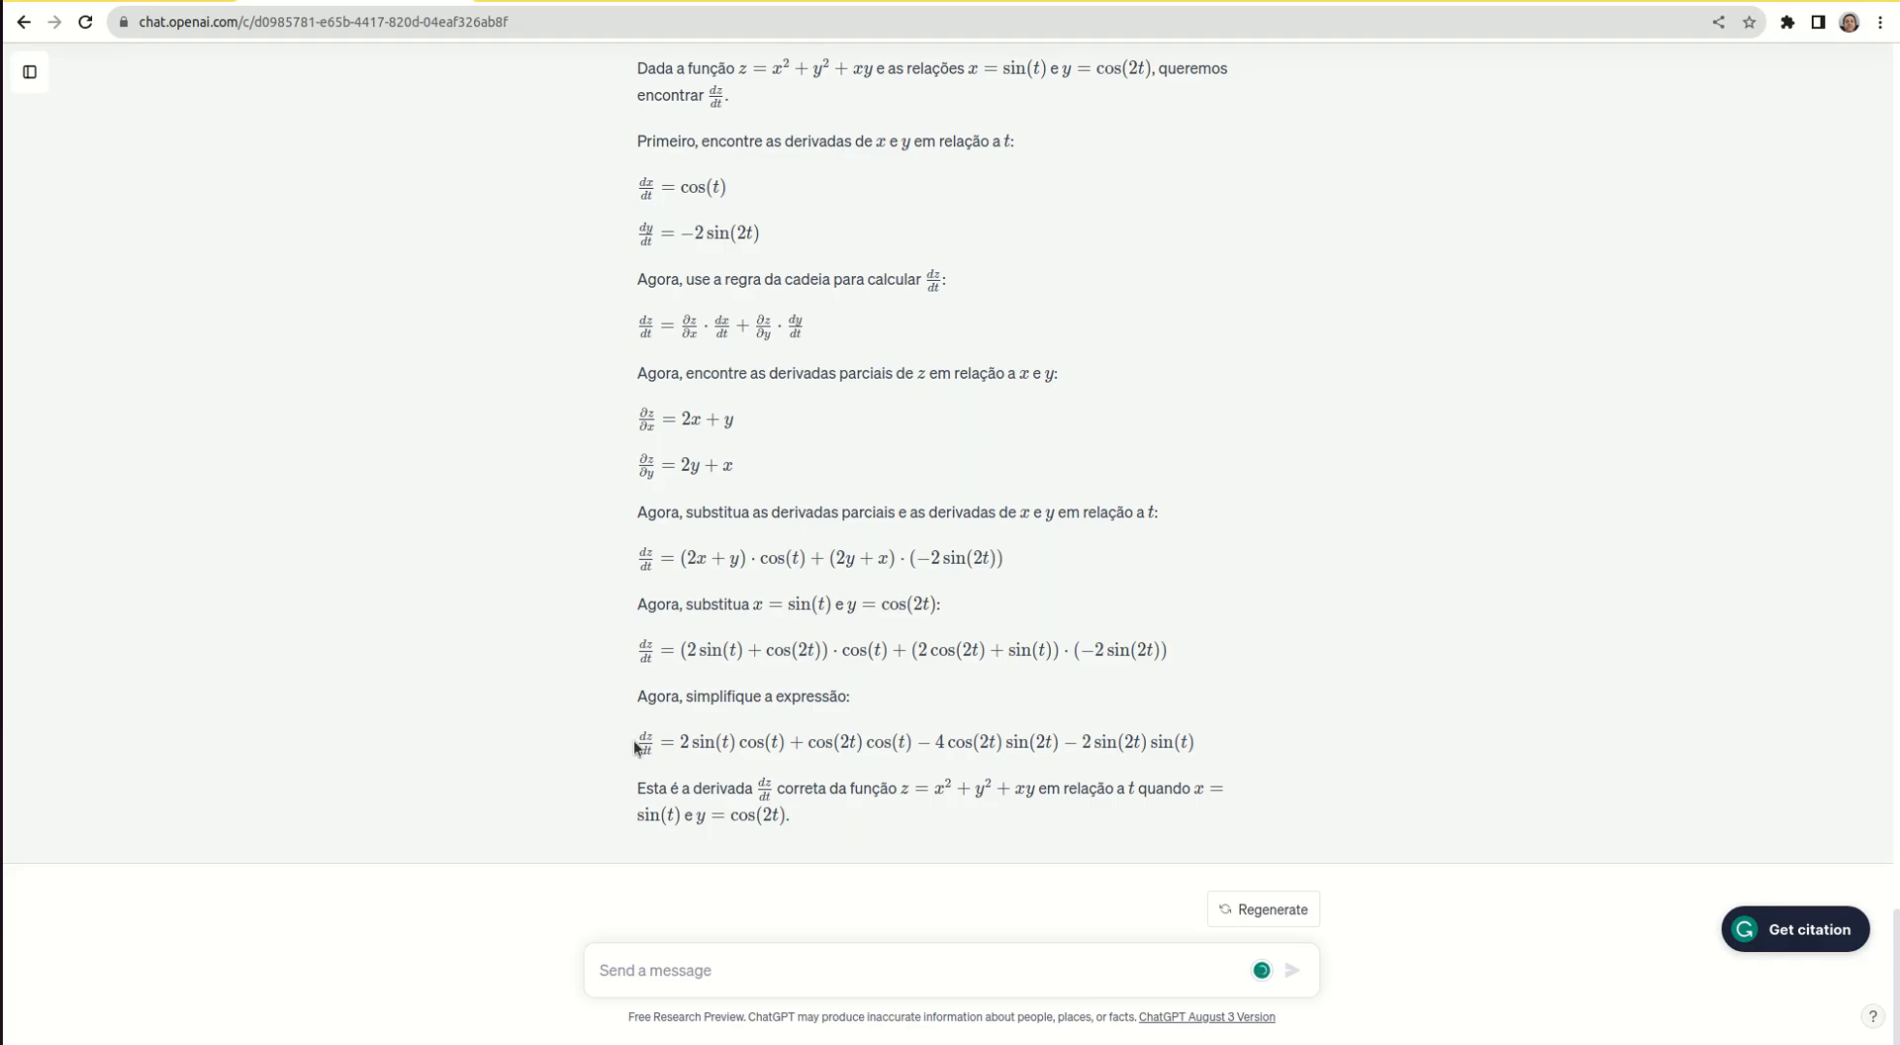
pyautogui.write('Resolva a seguinte probl')
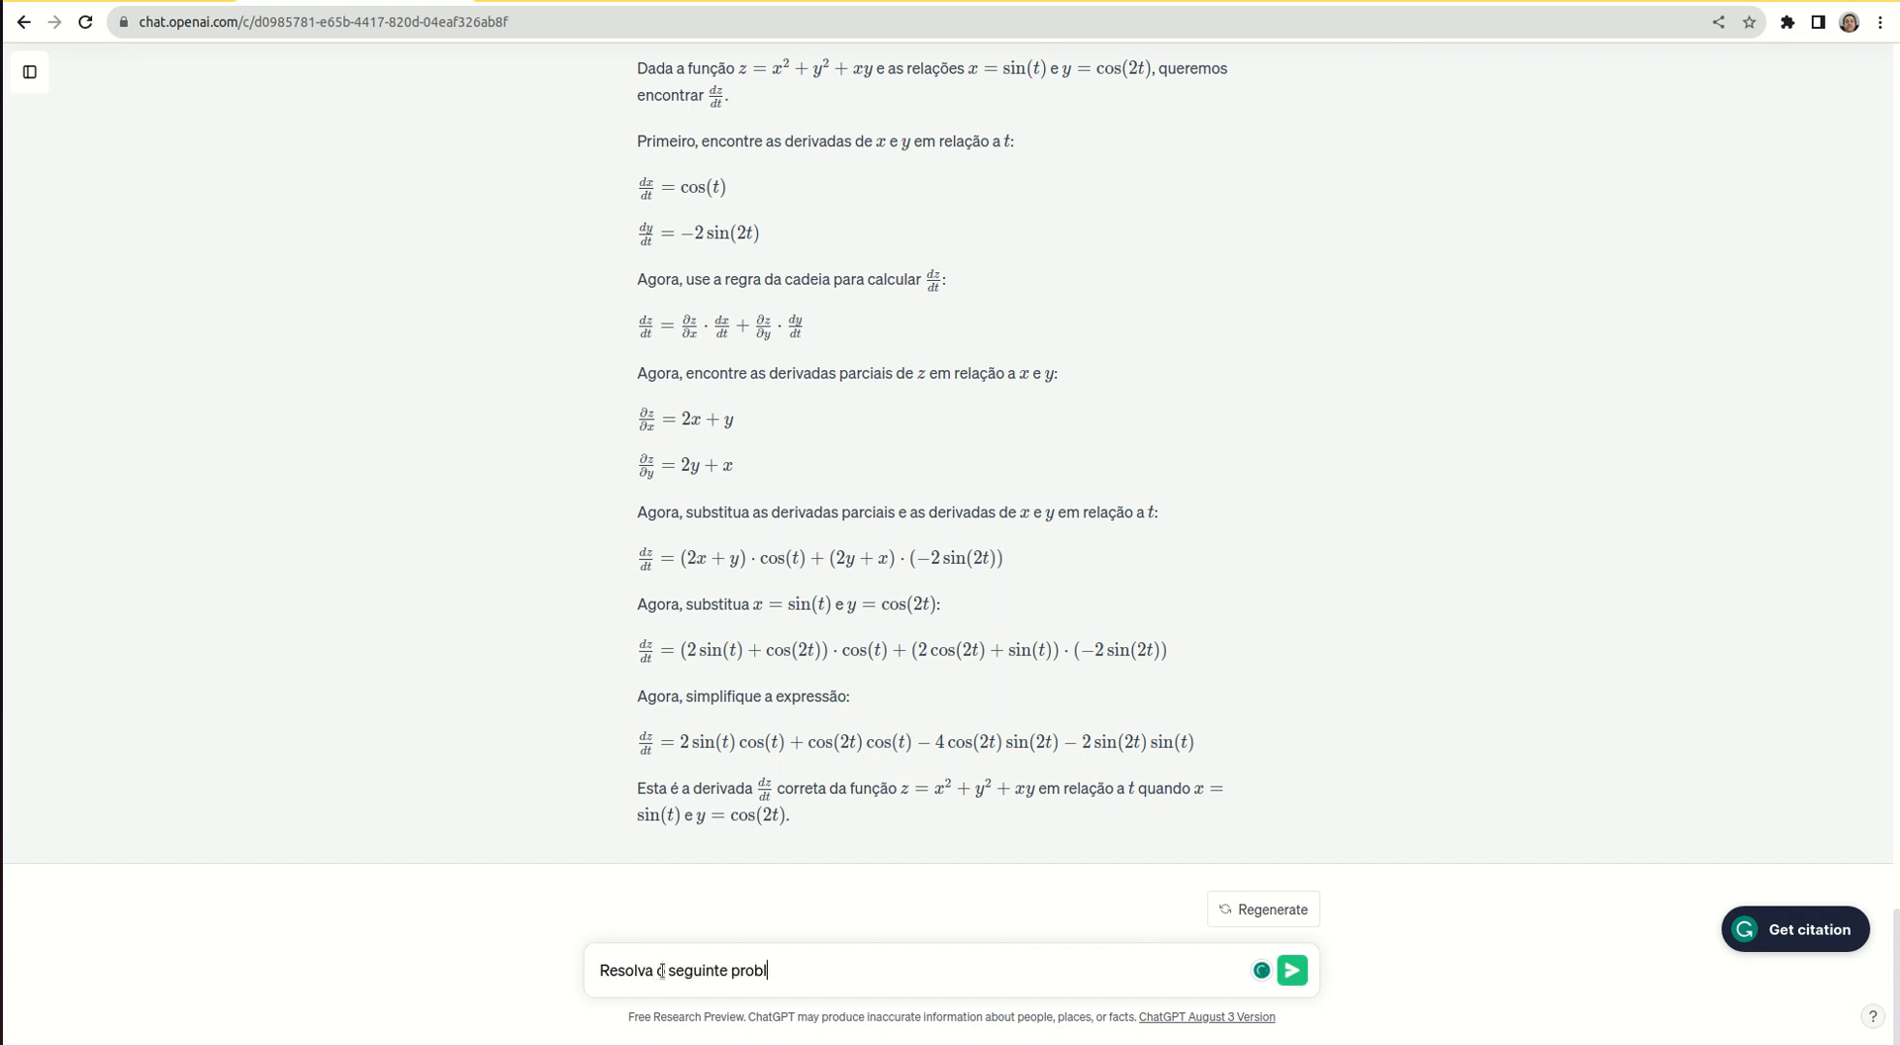
pyautogui.write('ema: A temperatura')
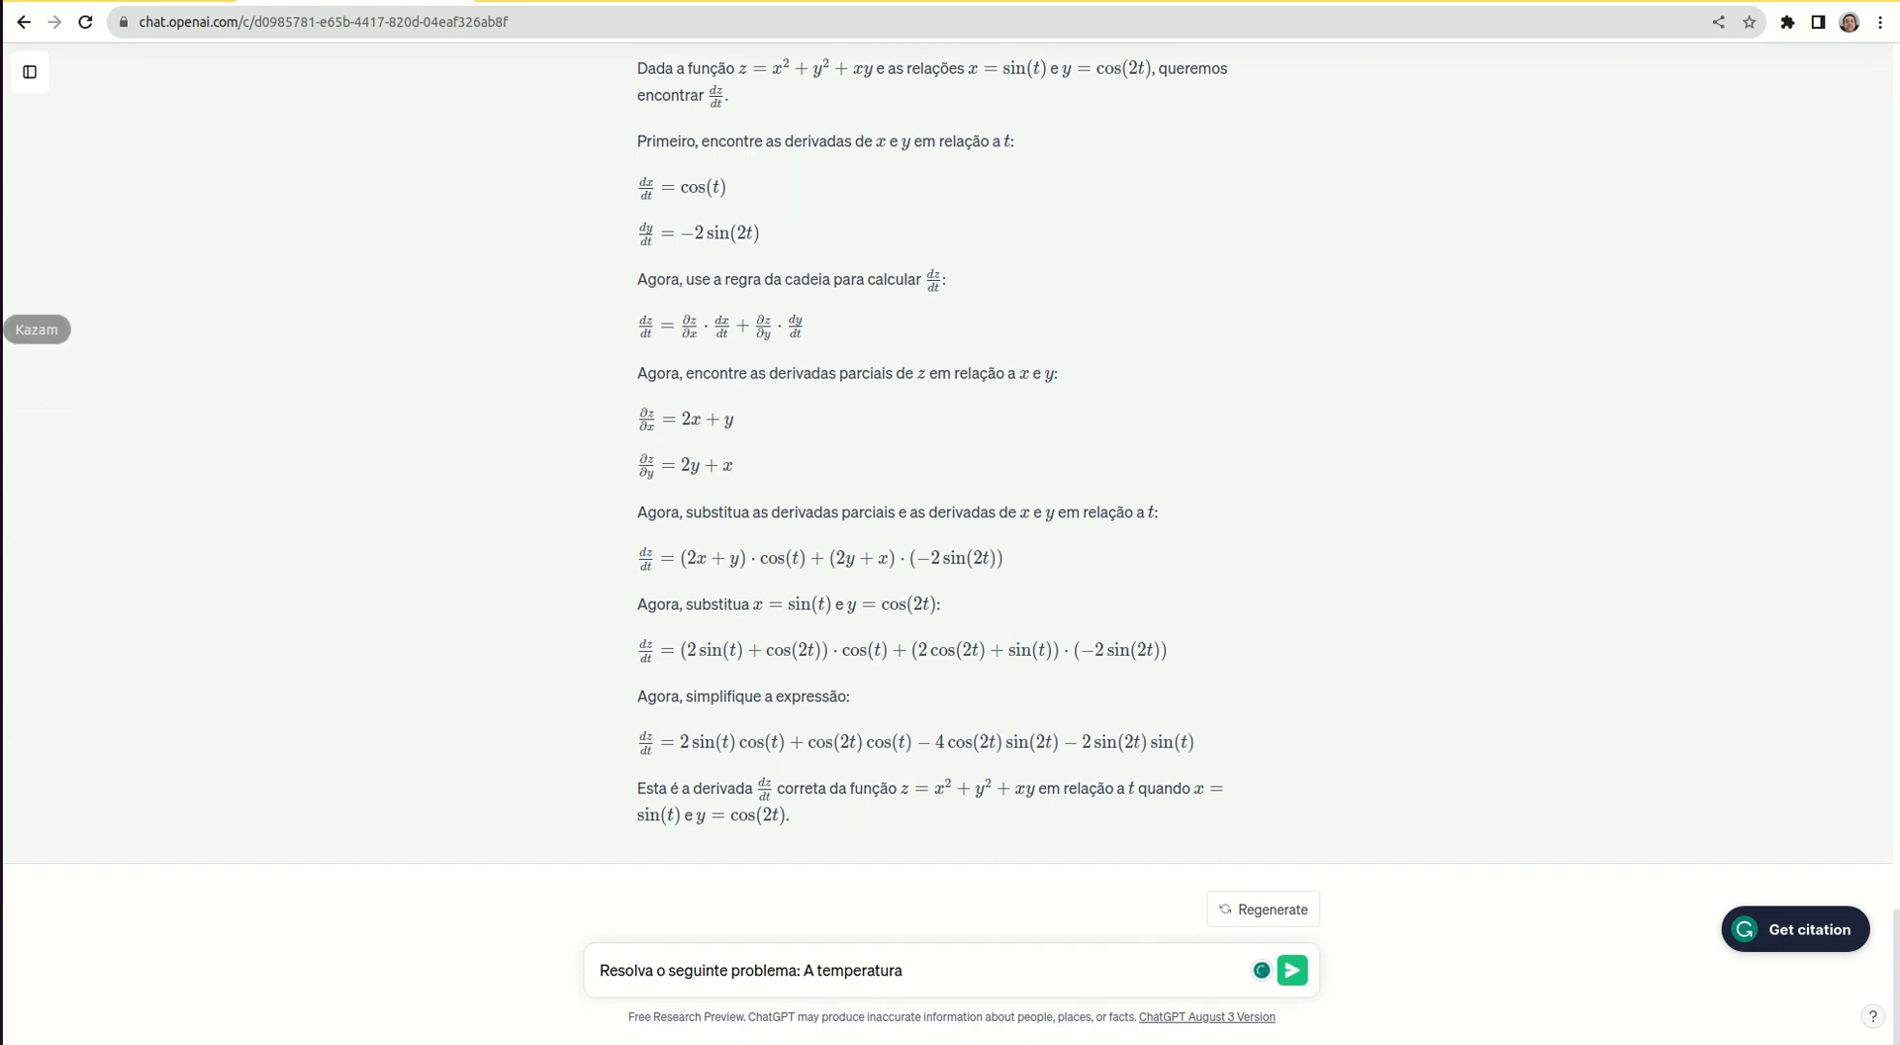
pyautogui.click(15, 263)
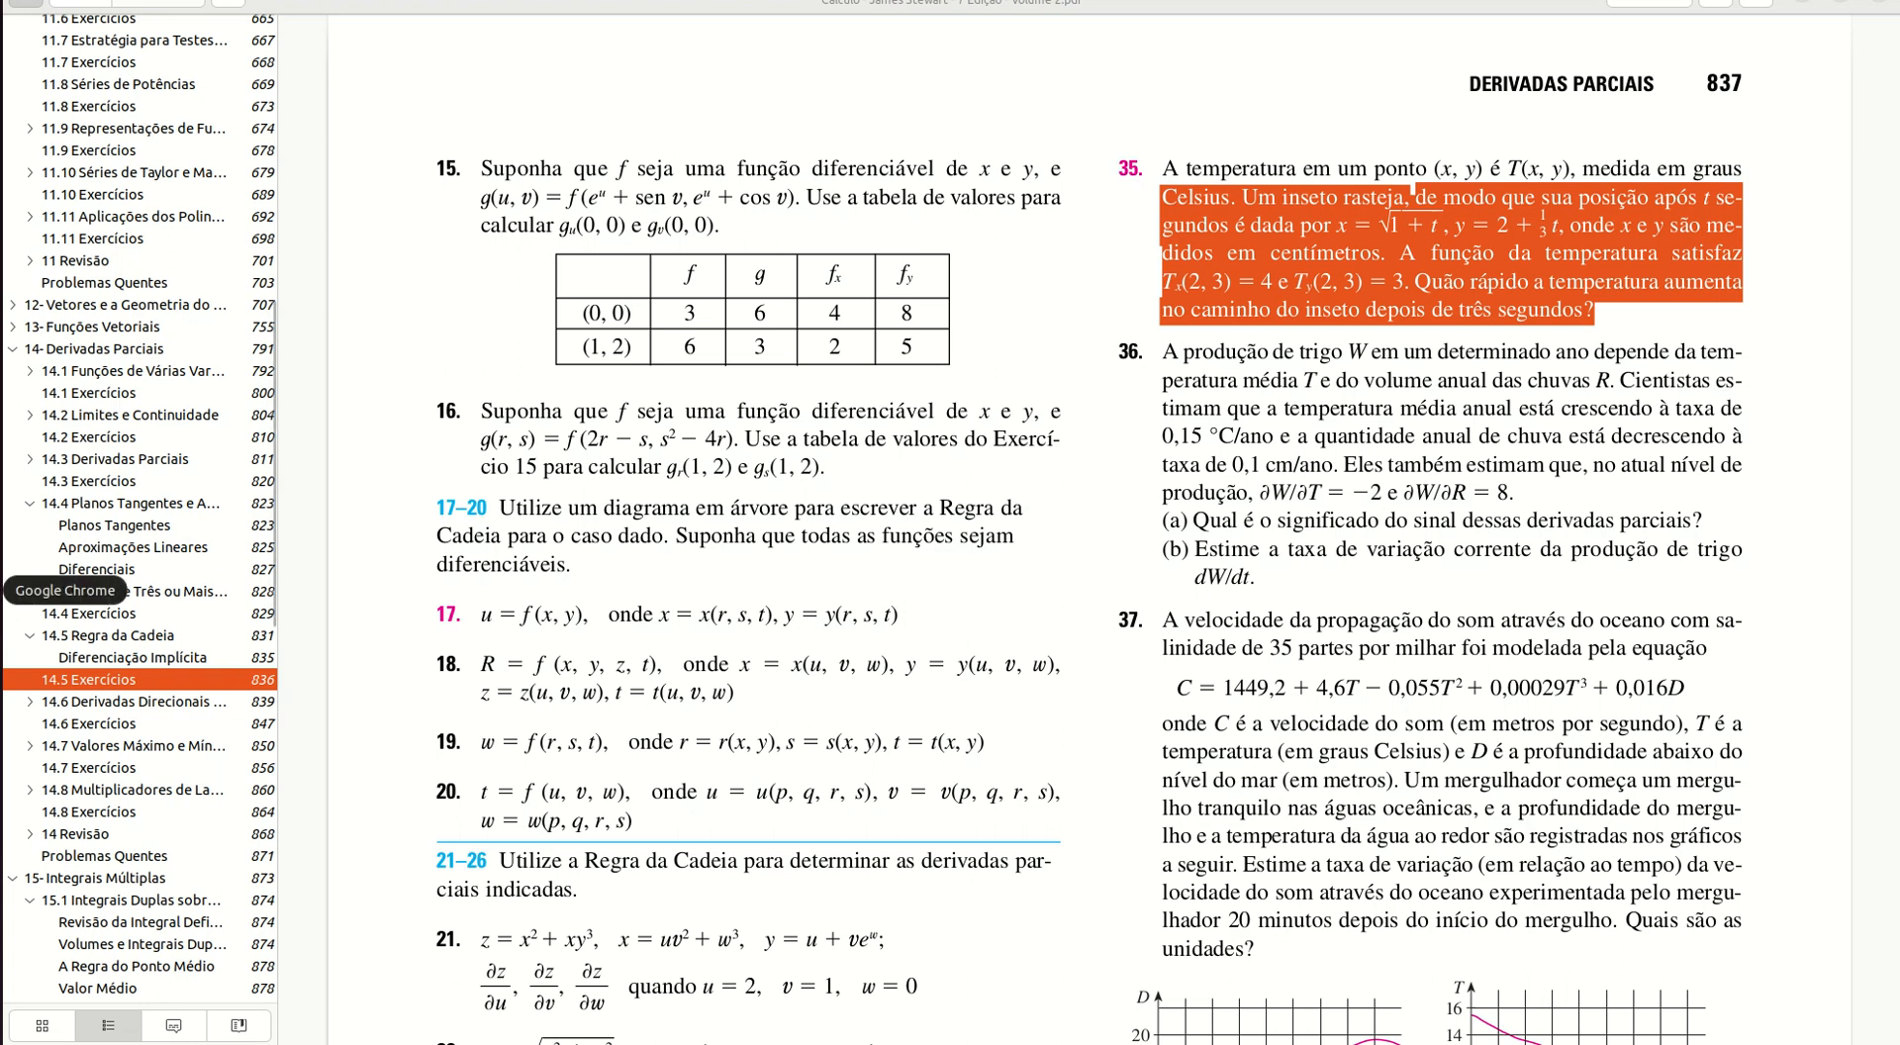
pyautogui.click(14, 592)
pyautogui.write('de u')
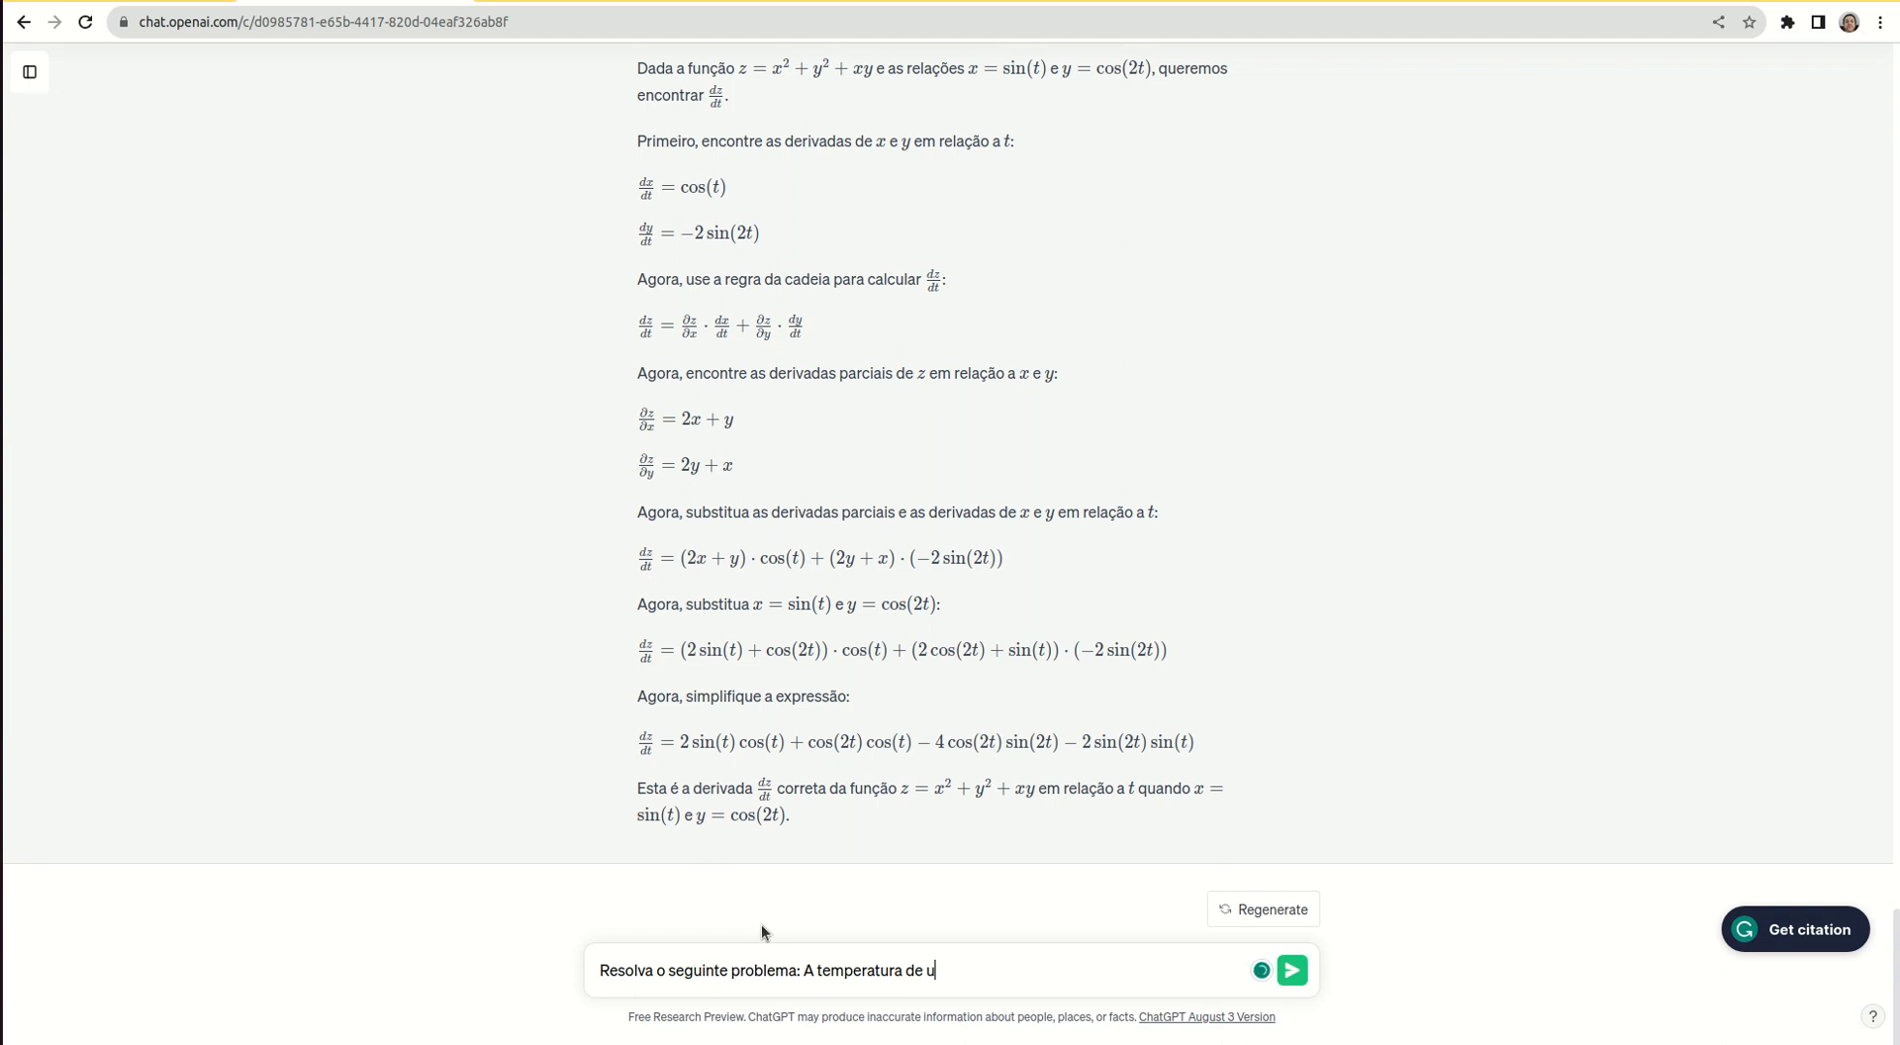
pyautogui.write('m ponto (x,y) é T(x,y) medida ')
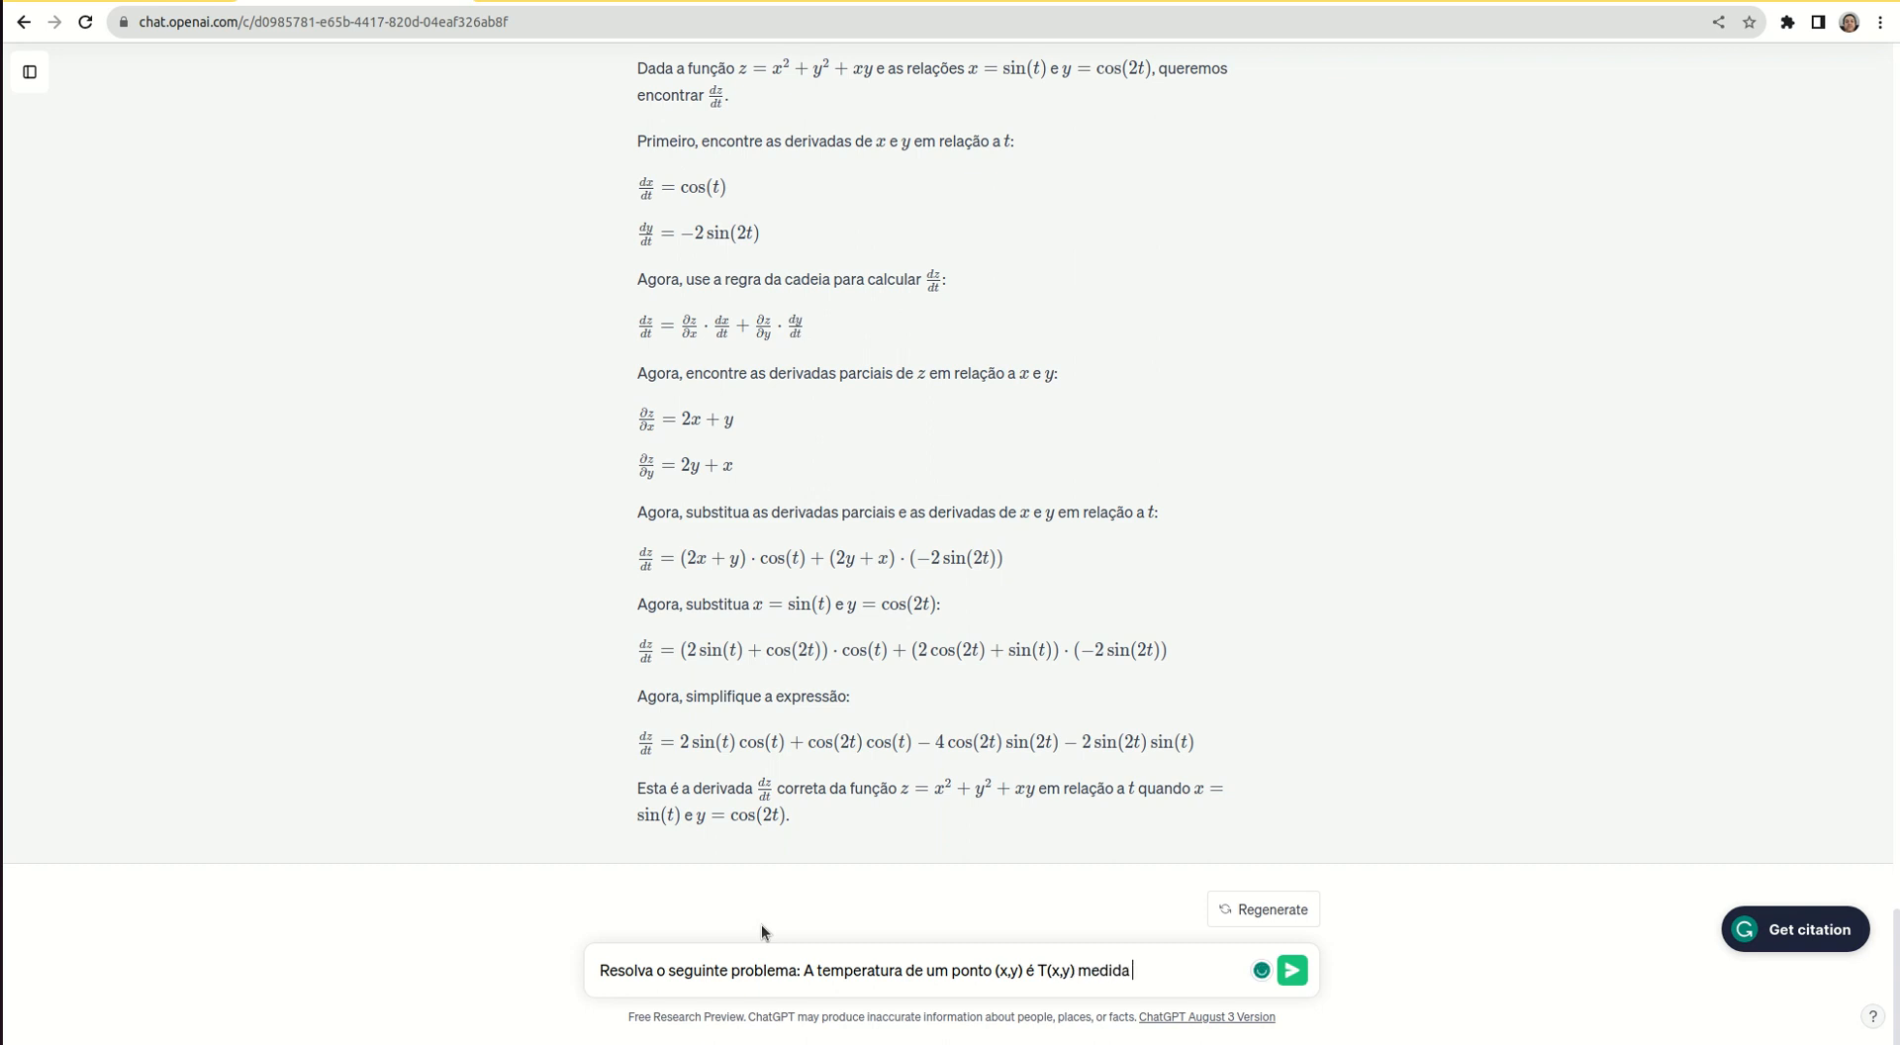
pyautogui.write('em Celsius')
pyautogui.write('Celsius. Um inseto rasteja, de−modo que sua posição após t se- ---- 1 gundos é dada por x √1 ▷ t , y 2 ▷ 3 t, onde x e y são me- didos em centímetros. A função da temperatura satisfaz Tx(2, 3) 4 e Ty(2, 3) 3. Quão rápido a temperatura aumenta no caminho do inseto depois de três segundos?')
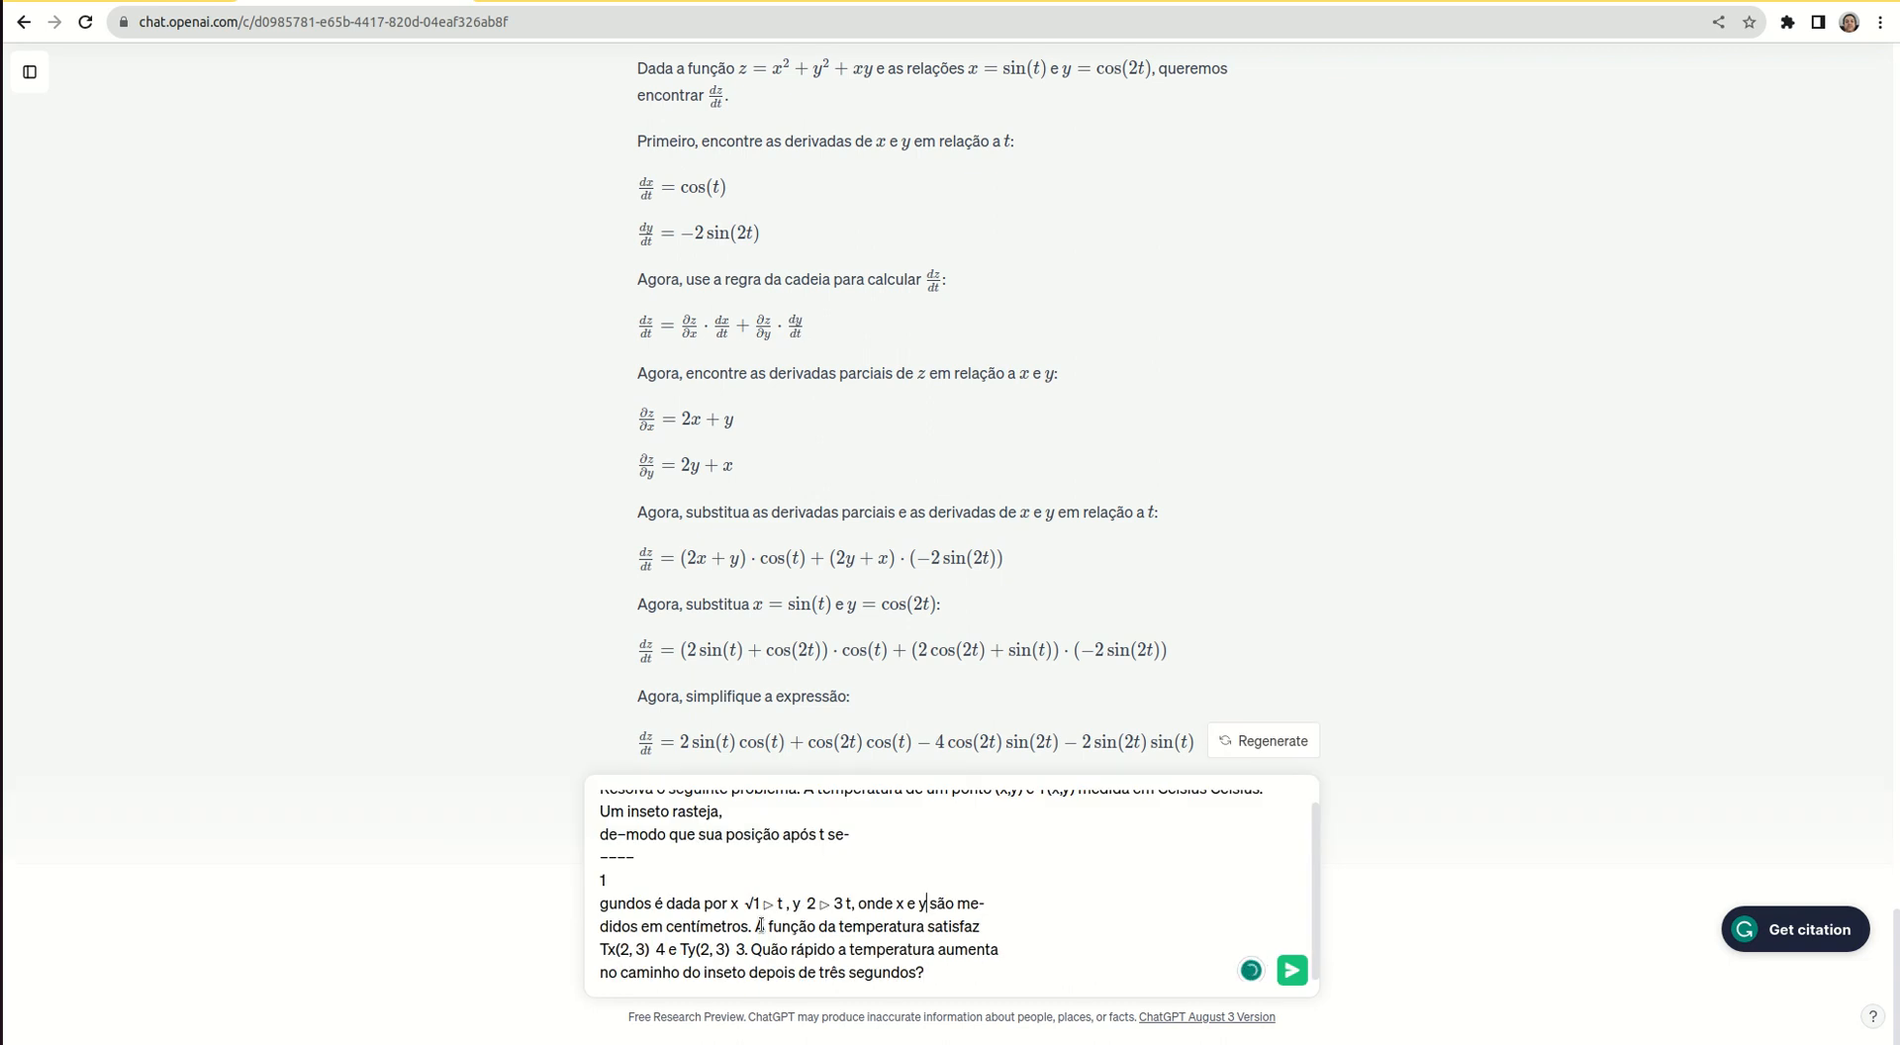
# Compare the pasted prompt with exercise 35, remove the stray "----" and "1" lines, and rejoin the split word as "segundos"
pyautogui.hotkey('ctrl', 'Home')
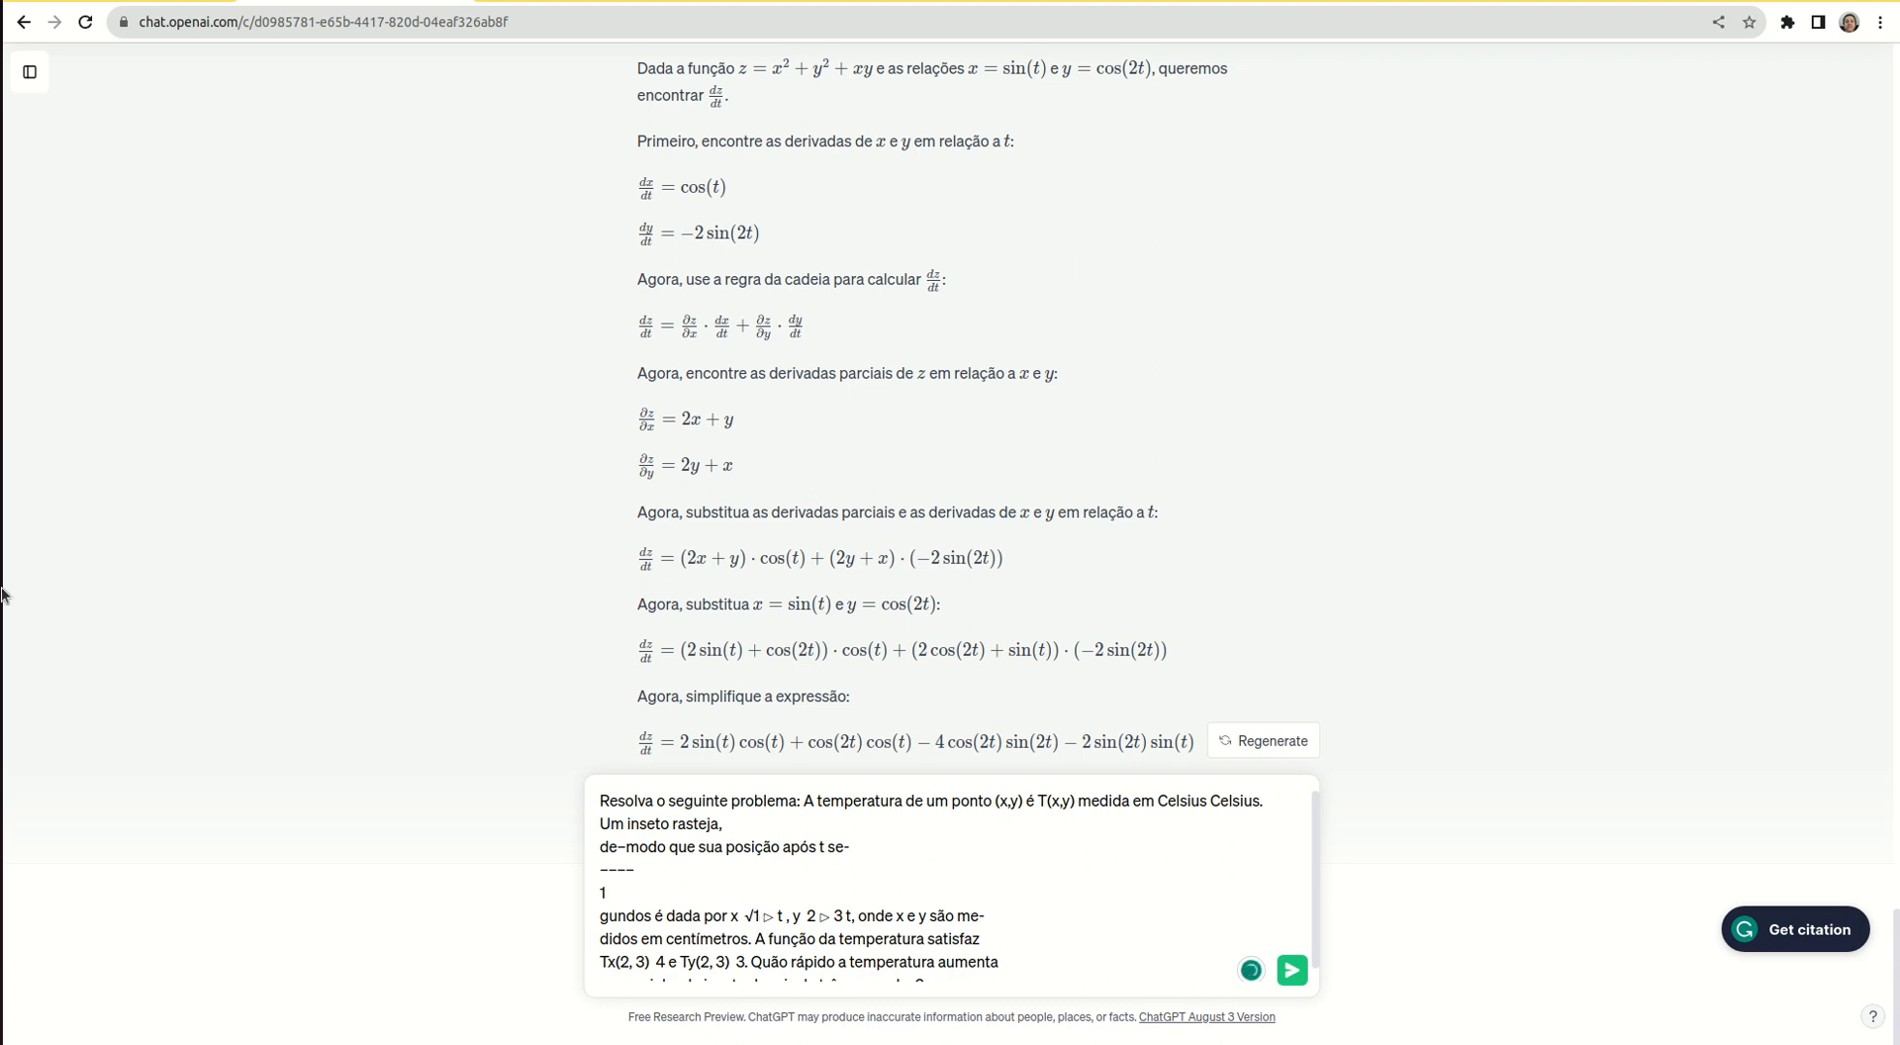
pyautogui.click(3, 264)
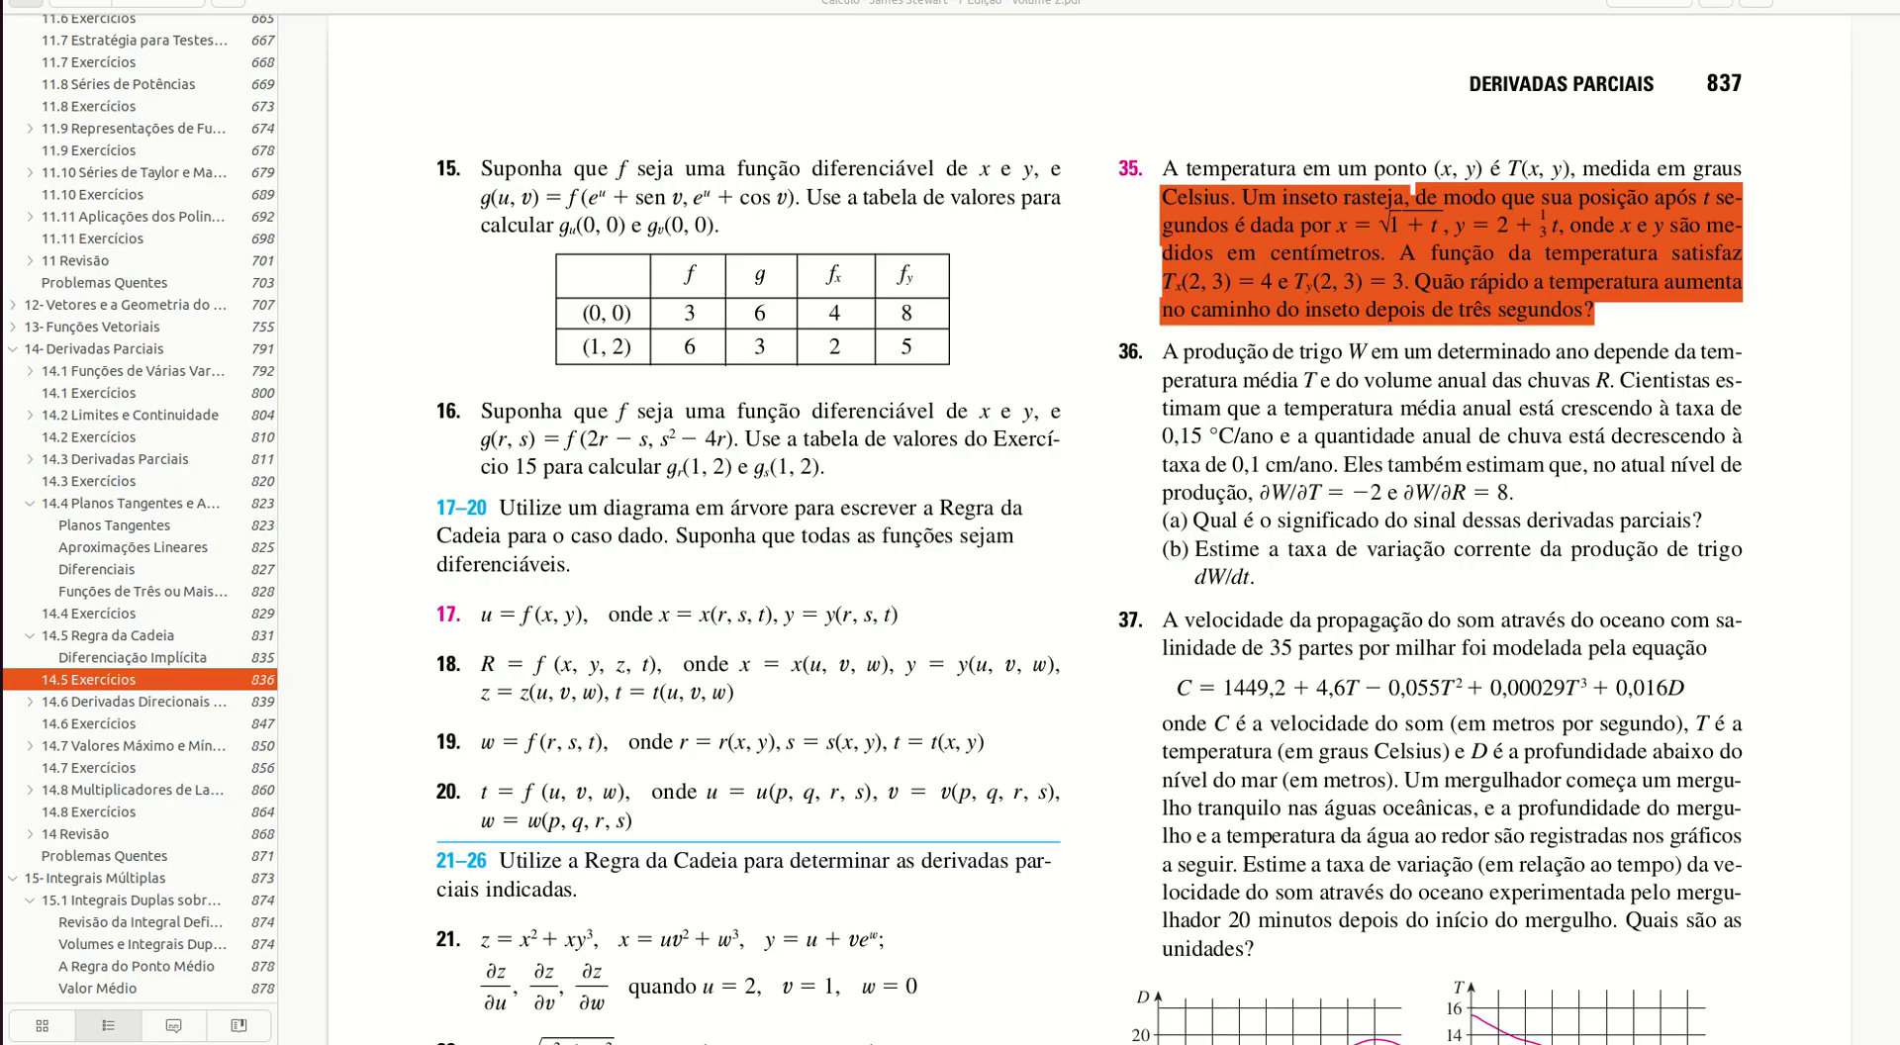
pyautogui.click(1556, 356)
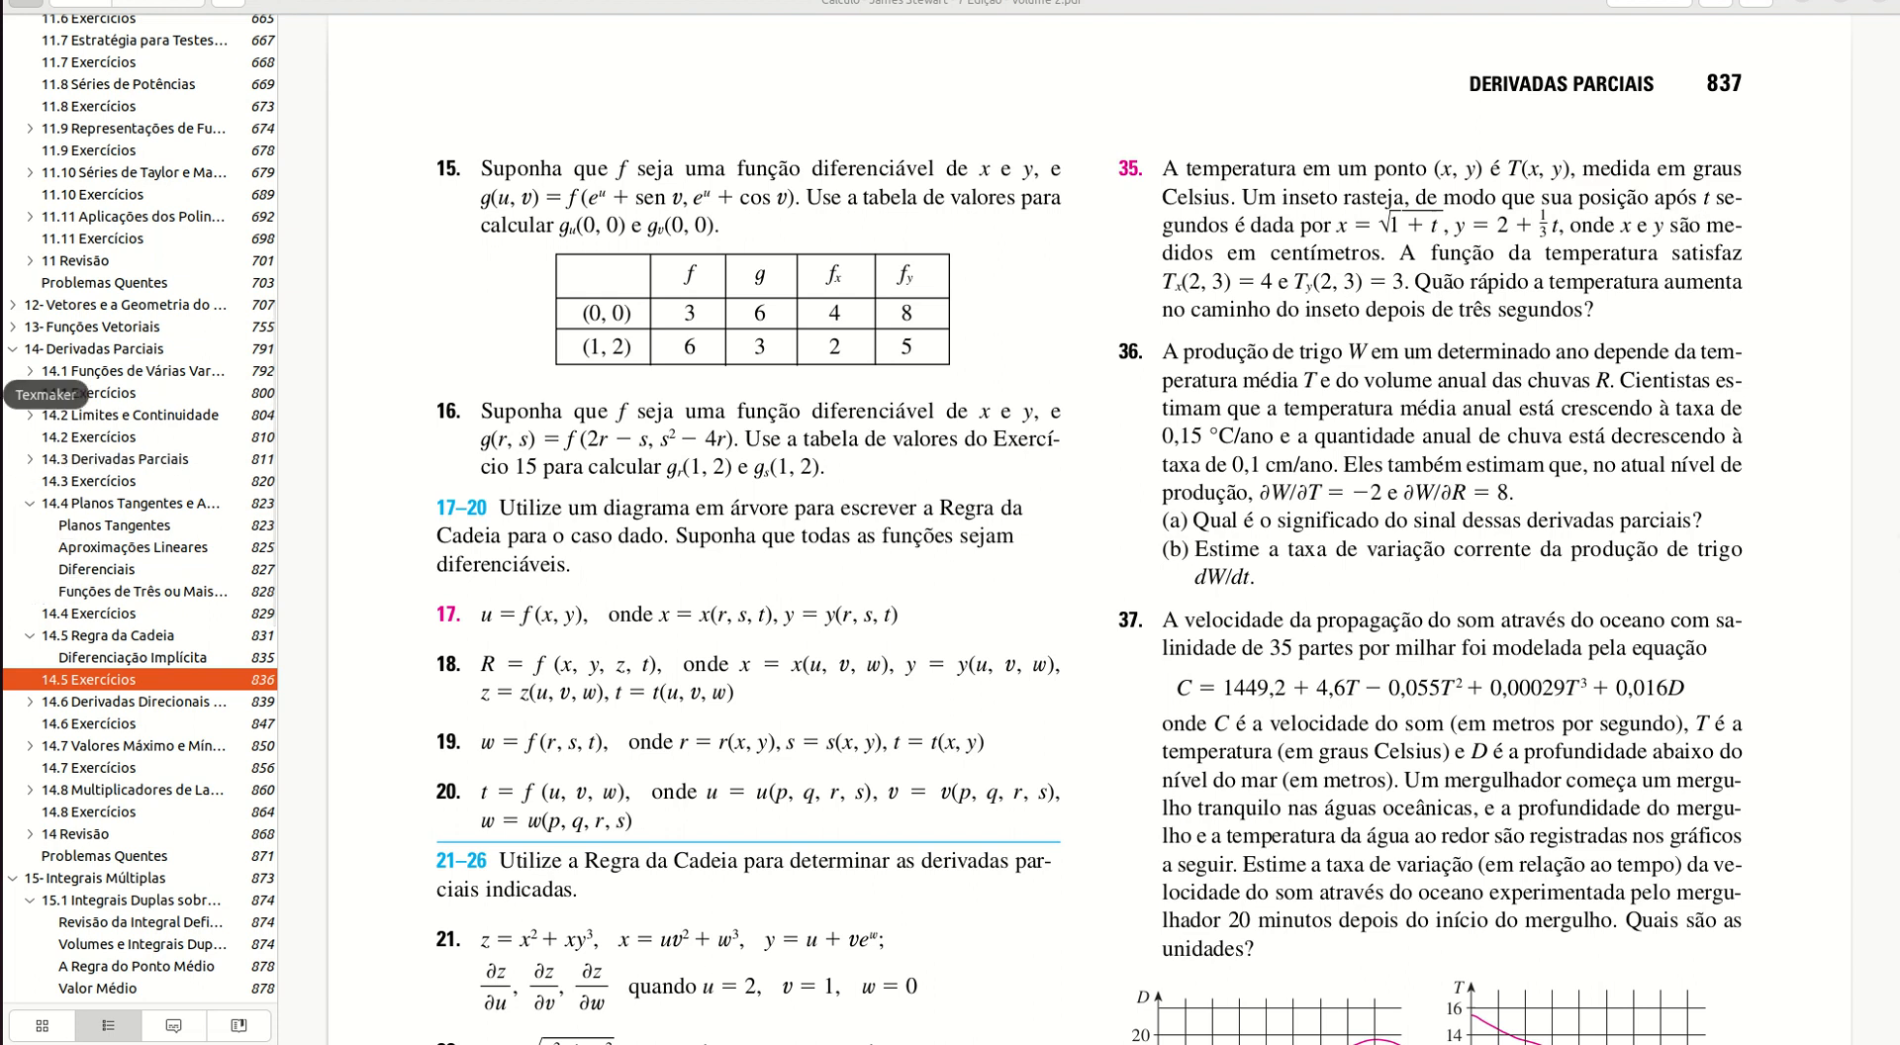
pyautogui.click(4, 590)
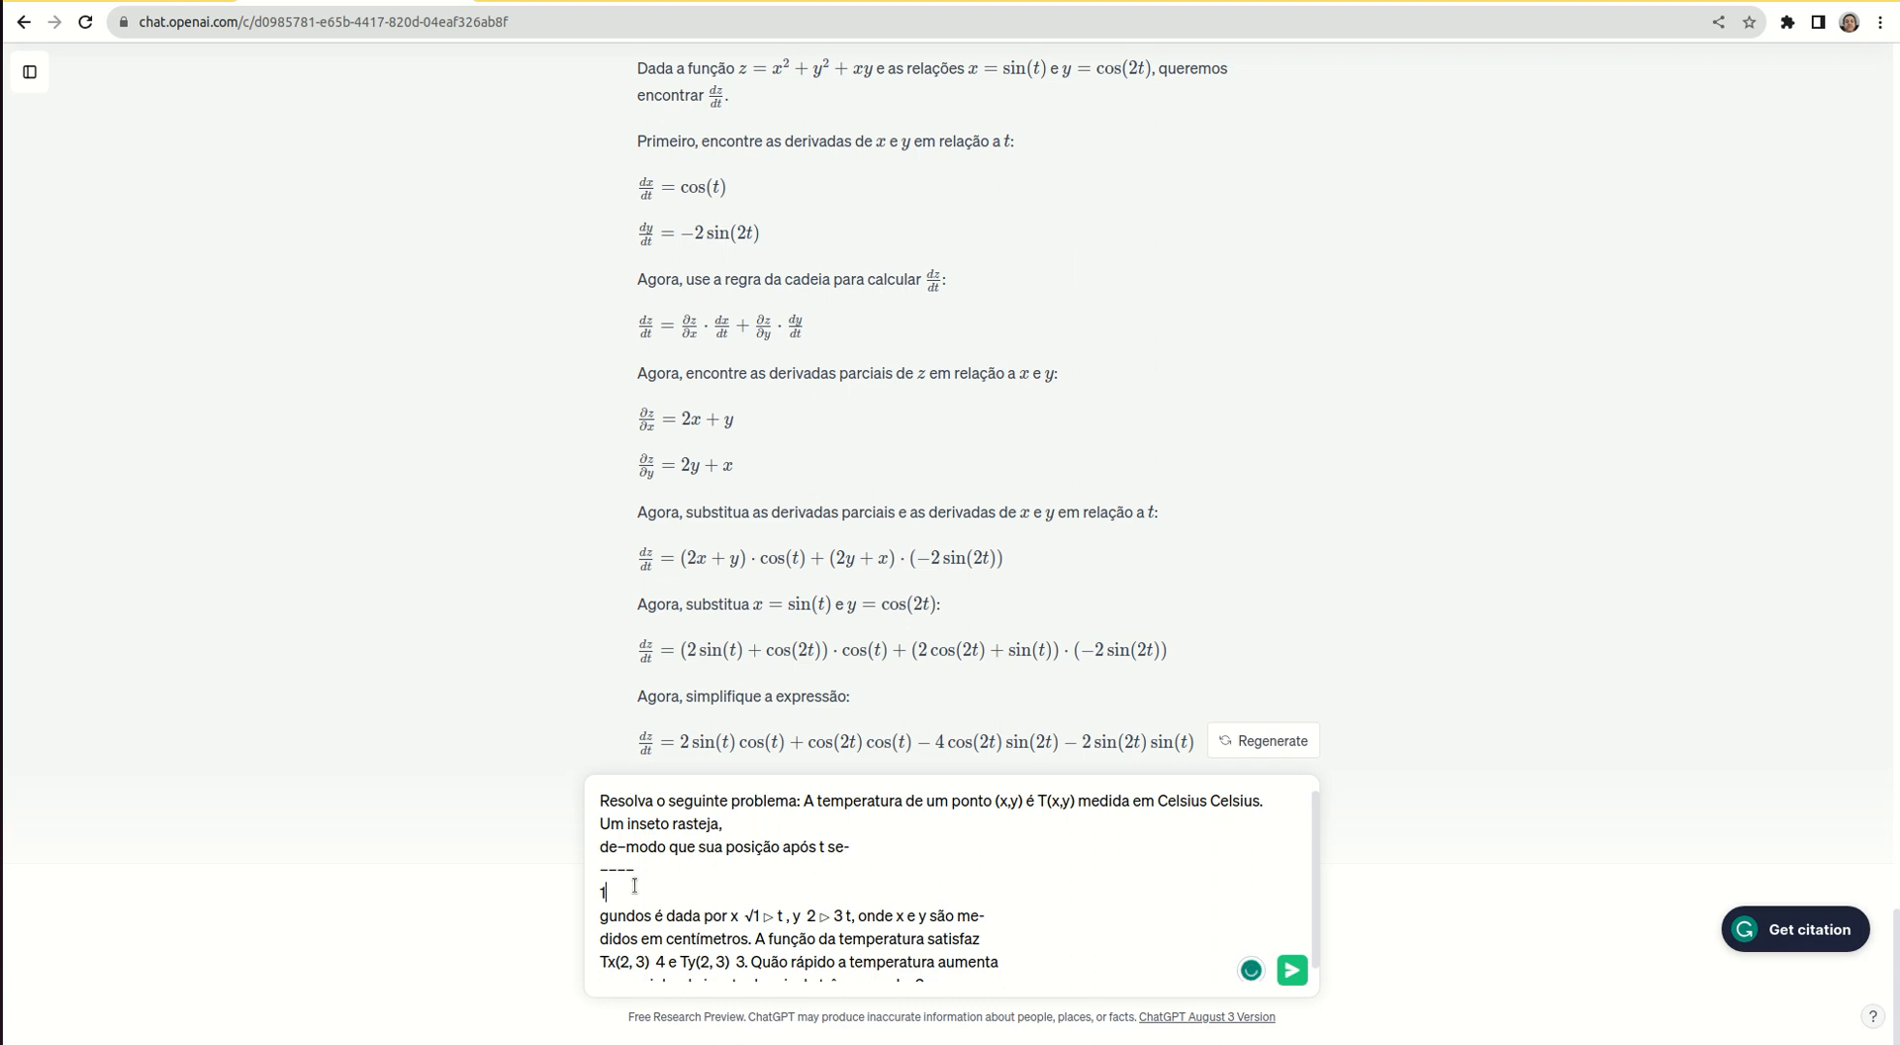
pyautogui.press('BackSpace')
pyautogui.press('BackSpace')
pyautogui.press('BackSpace')
pyautogui.press('BackSpace')
pyautogui.press('BackSpace')
pyautogui.press('BackSpace')
pyautogui.press('BackSpace')
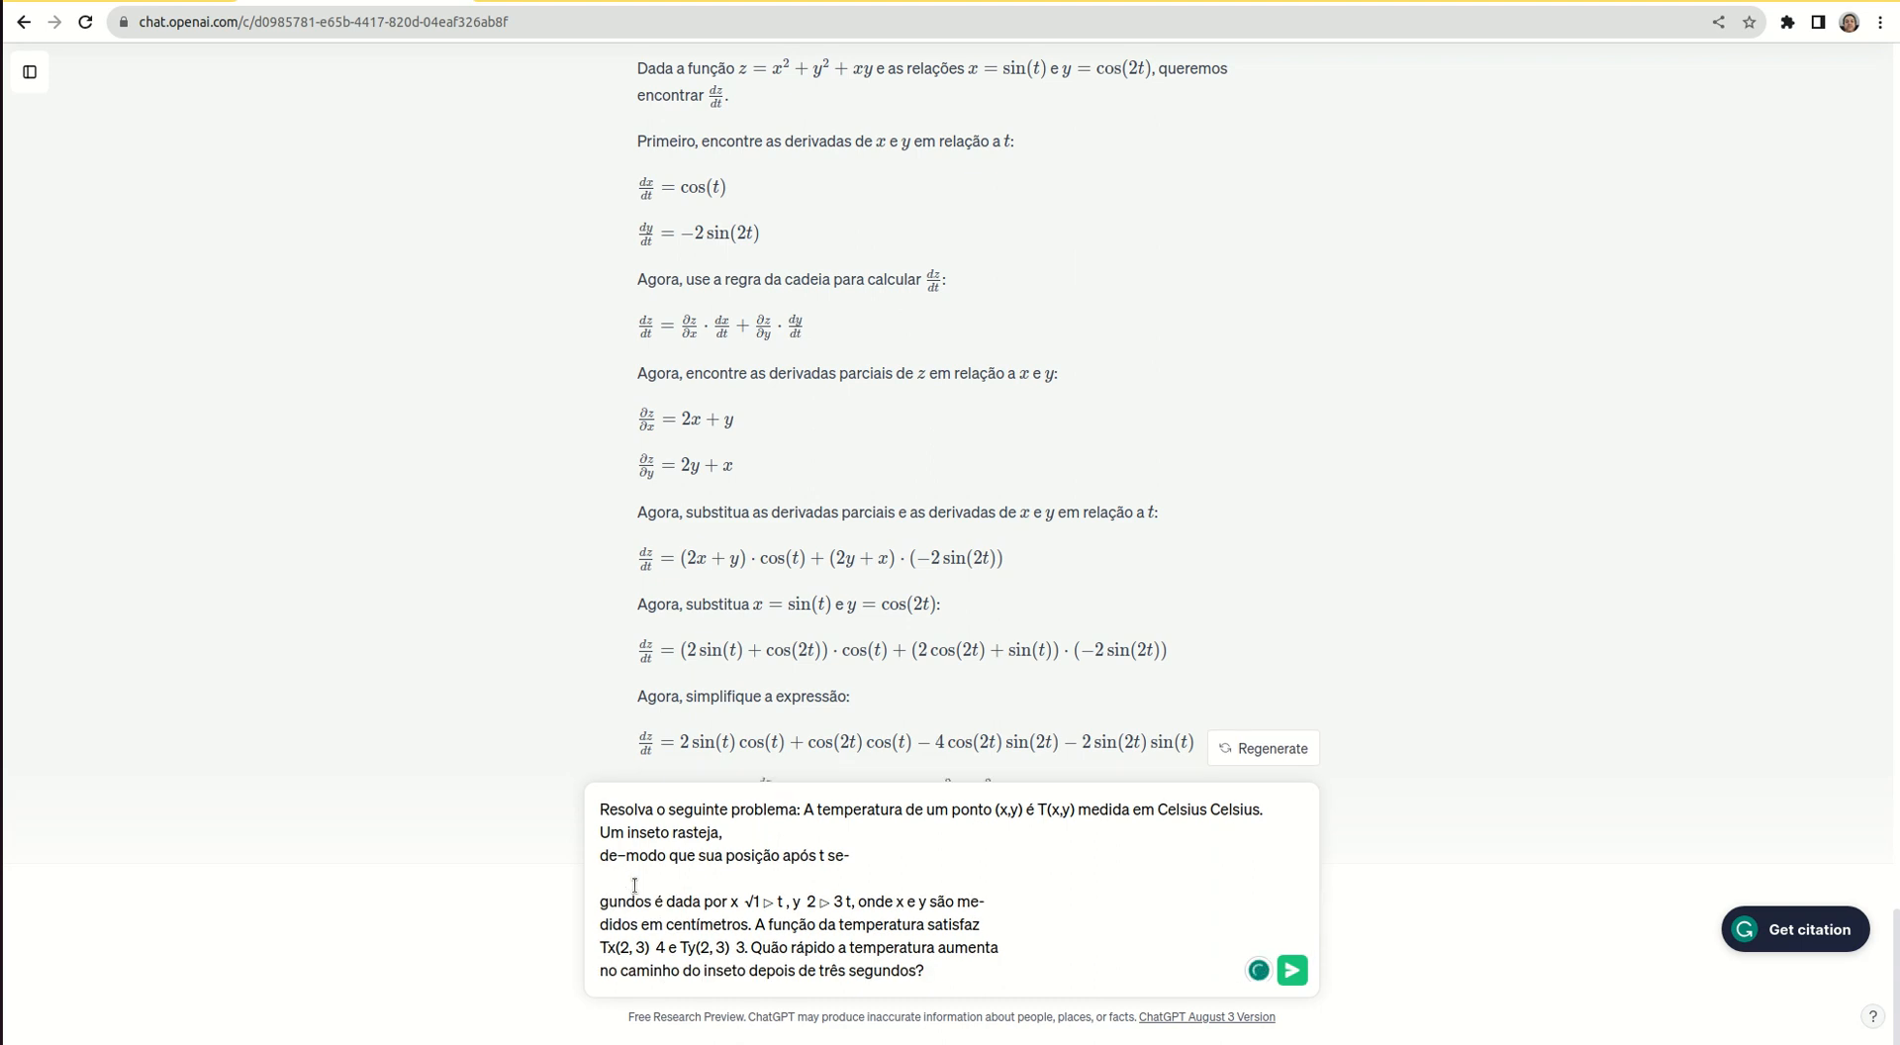
pyautogui.press('Down')
pyautogui.press('Left')
pyautogui.press('Left')
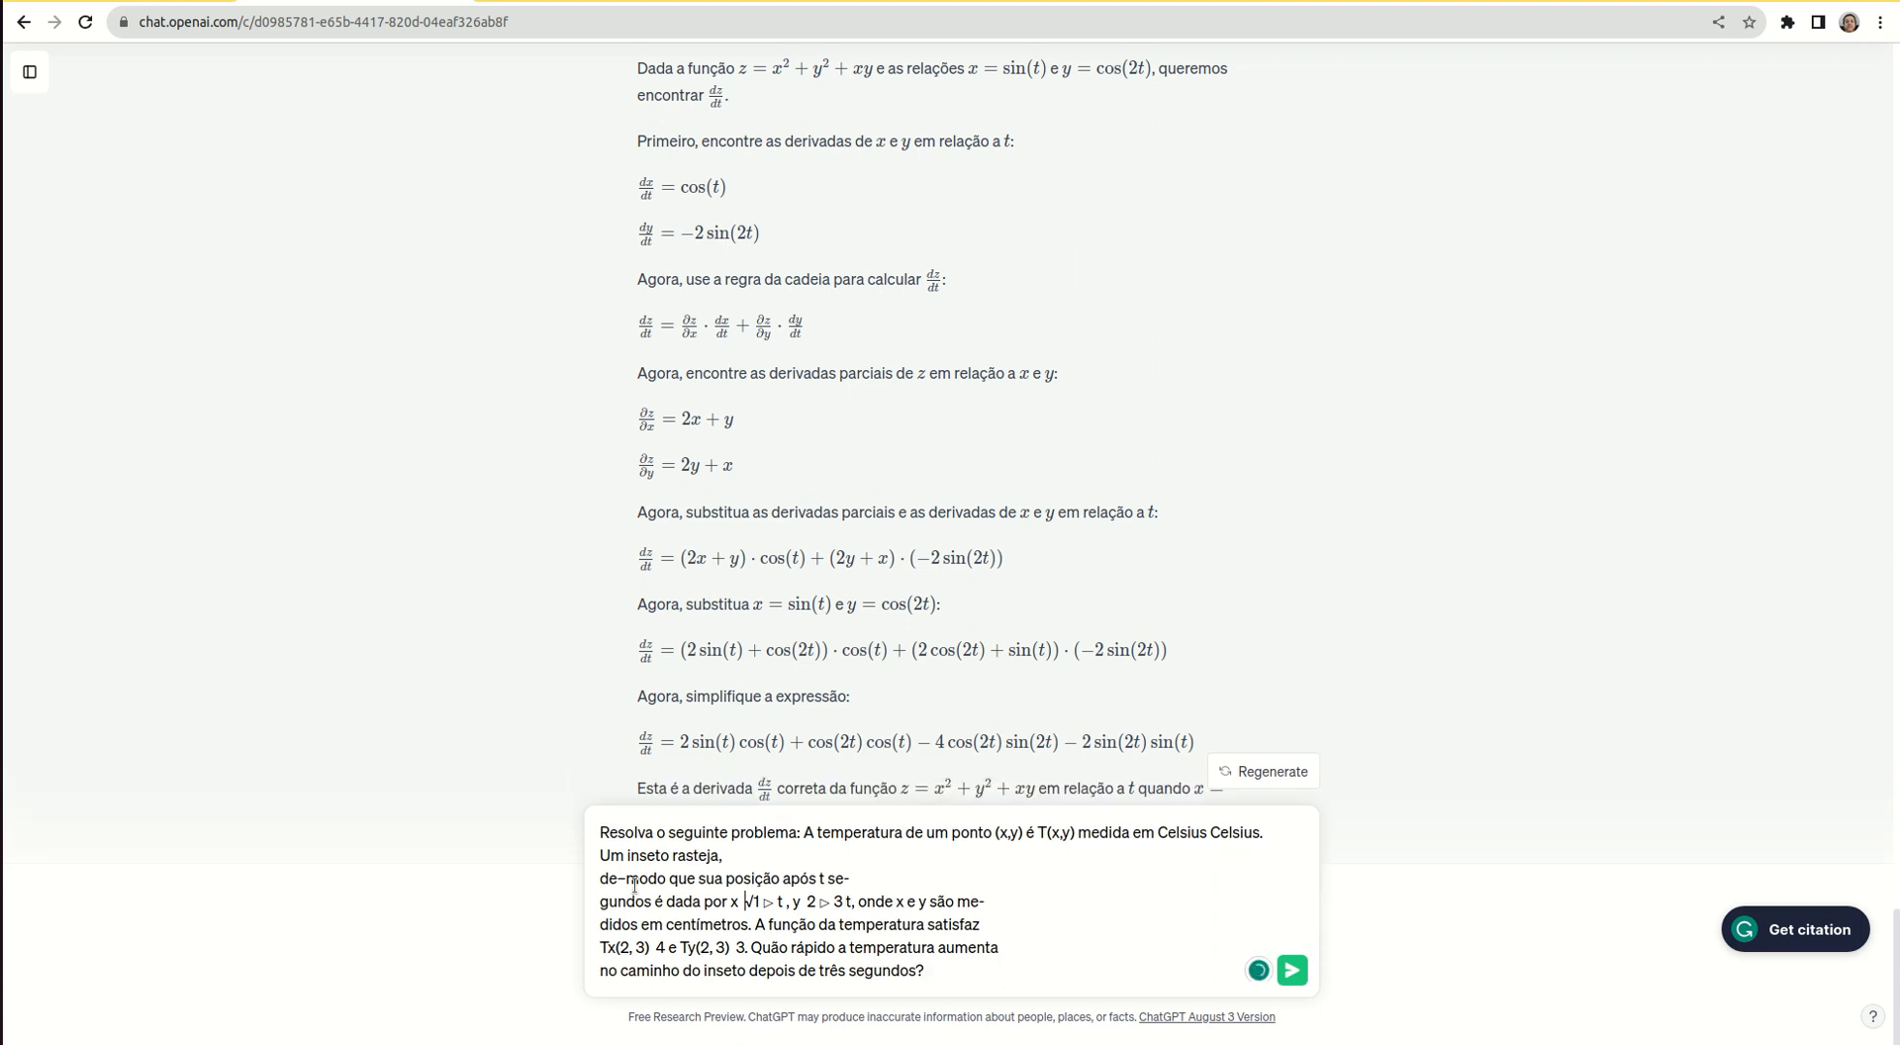
pyautogui.press('Home')
pyautogui.press('BackSpace')
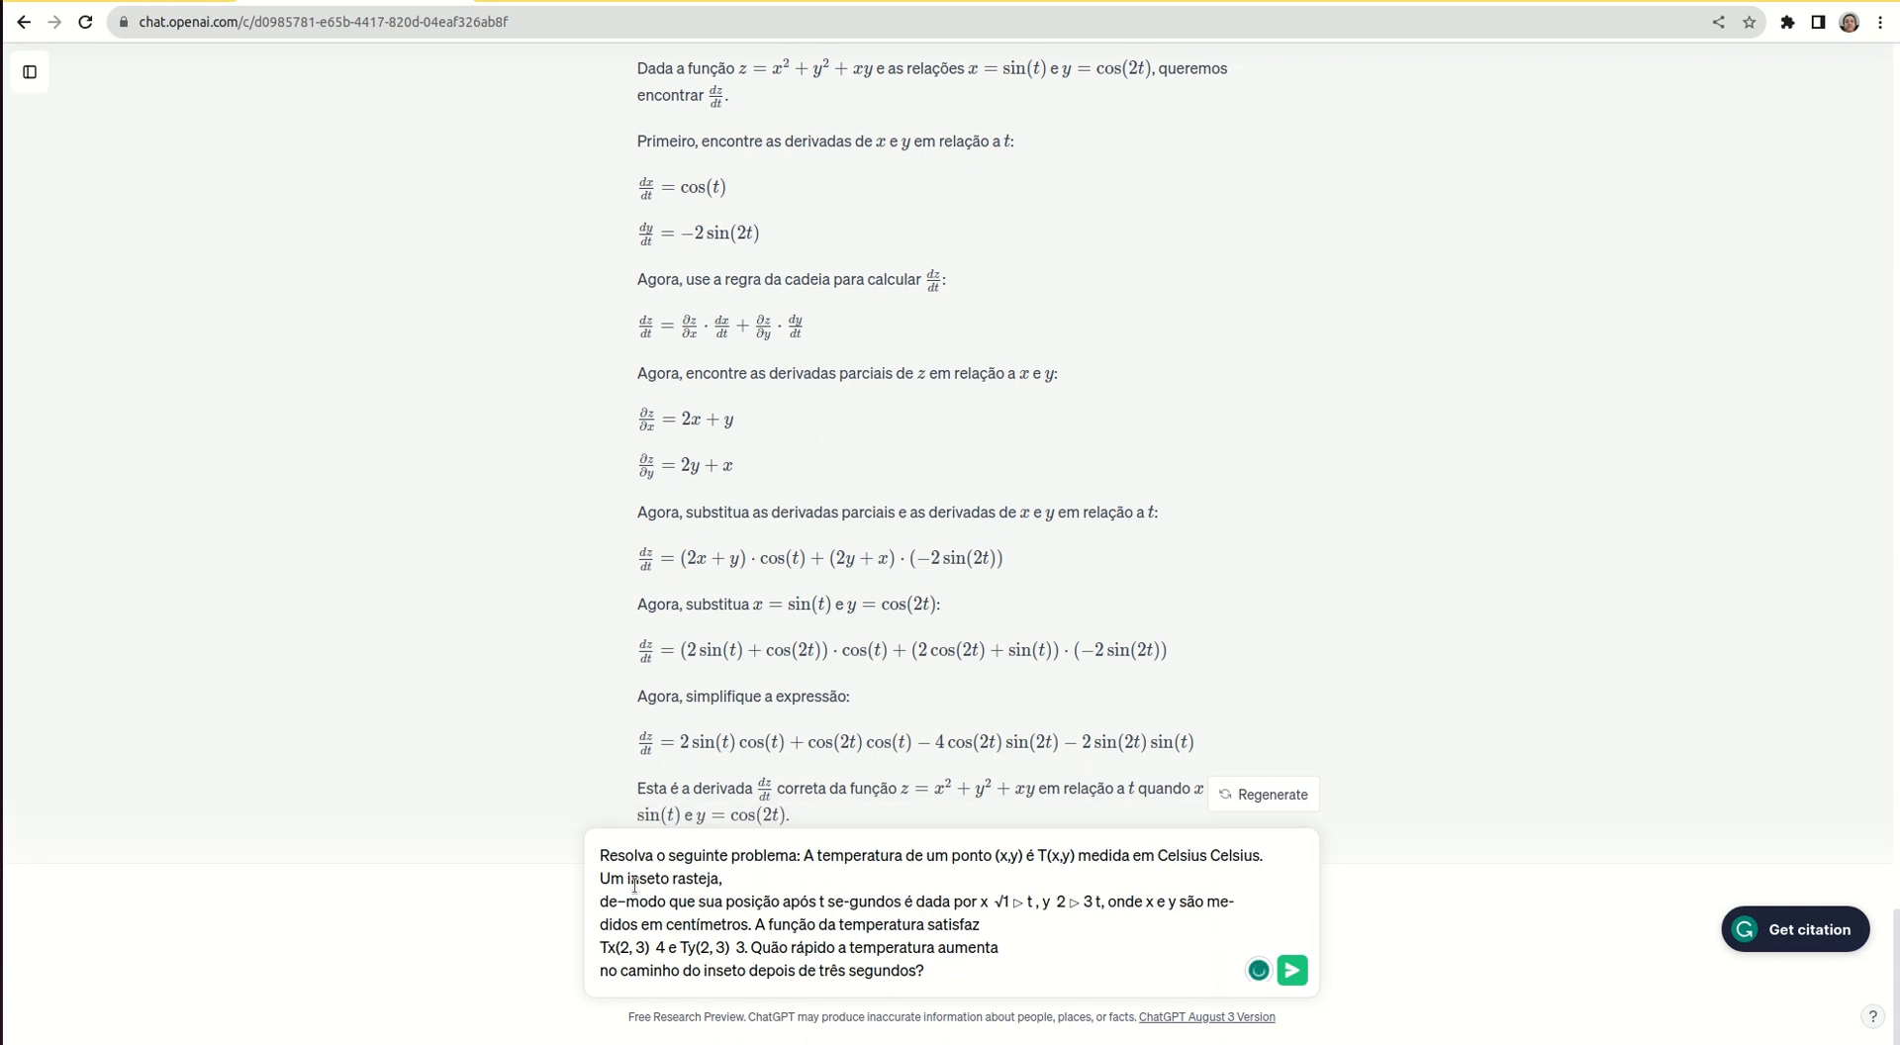
pyautogui.press('BackSpace')
# Check x's formula in the textbook and replace the garbled expression in the prompt with "x=(1+t)^(0.5)"
pyautogui.press('Right')
pyautogui.press('Right')
pyautogui.press('Right')
pyautogui.press('Right')
pyautogui.press('Right')
pyautogui.press('Right')
pyautogui.press('Right')
pyautogui.press('Right')
pyautogui.press('Right')
pyautogui.press('Right')
pyautogui.press('Right')
pyautogui.press('Right')
pyautogui.press('Right')
pyautogui.press('Right')
pyautogui.press('Right')
pyautogui.press('Right')
pyautogui.press('Right')
pyautogui.press('Right')
pyautogui.press('Right')
pyautogui.press('Right')
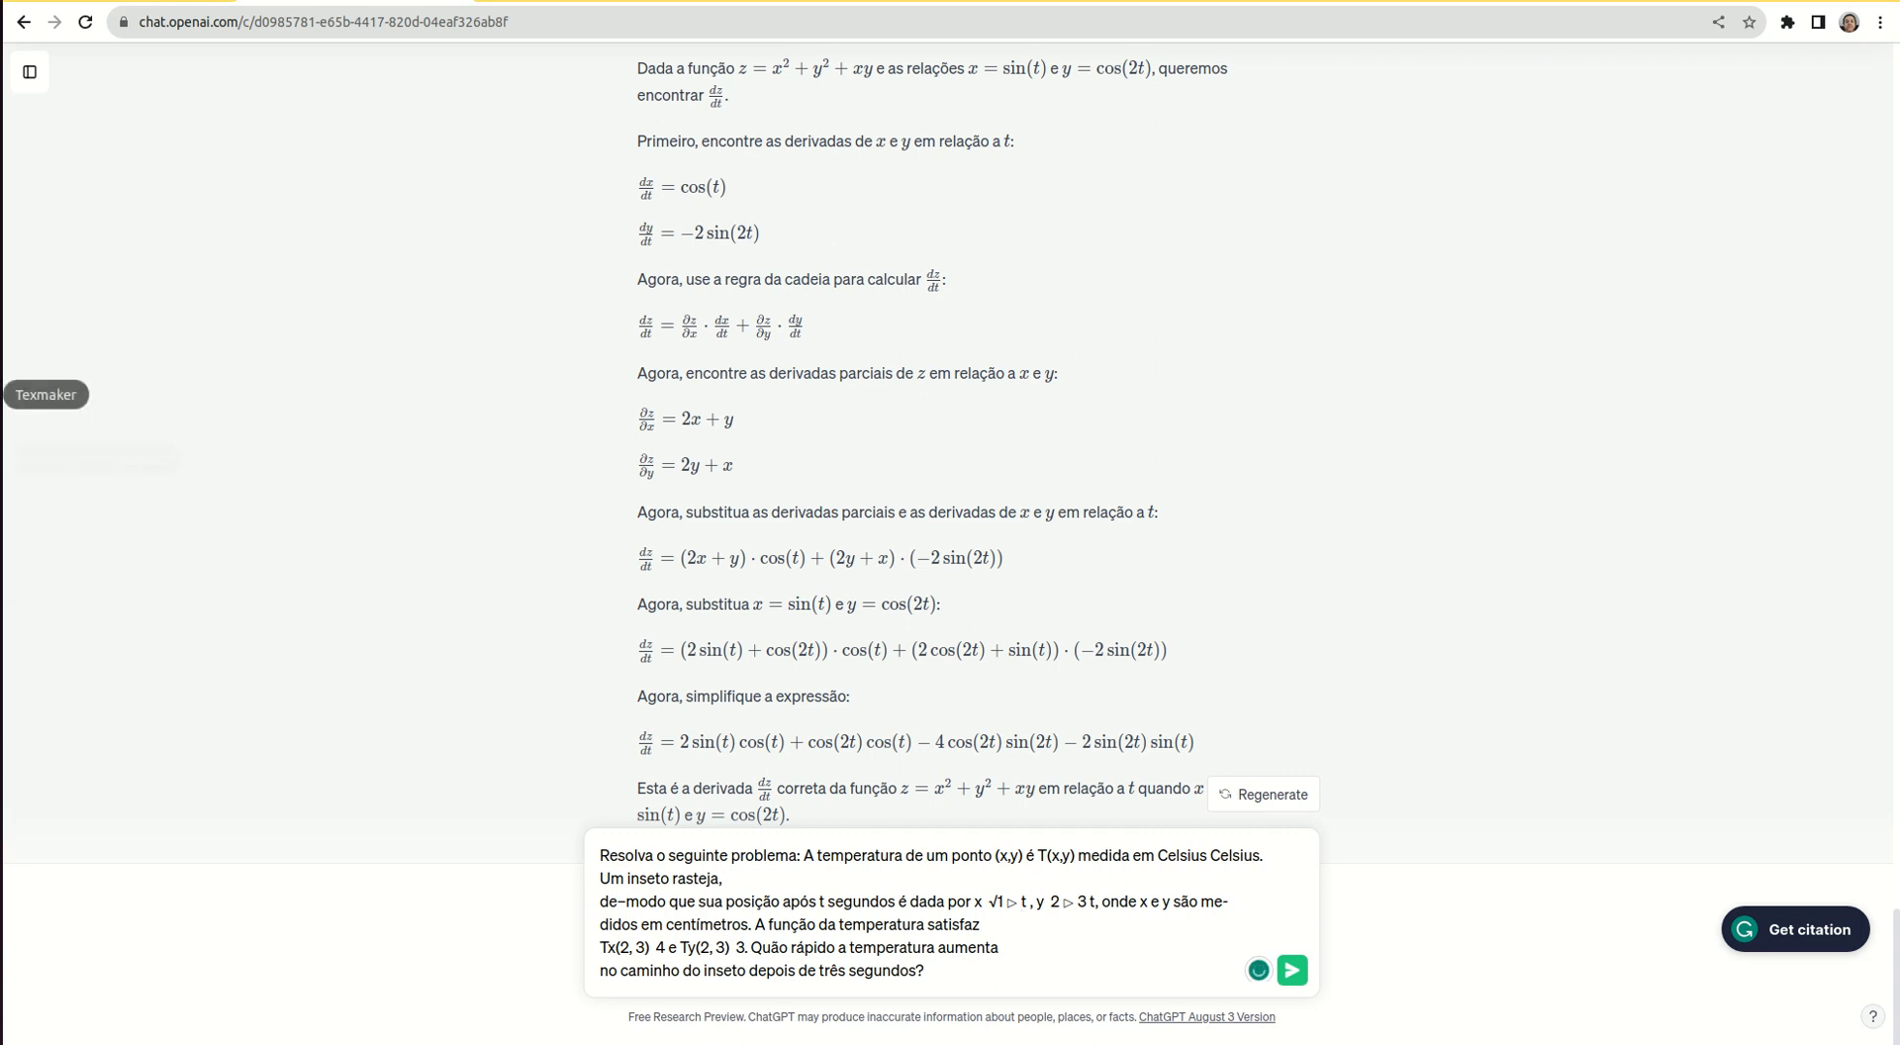
pyautogui.click(1, 264)
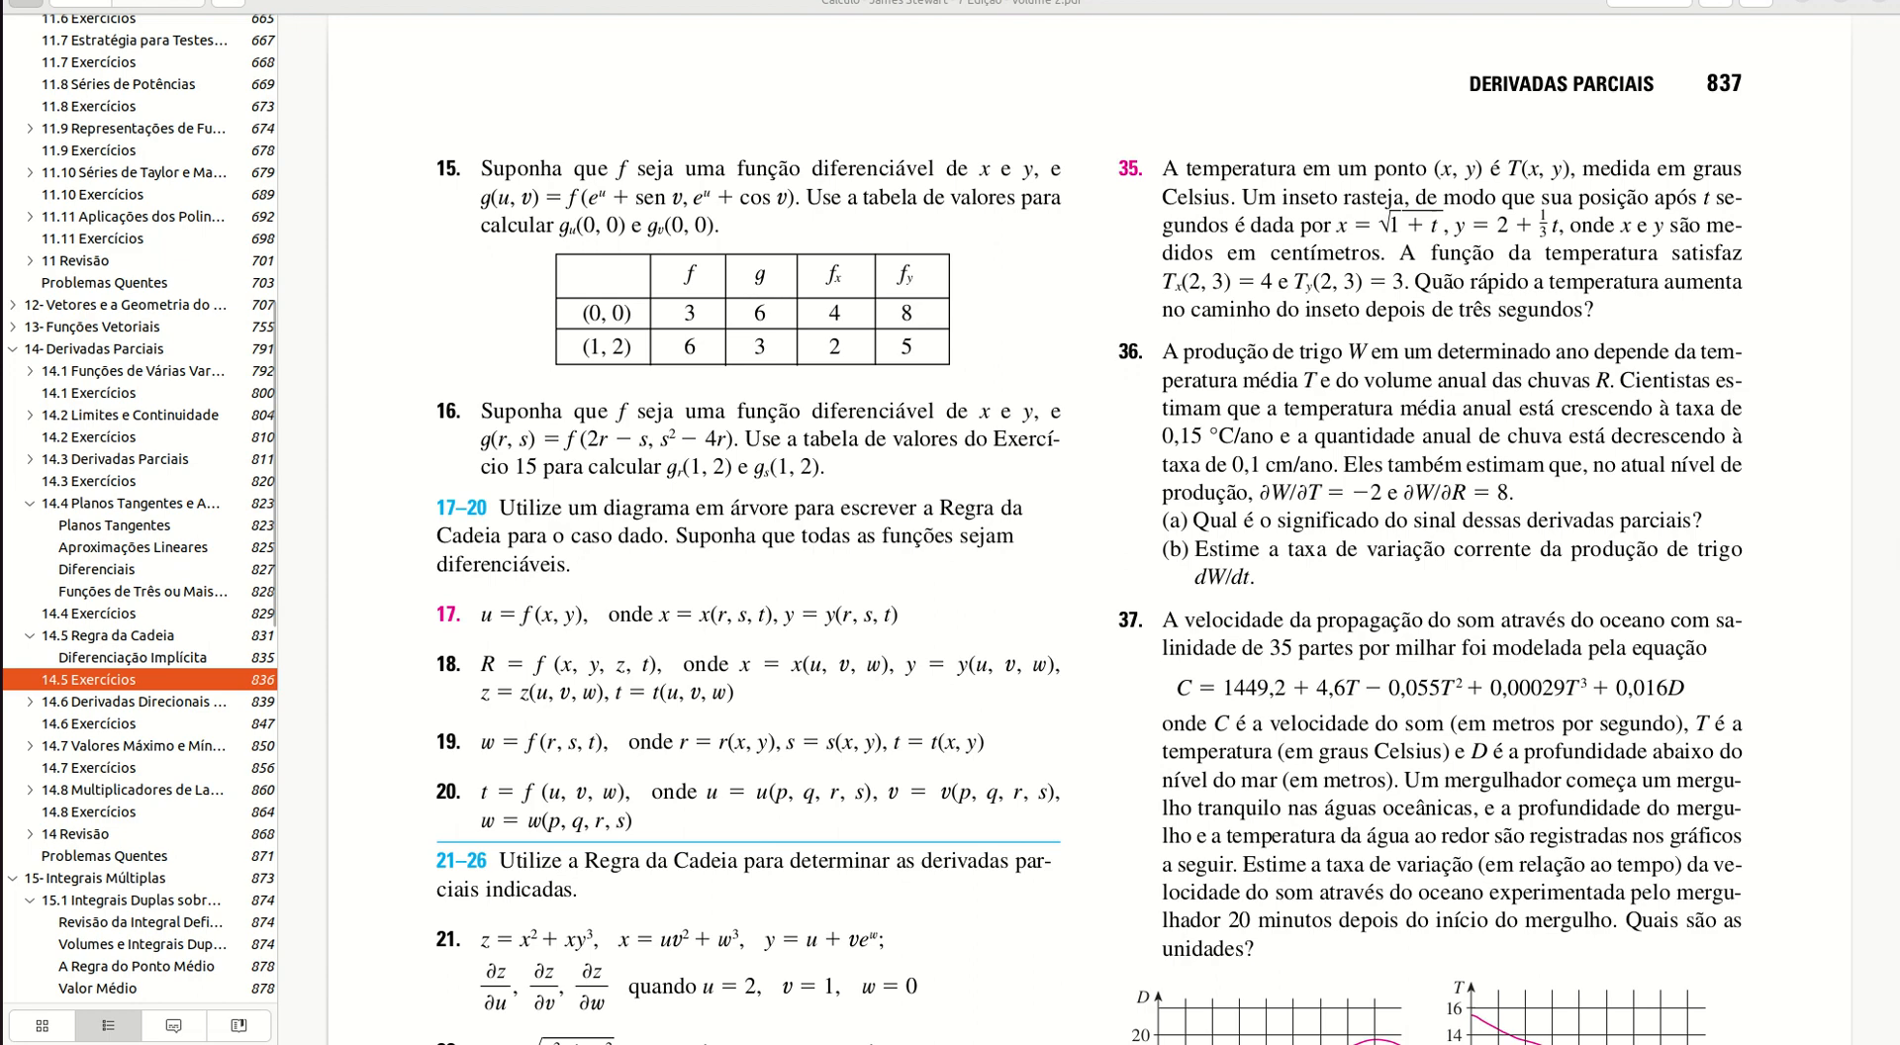
pyautogui.hotkey('alt', 'Tab')
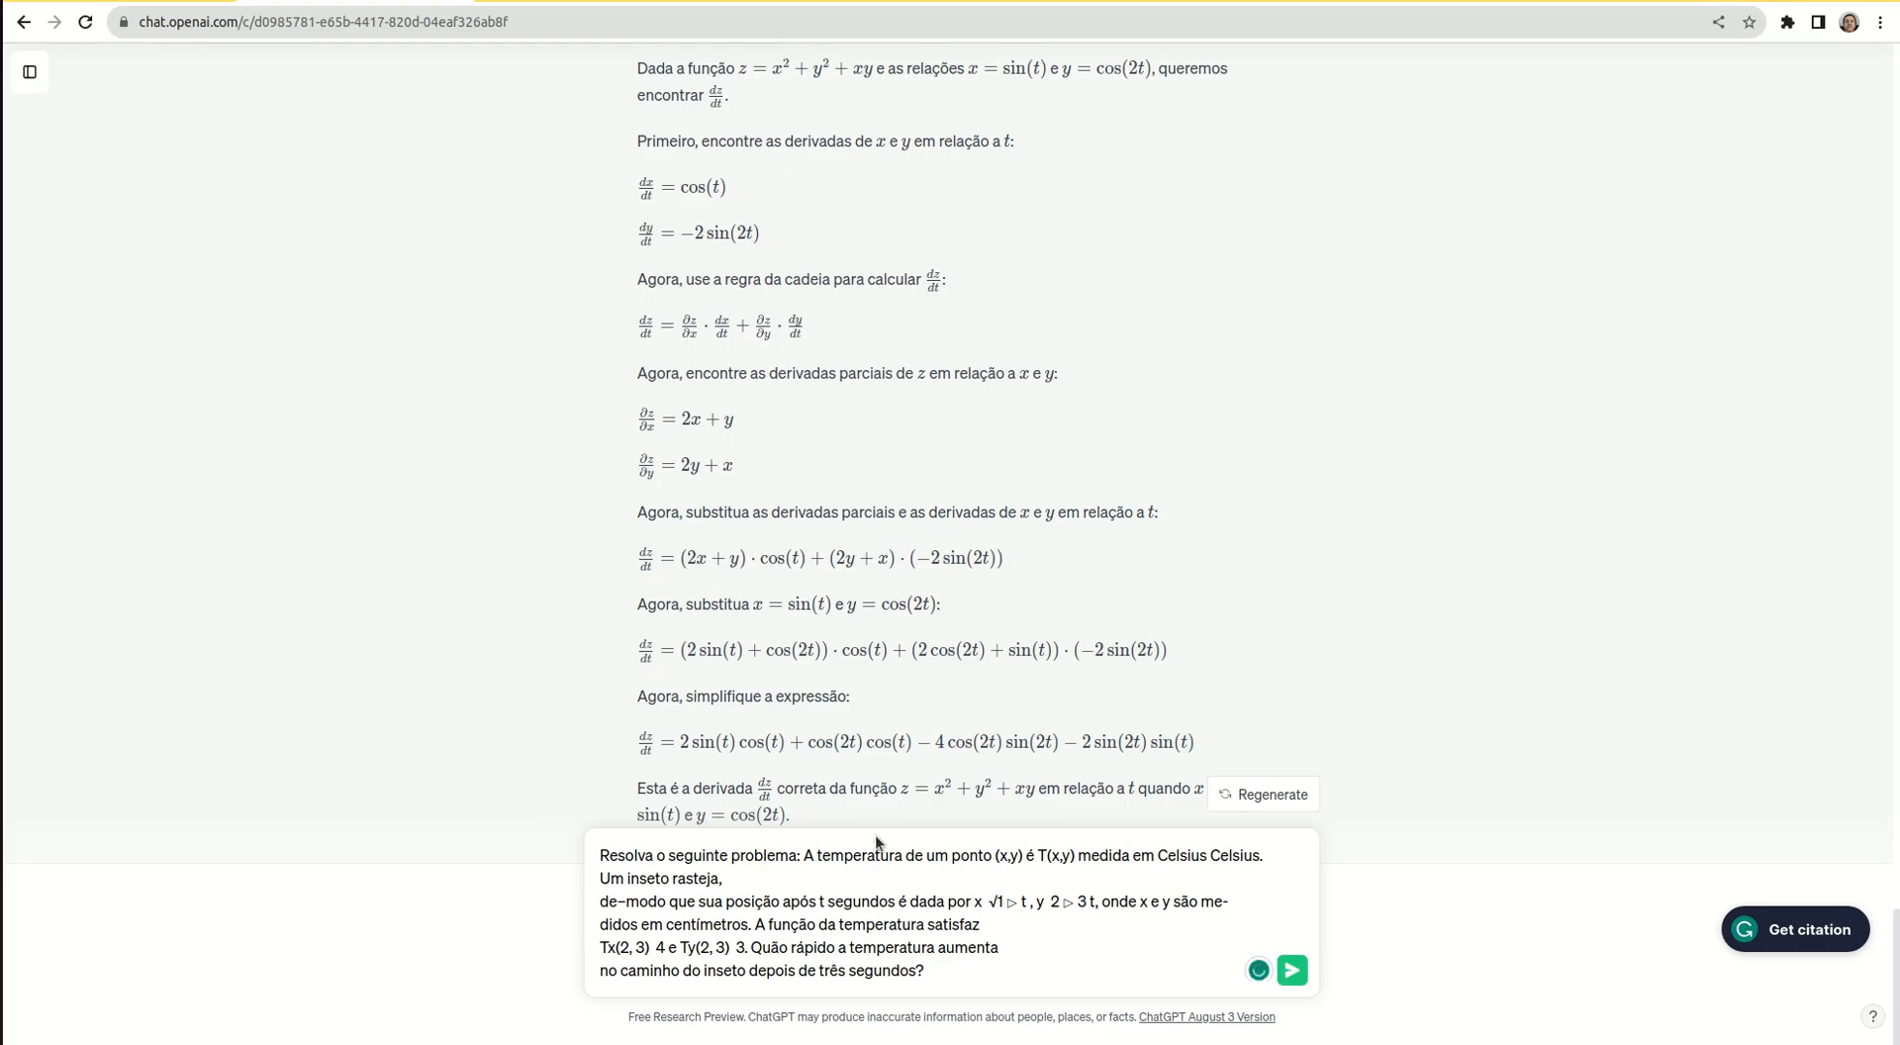
pyautogui.press('Right')
pyautogui.press('Right')
pyautogui.press('BackSpace')
pyautogui.press('BackSpace')
pyautogui.press('BackSpace')
pyautogui.press('BackSpace')
pyautogui.press('BackSpace')
pyautogui.press('BackSpace')
pyautogui.press('BackSpace')
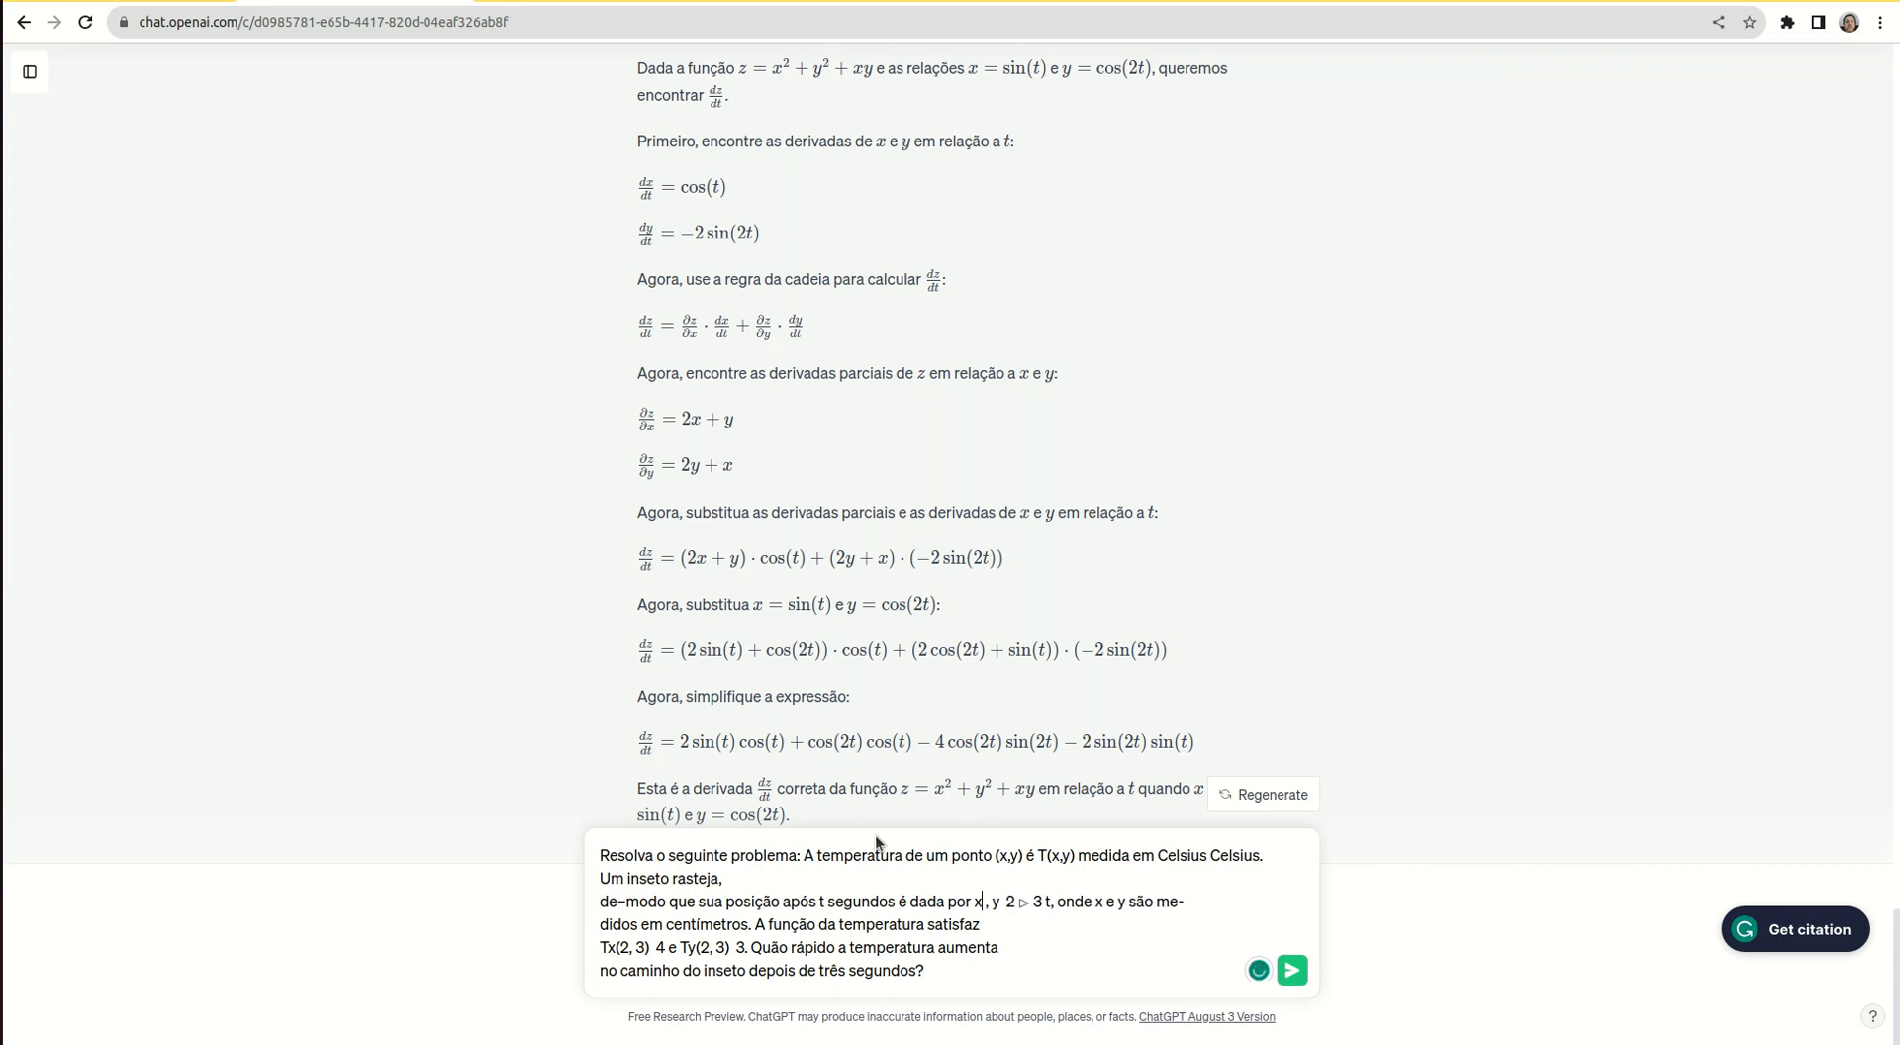
pyautogui.write('=(1+t)^ ')
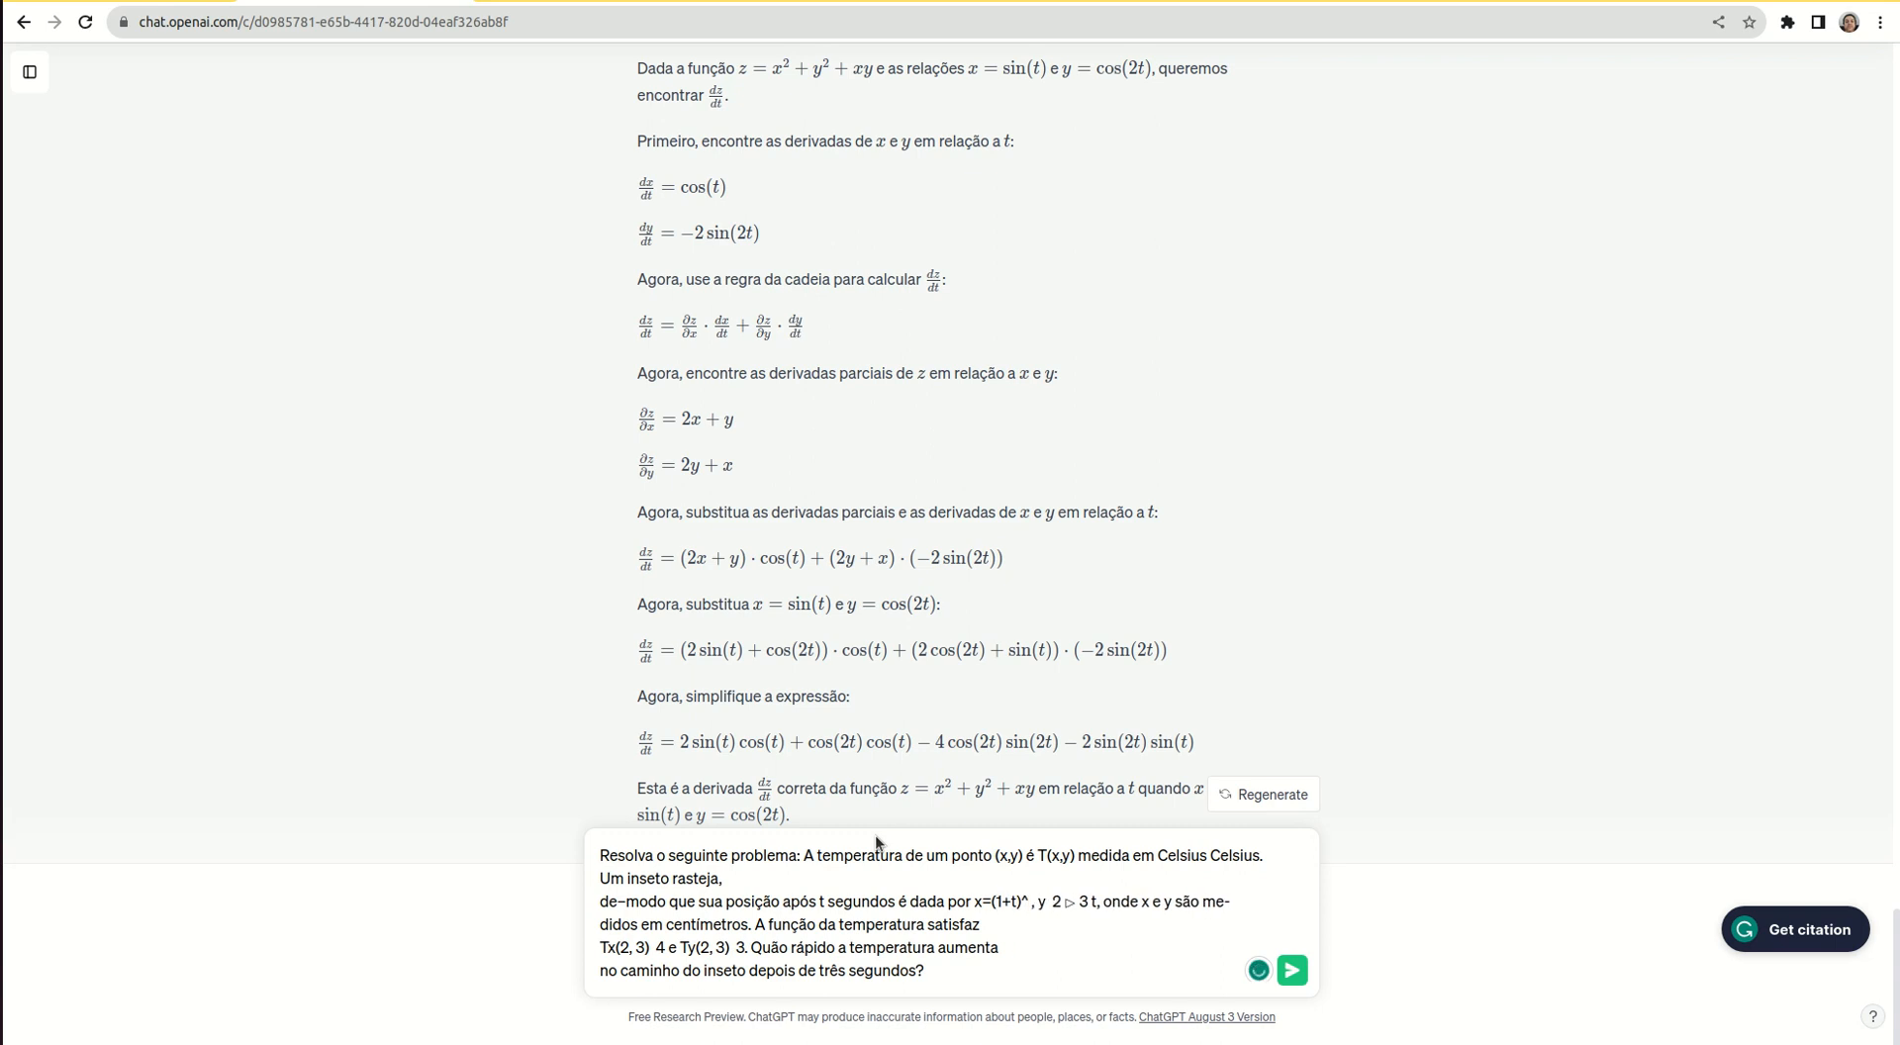
pyautogui.write('(0.5')
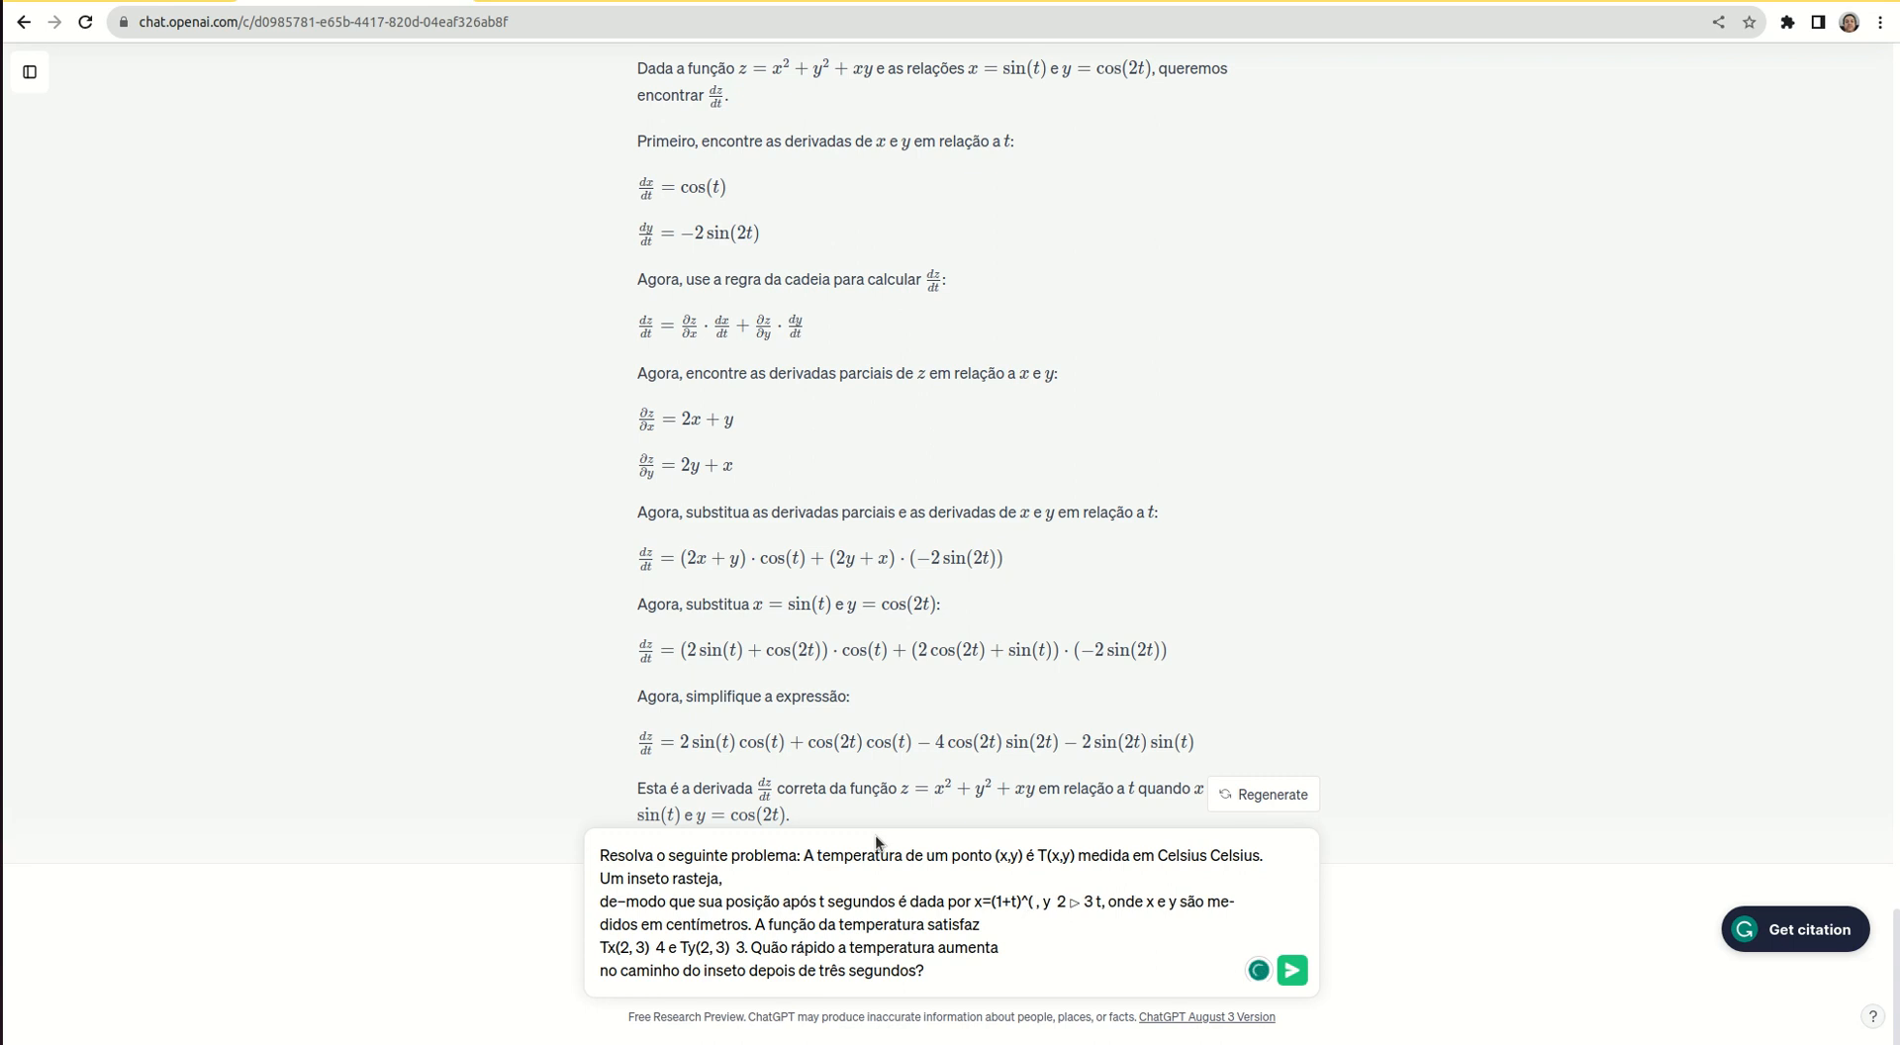
pyautogui.write(')')
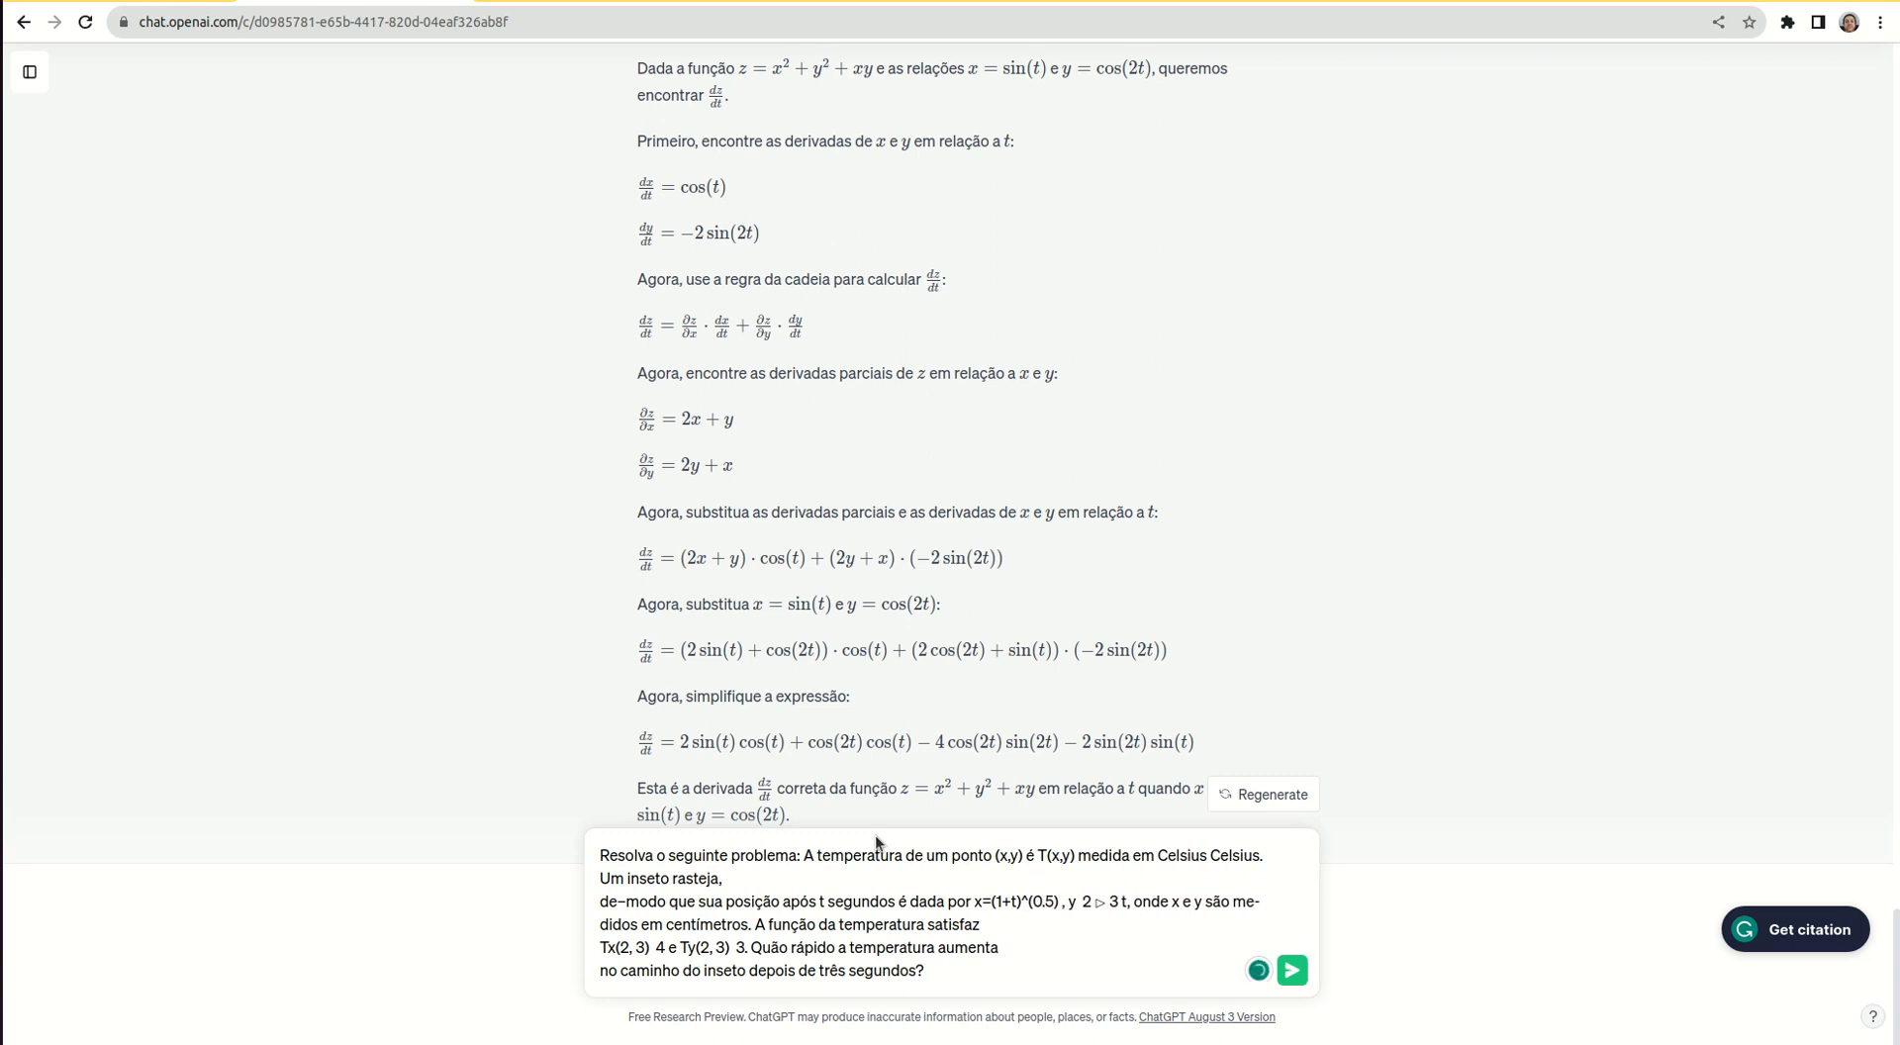
# Replace the garbled y expression after x's formula in the prompt with "e y ="
pyautogui.press('Right')
pyautogui.press('Right')
pyautogui.press('Delete')
pyautogui.press('Delete')
pyautogui.press('Delete')
pyautogui.press('BackSpace')
pyautogui.press('BackSpace')
pyautogui.press('BackSpace')
pyautogui.press('BackSpace')
pyautogui.press('BackSpace')
pyautogui.press('BackSpace')
pyautogui.press('BackSpace')
pyautogui.press('BackSpace')
pyautogui.write('e y =')
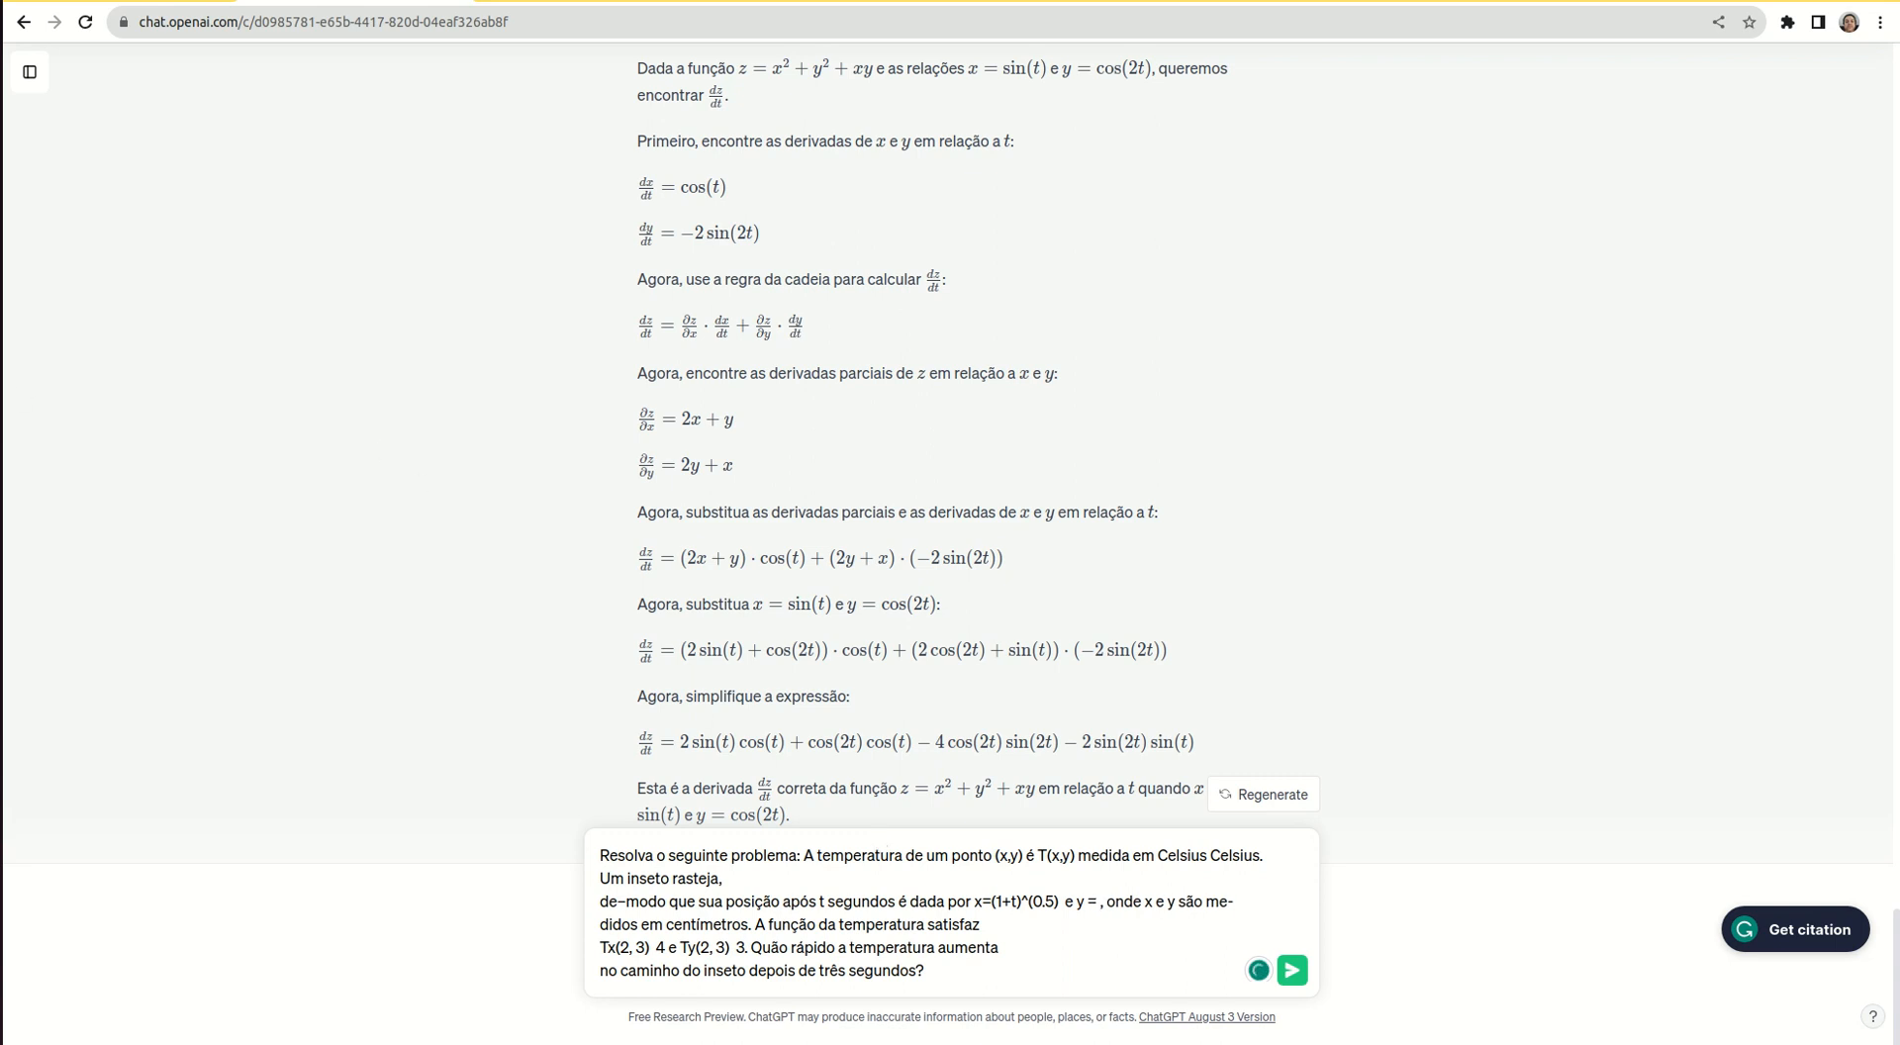
# Check y's formula in exercise 35 of the textbook and complete it in the prompt as "2+t/3"
pyautogui.click(2, 265)
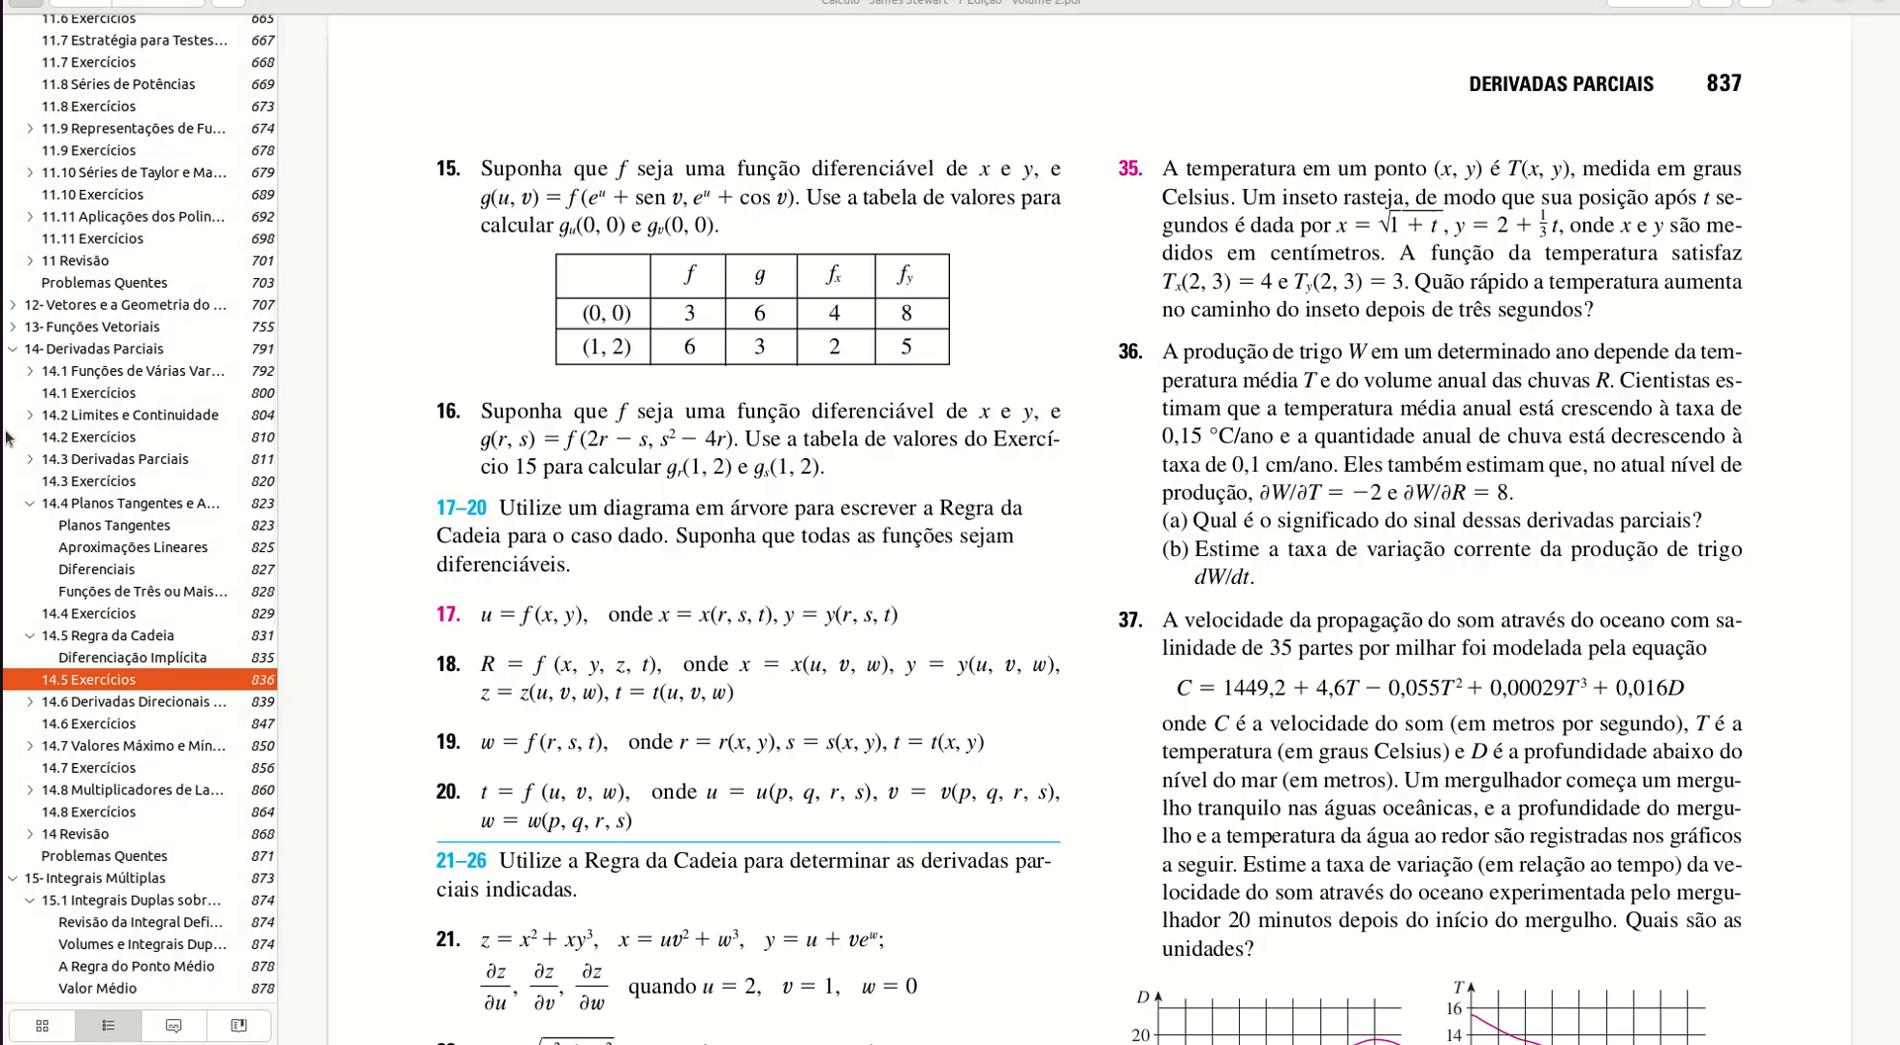
pyautogui.click(3, 589)
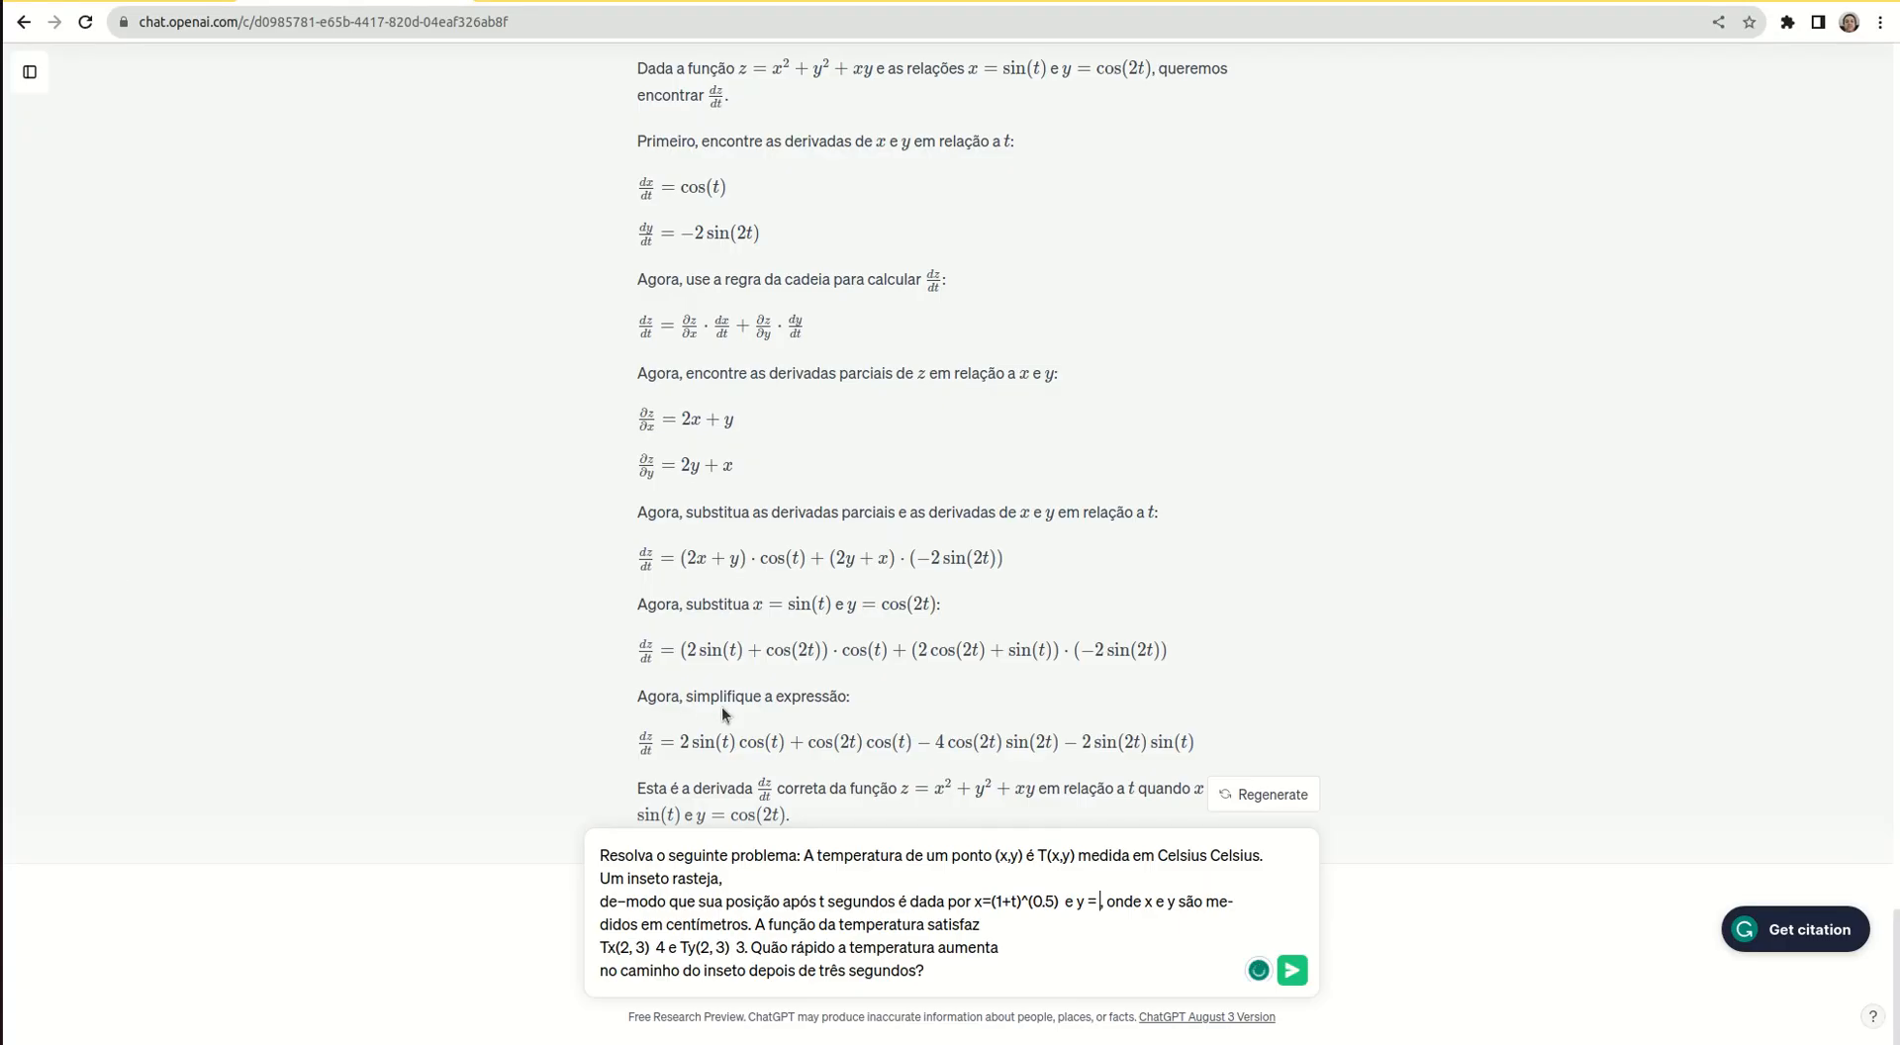
pyautogui.write('2+t/3')
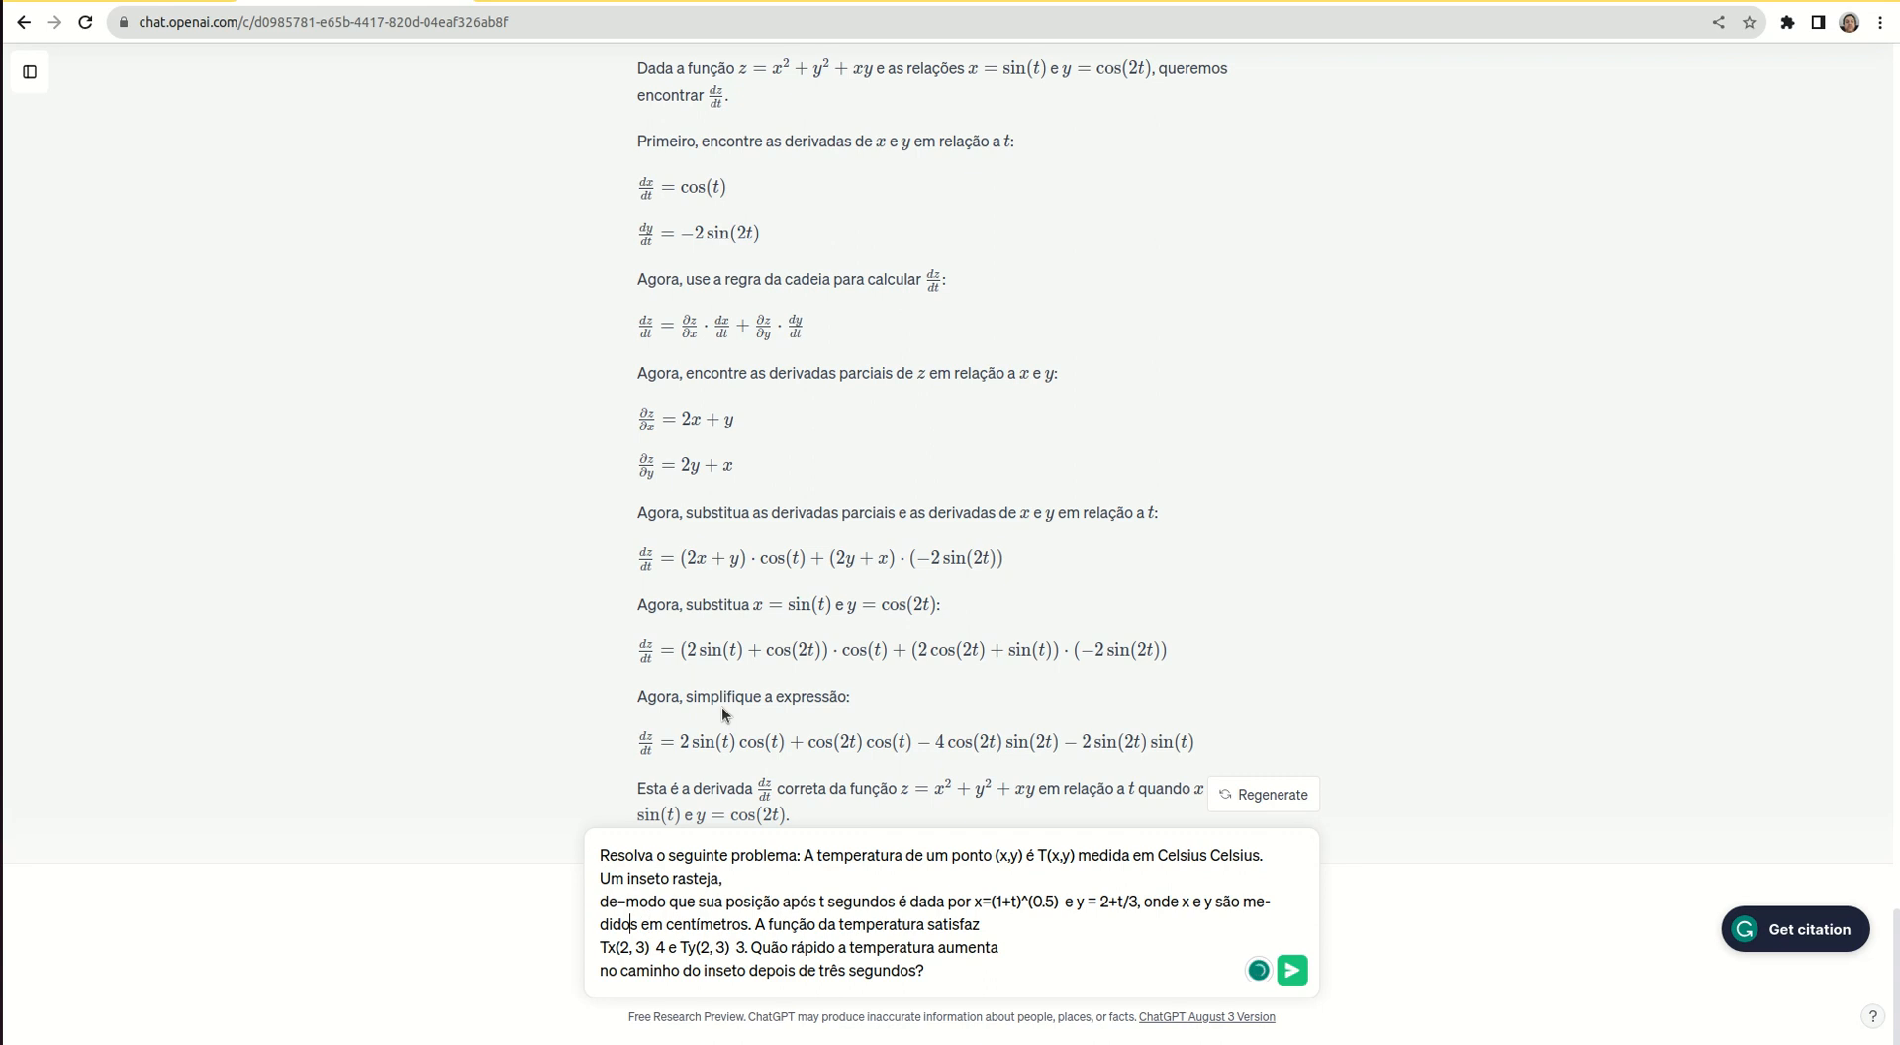
# Rejoin the split word as "medidos" and bring the Tx(2, 3) line up directly after "satisfaz"
pyautogui.press('BackSpace')
pyautogui.press('BackSpace')
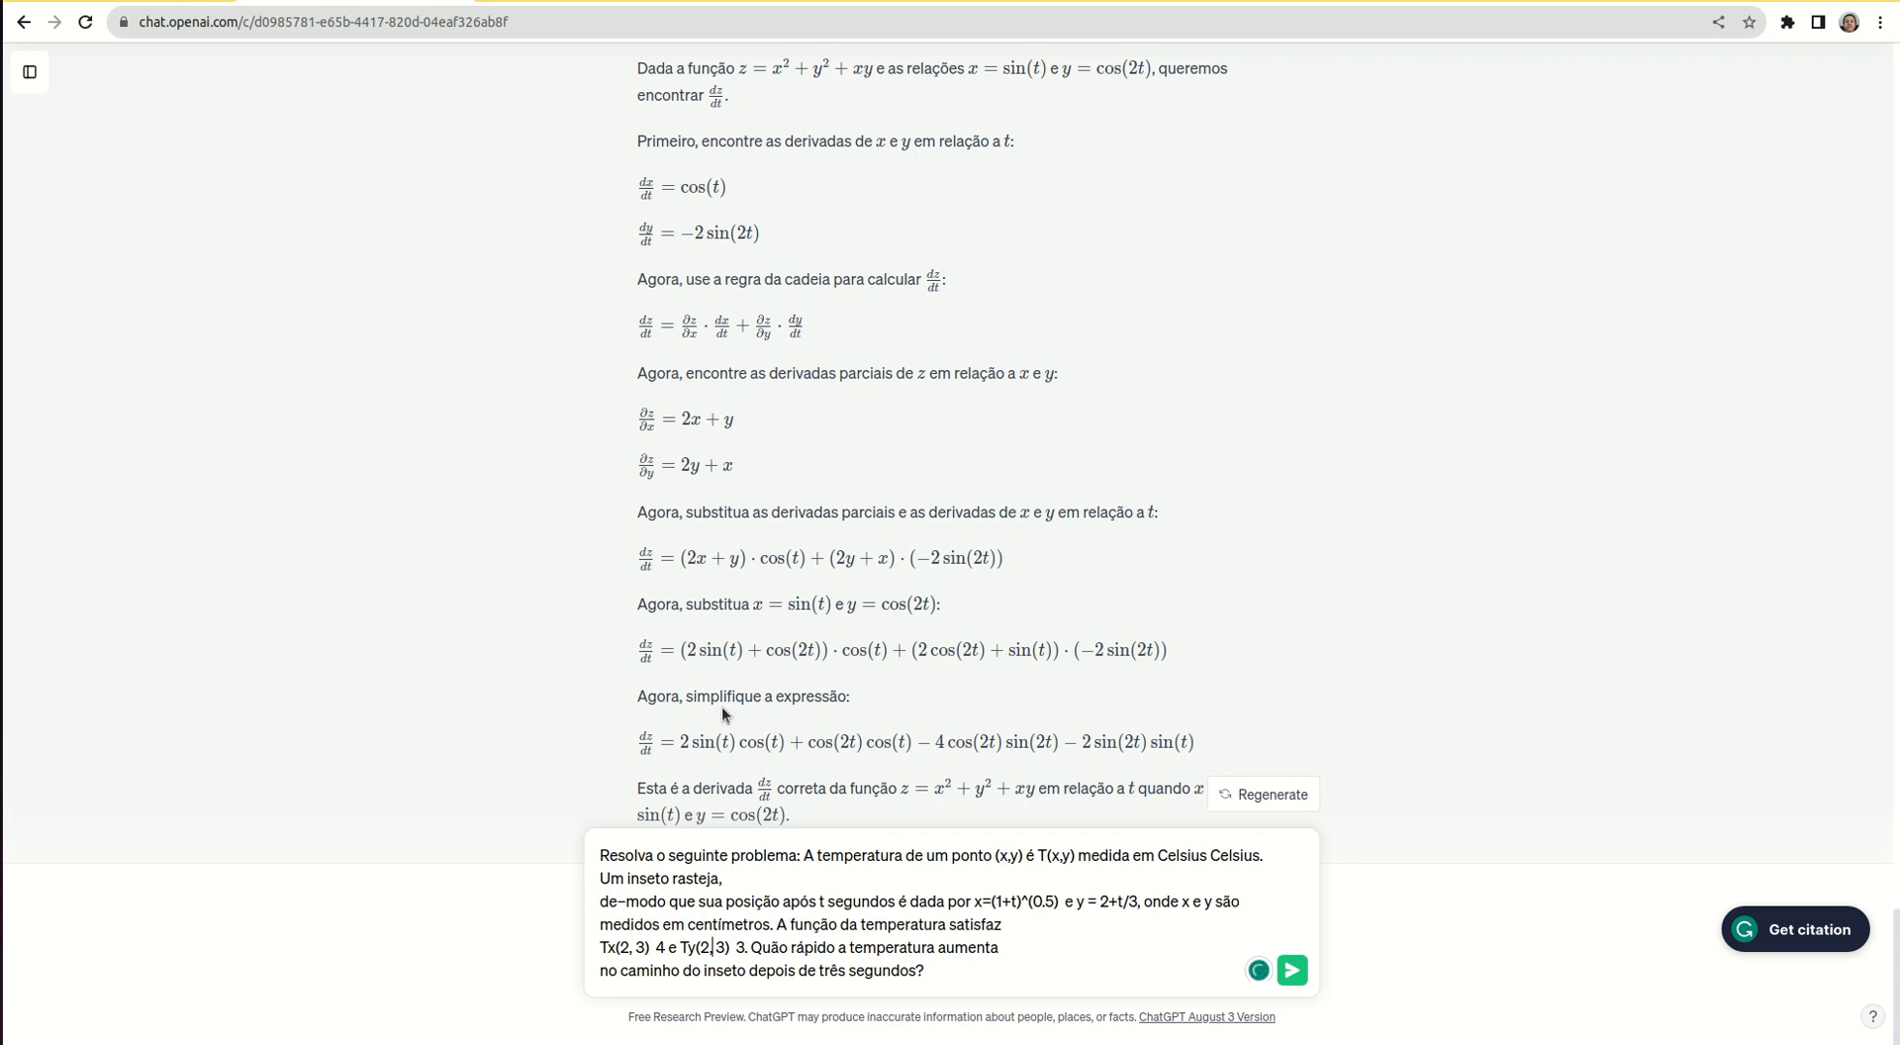
pyautogui.press('Down')
pyautogui.press('Left')
pyautogui.press('Left')
pyautogui.press('Left')
pyautogui.press('Left')
pyautogui.press('Left')
pyautogui.press('Left')
pyautogui.press('Left')
pyautogui.press('Left')
pyautogui.press('Left')
pyautogui.press('BackSpace')
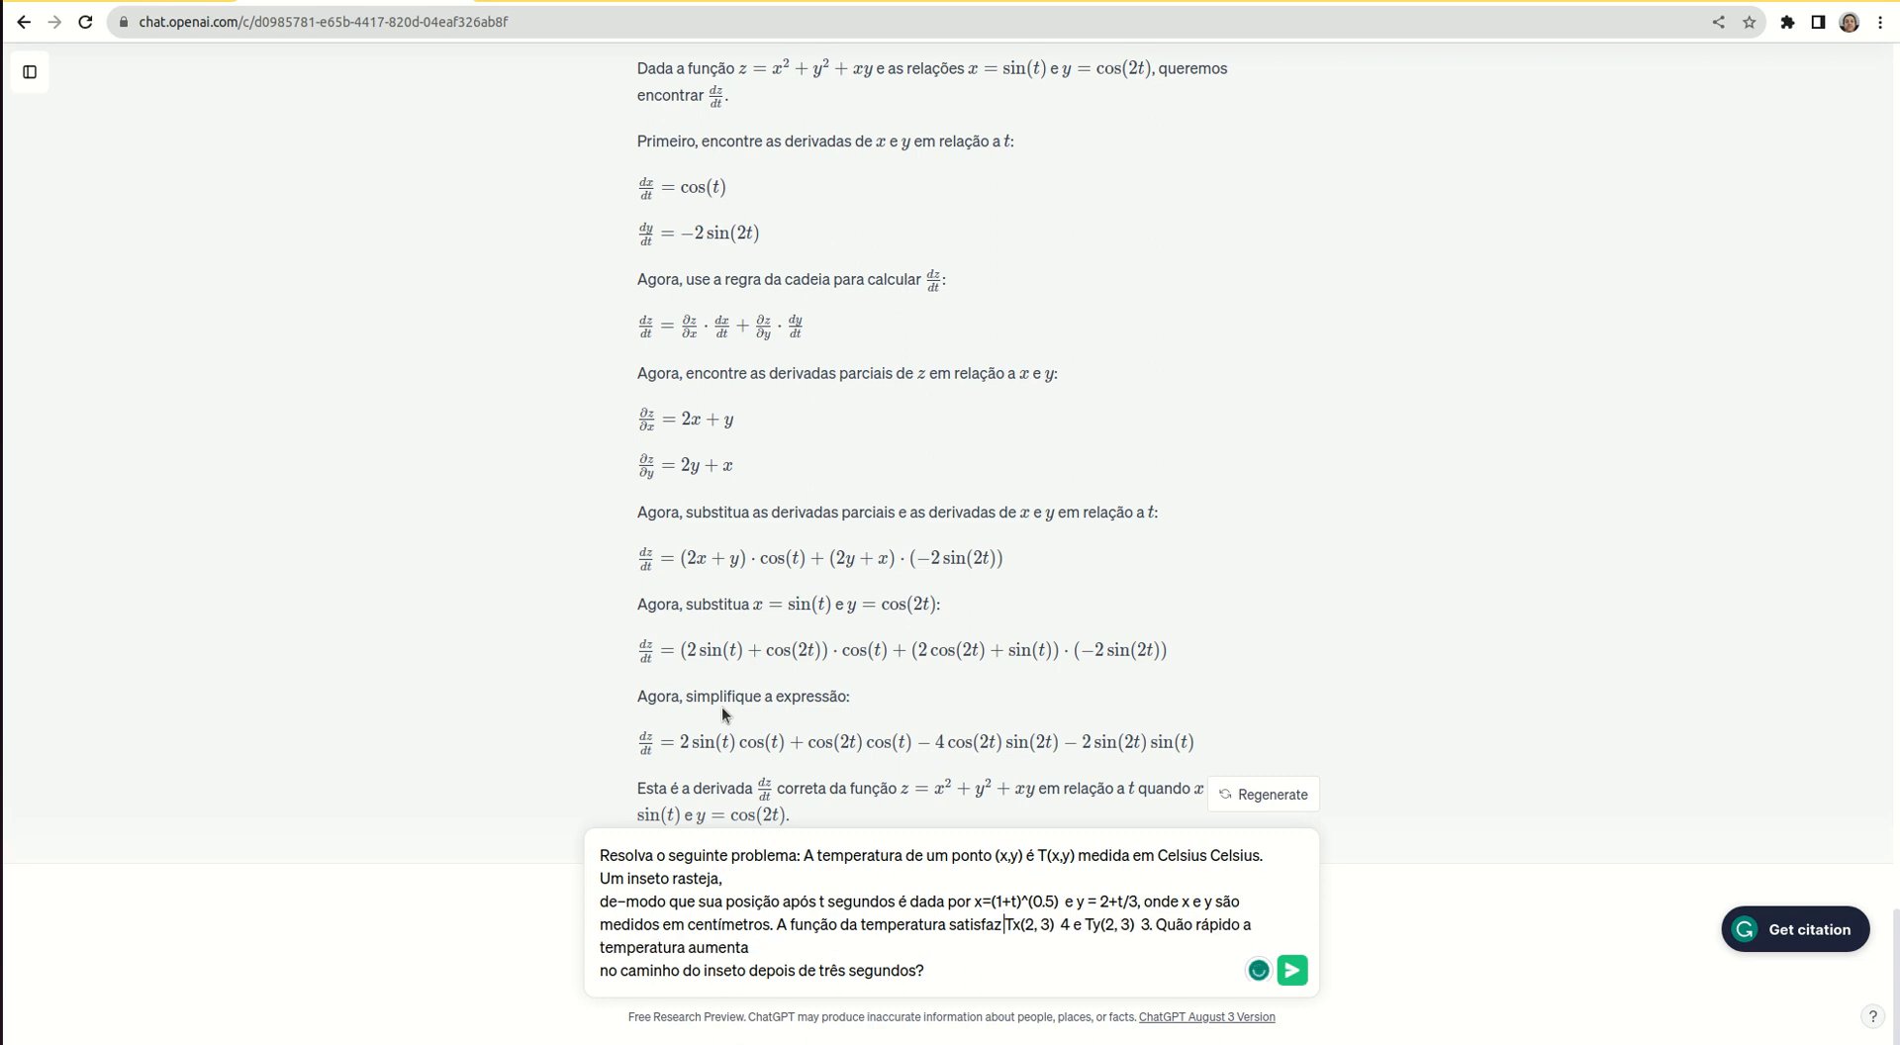
# Rewrite the first partial-derivative condition in the prompt as "T_x(2, 3) =4"
pyautogui.press('BackSpace')
pyautogui.write('_x')
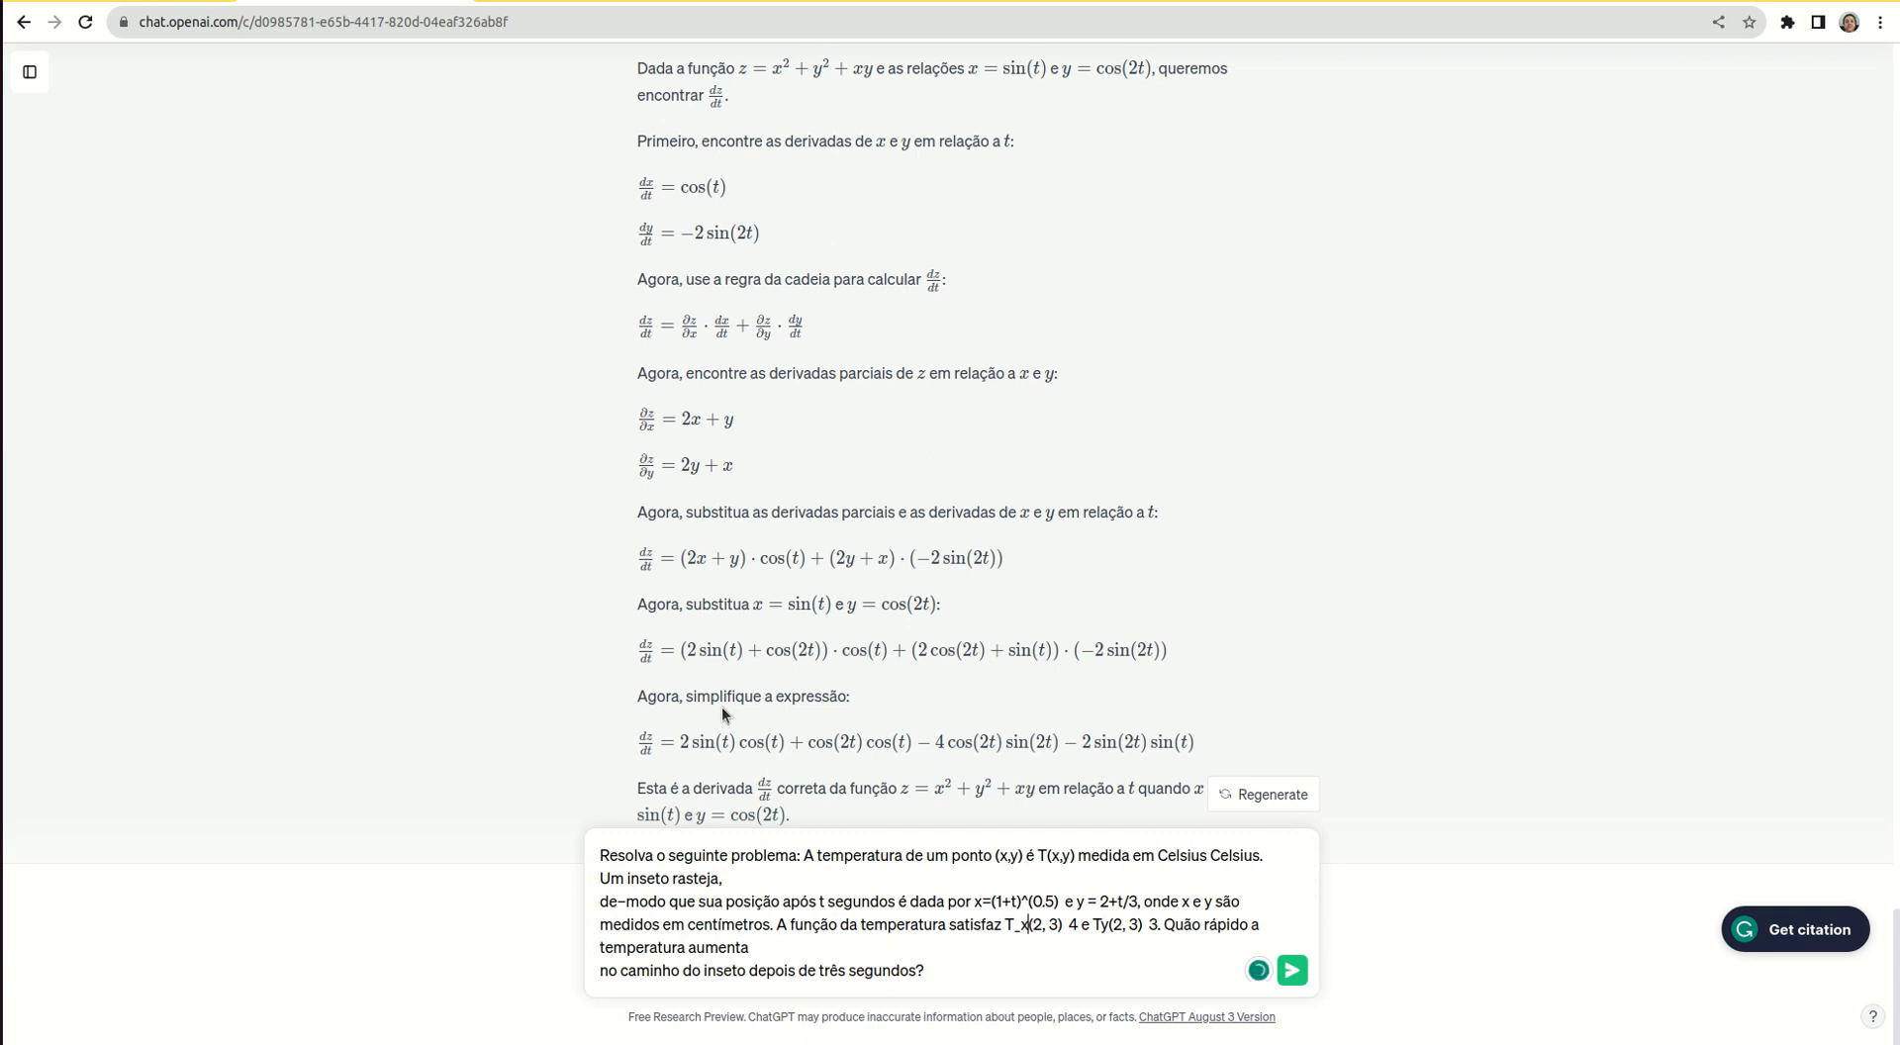
pyautogui.press('Right')
pyautogui.press('Right')
pyautogui.press('Right')
pyautogui.press('Right')
pyautogui.press('Right')
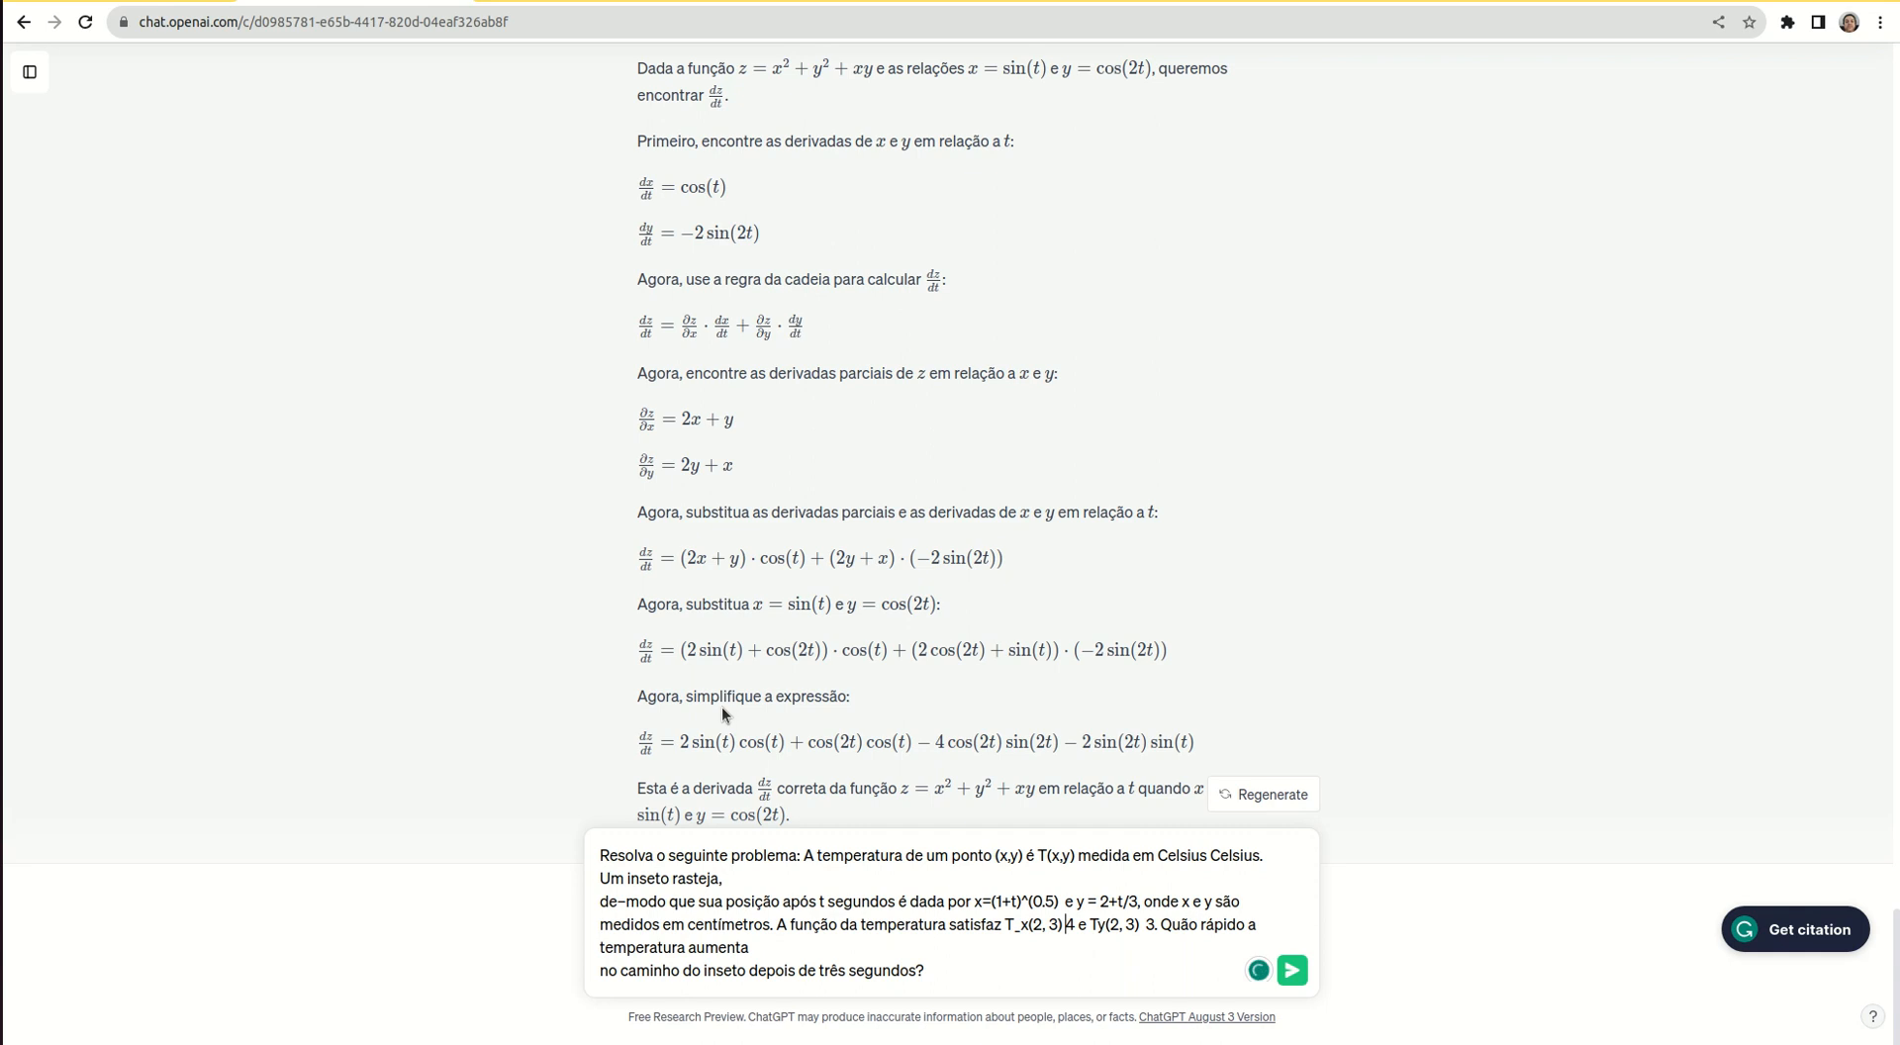
pyautogui.write('=')
# Rewrite the second partial-derivative condition in the prompt as "T_y(2, 3) =3"
pyautogui.press('Right')
pyautogui.press('Right')
pyautogui.press('Right')
pyautogui.press('Right')
pyautogui.press('Right')
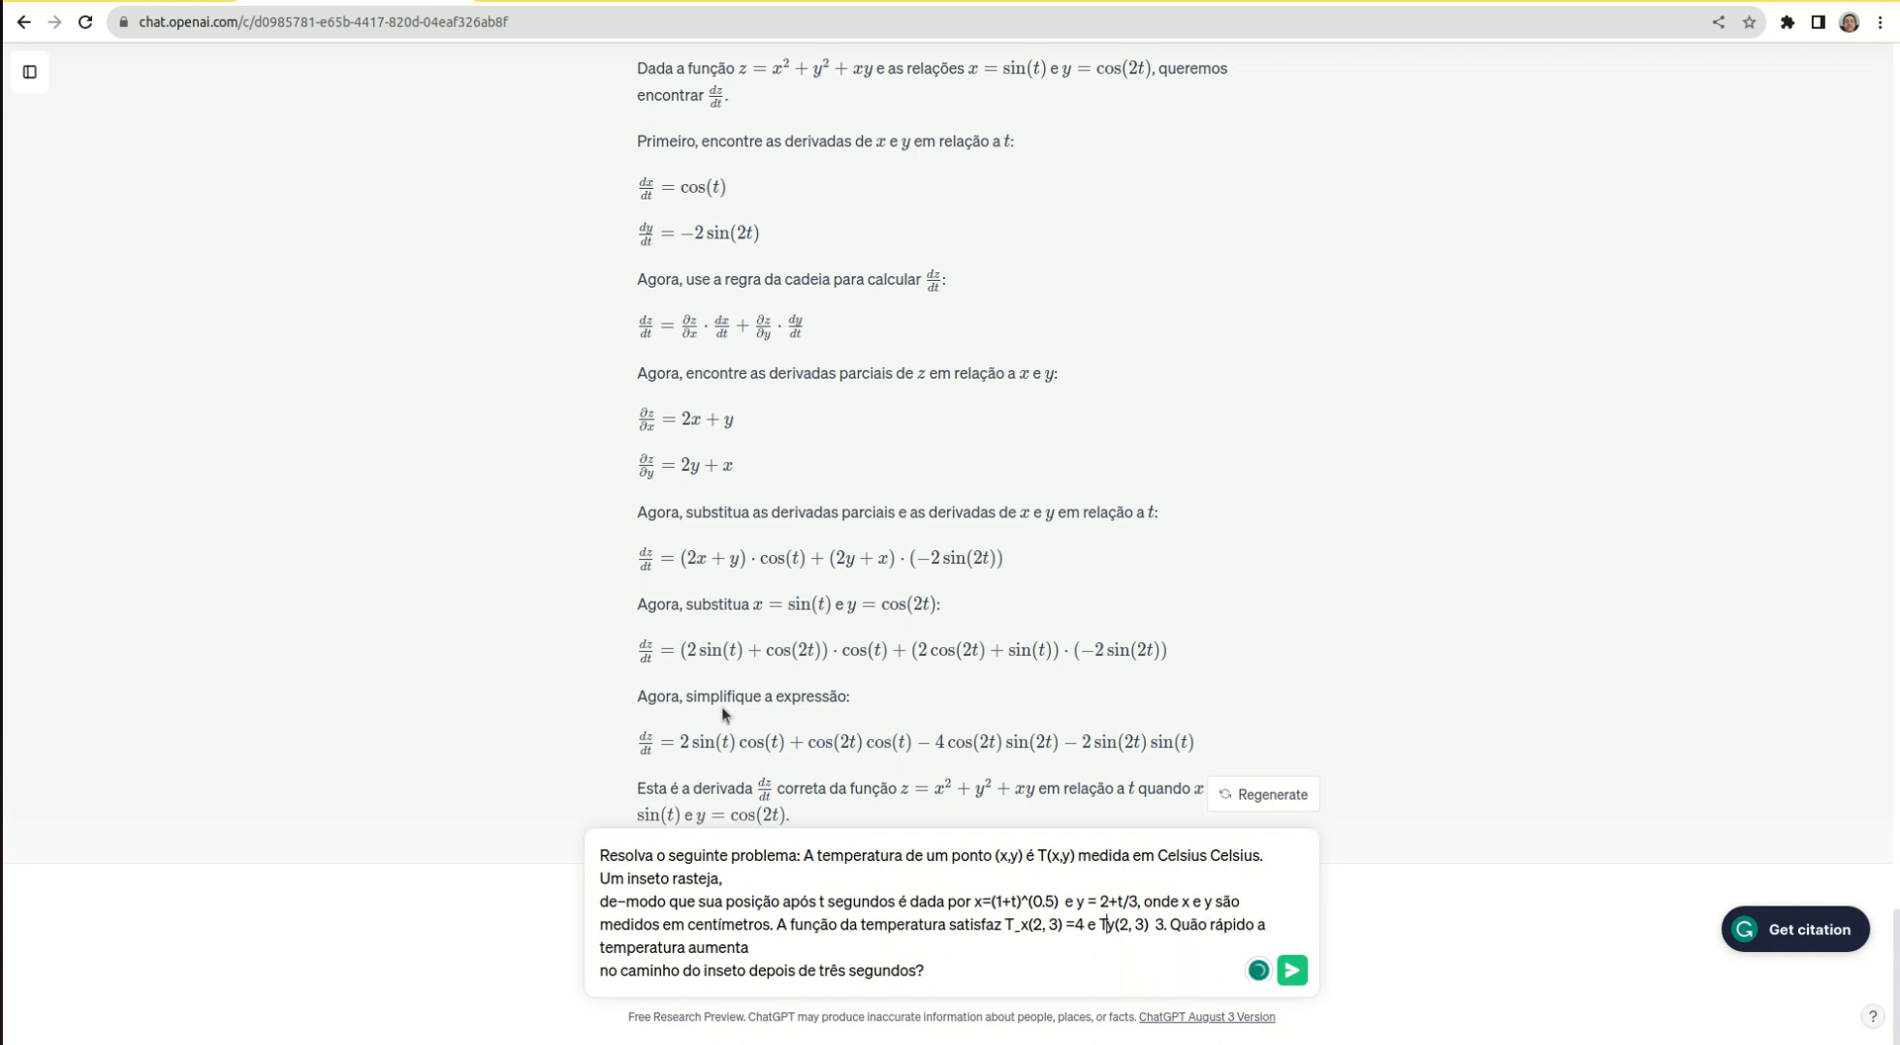
pyautogui.write('_')
pyautogui.press('Right')
pyautogui.press('Right')
pyautogui.press('Right')
pyautogui.press('Right')
pyautogui.press('Right')
pyautogui.press('Right')
pyautogui.press('Right')
pyautogui.press('Right')
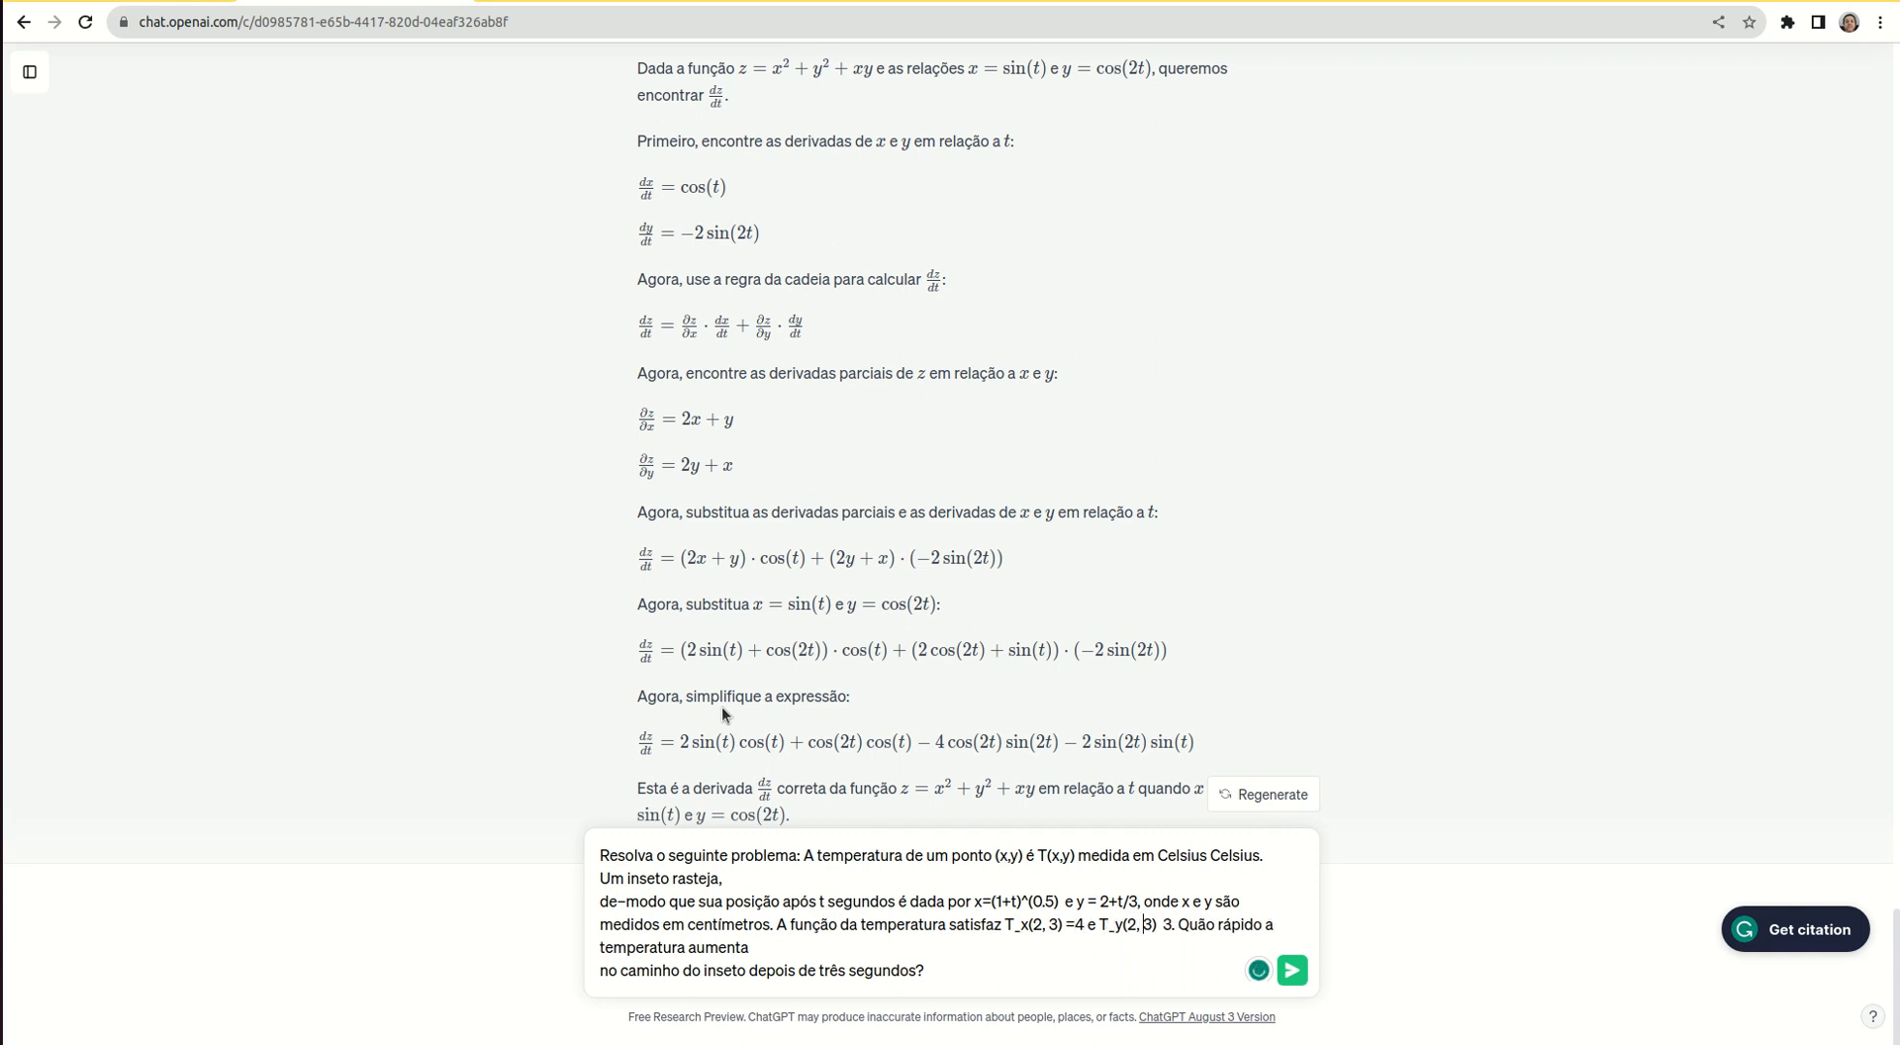
pyautogui.press('Delete')
pyautogui.write('=')
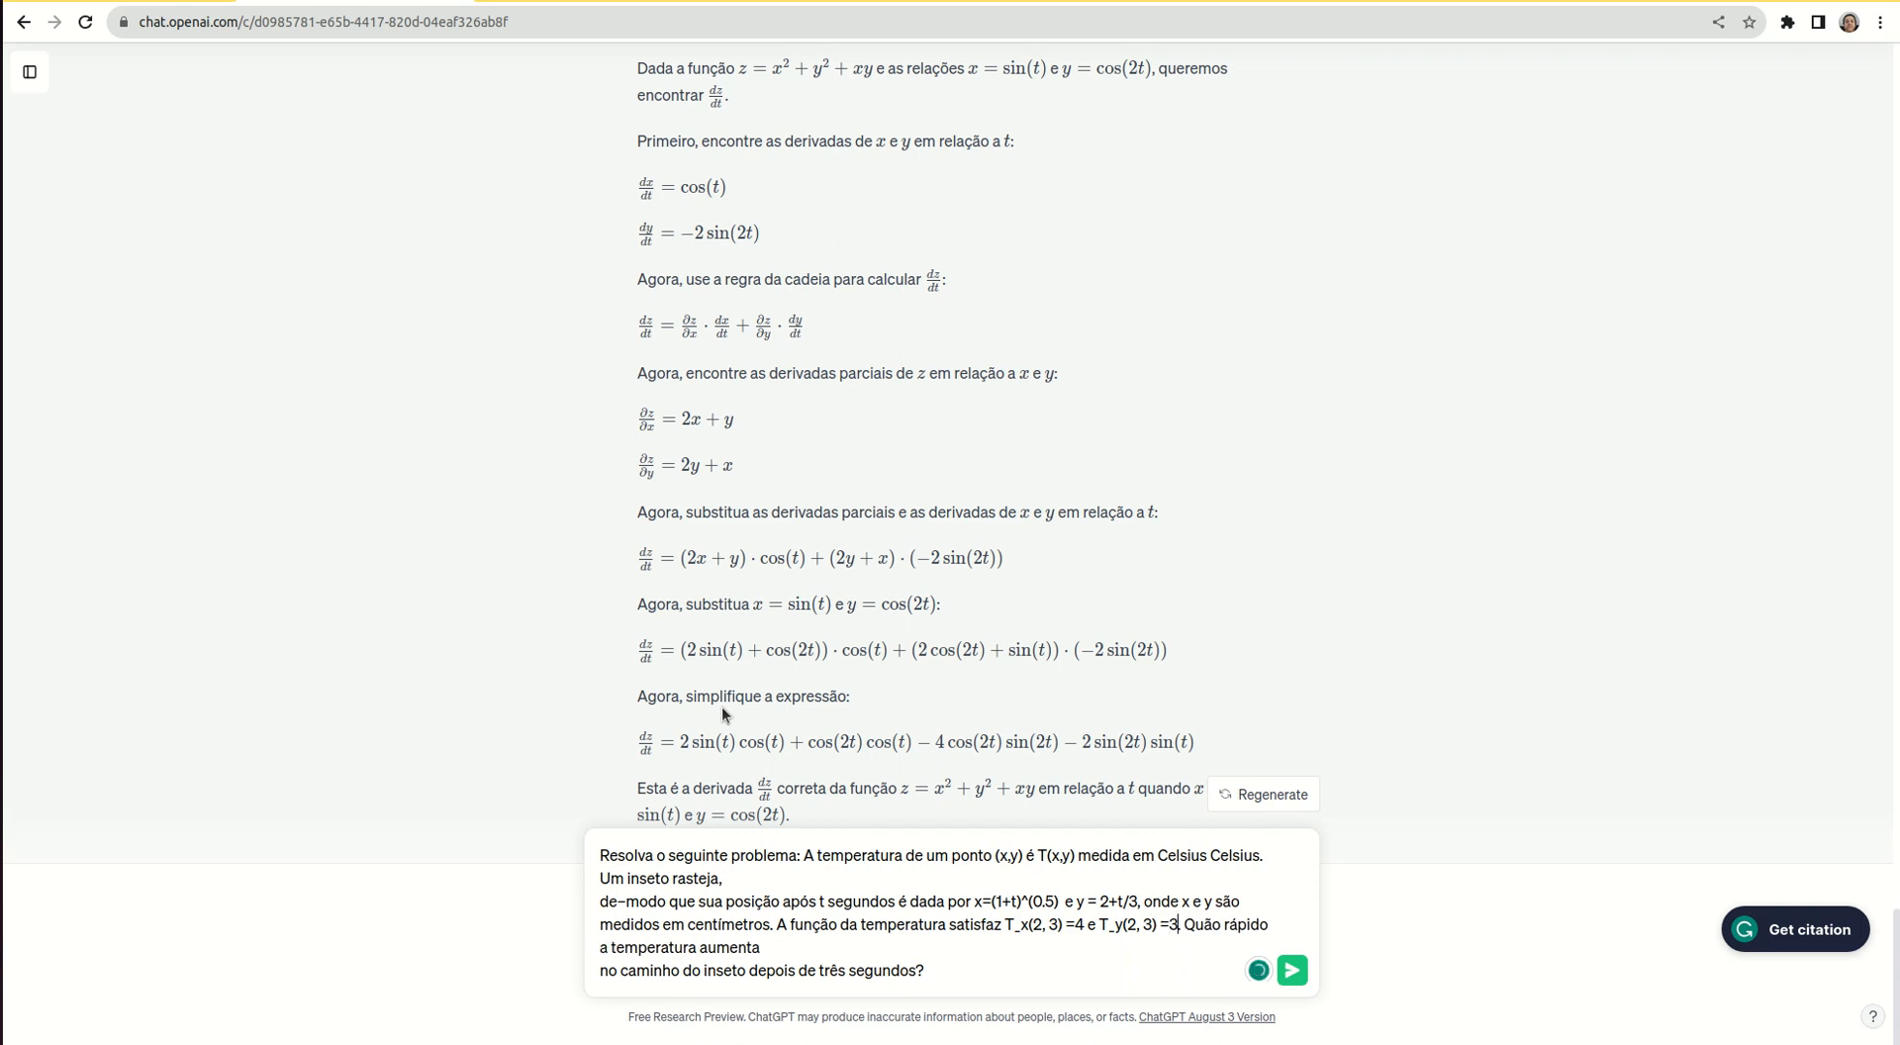
# Remove the line break between "aumenta" and "no caminho do inseto" in the prompt's final question
pyautogui.hotkey('ctrl', 'End')
pyautogui.press('Left')
pyautogui.press('Left')
pyautogui.press('Left')
pyautogui.press('Left')
pyautogui.press('Left')
pyautogui.press('Left')
pyautogui.press('Left')
pyautogui.press('Left')
pyautogui.press('Left')
pyautogui.press('Left')
pyautogui.press('Left')
pyautogui.press('Left')
pyautogui.press('Left')
pyautogui.press('Left')
pyautogui.press('Left')
pyautogui.press('Left')
pyautogui.press('Left')
pyautogui.press('Left')
pyautogui.press('Left')
pyautogui.press('Left')
pyautogui.press('Left')
pyautogui.press('Left')
pyautogui.press('Left')
pyautogui.press('Left')
pyautogui.press('BackSpace')
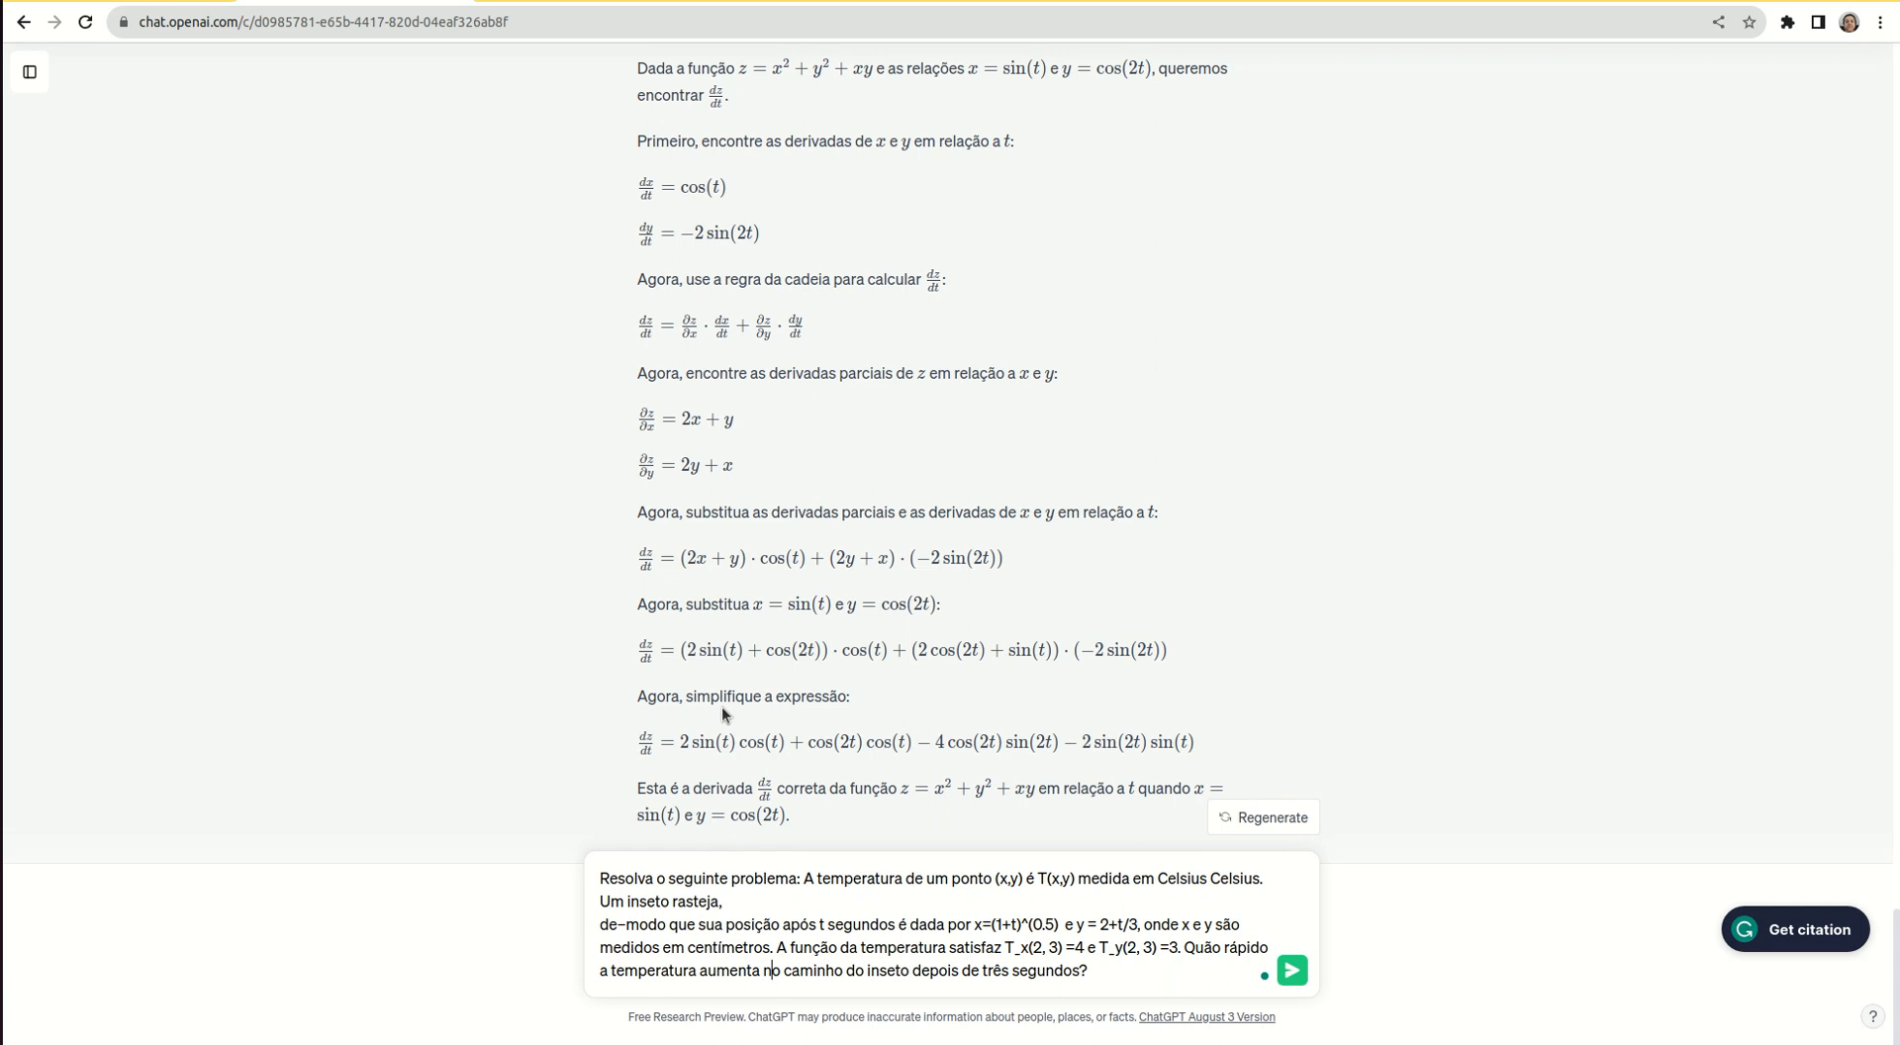
# Send the corrected exercise 35 prompt to ChatGPT
pyautogui.press('Right')
pyautogui.press('Right')
pyautogui.press('Right')
pyautogui.press('Right')
pyautogui.press('Right')
pyautogui.press('Right')
pyautogui.press('Right')
pyautogui.press('Right')
pyautogui.press('Right')
pyautogui.press('Right')
pyautogui.press('Right')
pyautogui.press('Right')
pyautogui.press('Right')
pyautogui.press('Right')
pyautogui.press('Right')
pyautogui.press('Right')
pyautogui.press('Right')
pyautogui.press('Right')
pyautogui.press('Return')
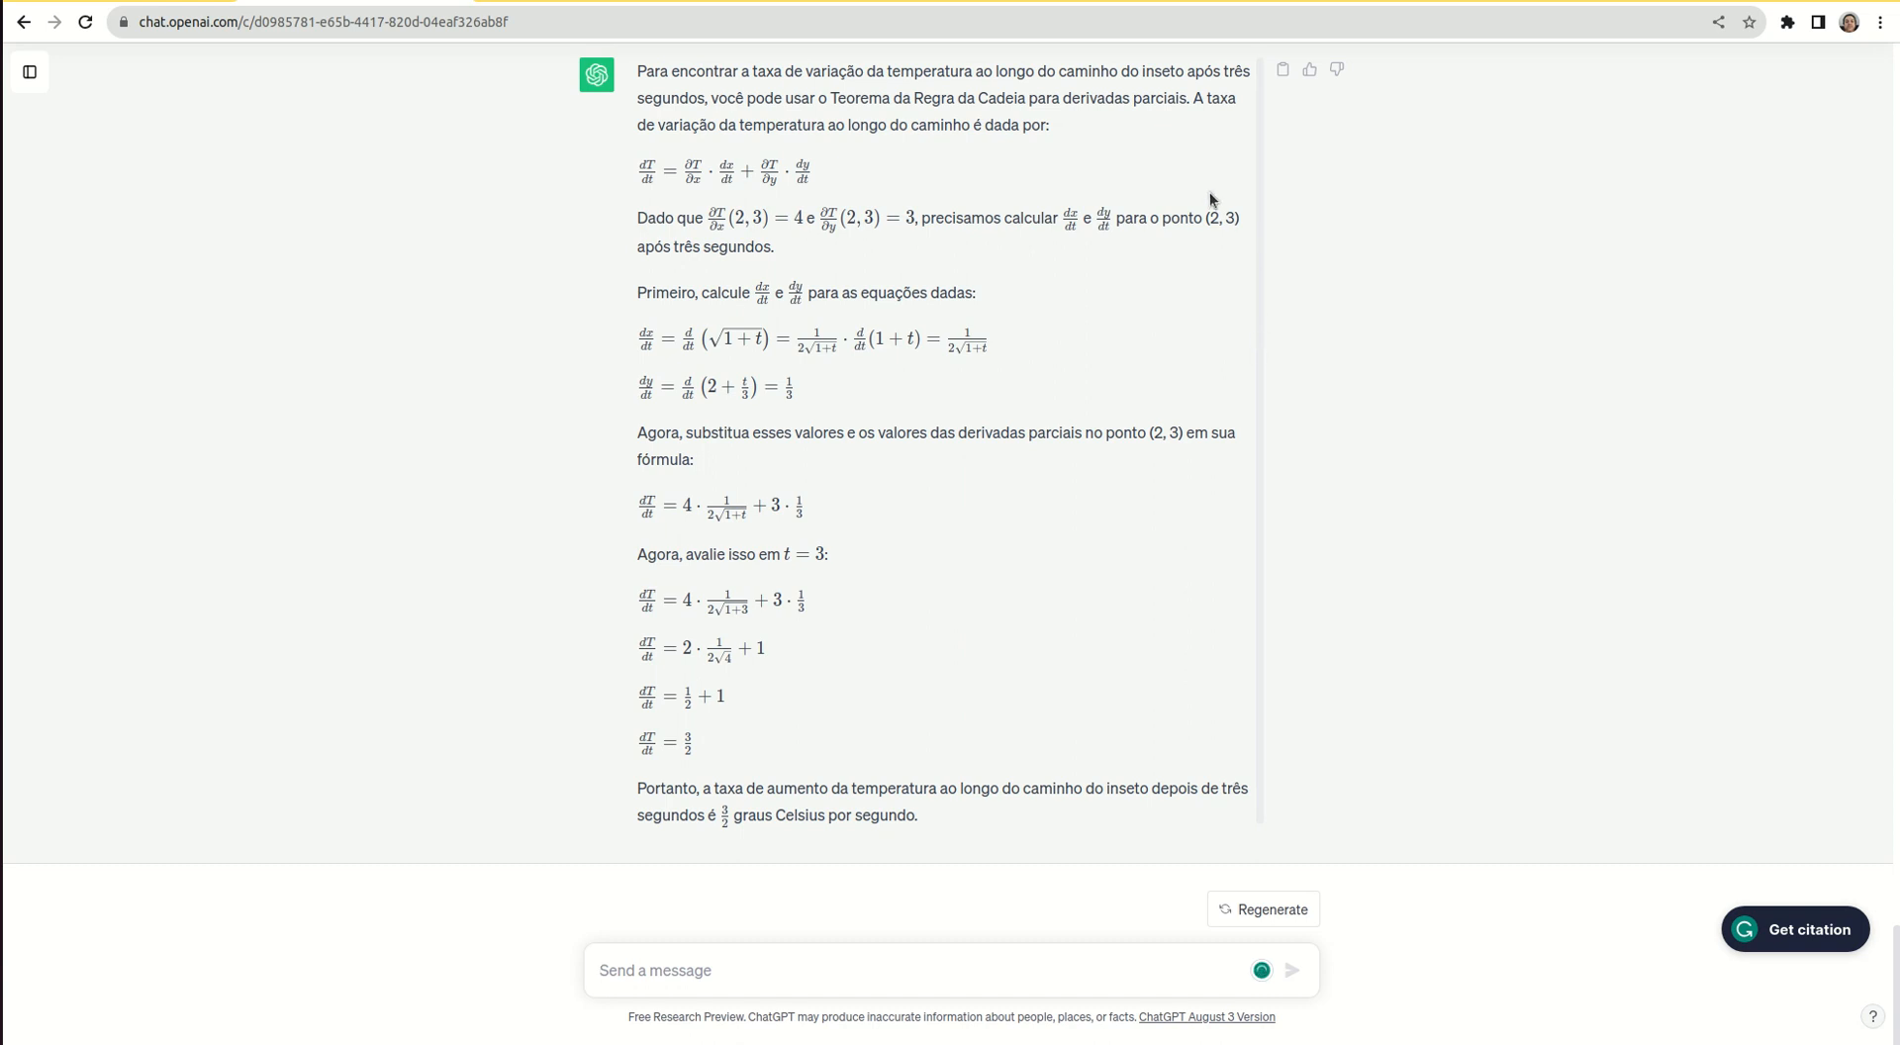
# Enlarge the page and read ChatGPT's solution from the chain-rule formula through the evaluation at t = 3
pyautogui.scroll(1, 1124, 159)
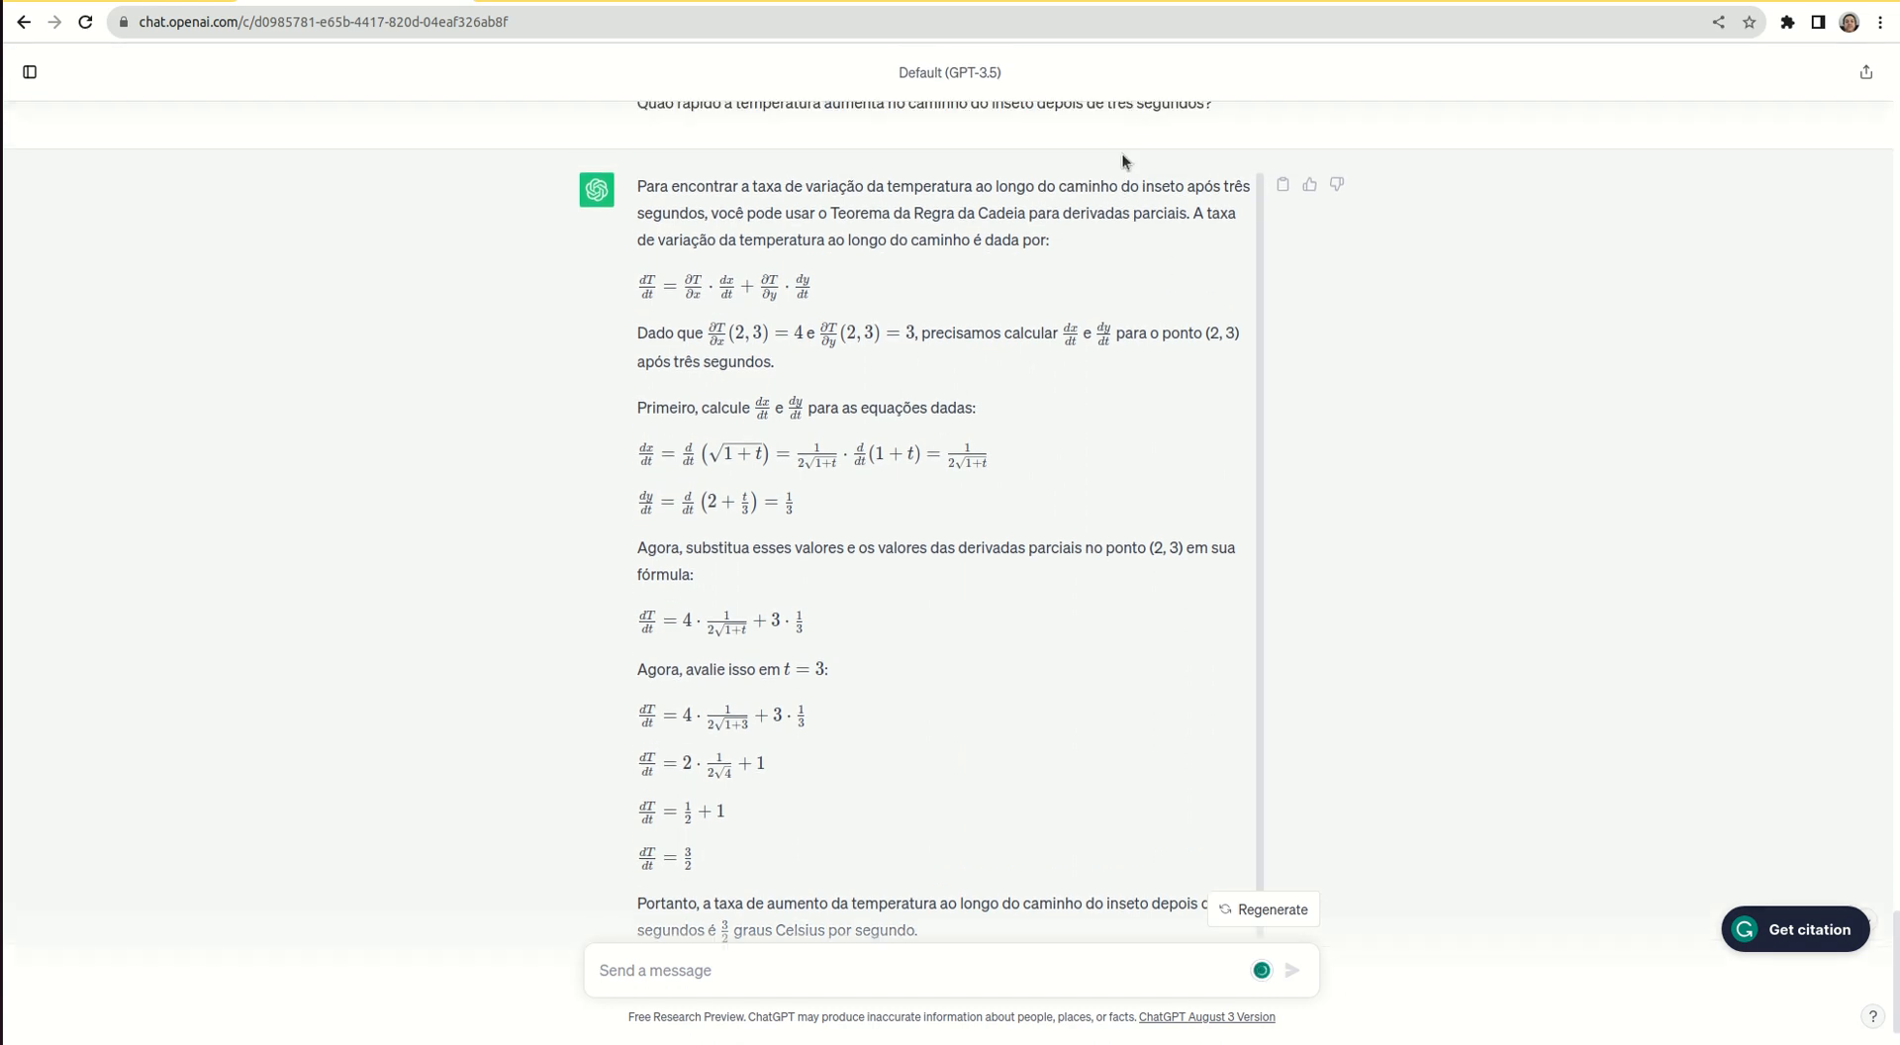
pyautogui.scroll(1, 1123, 160)
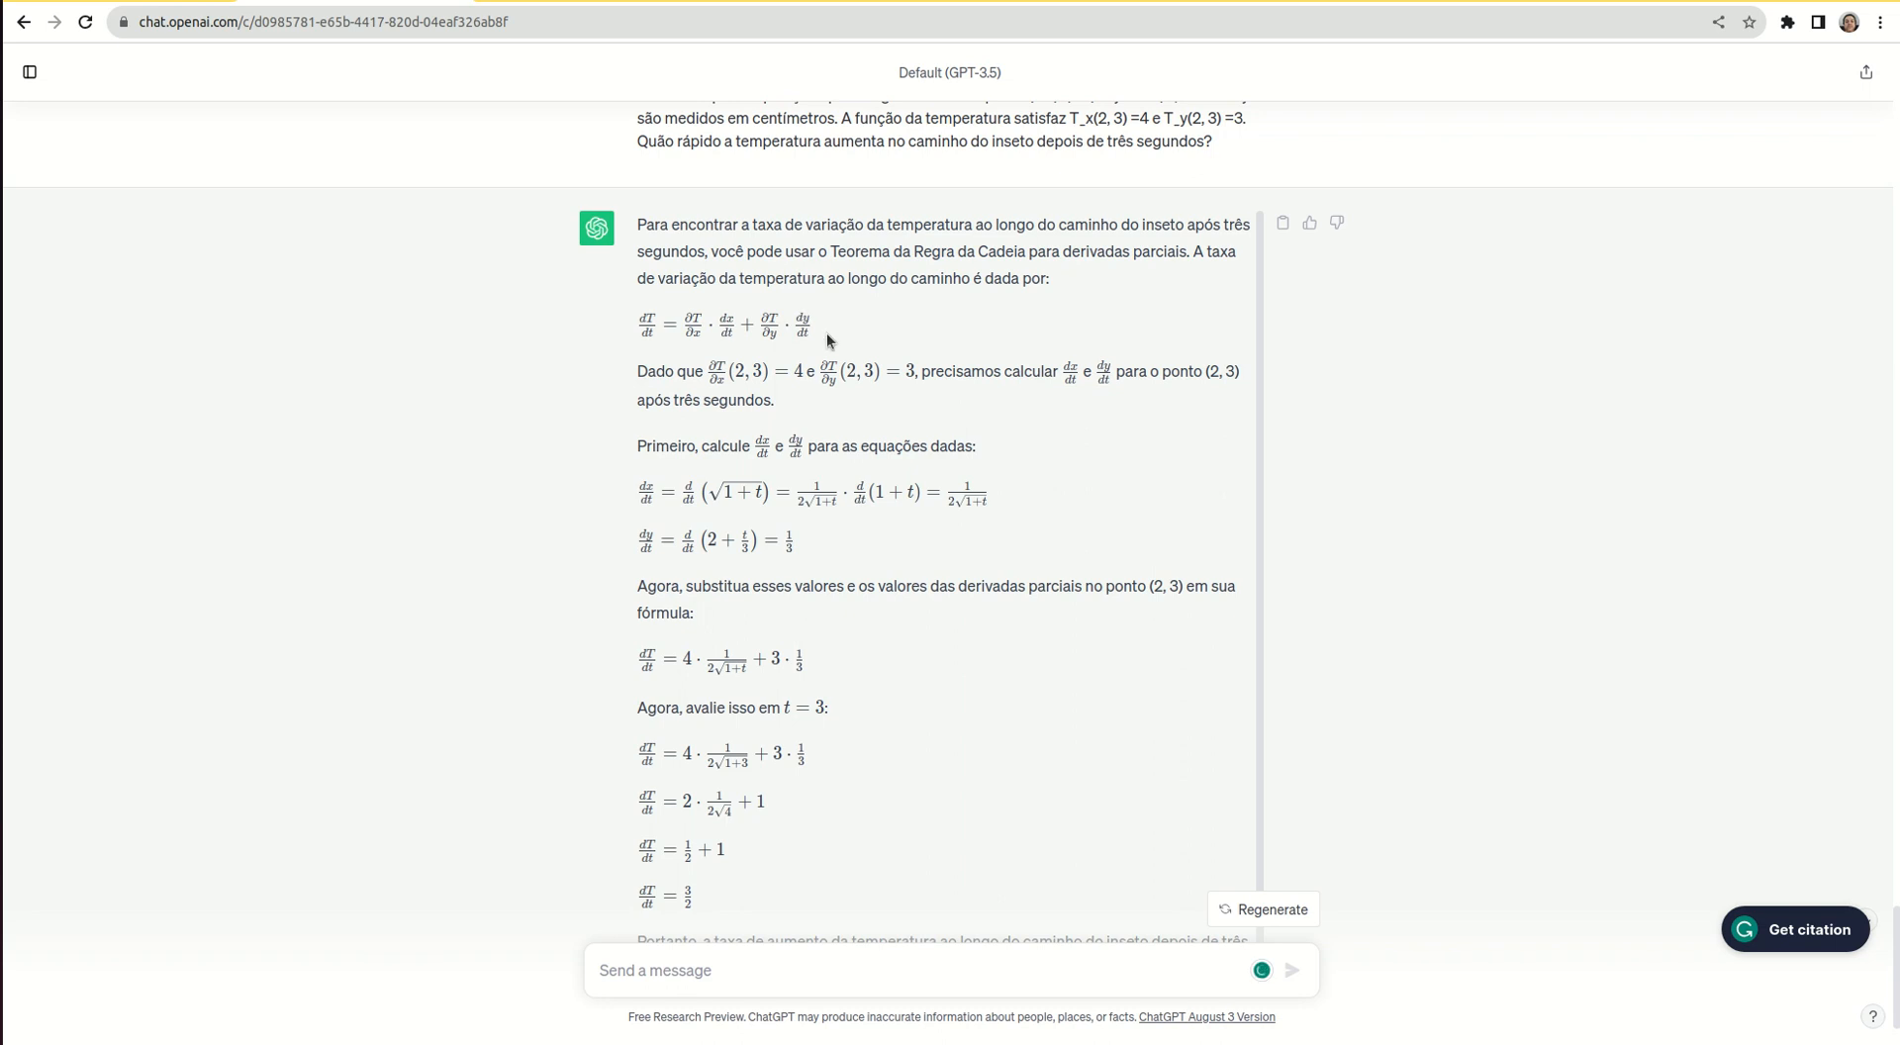
pyautogui.hotkey('ctrl', '+')
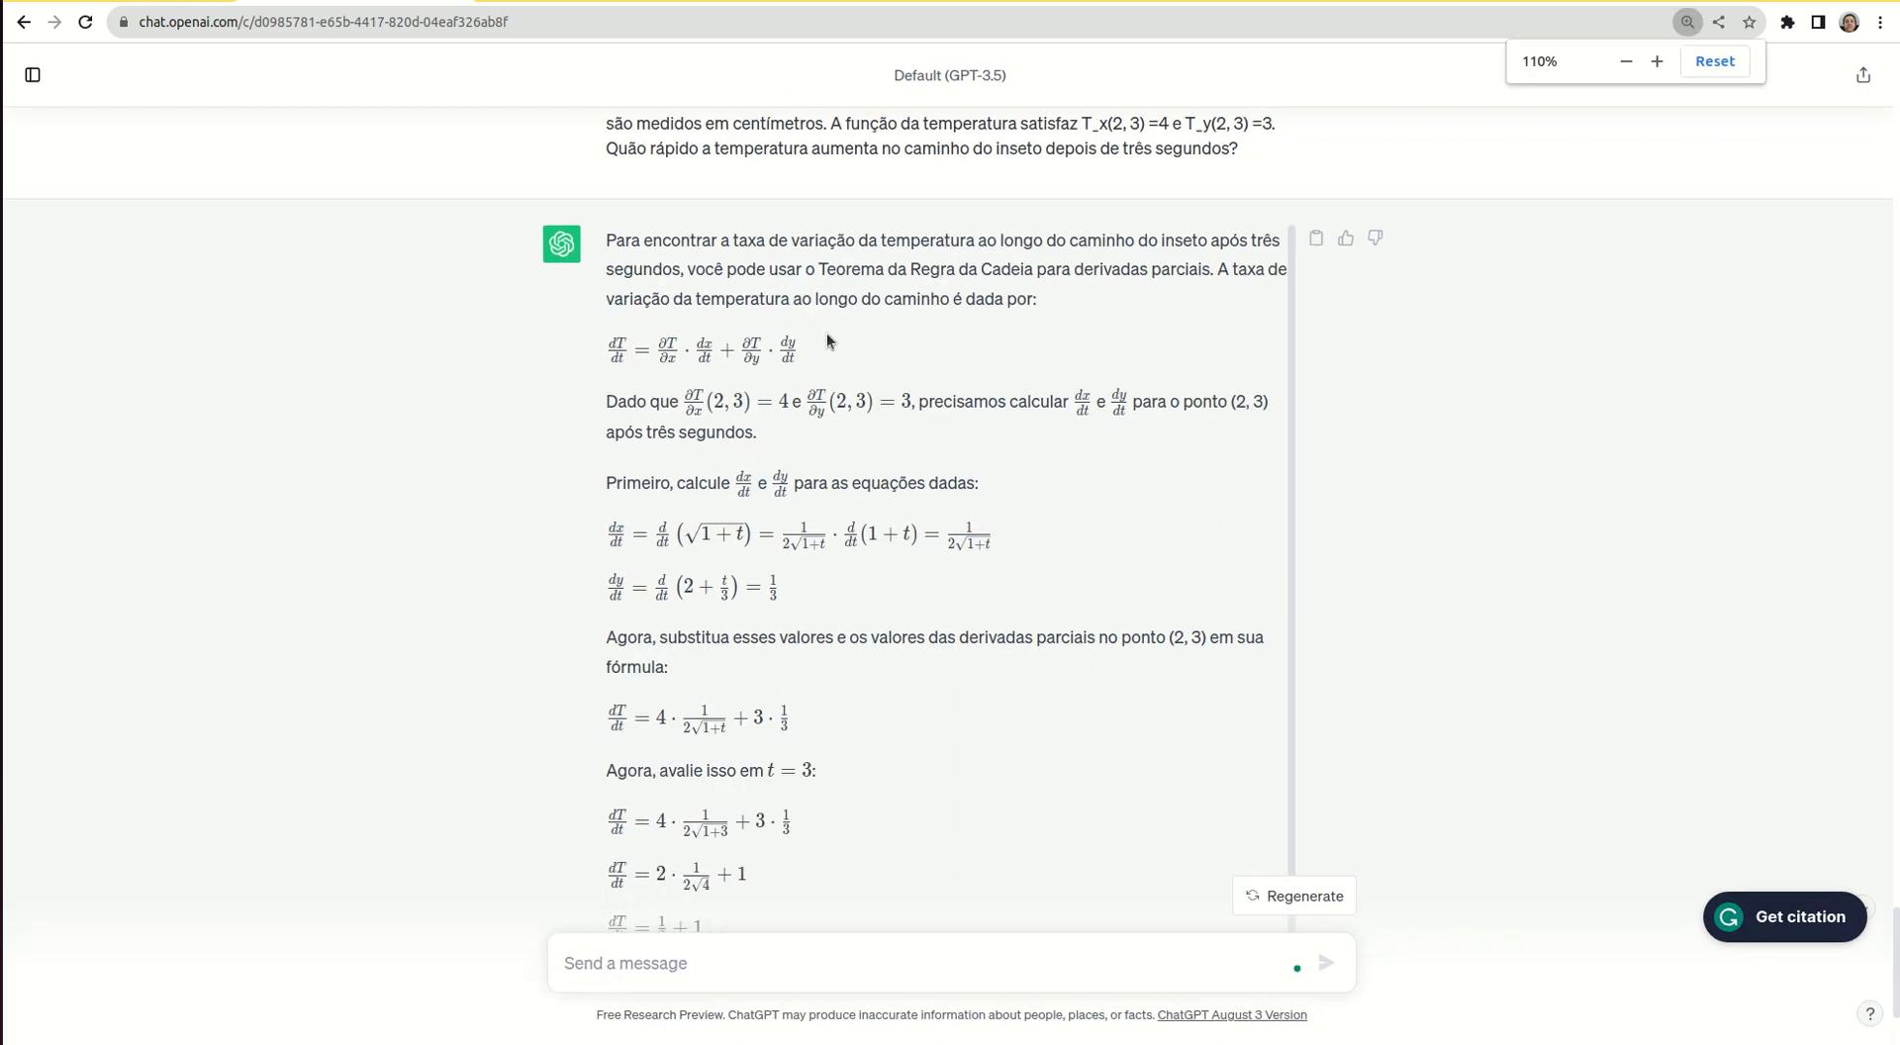
pyautogui.hotkey('ctrl', '+')
pyautogui.hotkey('ctrl', '+')
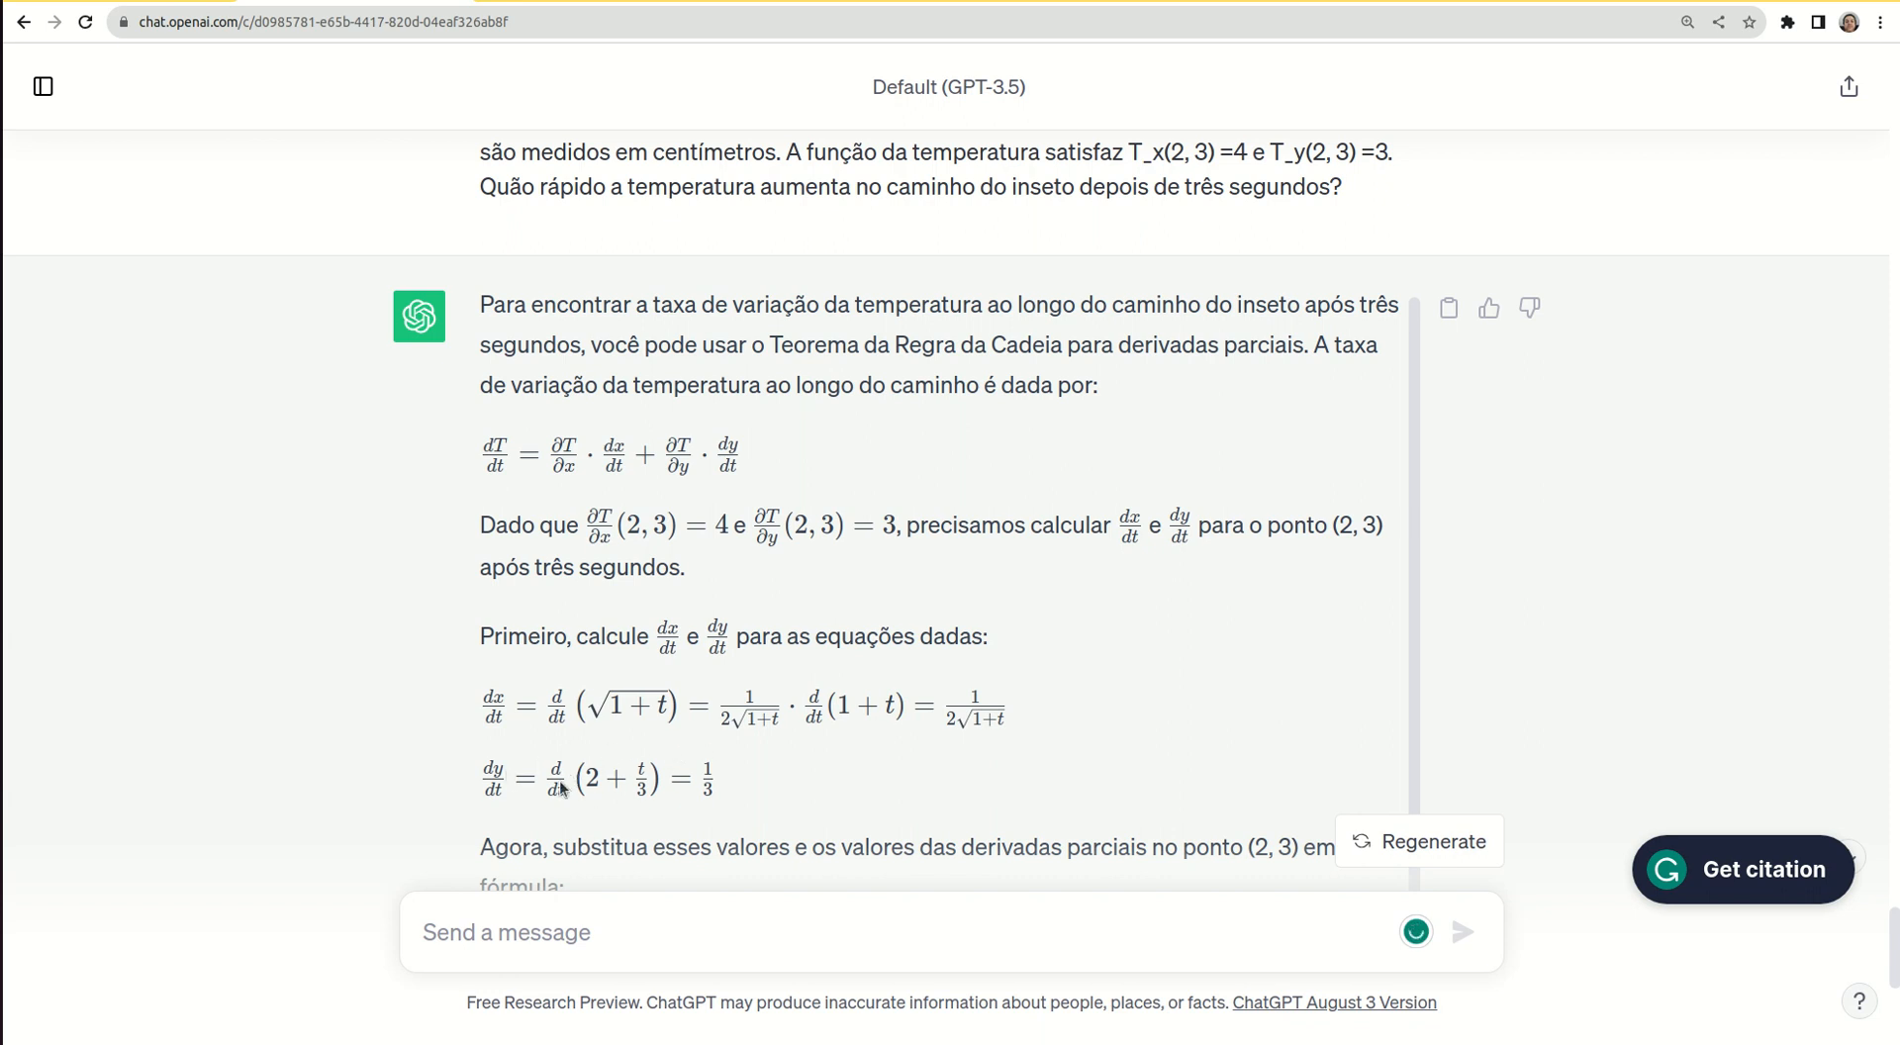
pyautogui.scroll(-3, 792, 780)
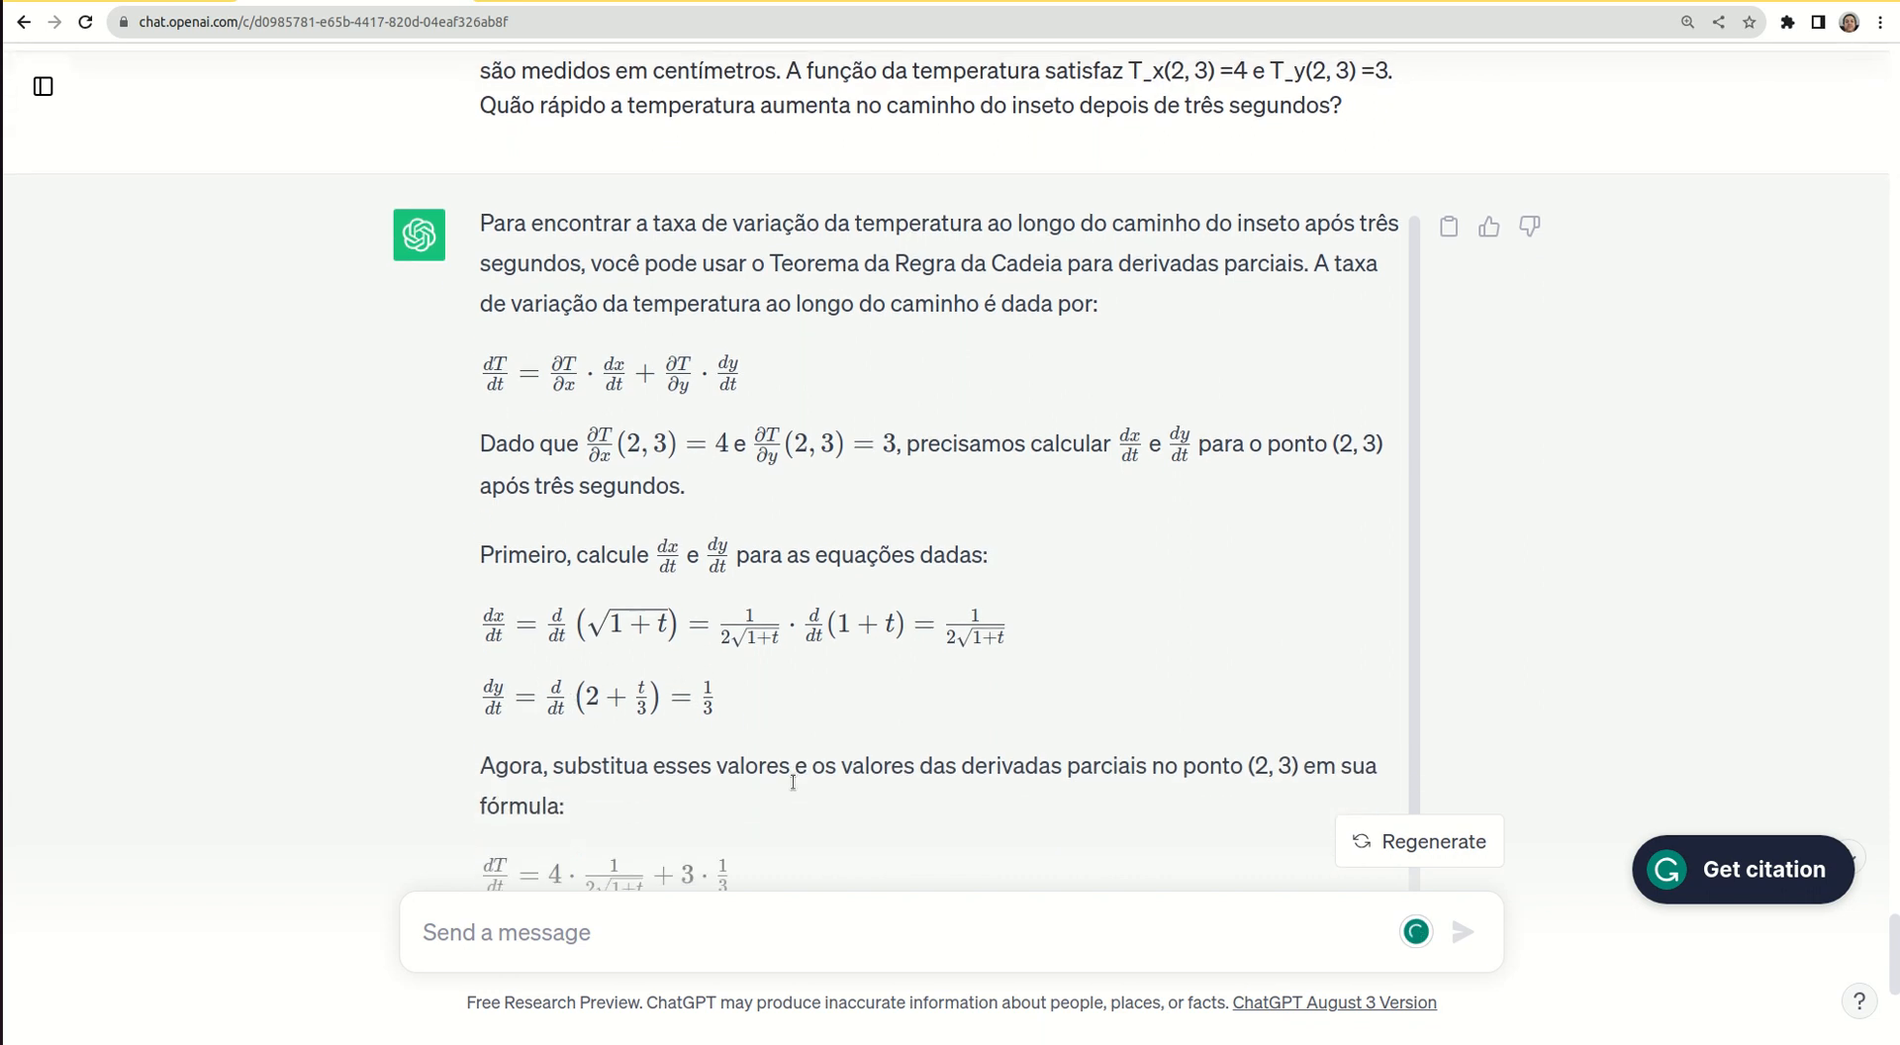
pyautogui.scroll(-1, 792, 782)
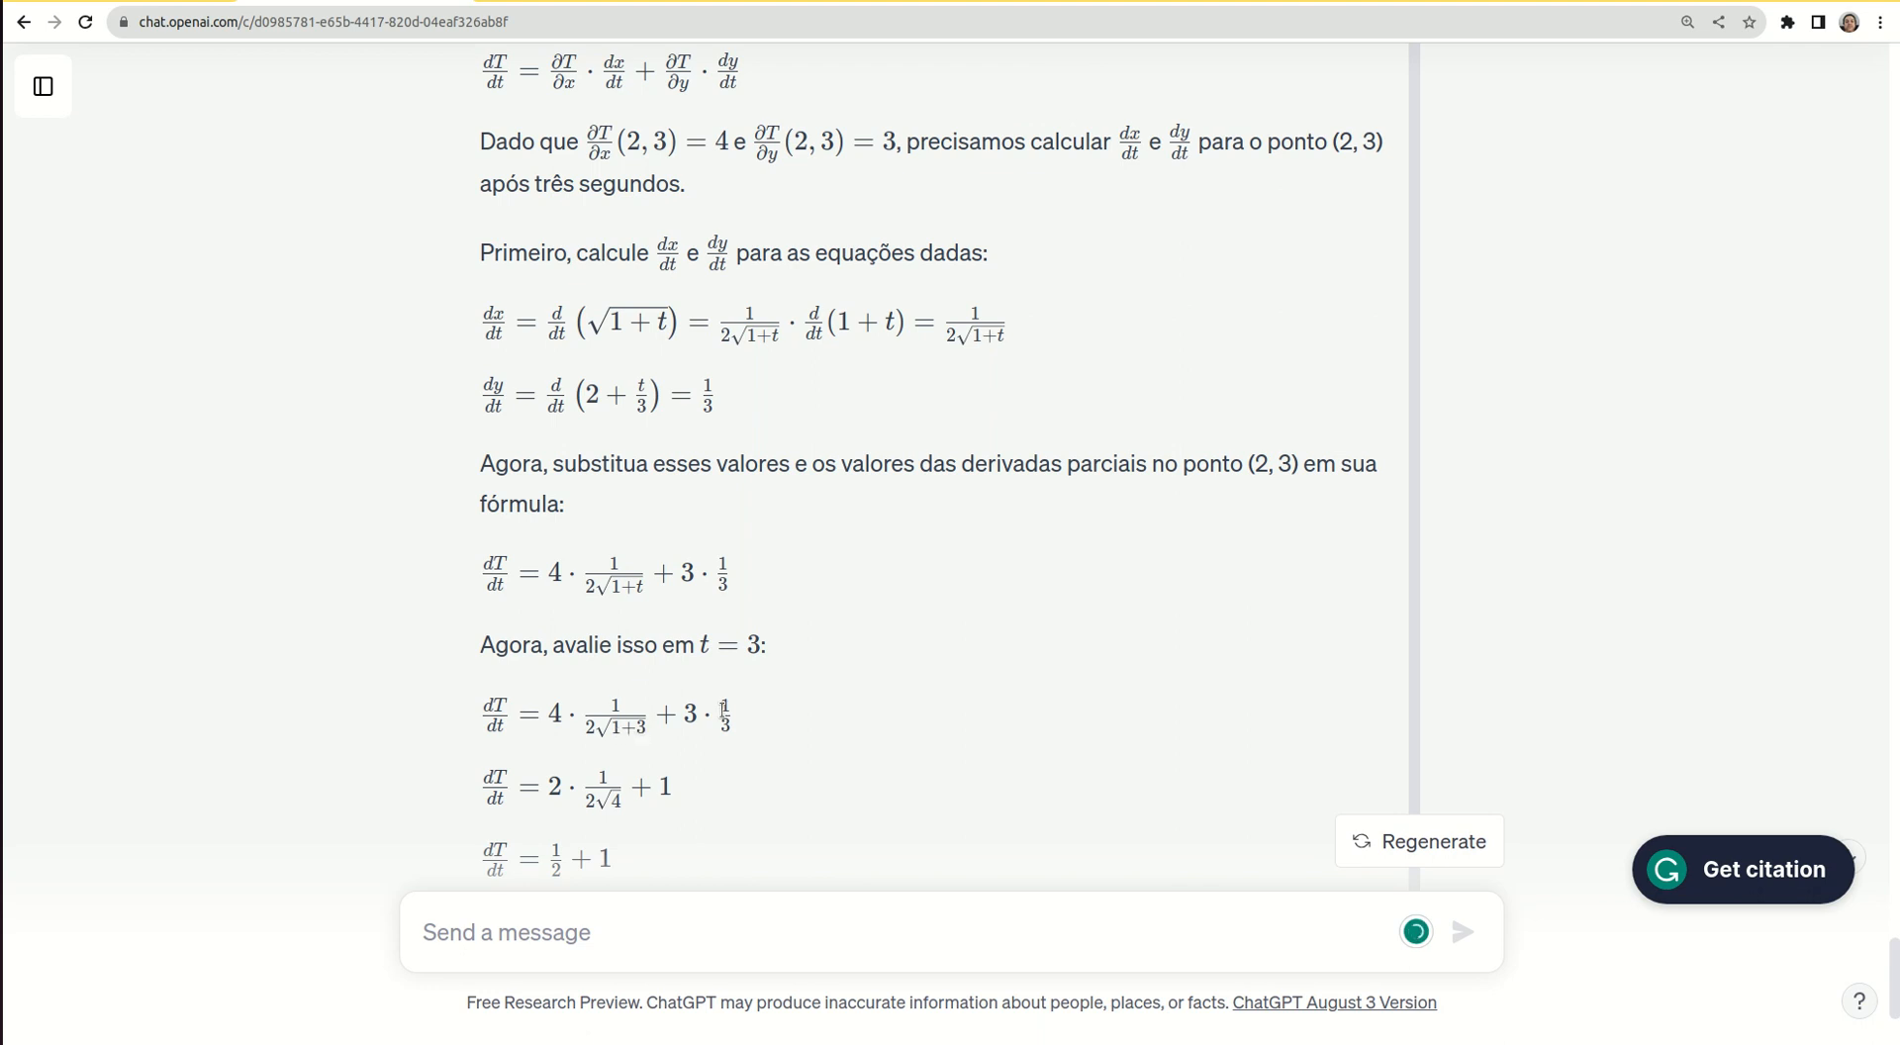
pyautogui.scroll(-1, 723, 711)
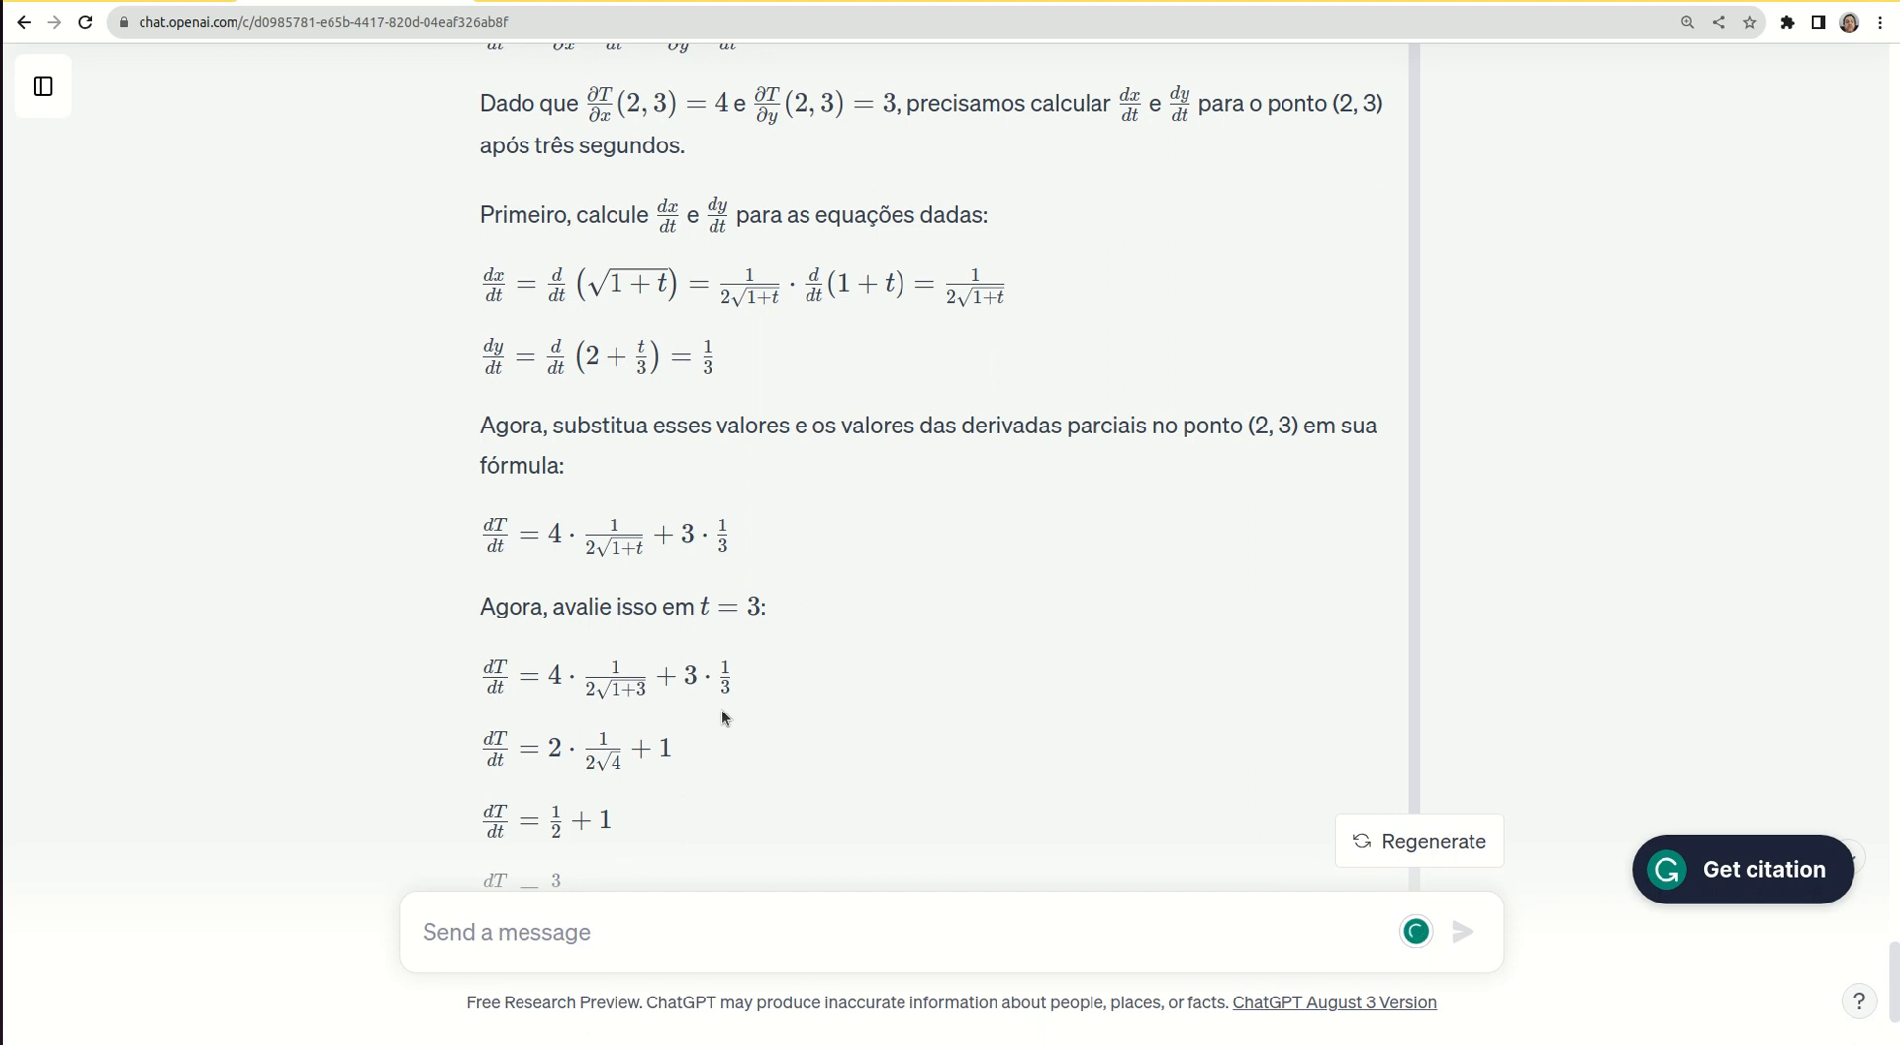
pyautogui.scroll(-1, 722, 710)
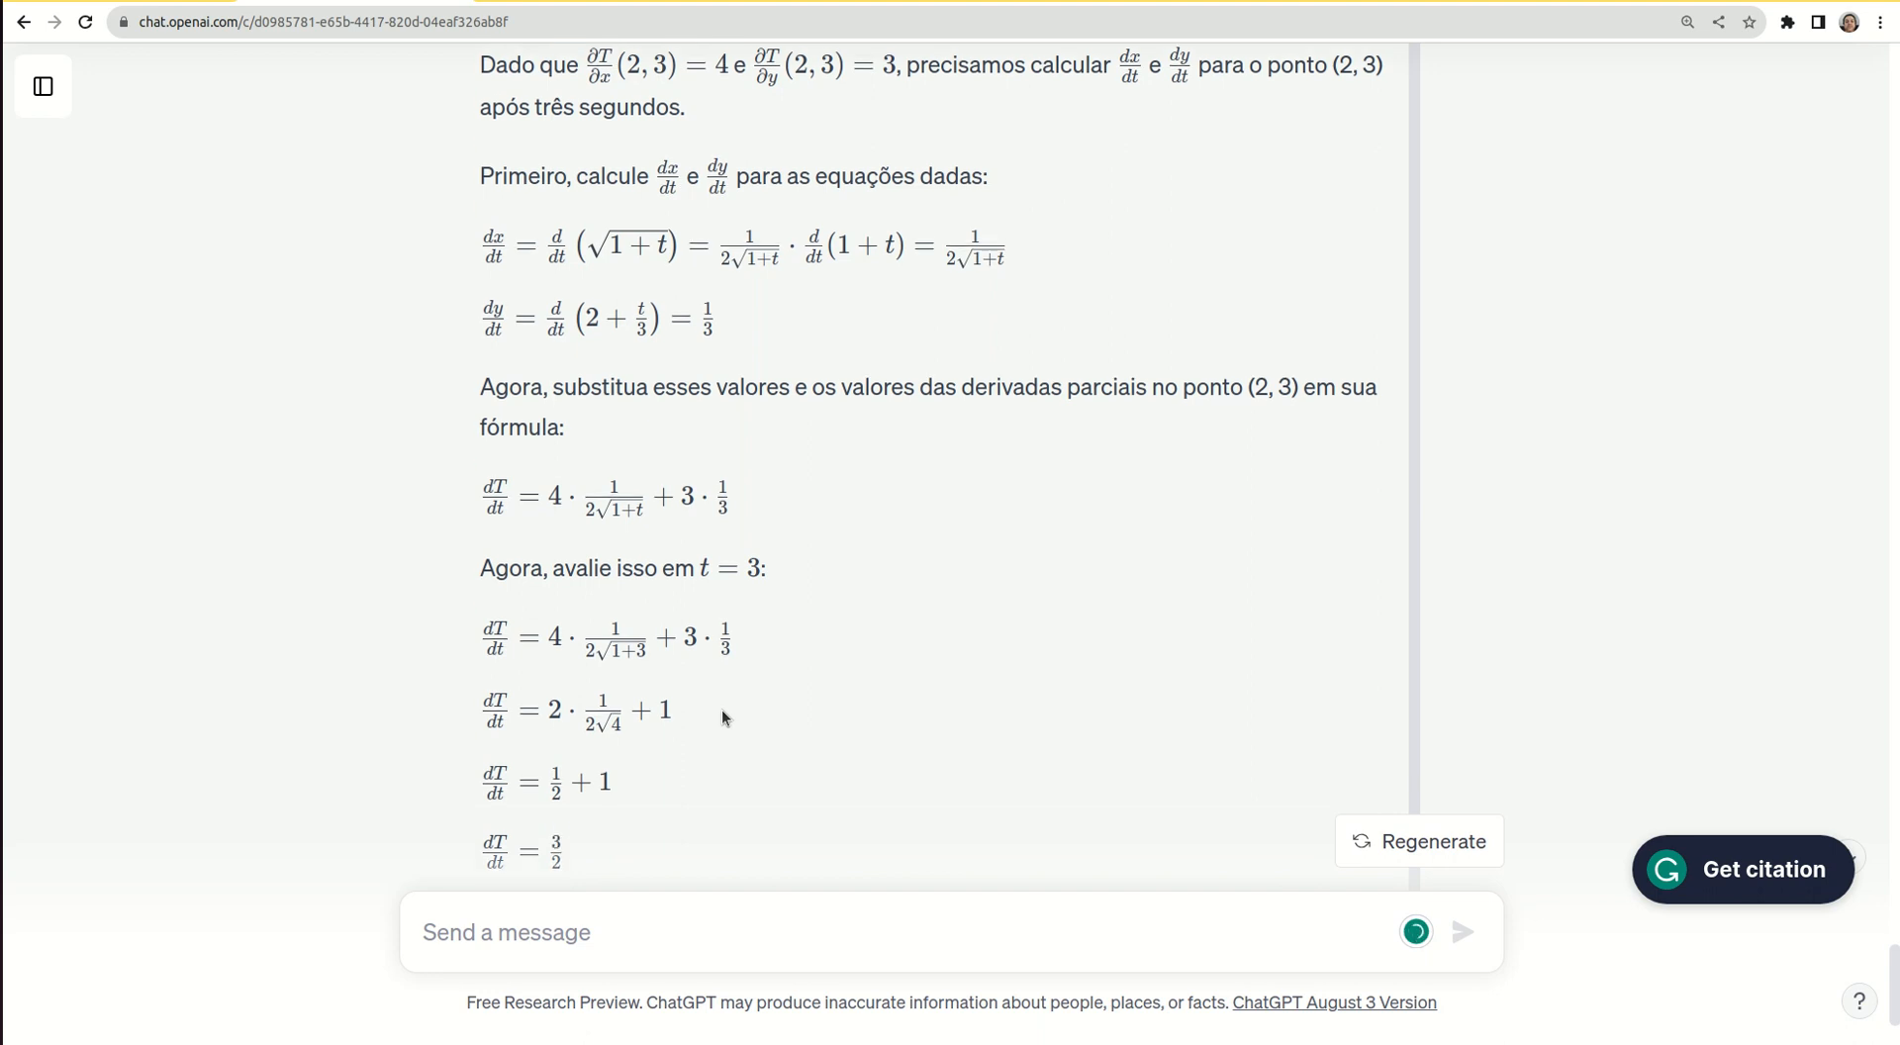
# Recheck how dx/dt, dy/dt and the partial derivatives are substituted into dT/dt, following the solution to its final answer
pyautogui.scroll(6, 721, 709)
pyautogui.scroll(-1, 721, 709)
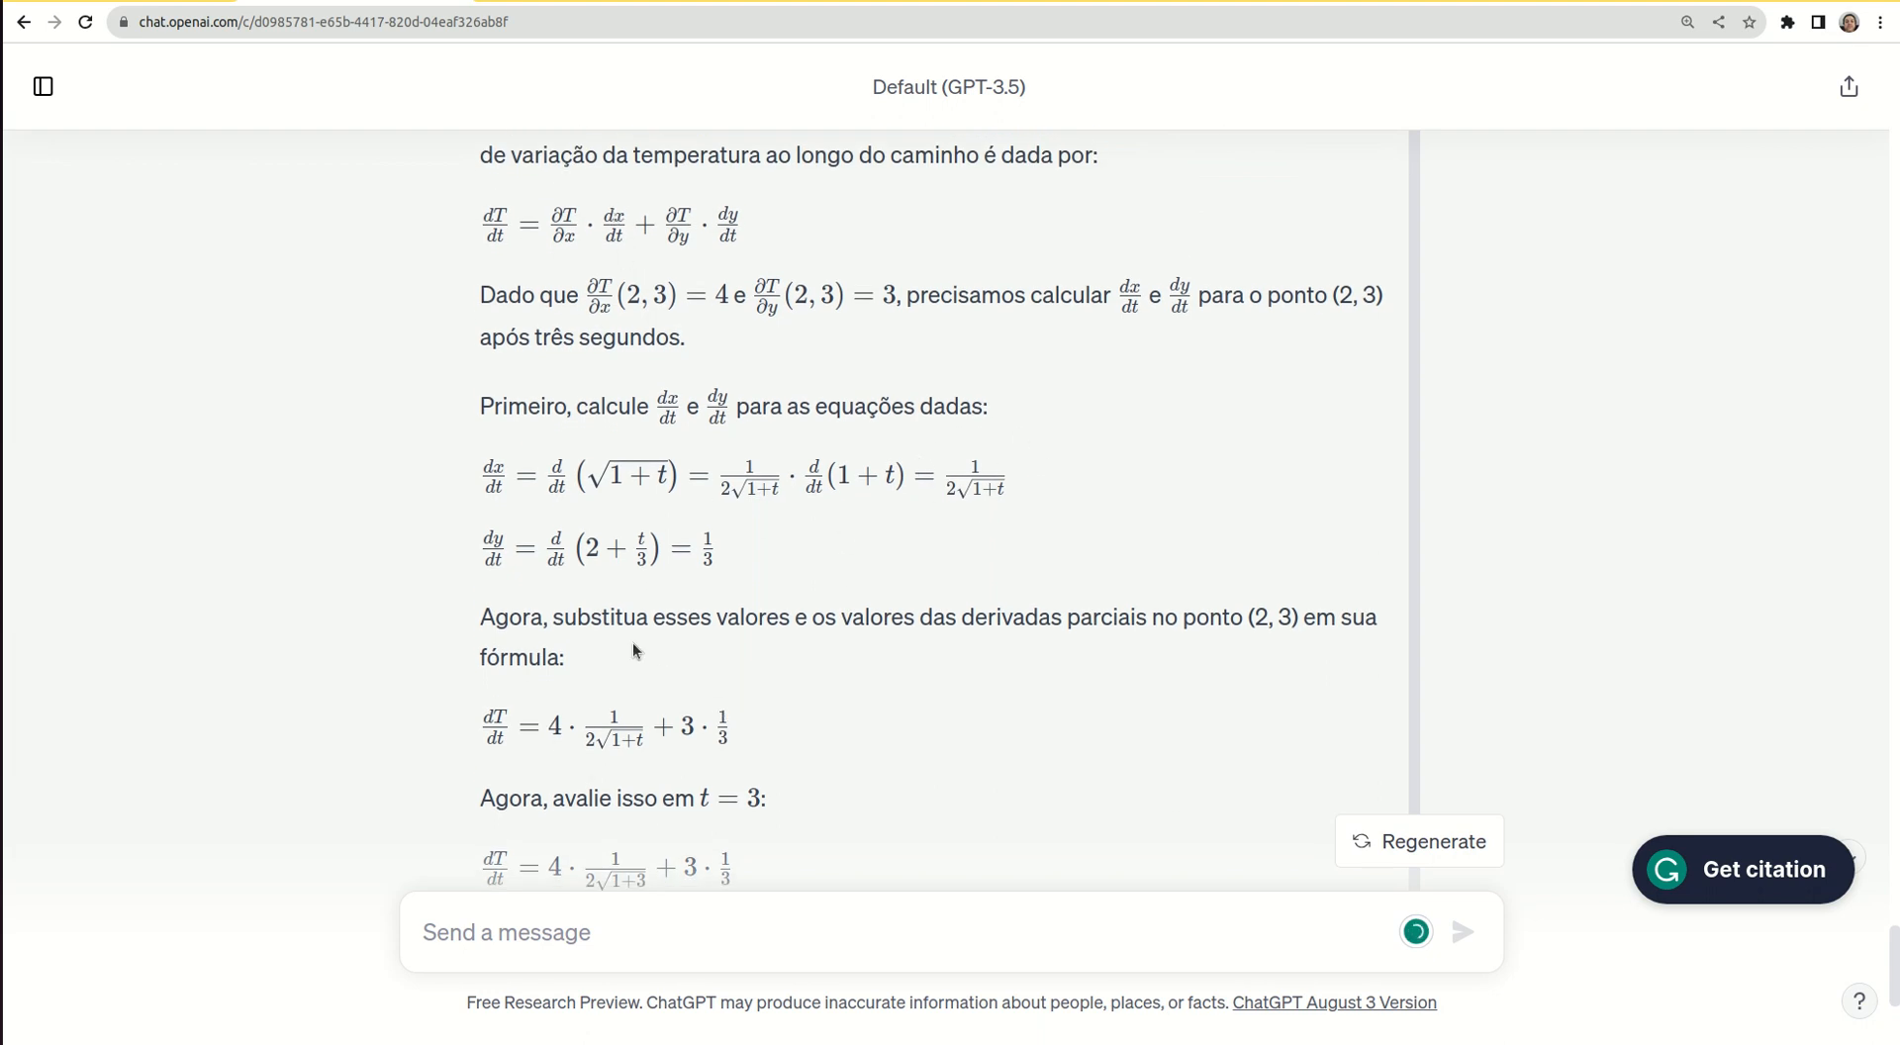
pyautogui.scroll(-2, 575, 712)
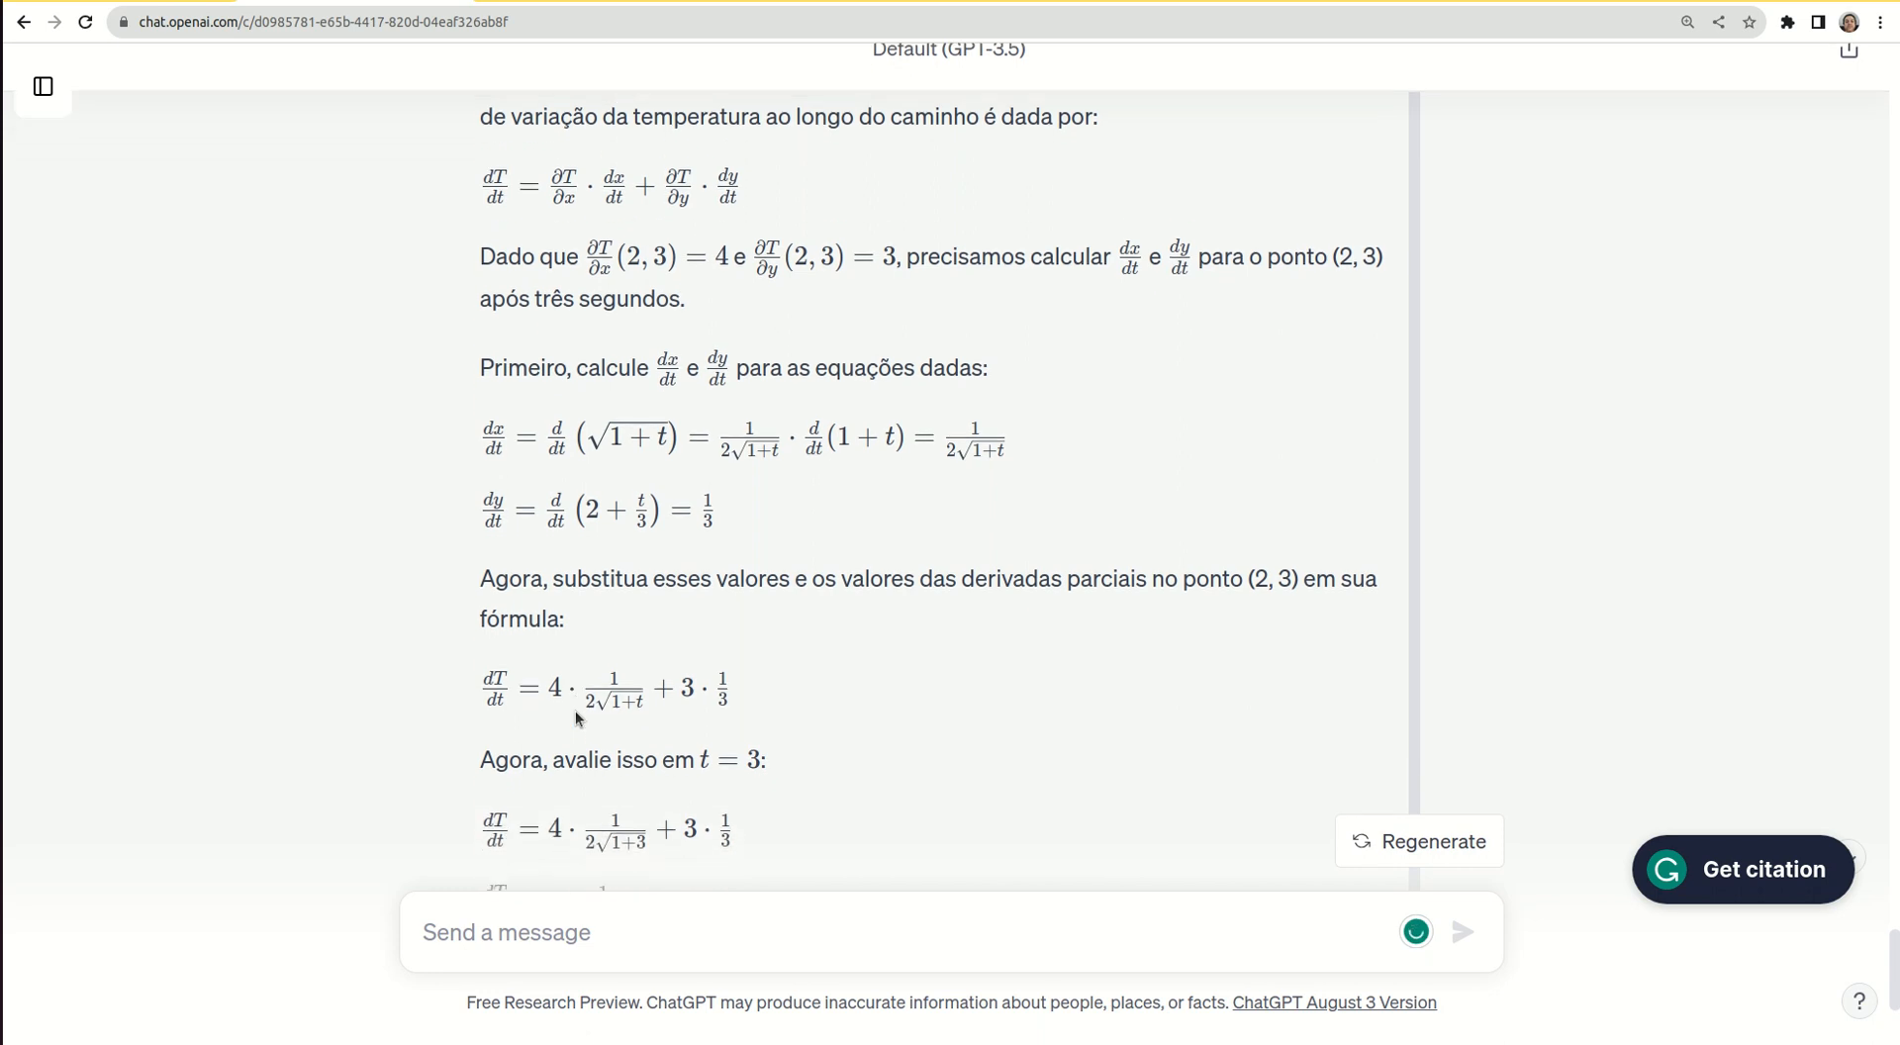
pyautogui.scroll(-3, 575, 712)
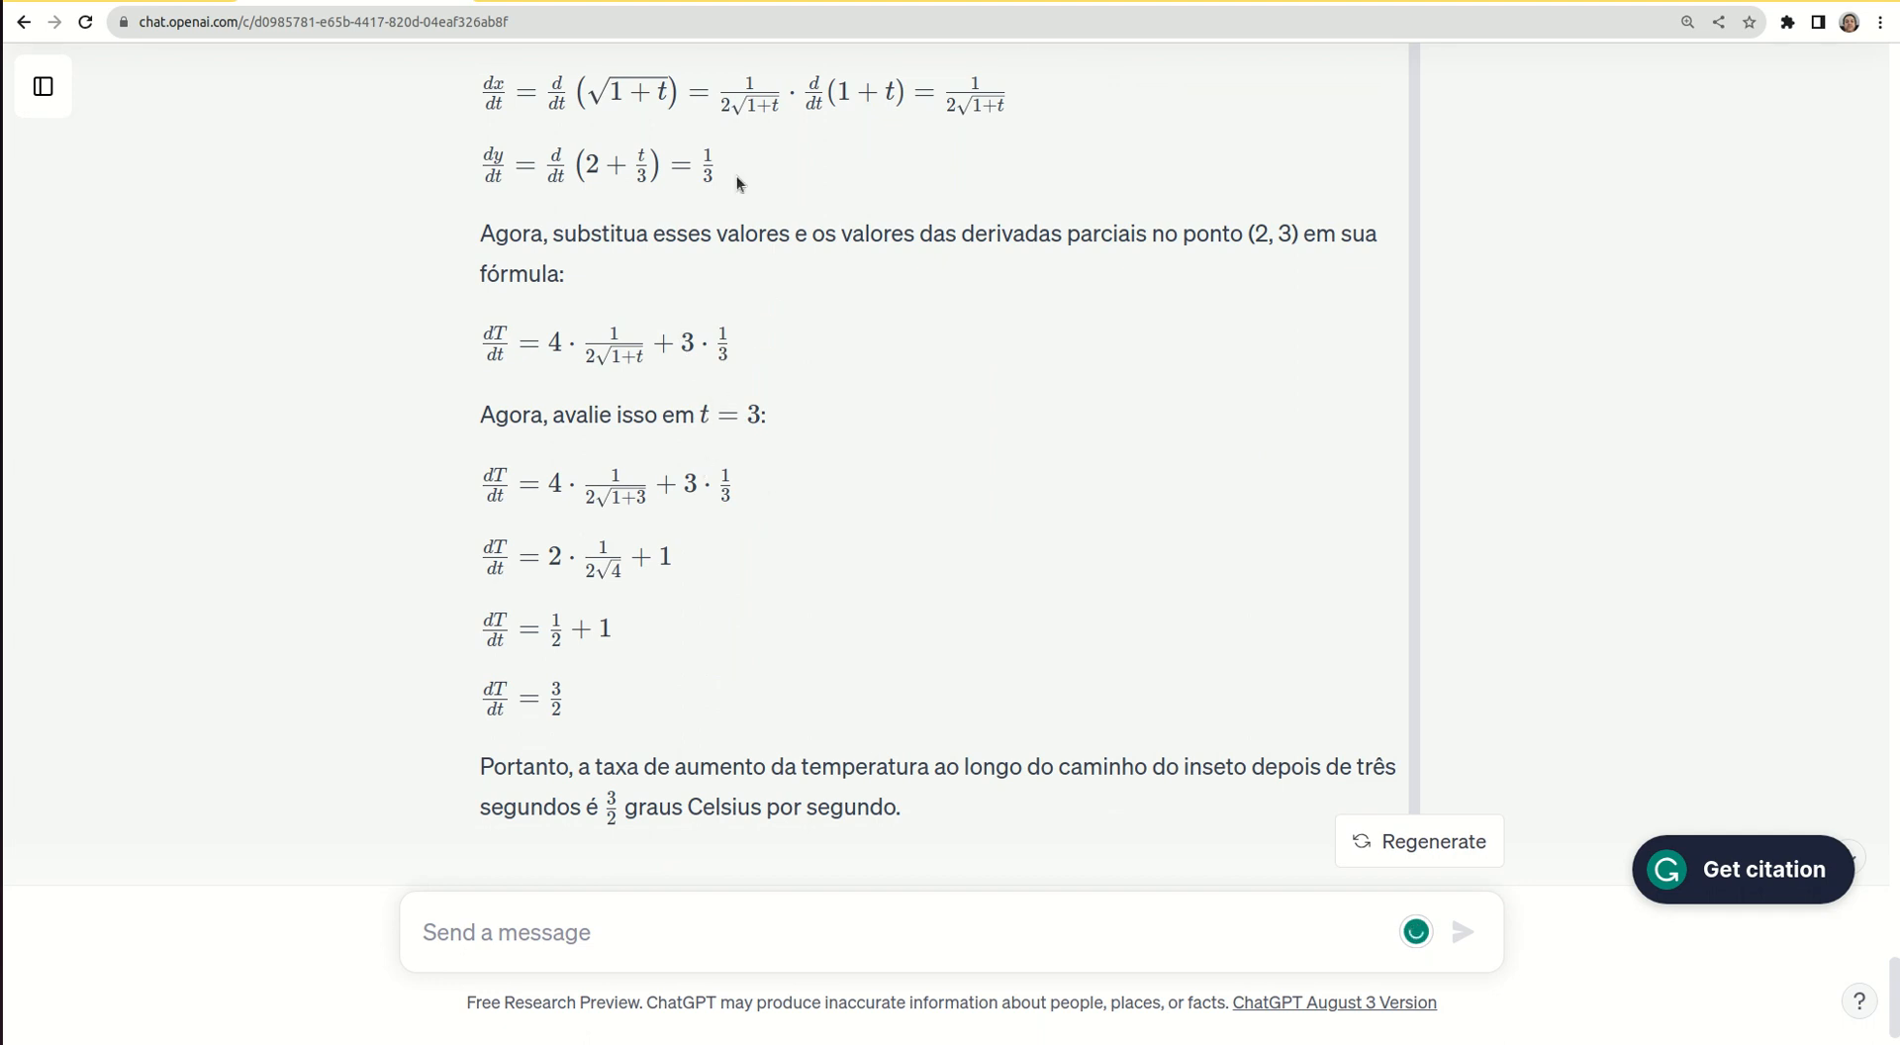
pyautogui.scroll(1, 693, 148)
pyautogui.scroll(5, 692, 148)
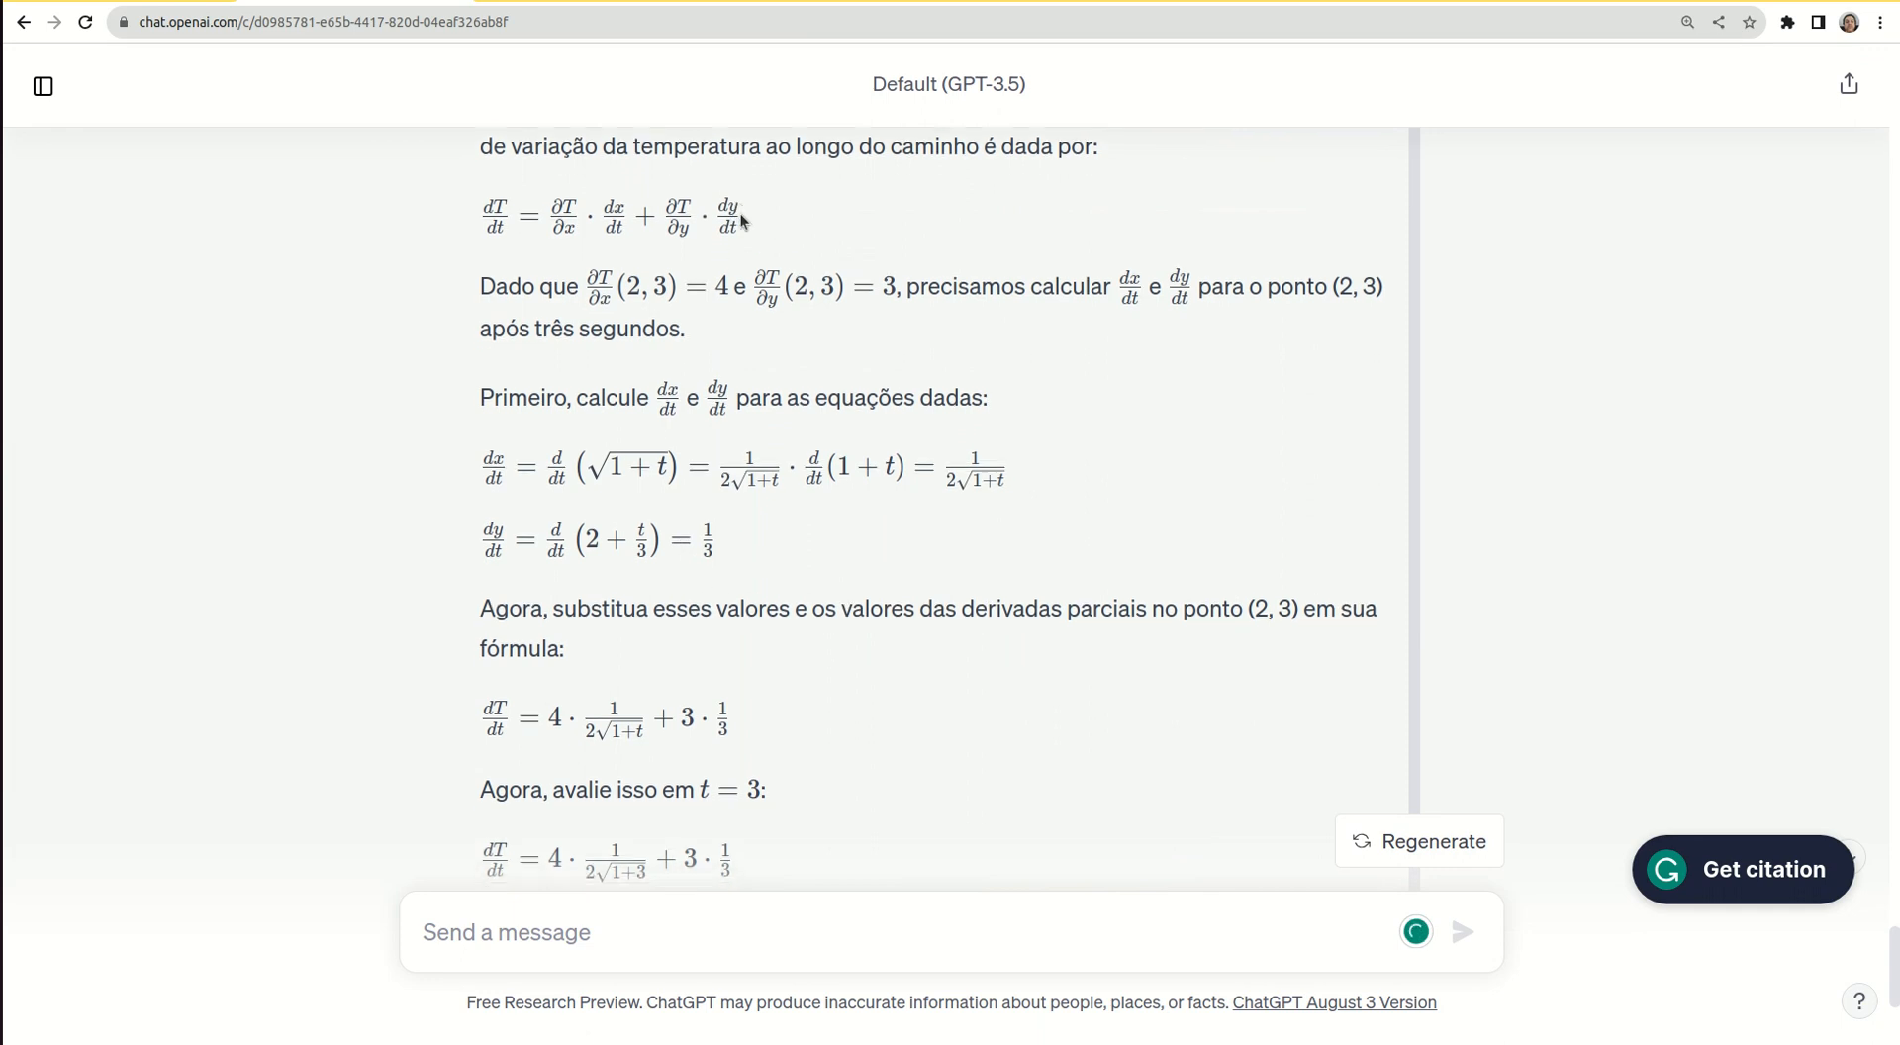
pyautogui.scroll(-5, 740, 212)
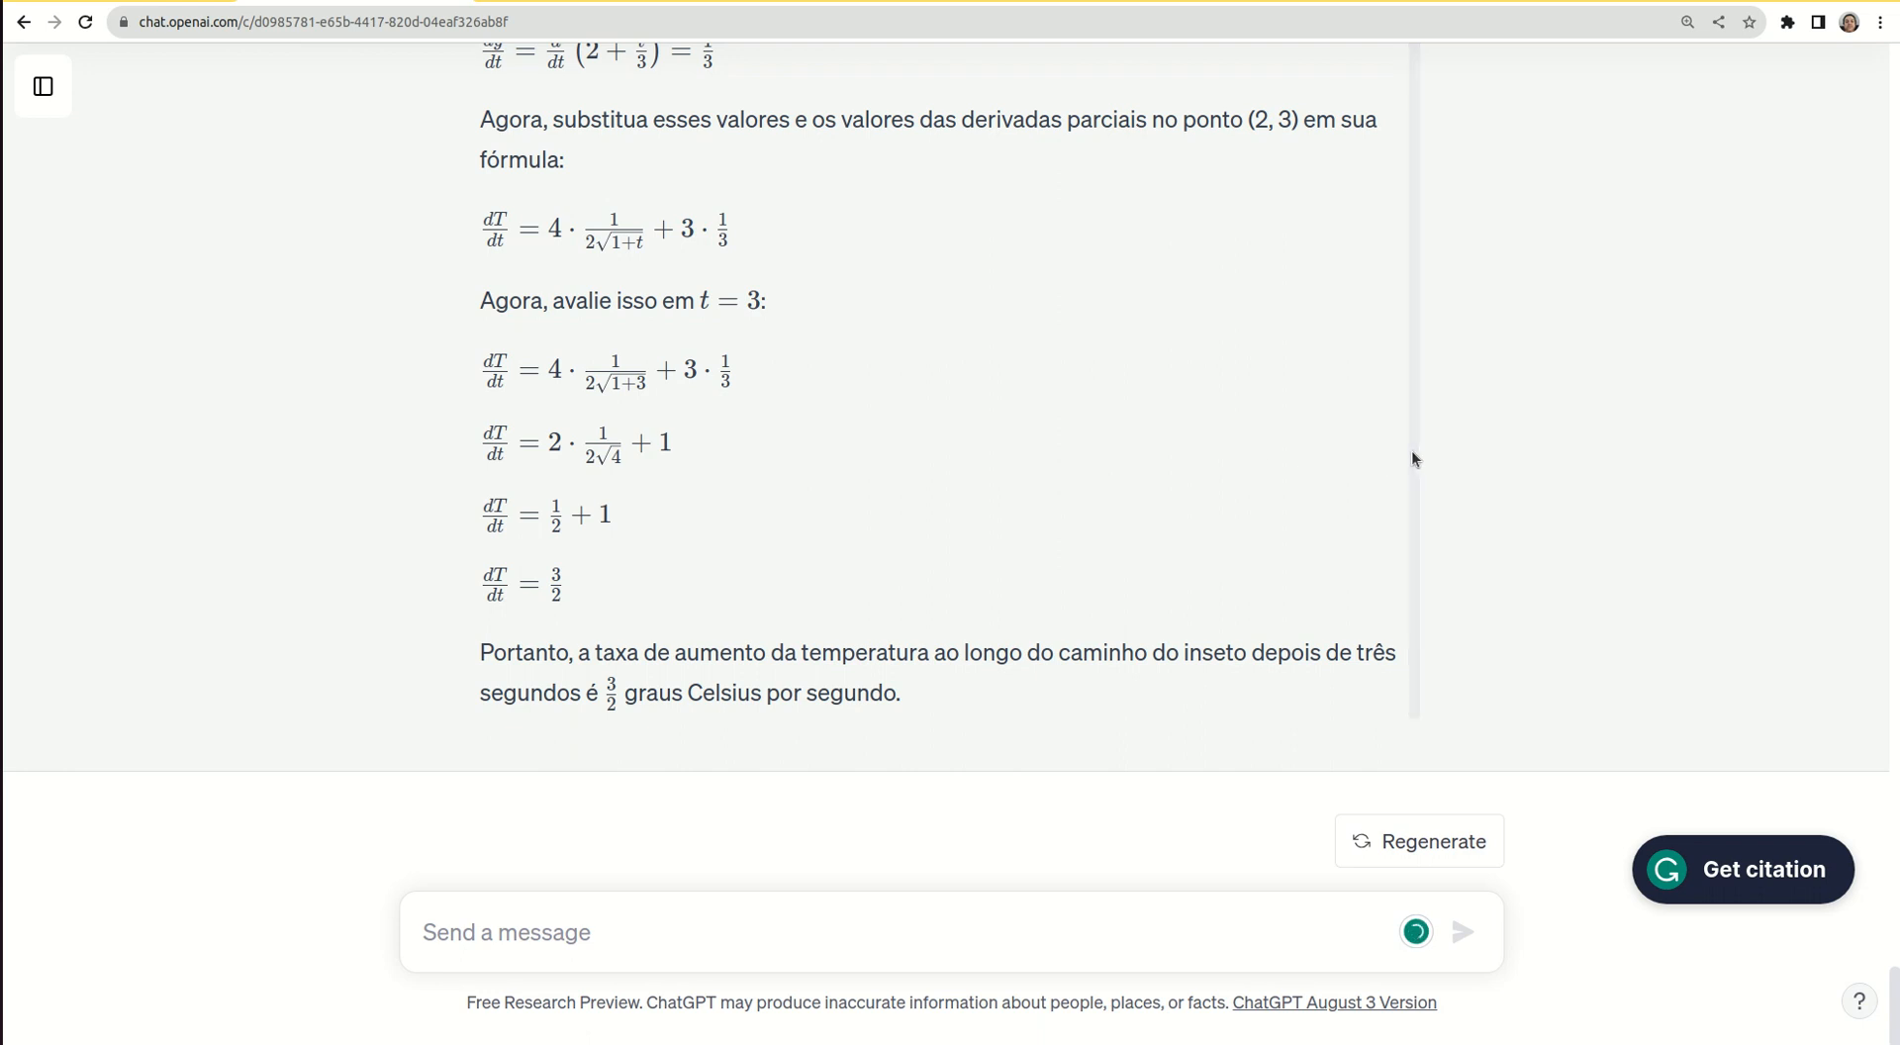
pyautogui.moveTo(1409, 590); pyautogui.dragTo(1407, 157)
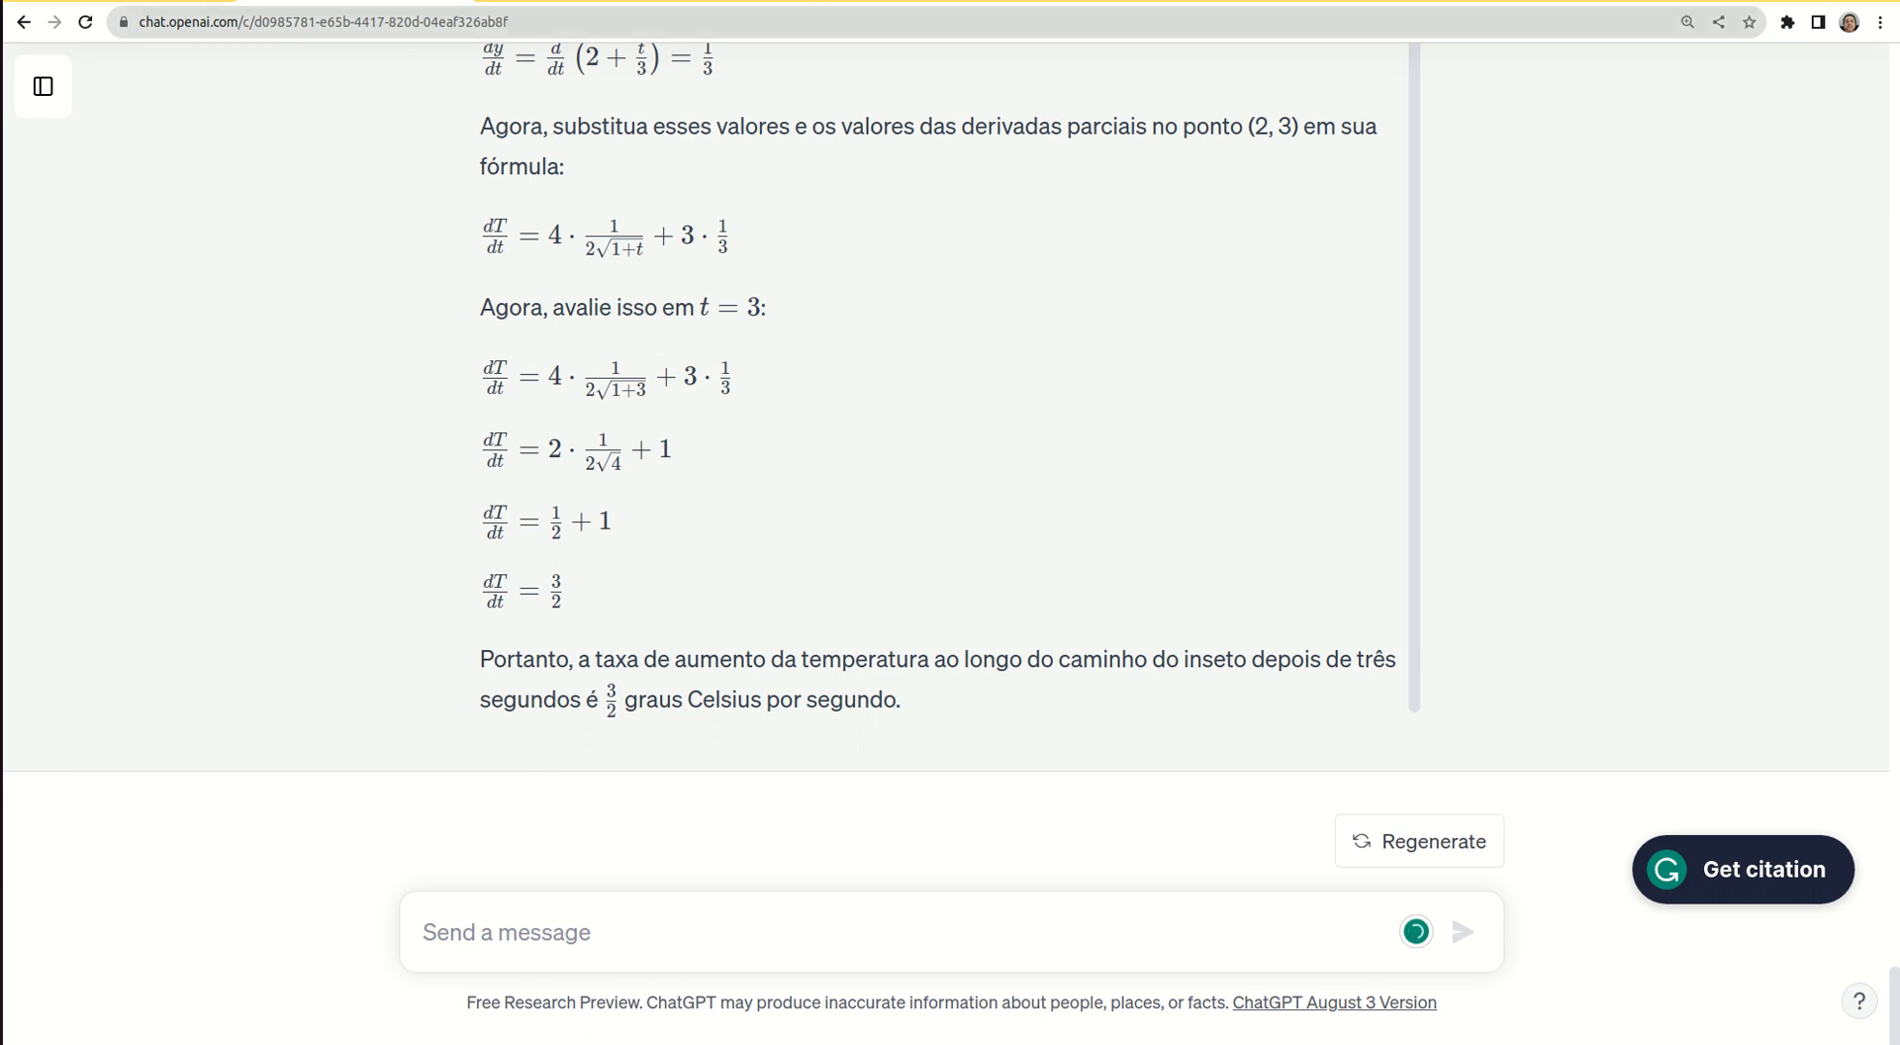
# Review the exercise list instructions in the Google Classroom assignment and return to the ChatGPT solution
pyautogui.click(129, 1)
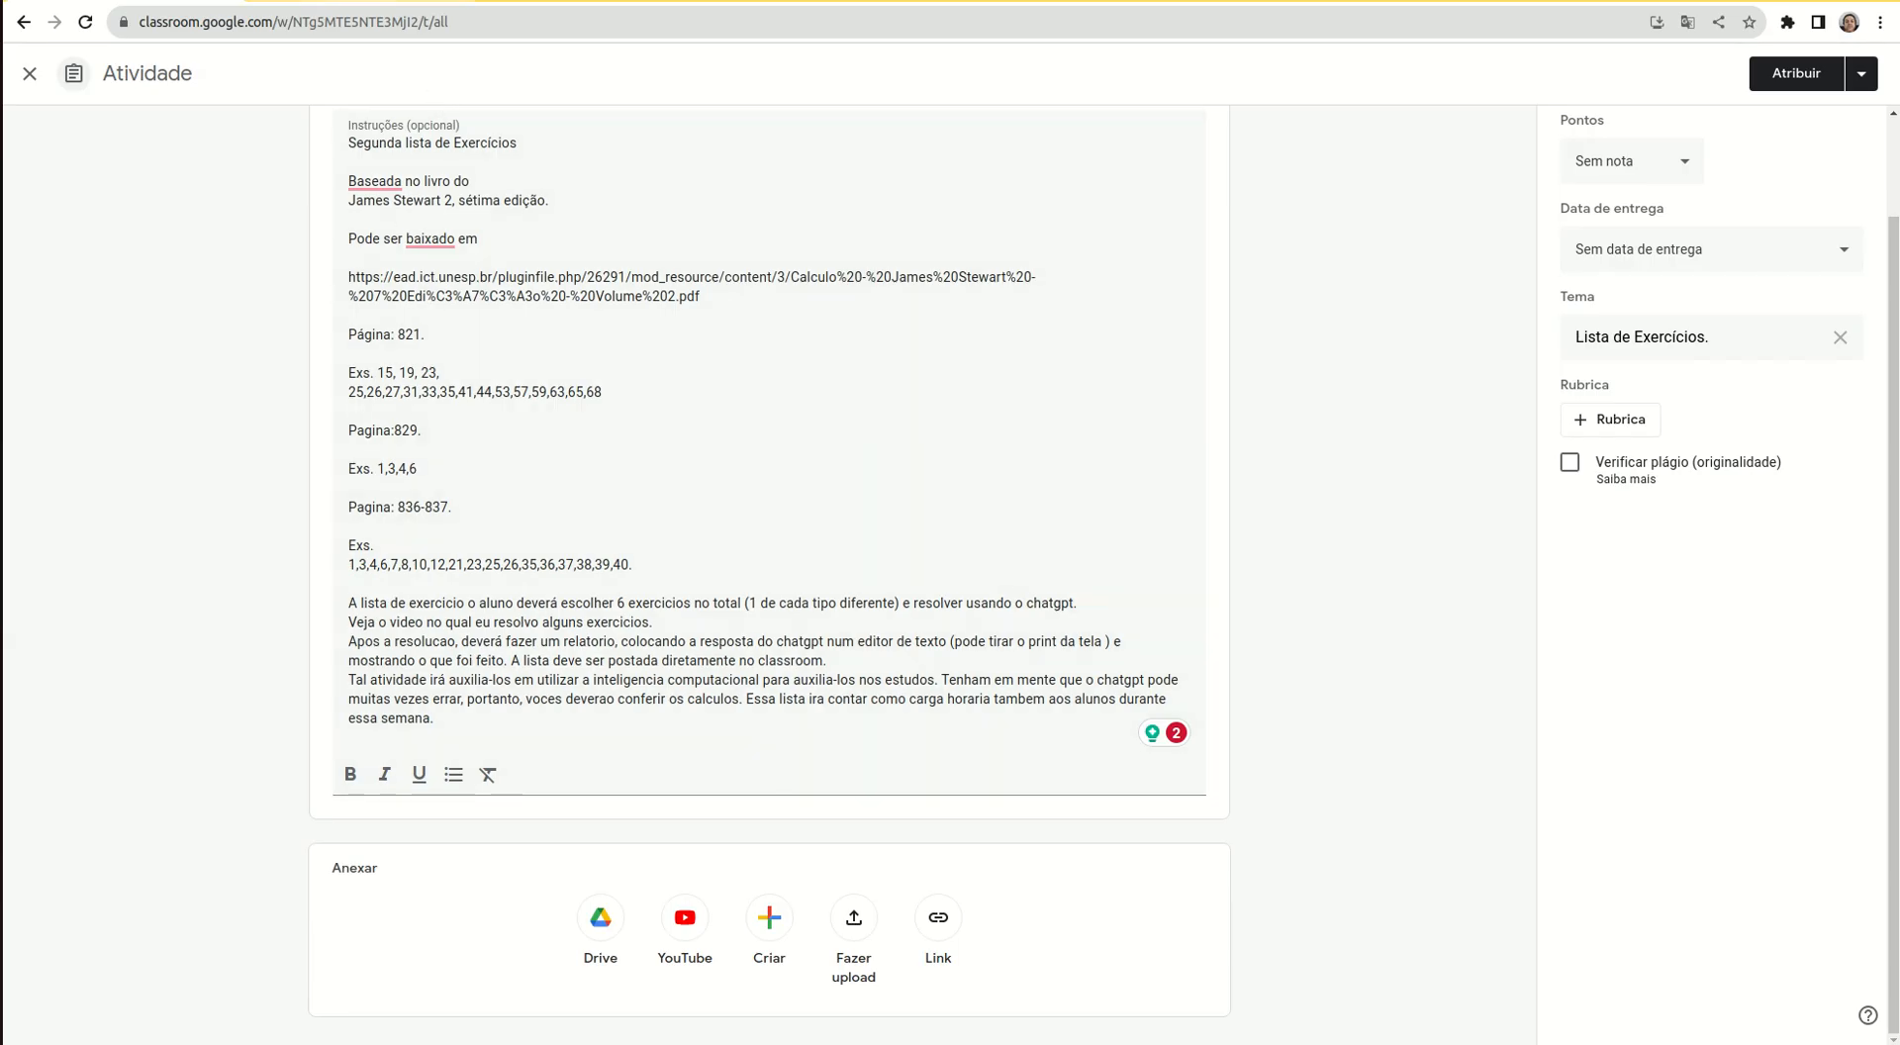
pyautogui.click(336, 2)
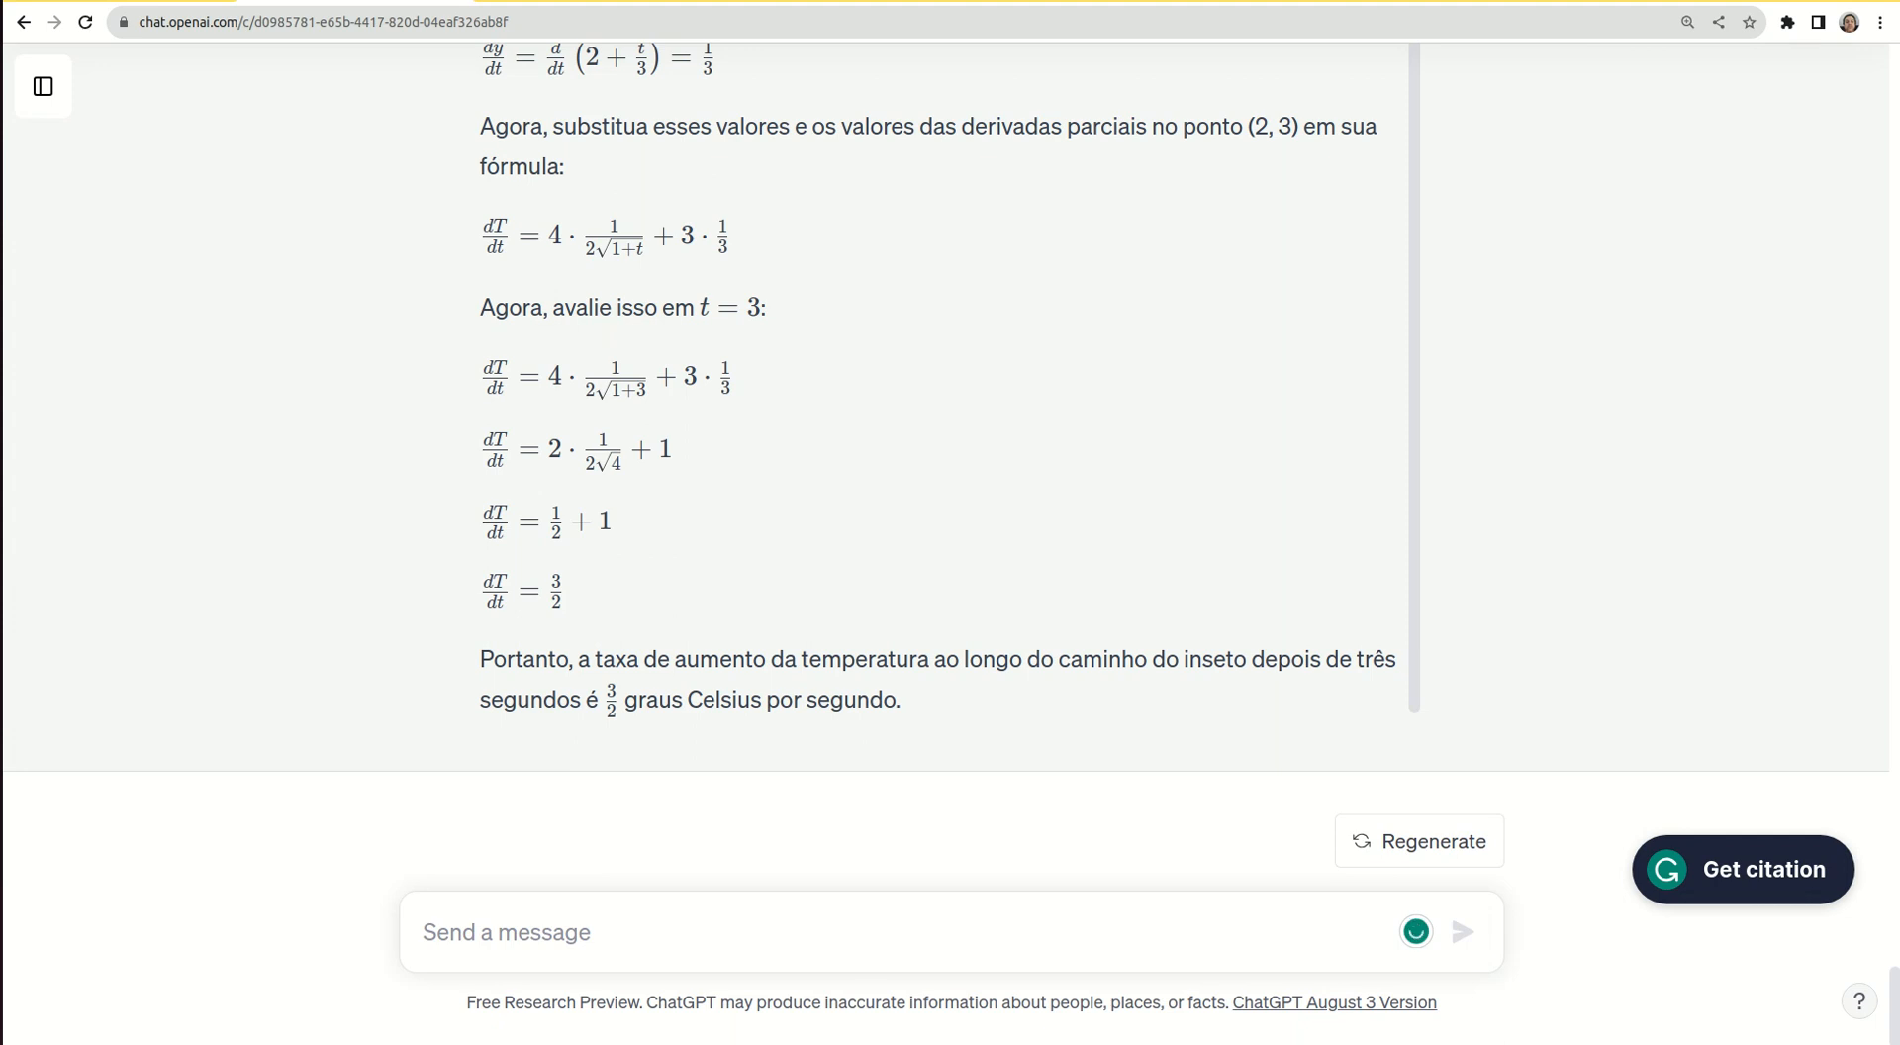
pyautogui.click(1707, 0)
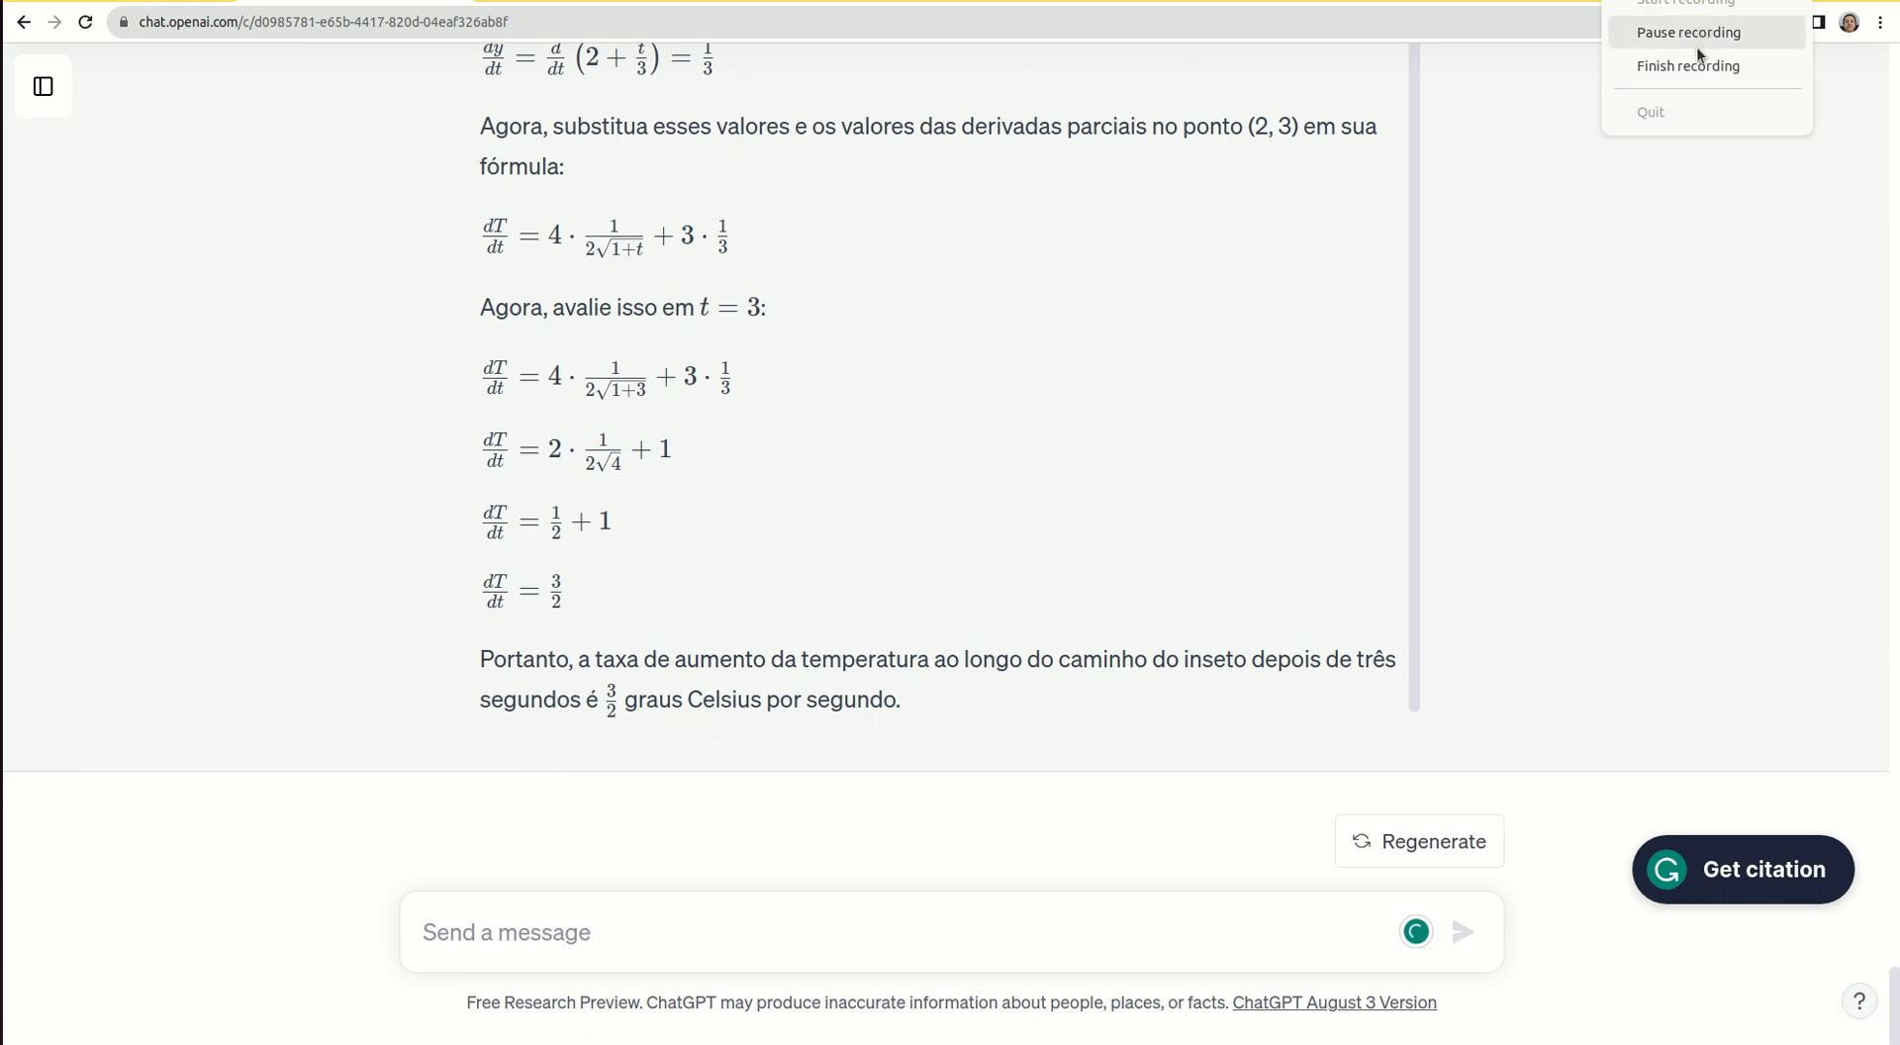